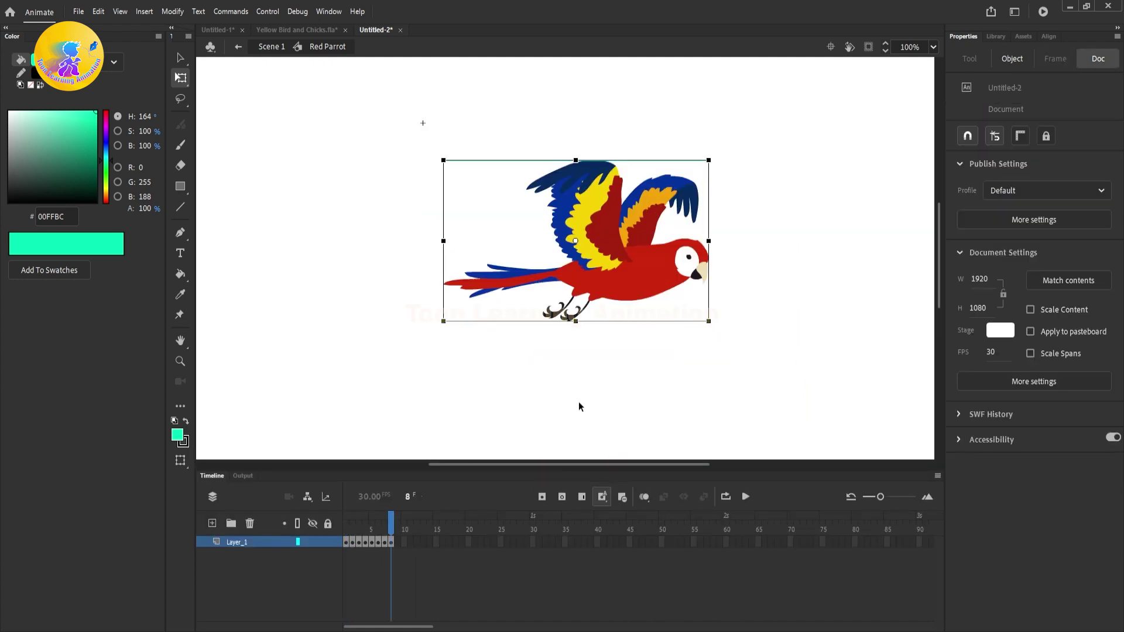
Play the Red Parrot symbol's eight-frame flying animation from the first frame.
key("Return")
left_click(268, 11)
left_click(292, 220)
key("Return")
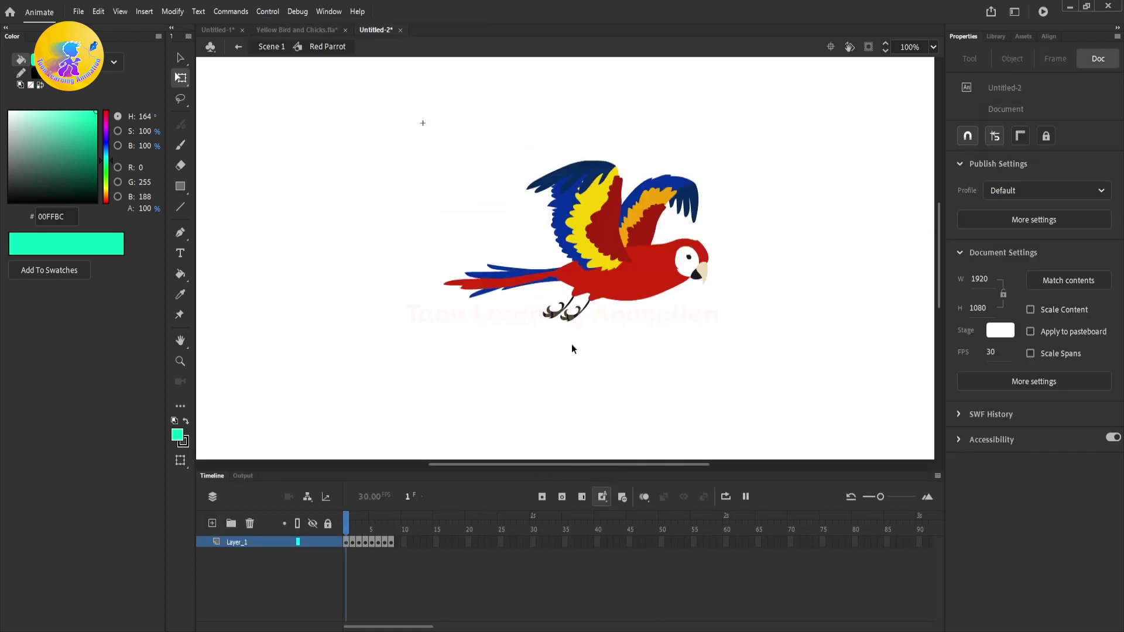
Stretch the Red Parrot's selected eight-frame span to about frame 16 and replay the animation.
left_click(390, 543)
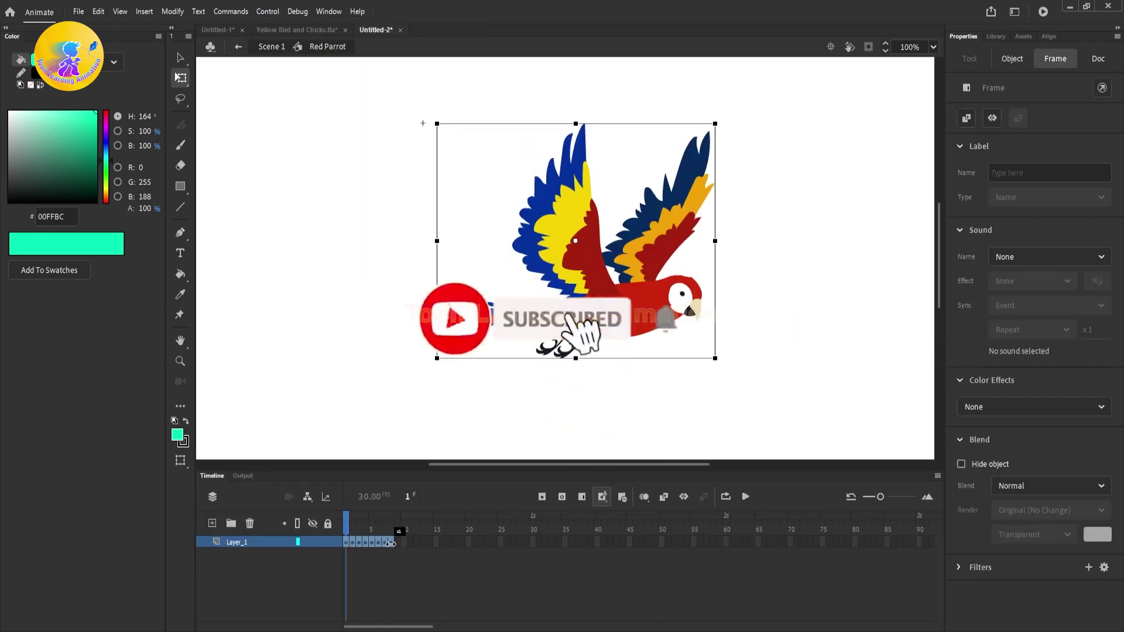
left_click_drag(391, 544, 442, 546)
key("Return")
key("Return")
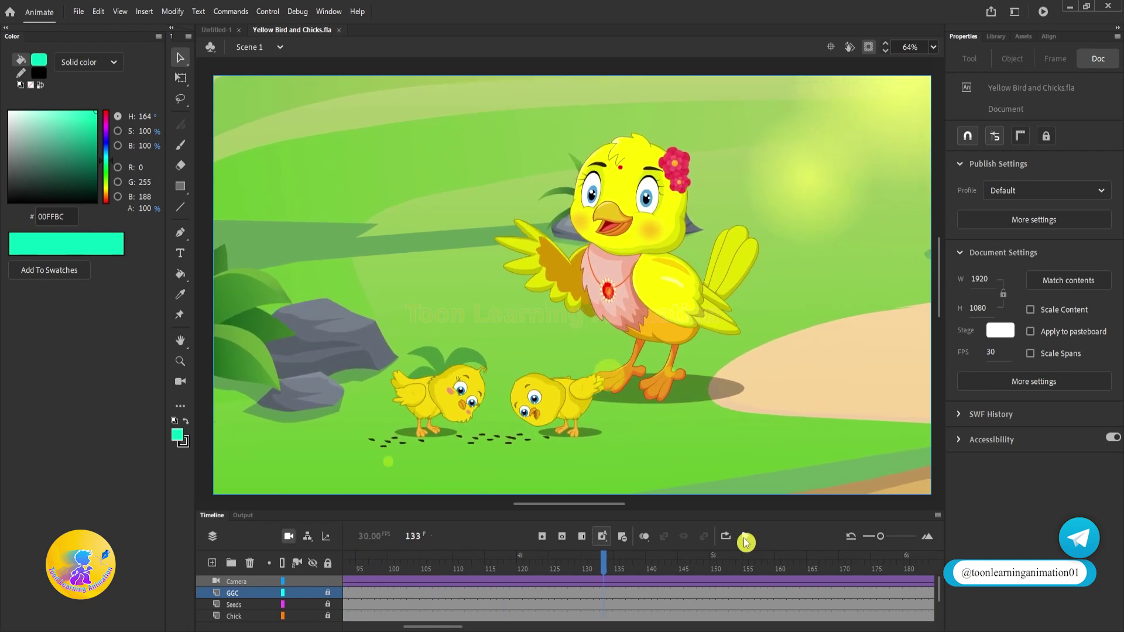
Copy the Yellow Bird Stand symbol from Yellow Bird and Chicks.fla and paste it into the Untitled-1 document.
left_click(746, 537)
left_click(568, 255)
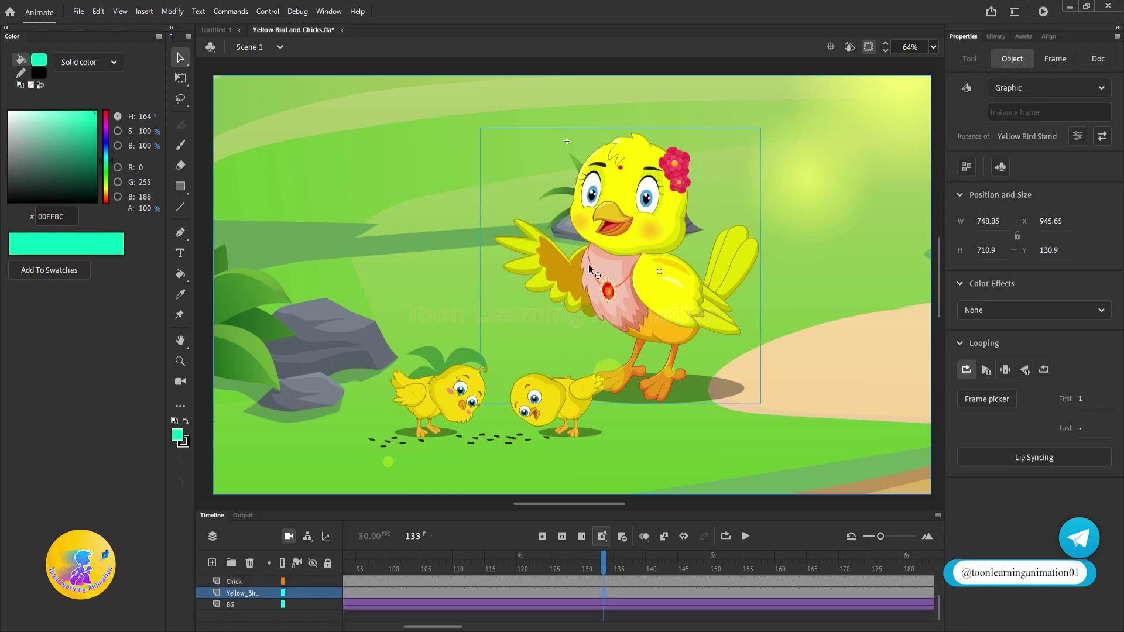
left_click(216, 30)
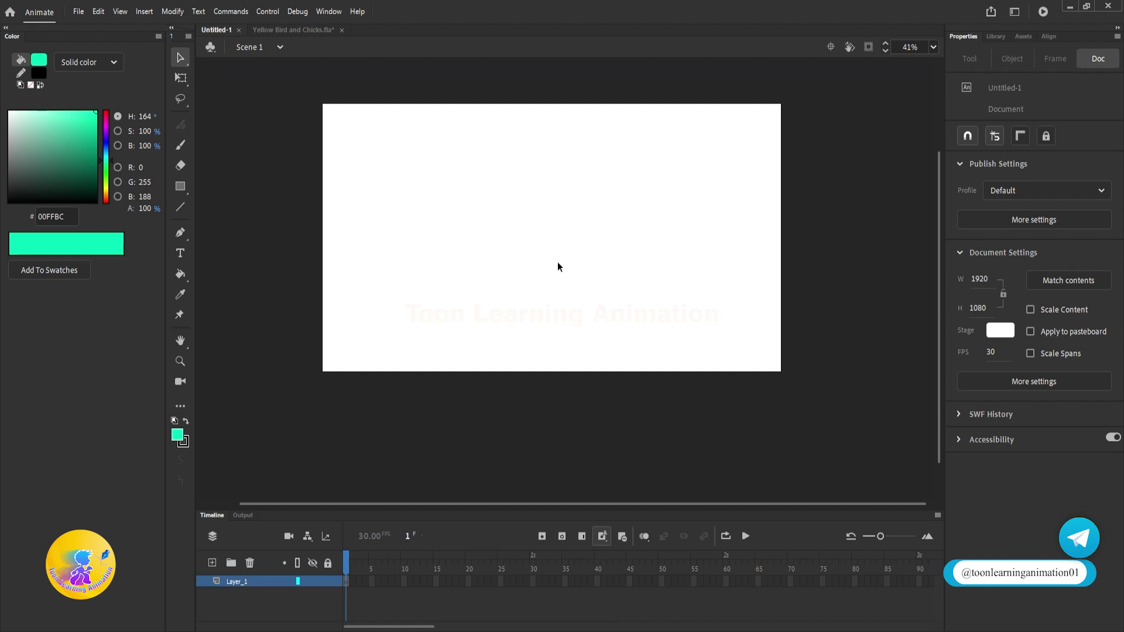
key("ctrl+v")
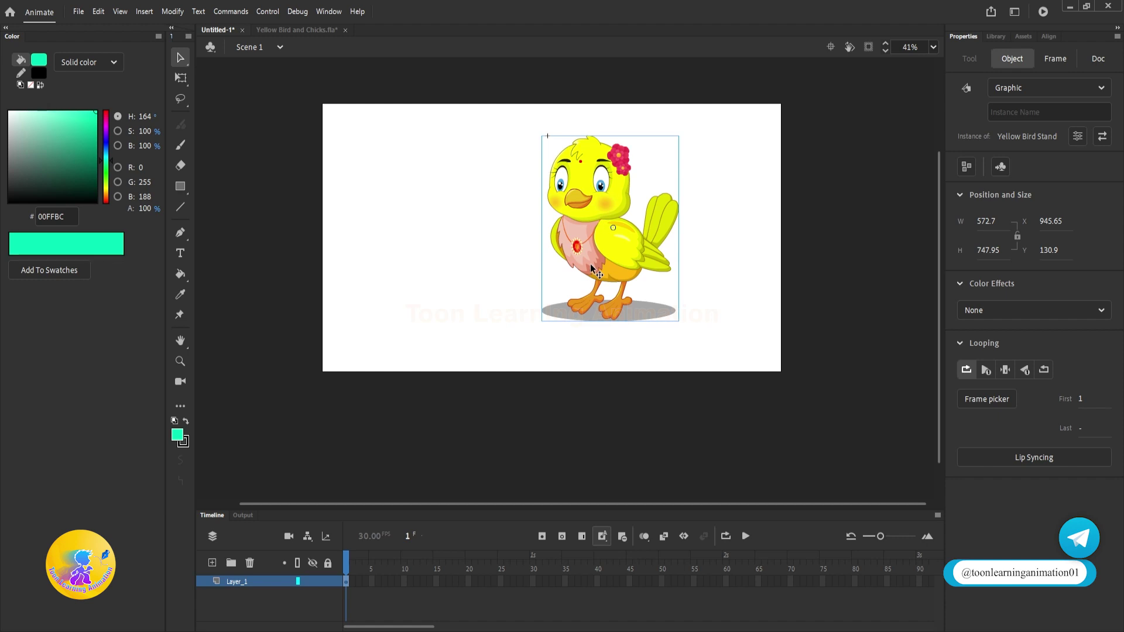
Open the Yellow Bird Stand symbol and clear the tweens and extra keyframes on all layers, keeping only the frame 1 pose.
double_click(616, 264)
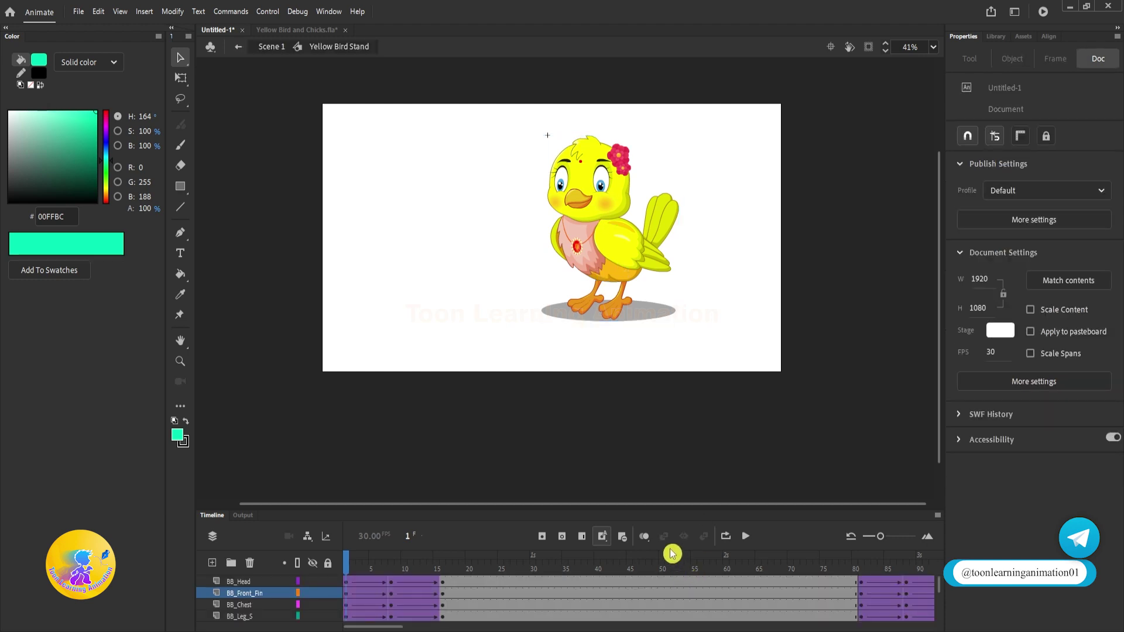
left_click_drag(655, 511, 655, 399)
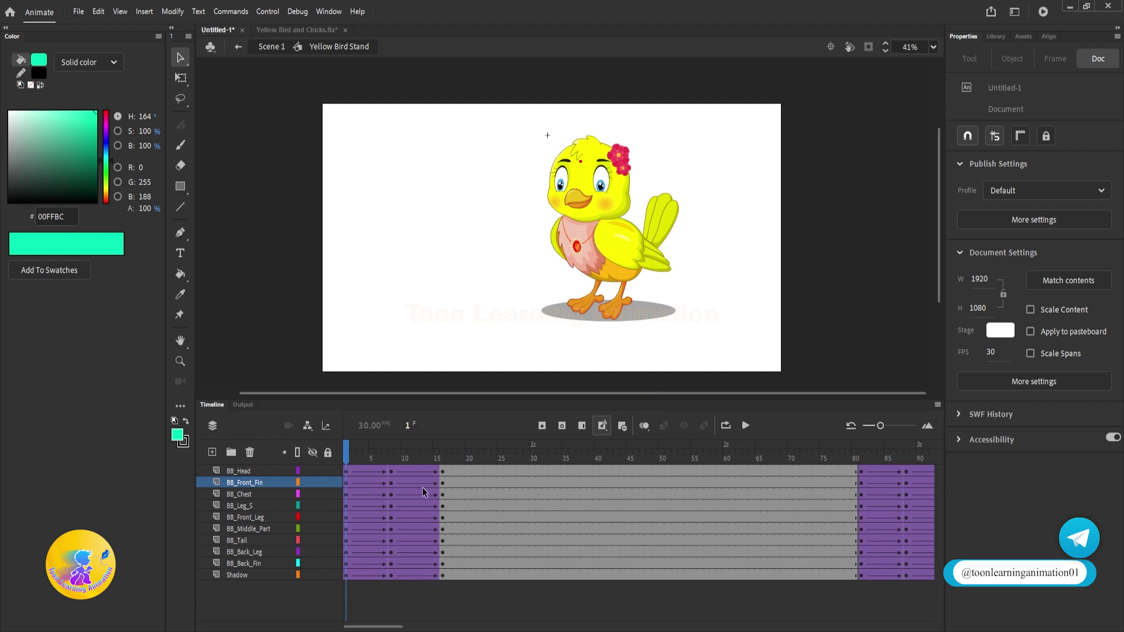
left_click_drag(346, 471, 901, 576)
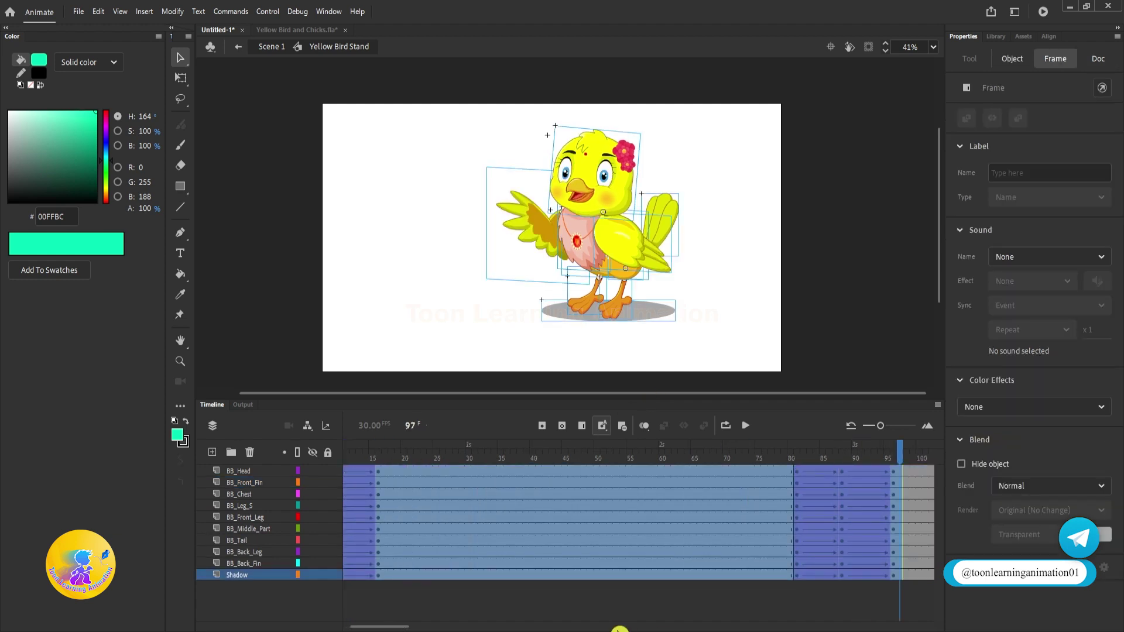
right_click(534, 530)
left_click(585, 174)
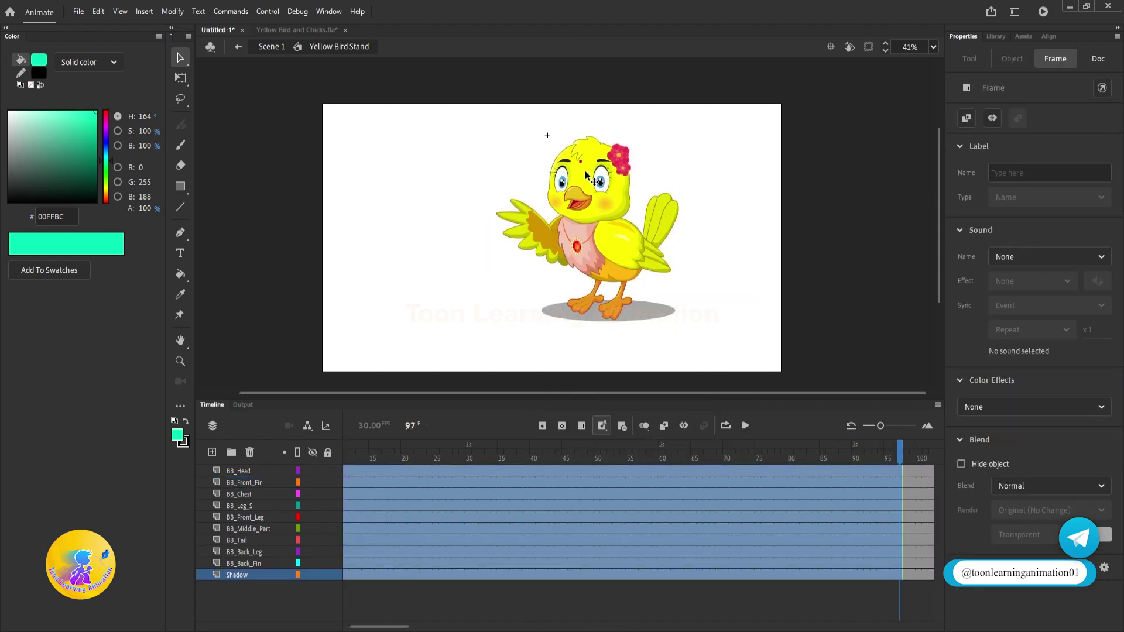
key("shift+comma")
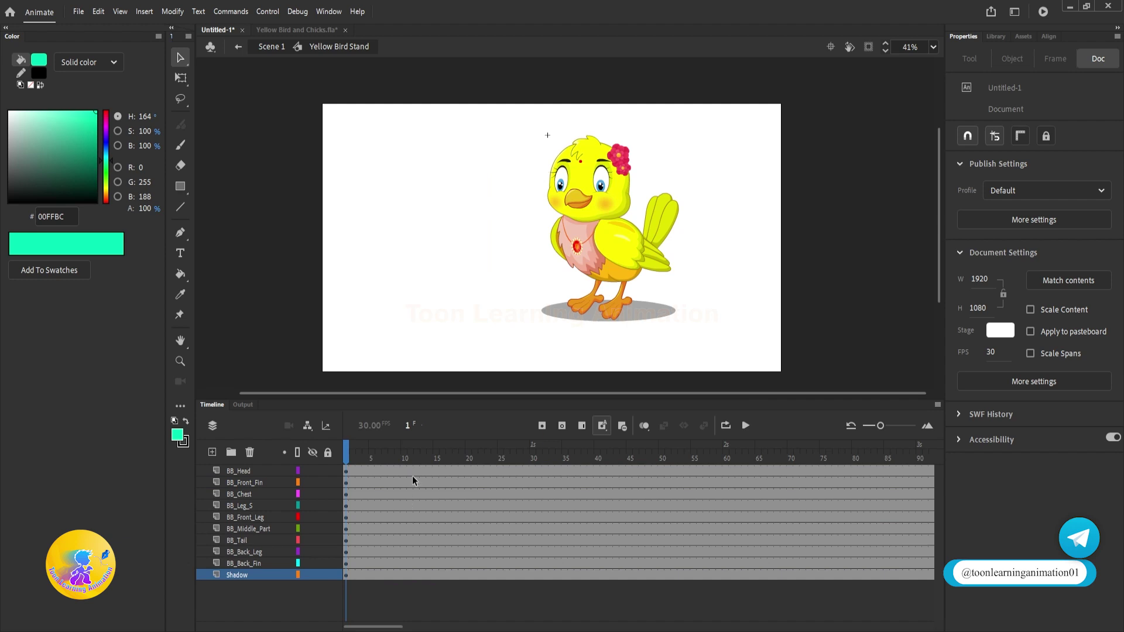
Remove all frames after frame 19 on every layer of the Yellow Bird Stand symbol.
left_click_drag(469, 471, 824, 576)
left_click(484, 457)
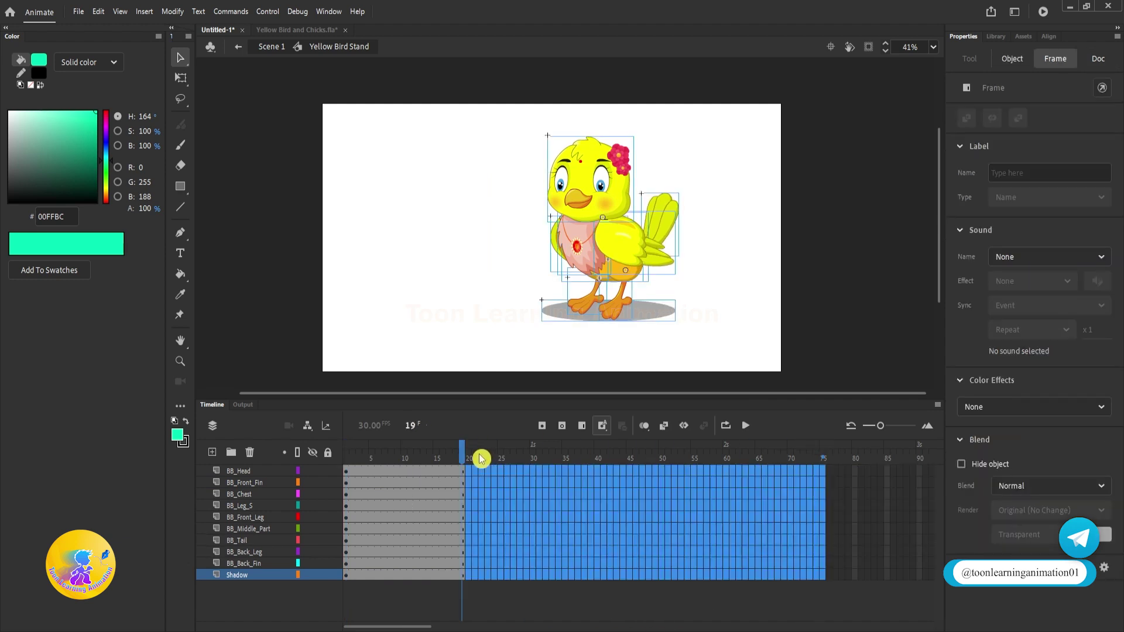
key("shift+F5")
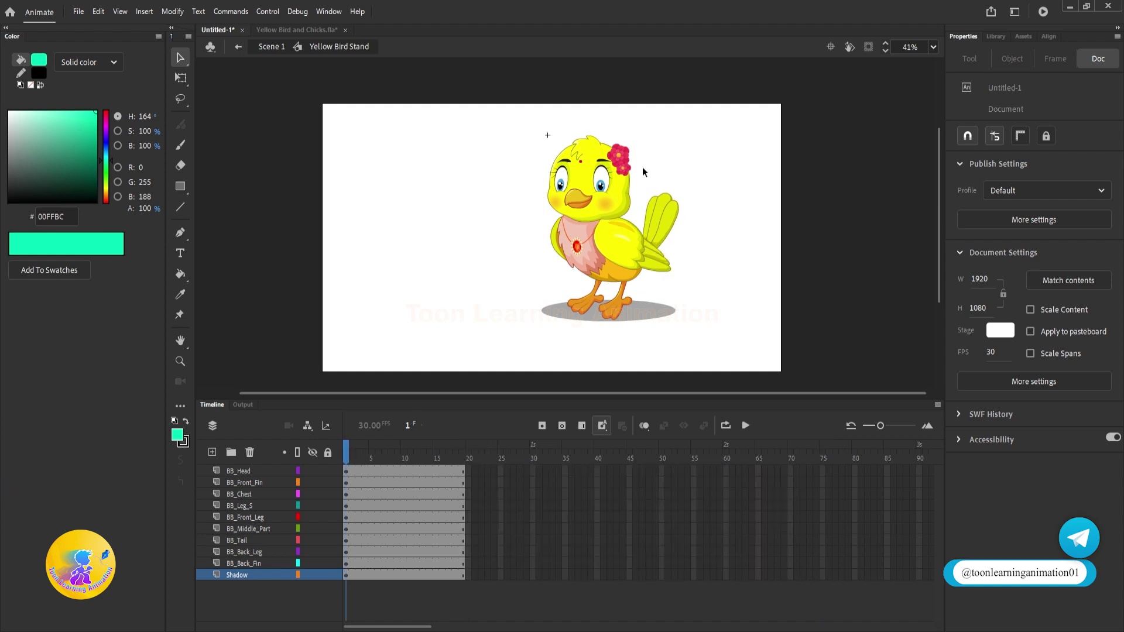
Open the bird's BB Head symbol and the BB Eyes symbol nested inside it for editing.
scroll(643, 171, "up", 2)
double_click(577, 193)
scroll(577, 193, "up", 3)
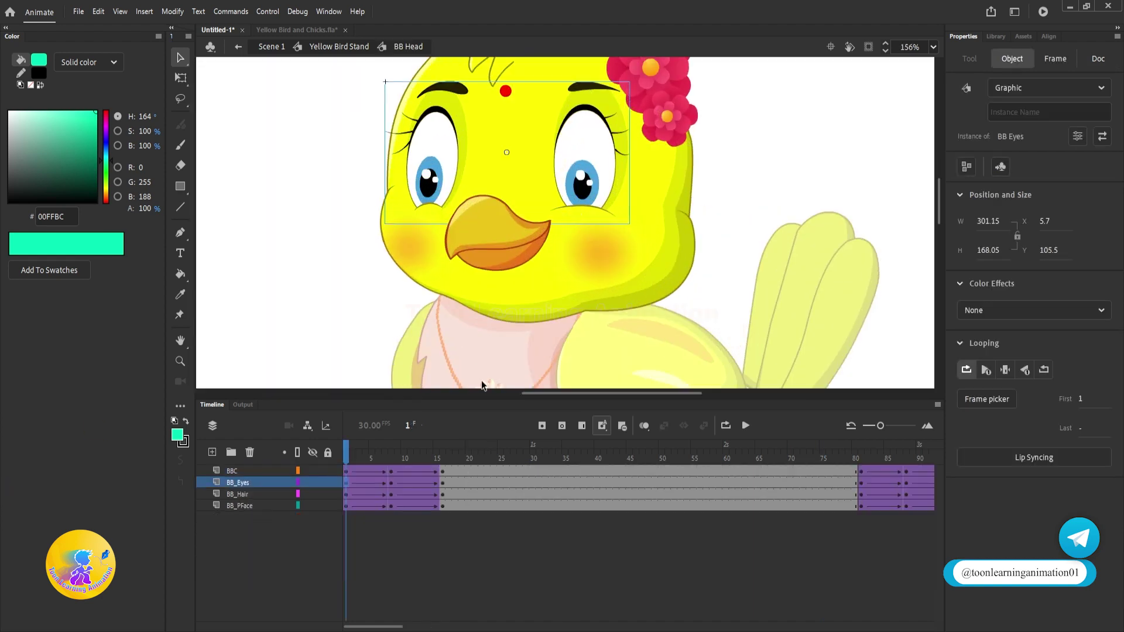
left_click(378, 480)
left_click_drag(1032, 614, 580, 532)
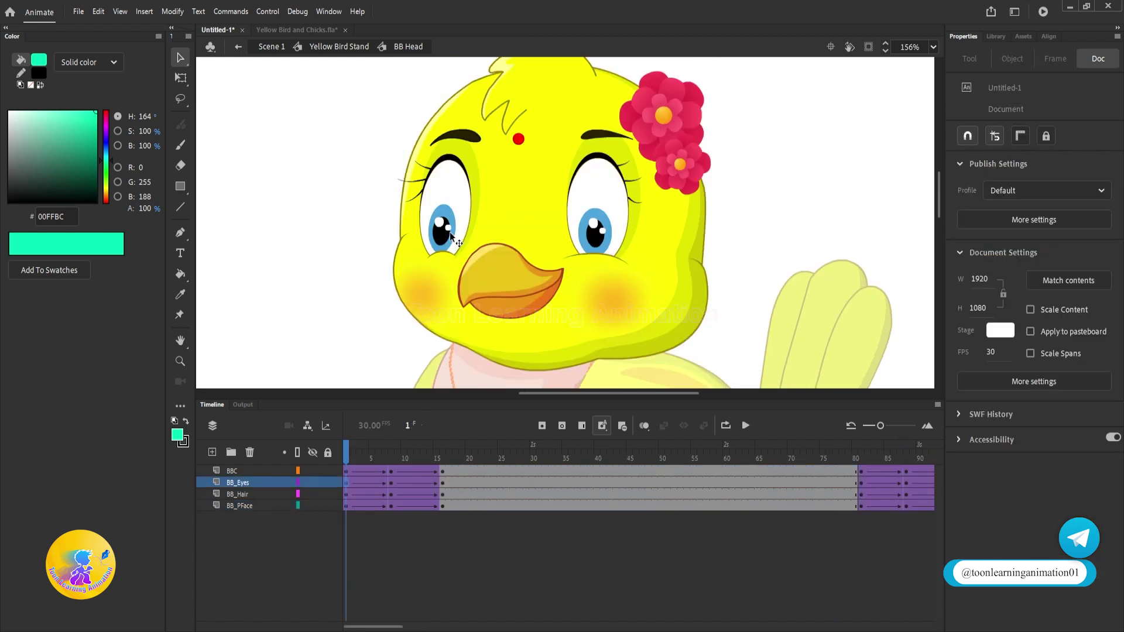
double_click(454, 235)
Move both eyeballs up and left on frame 1, to about X 31, Y 71 and X 209, Y 77.
scroll(454, 236, "up", 3)
scroll(444, 242, "up", 2)
left_click_drag(441, 241, 426, 200)
scroll(427, 201, "down", 3)
scroll(650, 180, "up", 3)
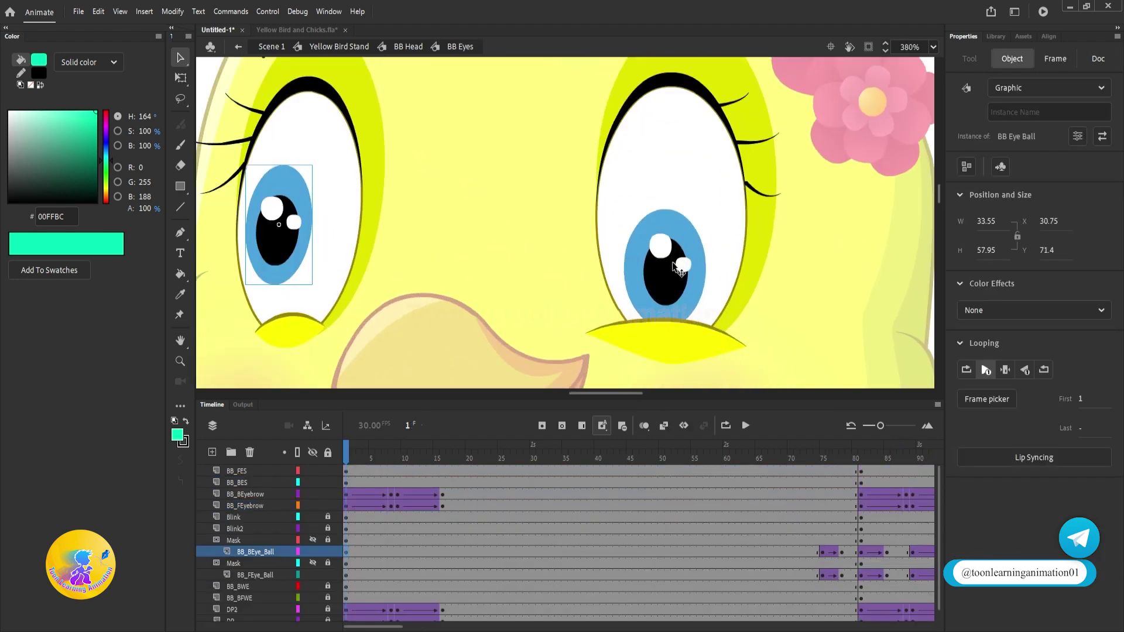
left_click_drag(679, 270, 659, 234)
scroll(661, 237, "down", 5)
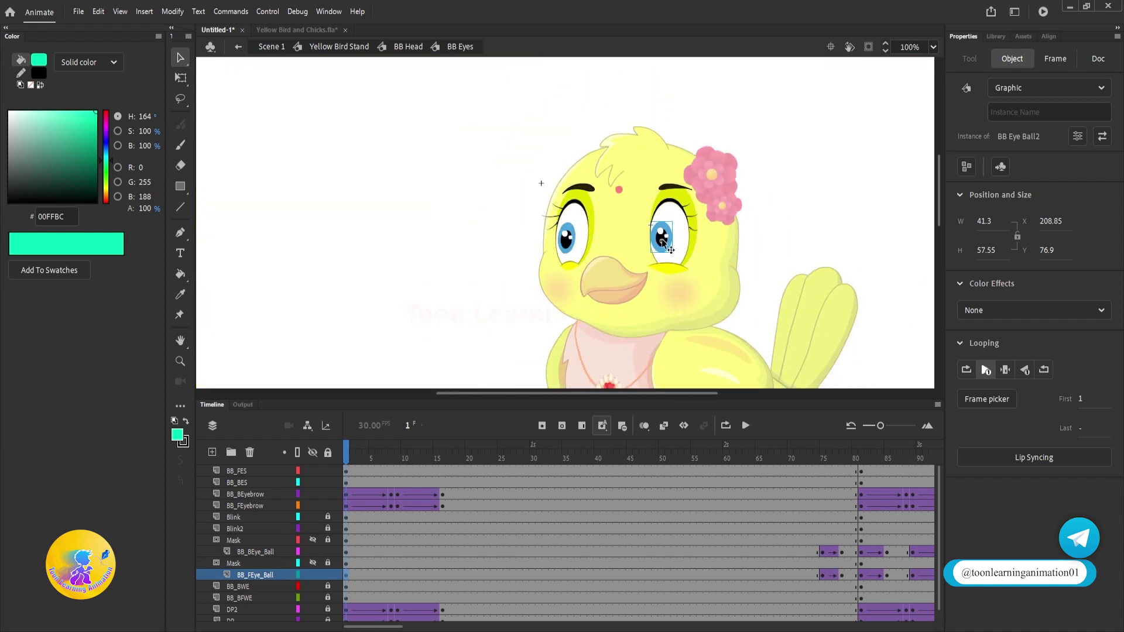
Clear the keyframes and tweens between about frames 74 and 79 on both eyeball layers.
left_click(826, 550)
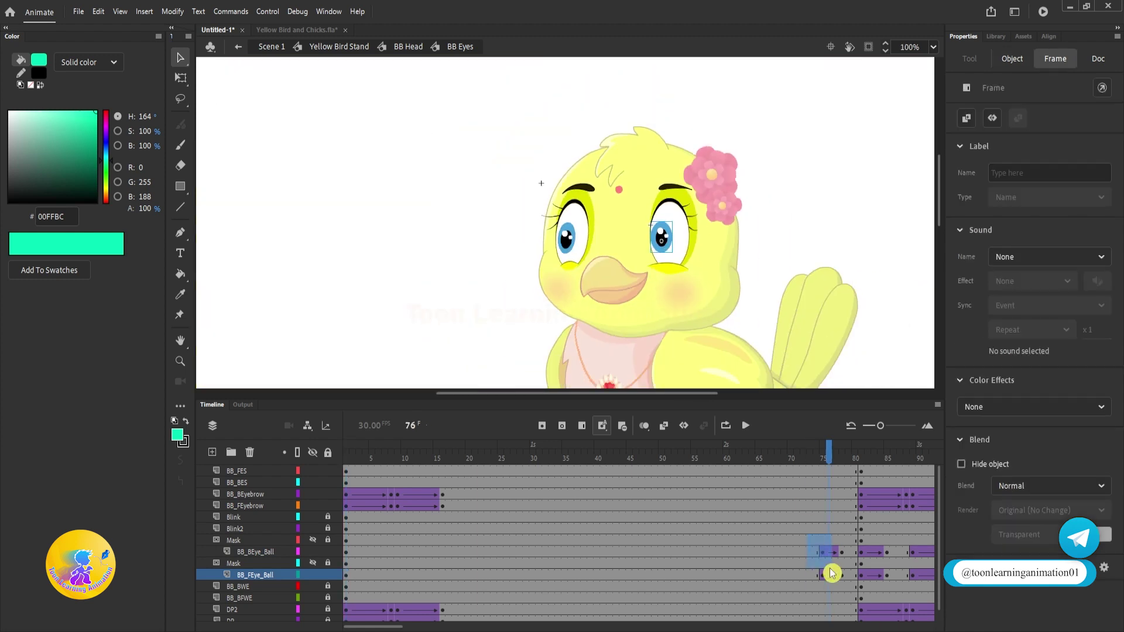
left_click(829, 459)
mouse_move(828, 464)
left_mouse_down()
mouse_move(816, 467)
mouse_move(842, 471)
mouse_move(830, 471)
left_mouse_up()
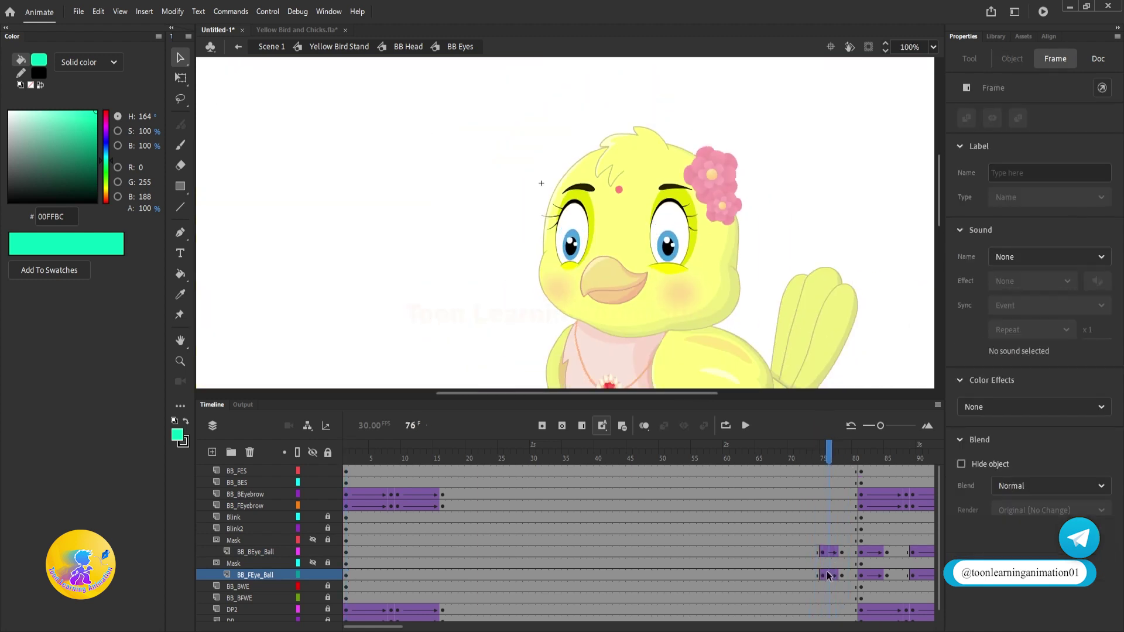
left_click_drag(817, 541, 819, 577)
key("F5")
key("ctrl+z")
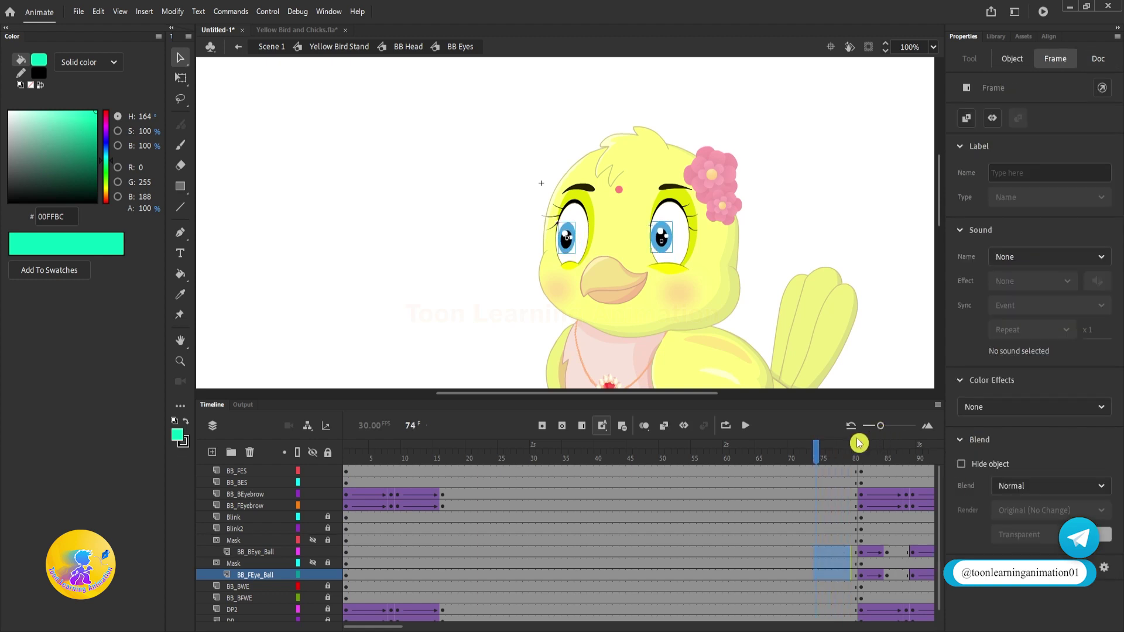
Clear the remaining keyframes and tweens from frame 81 onward on both eyeball layers and check the eyeballs at frame 81.
left_click_drag(859, 445, 906, 454)
left_click_drag(705, 542, 585, 585)
key("shift+F6")
right_click(594, 573)
left_click(629, 216)
left_click_drag(585, 454, 500, 456)
left_click(573, 461)
left_click(574, 241)
left_click(671, 245, "shift")
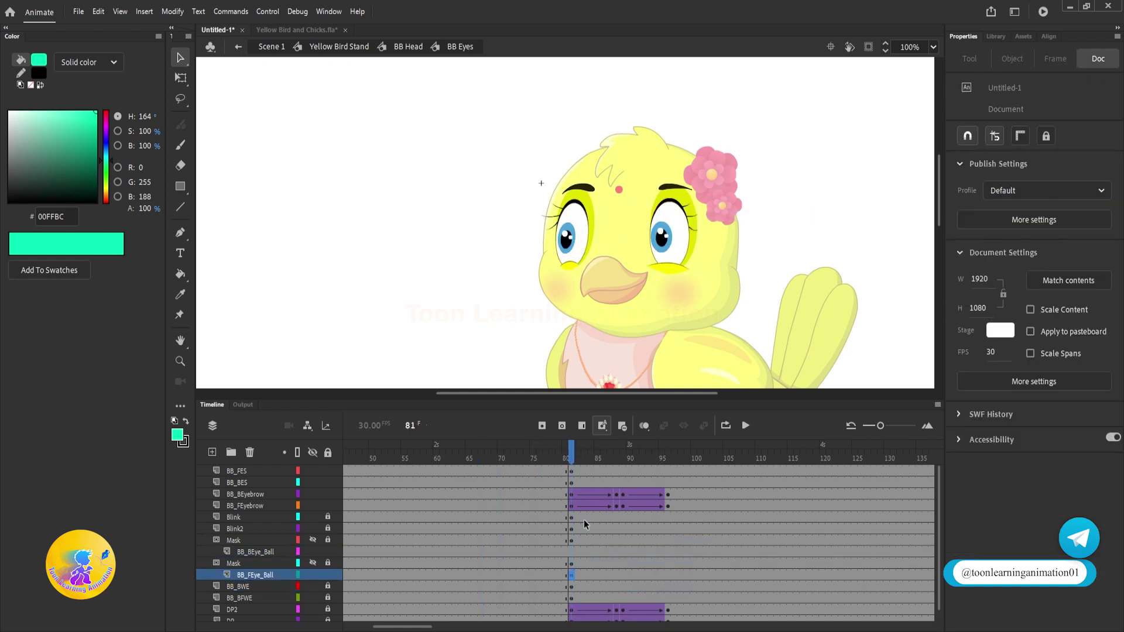
left_click(572, 552)
left_click(660, 243)
Rewind to frame 1 and exit the BB Eyes and BB Head symbols back to Yellow Bird Stand.
left_click_drag(571, 454, 155, 497)
scroll(621, 233, "up", 4)
double_click(390, 222)
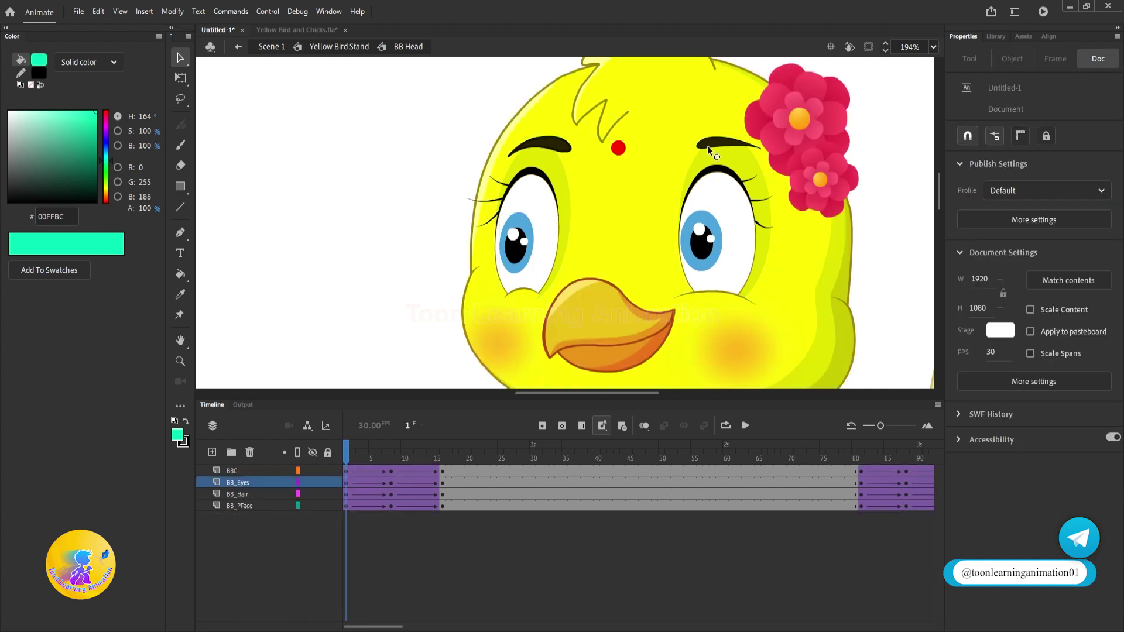
scroll(820, 249, "down", 3)
double_click(840, 200)
Move the bird's head down and forward to about X -162, Y 117 using Free Transform.
key("q")
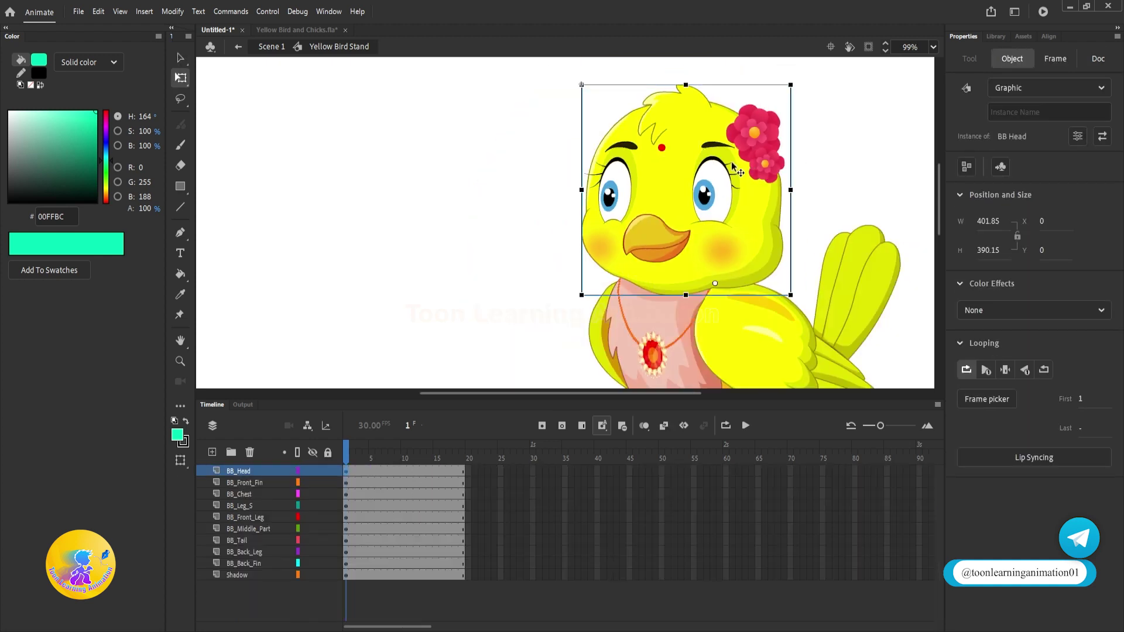
scroll(811, 203, "down", 4)
scroll(604, 252, "up", 1)
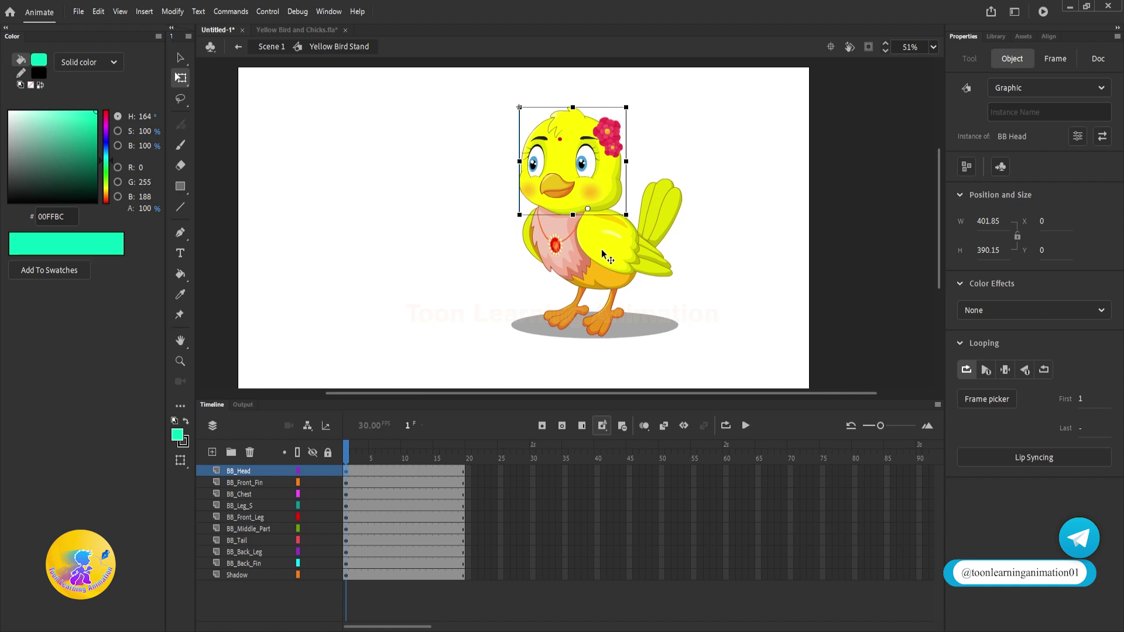
left_click_drag(588, 208, 541, 241)
scroll(618, 275, "up", 1)
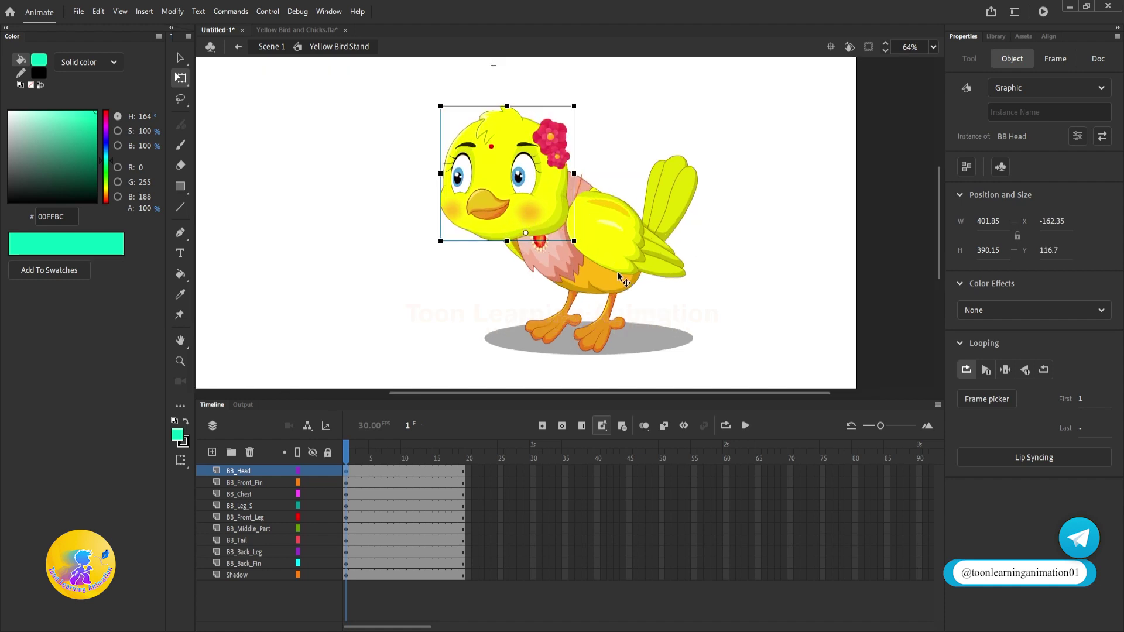
Delete the Shadow layer from the Yellow Bird Stand symbol.
scroll(621, 351, "down", 1)
left_click(240, 574)
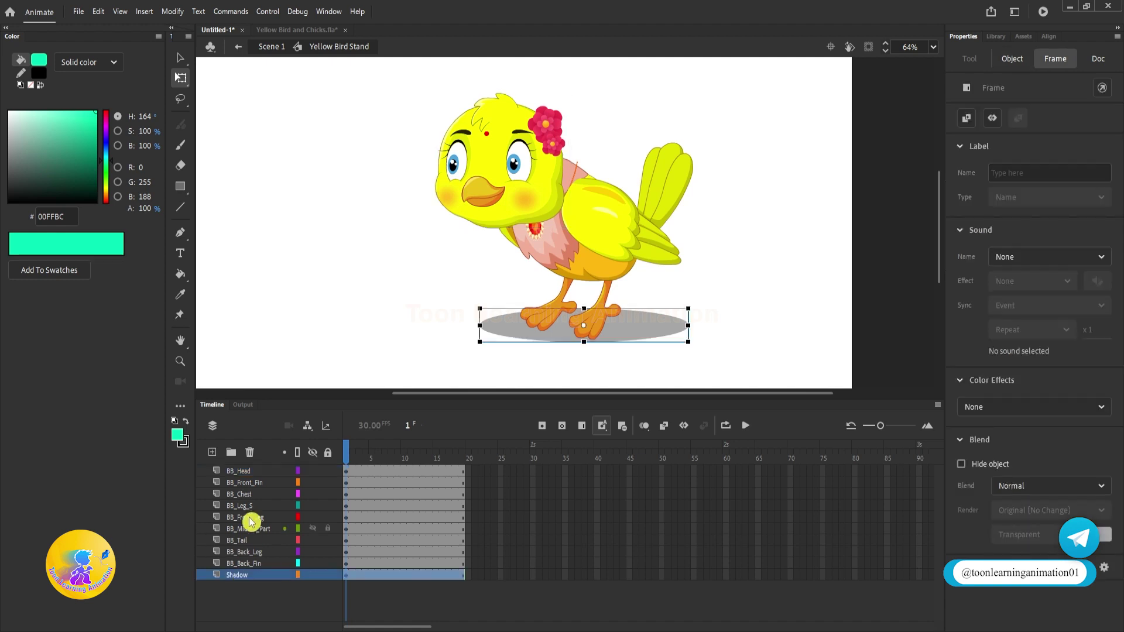
left_click(252, 455)
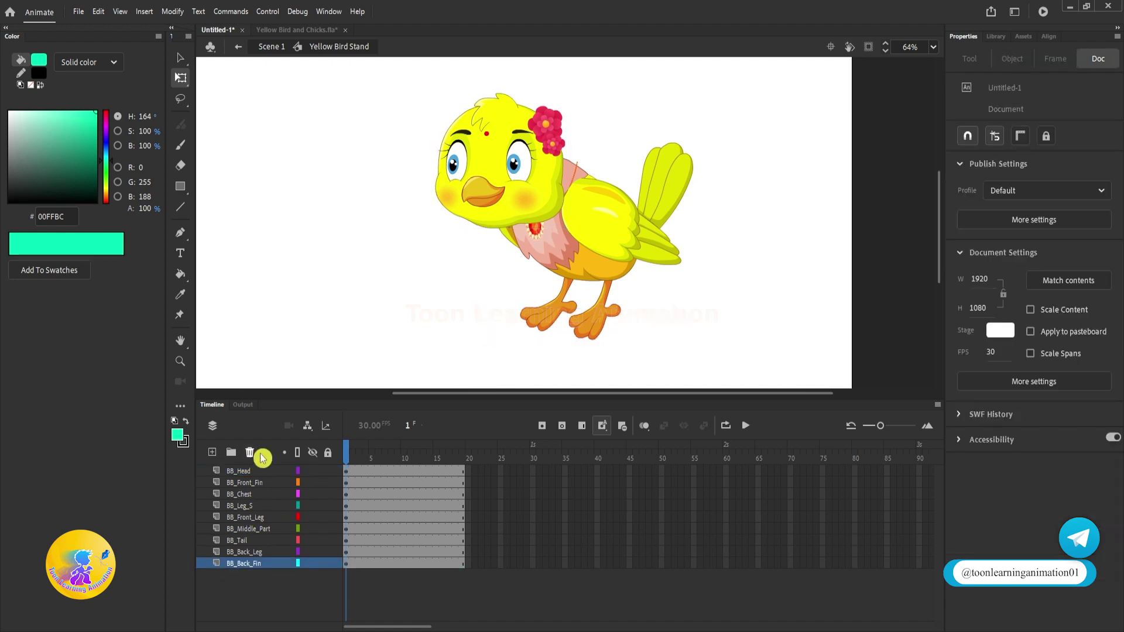
Rotate the bird's front leg backward so it trails behind the body.
scroll(609, 316, "up", 2)
left_click(602, 318)
left_click_drag(544, 353, 842, 325)
Rotate the bird's back leg backward and place it under the rear belly beside the front leg.
left_click(505, 332)
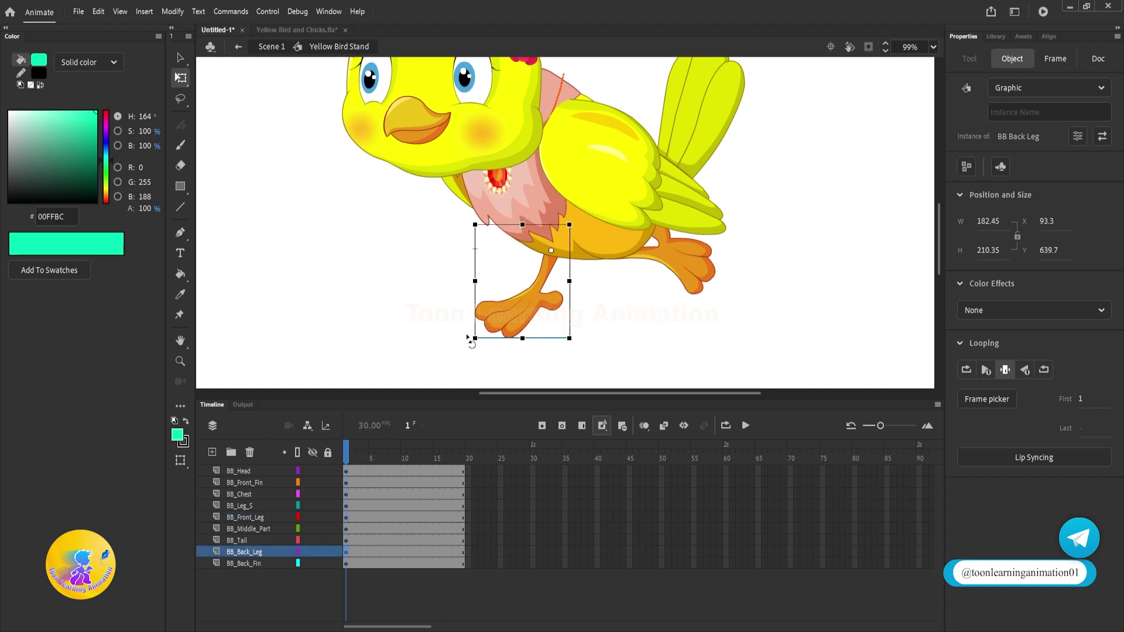
left_click_drag(467, 338, 672, 302)
scroll(560, 218, "up", 3)
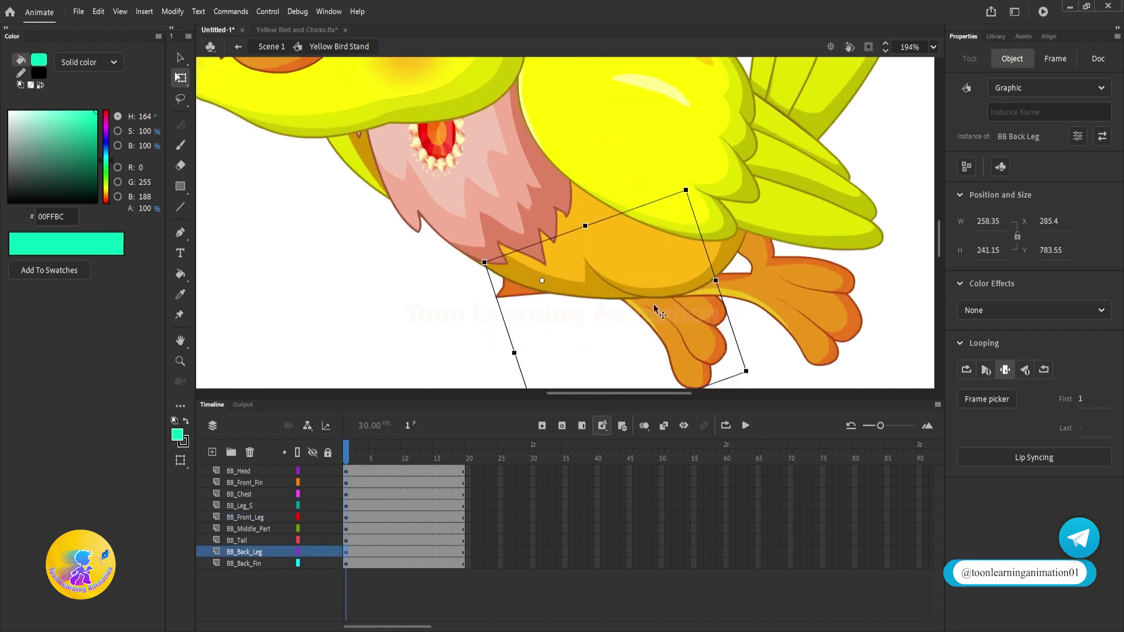
left_click_drag(683, 348, 726, 315)
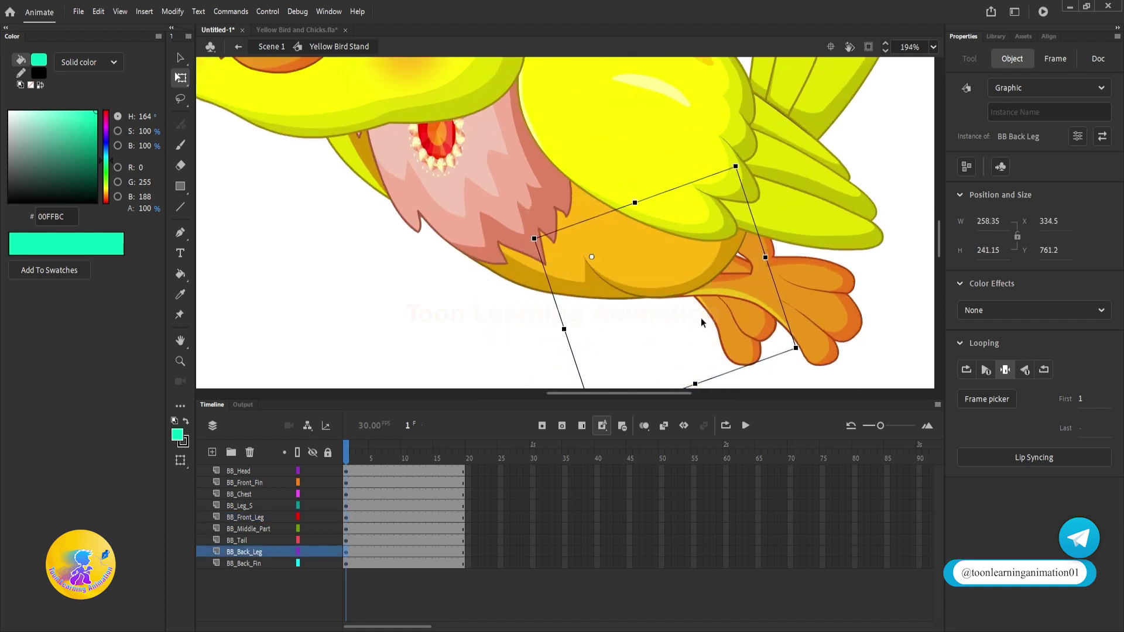
scroll(700, 317, "down", 2)
left_click(777, 370)
scroll(840, 314, "up", 3)
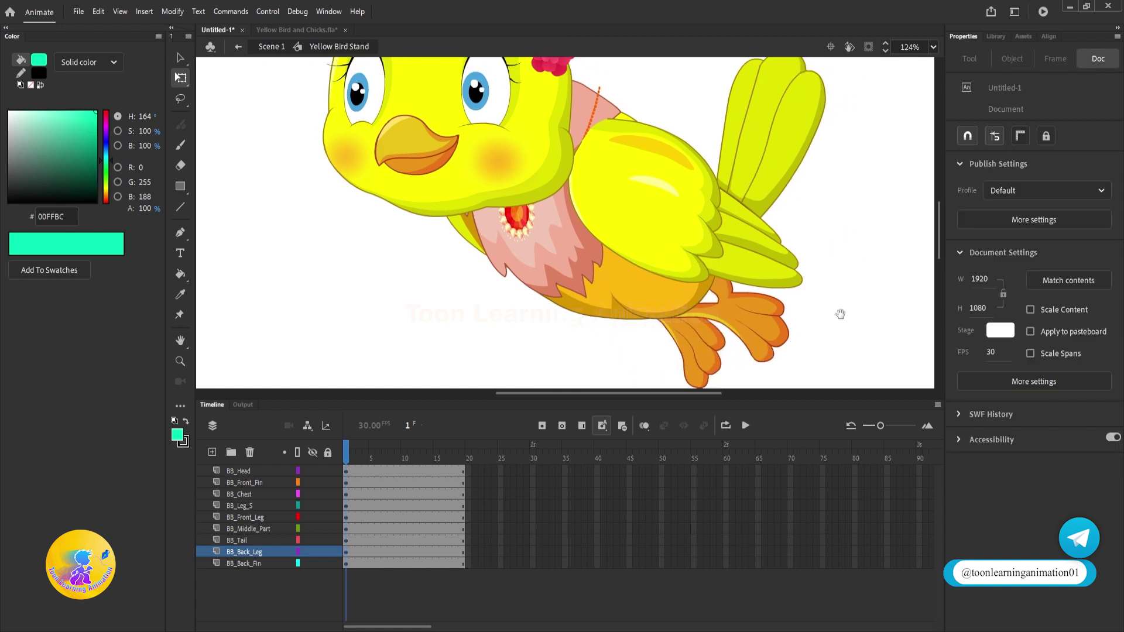
Select all the bird's parts and rotate them counterclockwise together into a more horizontal flying posture.
left_click(703, 273)
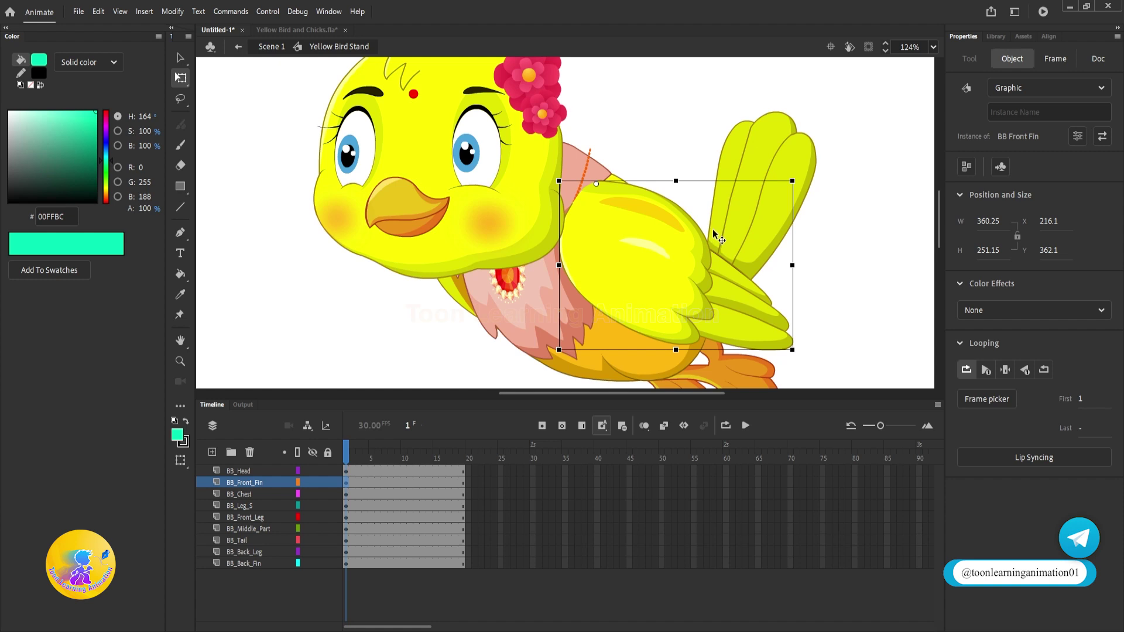
scroll(647, 251, "down", 2)
left_click_drag(818, 135, 486, 404)
left_click_drag(764, 382, 793, 317)
left_click(798, 280)
Rotate the bird's head clockwise to level it and reposition it up and forward on the neck.
left_click(509, 284)
left_click_drag(613, 257, 614, 286)
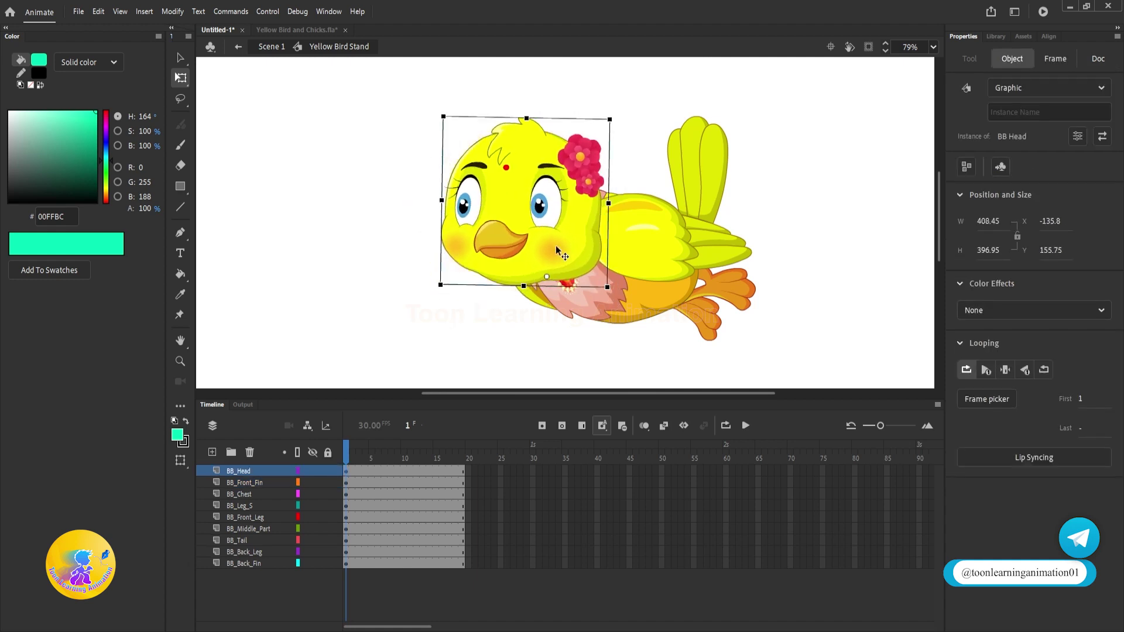
left_click_drag(555, 247, 513, 195)
left_click(764, 227)
Rotate the bird's tail clockwise until it points backward, nearly in line with the body.
scroll(729, 223, "up", 1)
left_click(839, 203)
left_click(679, 154)
left_click_drag(724, 85, 869, 282)
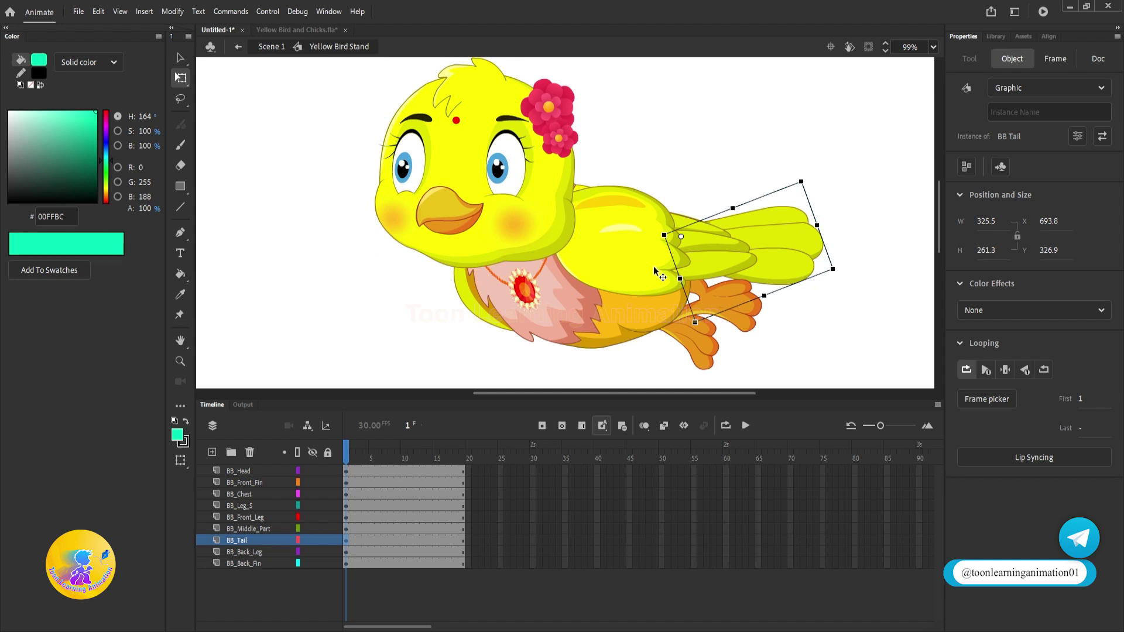
Move the front wing down clear of the tail joint and raise the tail slightly against the rear of the body.
left_click_drag(651, 242, 522, 282)
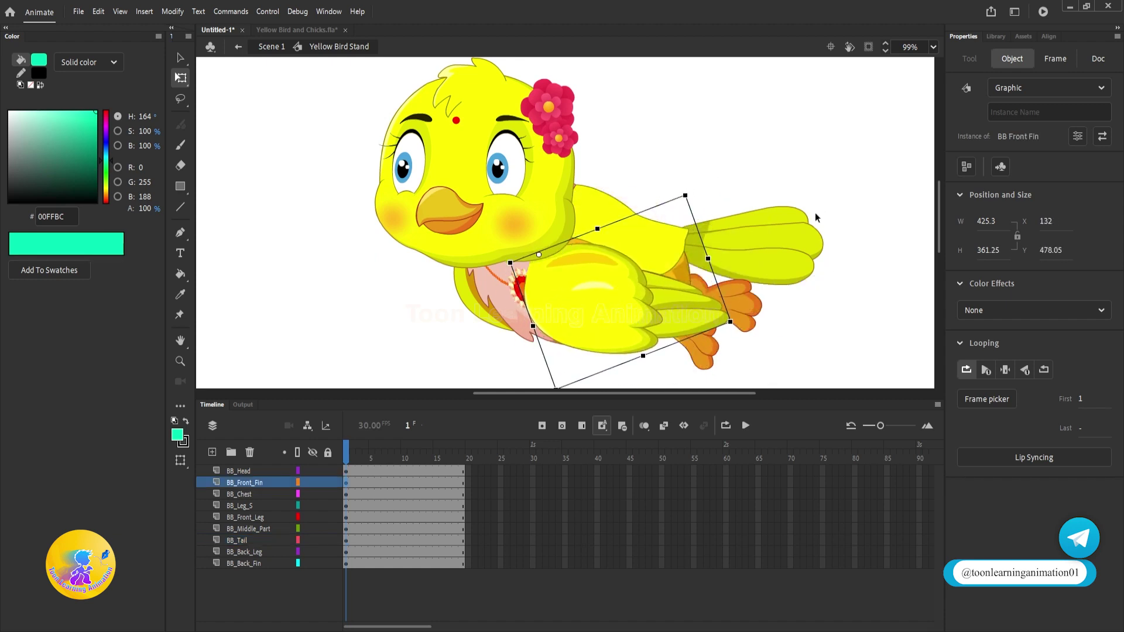
key("ctrl+z")
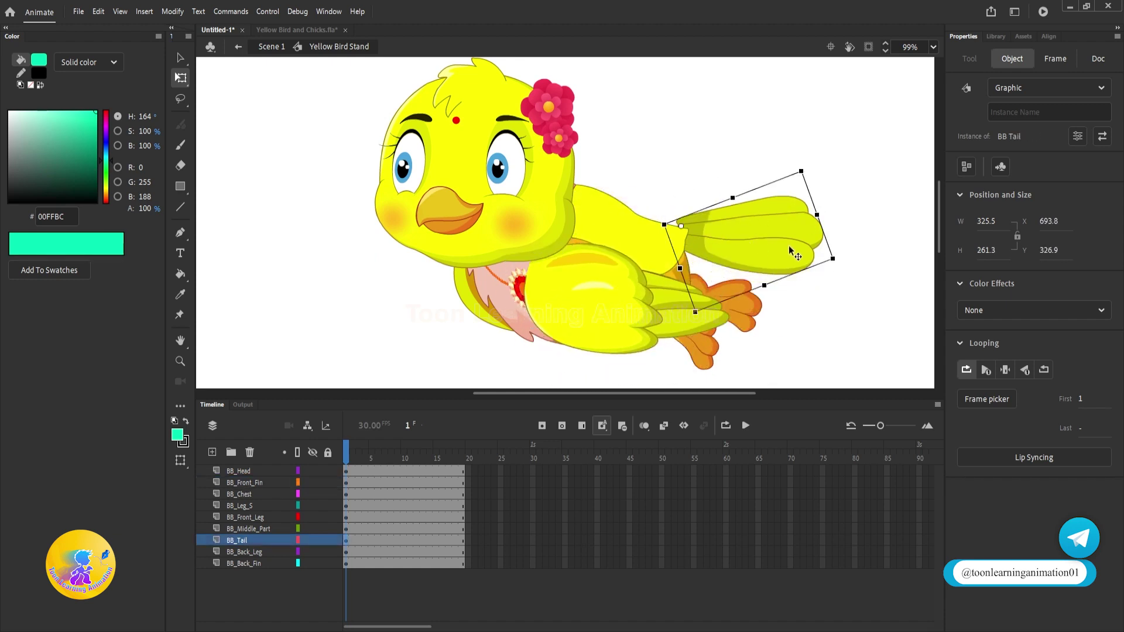
left_click_drag(843, 274, 837, 250)
left_click(723, 181)
left_click(542, 223)
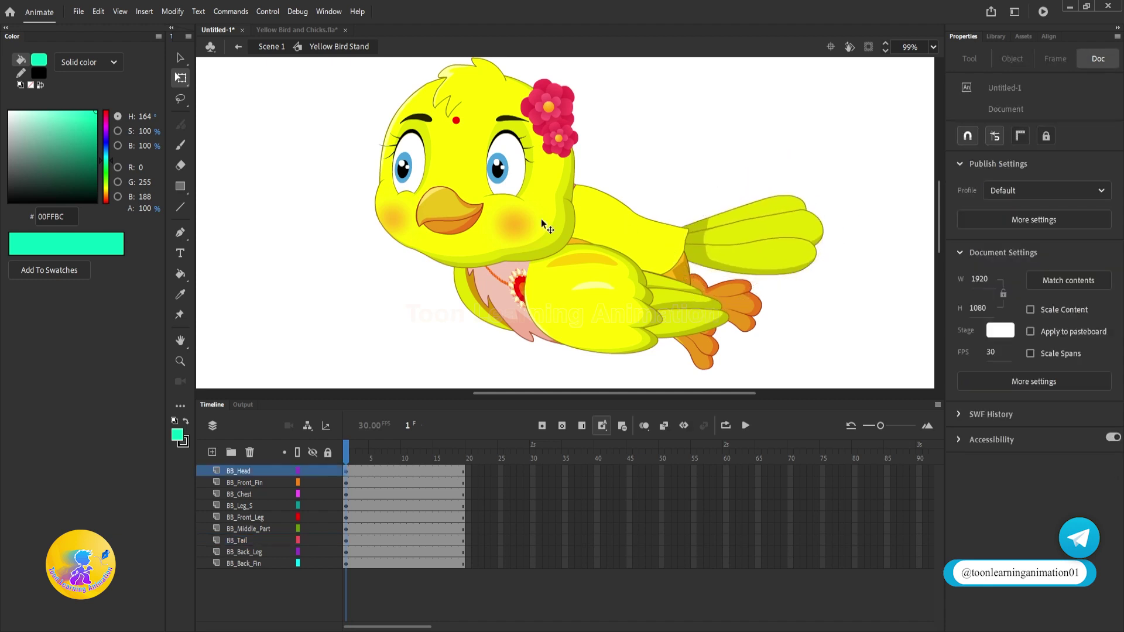
Move the front wing back up onto the bird's upper body behind the head.
left_click_drag(512, 242, 549, 261)
left_click(686, 232)
left_click_drag(625, 334, 648, 279)
scroll(701, 263, "down", 1)
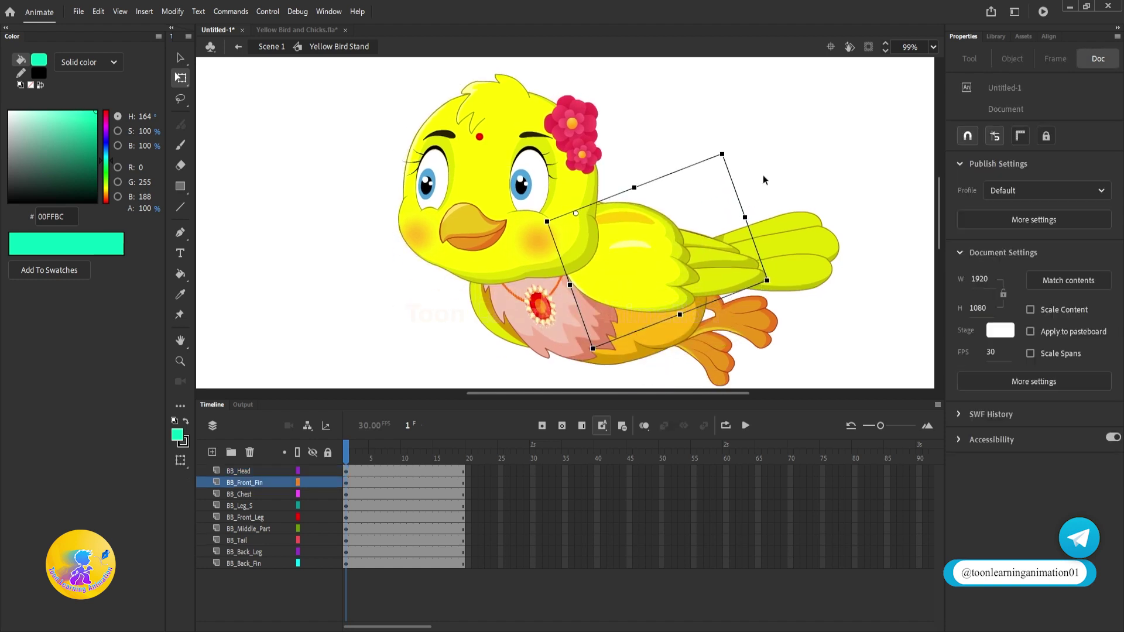
left_click(763, 181)
scroll(590, 241, "down", 5)
scroll(586, 250, "up", 6)
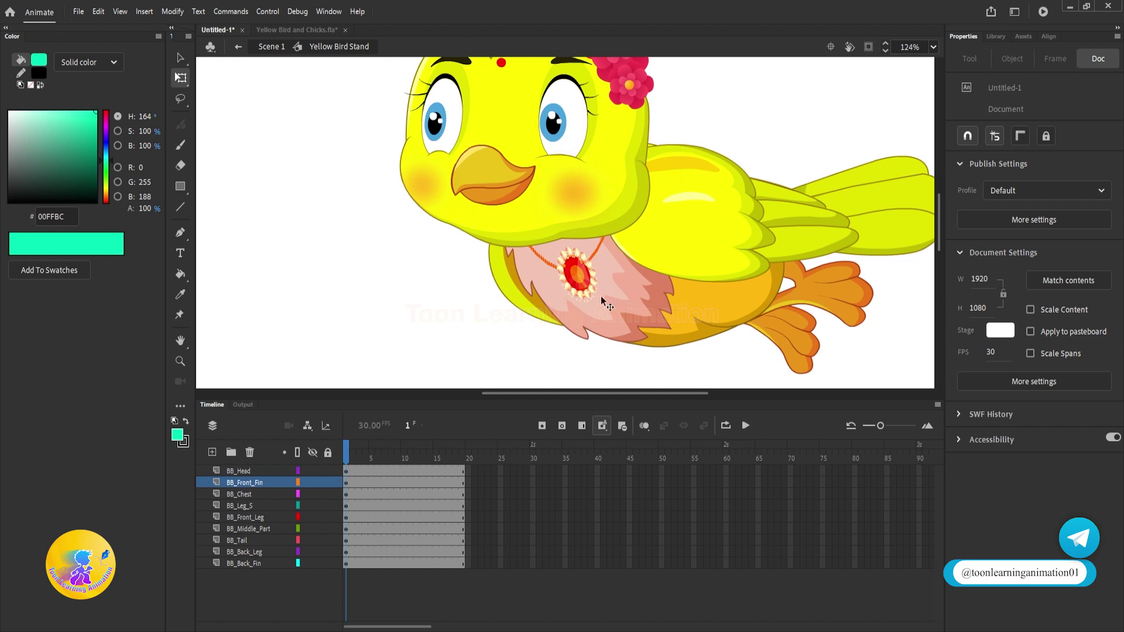
Open the necklace group inside the chest symbol and rotate the red pendant so it hangs upright.
double_click(578, 281)
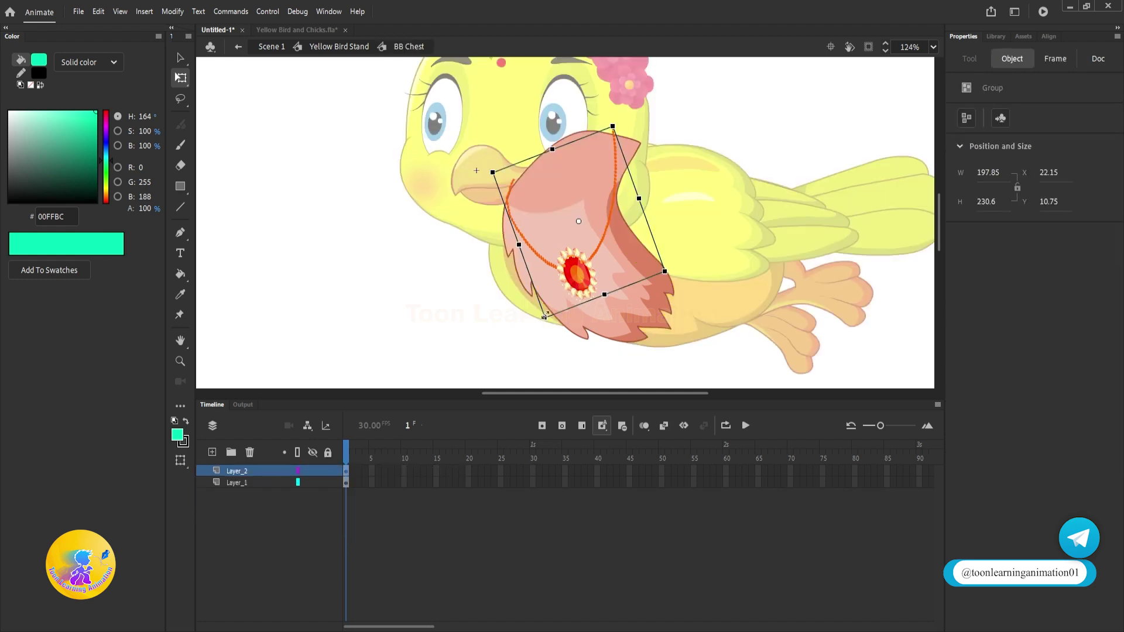
left_click(477, 302)
double_click(597, 295)
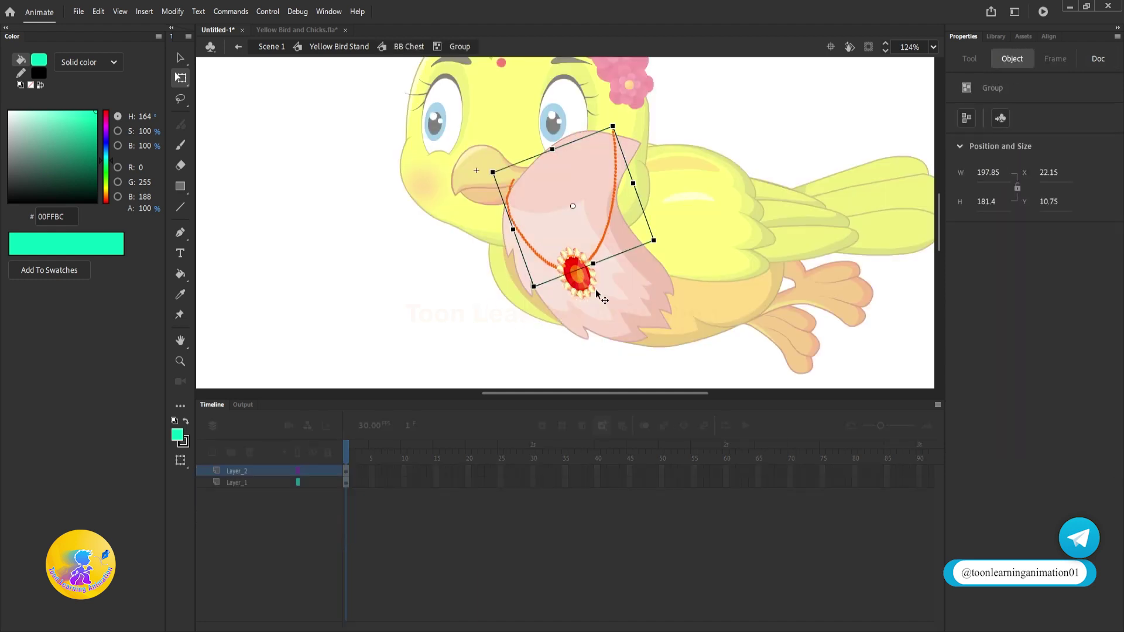
left_click(594, 293)
mouse_move(610, 291)
left_mouse_down()
mouse_move(600, 309)
mouse_move(615, 311)
mouse_move(605, 310)
left_mouse_up()
key("ctrl+z")
key("ctrl+z")
scroll(609, 310, "up", 4)
scroll(605, 310, "down", 3)
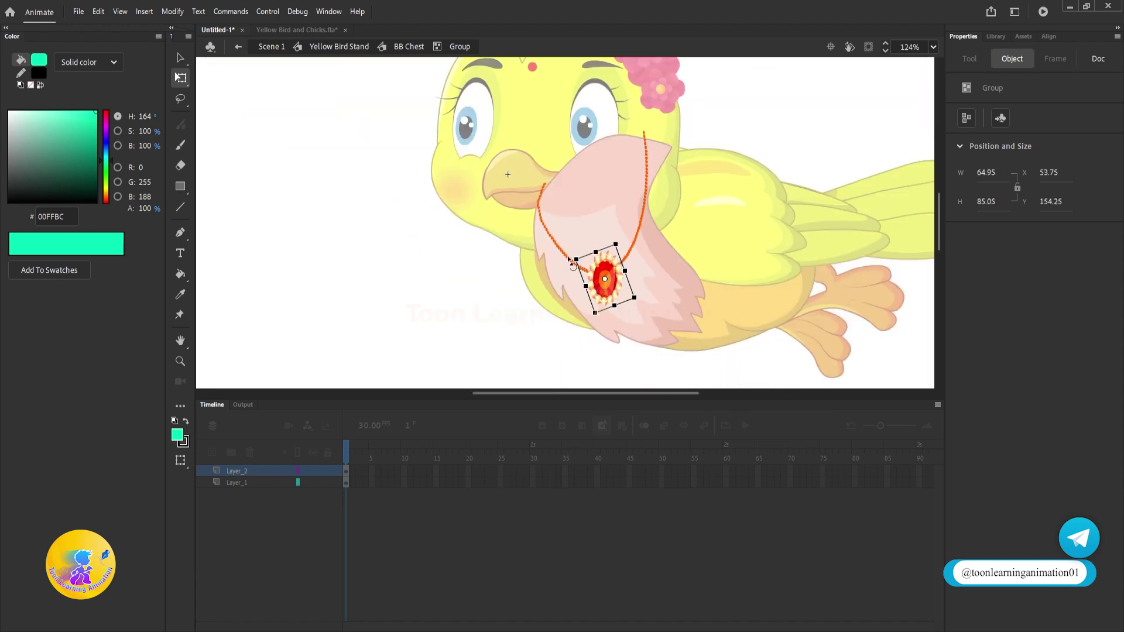
scroll(577, 258, "up", 2)
Rotate the necklace chain slightly clockwise, move the pendant to its lower end, and return to the bird symbol.
left_click(662, 243)
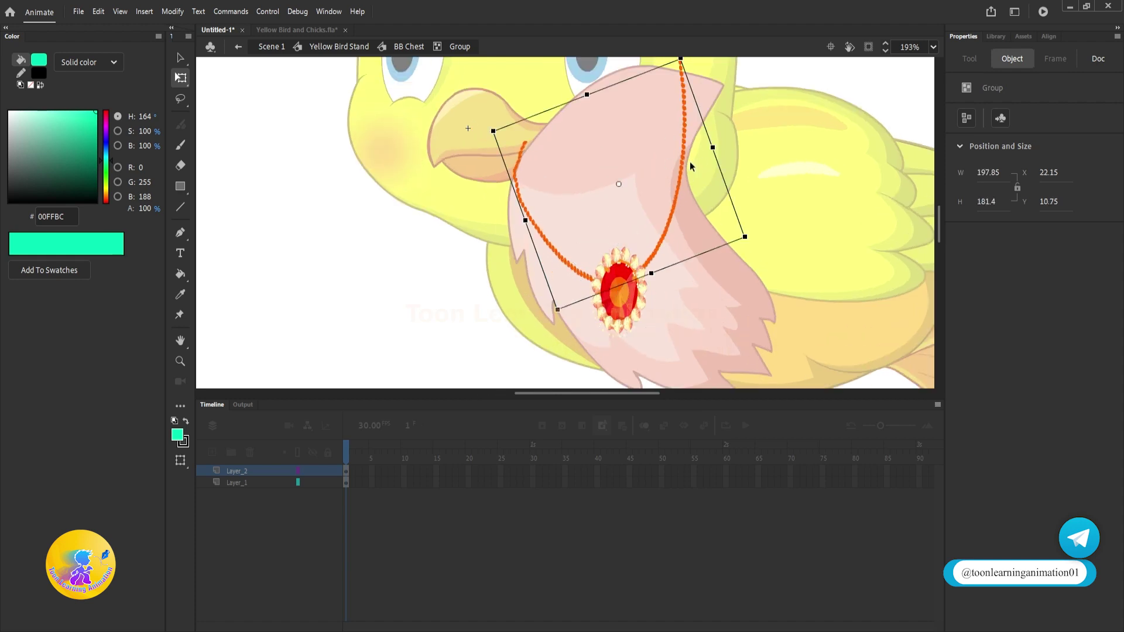
left_click_drag(727, 247, 703, 257)
left_click_drag(619, 316, 596, 329)
double_click(416, 304)
scroll(415, 304, "down", 4)
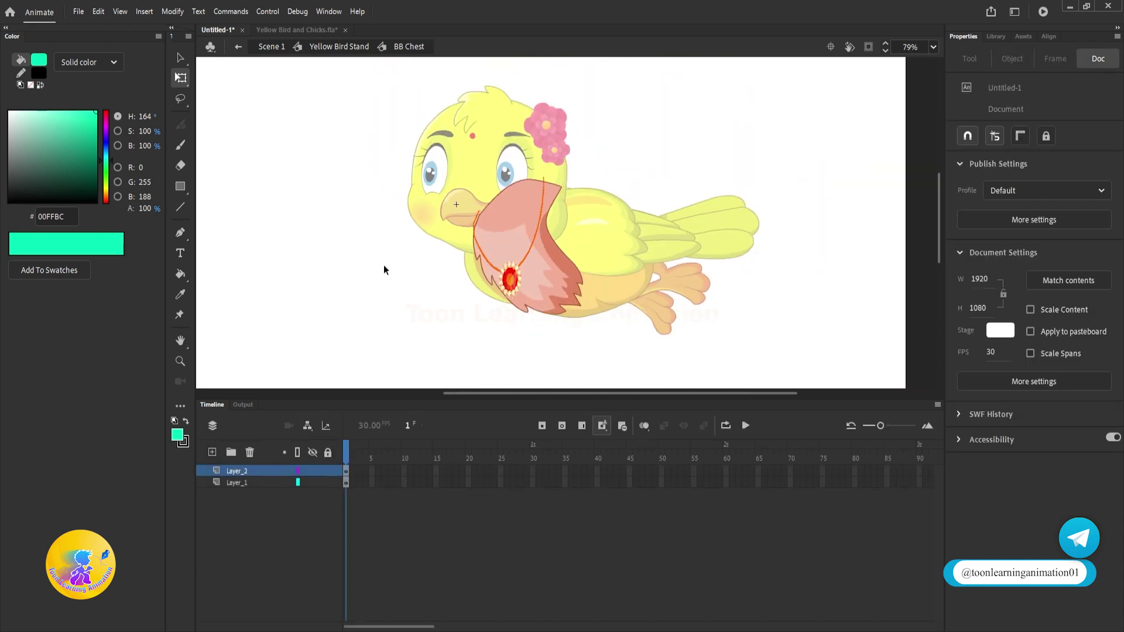
double_click(384, 265)
left_click(384, 265)
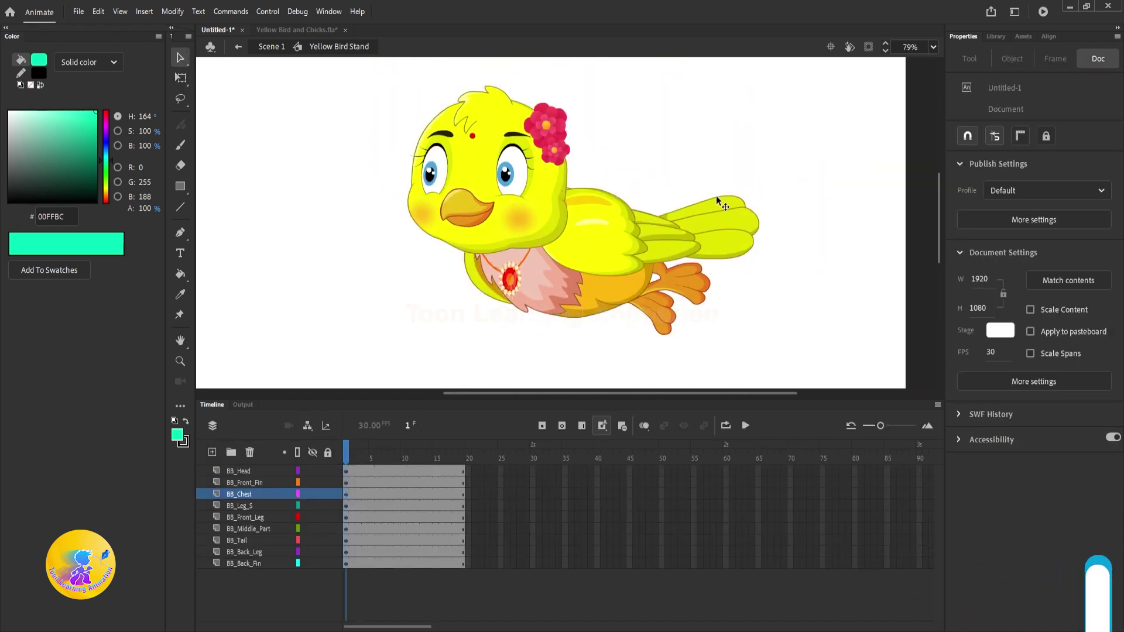
Open the front wing symbol to inspect its layers and timeline, and return to the bird symbol.
left_click_drag(611, 226, 646, 237)
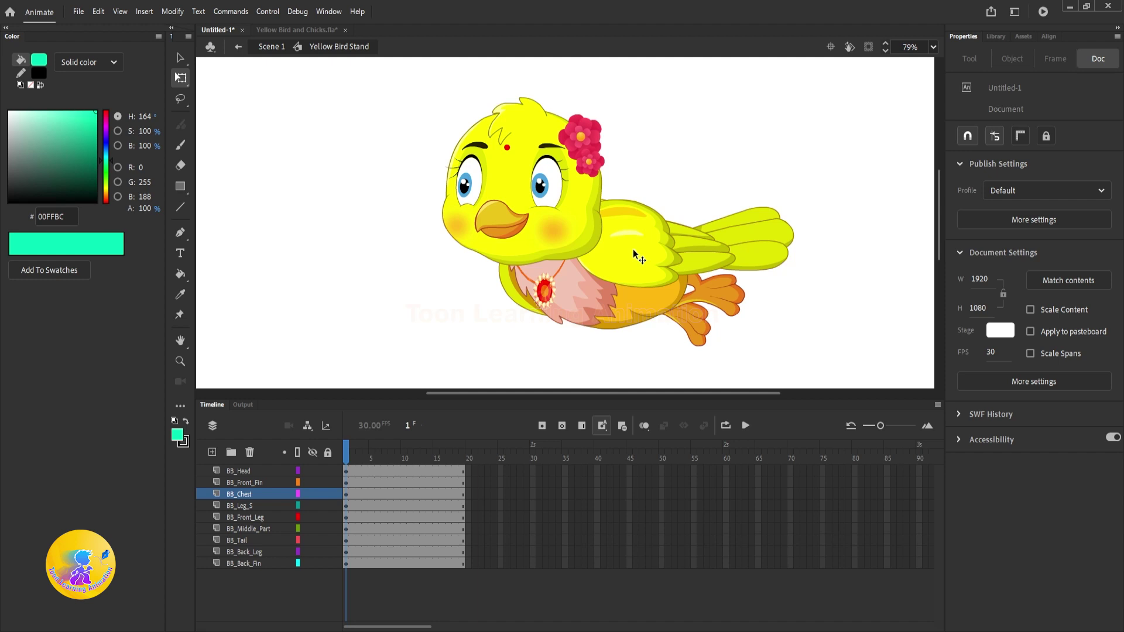
left_click(623, 246)
left_click(627, 227)
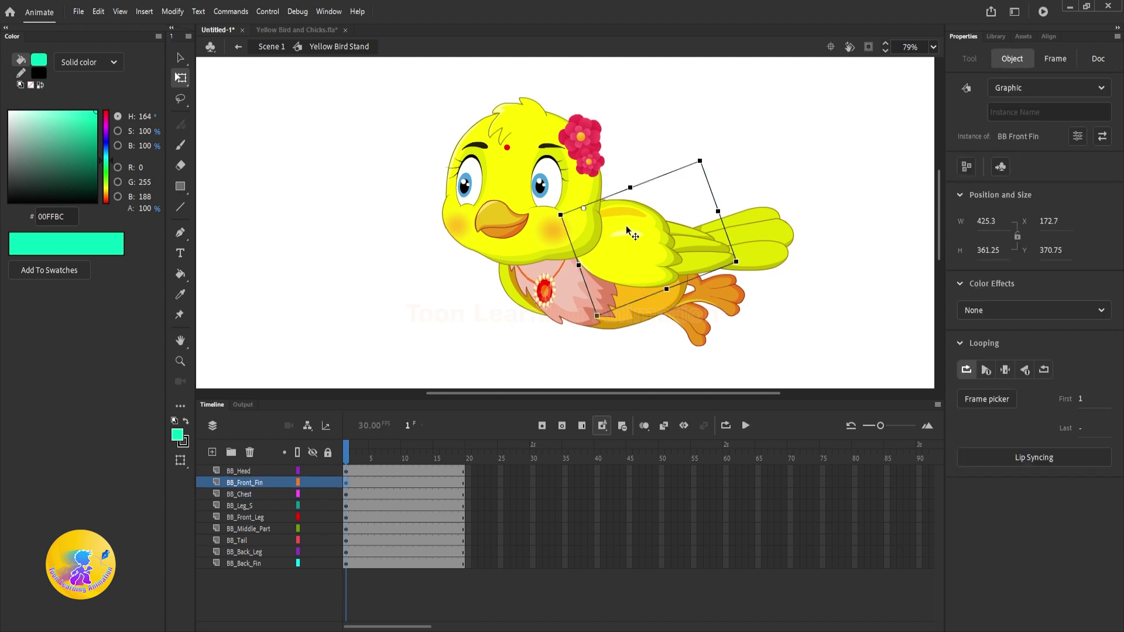
double_click(628, 230)
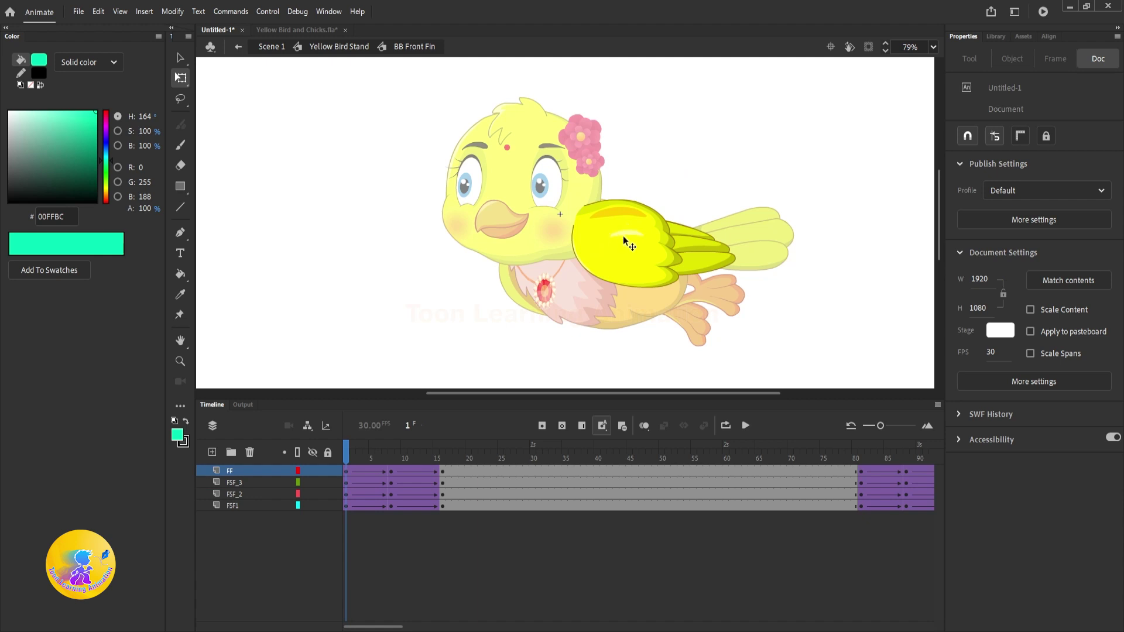
double_click(848, 305)
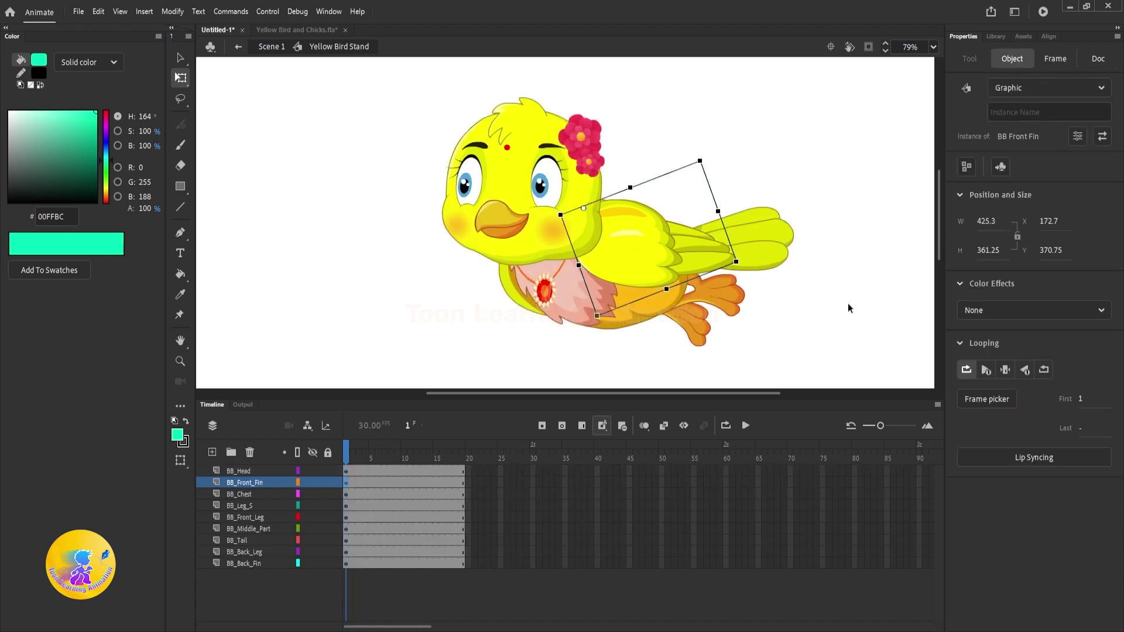
left_click(848, 304)
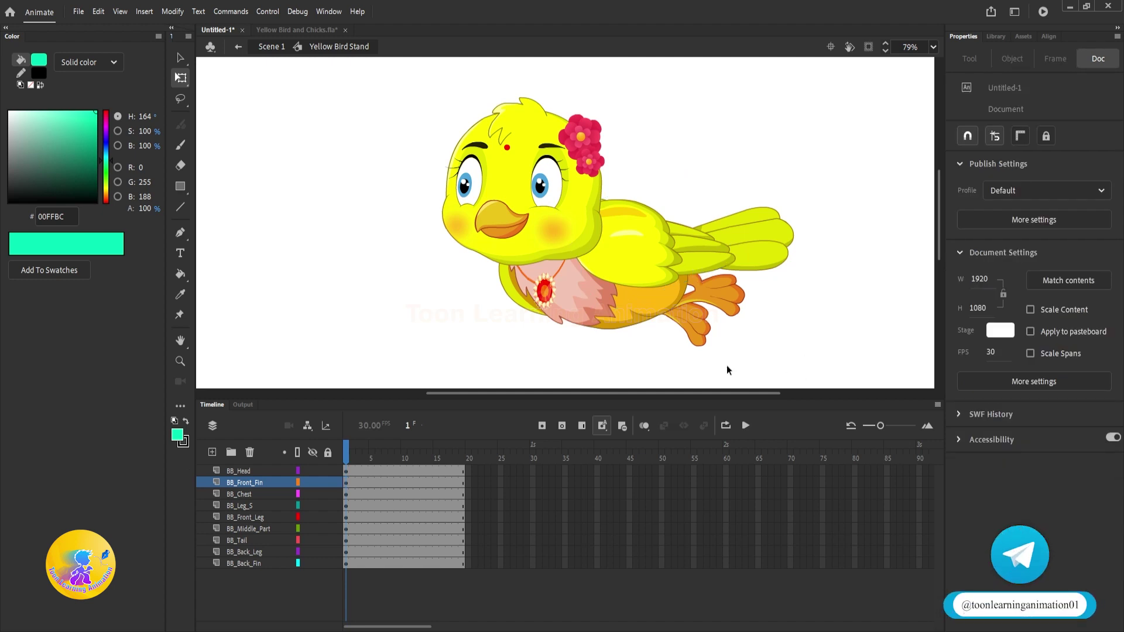
Create a new blank 1920 × 1080 document at 30 FPS.
left_click(79, 12)
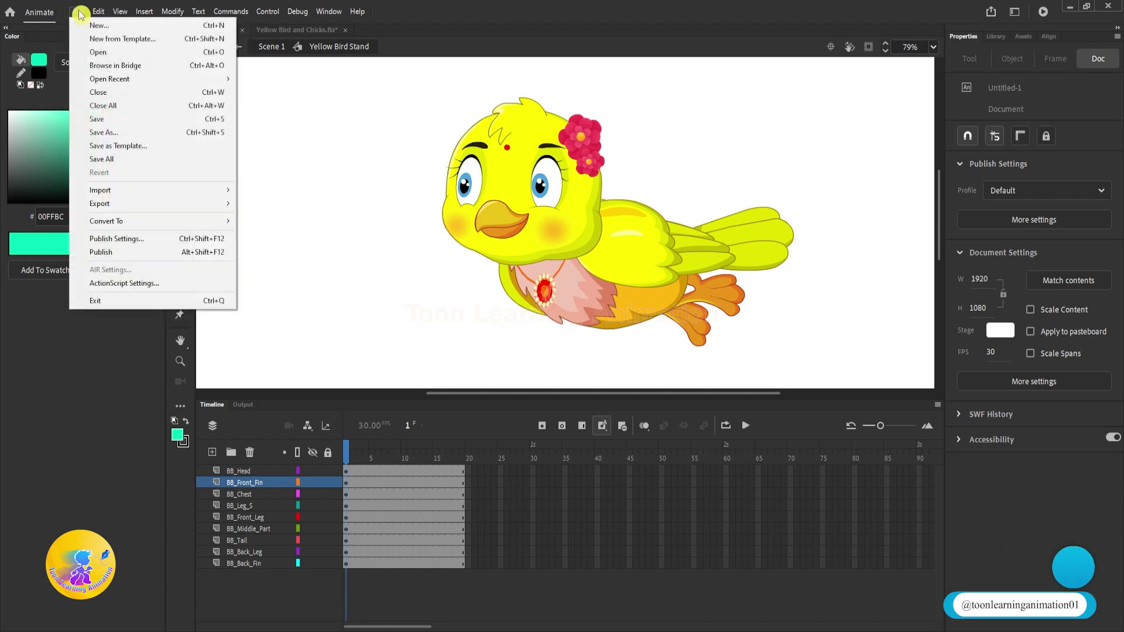
left_click(79, 11)
key("ctrl+Return")
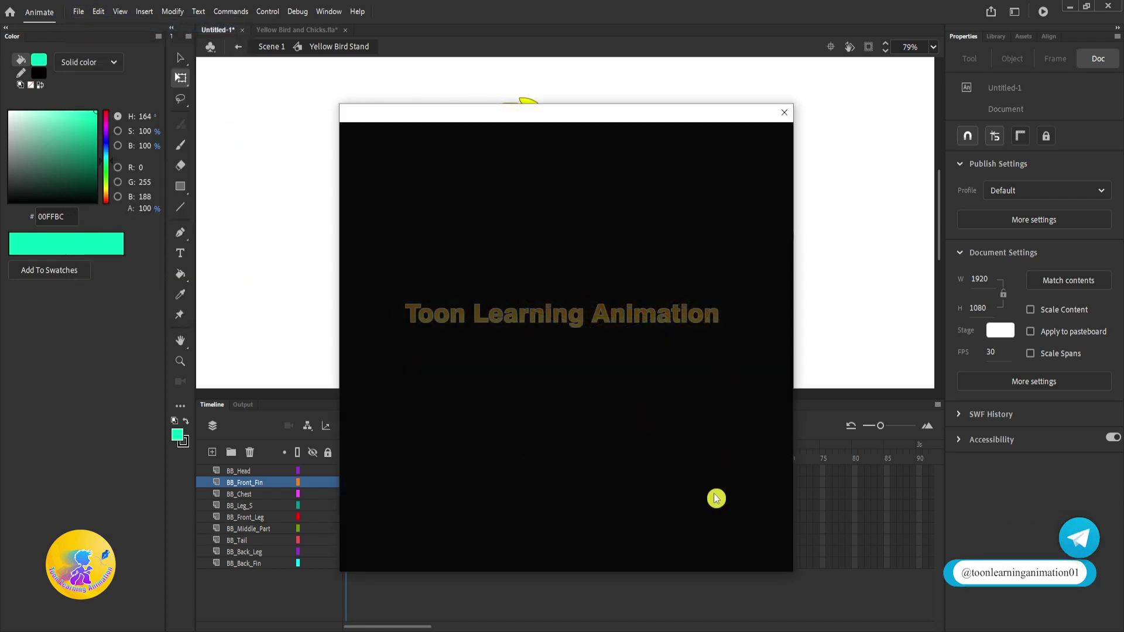
left_click(750, 441)
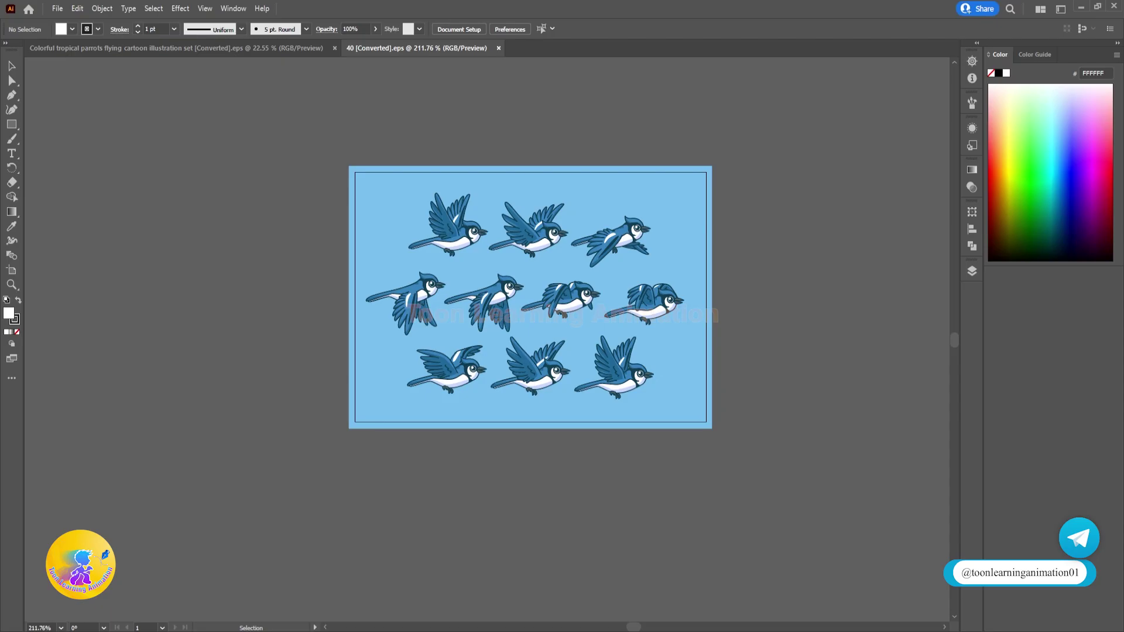
Switch to Illustrator, bring up the colorful tropical parrots document, and examine its flight poses.
left_click(200, 49)
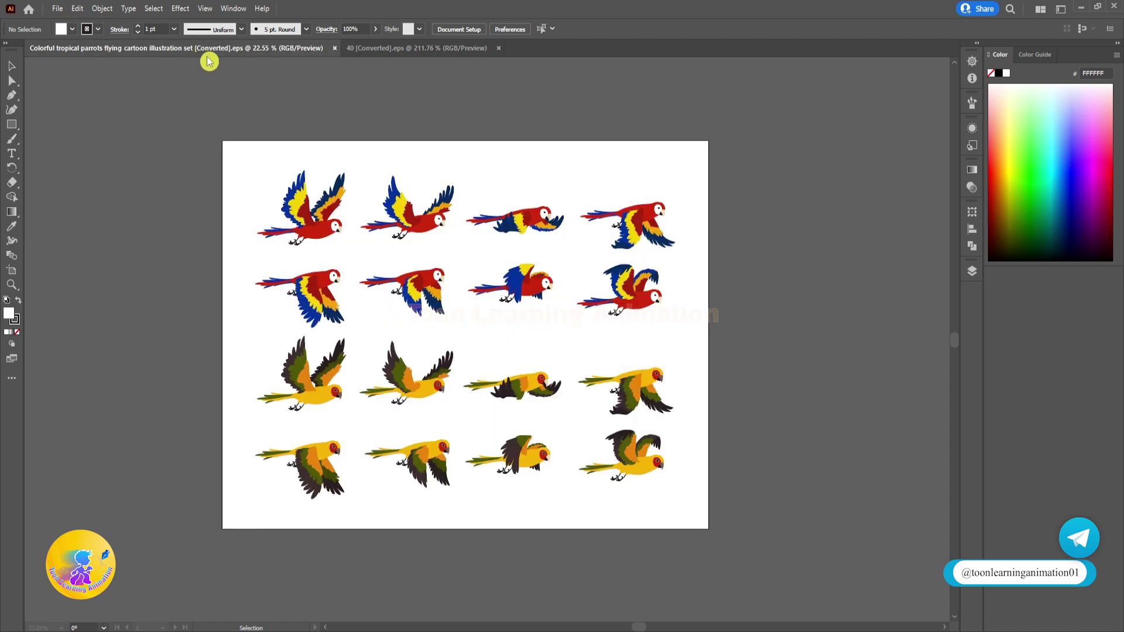
left_click_drag(764, 340, 788, 334)
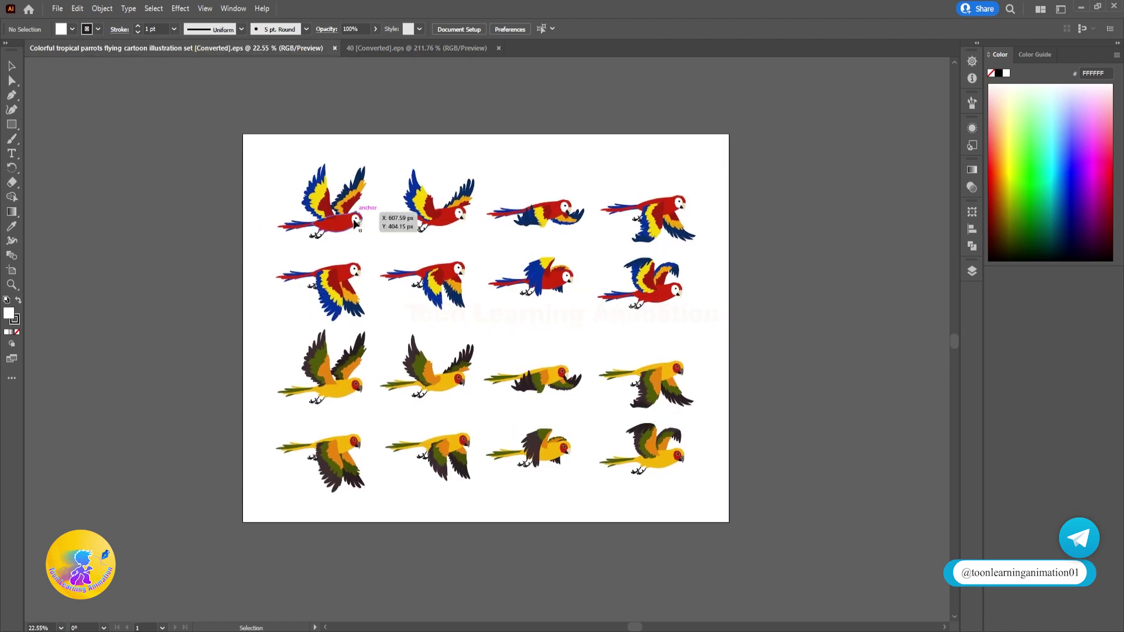
scroll(364, 270, "left", 3)
scroll(439, 232, "up", 2)
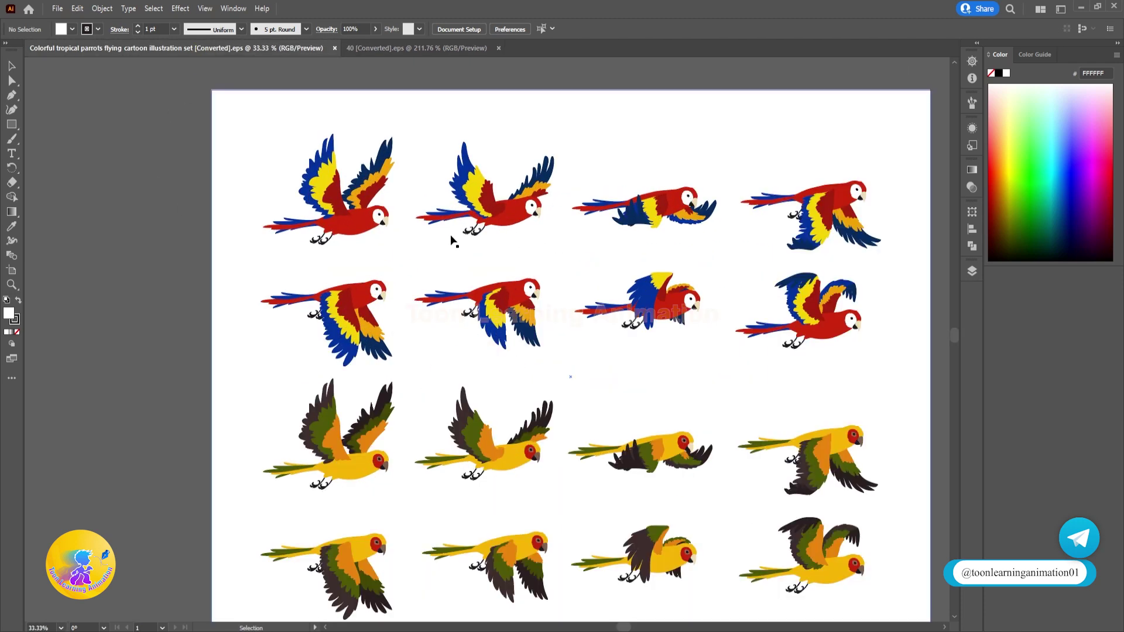
scroll(593, 274, "down", 3)
left_click_drag(310, 160, 758, 297)
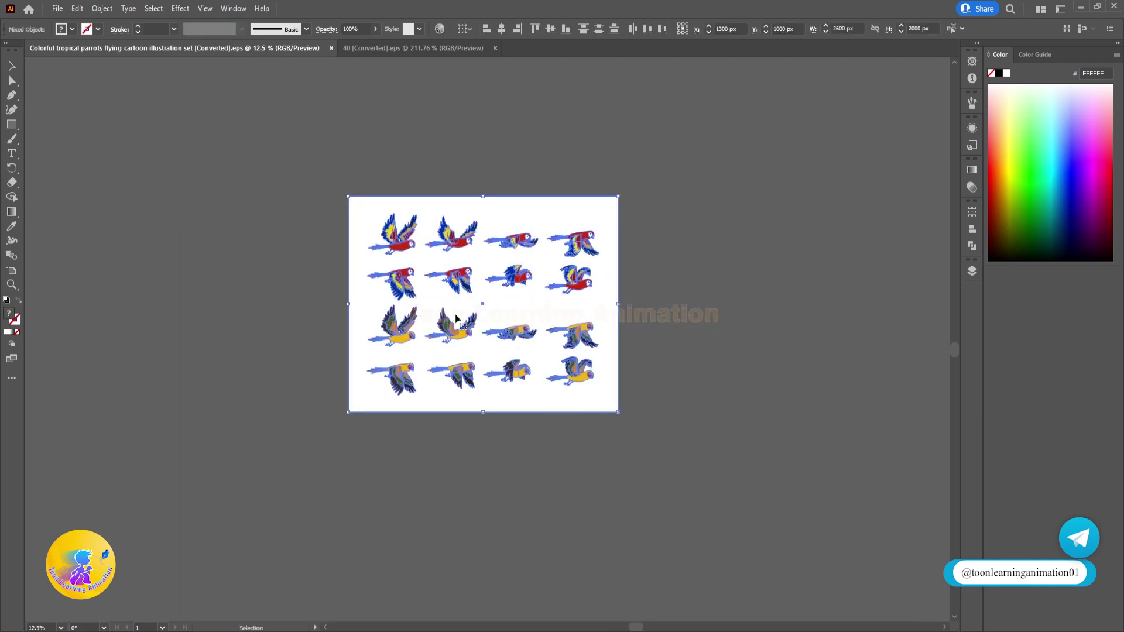
scroll(456, 319, "up", 2)
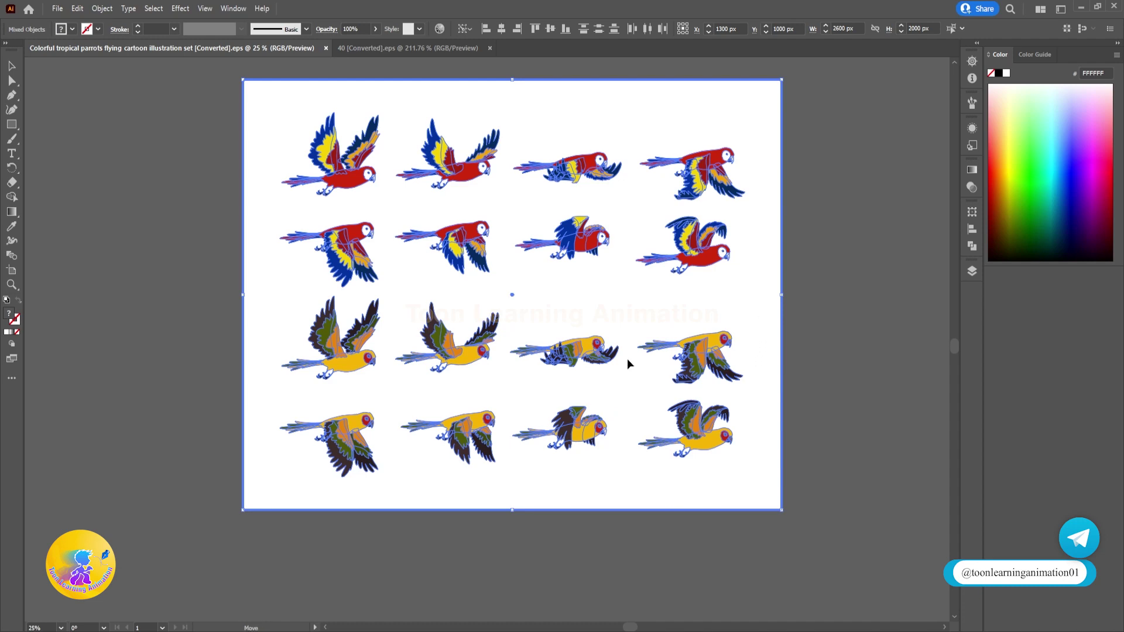
left_click_drag(753, 322, 600, 346)
key("ctrl+z")
left_click(819, 231)
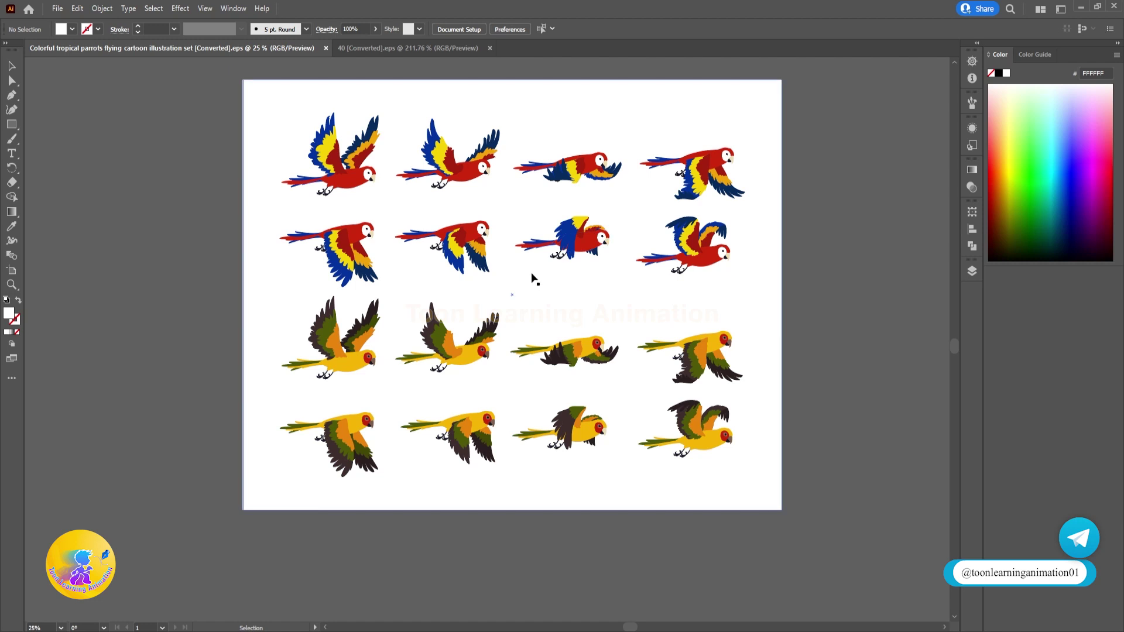
Select the grouped parrot artwork and ungroup it into separate birds.
left_click(552, 246)
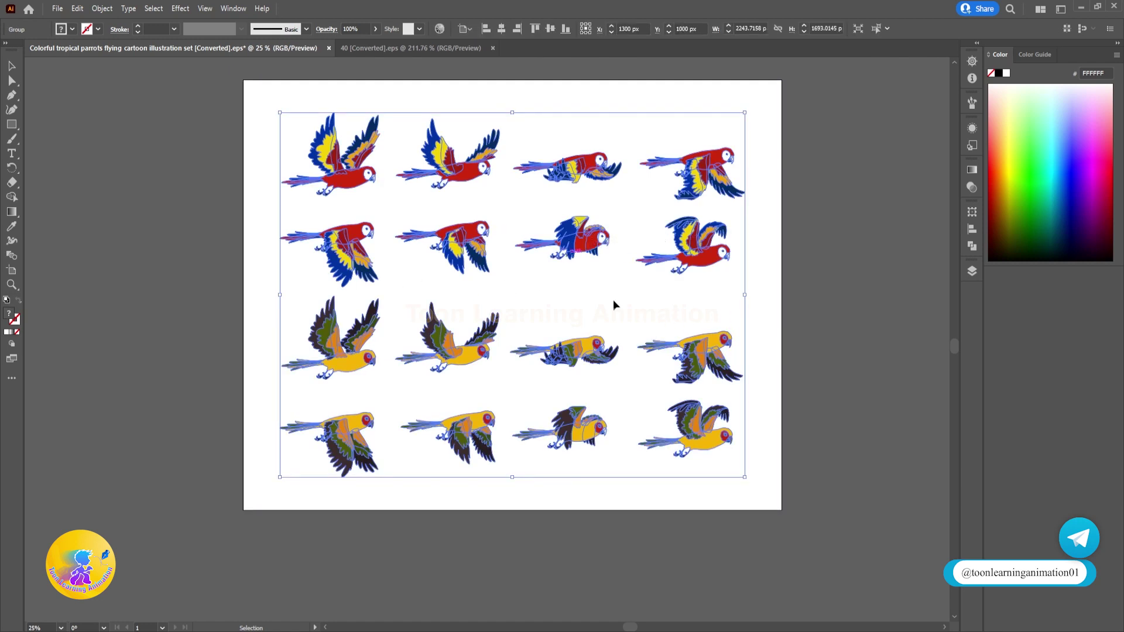
right_click(599, 238)
left_click(626, 346)
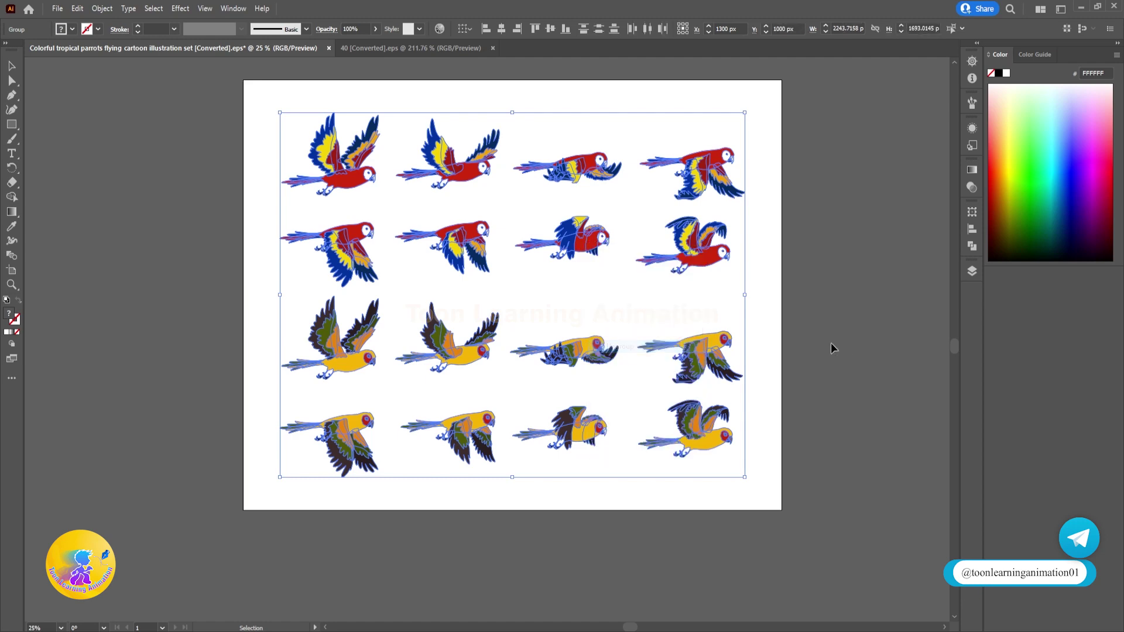
left_click(830, 343)
Copy the eight red parrot poses into the blank Animate document using the AI file importer preferences with layers maintained.
left_click_drag(271, 105, 878, 250)
left_click_drag(704, 248, 651, 621)
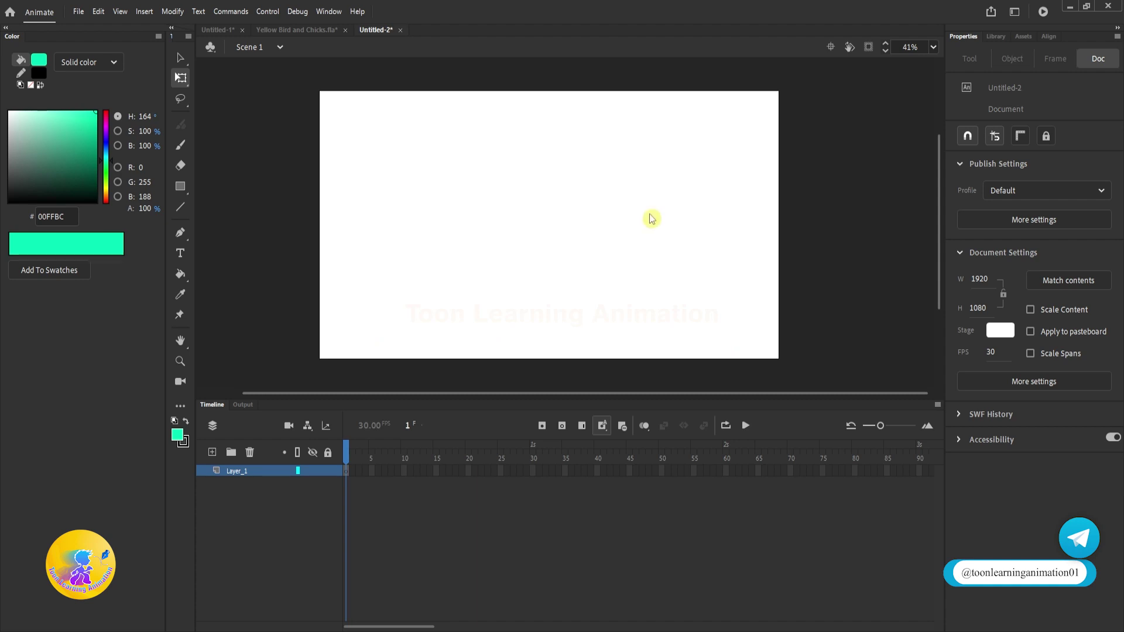
key("ctrl+v")
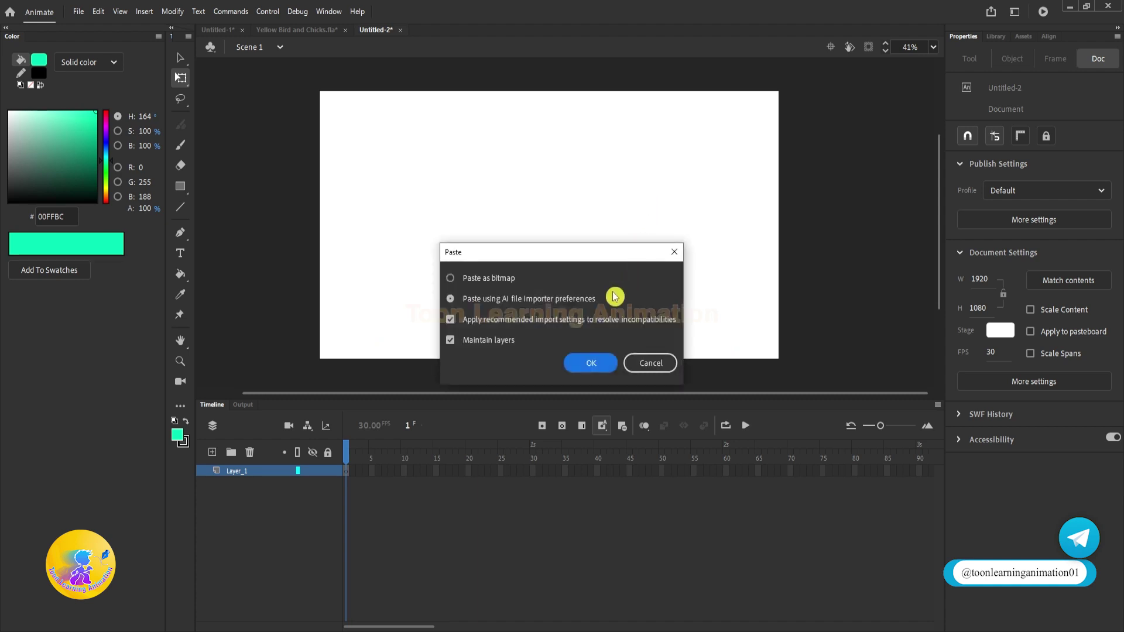
left_click(583, 360)
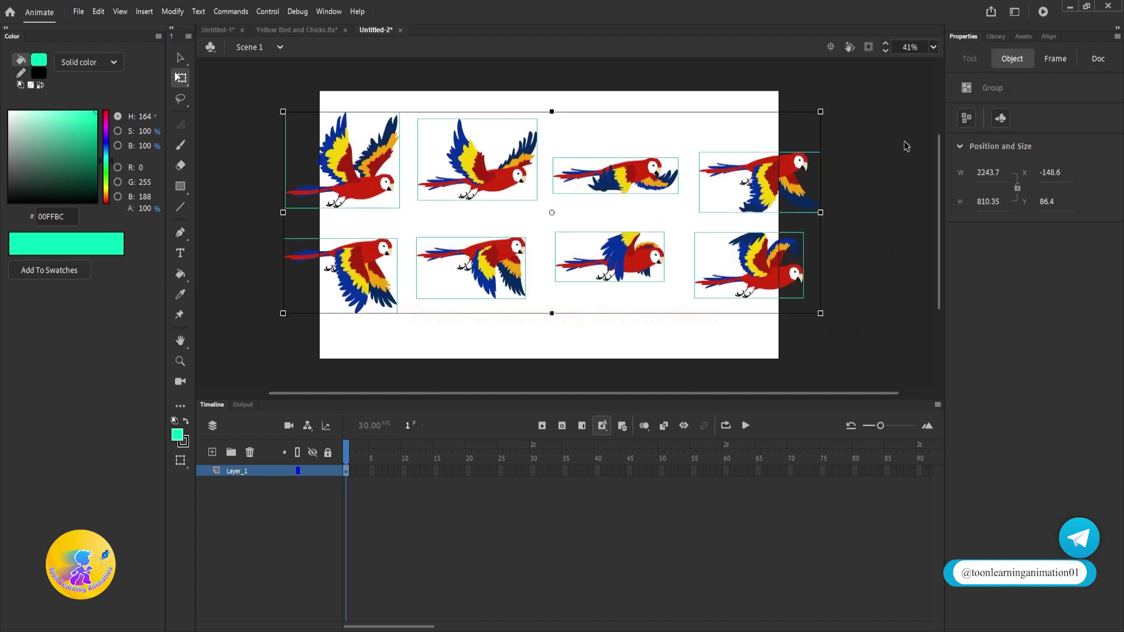
left_click_drag(374, 131, 302, 106)
key("ctrl+z")
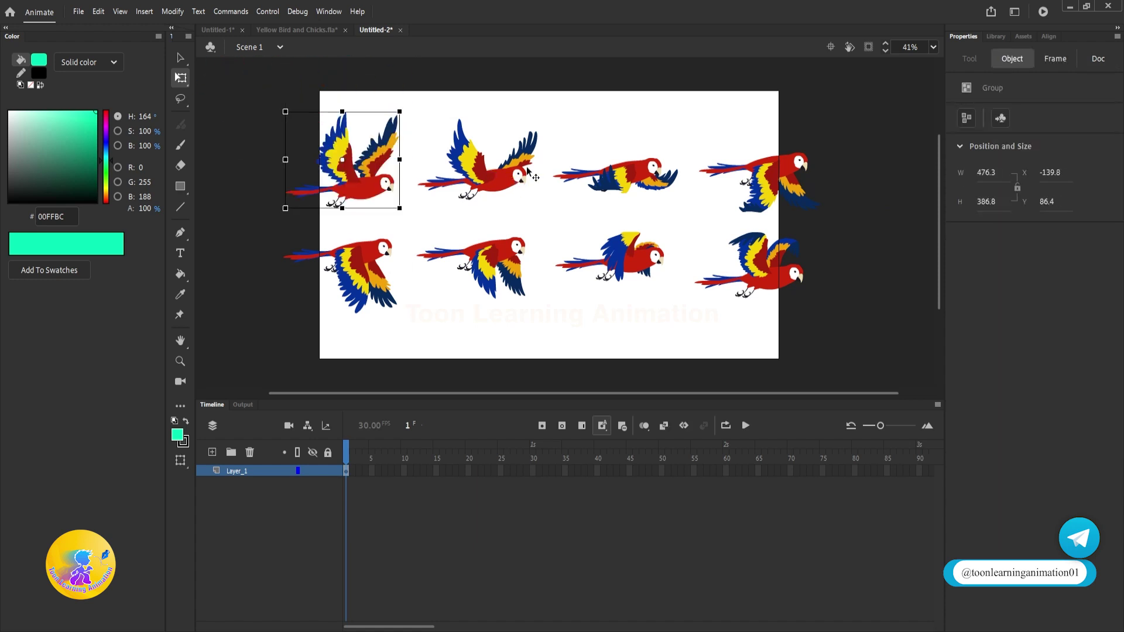
left_click_drag(526, 169, 501, 132)
key("ctrl+z")
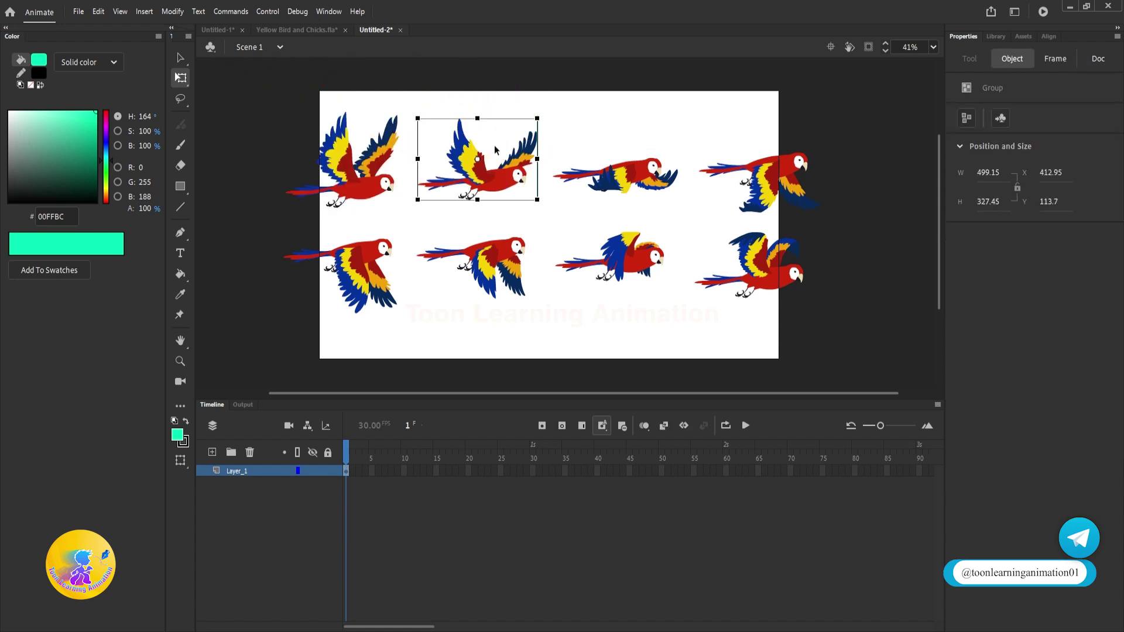
Select all eight parrot poses and align them to a common horizontal center, without aligning to the stage.
left_click_drag(897, 77, 287, 371)
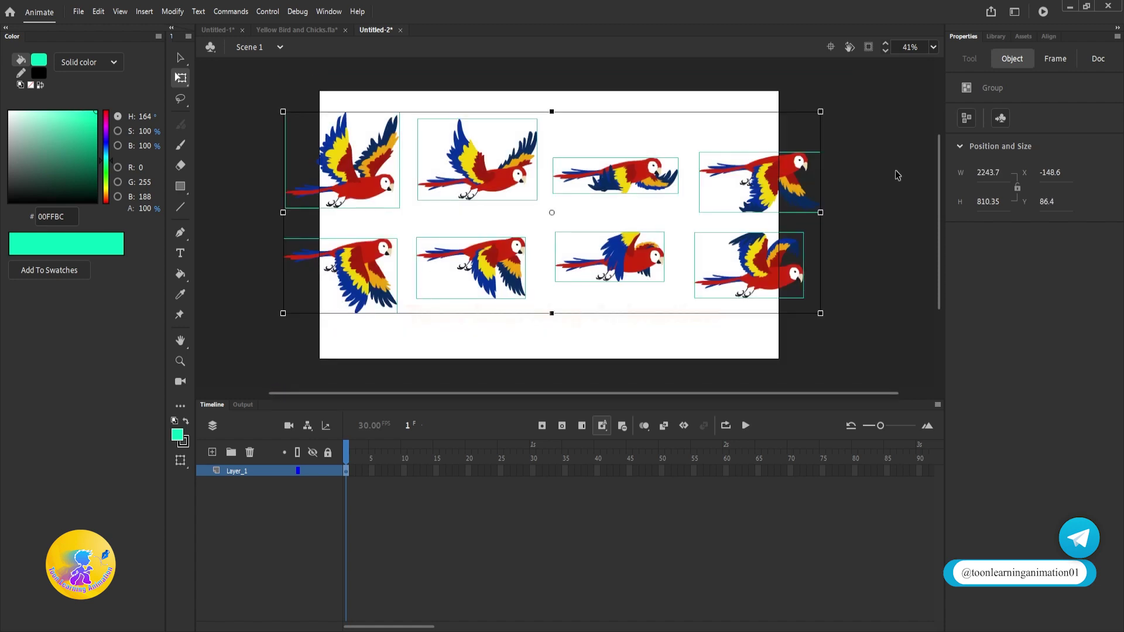
left_click_drag(1048, 37, 791, 102)
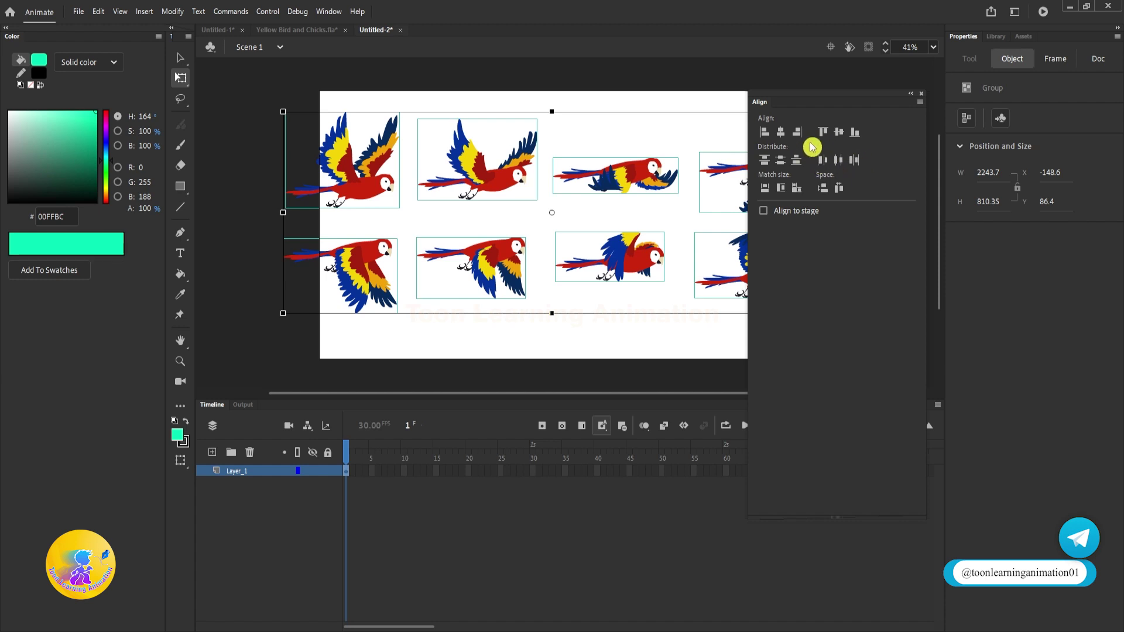
left_click(782, 131)
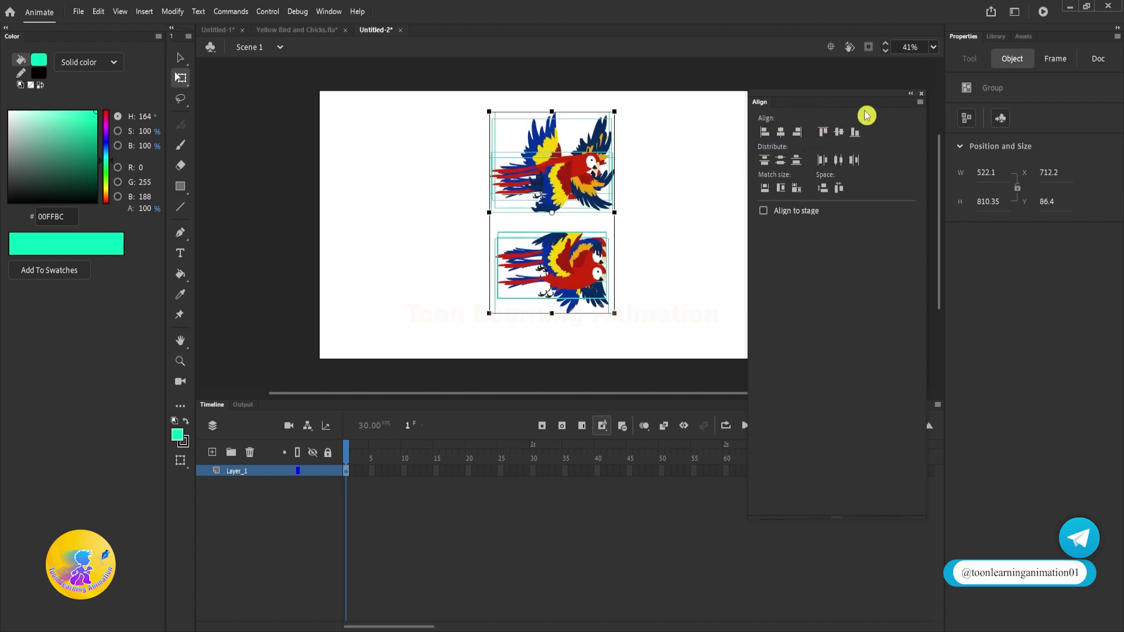
Align the eight selected parrot poses to a common vertical center and dock the Align panel alongside Properties.
left_click(839, 132)
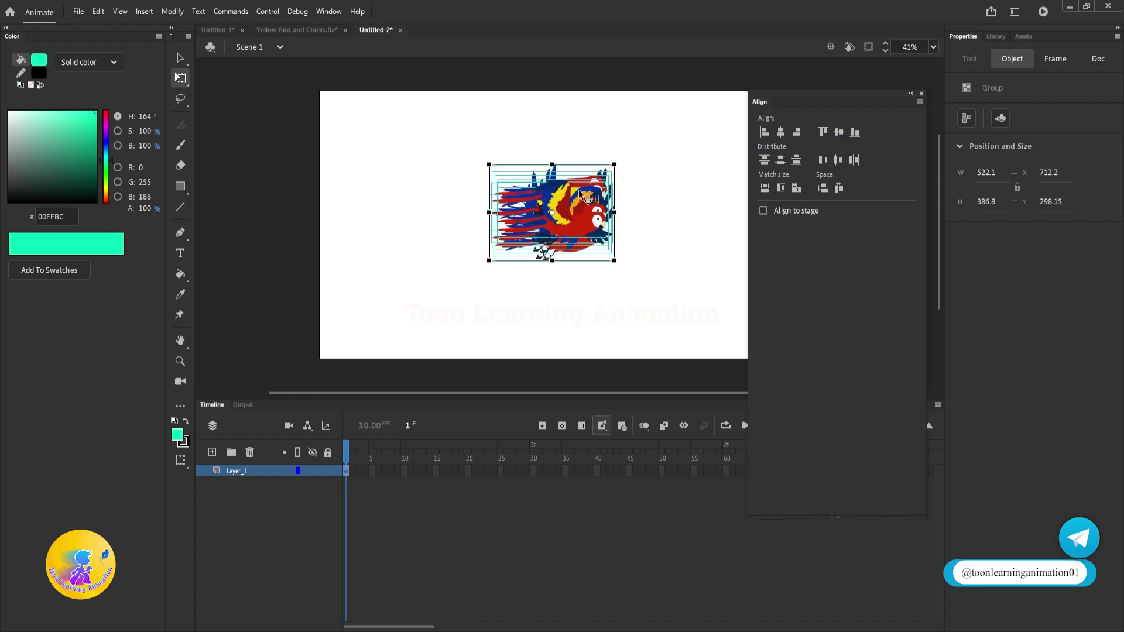
left_click_drag(761, 103, 1052, 41)
scroll(487, 215, "up", 3)
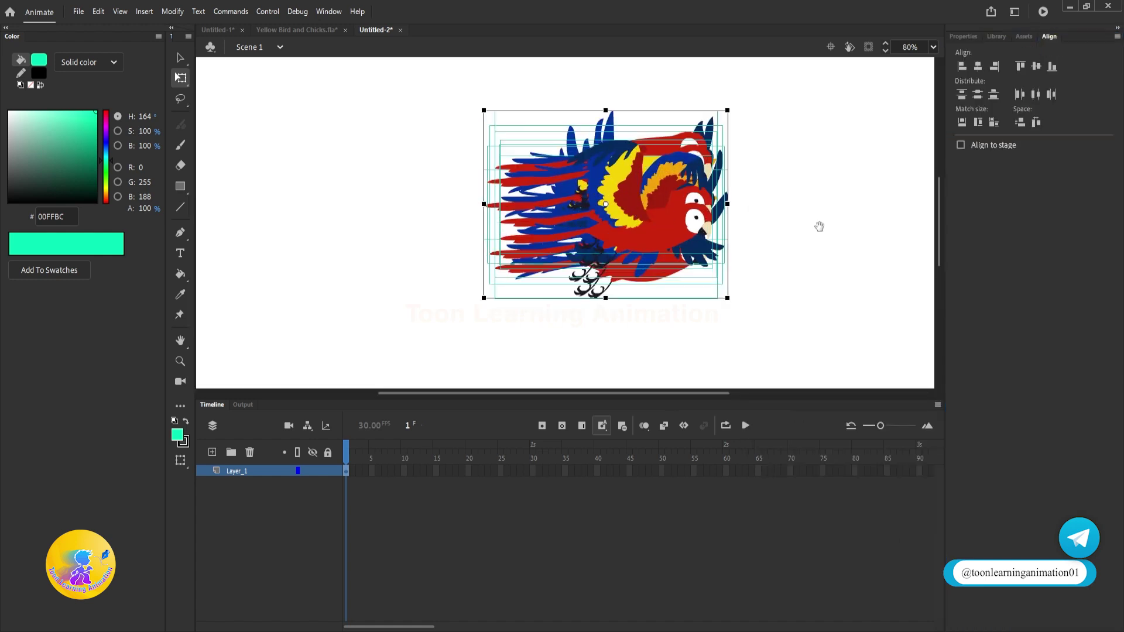
left_click_drag(819, 227, 792, 265)
left_click(790, 268)
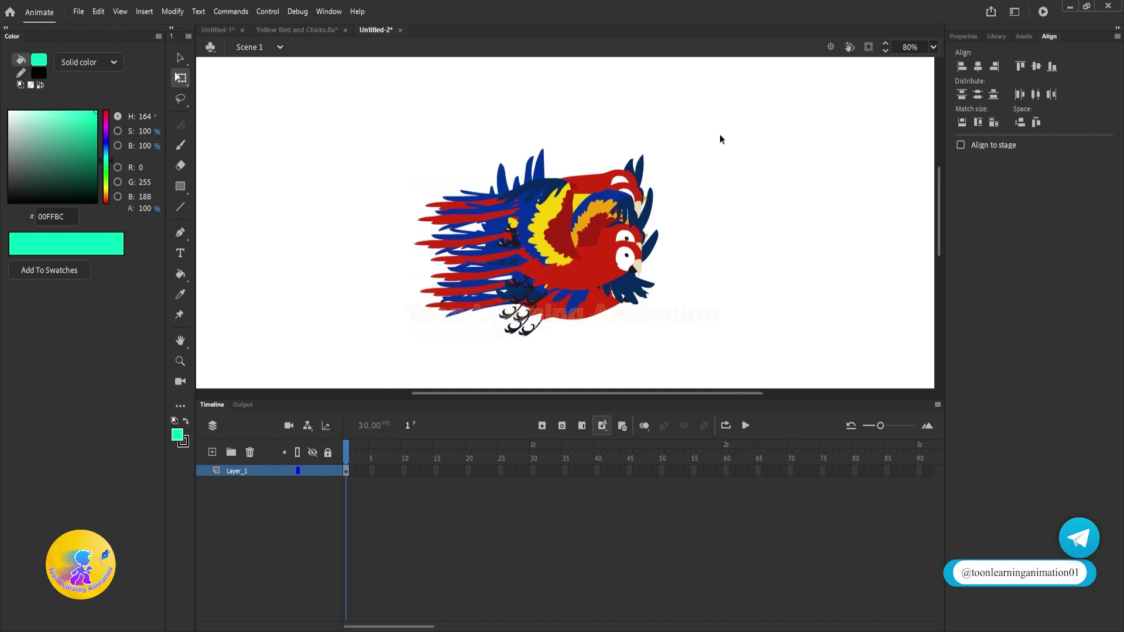
Select all the overlapping parrot poses and convert them to a Graphic symbol named Red Parrot.
left_click_drag(721, 133, 319, 388)
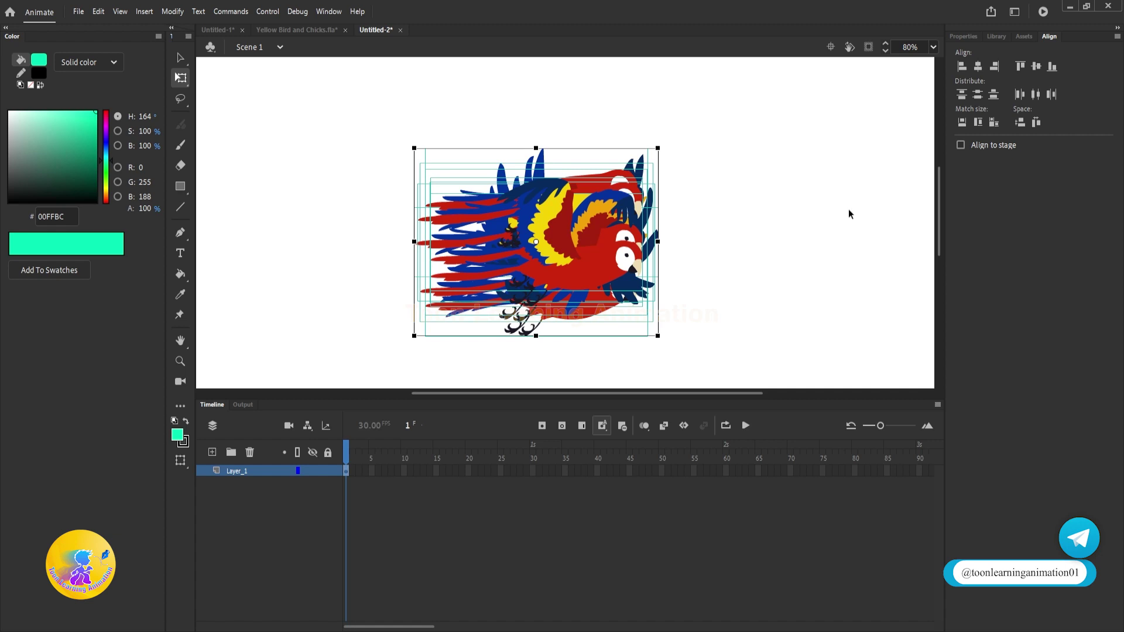
left_click_drag(603, 231, 605, 215)
scroll(445, 173, "up", 2)
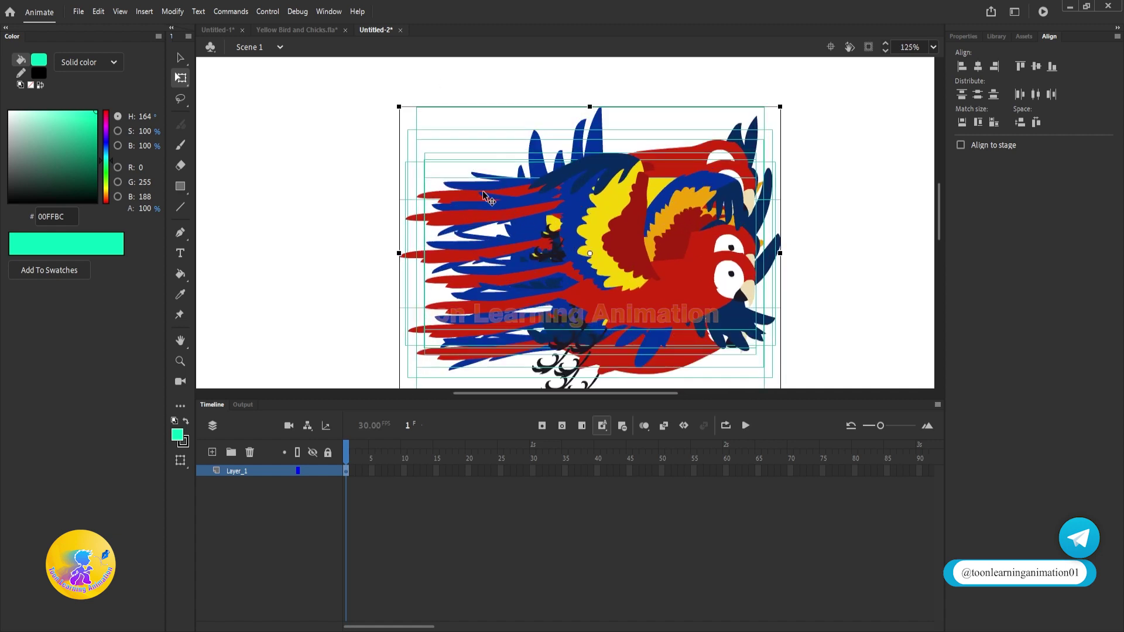
scroll(485, 195, "down", 1)
mouse_move(667, 189)
left_mouse_down()
mouse_move(757, 223)
mouse_move(686, 193)
left_mouse_up()
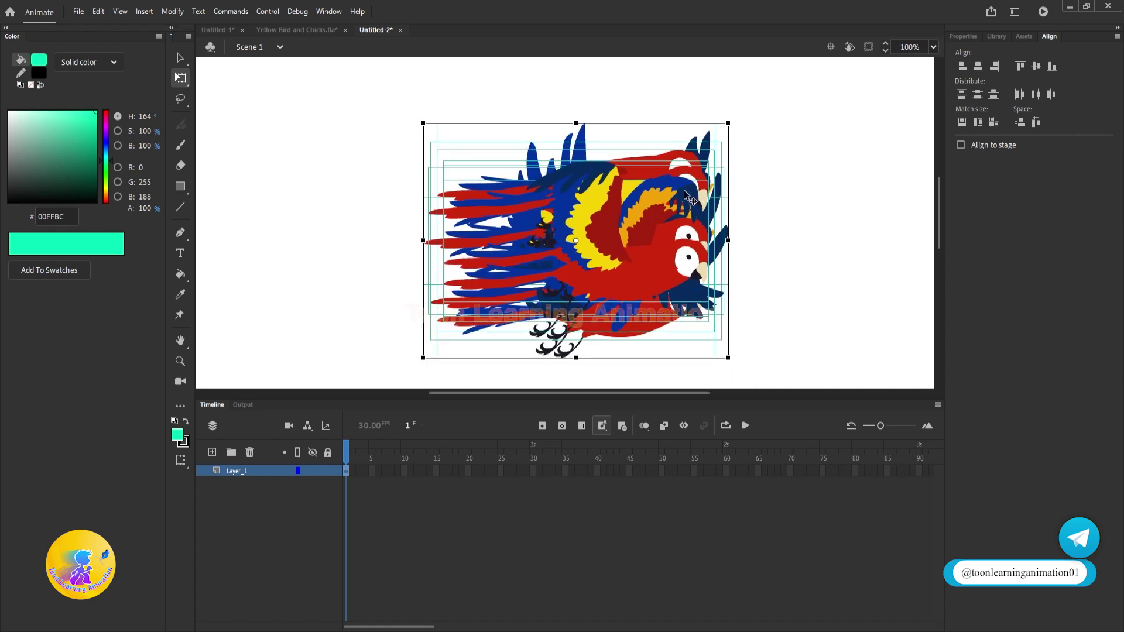
right_click(646, 264)
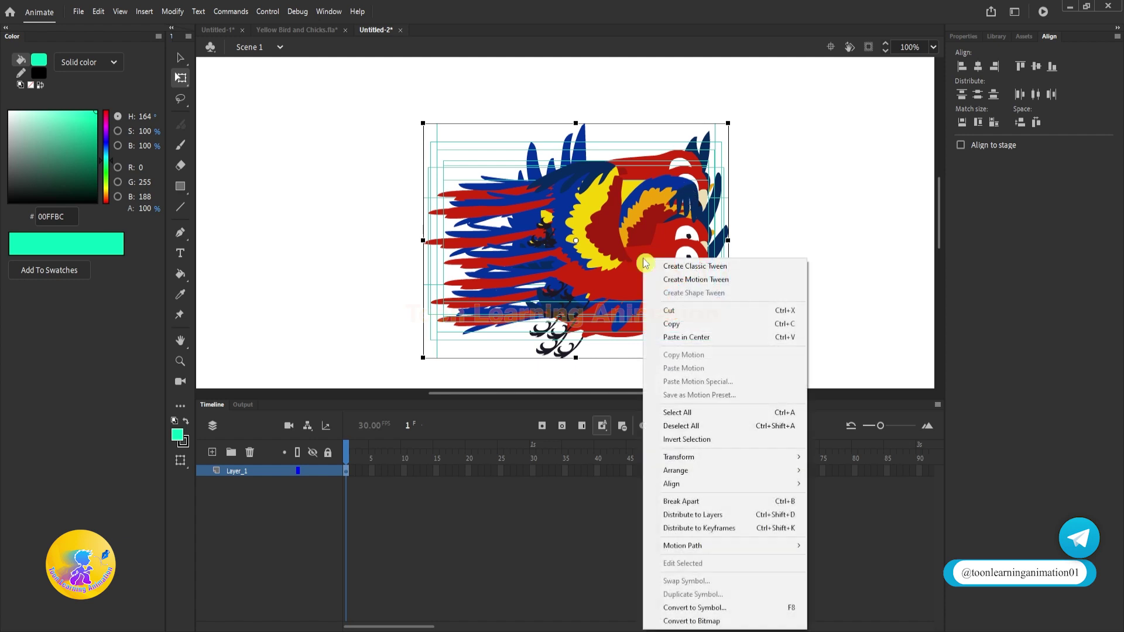
left_click(719, 608)
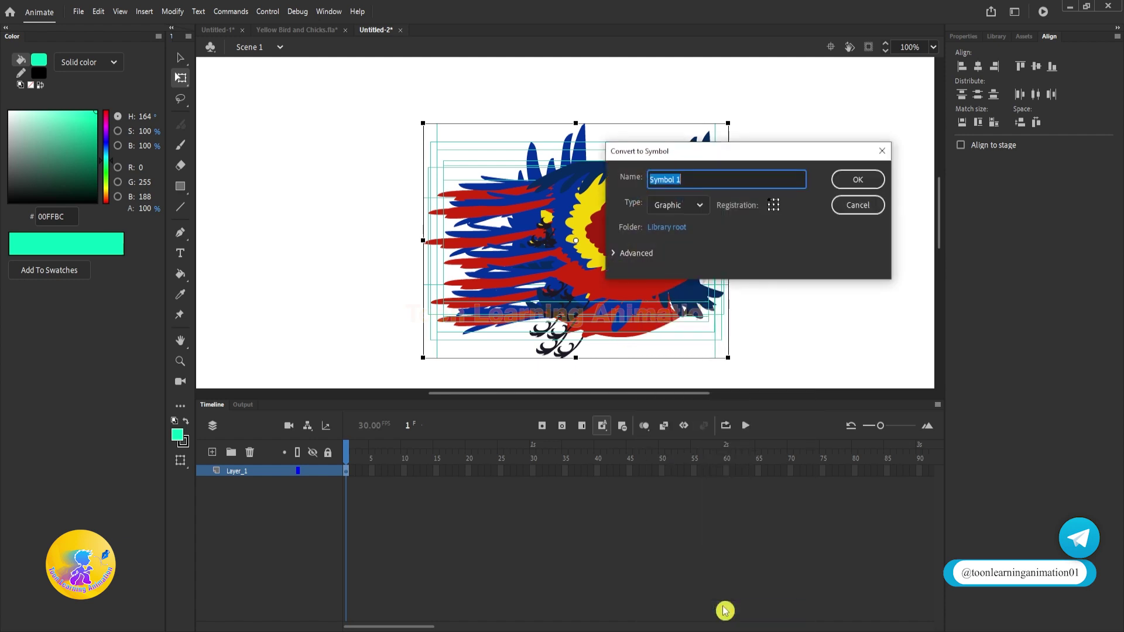
type("Red Parrot")
key("Return")
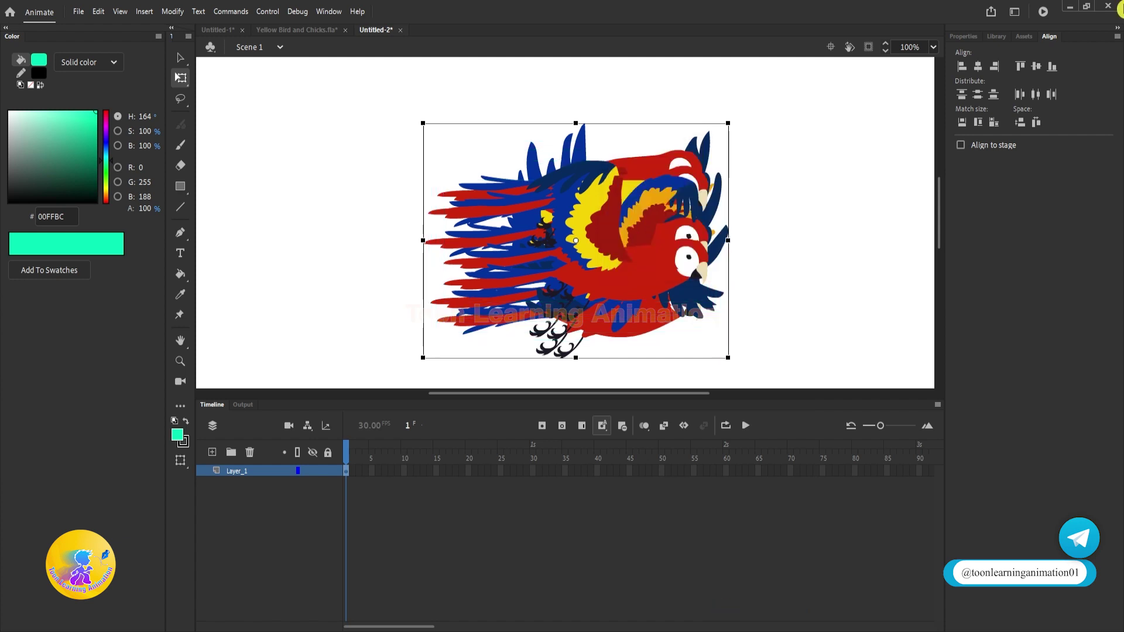
Show the symbol's properties, open Red Parrot for editing, and shrink the timeline area to enlarge the stage view.
left_click(963, 36)
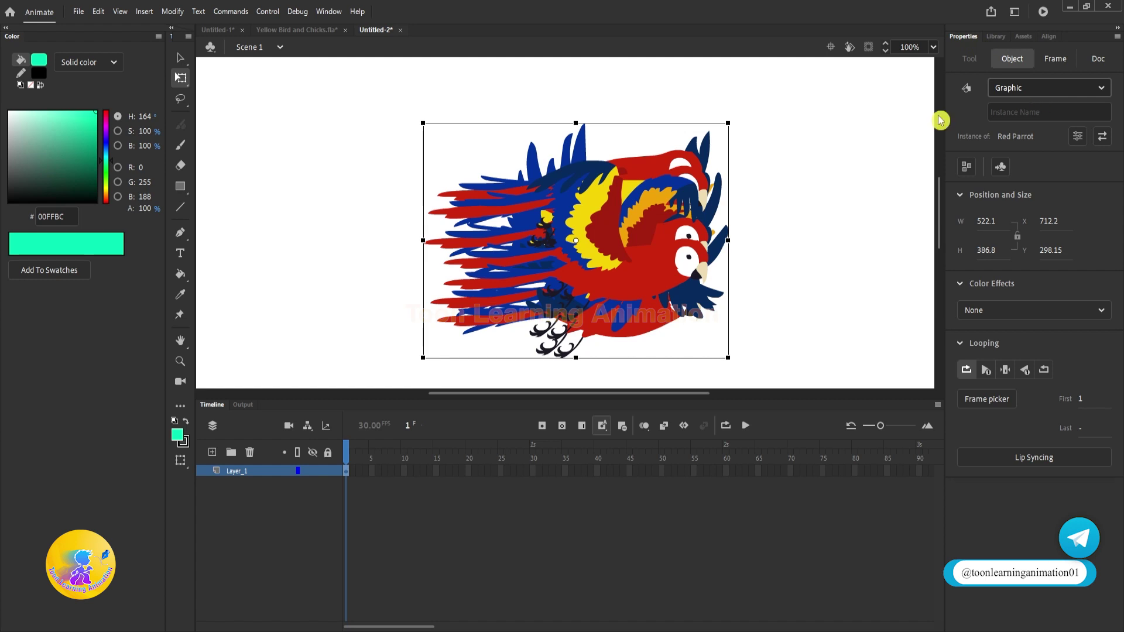
double_click(628, 270)
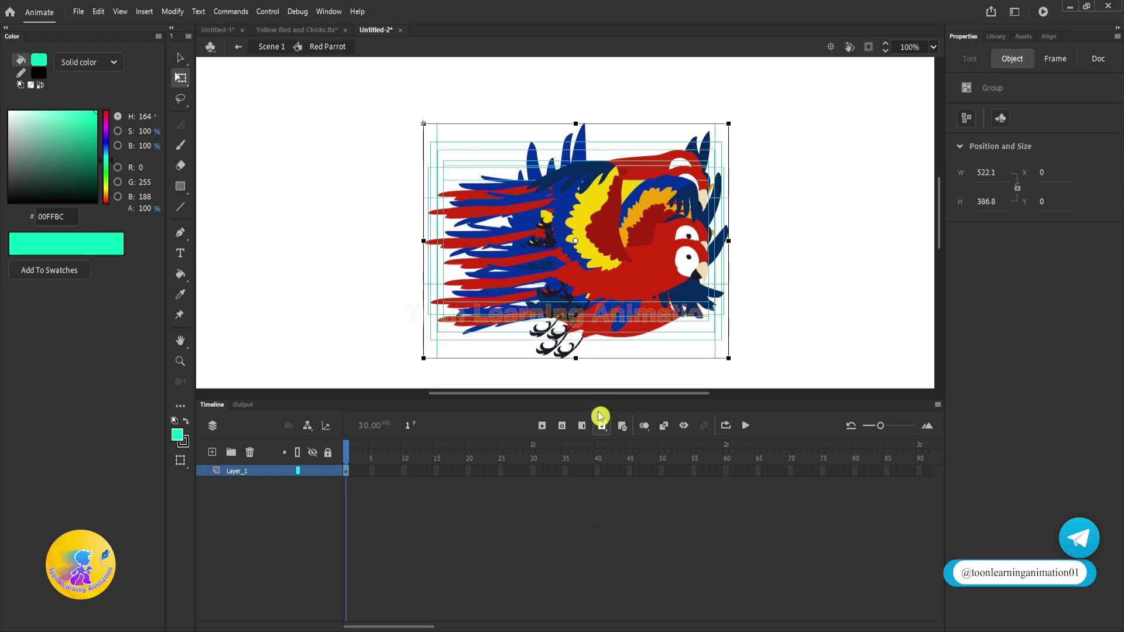
left_click_drag(600, 400, 600, 533)
left_click_drag(645, 273, 615, 277)
key("ctrl+z")
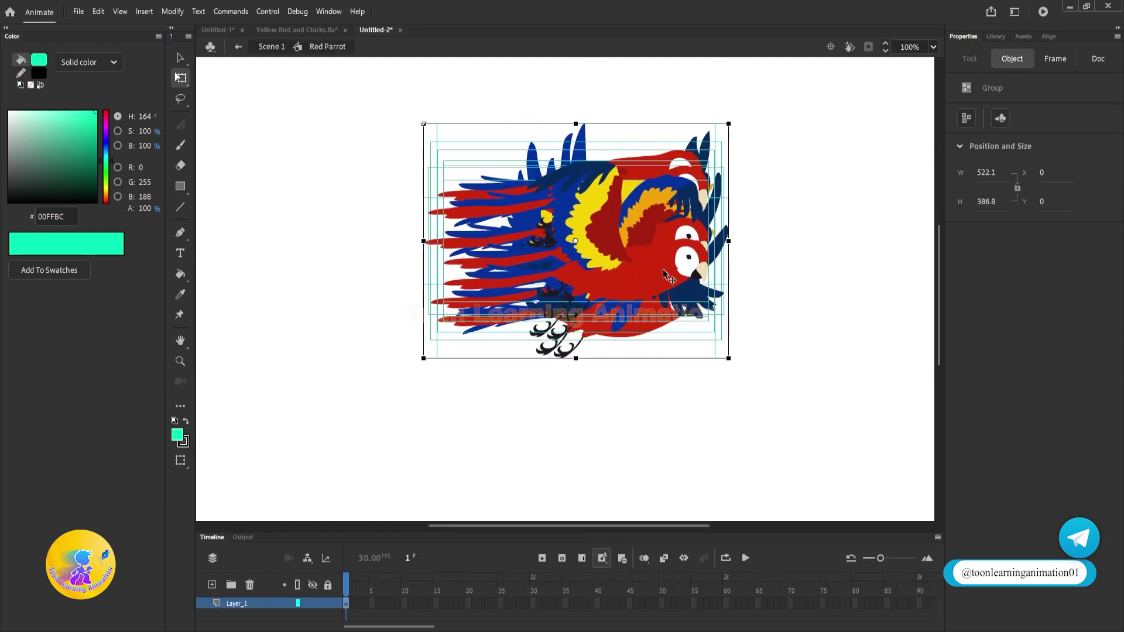
left_click_drag(691, 257, 702, 298)
key("ctrl+z")
left_click(806, 242)
left_click_drag(622, 259, 730, 253)
key("ctrl+z")
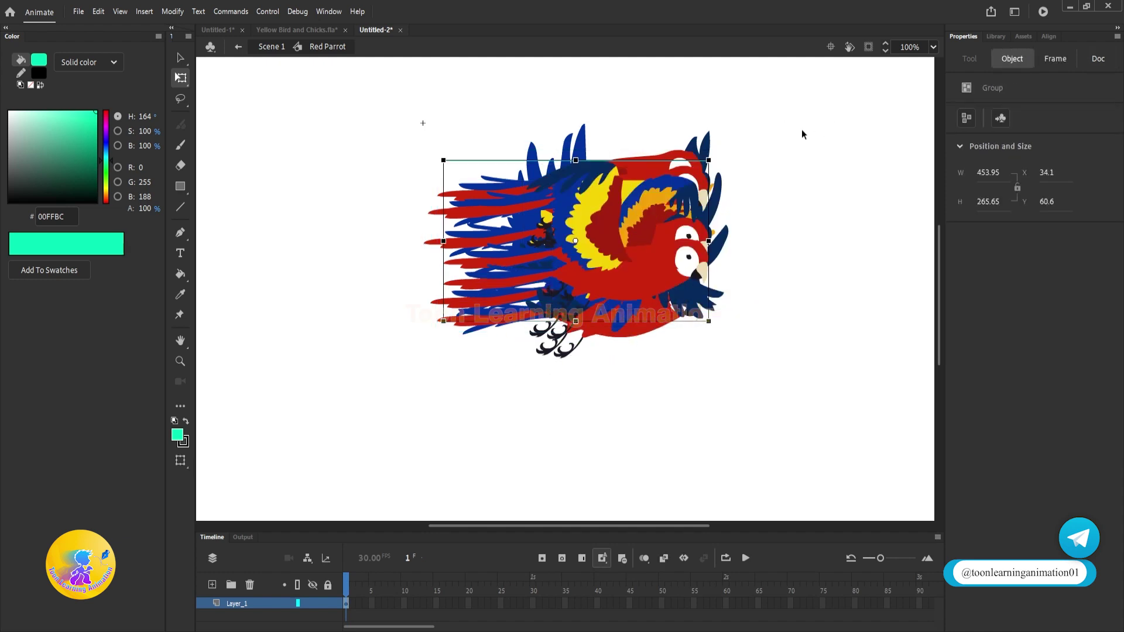
Select all the parrot poses inside the symbol and distribute them to keyframes.
left_click_drag(806, 121, 416, 428)
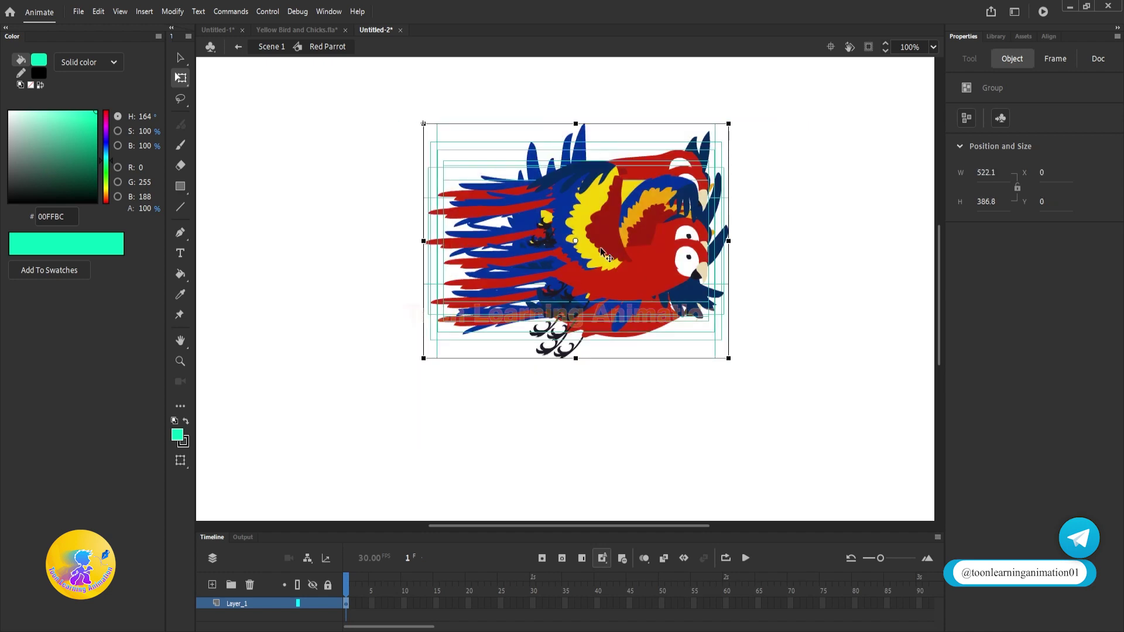
right_click(602, 252)
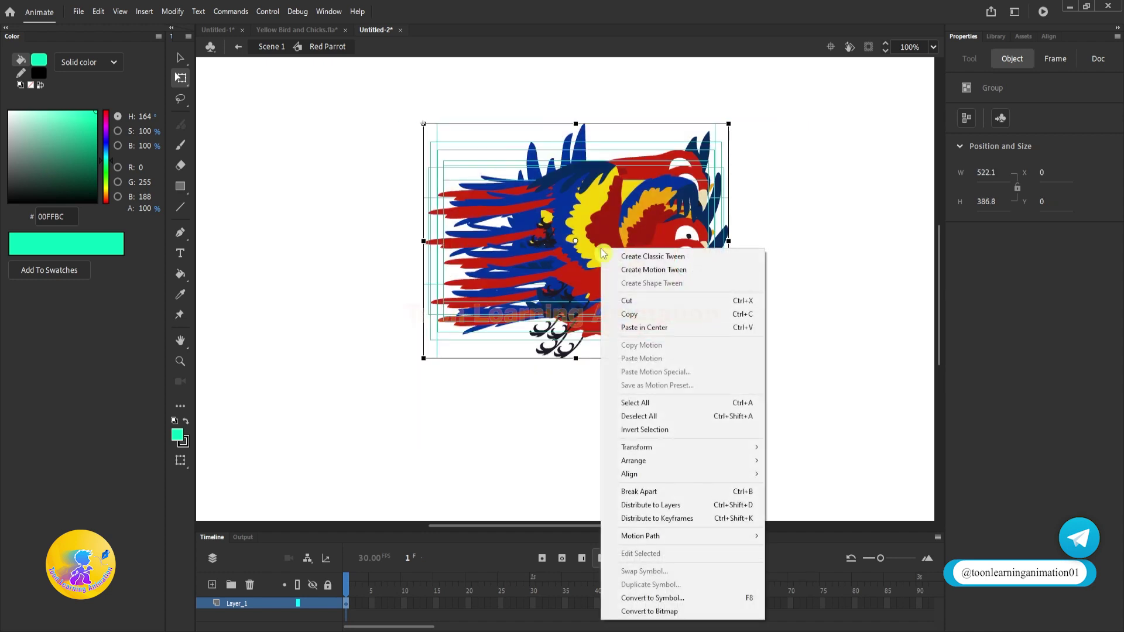
left_click(679, 519)
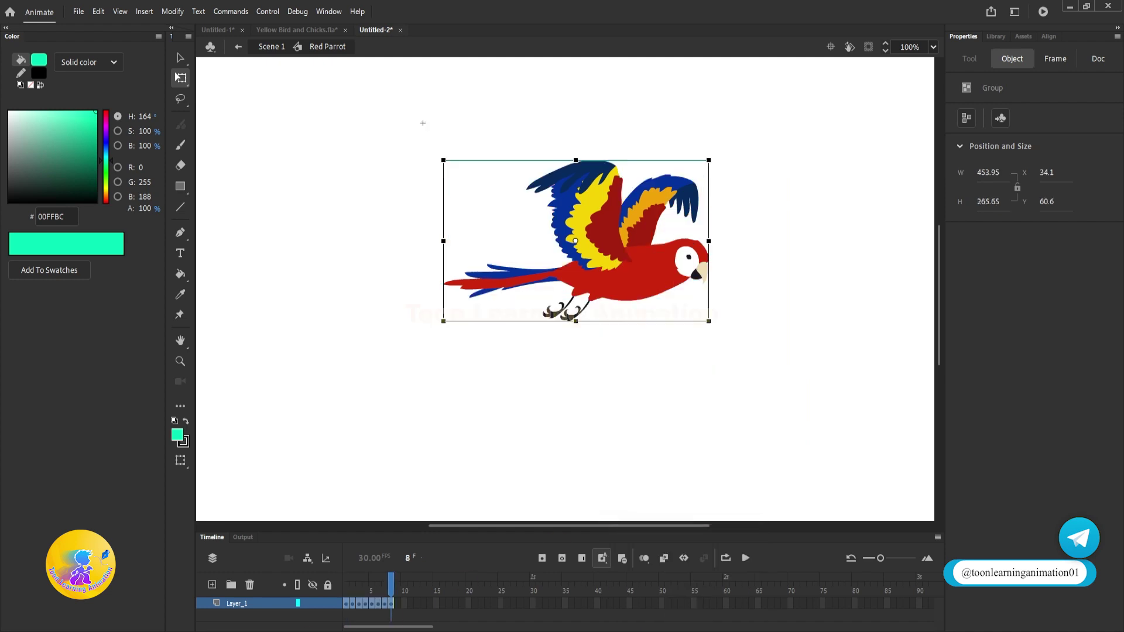
Scrub back to frame 1, make the timeline area taller, and play the eight keyframes to review the wing flap.
left_click(353, 586)
mouse_move(353, 585)
left_mouse_down()
mouse_move(401, 585)
mouse_move(340, 601)
left_mouse_up()
left_click_drag(616, 531, 617, 469)
key("Return")
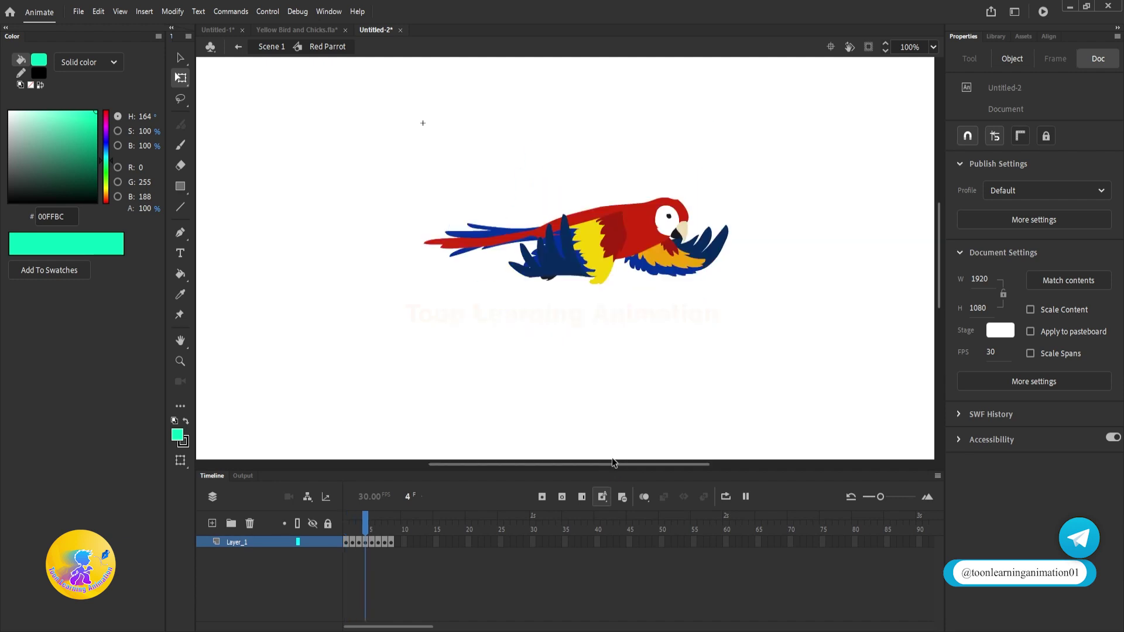
key("Return")
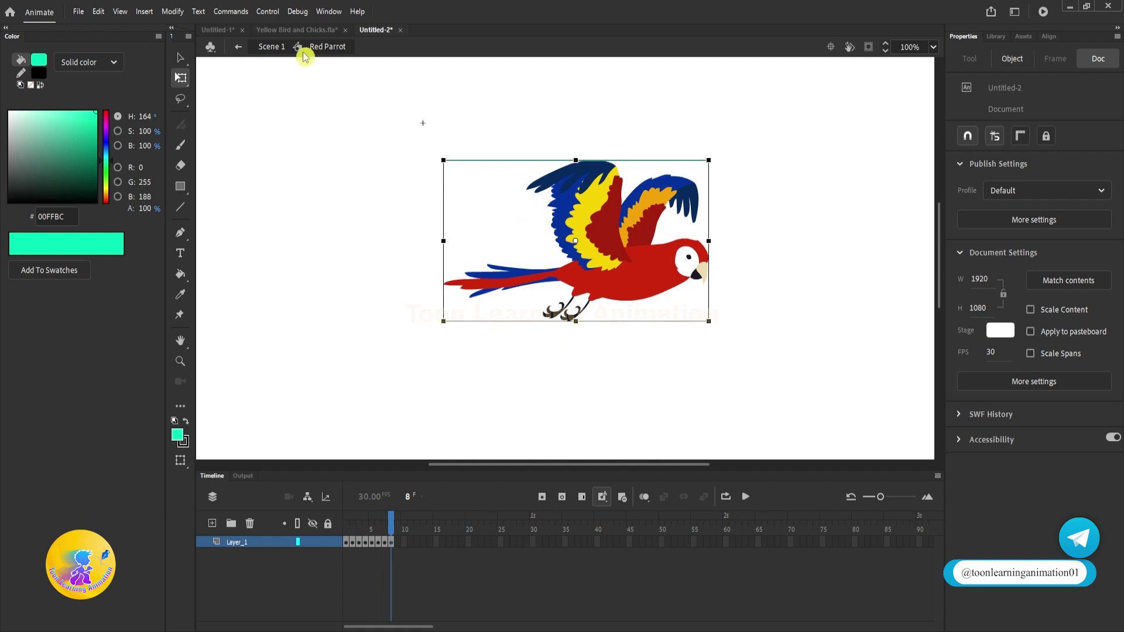
Enable Loop Playback and preview the parrot's flight cycle on repeat.
left_click(267, 11)
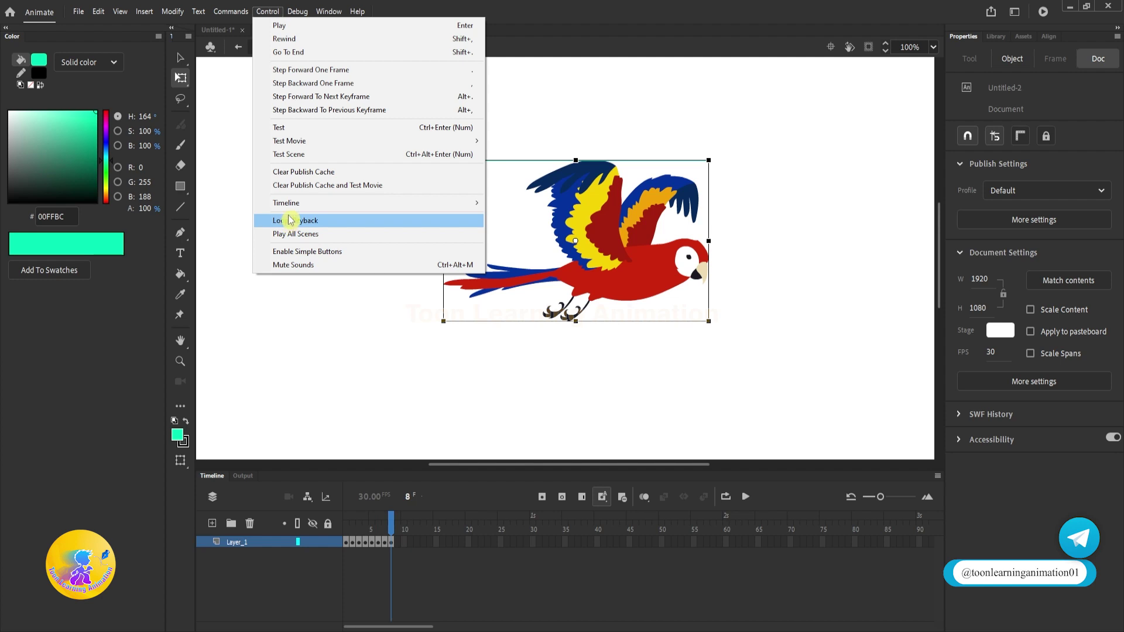
left_click(316, 221)
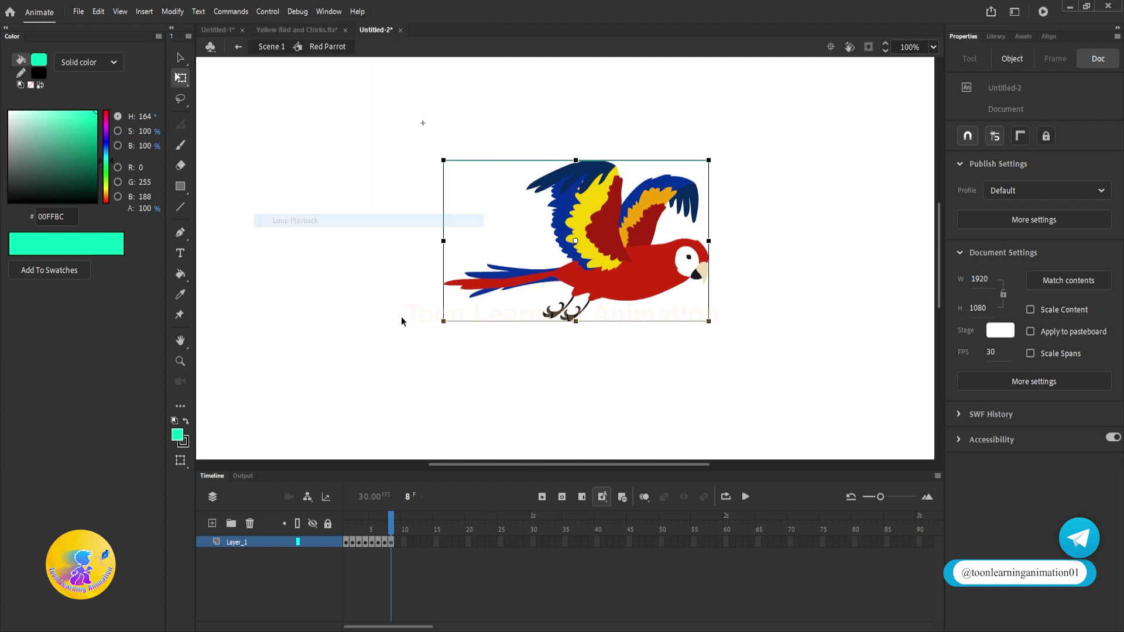
key("Return")
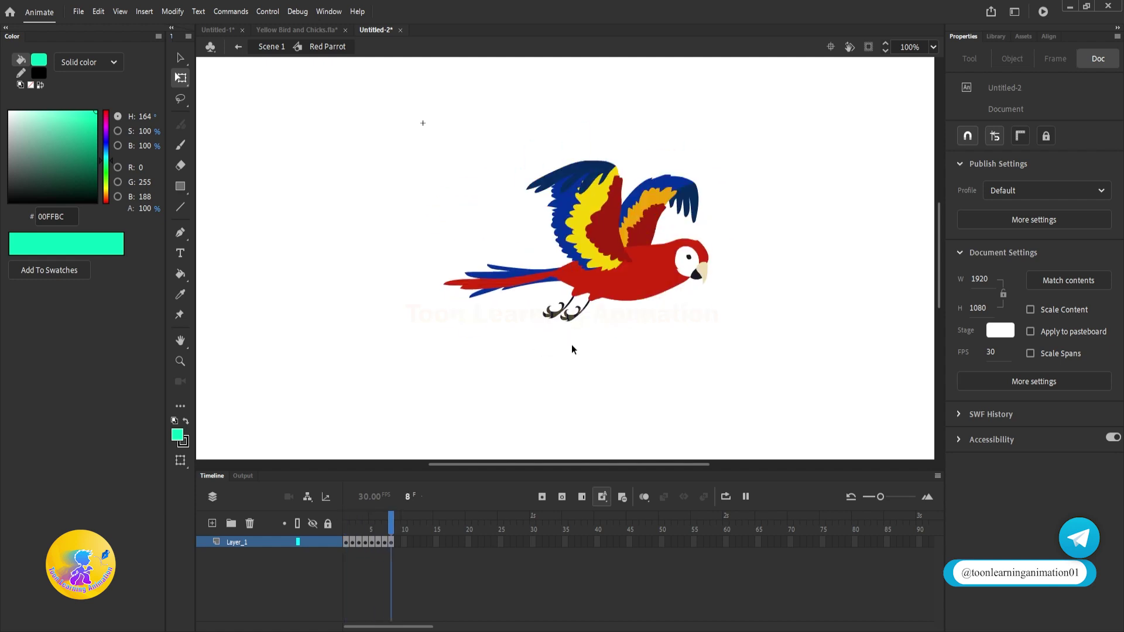
key("Return")
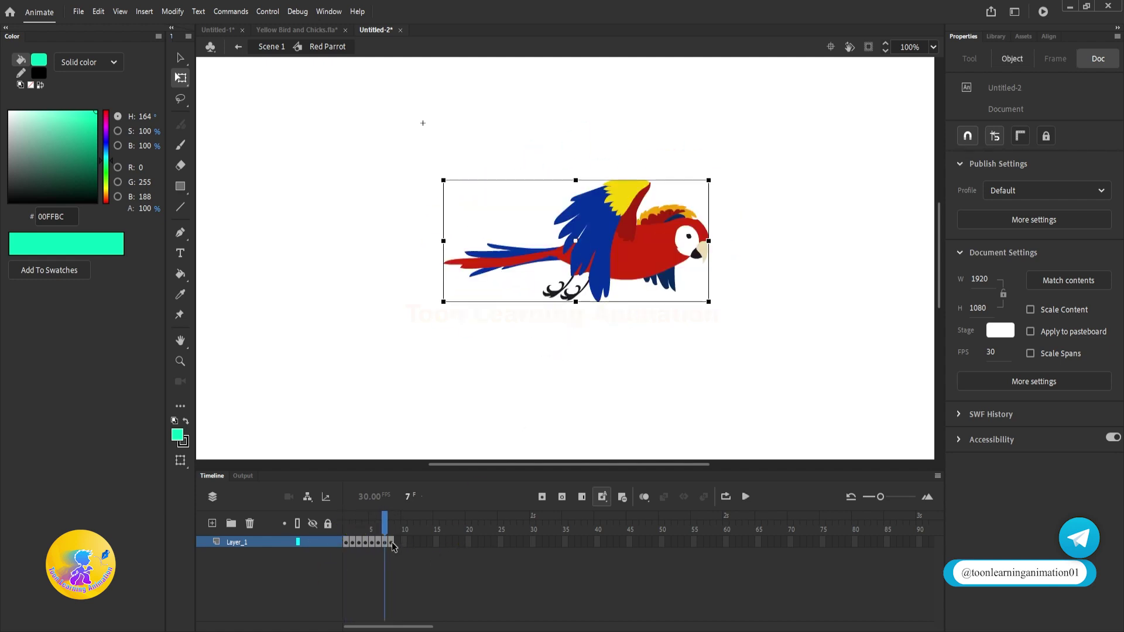
Select the eight keyframes on Layer_1 and stretch the span to 16 frames so each pose lasts two frames.
left_click(392, 543)
left_click(392, 536)
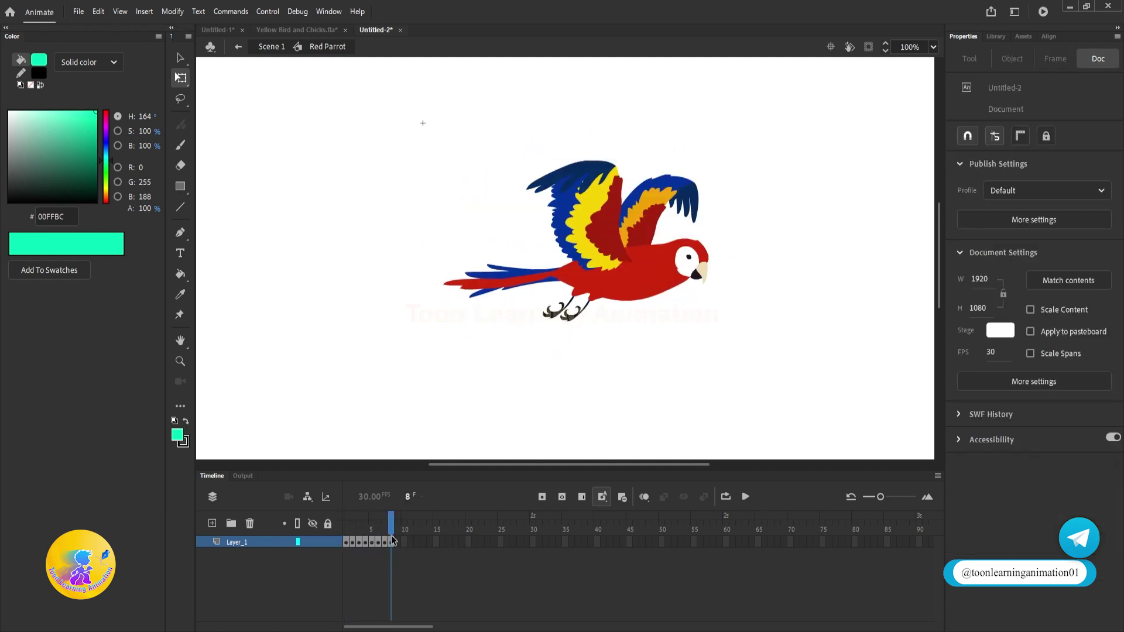
left_click_drag(392, 544, 336, 549)
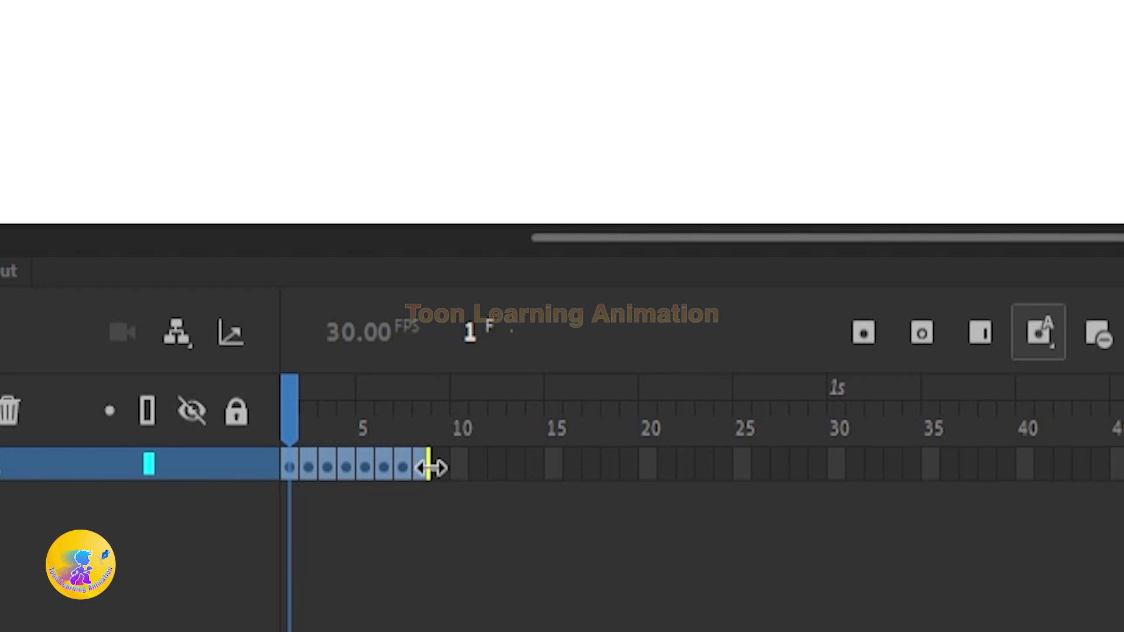
left_click_drag(431, 468, 577, 477)
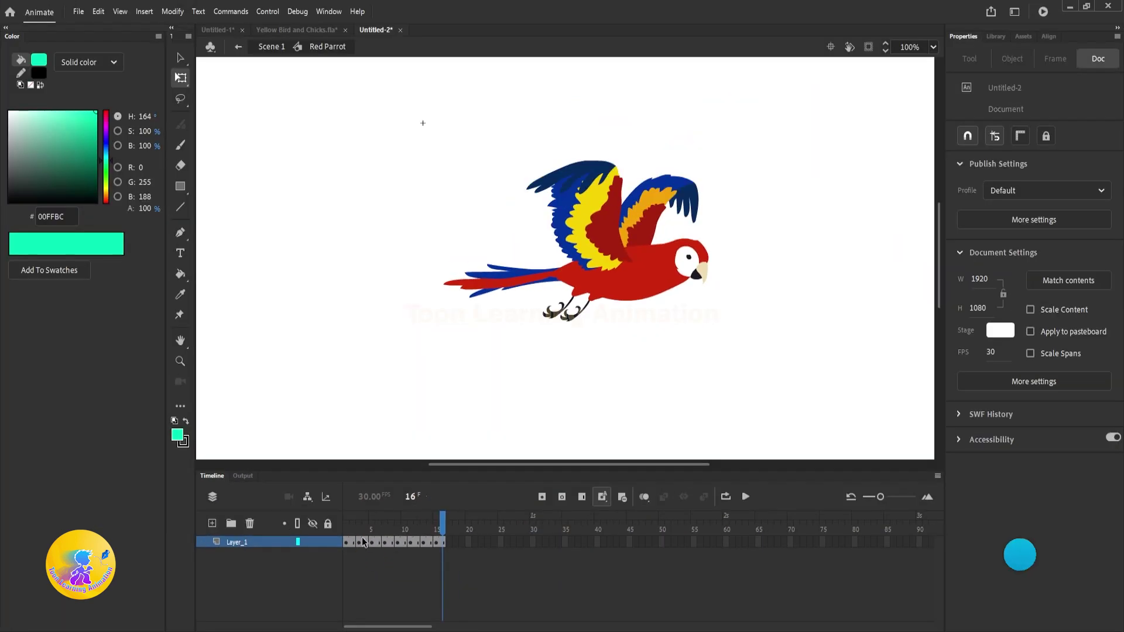
Scrub and play the 16-frame flight cycle to check its timing and body movement, returning the playhead to frame 1.
left_click(291, 454)
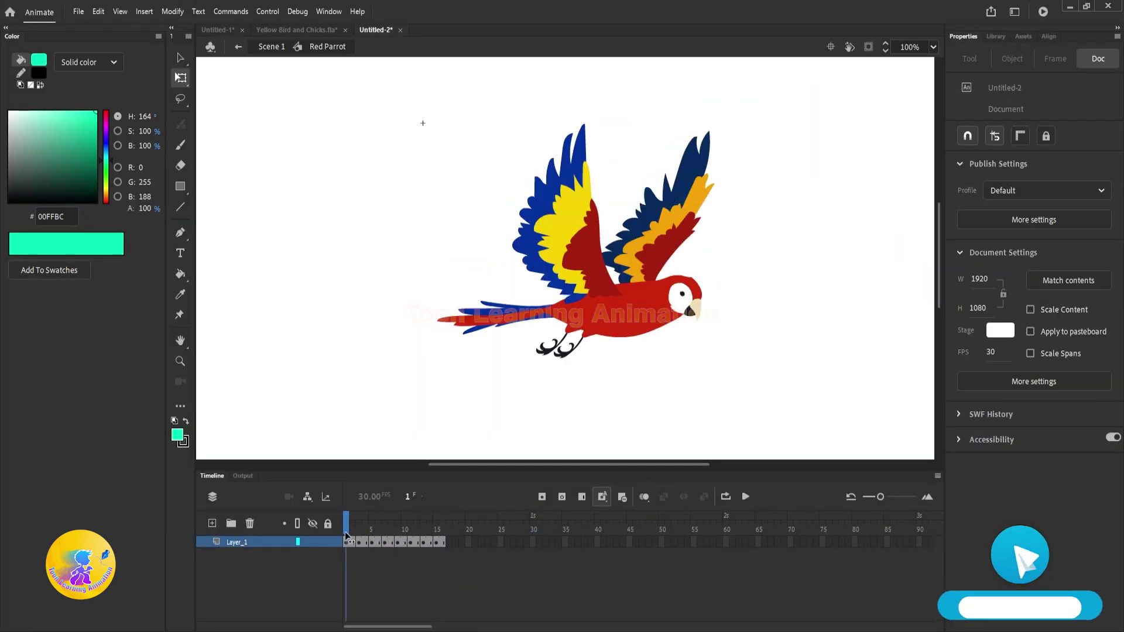
left_click_drag(346, 536, 402, 535)
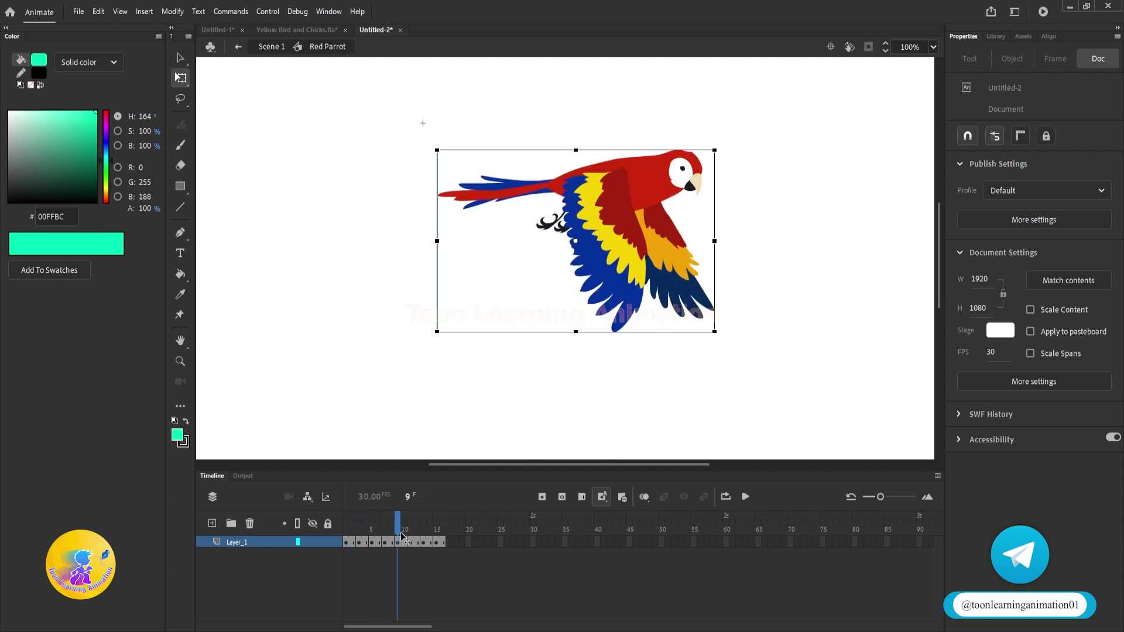
key("Return")
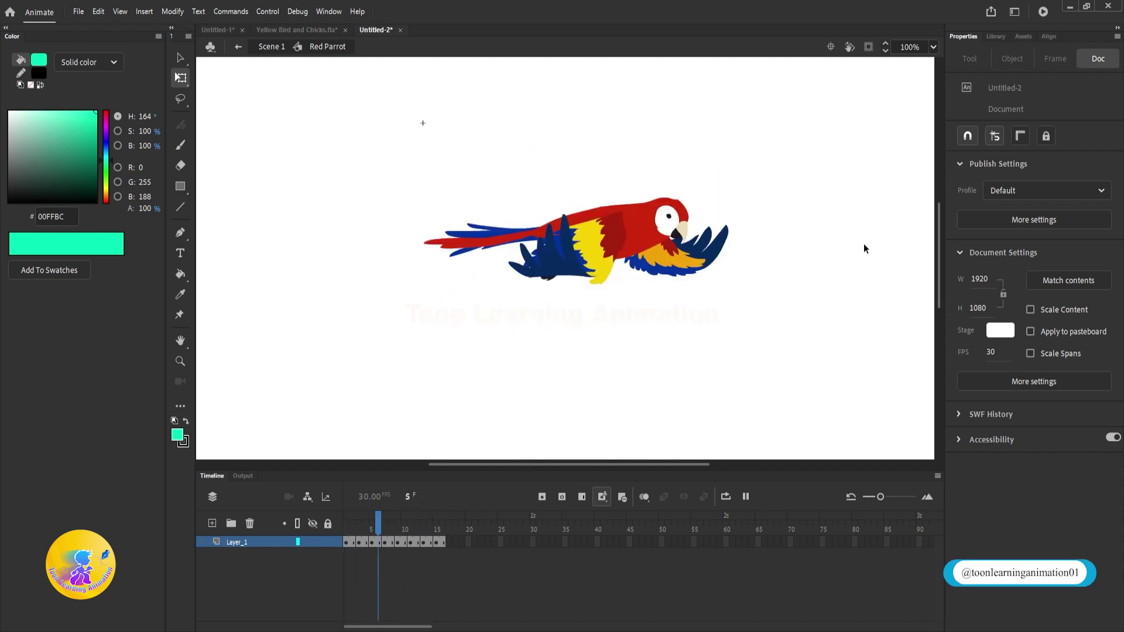
key("Return")
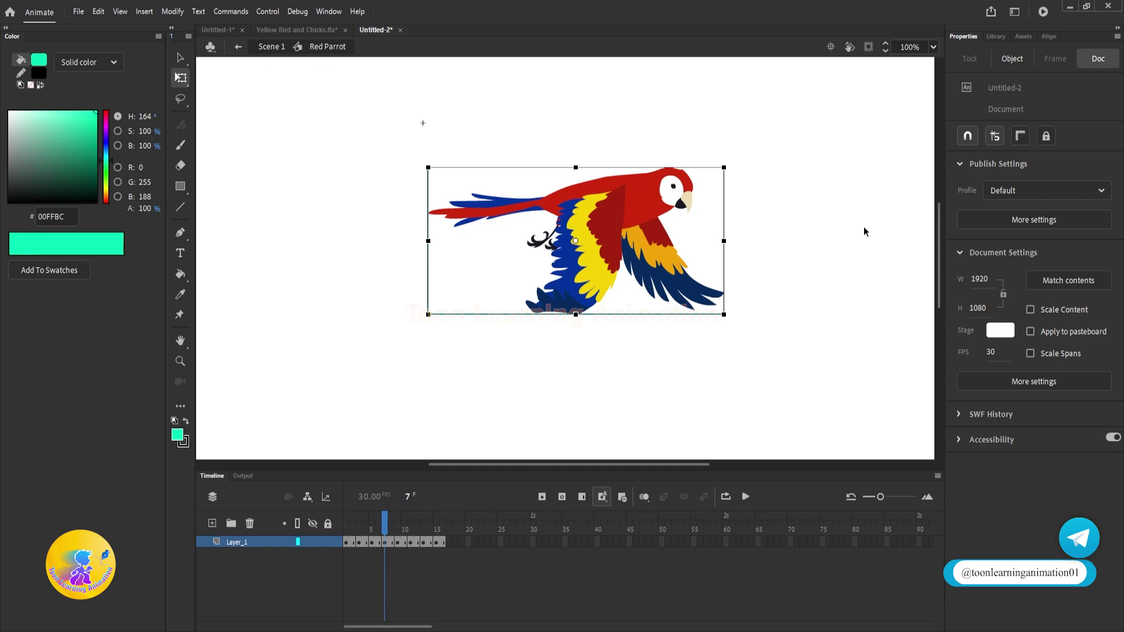
left_click_drag(387, 529, 309, 517)
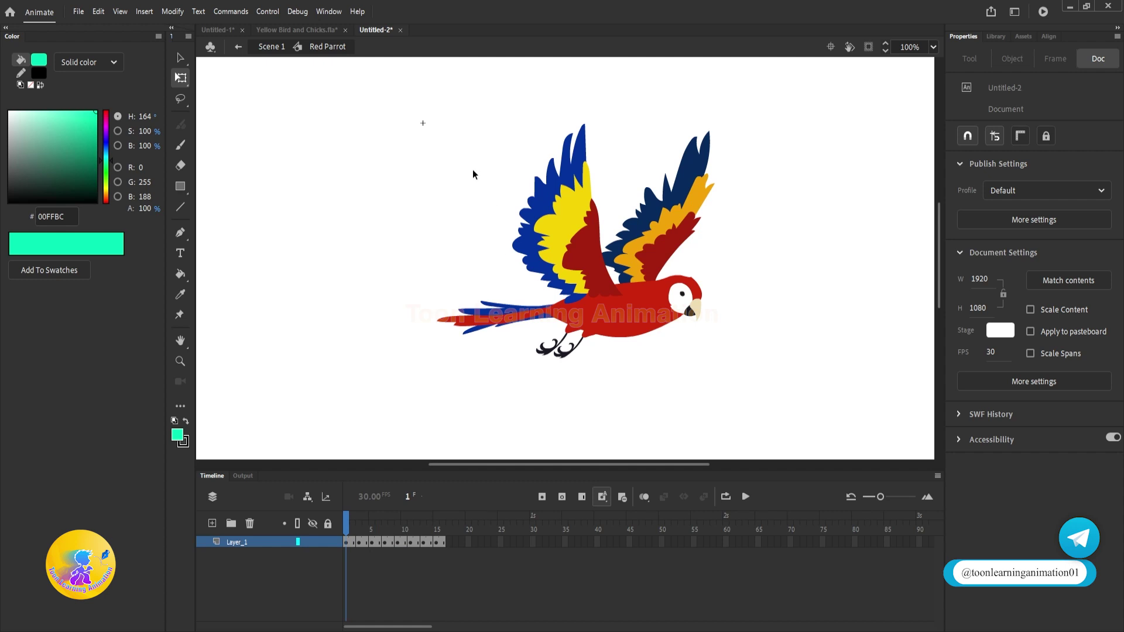
Select the parrot pose at frame 5 and move it down 20 px to Y 141.8.
left_click(362, 534)
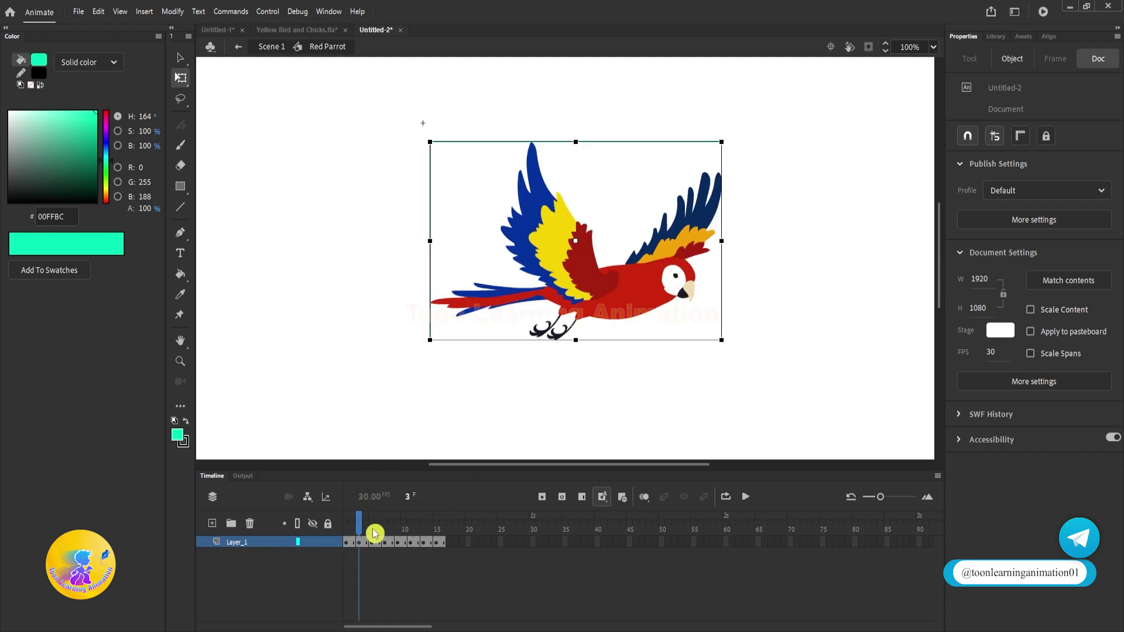
left_click(373, 531)
left_click_drag(328, 100, 786, 293)
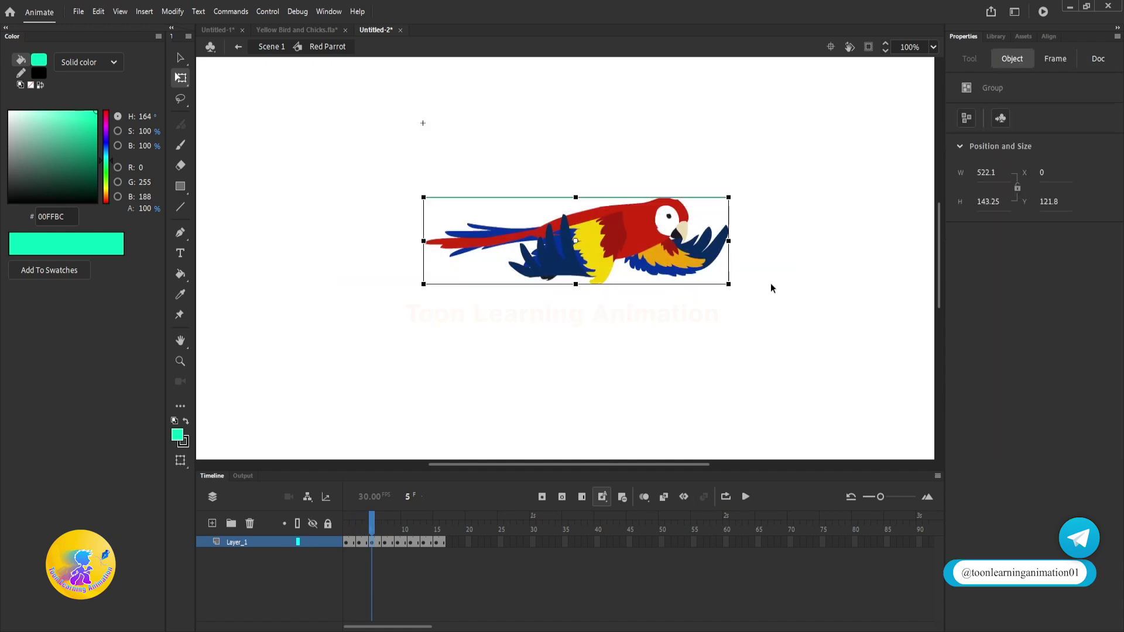
key("shift+Down")
key("shift+Down")
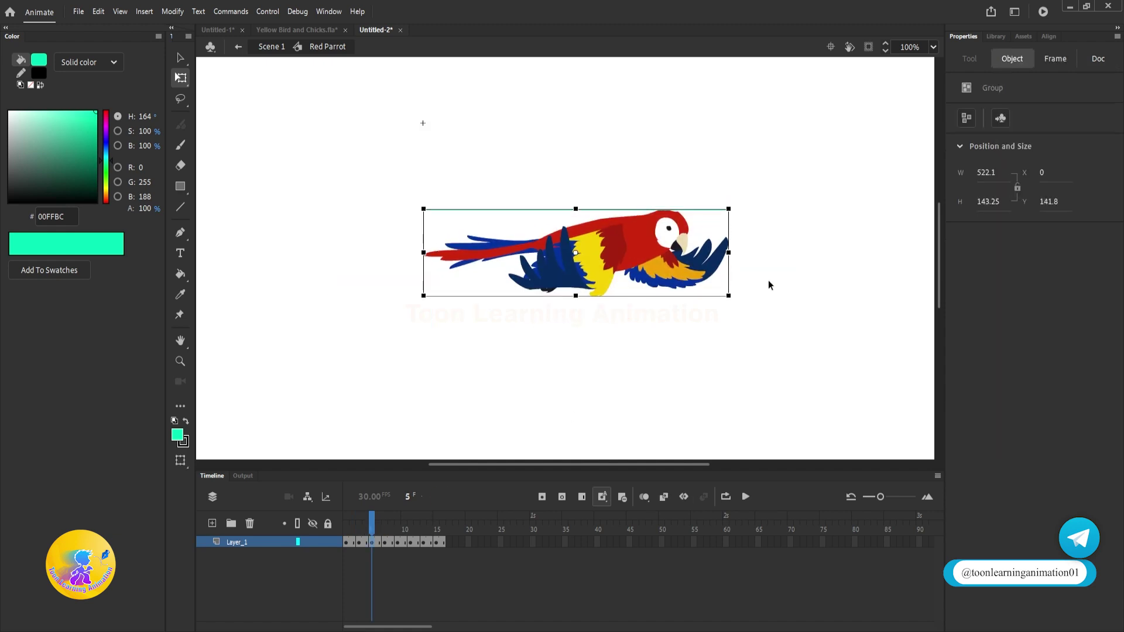
Select the parrot pose at frame 7 and move it straight down to about Y 115.55.
mouse_move(373, 532)
left_mouse_down()
mouse_move(359, 532)
mouse_move(385, 531)
left_mouse_up()
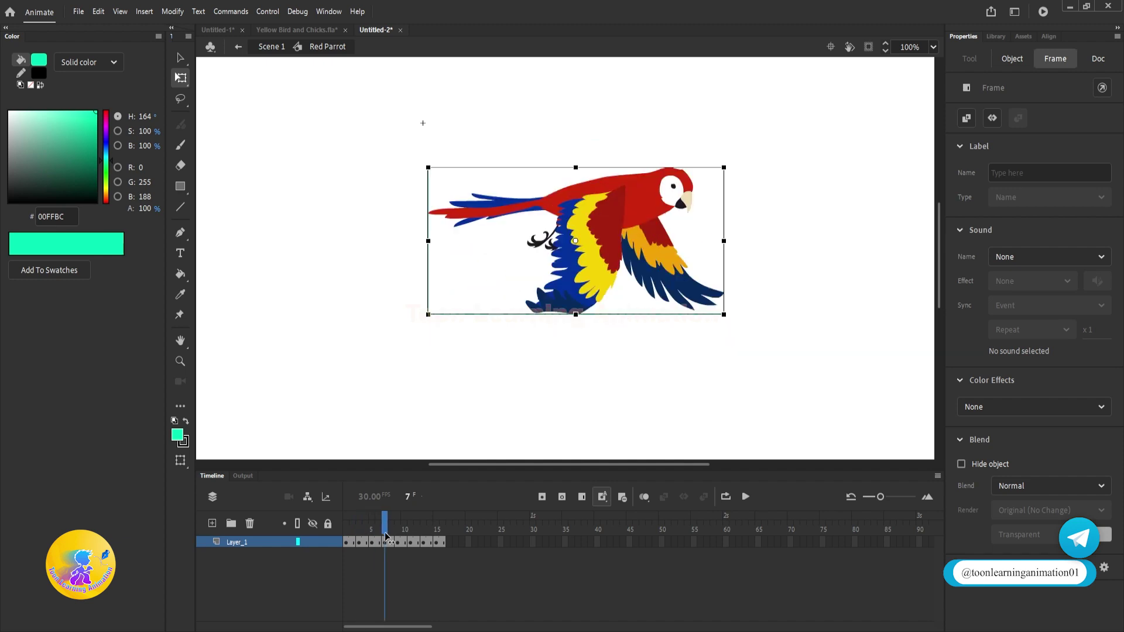
left_click(459, 200)
left_click_drag(346, 152, 796, 369)
left_click_drag(639, 213, 661, 237)
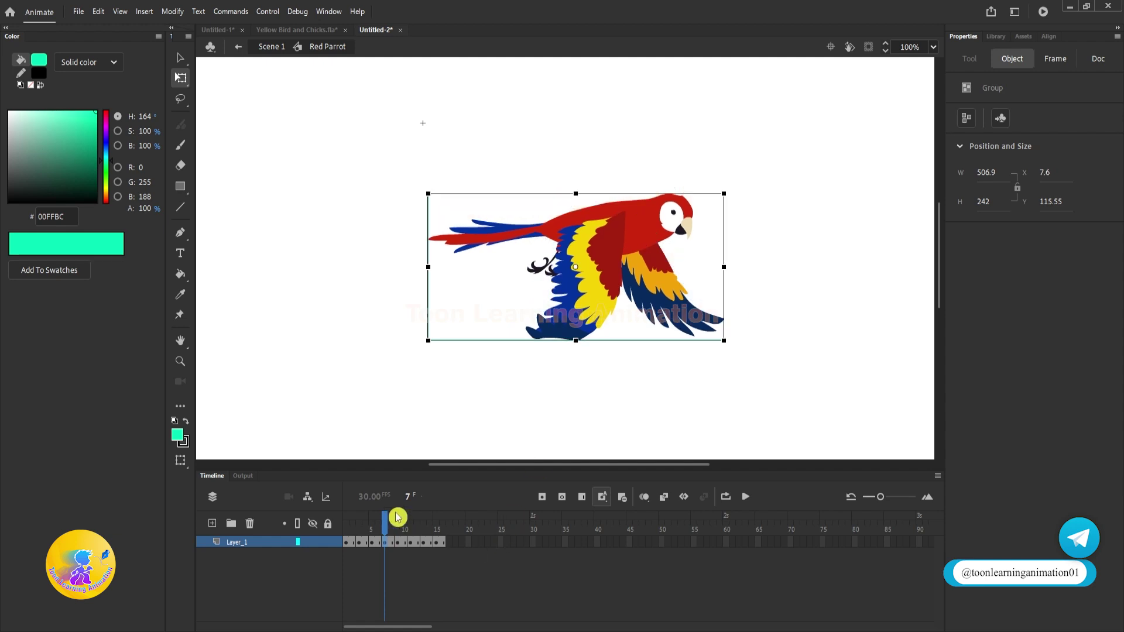
Try to lower the parrot poses at frames 9 and 11, placing the frame 9 pose at about Y 88.25.
mouse_move(397, 517)
left_mouse_down()
mouse_move(374, 526)
mouse_move(397, 526)
left_mouse_up()
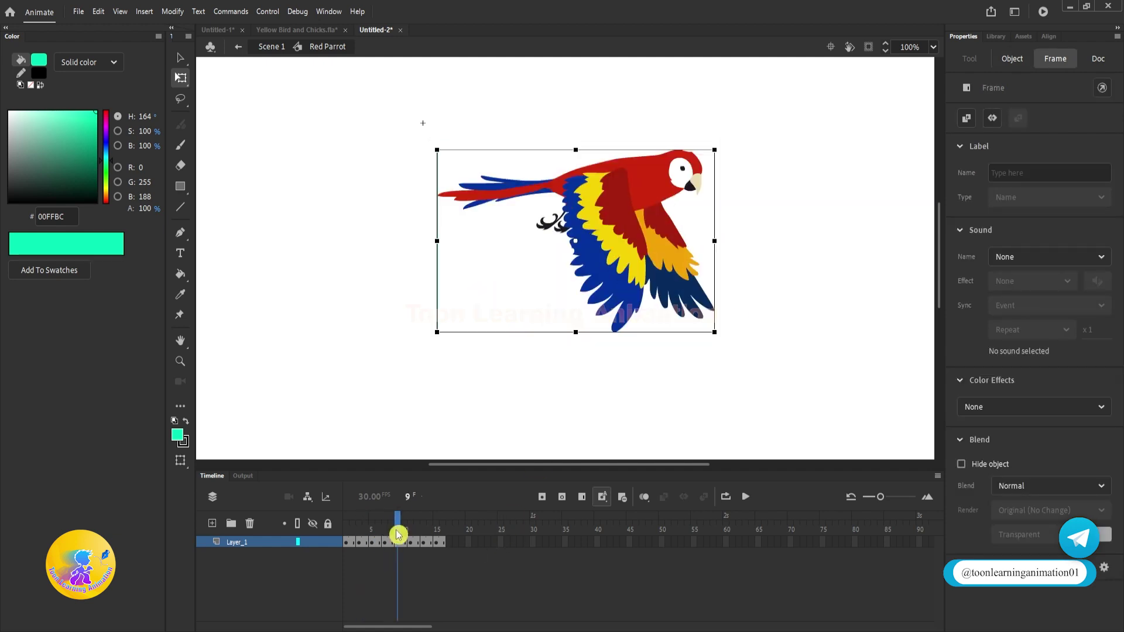
left_click_drag(625, 195, 629, 220)
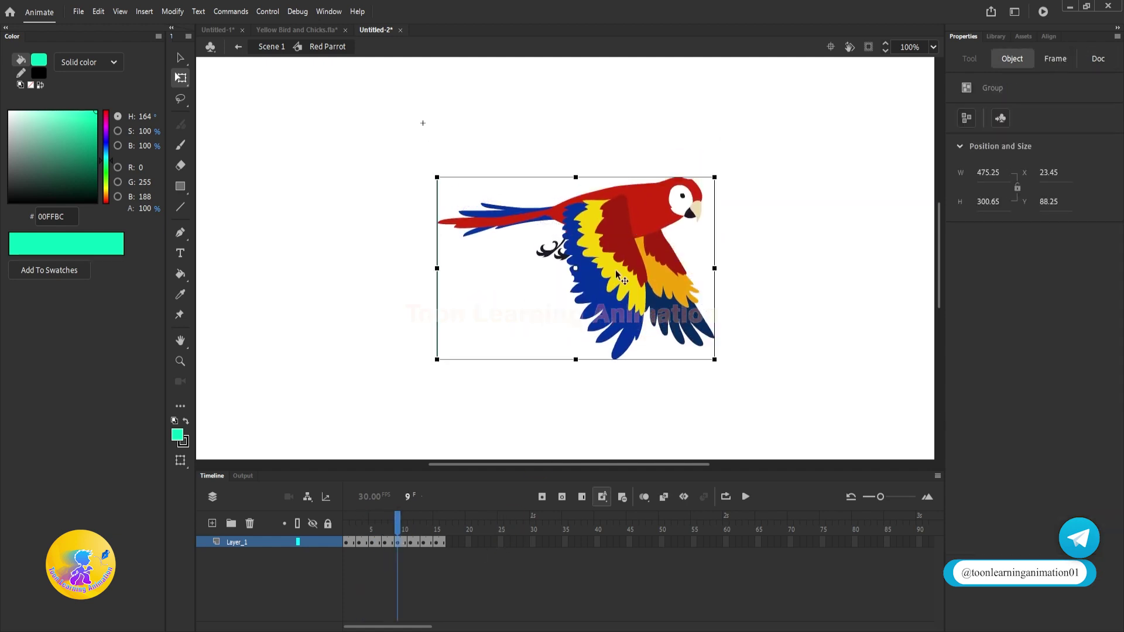
mouse_move(423, 530)
left_mouse_down()
mouse_move(385, 528)
mouse_move(412, 531)
left_mouse_up()
left_click_drag(655, 218, 656, 235)
mouse_move(401, 530)
left_mouse_down()
mouse_move(370, 530)
mouse_move(420, 542)
mouse_move(405, 538)
left_mouse_up()
key("ctrl+z")
left_click(488, 435)
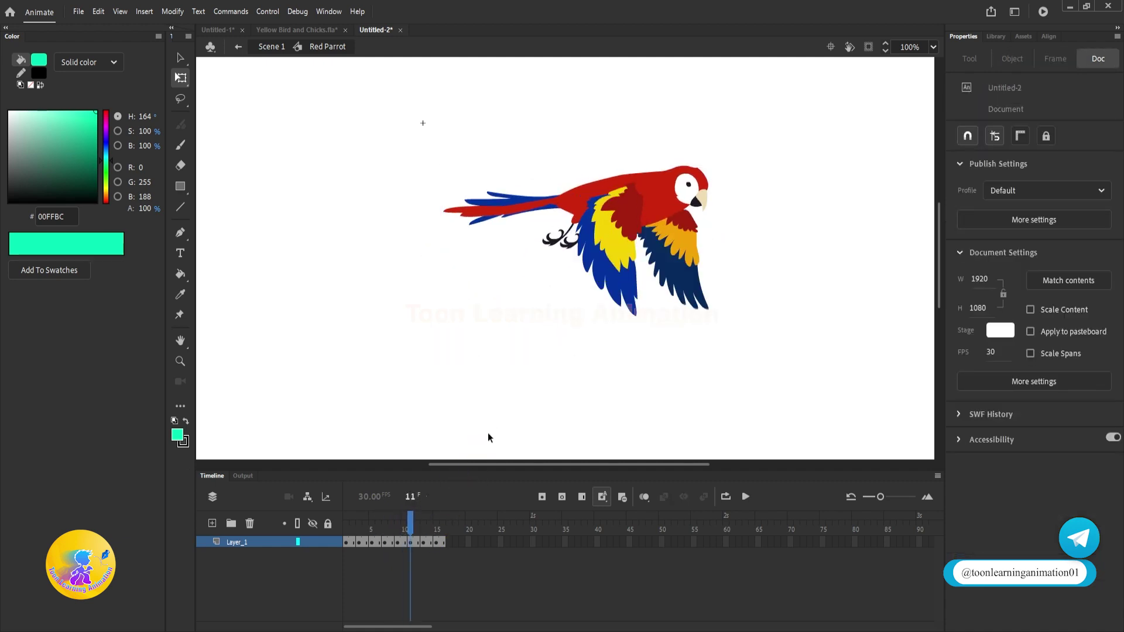
Move the parrot pose at frame 9 straight down about 30 px.
left_click_drag(415, 521, 417, 521)
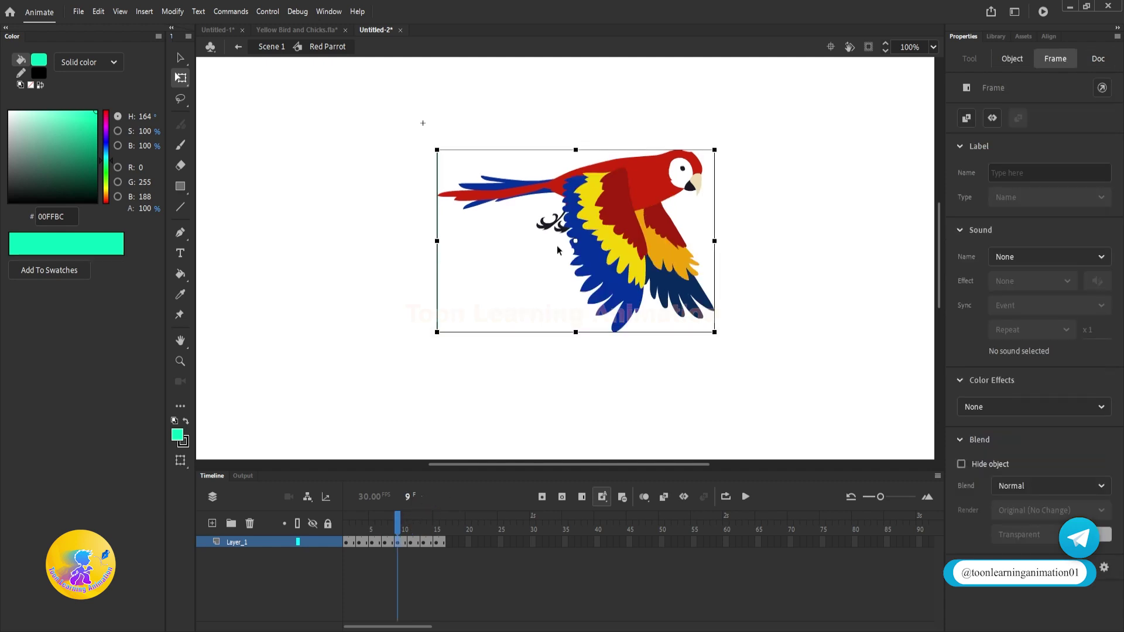
key("shift+Down")
key("shift+Down")
key("shift+Down")
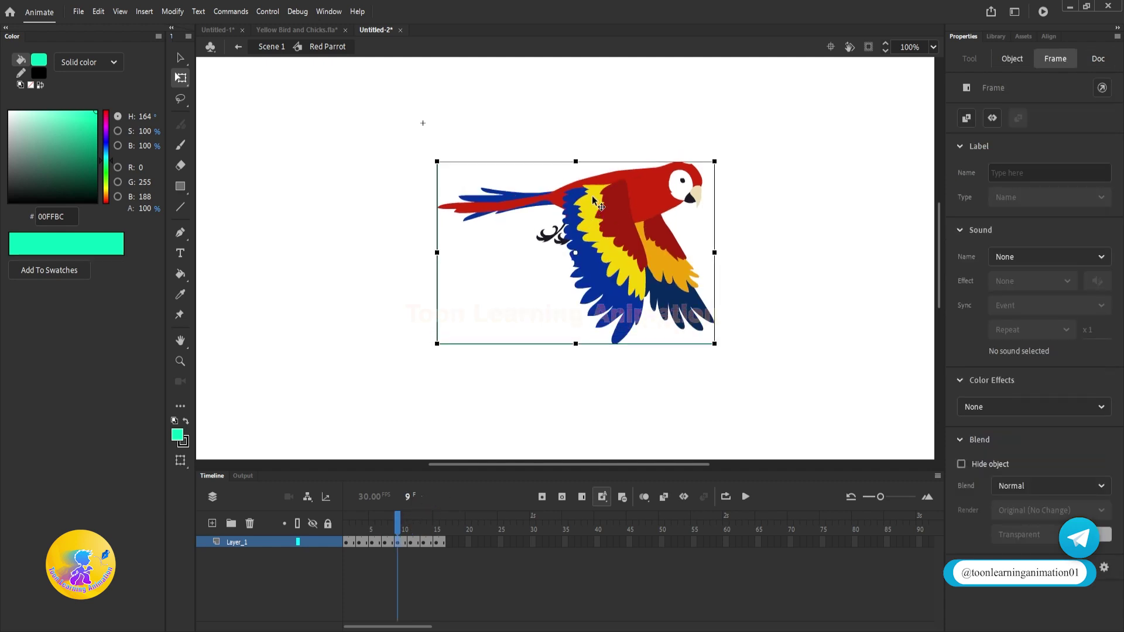
left_click_drag(389, 530, 411, 532)
left_click(624, 239)
key("shift+Up")
Move the parrot pose at frame 11 down 20 px and left to X 26.7, Y 89.3.
left_click(393, 528)
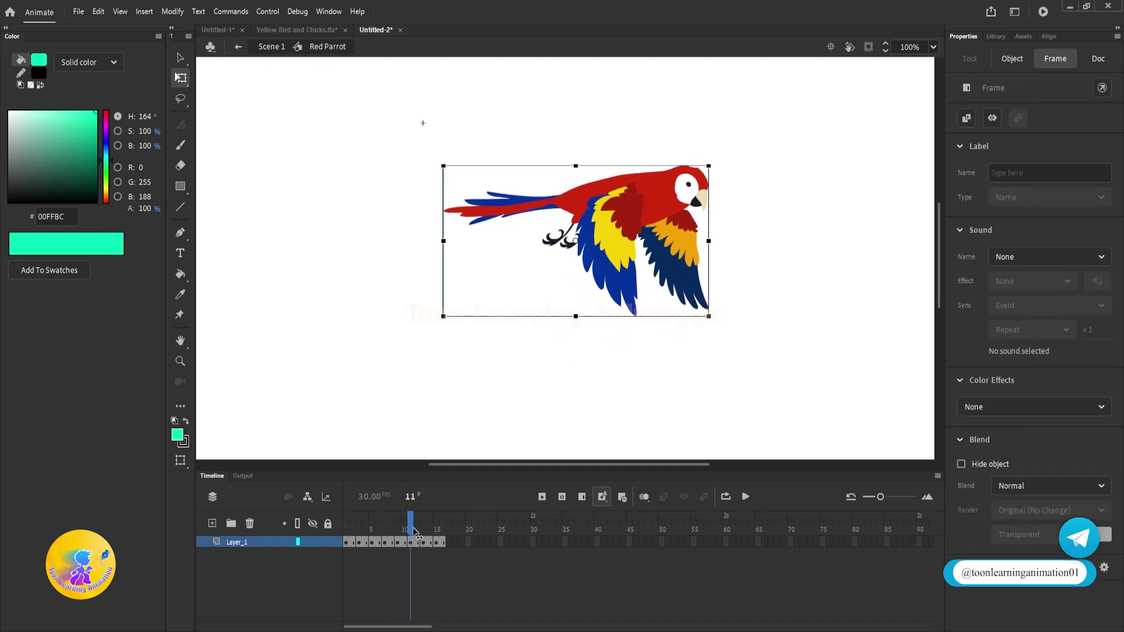
left_click(649, 200)
key("shift+Left")
key("shift+Down")
key("shift+Down")
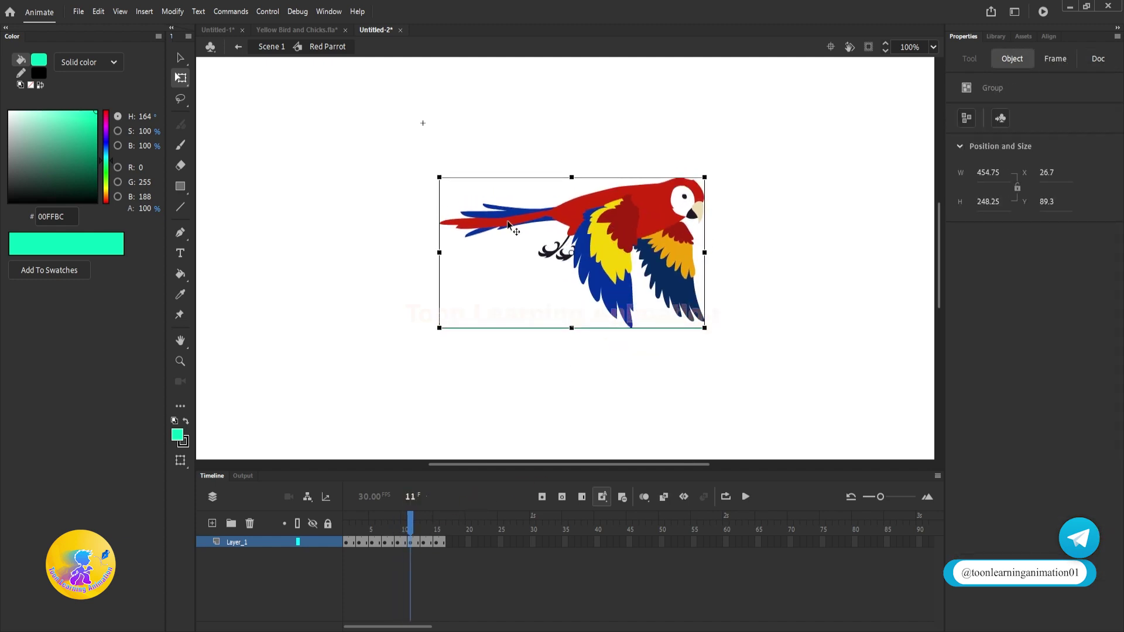
Replay the flight cycle from frame 1 to check its body movement against the parrot pose sheet in Illustrator.
left_click_drag(424, 520, 311, 501)
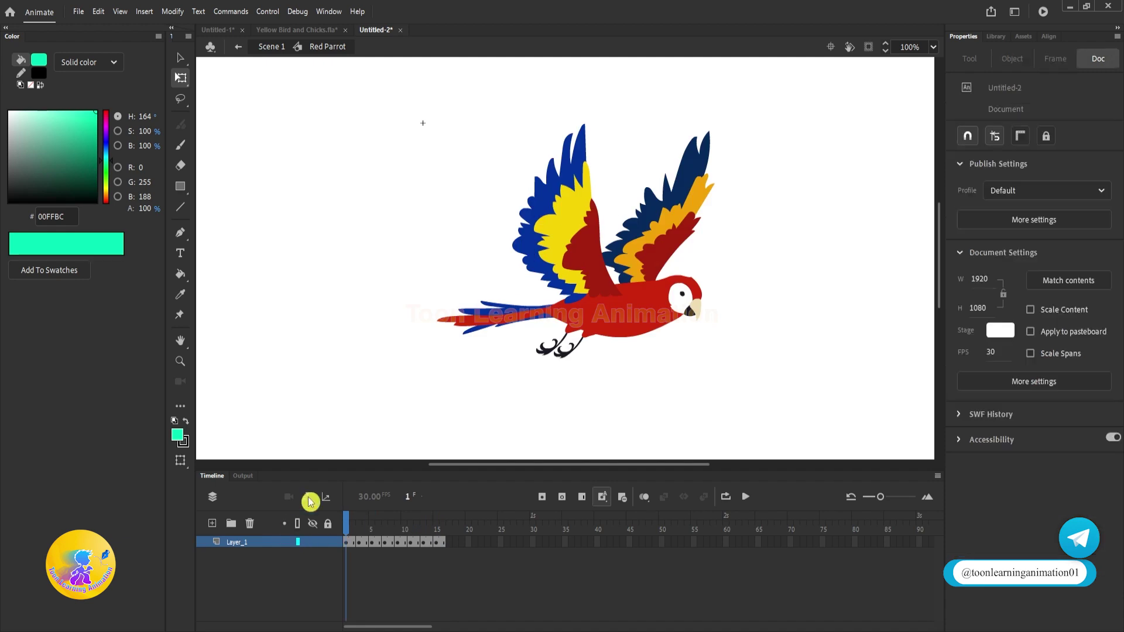
key("Return")
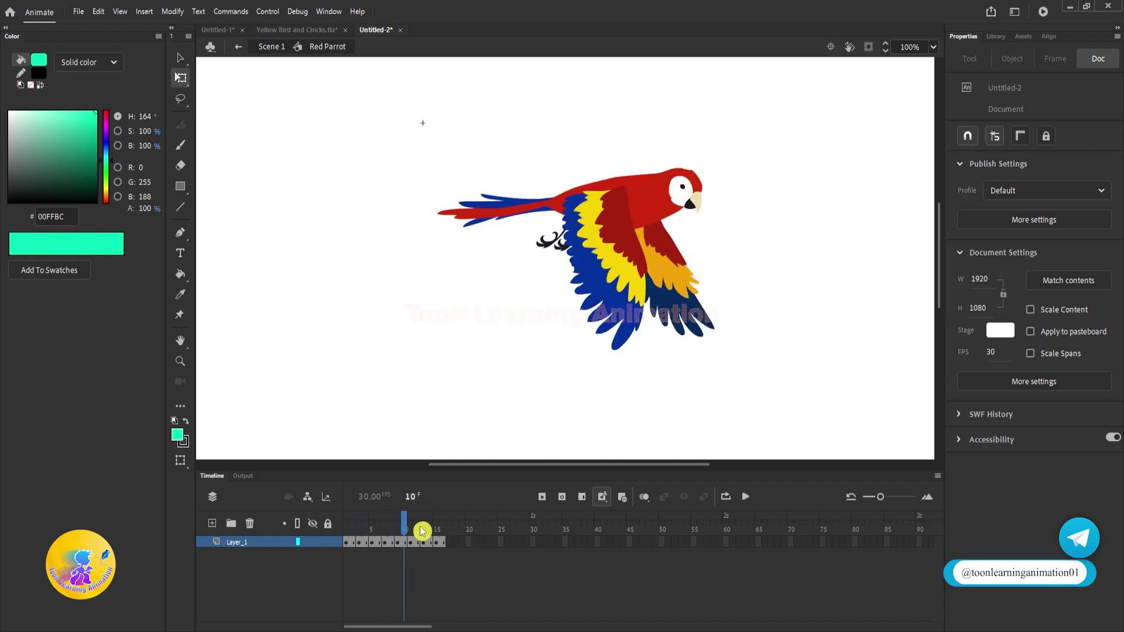
key("Return")
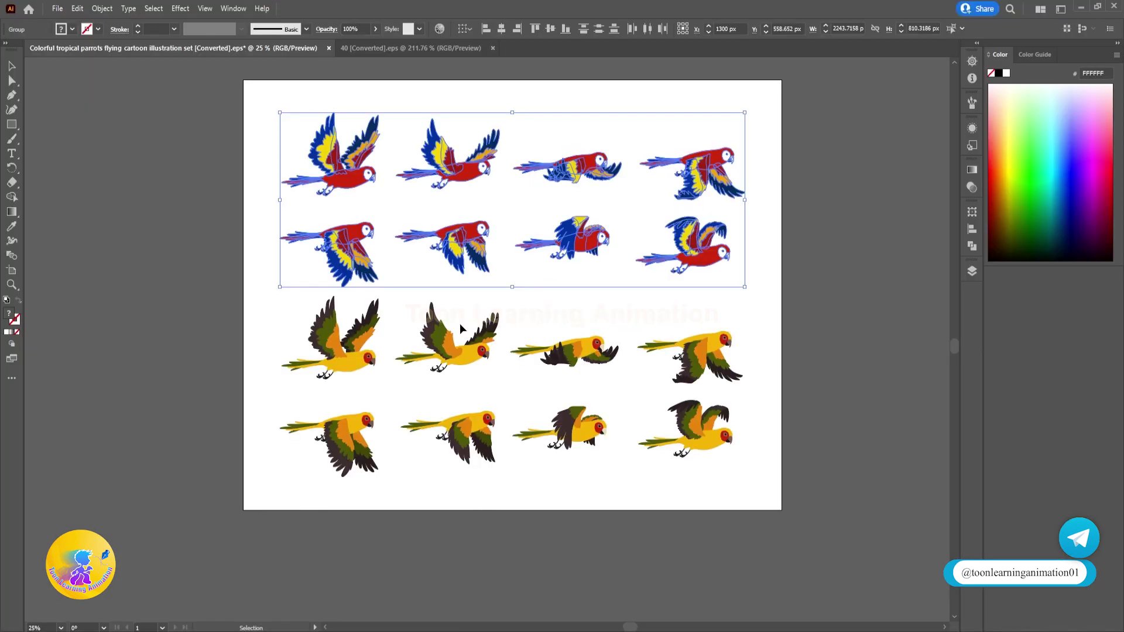
left_click(823, 237)
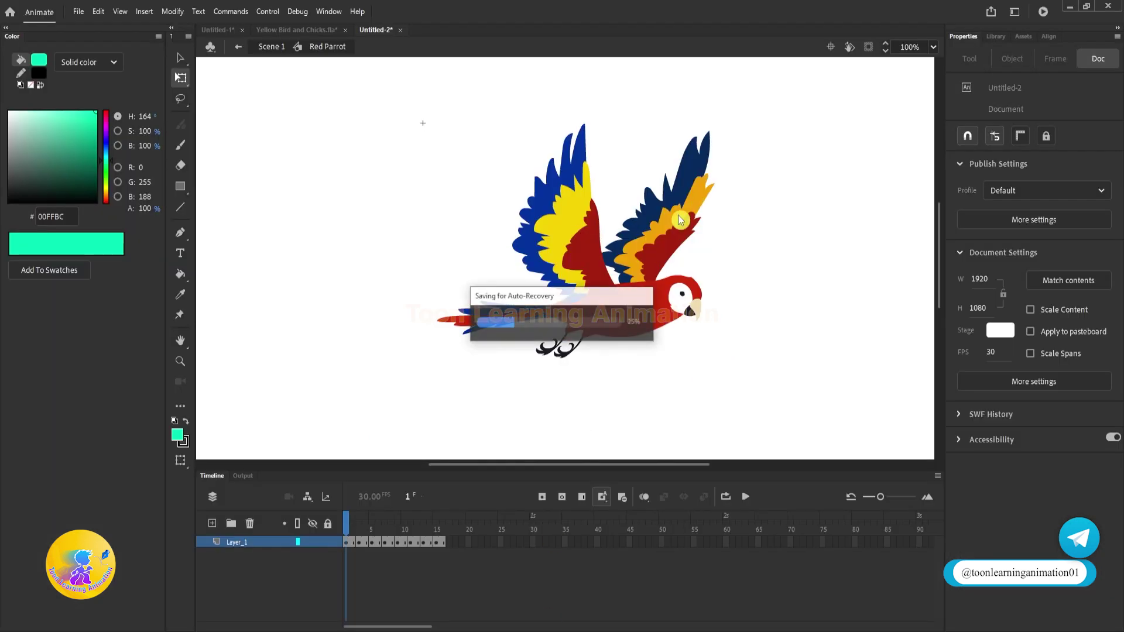
key("Return")
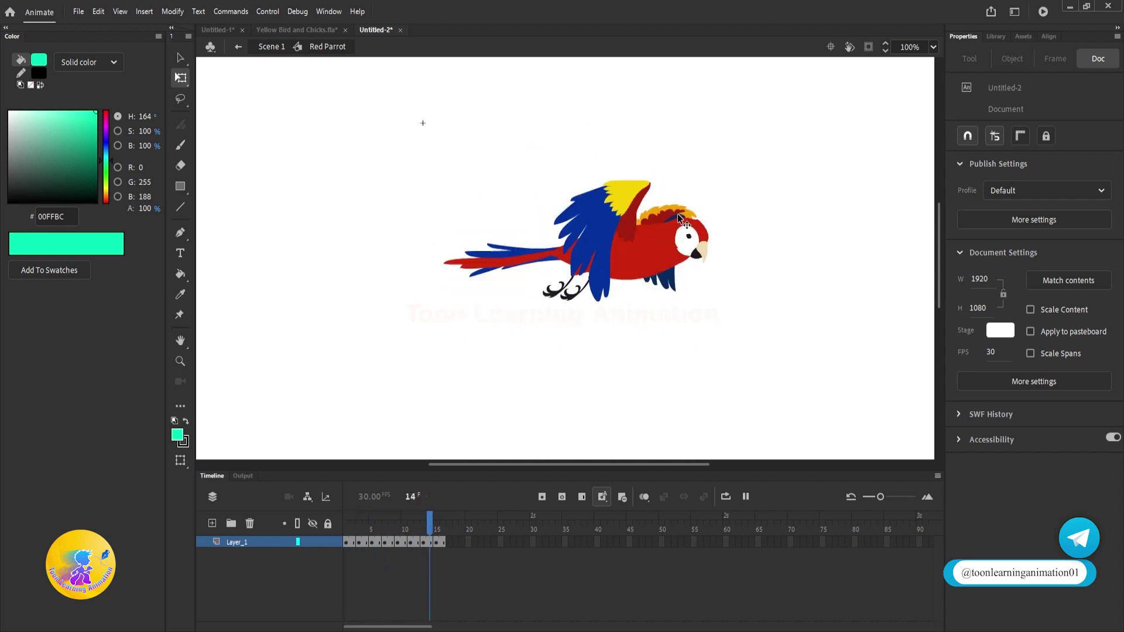
key("Return")
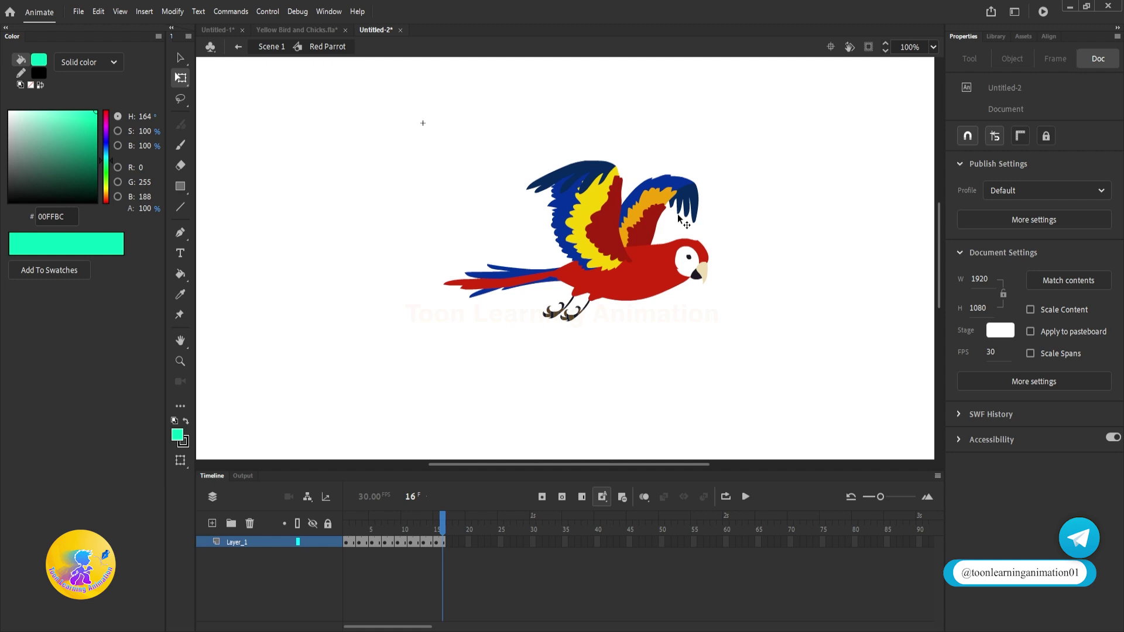
key("Return")
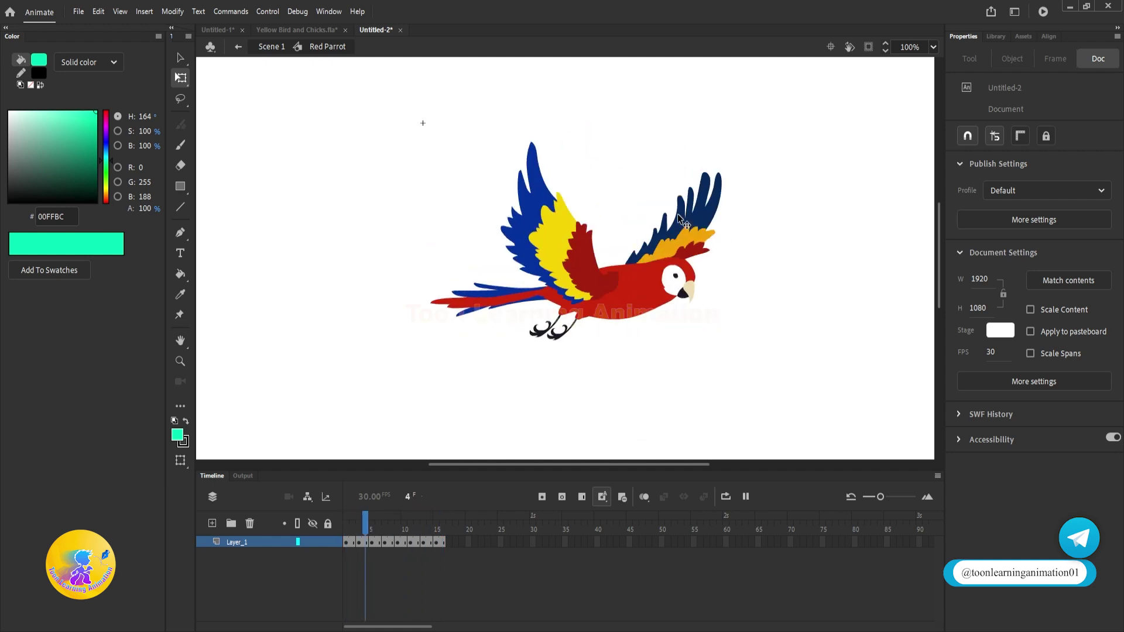
key("Return")
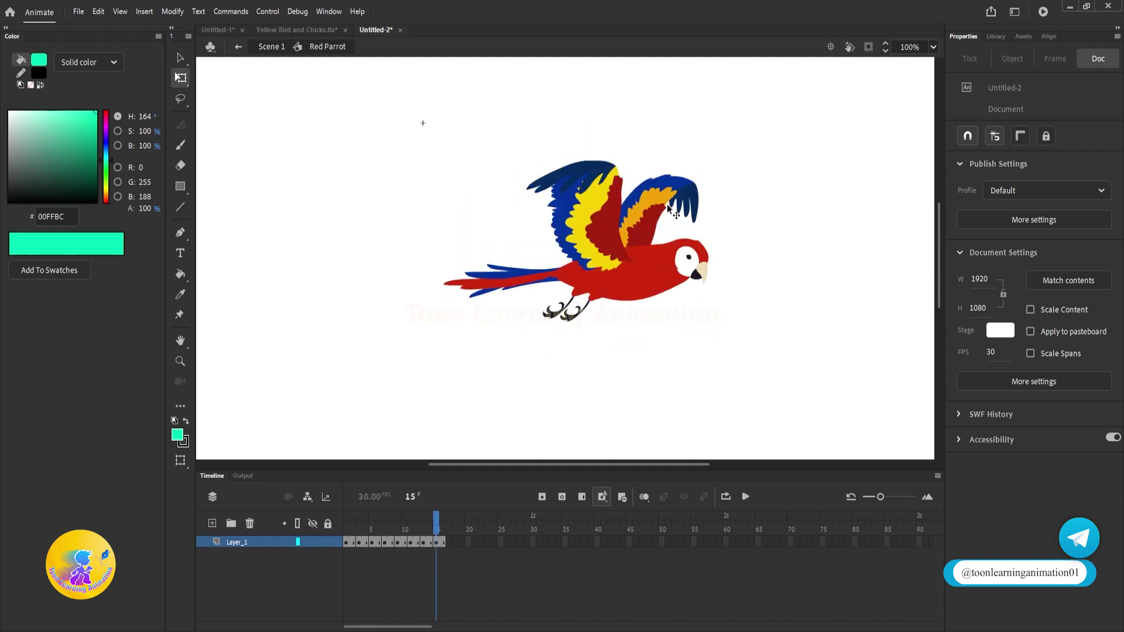
key("shift+comma")
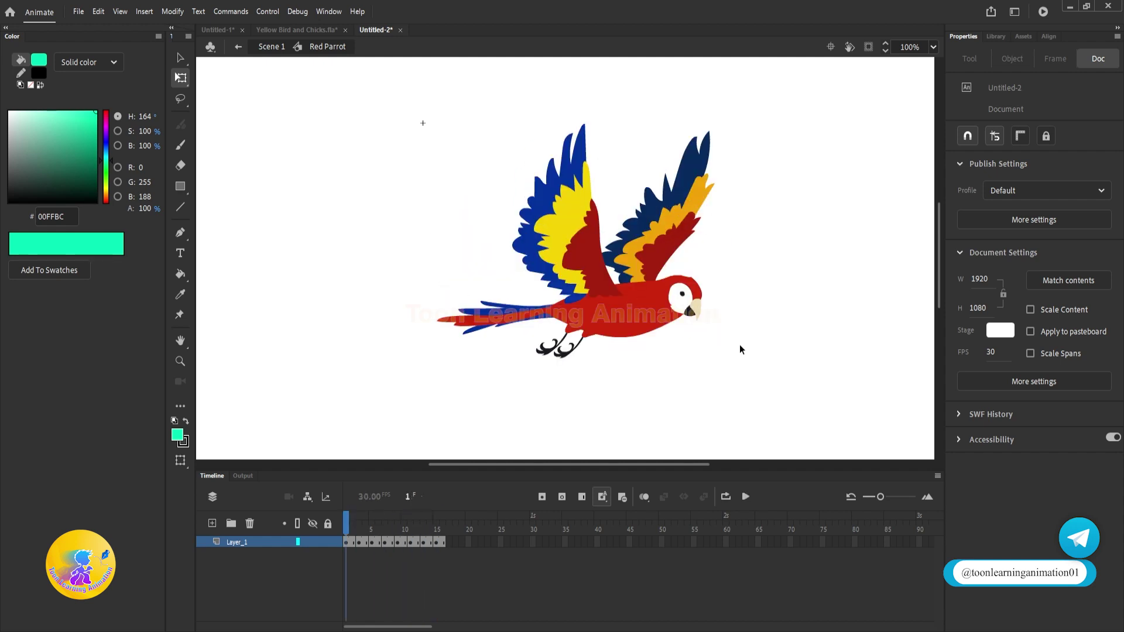
Break apart the parrot pose at frame 1 and break its body group into separate shapes.
left_click(483, 317)
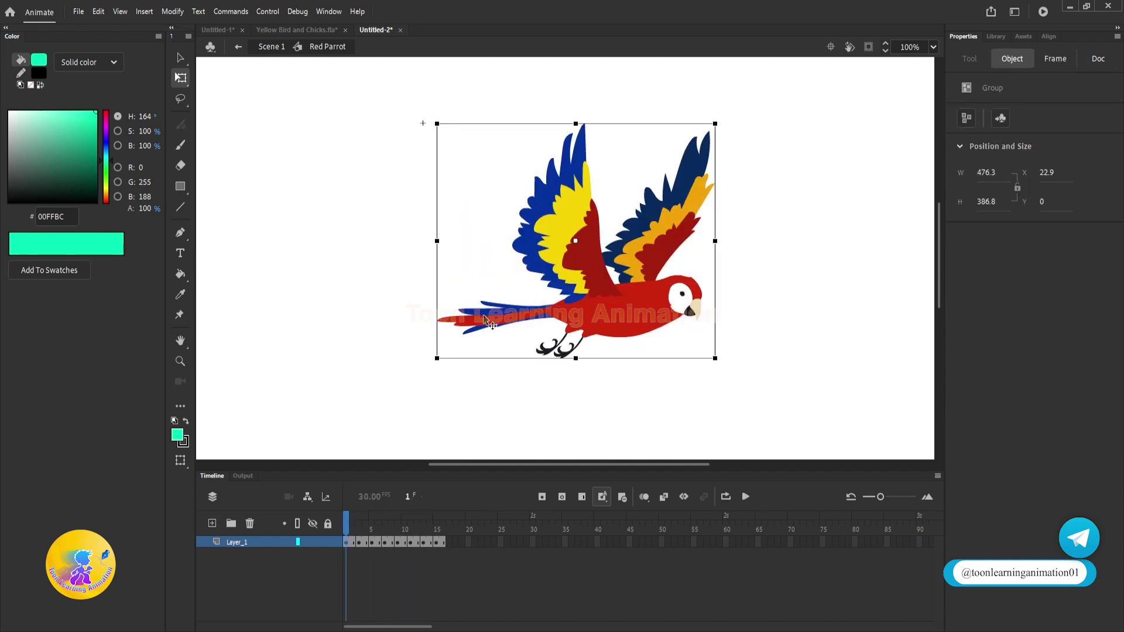
key("ctrl+b")
left_click_drag(393, 237, 497, 388)
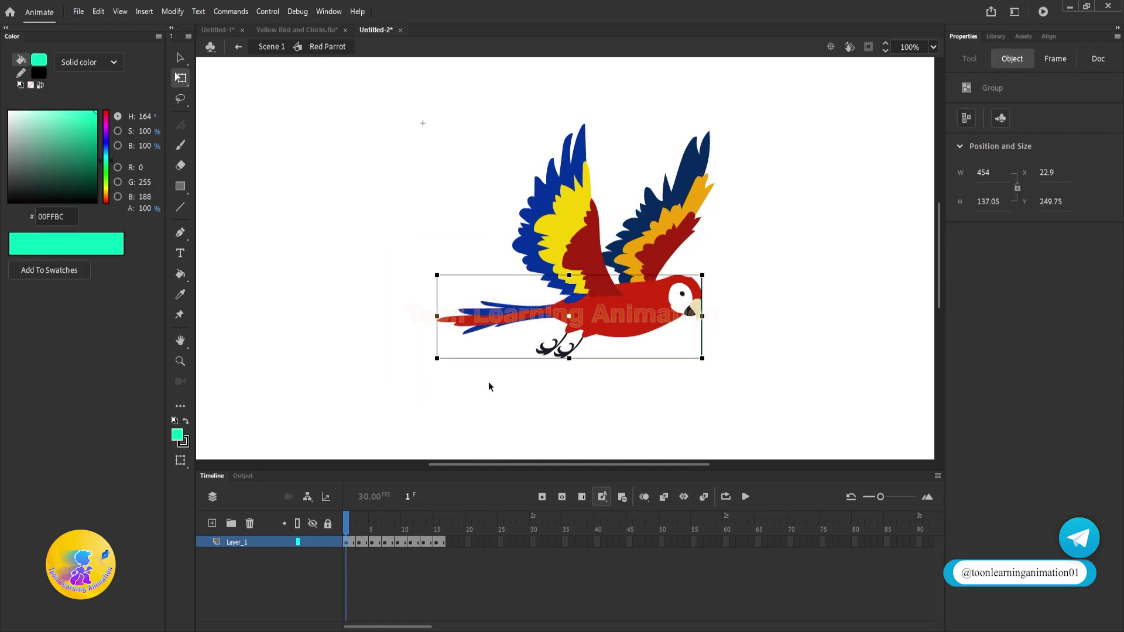
key("ctrl+b")
left_click(494, 377)
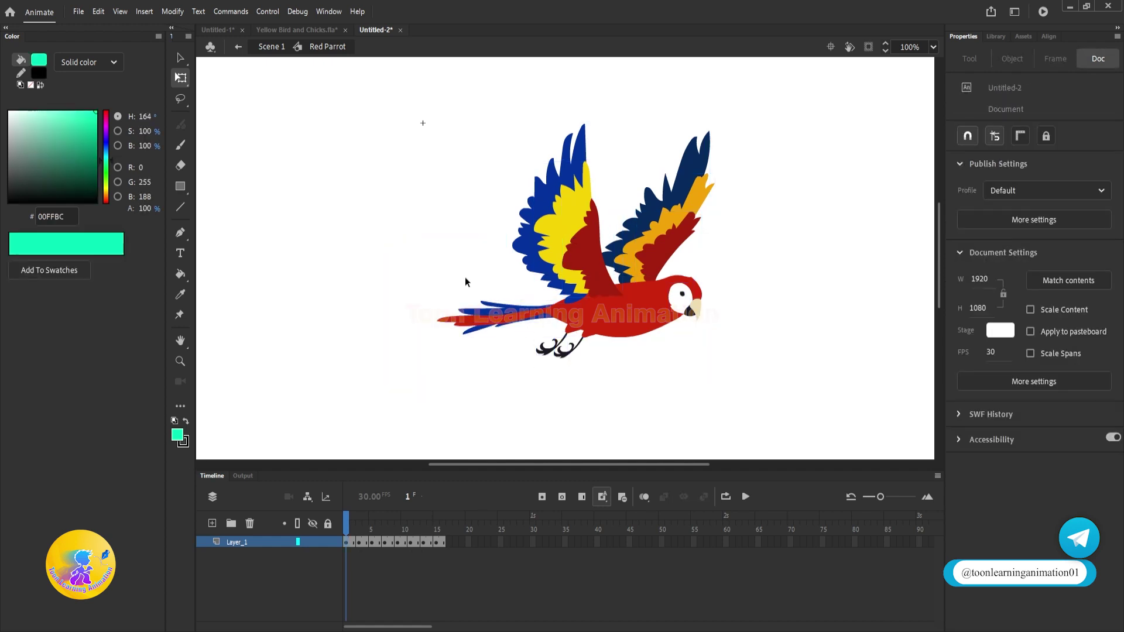
Select the tail feathers at frame 1, place their pivot at the tail base and rotate them slightly downward.
scroll(466, 283, "up", 2)
left_click_drag(383, 248, 502, 399)
left_click_drag(515, 337, 598, 316)
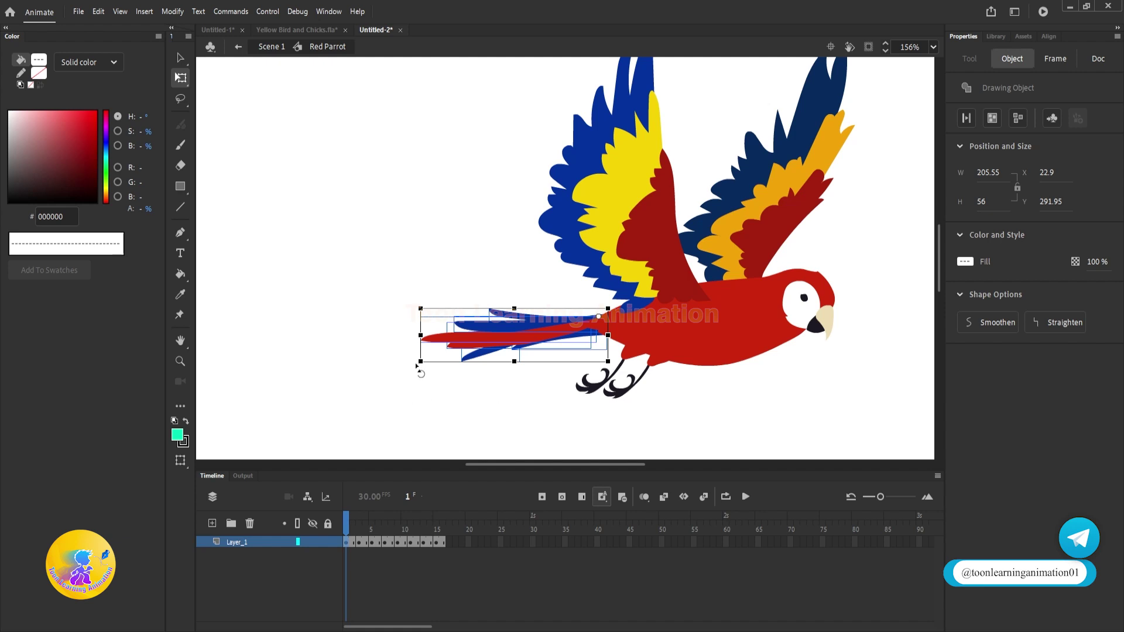
left_click_drag(416, 366, 420, 385)
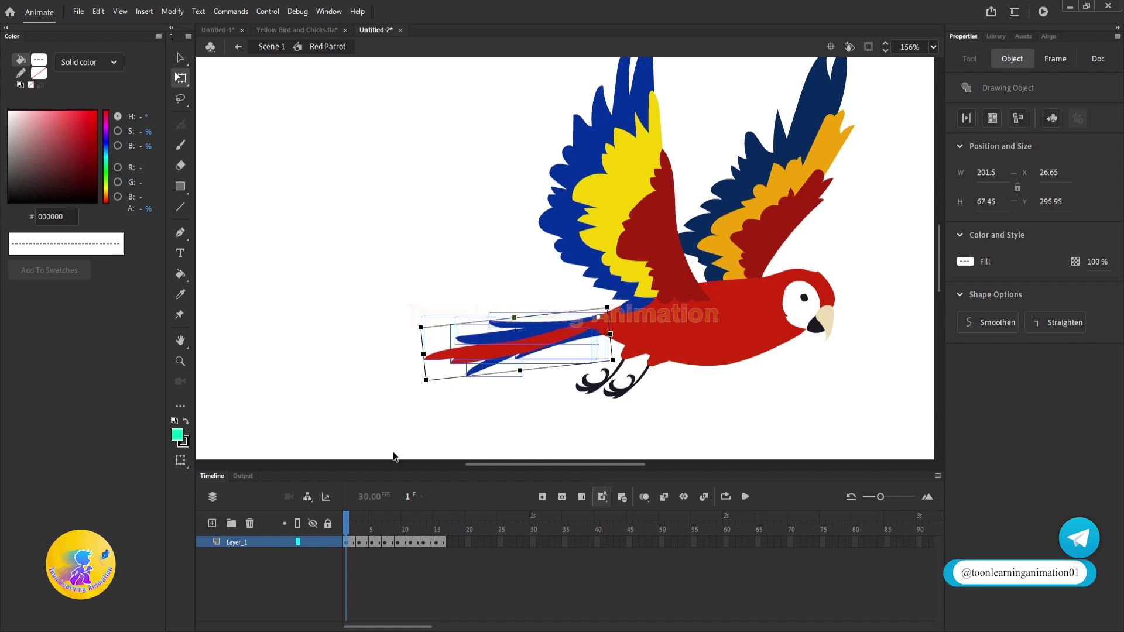
Break apart the parrot's body at frame 3 and rotate its tail feathers downward around a pivot at the tail base.
left_click(359, 542)
key("ctrl+b")
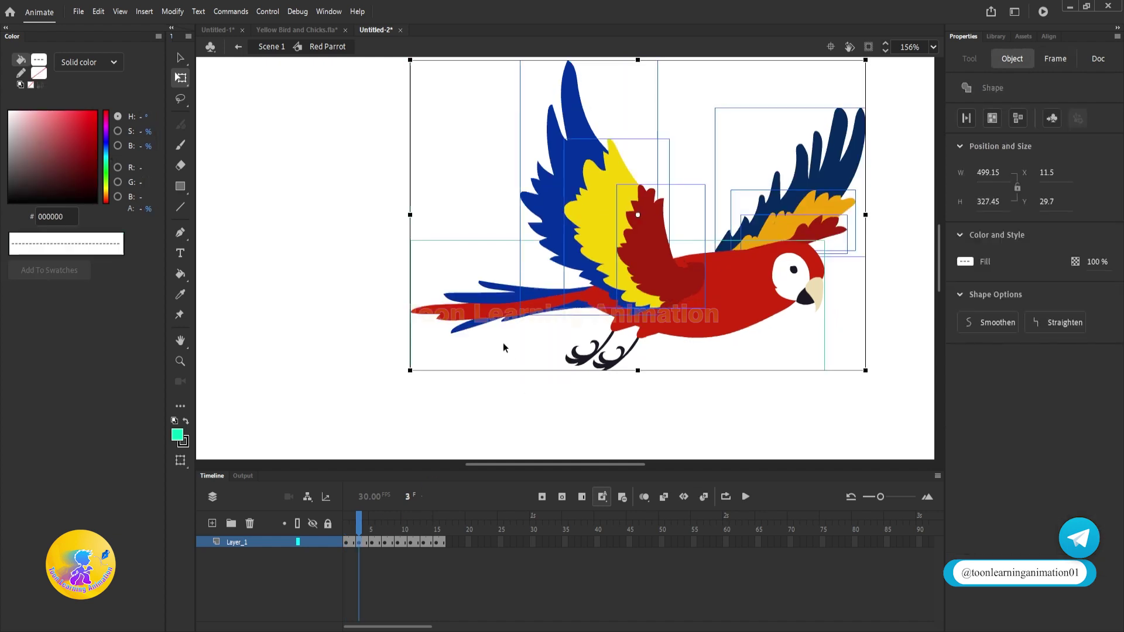
left_click_drag(392, 276, 530, 350)
key("ctrl+b")
mouse_move(409, 253)
left_mouse_down()
mouse_move(576, 392)
mouse_move(537, 376)
left_mouse_up()
left_click_drag(504, 308, 591, 300)
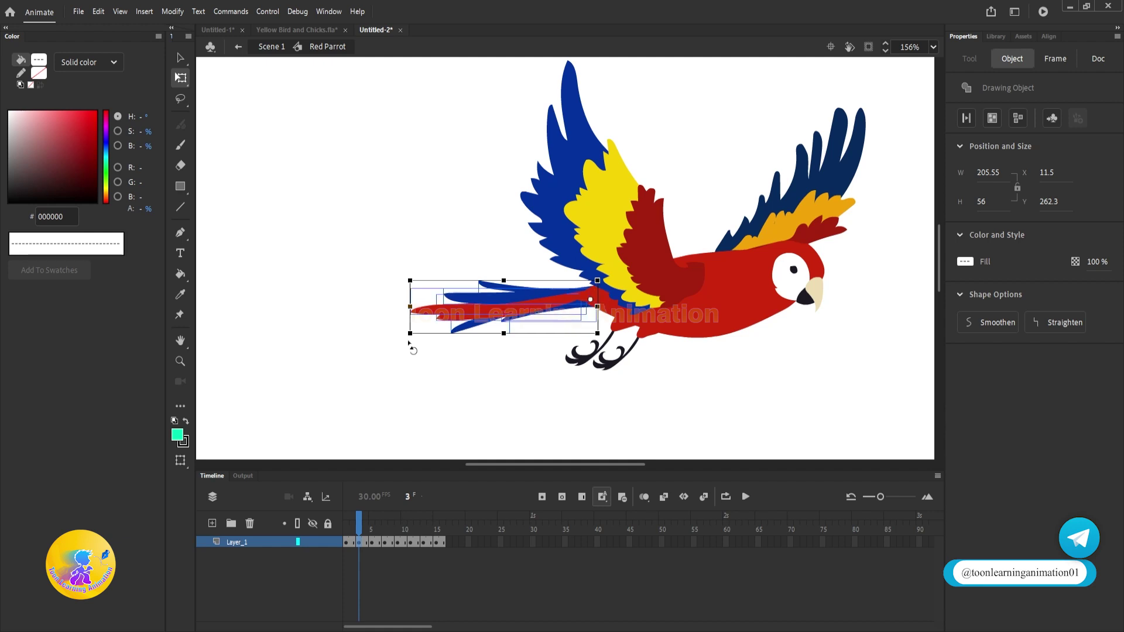
left_click_drag(403, 334, 414, 361)
Break apart the parrot's body at frame 5 and rotate its tail feathers clearly downward around the tail base.
left_click(370, 543)
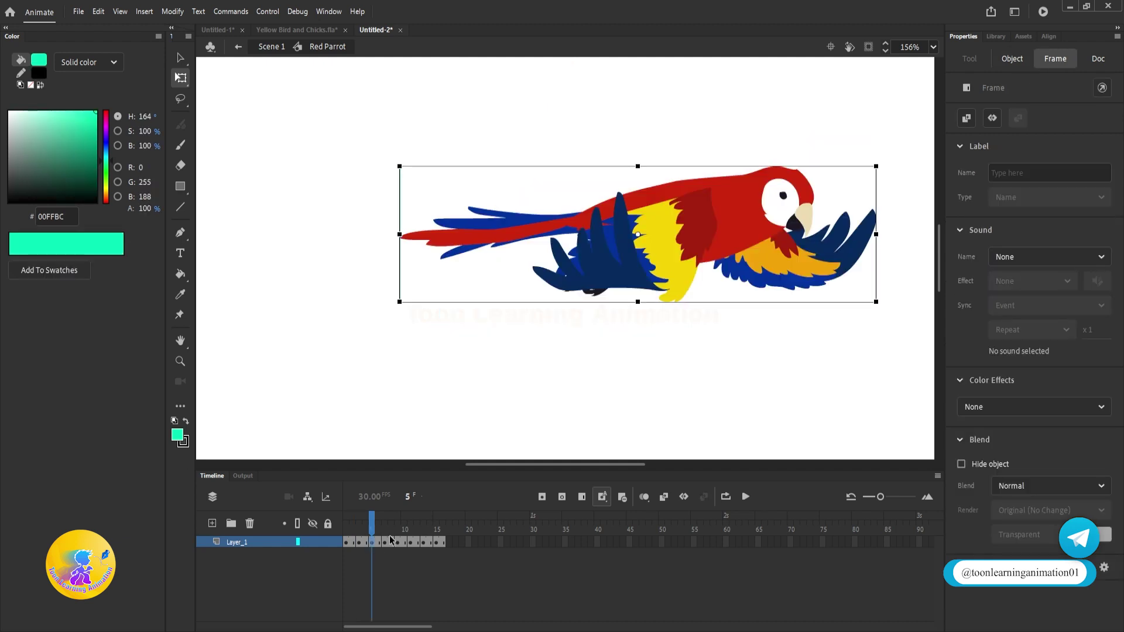
left_click(572, 359)
left_click(430, 233)
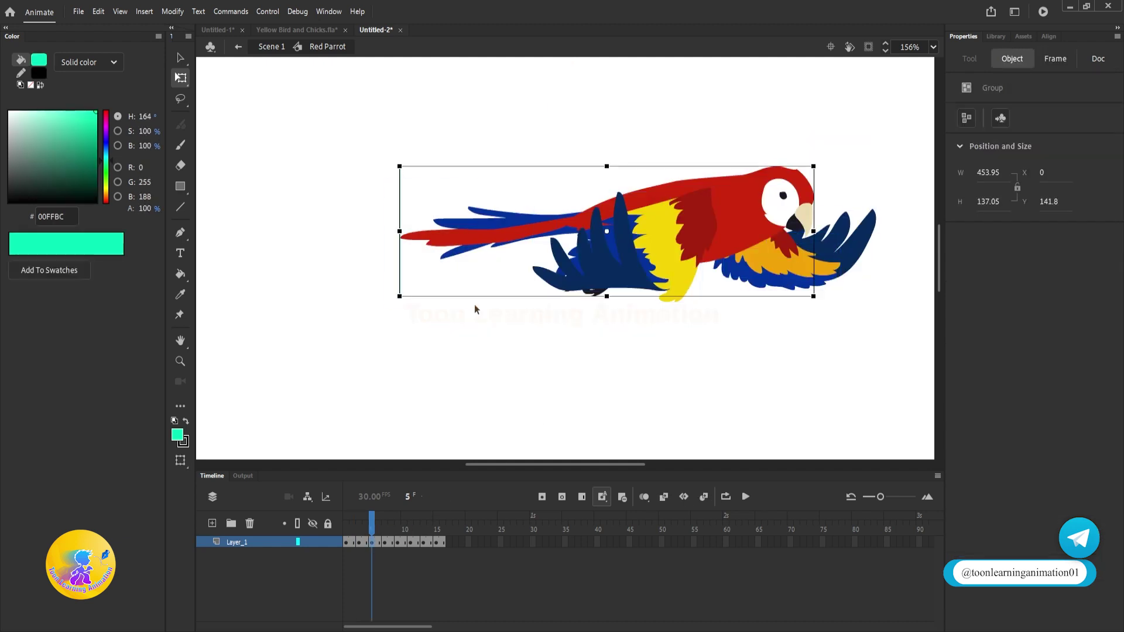
left_click(475, 304)
mouse_move(290, 112)
left_mouse_down()
mouse_move(551, 308)
mouse_move(522, 320)
left_mouse_up()
left_click_drag(495, 232, 568, 225)
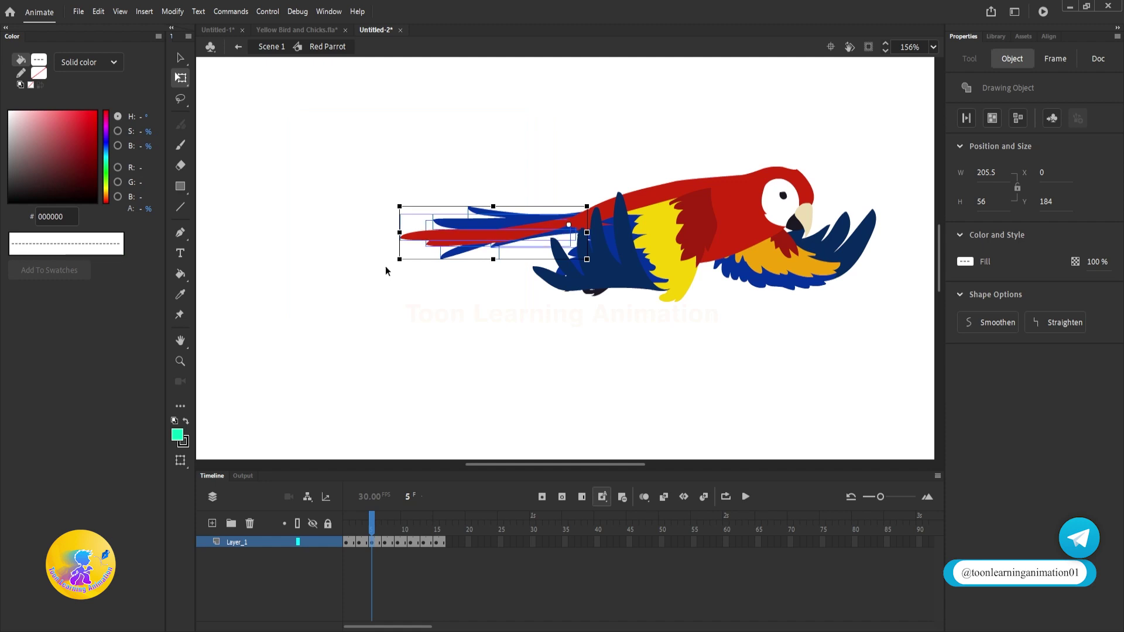
left_click_drag(393, 265, 401, 303)
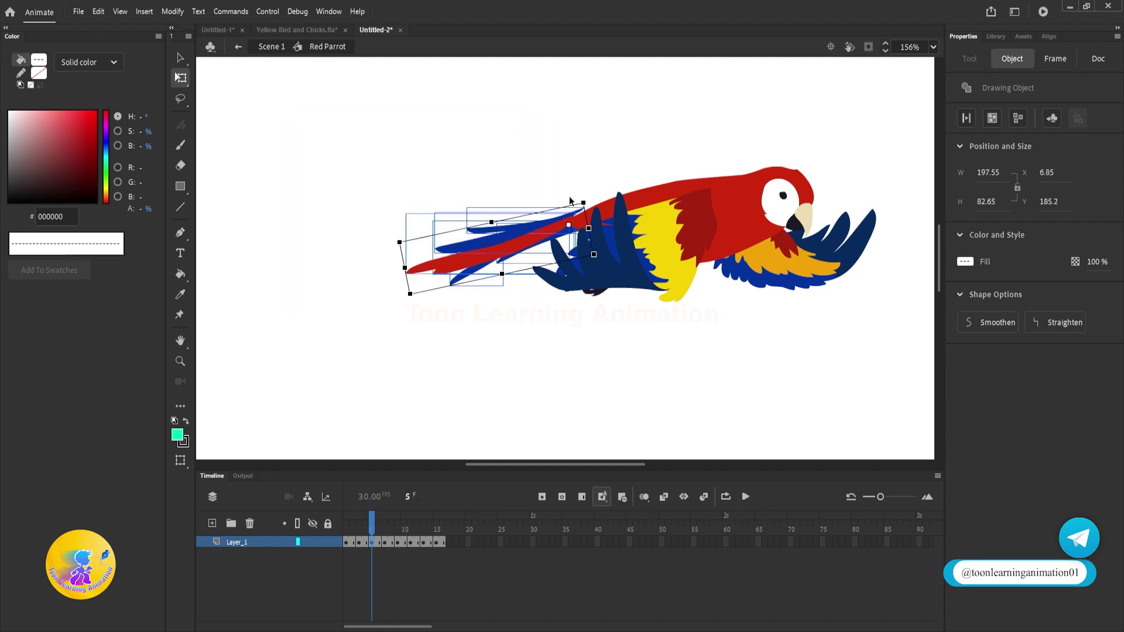
Fine-tune the tail feathers at frame 5 slightly downward where they meet the body.
scroll(596, 223, "up", 4)
scroll(563, 212, "up", 4)
left_click_drag(455, 210, 455, 226)
scroll(550, 215, "down", 3)
scroll(552, 220, "down", 3)
left_click(529, 353)
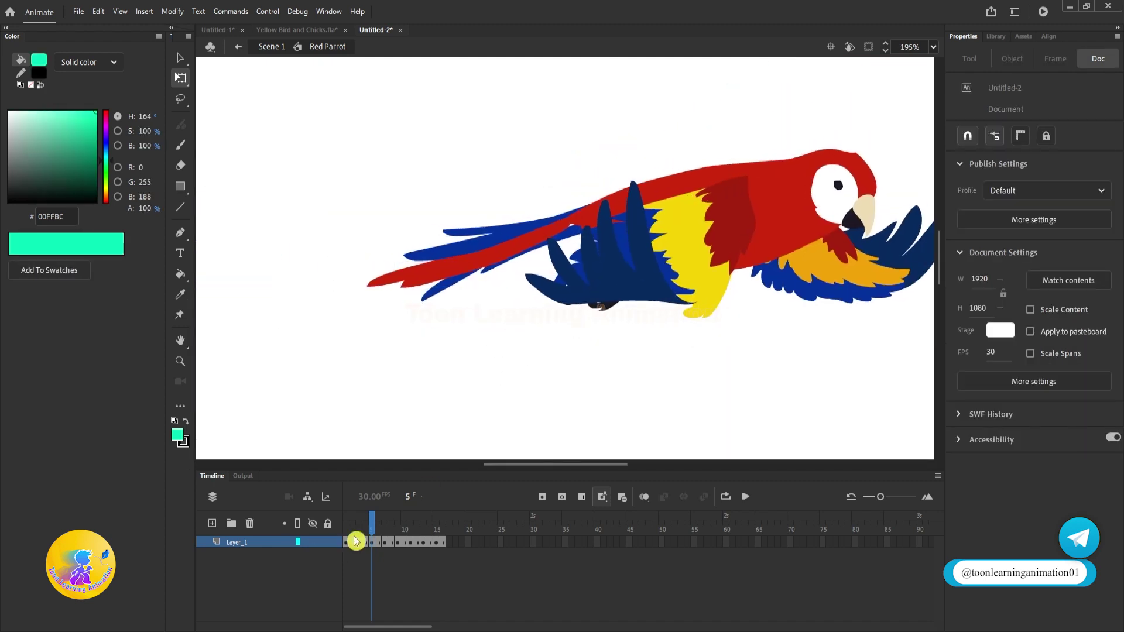
Break apart the parrot pose at frame 11 and break its body group into separate shapes.
mouse_move(359, 534)
left_mouse_down()
mouse_move(335, 530)
mouse_move(406, 555)
mouse_move(348, 544)
mouse_move(410, 551)
left_mouse_up()
left_click(414, 552)
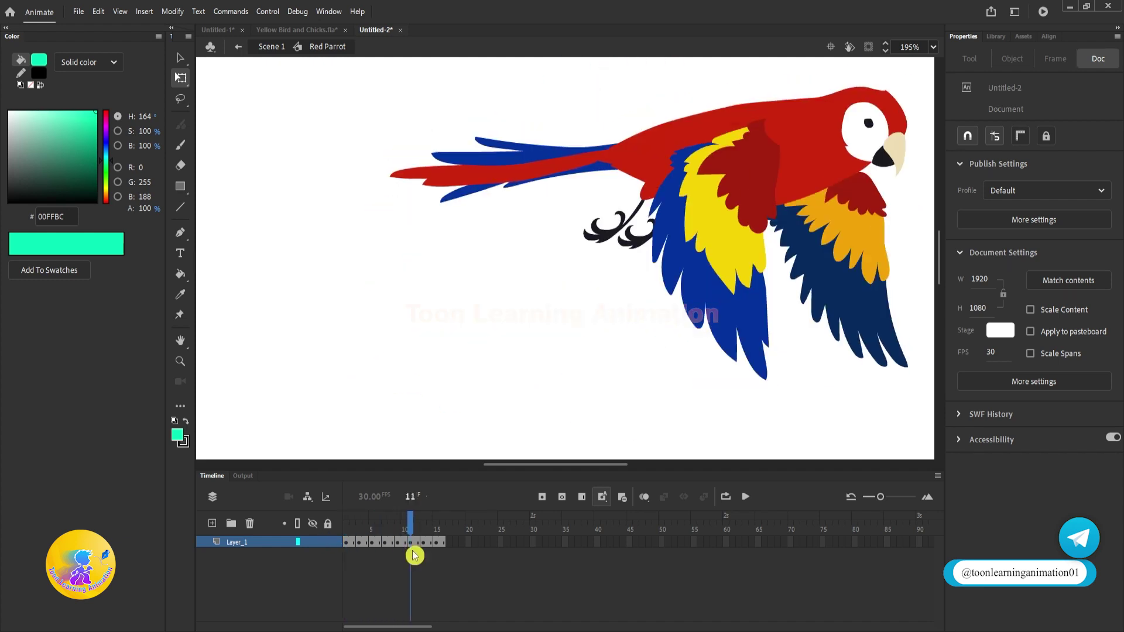
left_click_drag(414, 131, 496, 207)
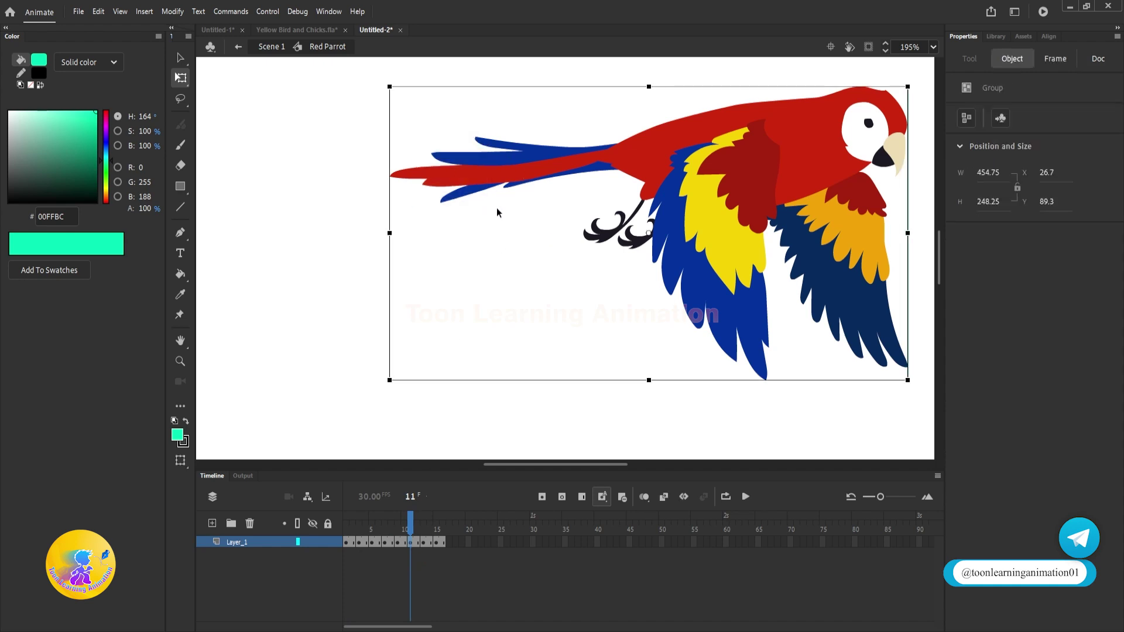
key("ctrl+b")
left_click(515, 251)
mouse_move(338, 103)
left_mouse_down()
mouse_move(525, 259)
mouse_move(516, 258)
mouse_move(530, 342)
left_mouse_up()
key("ctrl+b")
Select the tail feathers at frame 11, place their pivot at the tail base and rotate them upward.
left_click_drag(332, 180, 644, 341)
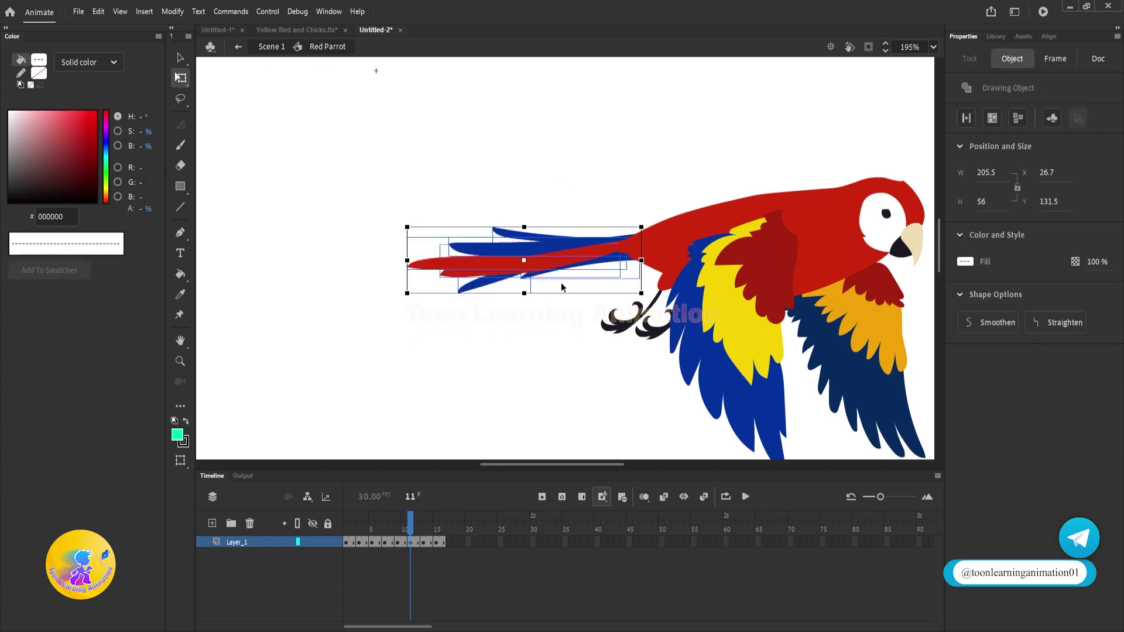
left_click_drag(523, 261, 551, 261)
left_click_drag(633, 254, 630, 254)
left_click_drag(402, 293, 403, 262)
Break apart the parrot pose at frame 13 and break its body group into separate shapes.
mouse_move(406, 522)
left_mouse_down()
mouse_move(390, 523)
mouse_move(433, 523)
mouse_move(423, 523)
left_mouse_up()
left_click(483, 373)
left_click_drag(377, 272, 445, 340)
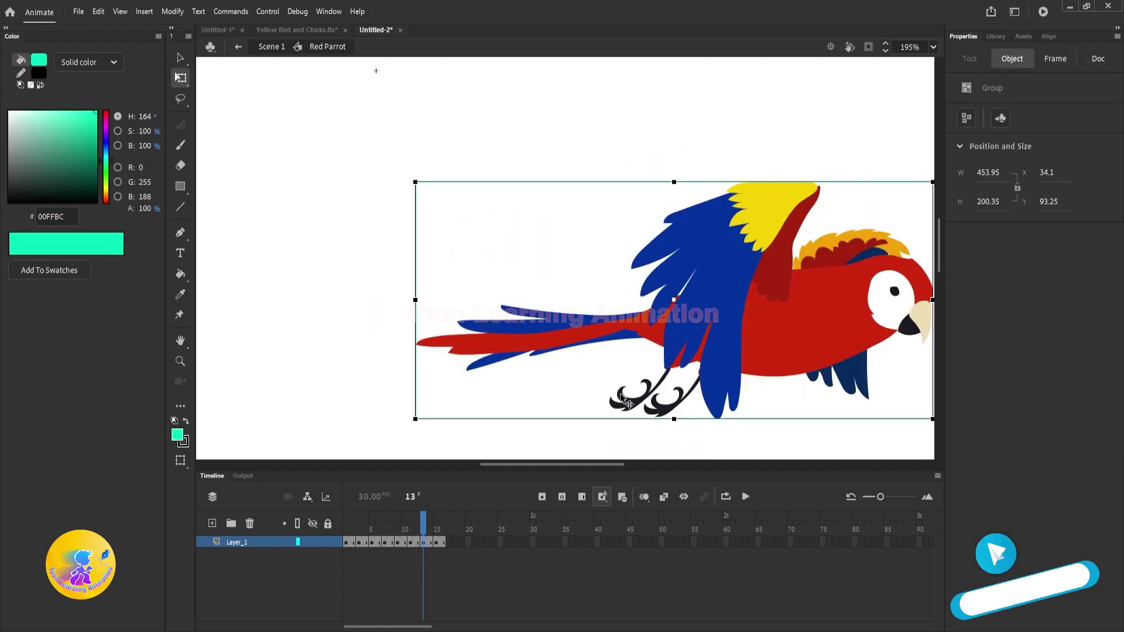
key("ctrl+b")
left_click(337, 270)
left_click_drag(337, 269, 530, 401)
key("ctrl+b")
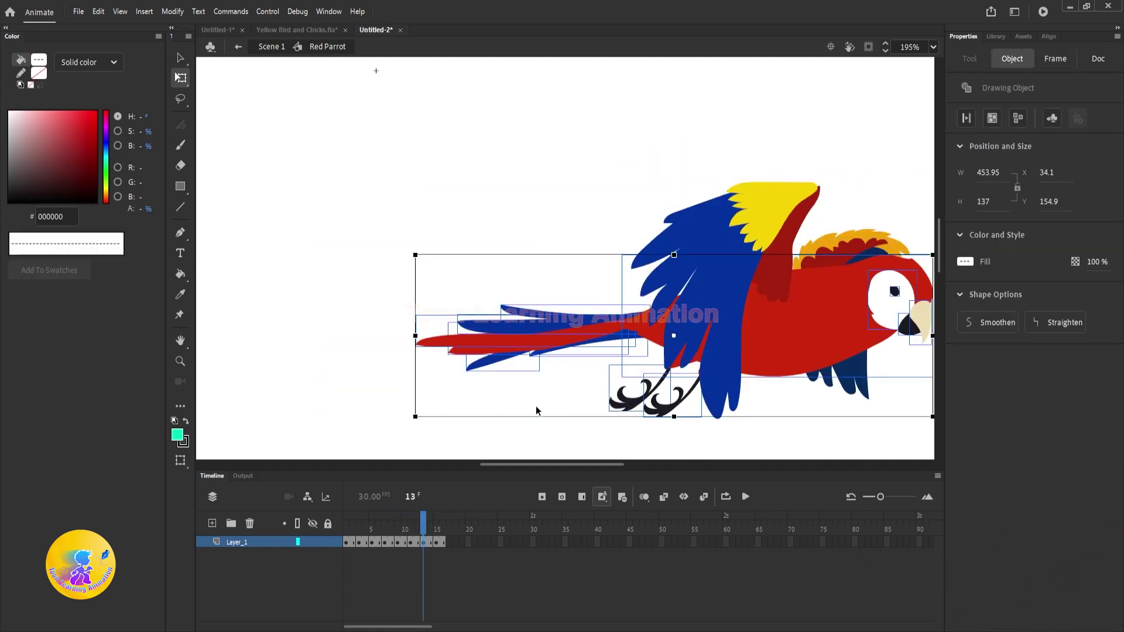
Select the tail feathers at frame 13, place their pivot at the tail base and rotate them upward.
mouse_move(336, 234)
left_mouse_down()
mouse_move(591, 399)
mouse_move(578, 405)
left_mouse_up()
left_click_drag(537, 337, 556, 344)
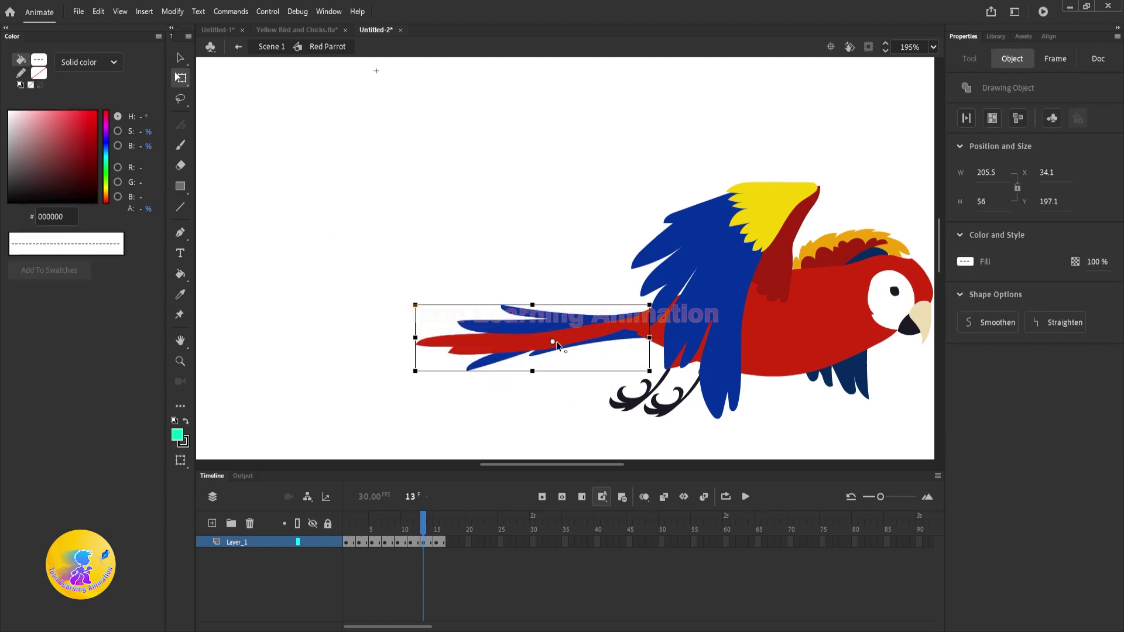
left_click_drag(634, 321, 634, 321)
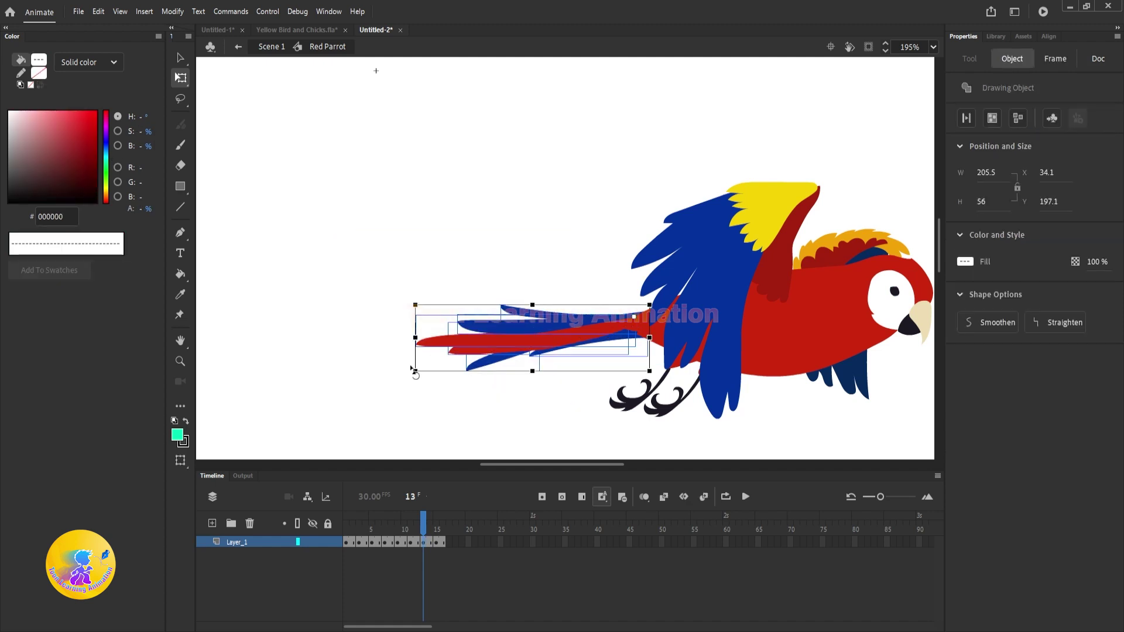
left_click_drag(413, 370, 410, 359)
key("ctrl+z")
left_click_drag(535, 337, 635, 320)
left_click_drag(411, 377, 402, 350)
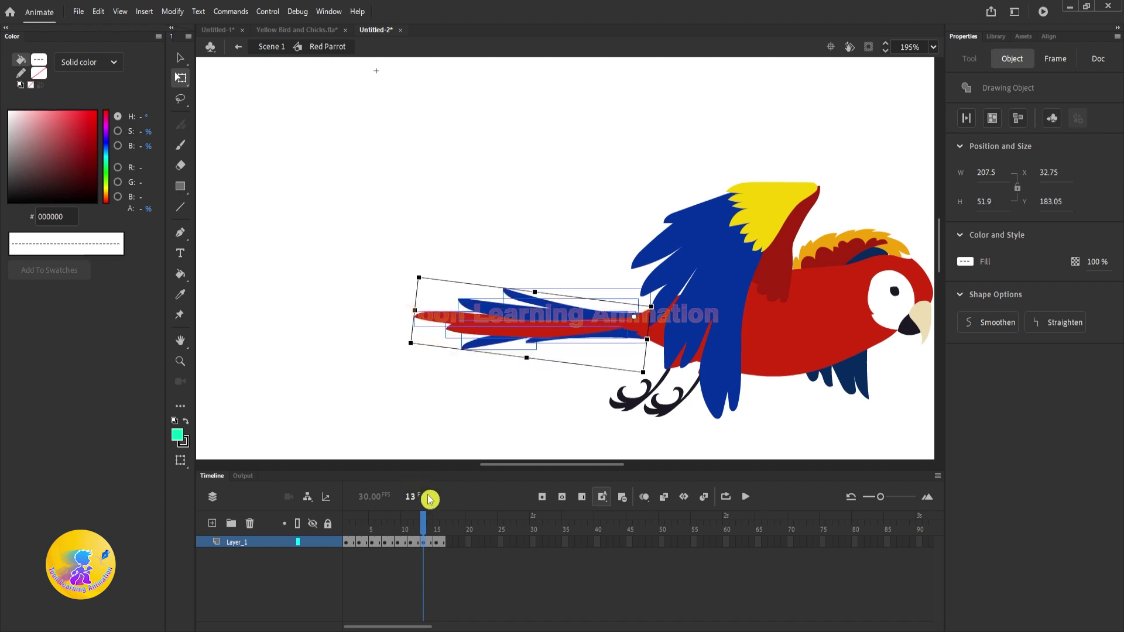
Play the parrot's finished flight cycle from the first frame with the whole bird in view.
left_click_drag(429, 518, 252, 524)
left_click(290, 432)
key("Return")
key("Return")
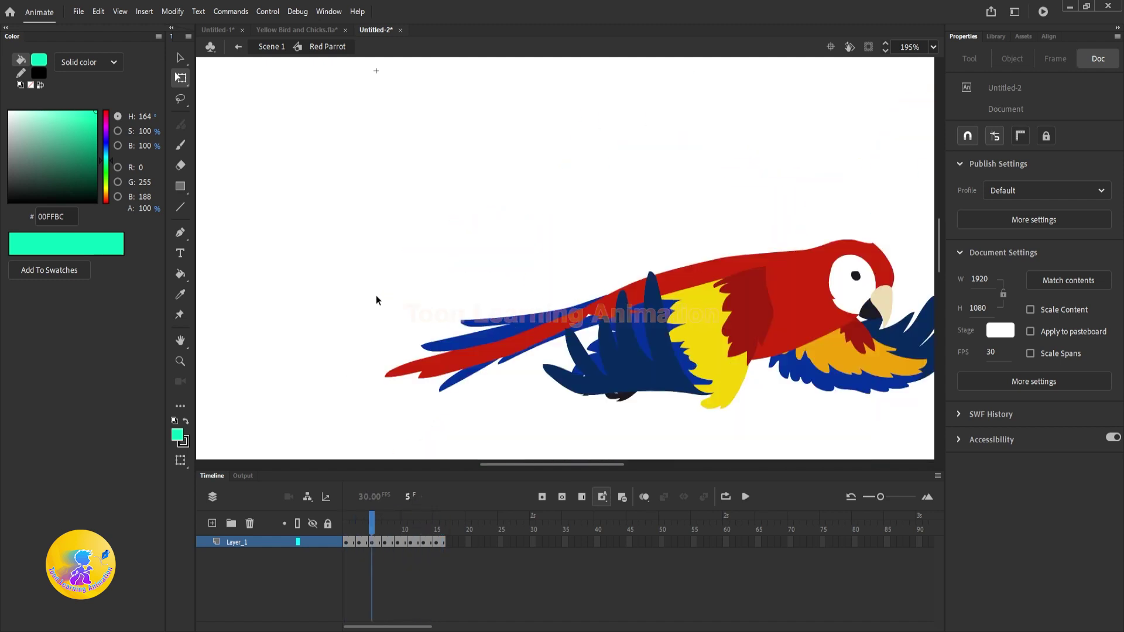
key("ctrl+2")
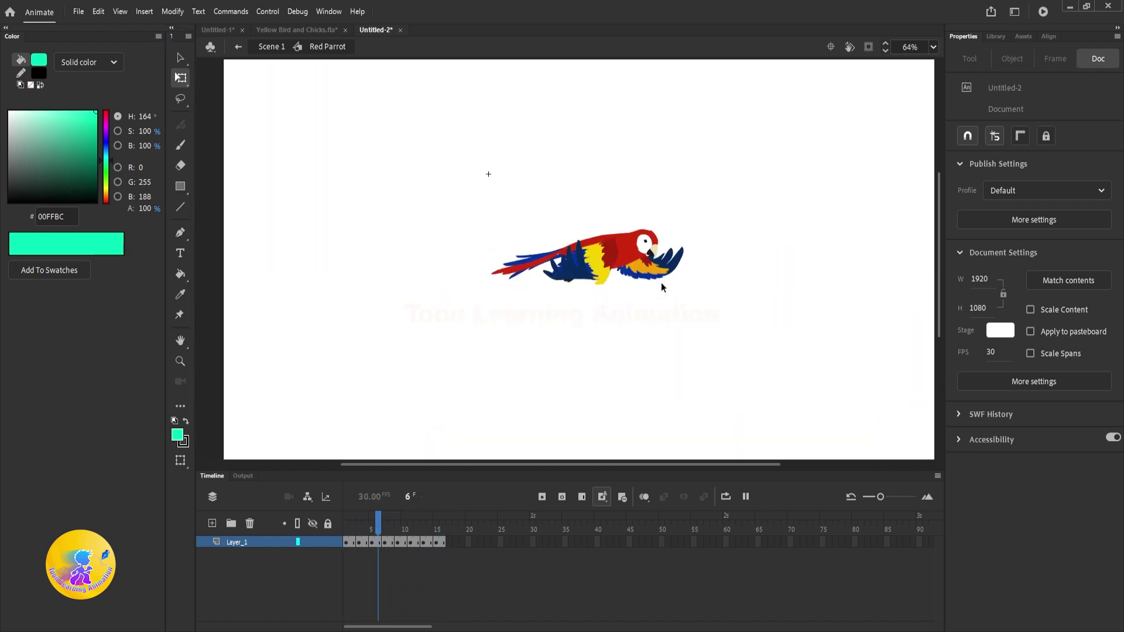
Return to Scene 1 and duplicate the Red Parrot instance until five parrots are on the stage.
key("v")
double_click(755, 322)
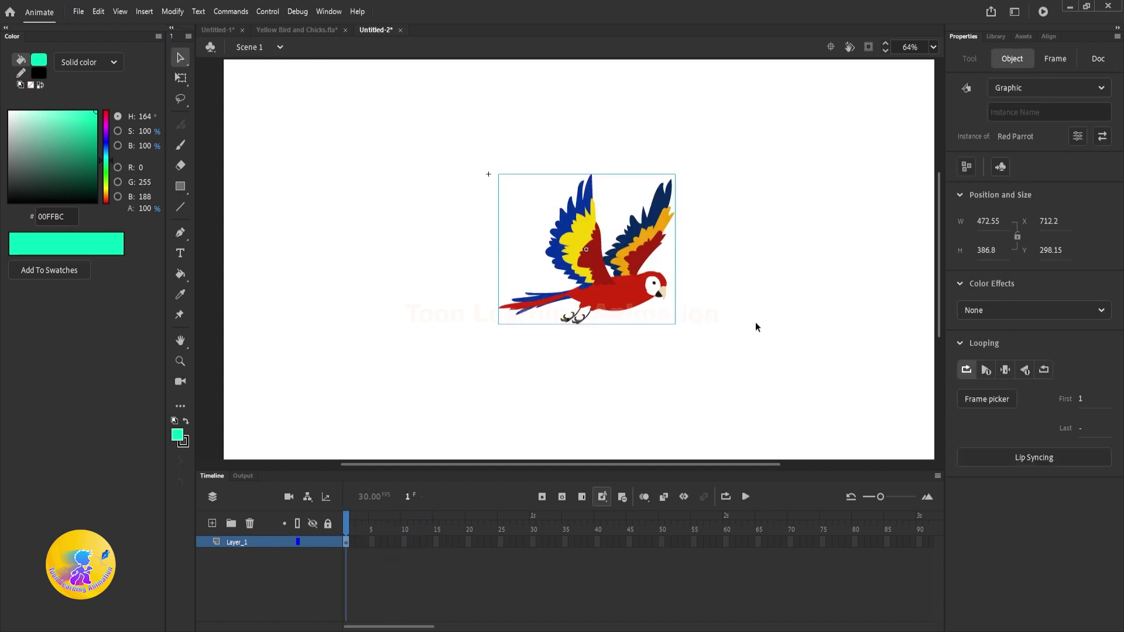
left_click(742, 292)
key("ctrl+minus")
key("space")
left_click_drag(757, 314, 801, 333)
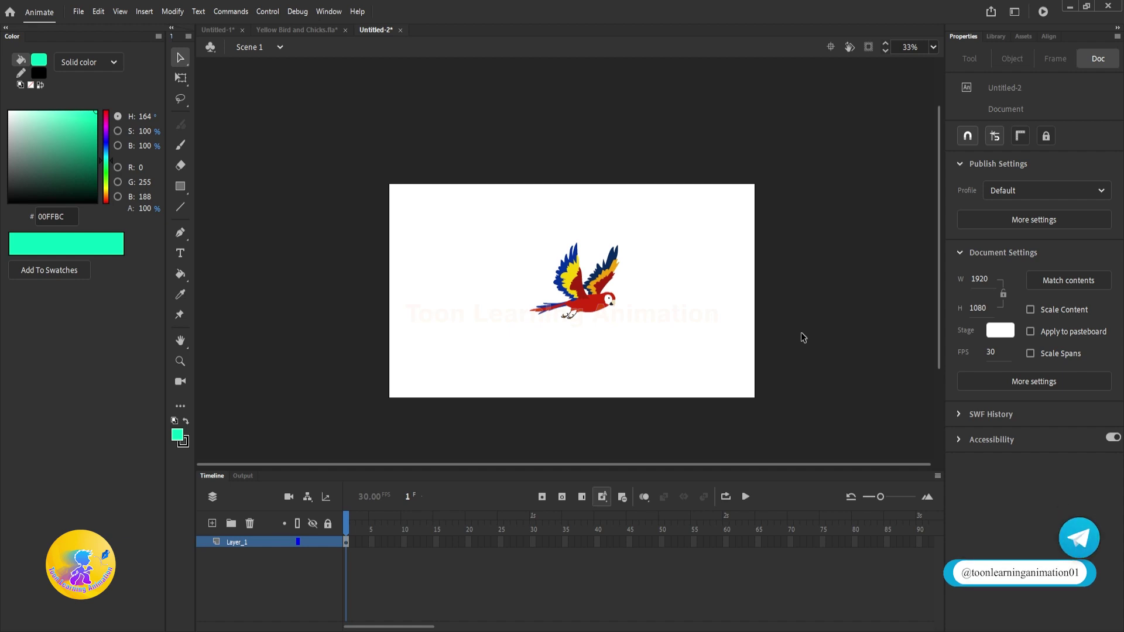
scroll(583, 347, "up", 2)
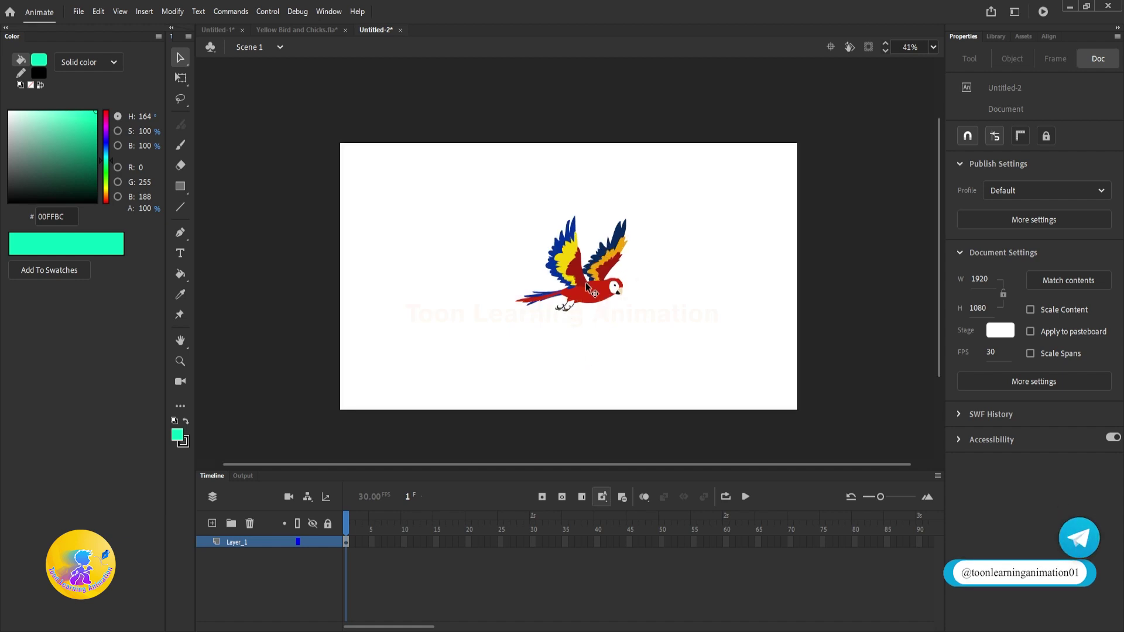
left_click_drag(590, 298, 583, 391)
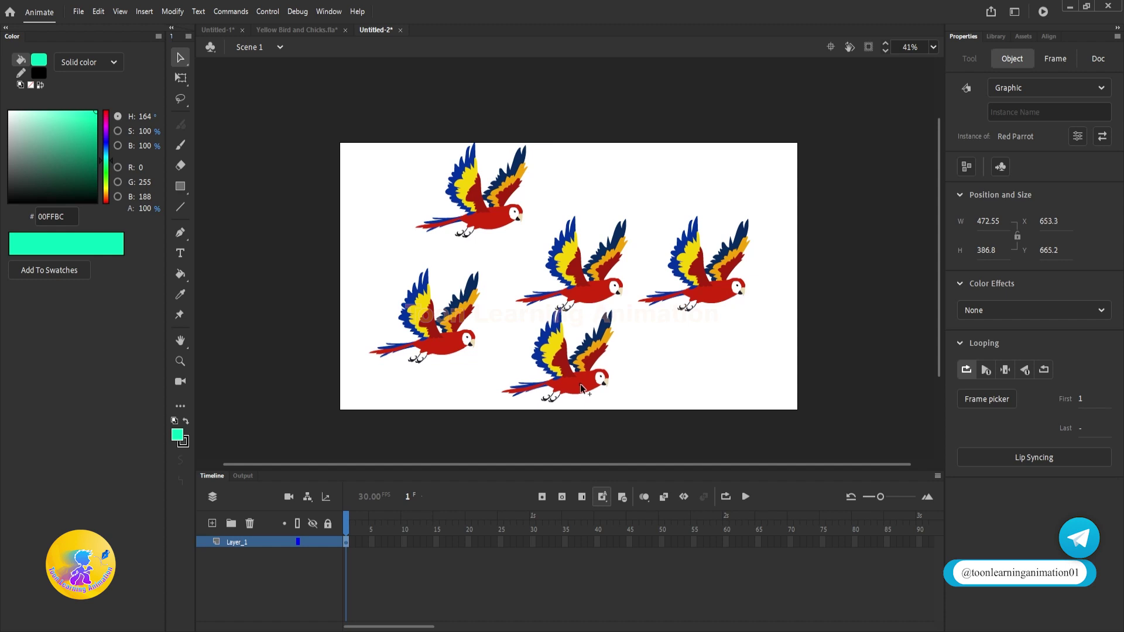
Spread the five parrots across the stage into a loose, staggered flock.
left_click_drag(716, 290, 766, 300)
left_click_drag(588, 284, 647, 250)
left_click_drag(556, 381, 542, 351)
left_click_drag(479, 215, 396, 215)
left_click_drag(445, 345, 437, 319)
left_click_drag(656, 260, 656, 268)
left_click(867, 190)
Convert all five parrots together into a graphic symbol named Parrots.
left_click_drag(430, 329, 220, 457)
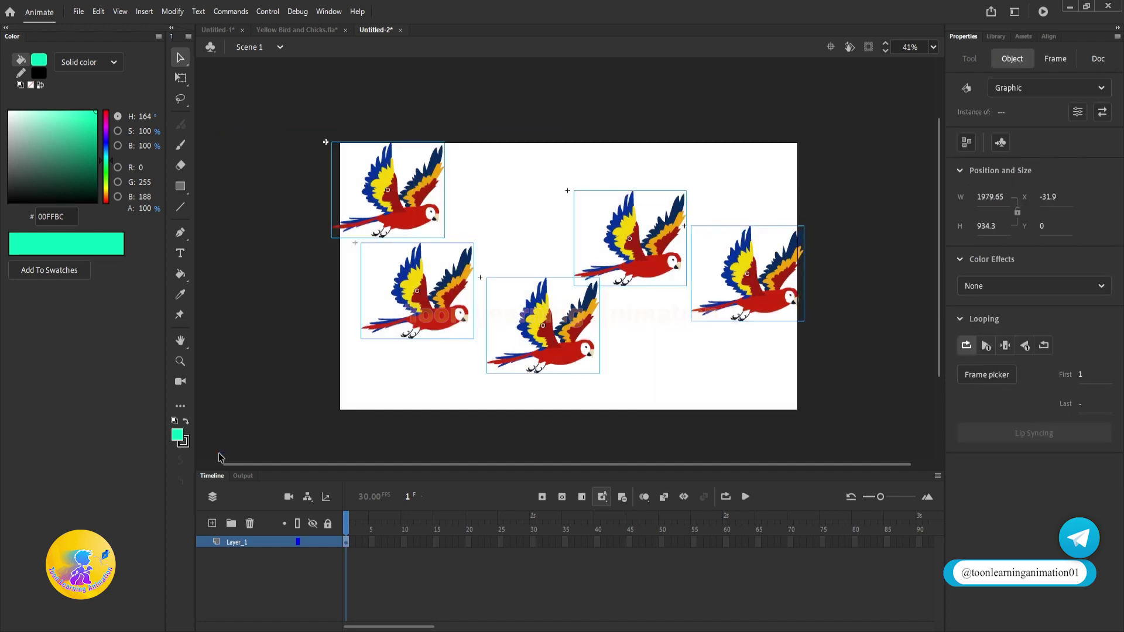
key("F8")
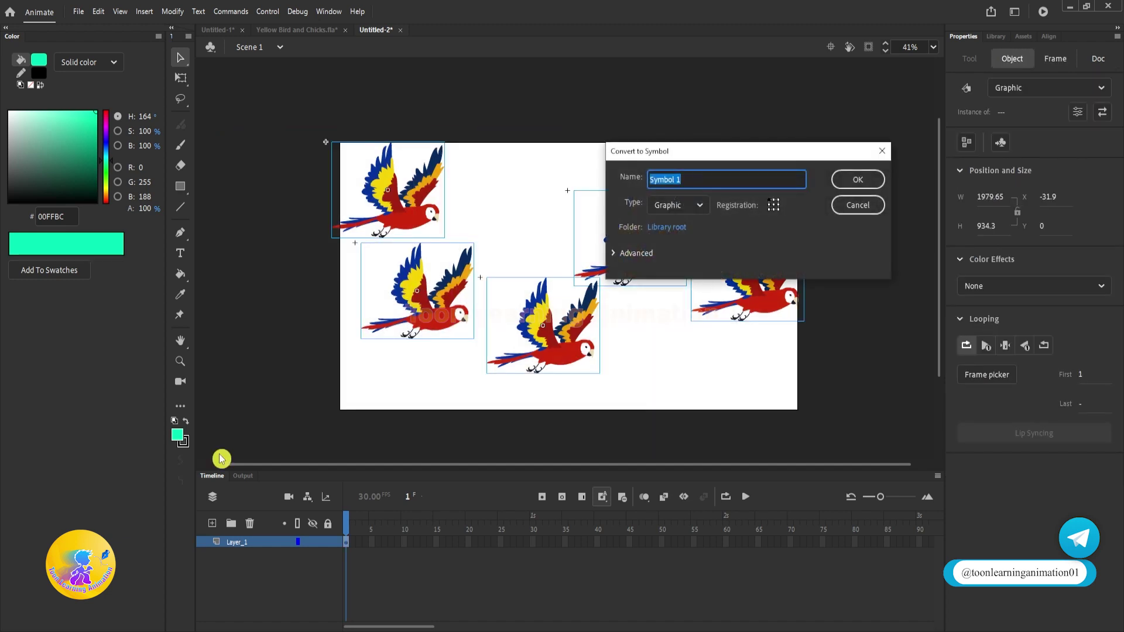
type("O")
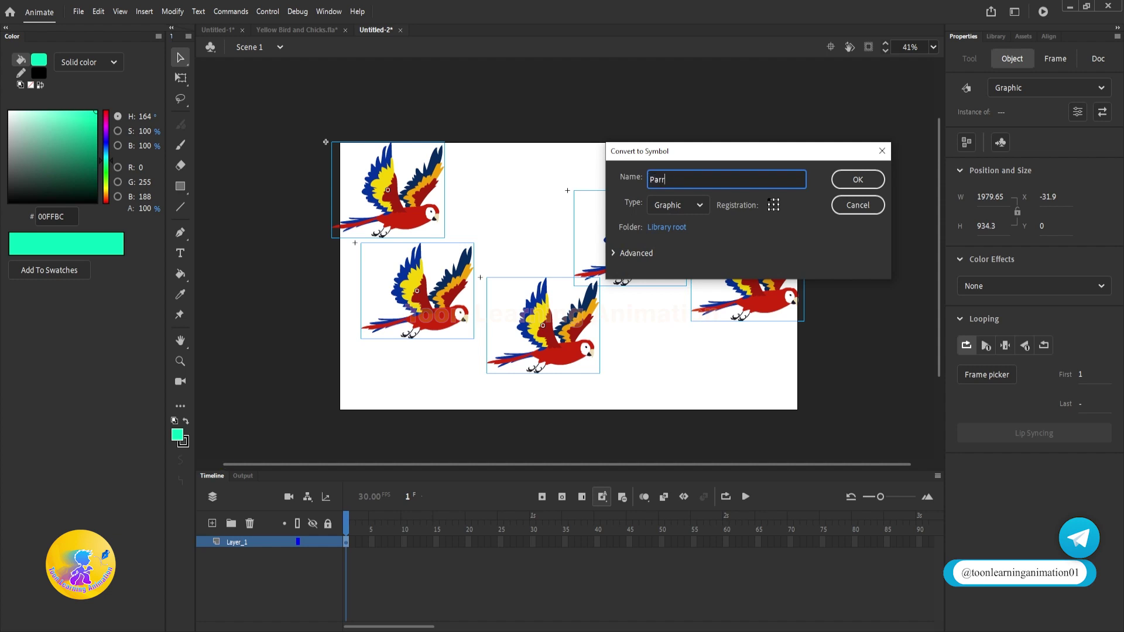
key("Return")
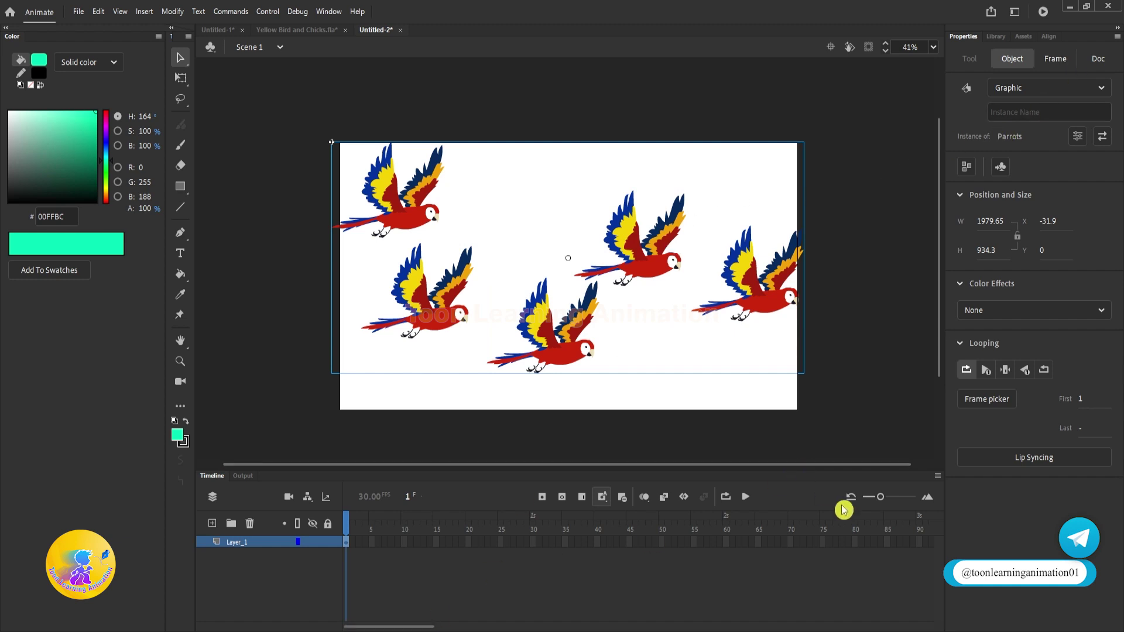
Extend the Scene 1 layer to frame 85 and play the flock from the first frame.
left_click(886, 541)
key("F5")
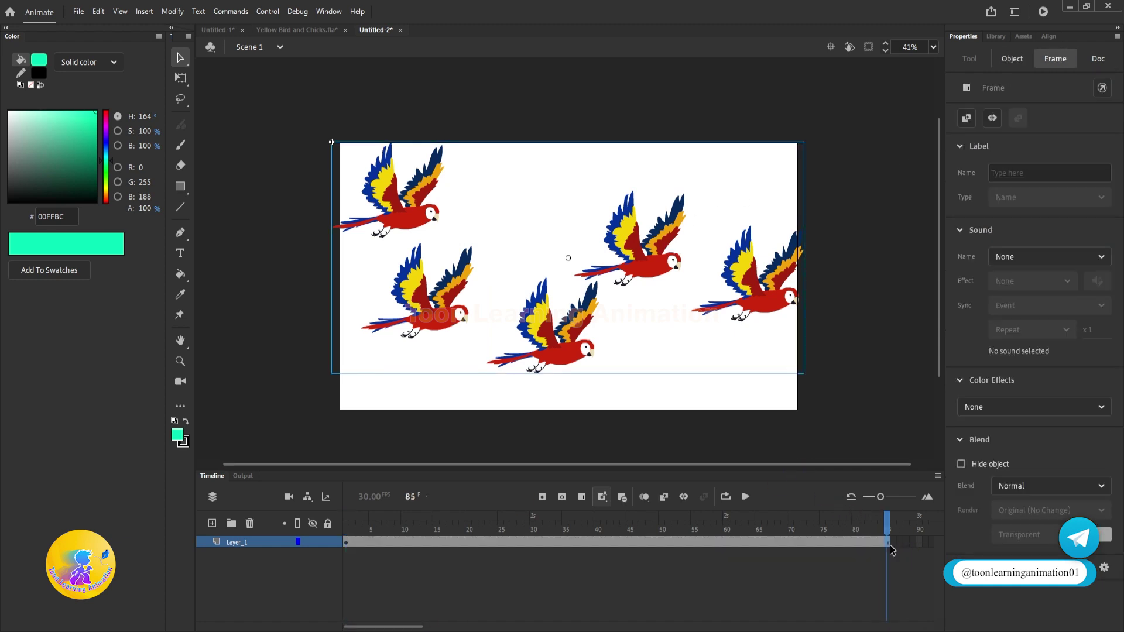
left_click_drag(887, 524, 344, 515)
key("Return")
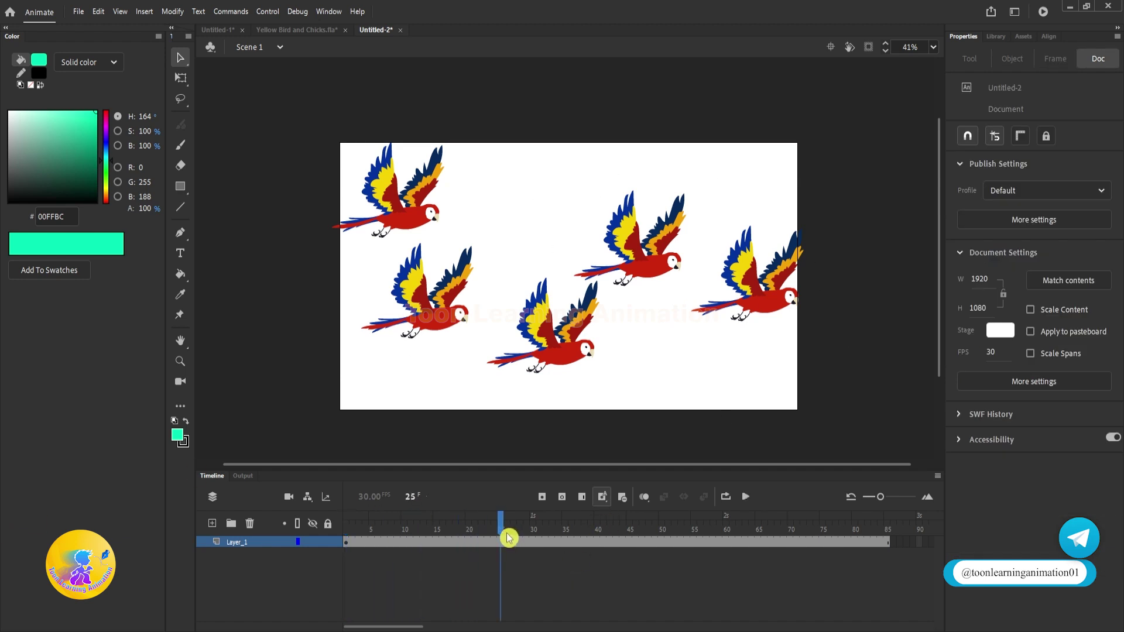
left_click_drag(502, 526, 344, 528)
Inside the Parrots symbol, extend the layer to frame 16 to match the Red Parrot flight cycle and play it back.
double_click(562, 346)
double_click(562, 347)
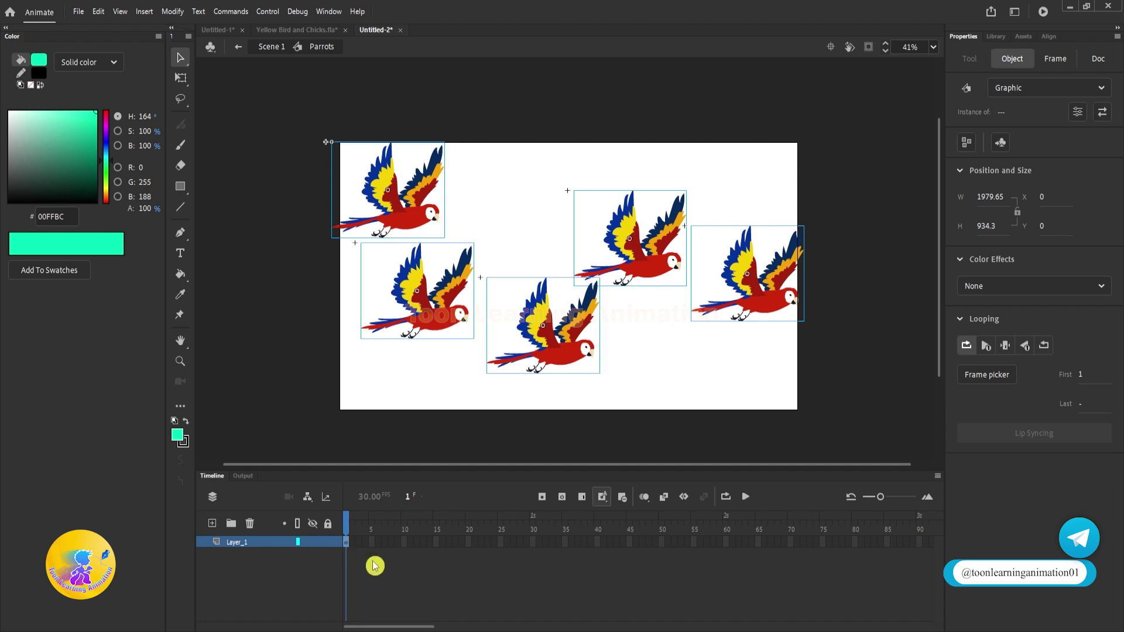
left_click(698, 384)
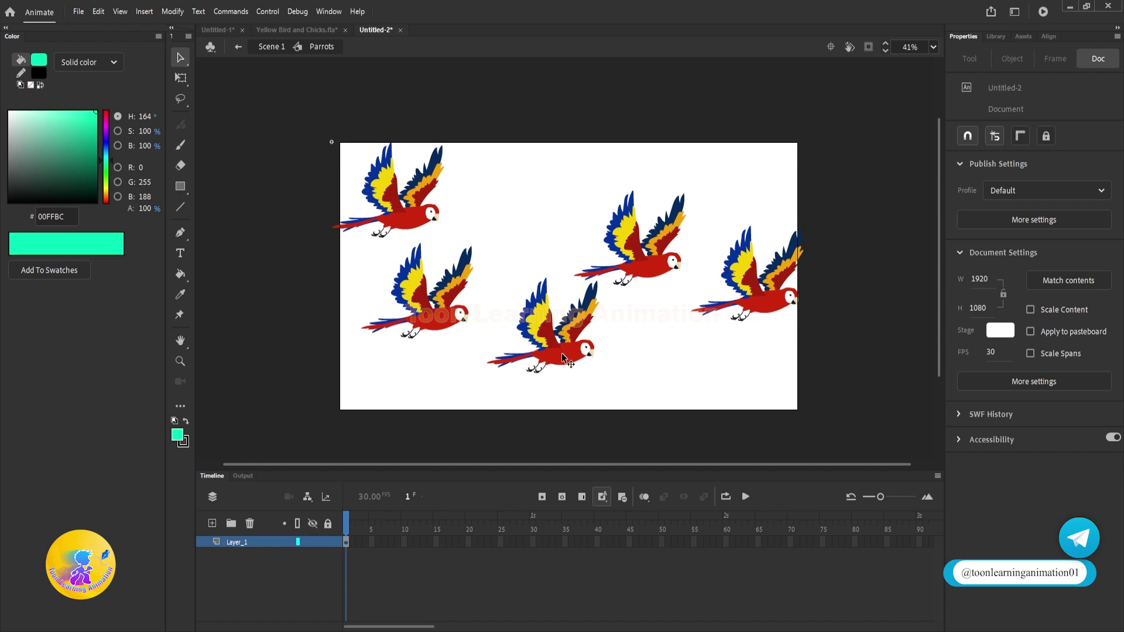
double_click(563, 358)
left_click(442, 520)
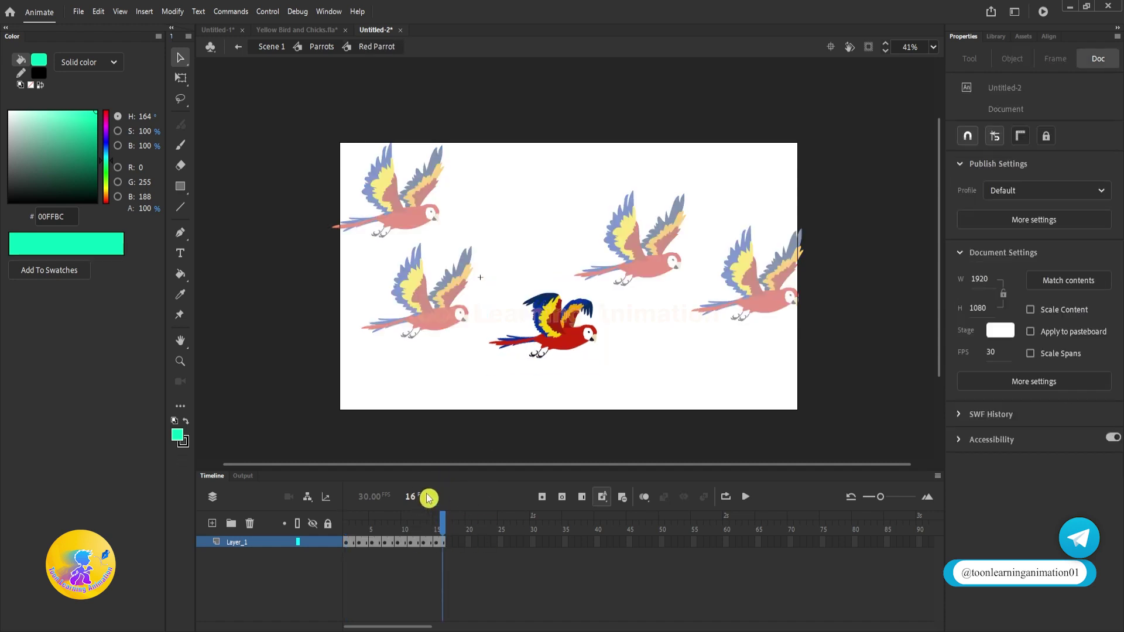
double_click(689, 360)
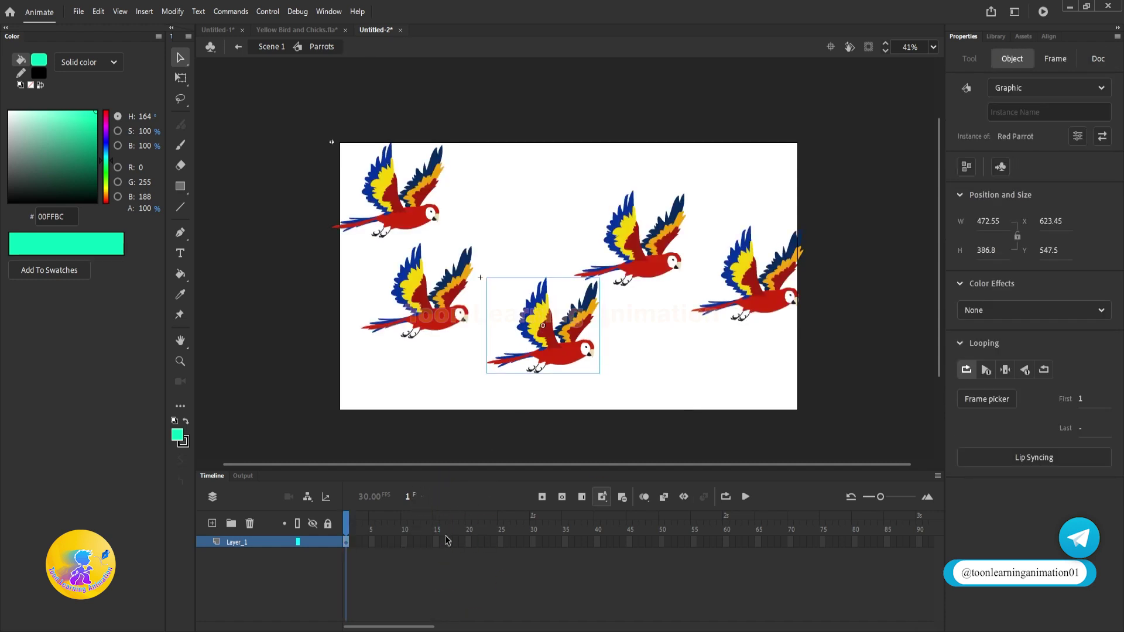
left_click(447, 569)
left_click(444, 524)
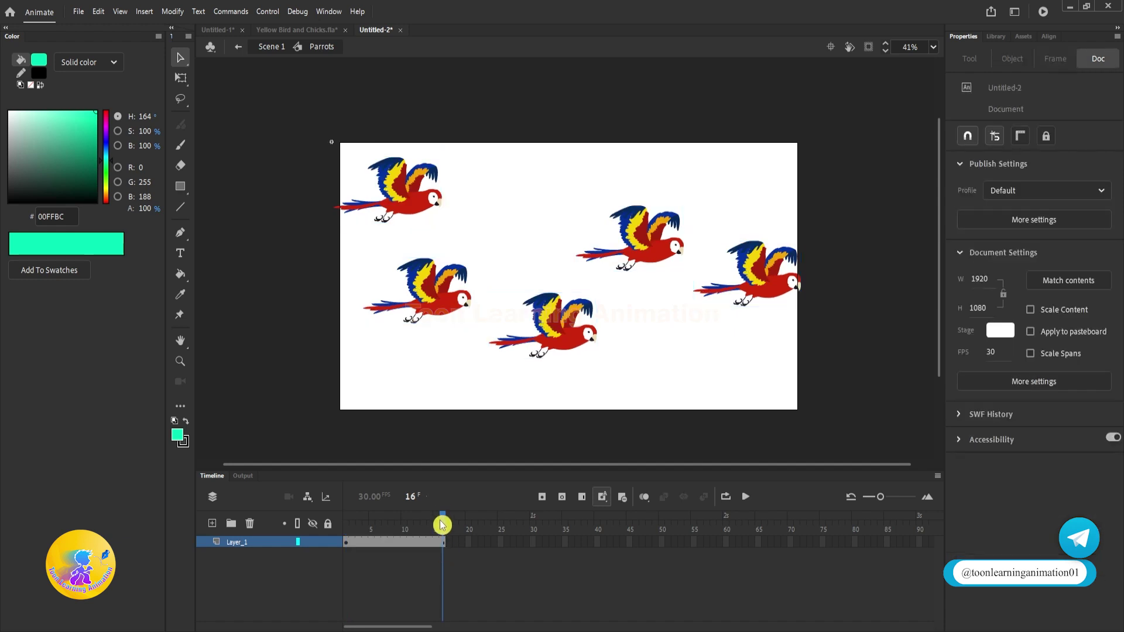
key("Return")
key("Return")
left_click_drag(424, 517, 354, 518)
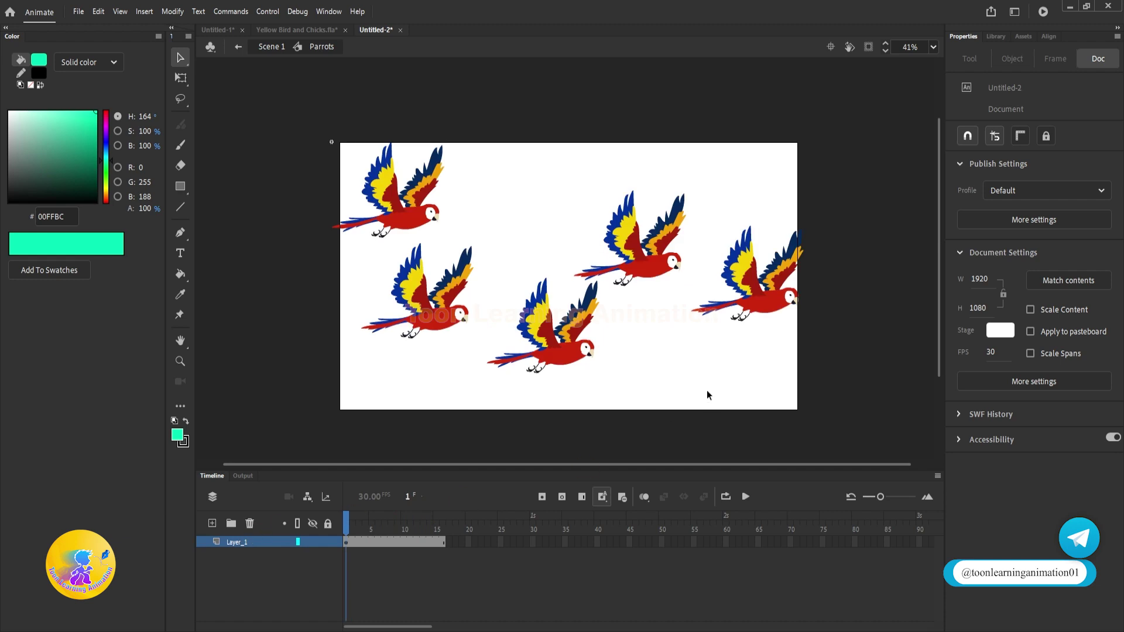
Distribute all five parrots inside the Parrots symbol to separate layers.
key("ctrl+a")
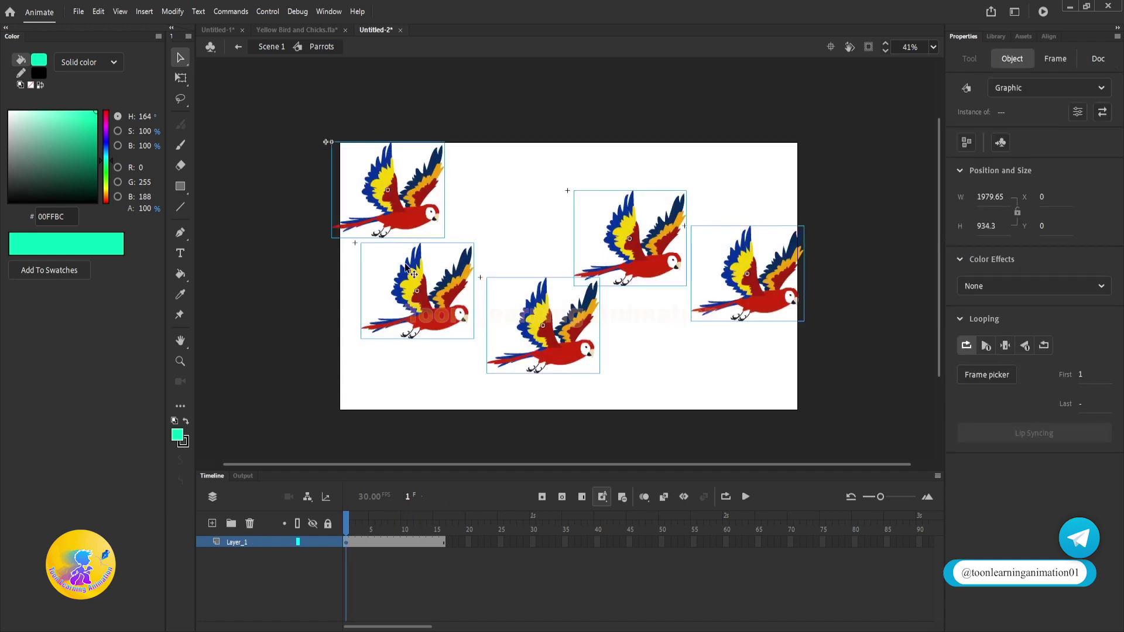
right_click(574, 346)
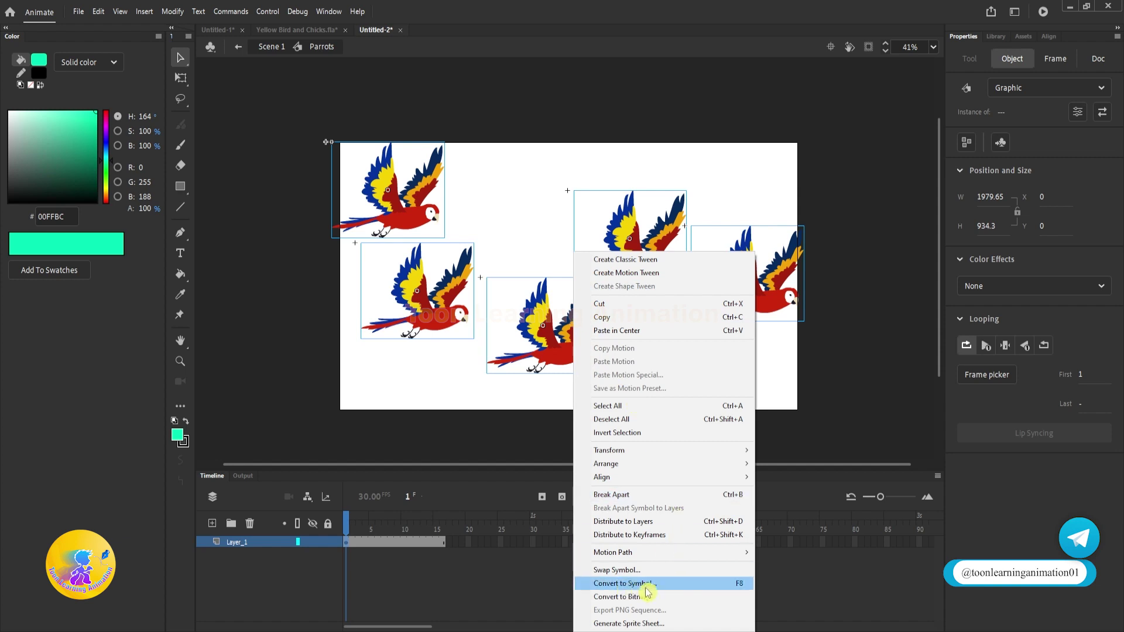
left_click(621, 521)
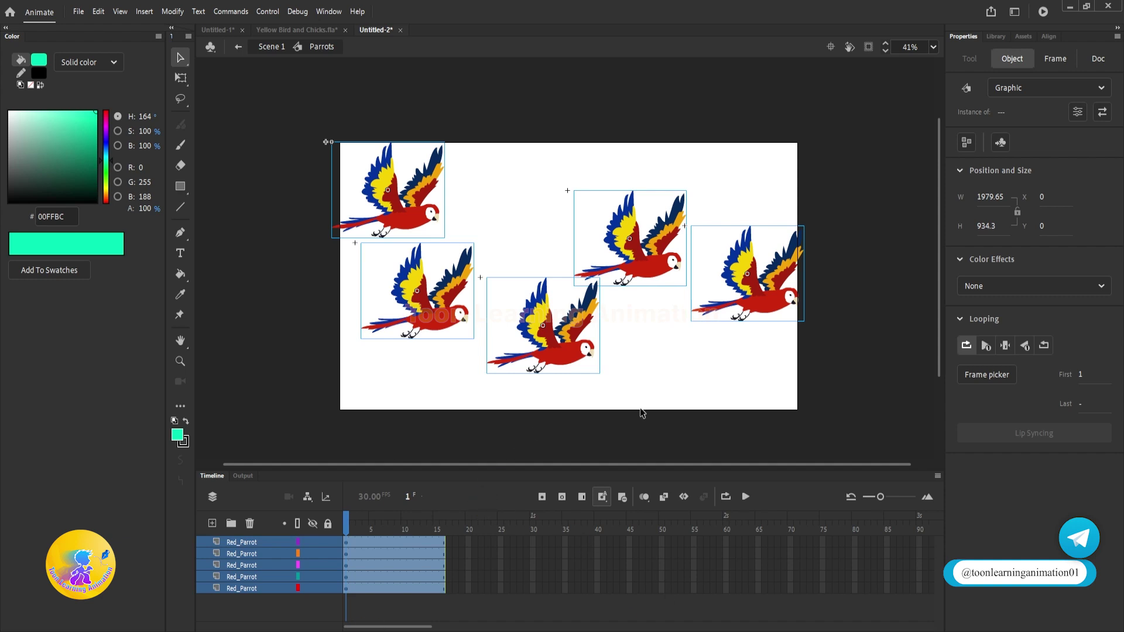
left_click(504, 301)
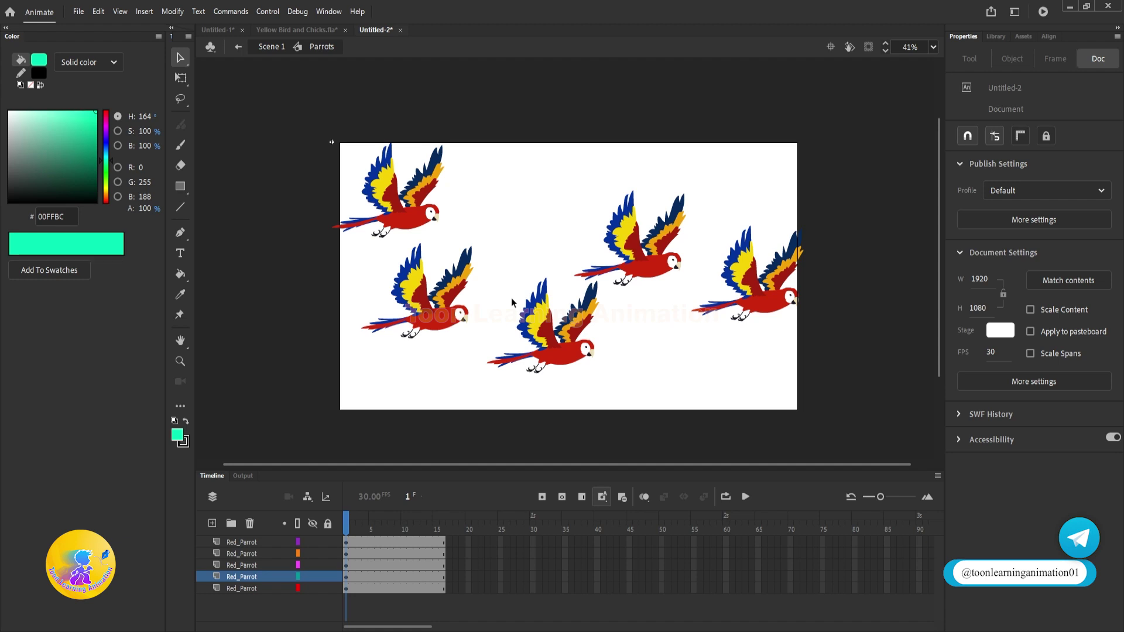
Stagger the wing cycles by changing the looping first frame of the upper middle parrot, the lower middle one to 15 and the lower left one to 4.
left_click(777, 302)
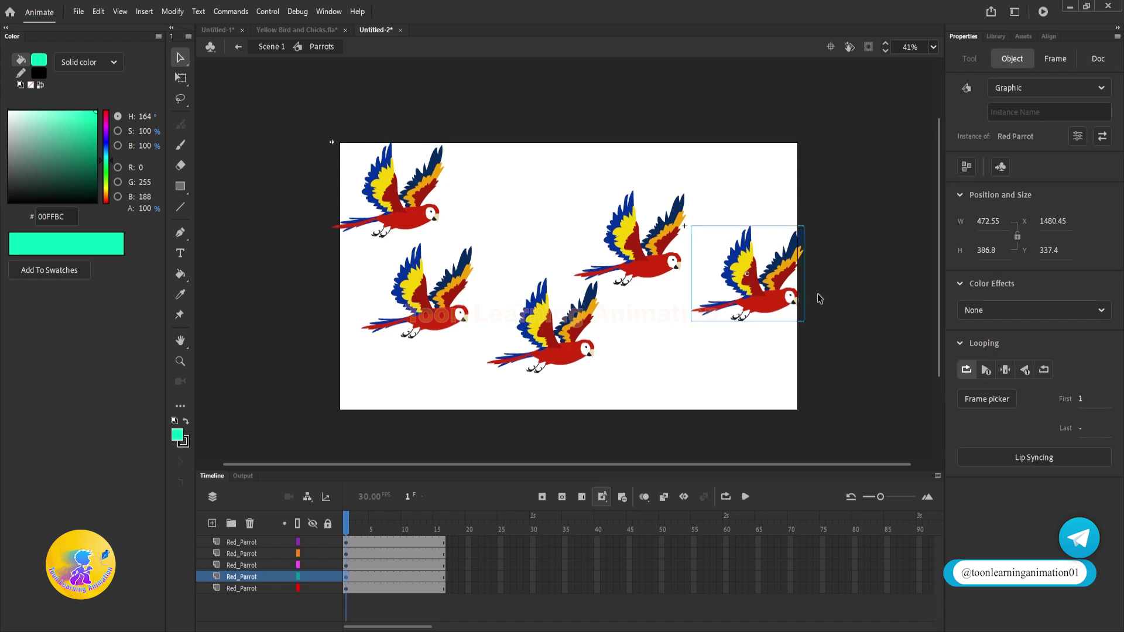
left_click(603, 252)
left_click_drag(1081, 399, 1096, 428)
left_click(555, 359)
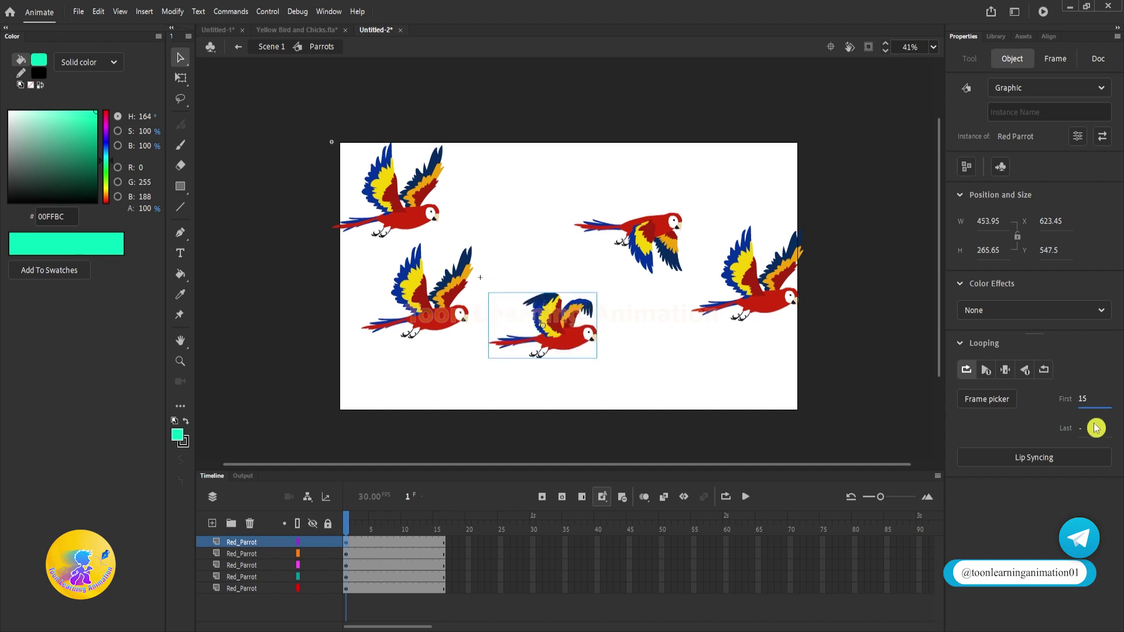
left_click(459, 319)
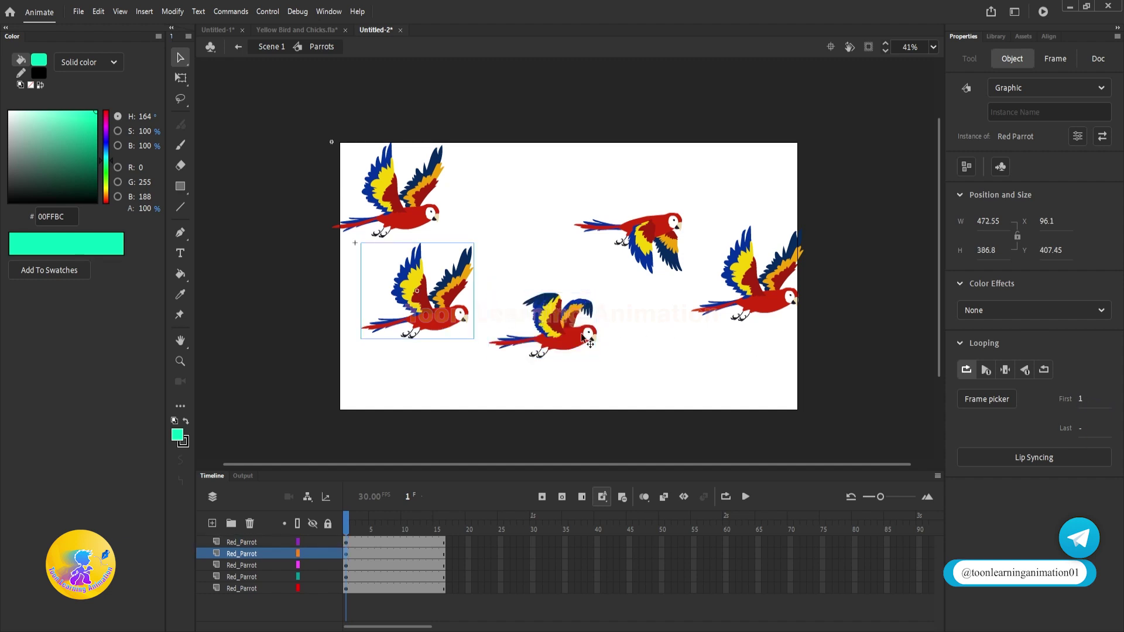
left_click_drag(1082, 399, 1088, 406)
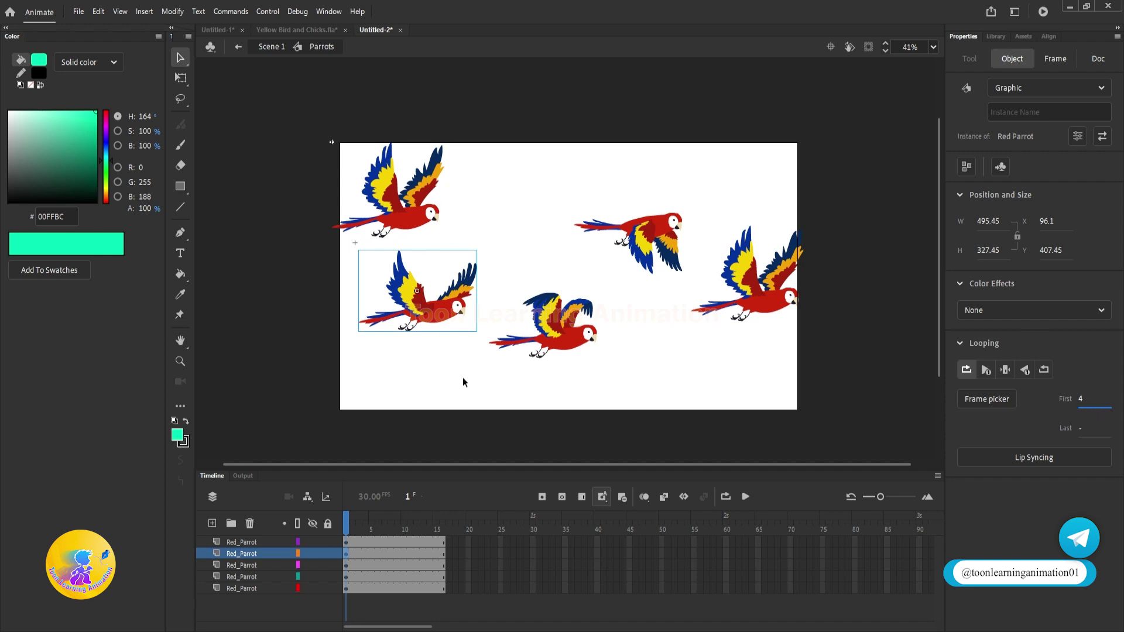
Play the staggered flock and compare its poses at frames 1 and 16.
left_click(462, 358)
key("Return")
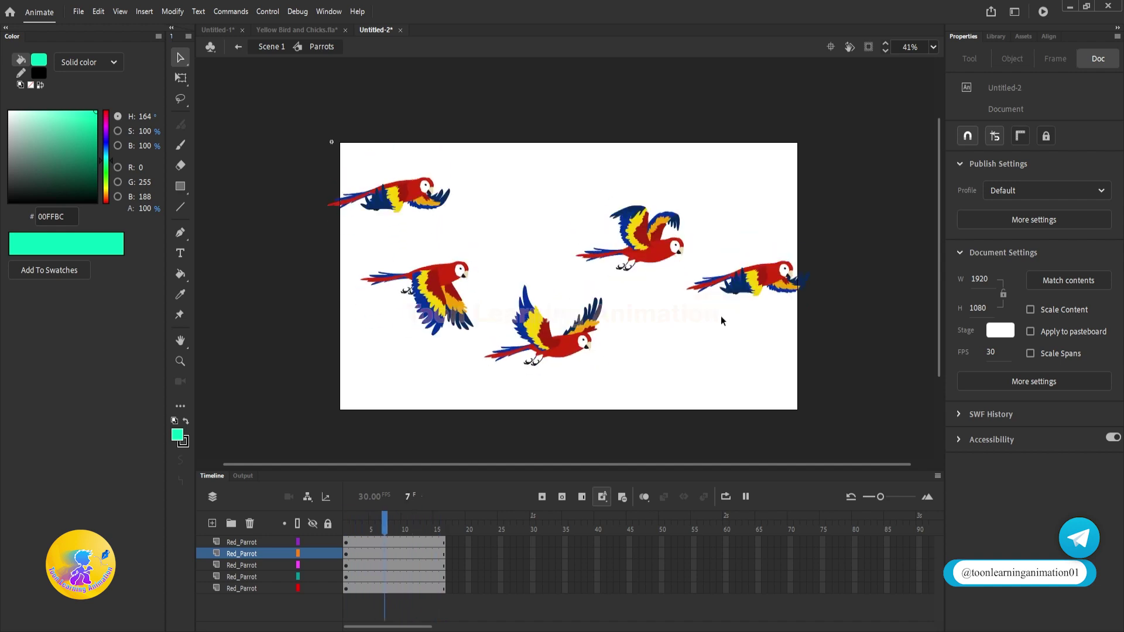
left_click(346, 554)
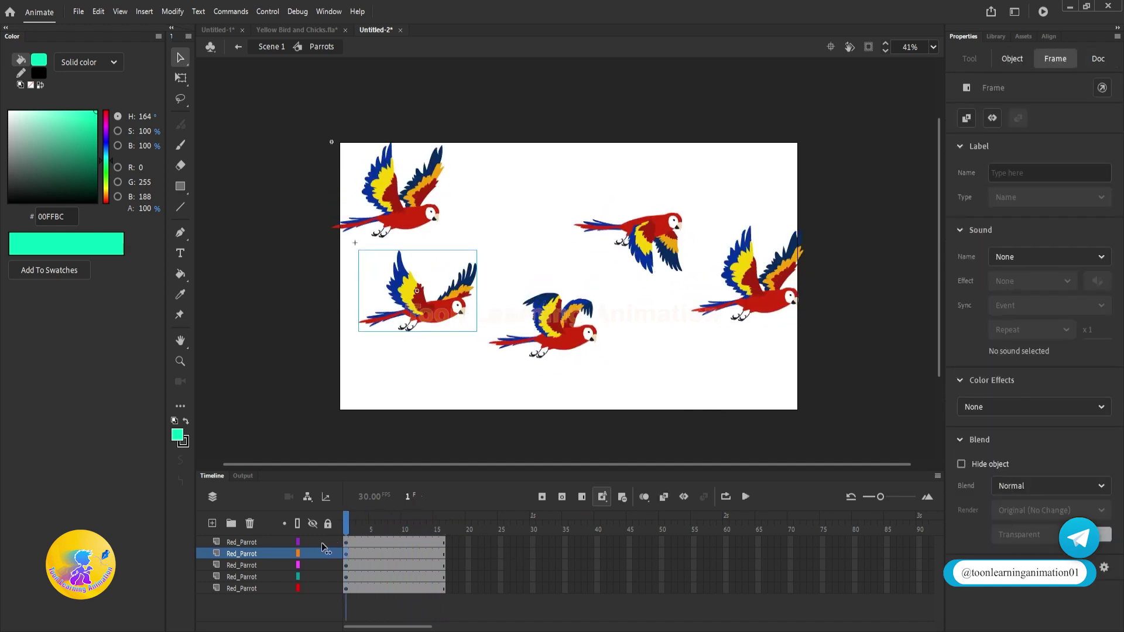
left_click(443, 528)
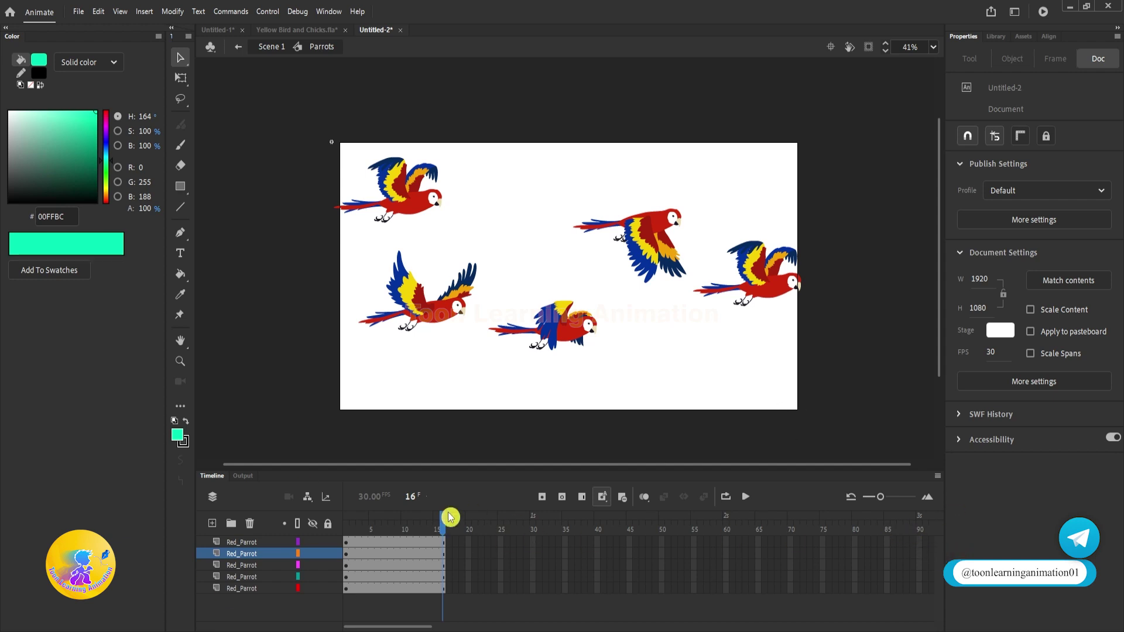
Select the frames of all five parrot layers and extend them to frame 80.
left_click_drag(444, 542, 297, 629)
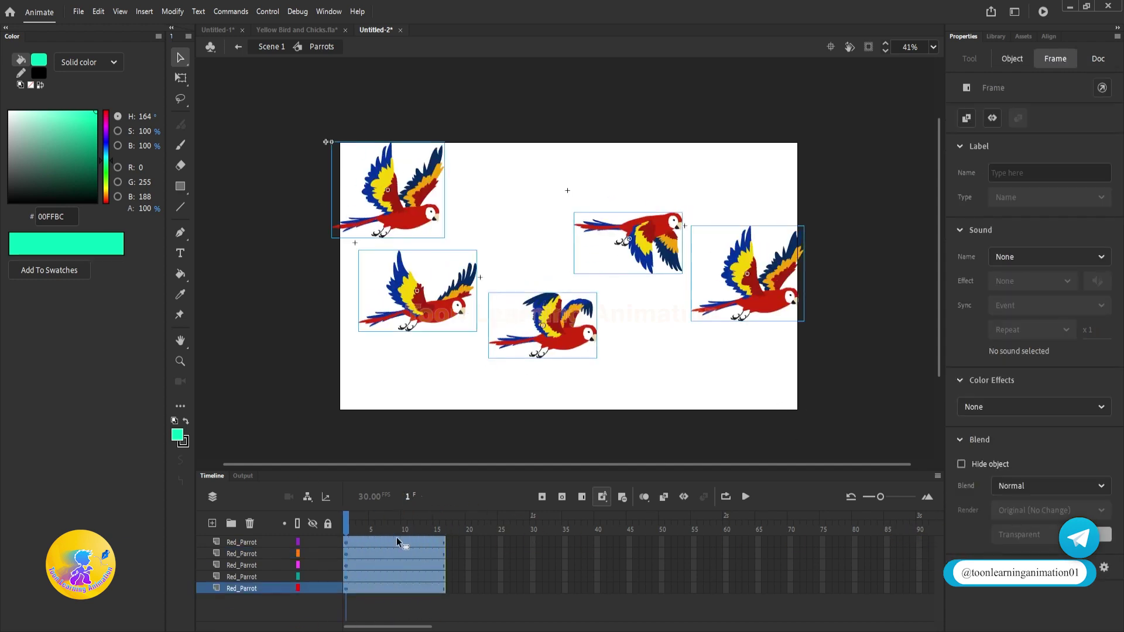
key("F5")
key("F5")
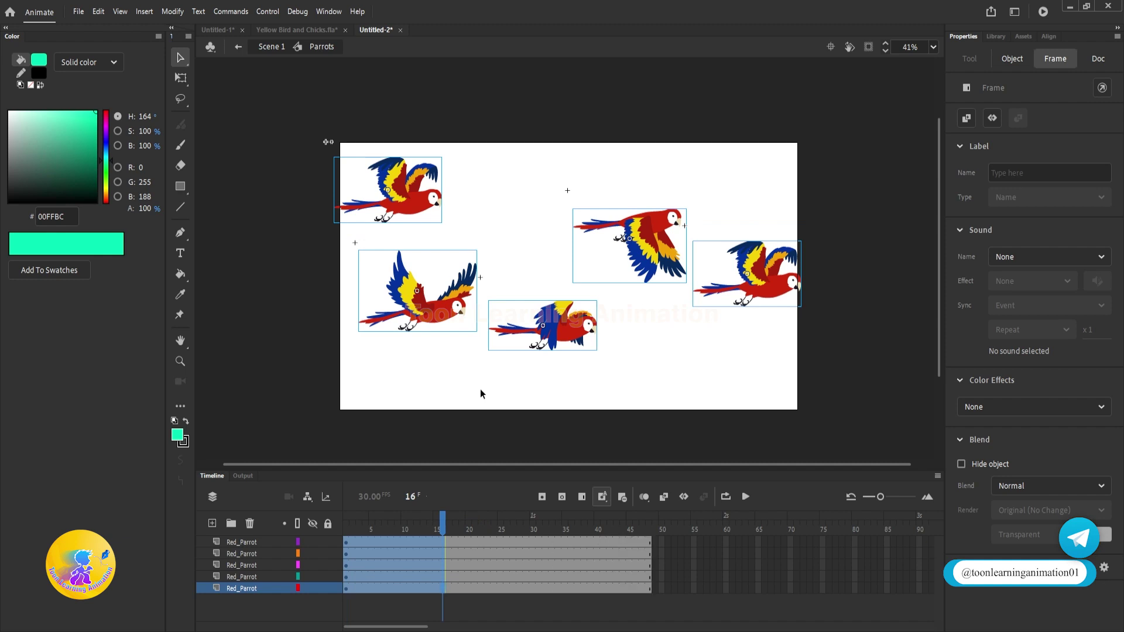
key("F5")
key("F5")
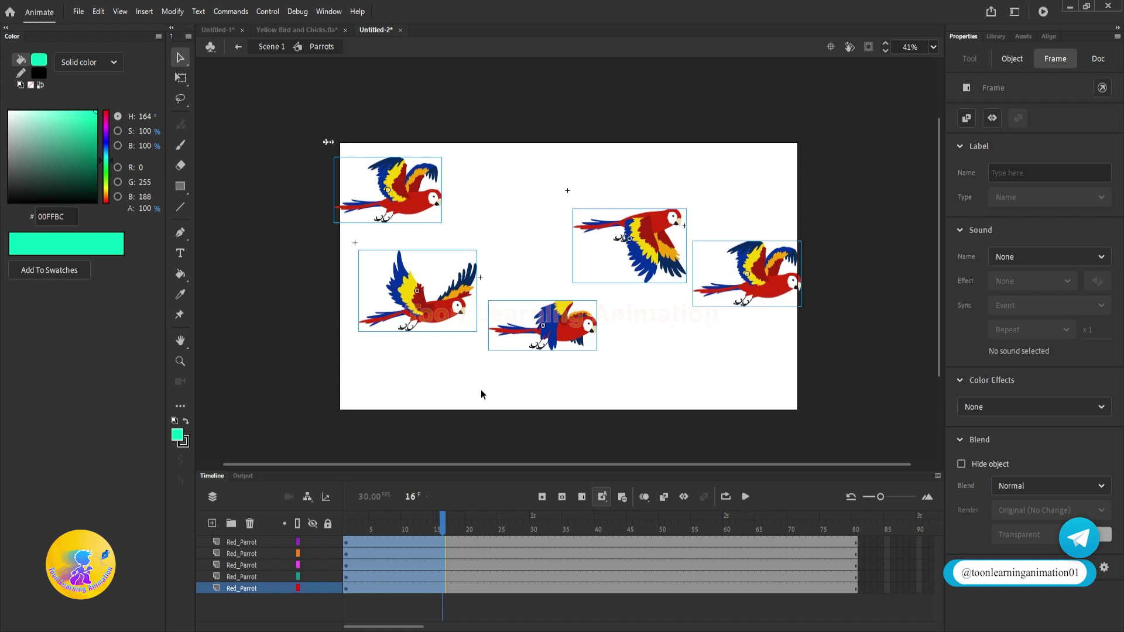
Insert keyframes at frame 80 on all five parrot layers and deselect the parrots.
left_click(858, 529)
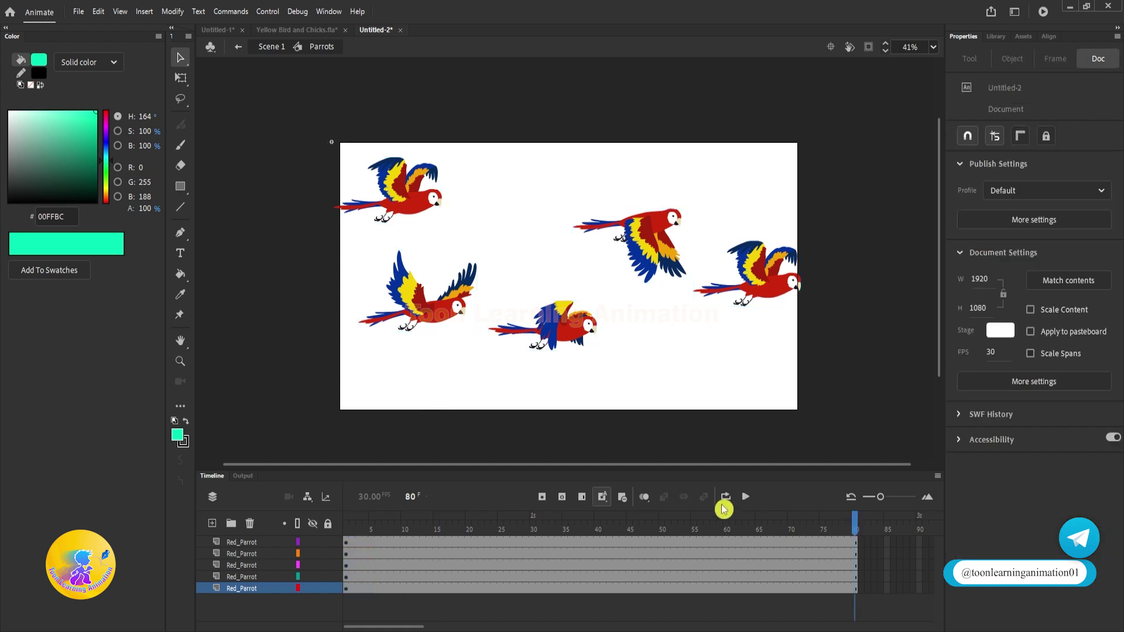
left_click(858, 530)
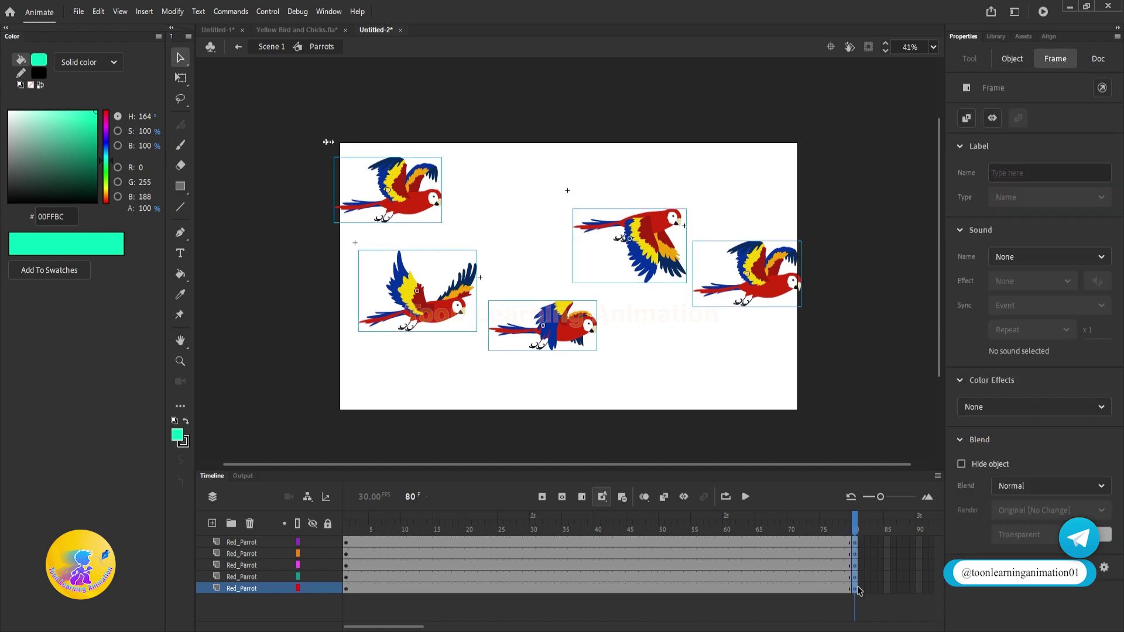
left_click(703, 323)
Reposition all five parrots at frame 80, shifting the upper-left and lower-middle ones forward and the lower-left one back past the stage edge.
left_click_drag(656, 253, 640, 267)
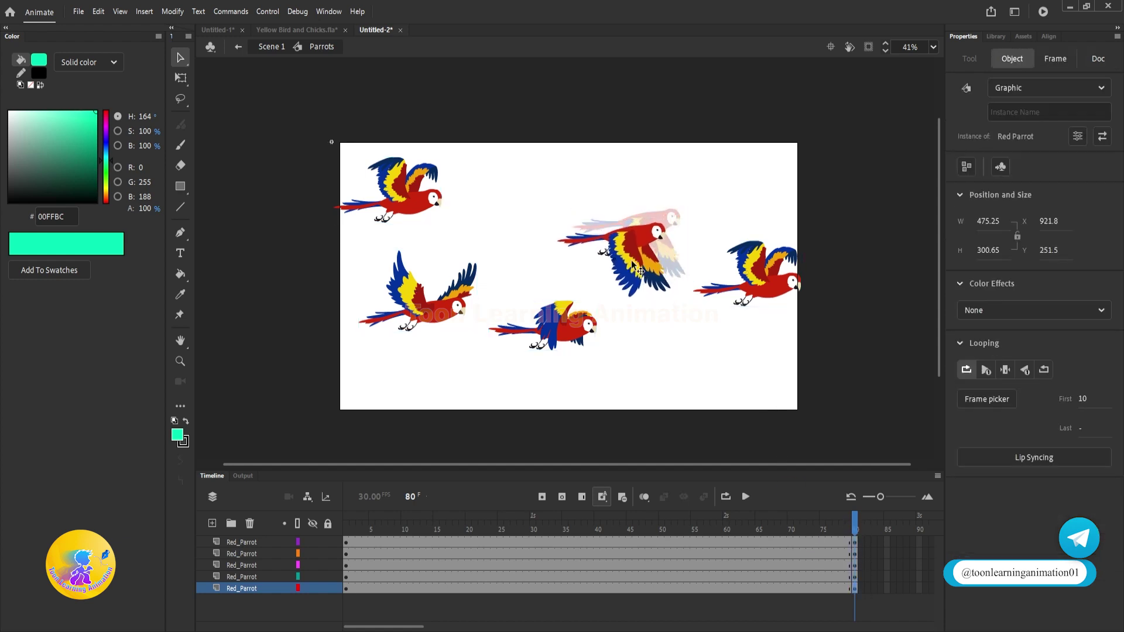
left_click_drag(547, 331, 620, 331)
left_click_drag(444, 187, 485, 188)
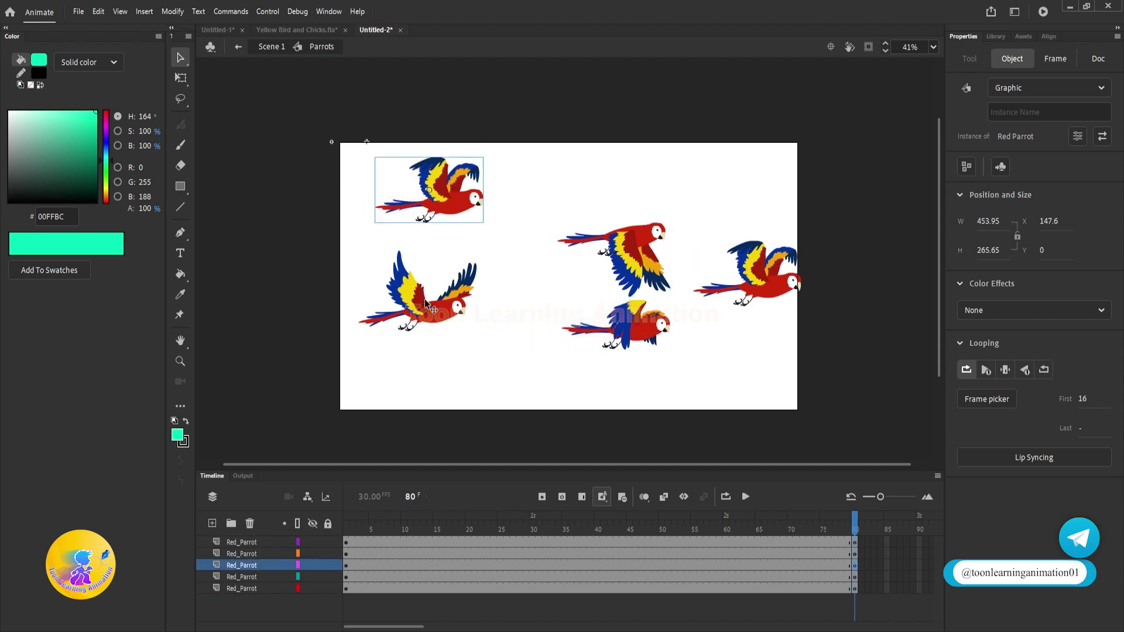
left_click_drag(431, 306, 359, 283)
left_click_drag(805, 266, 820, 231)
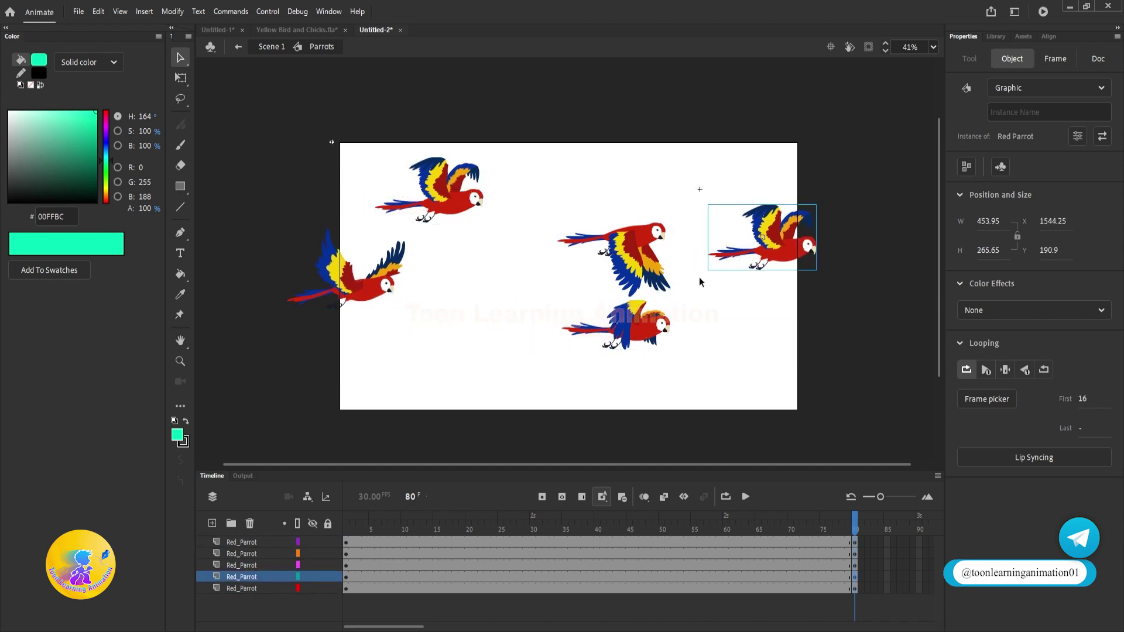
left_click_drag(634, 272, 606, 263)
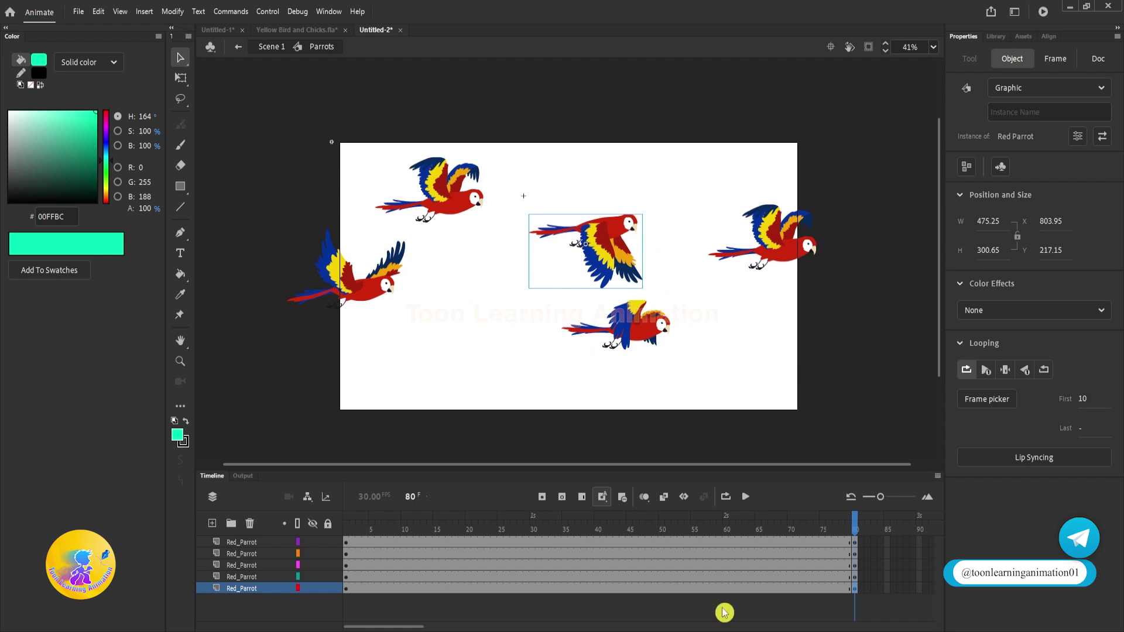
Create classic tweens on all five layers between frames 1 and 80 and play the result.
left_click_drag(668, 547, 740, 609)
right_click(714, 577)
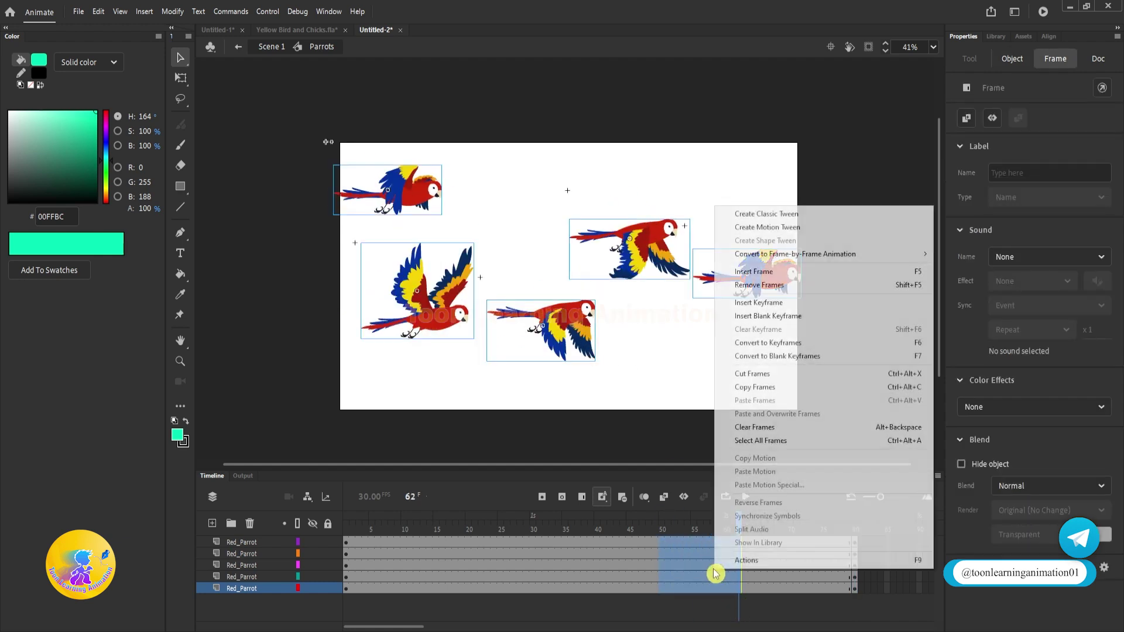
left_click(766, 214)
key("Return")
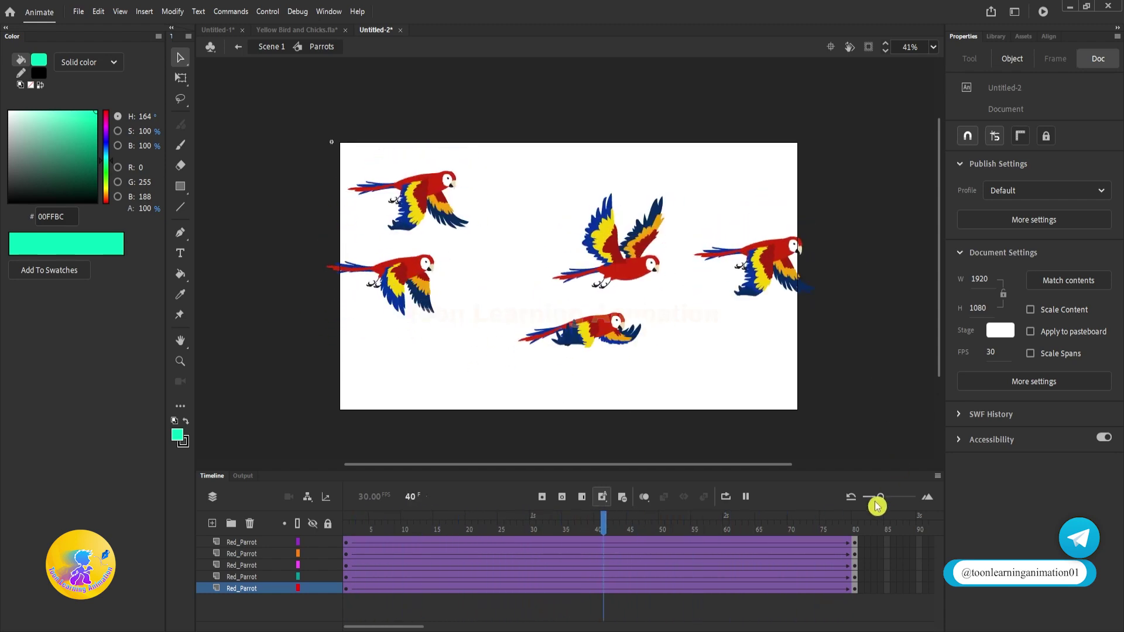
left_click(855, 531)
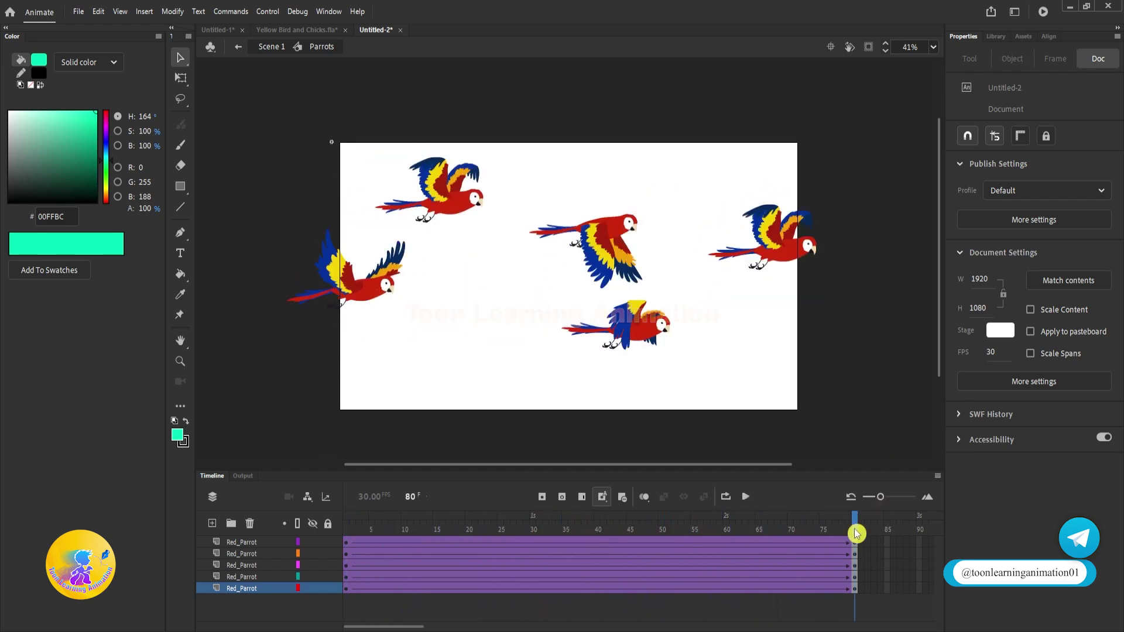
Copy the five layers' frame 1 keyframes to frame 160 and remove the classic tween from the copies.
left_click(347, 525)
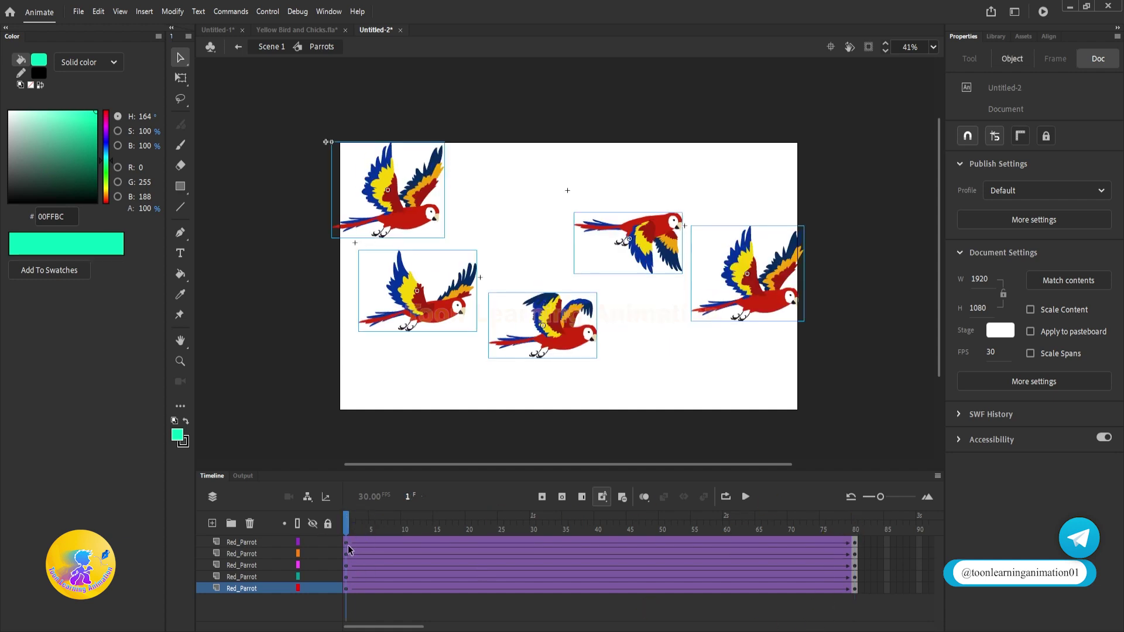
left_click_drag(349, 549, 347, 600)
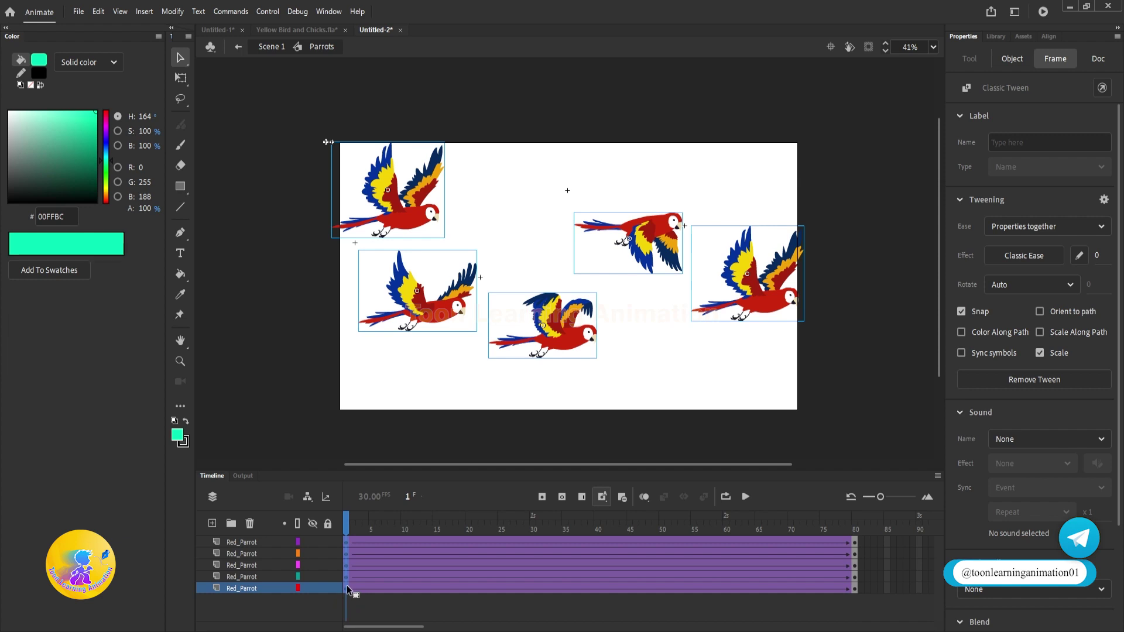
left_click(347, 587)
mouse_move(349, 543)
left_mouse_down()
mouse_move(346, 606)
mouse_move(901, 575)
mouse_move(414, 533)
mouse_move(899, 585)
mouse_move(1088, 587)
mouse_move(5, 561)
mouse_move(4, 572)
mouse_move(446, 526)
mouse_move(720, 572)
mouse_move(665, 562)
mouse_move(1123, 557)
mouse_move(574, 529)
mouse_move(564, 541)
left_mouse_up()
right_click(564, 541)
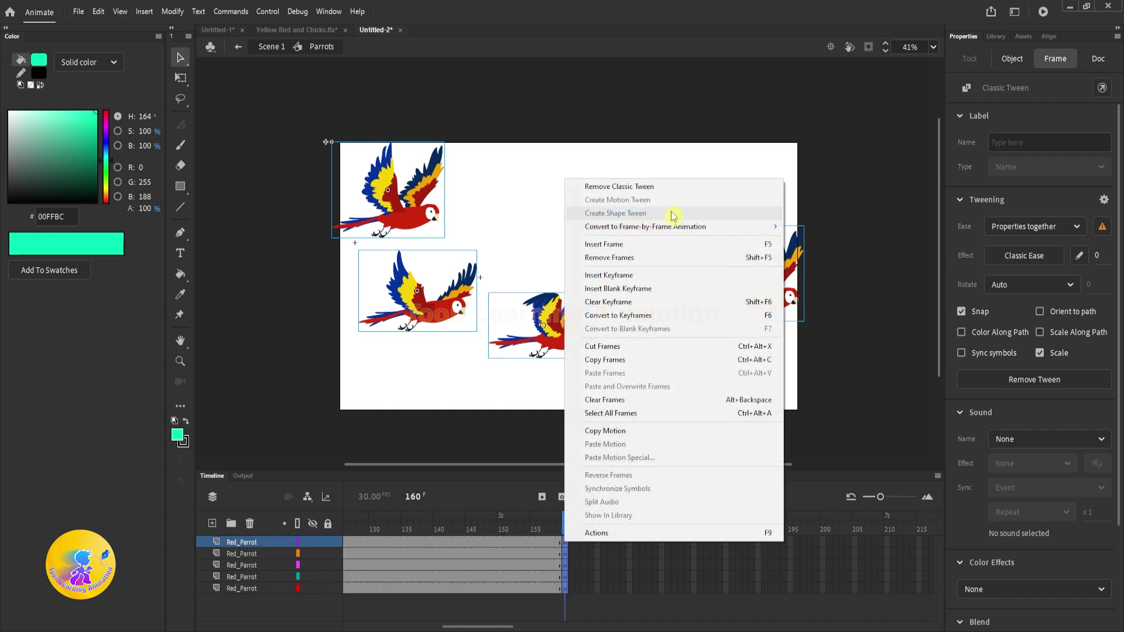
left_click(622, 189)
Create classic tweens on all five parrot layers between frames 80 and 160.
left_click_drag(557, 522, 2, 591)
left_click_drag(539, 544, 630, 588)
right_click(594, 574)
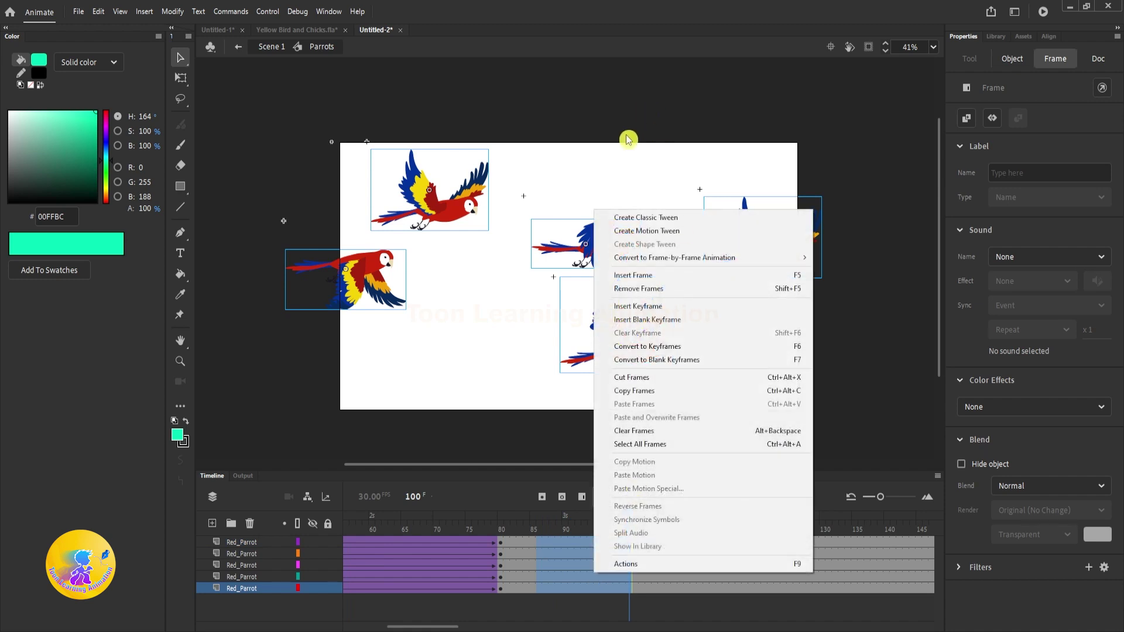
left_click(647, 218)
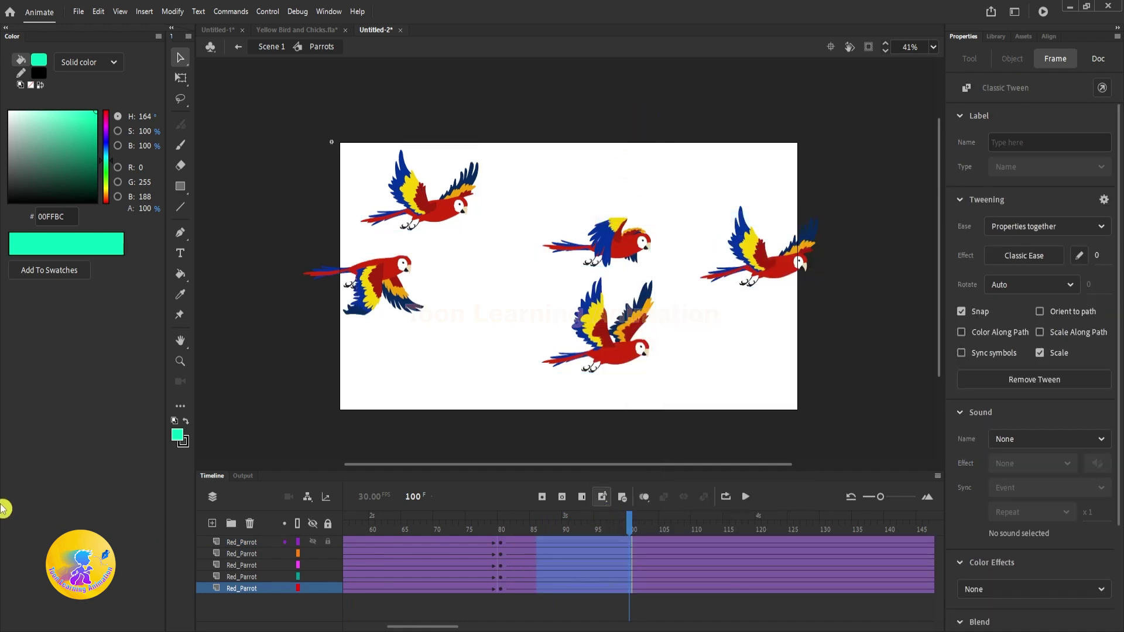
Play the tweened flock inside the Parrots symbol and again in Scene 1.
left_click(746, 496)
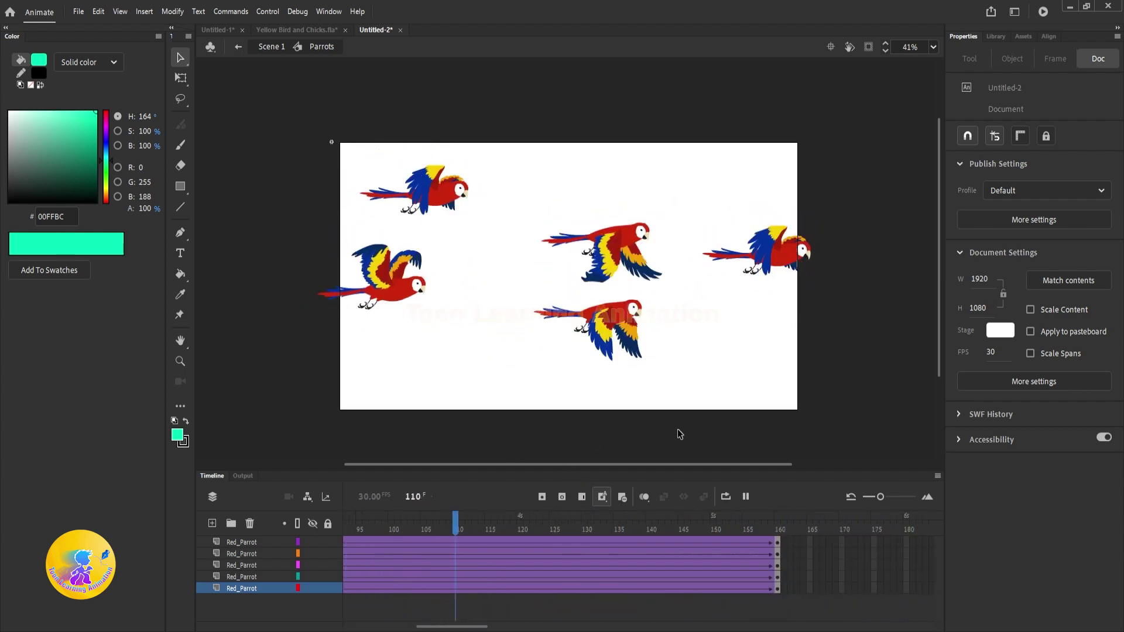
key("Return")
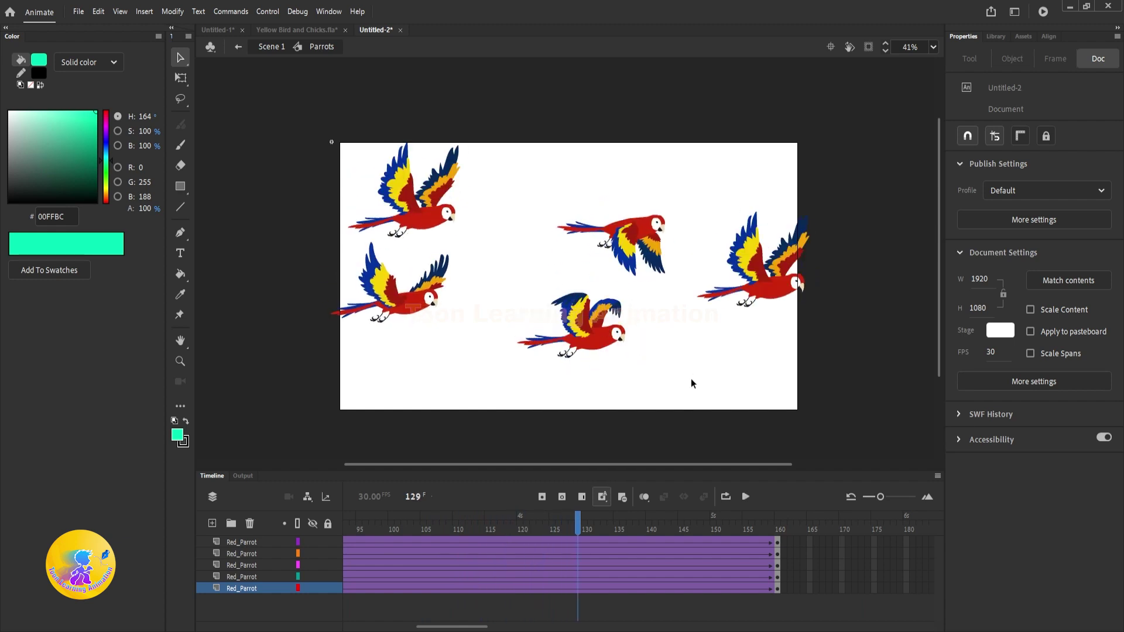
double_click(750, 385)
key("Return")
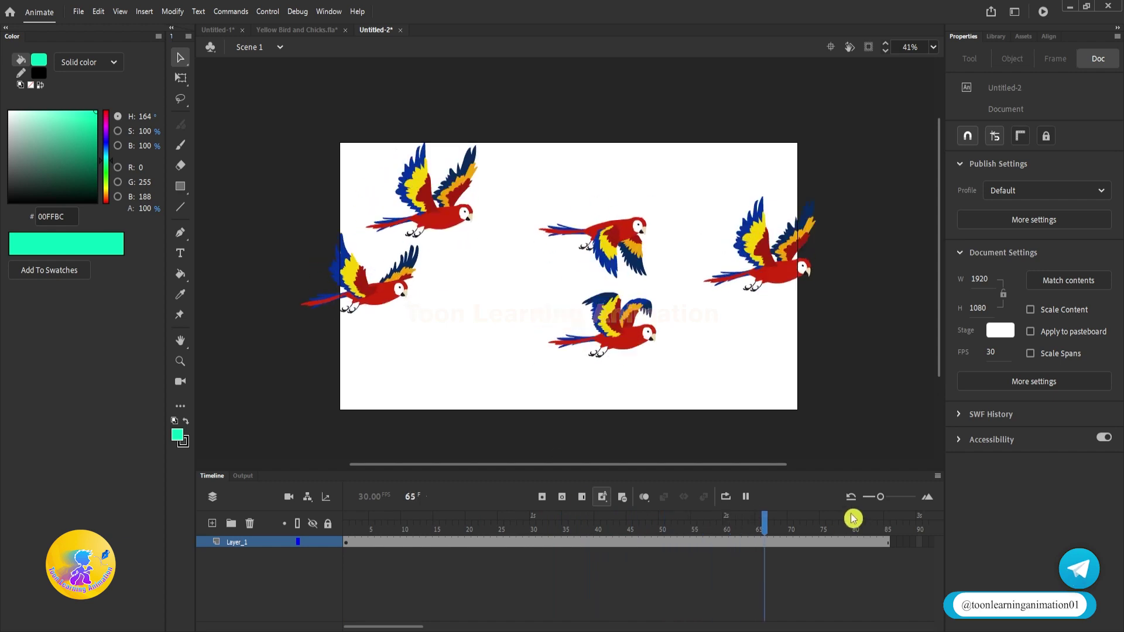
Move the parrot flock off the stage, beyond its lower-left corner, using Free Transform.
key("q")
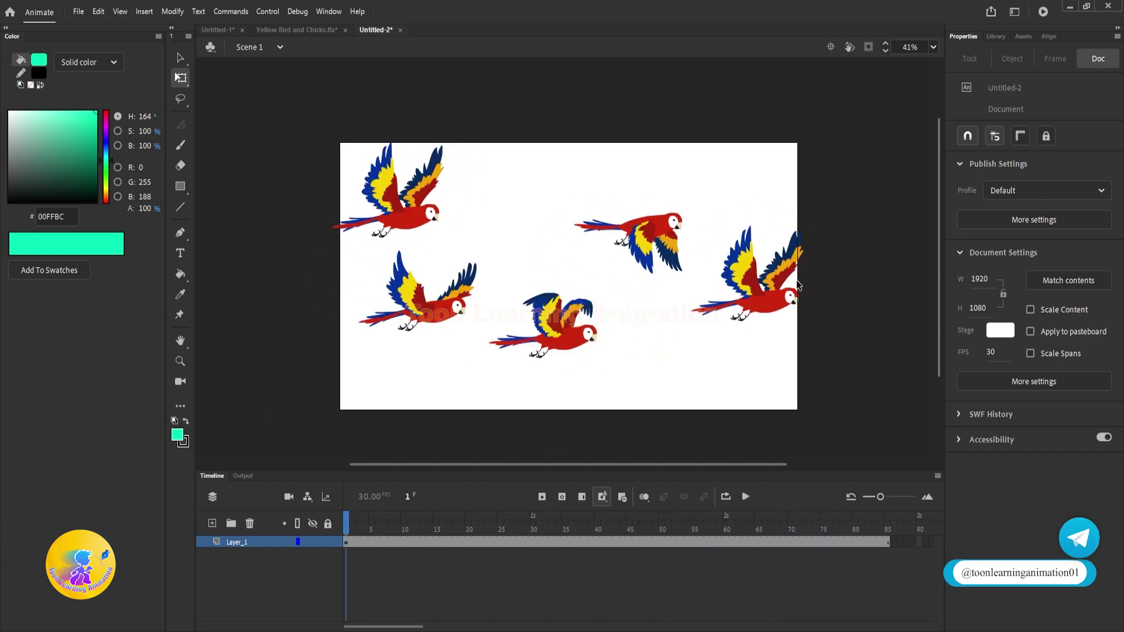
scroll(795, 281, "down", 2)
left_click_drag(706, 297, 416, 408)
left_click(726, 284)
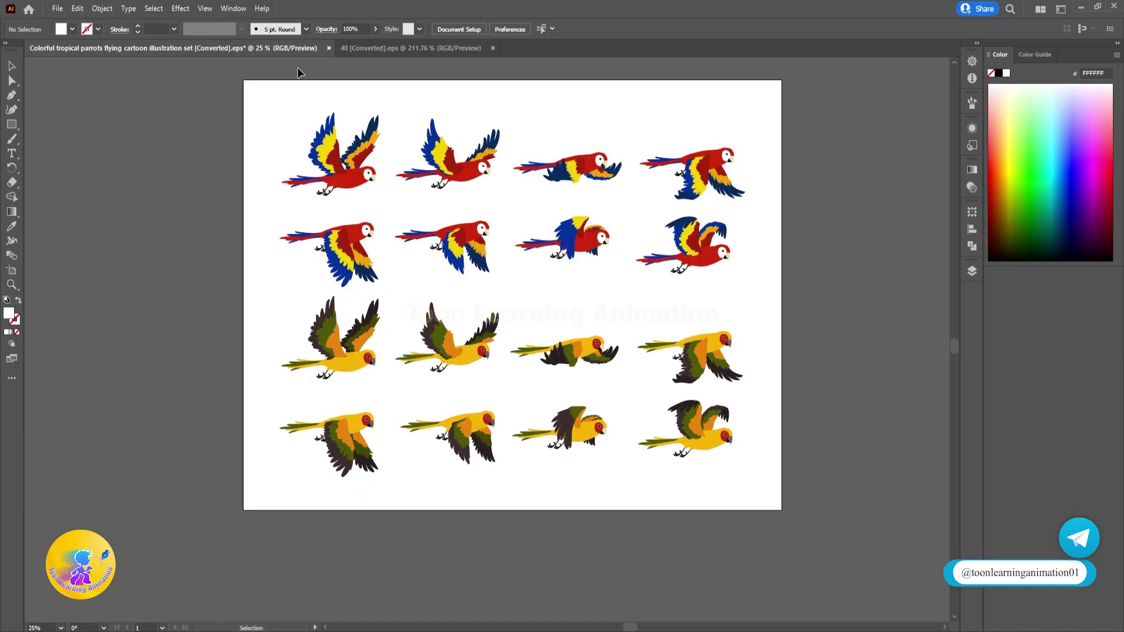
In Illustrator's 40 [Converted].eps, delete the background artwork behind the bluebird poses and check that a pose selects as one group.
left_click(384, 49)
left_click_drag(709, 270, 332, 301)
key("Delete")
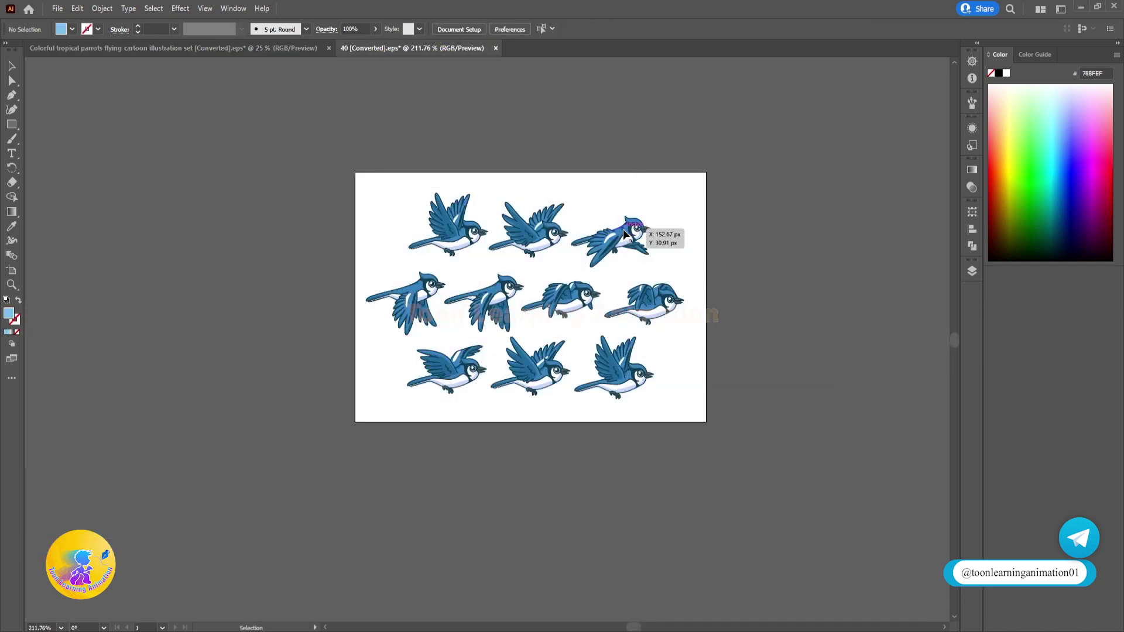
left_click(590, 233)
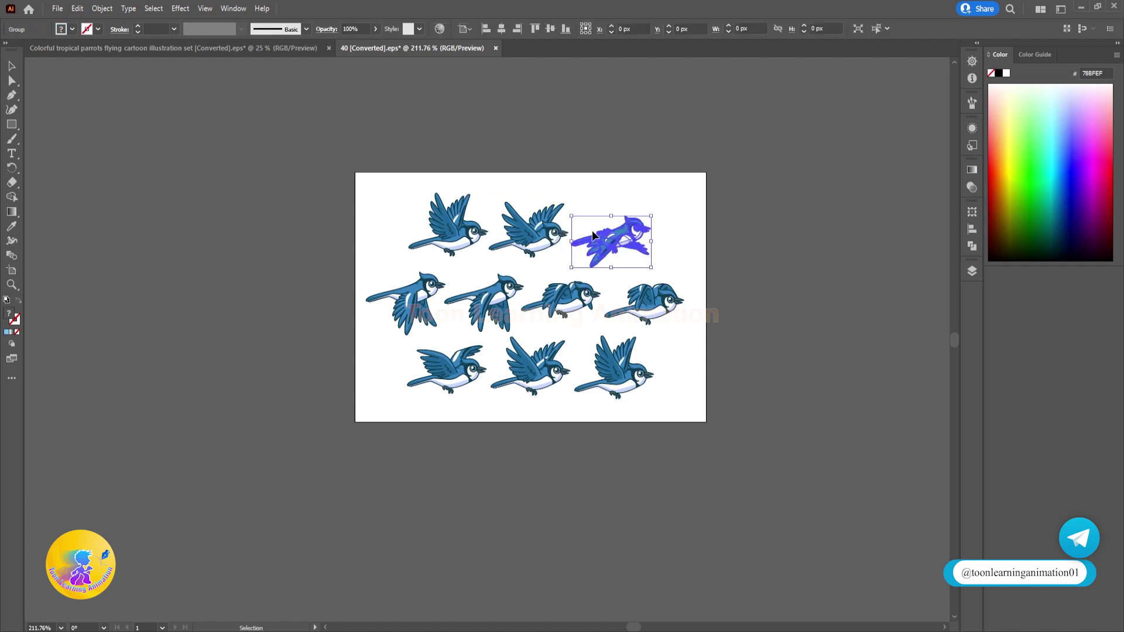
left_click(777, 275)
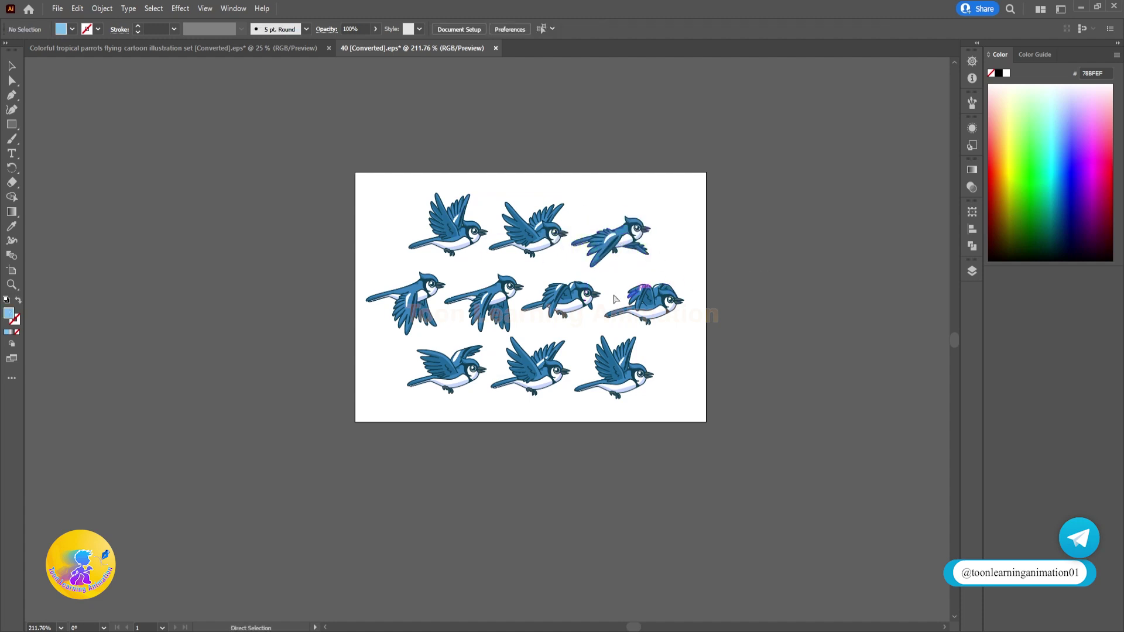
Copy all ten bluebird poses into Animate's Scene 1, pasting with AI file importer preferences, recommended import settings and maintained layers.
scroll(614, 297, "left", 1)
left_click_drag(781, 180, 203, 537)
left_click_drag(577, 310, 590, 580)
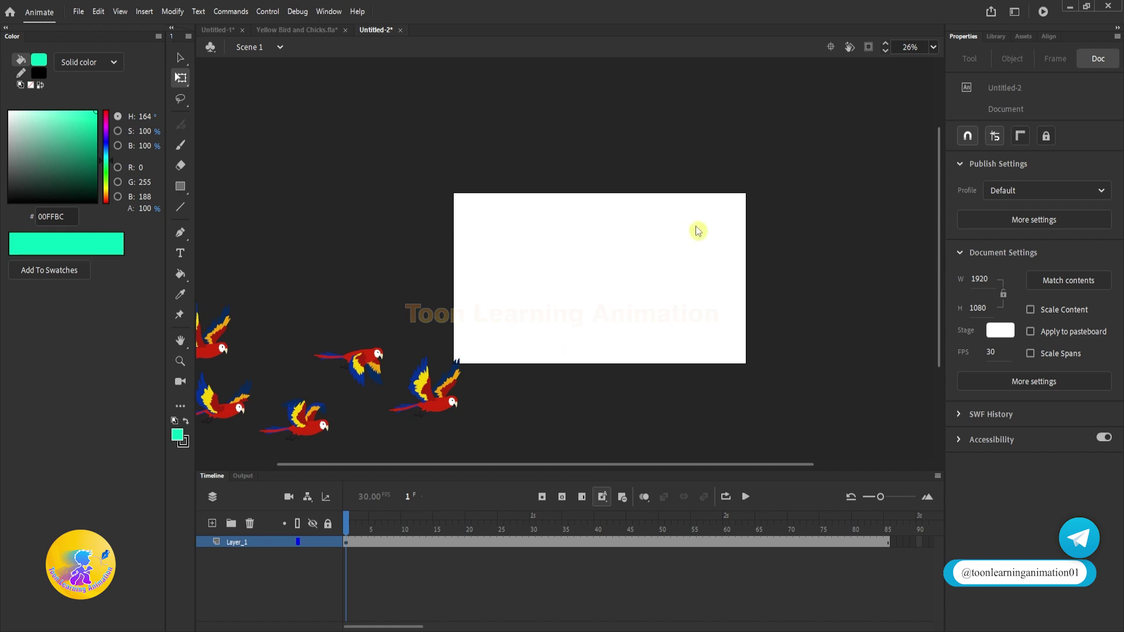
key("ctrl+v")
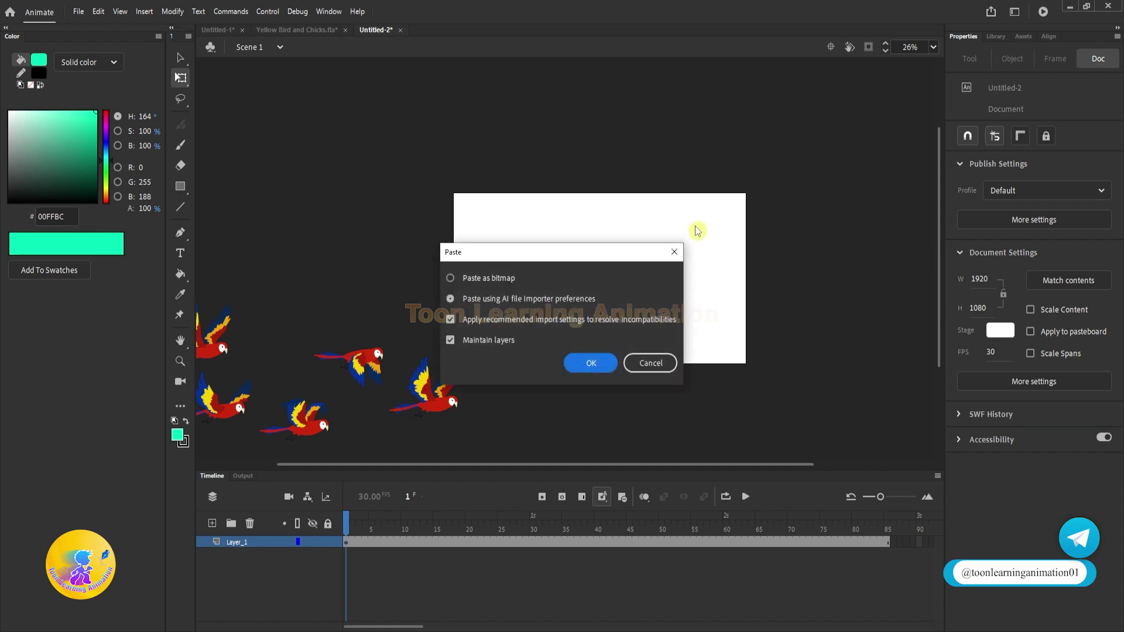
left_click(591, 364)
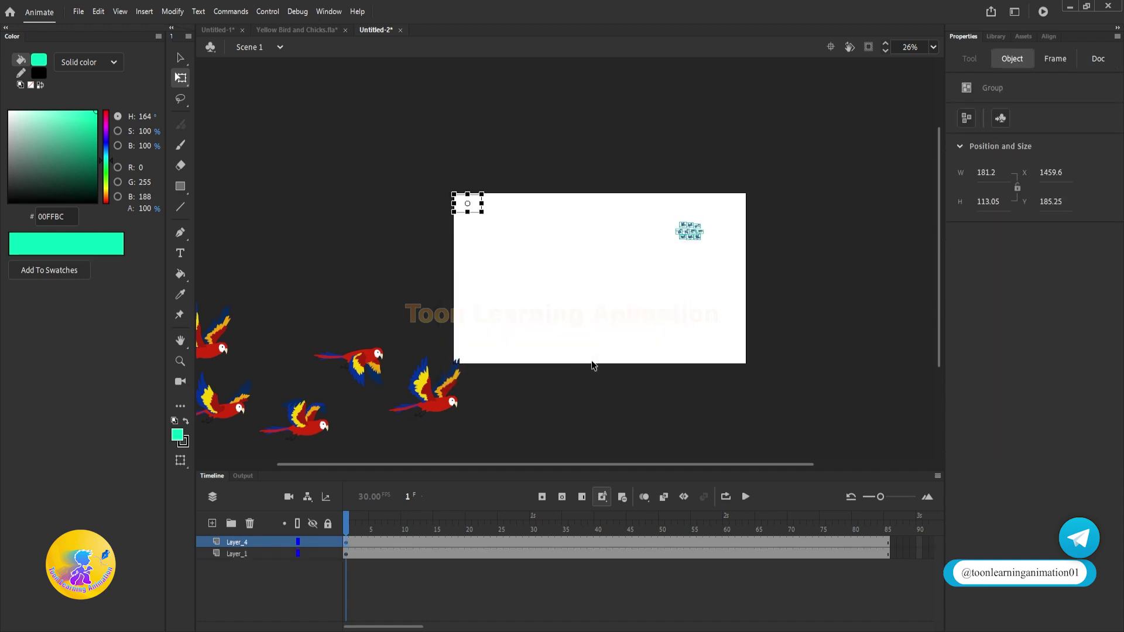
Scale the pasted bluebird poses to about 1095 by 683 px and place them over the stage.
left_click(641, 282)
left_click_drag(673, 166, 716, 266)
scroll(717, 258, "up", 4)
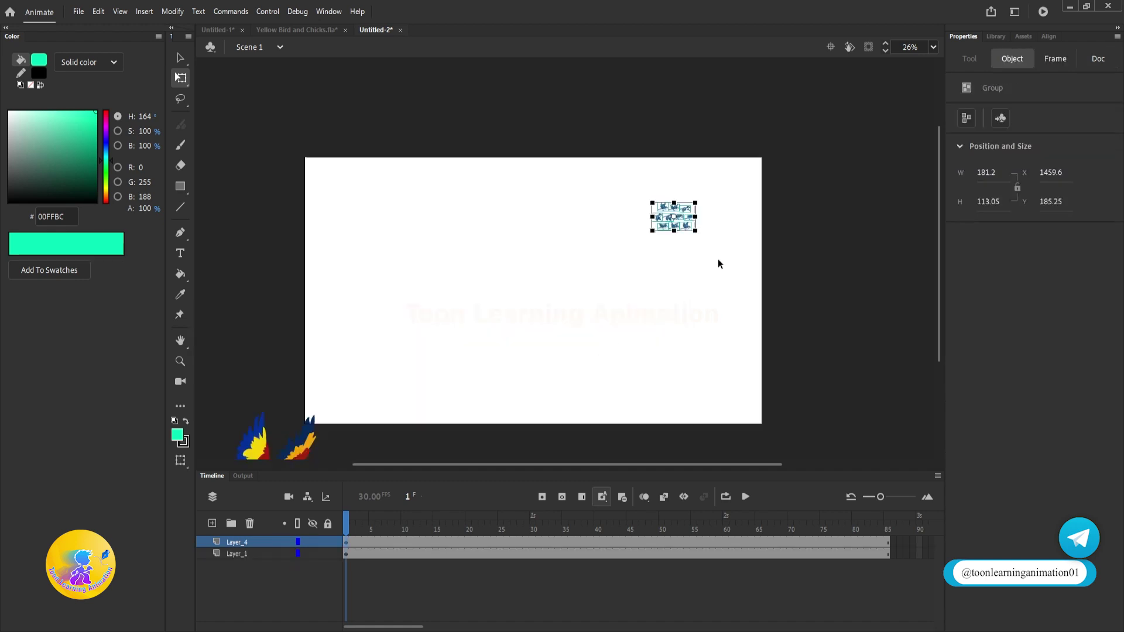
left_click_drag(647, 216, 690, 216)
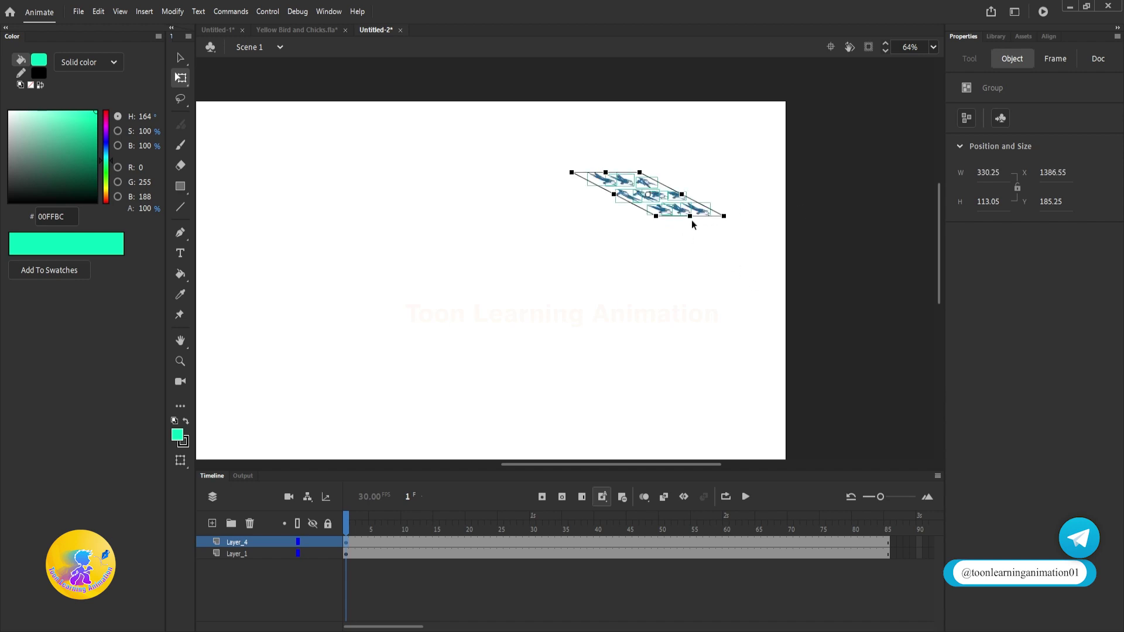
key("ctrl+z")
scroll(788, 231, "down", 2)
key("ctrl+z")
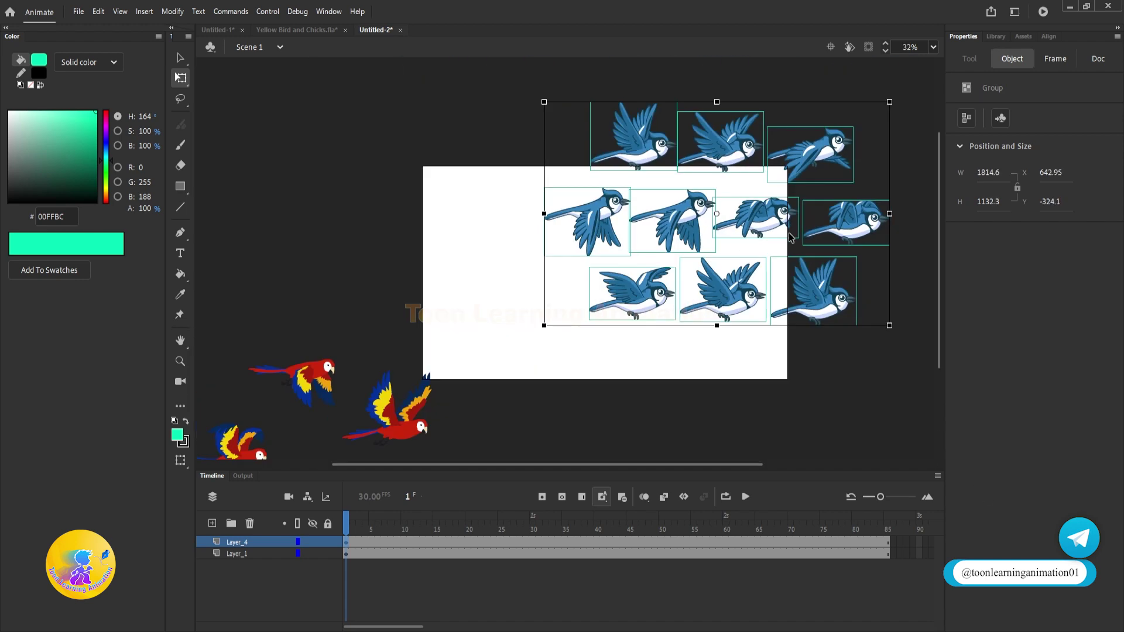
left_click_drag(820, 312, 705, 354)
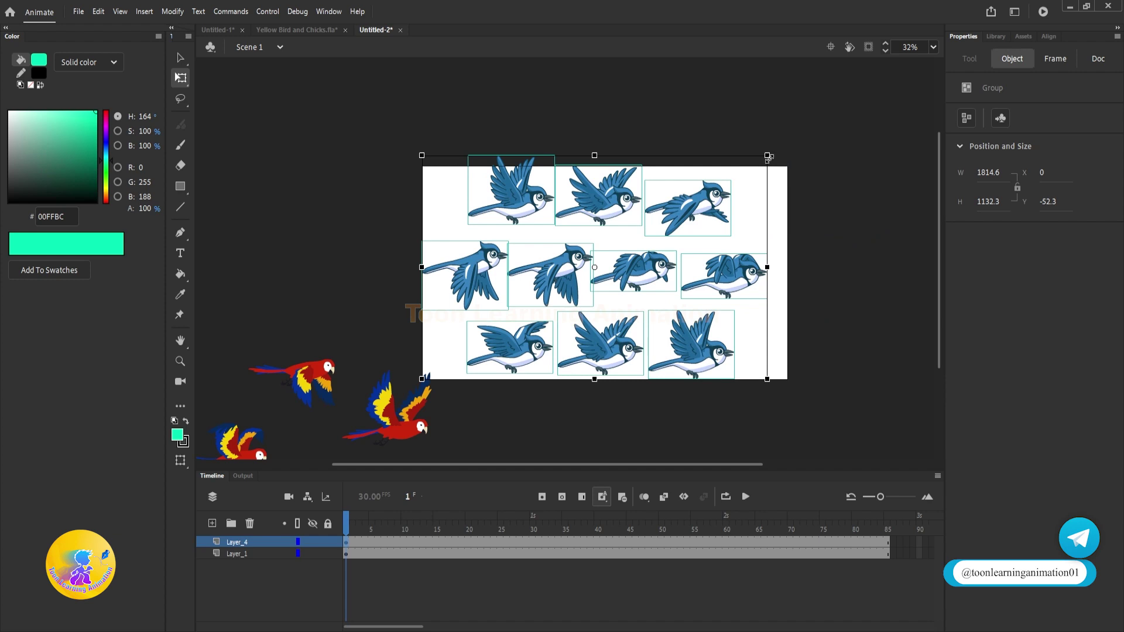
left_click_drag(743, 200, 741, 199)
Convert the bluebird poses to a graphic symbol named Birds and open it for editing.
right_click(623, 273)
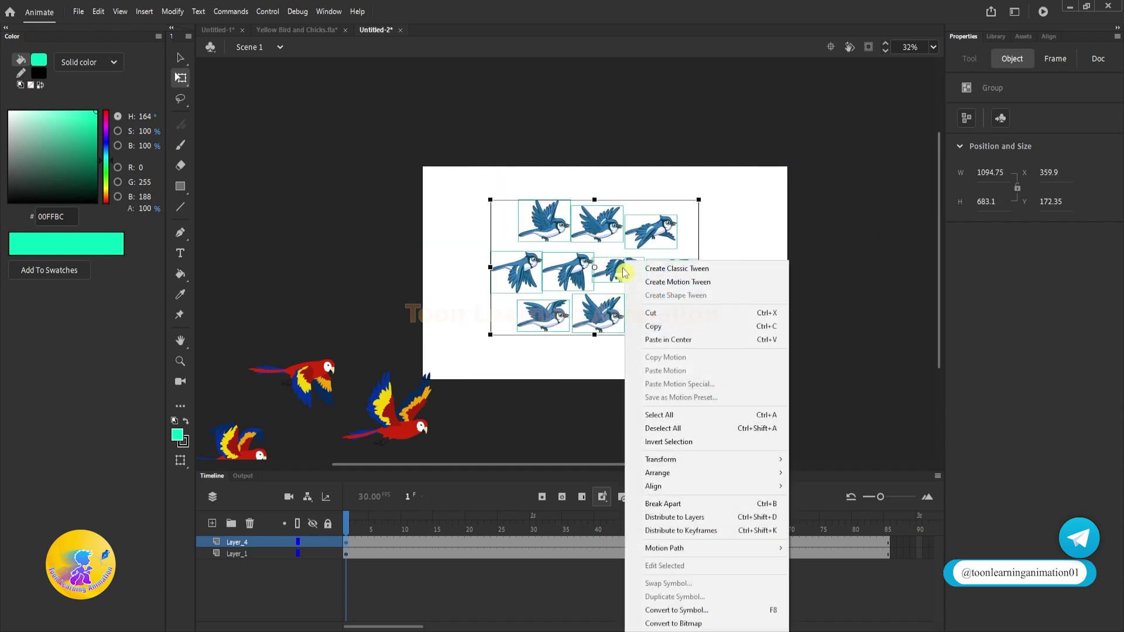
left_click(677, 610)
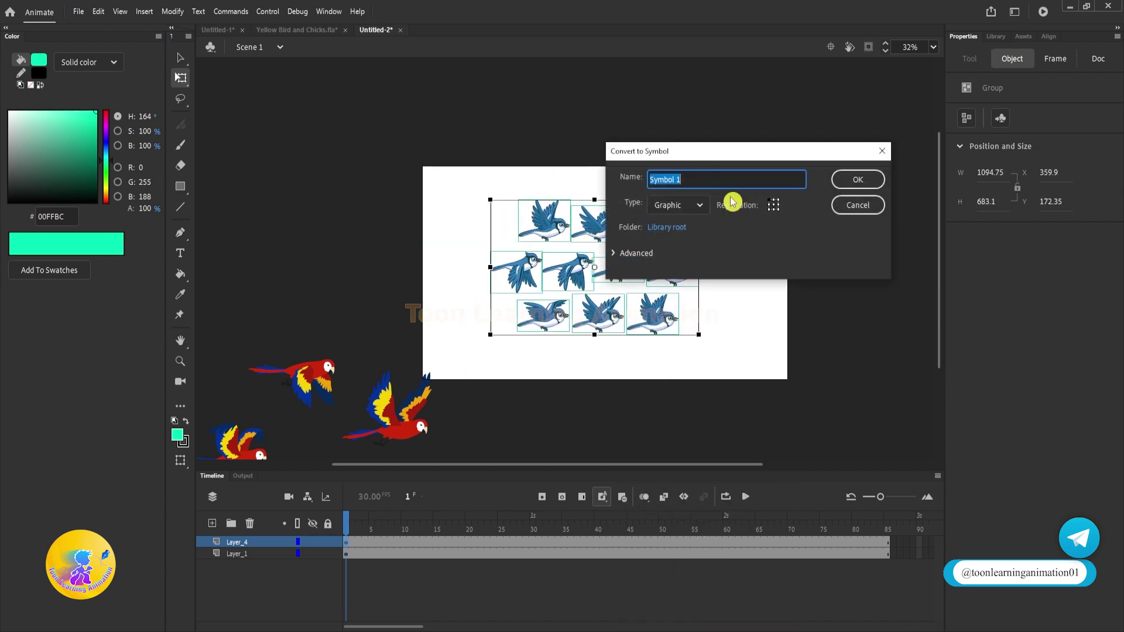
type("Birds")
key("Return")
double_click(620, 276)
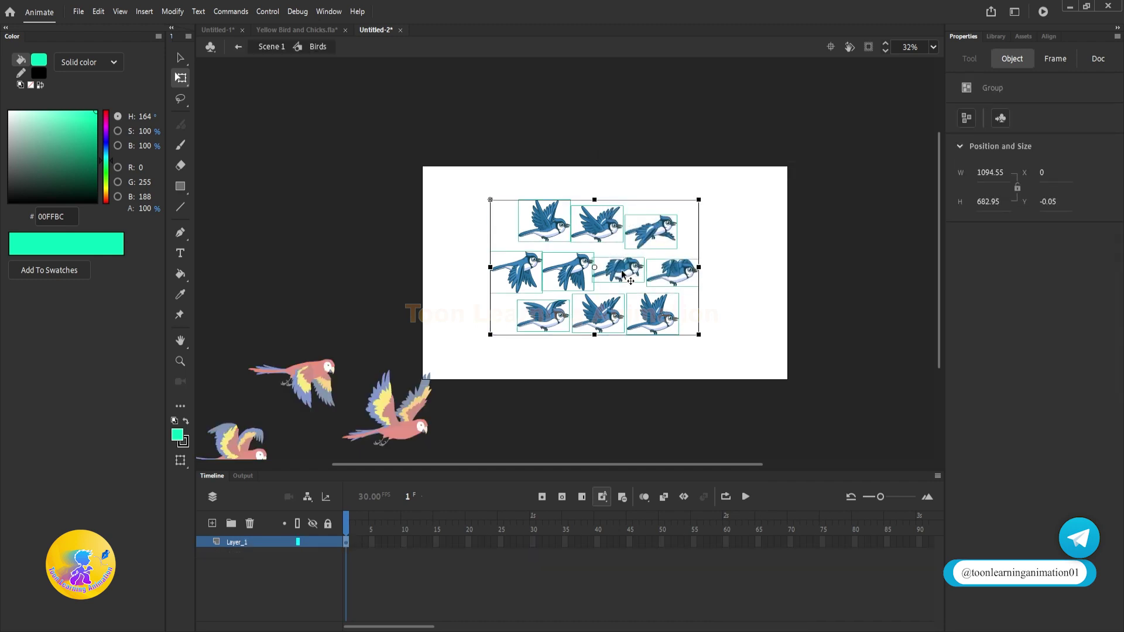
Stack all the bluebird poses on each other by aligning their horizontal and vertical centres.
scroll(614, 275, "up", 1)
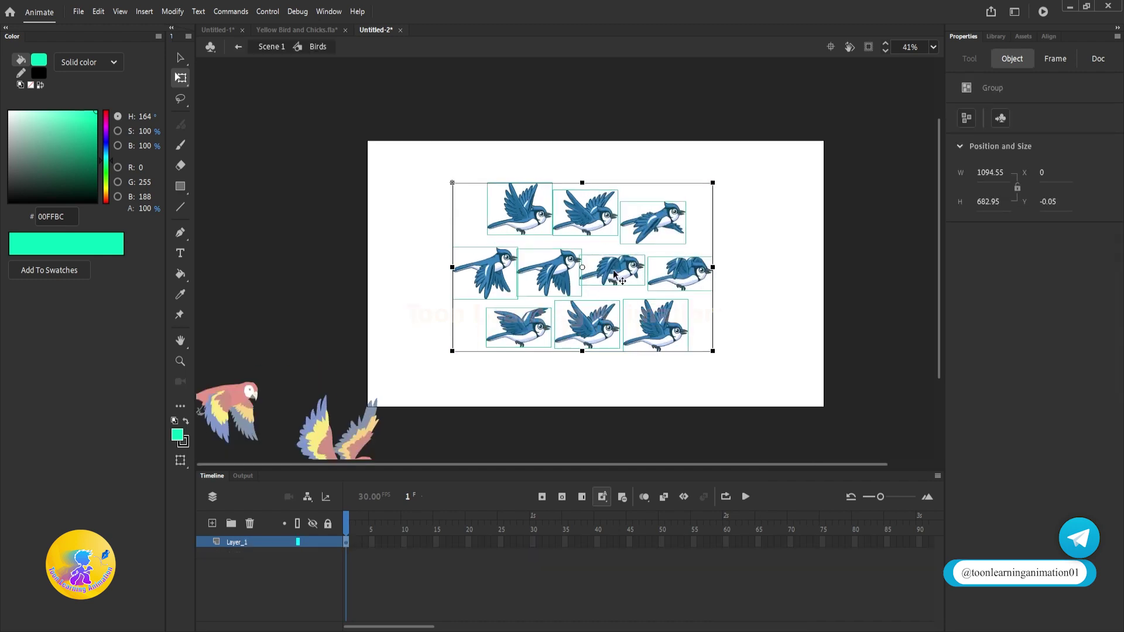
left_click(1049, 36)
left_click(980, 62)
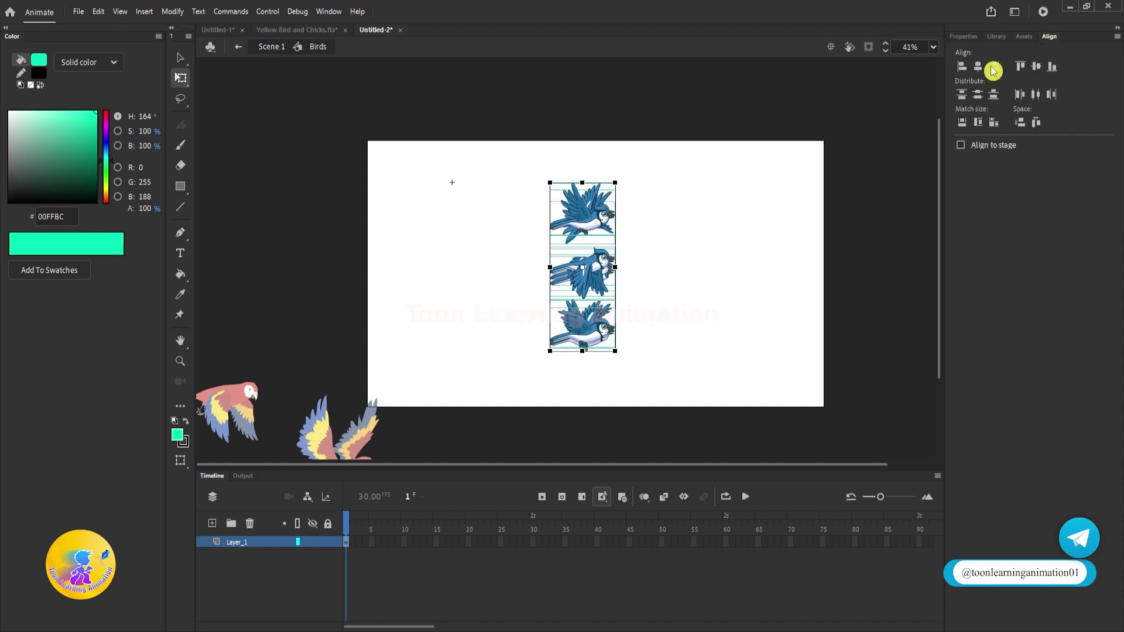
left_click(1035, 66)
left_click(733, 307)
scroll(619, 287, "up", 3)
left_click(525, 181)
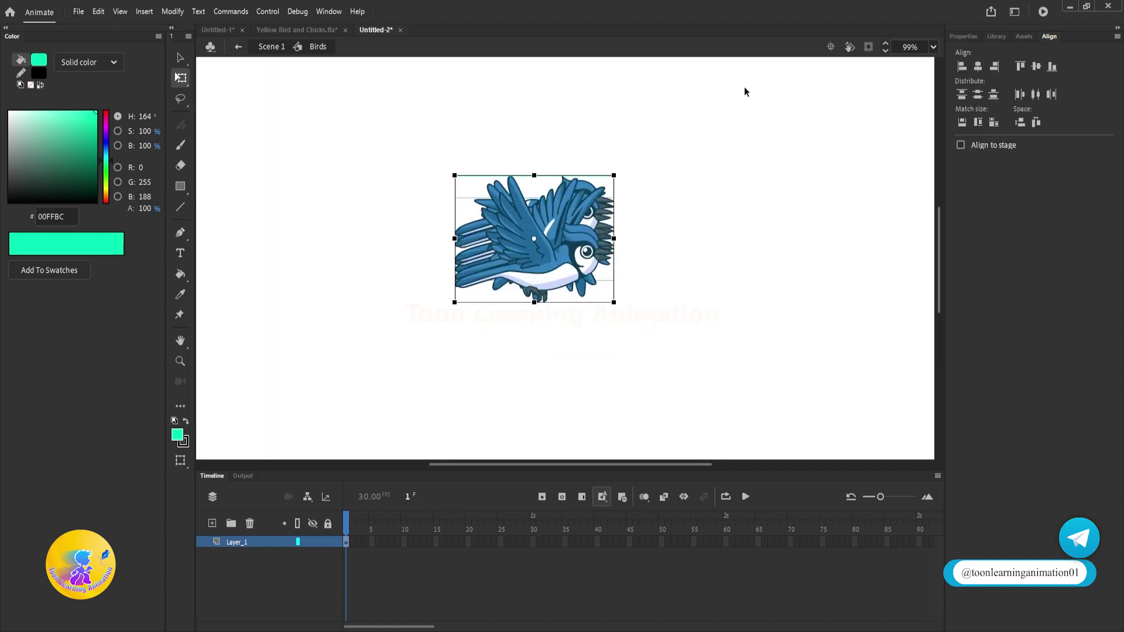
Distribute the stacked bluebird poses to keyframes in the Birds symbol and play the sequence back.
right_click(572, 249)
left_click(647, 521)
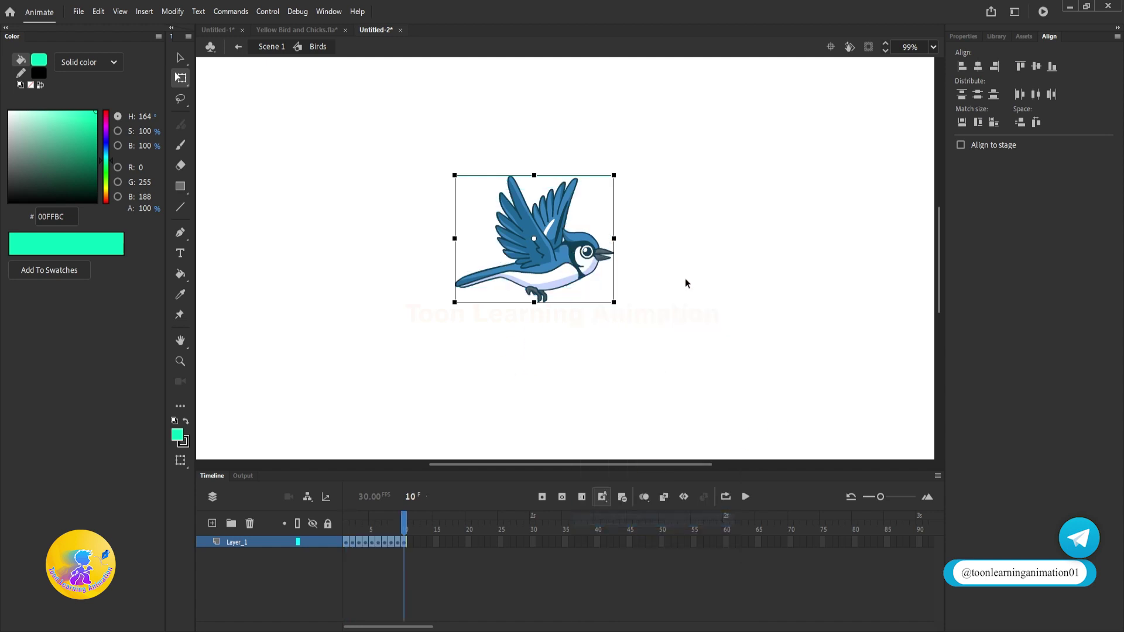
left_click_drag(410, 529, 233, 500)
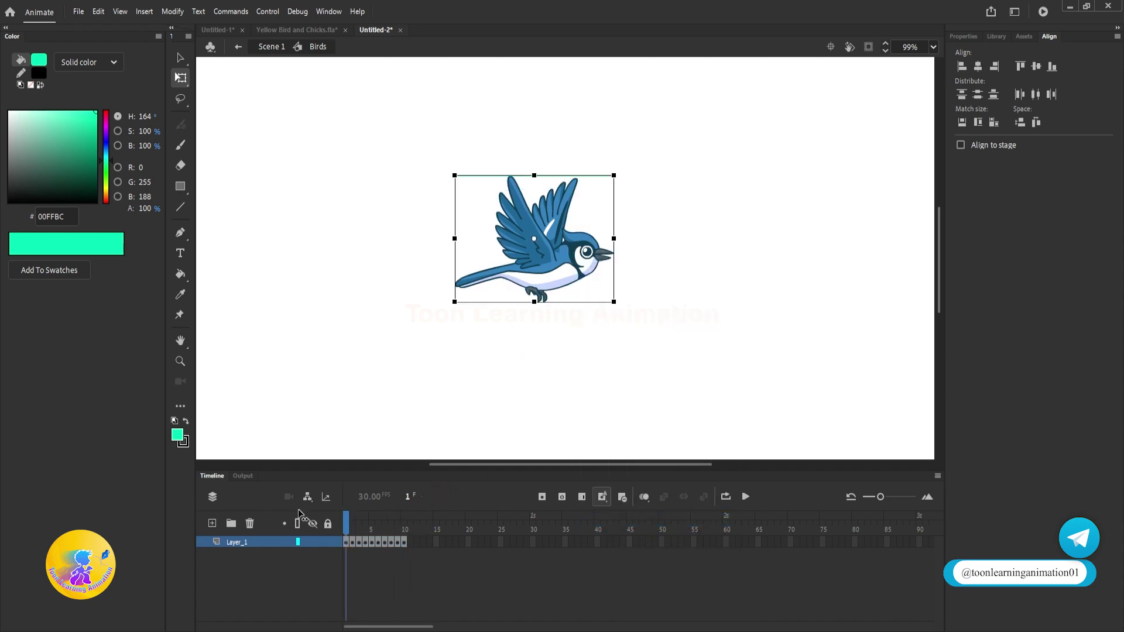
left_click_drag(298, 511, 285, 557)
key("Return")
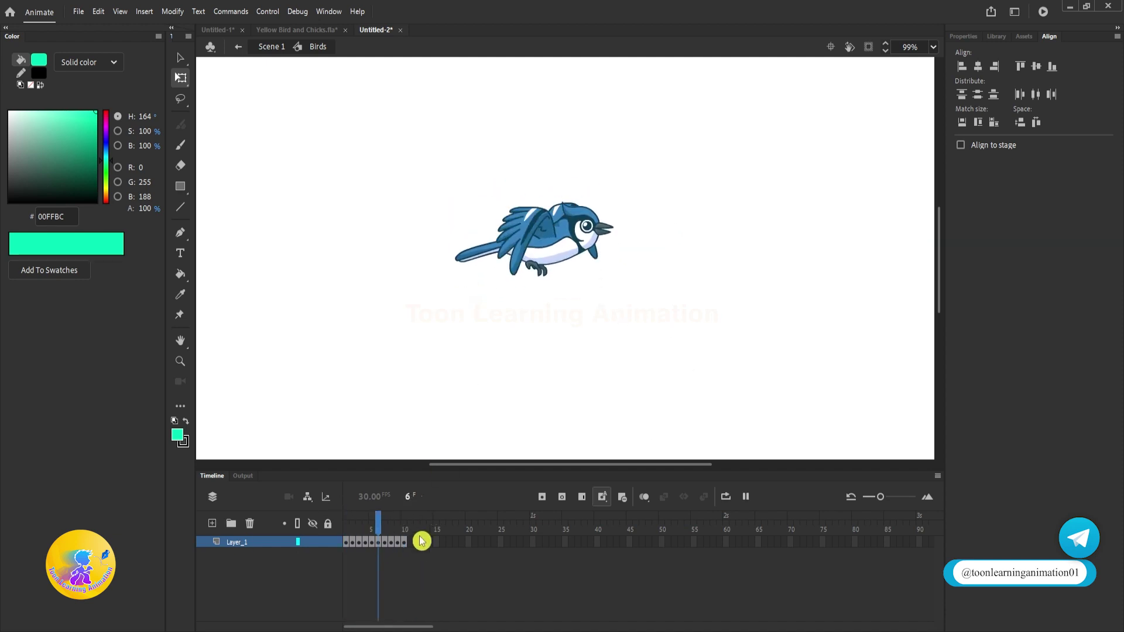
Reverse the order of the ten bluebird keyframes on Layer_1 and play the flight cycle.
left_click(422, 541)
left_click_drag(404, 542, 329, 557)
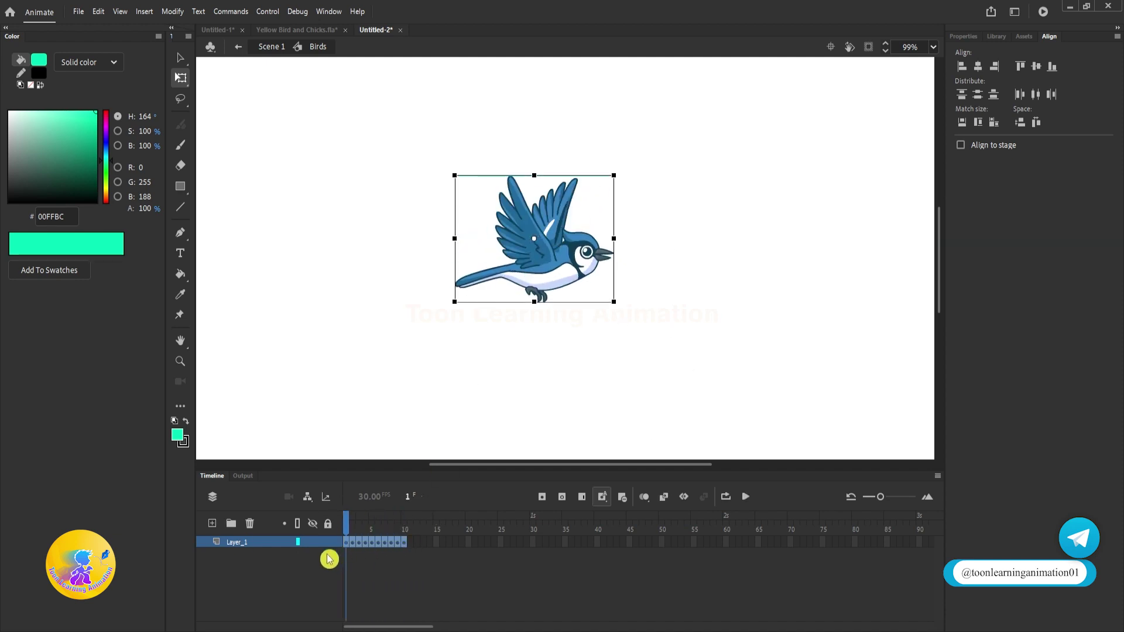
right_click(381, 544)
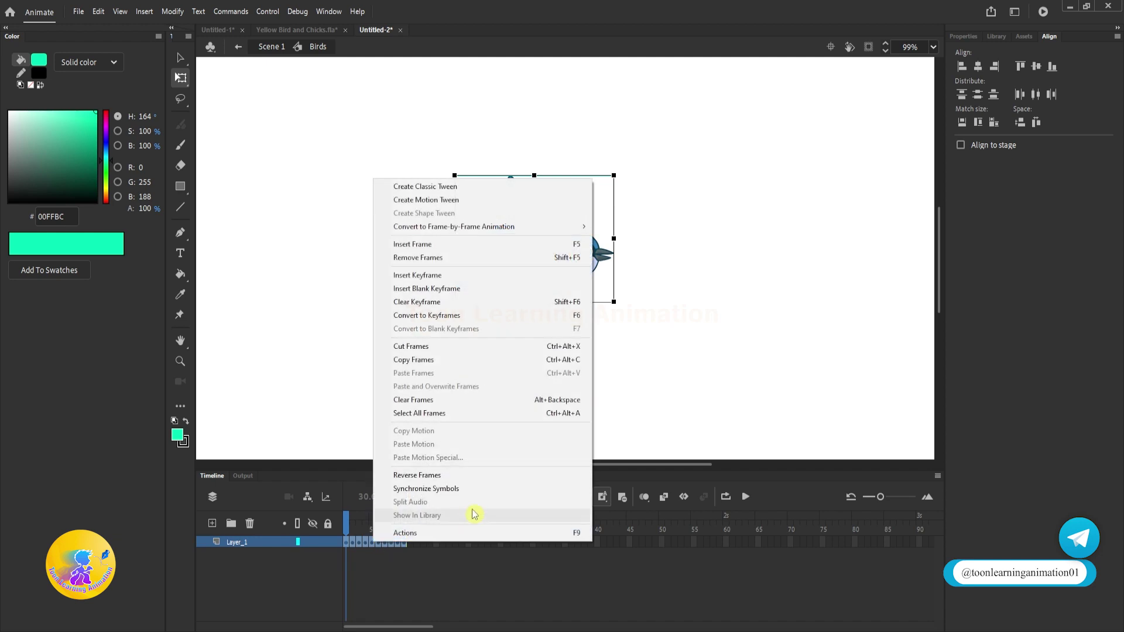
left_click(453, 476)
key("Return")
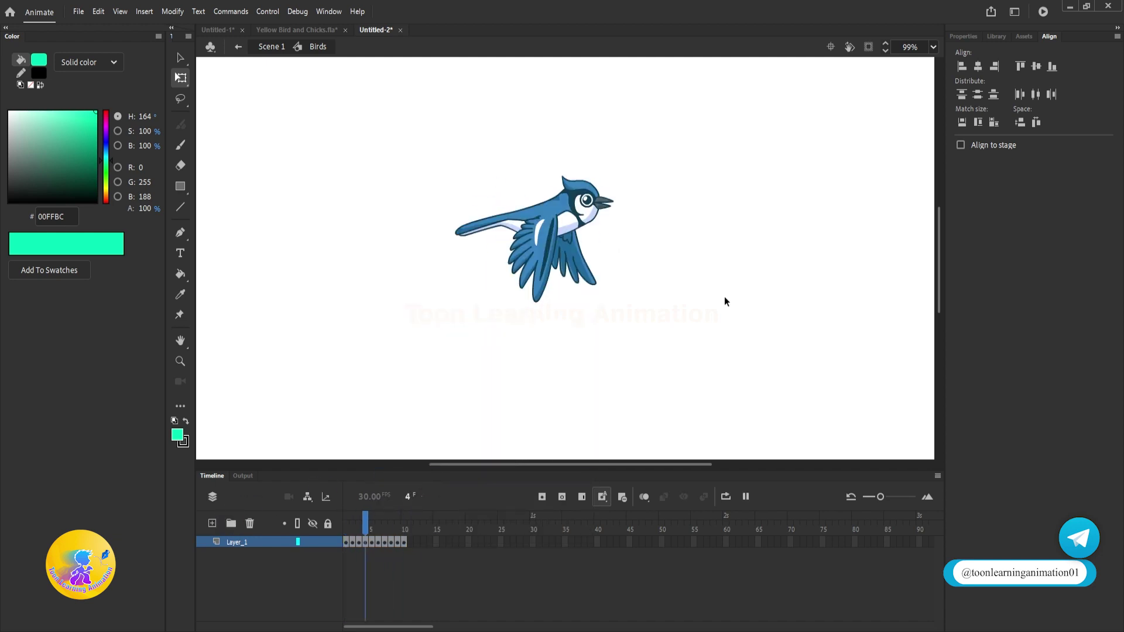
key("Return")
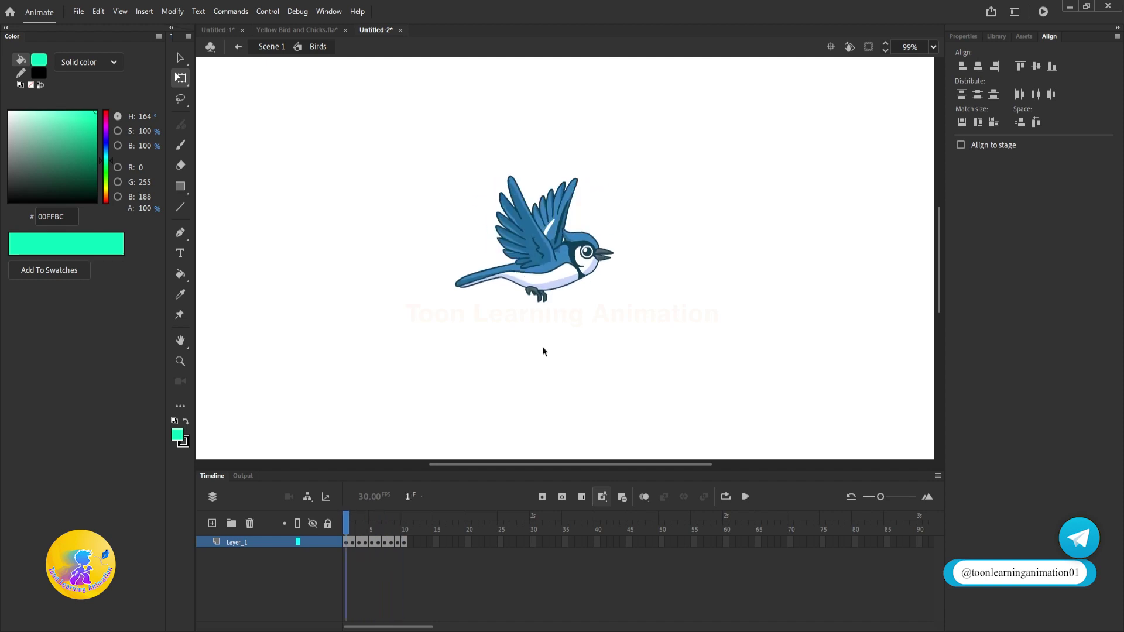
Stretch the ten-keyframe span to 20 frames so each pose holds for two frames, and play it back.
left_click_drag(404, 543, 346, 543)
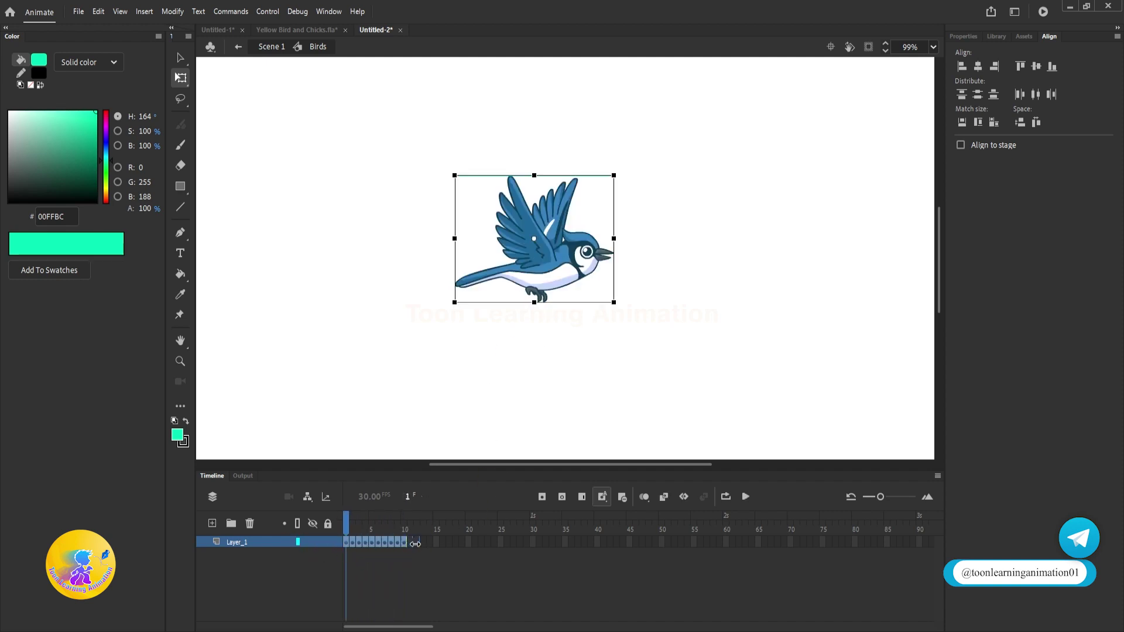
left_click_drag(457, 544, 485, 542)
left_click_drag(469, 543, 145, 542)
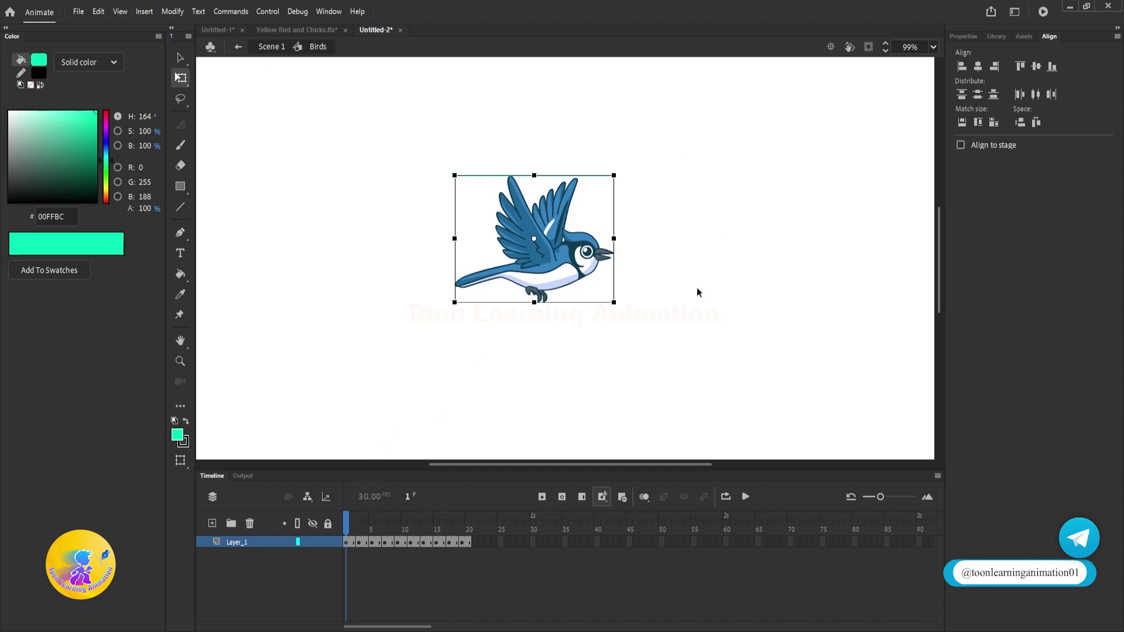
key("Return")
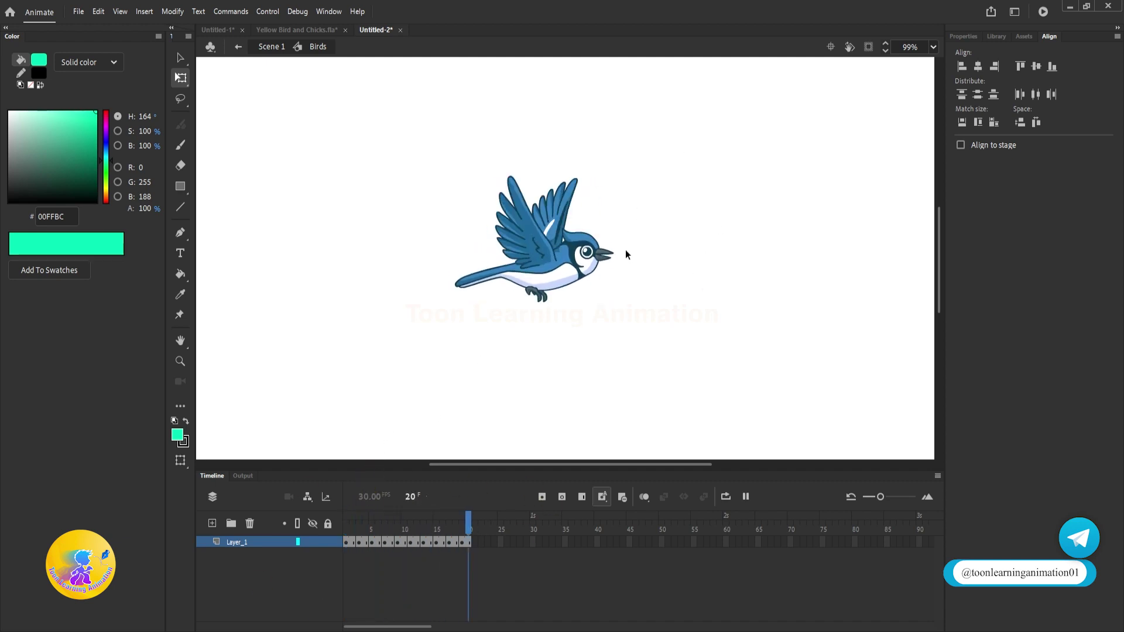
Compare the first and last poses, remove the last pose's frames 19 and 20, and play the cycle.
left_click(346, 543)
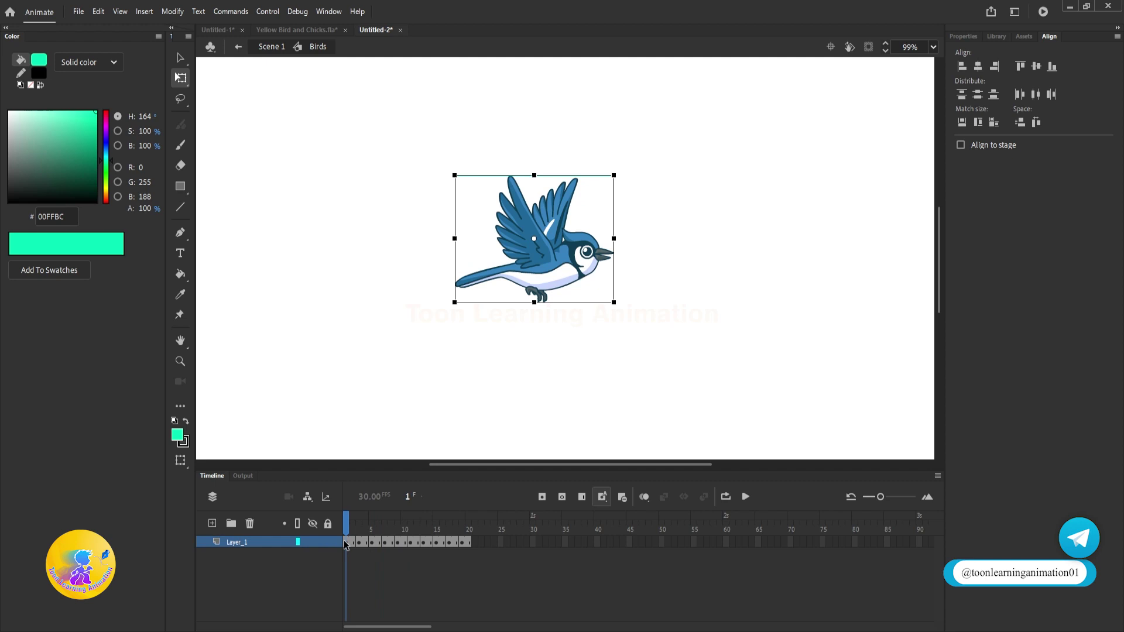
left_click(466, 530)
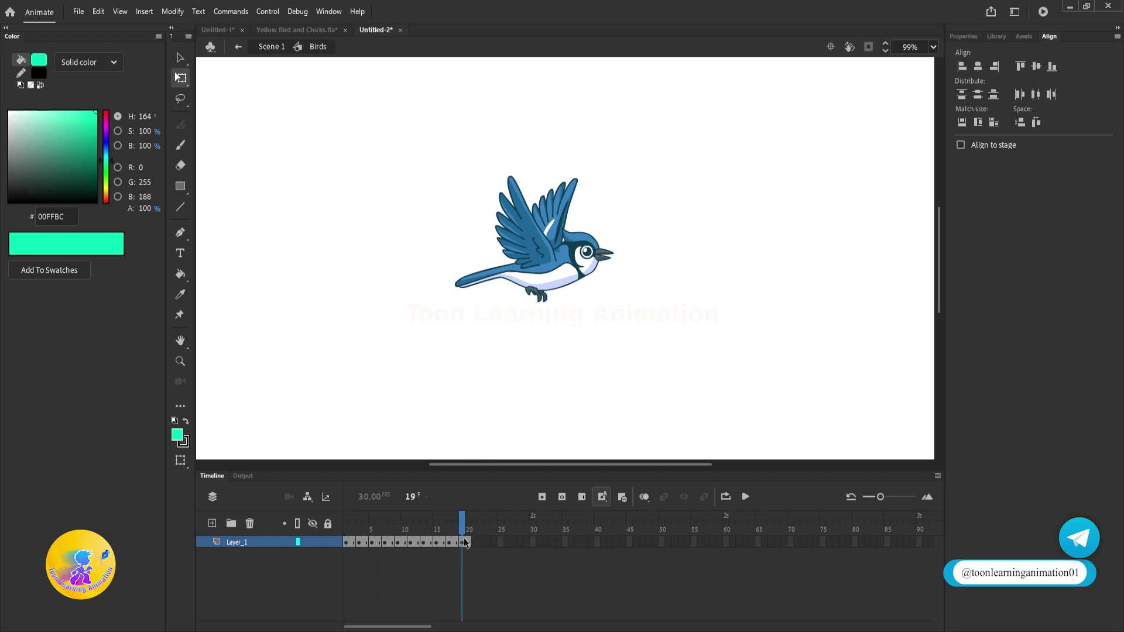
left_click_drag(464, 542, 524, 541)
key("shift+F5")
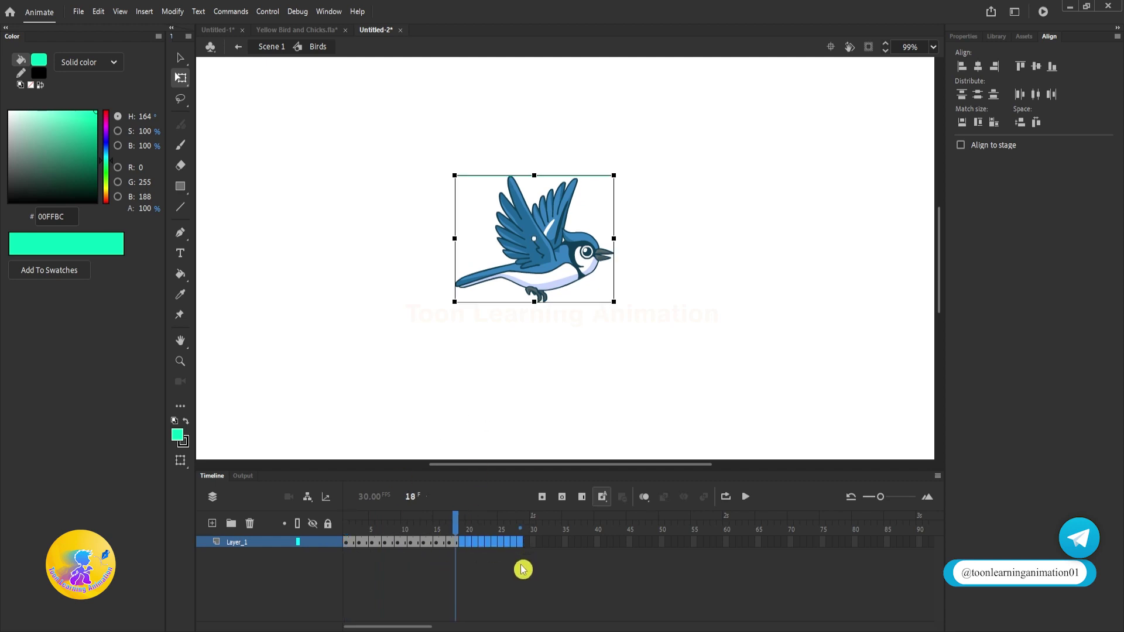
left_click(480, 563)
left_click(464, 522)
key("Return")
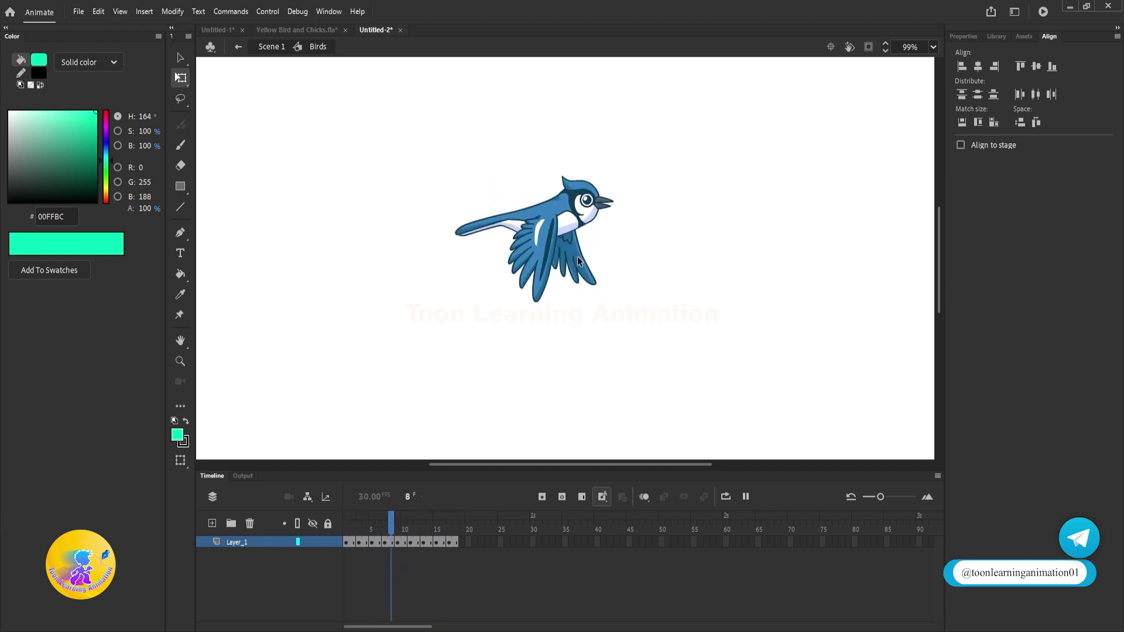
On frame 1, move the tail's pivot to where it joins the body and rotate the tail slightly downward.
left_click(490, 222)
scroll(466, 240, "up", 4)
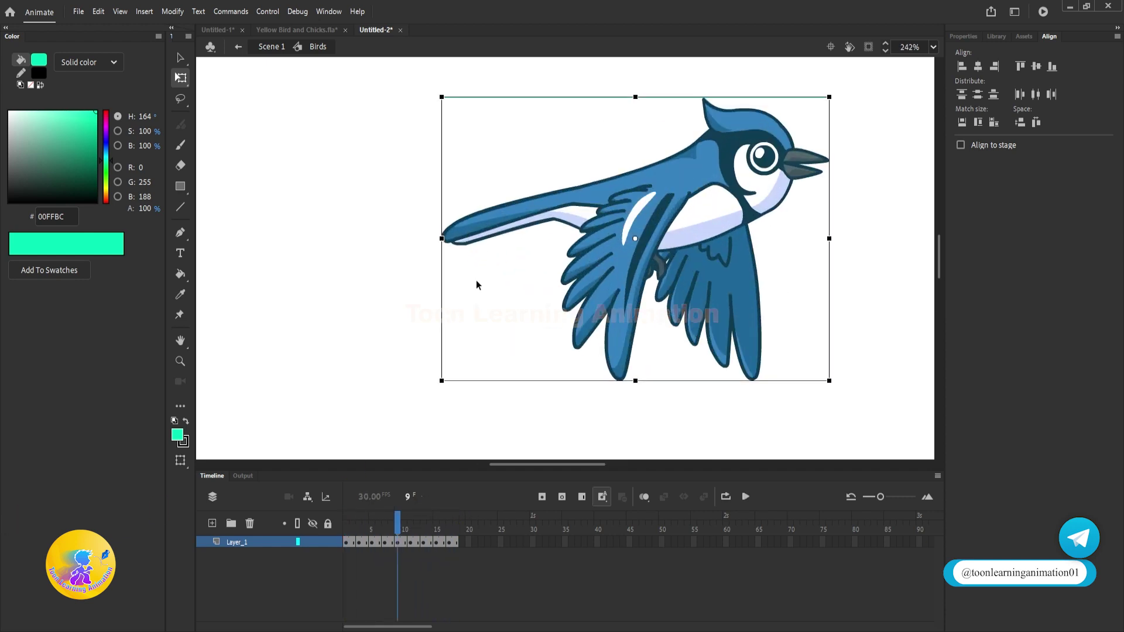
left_click_drag(413, 521, 142, 492)
scroll(468, 179, "down", 2)
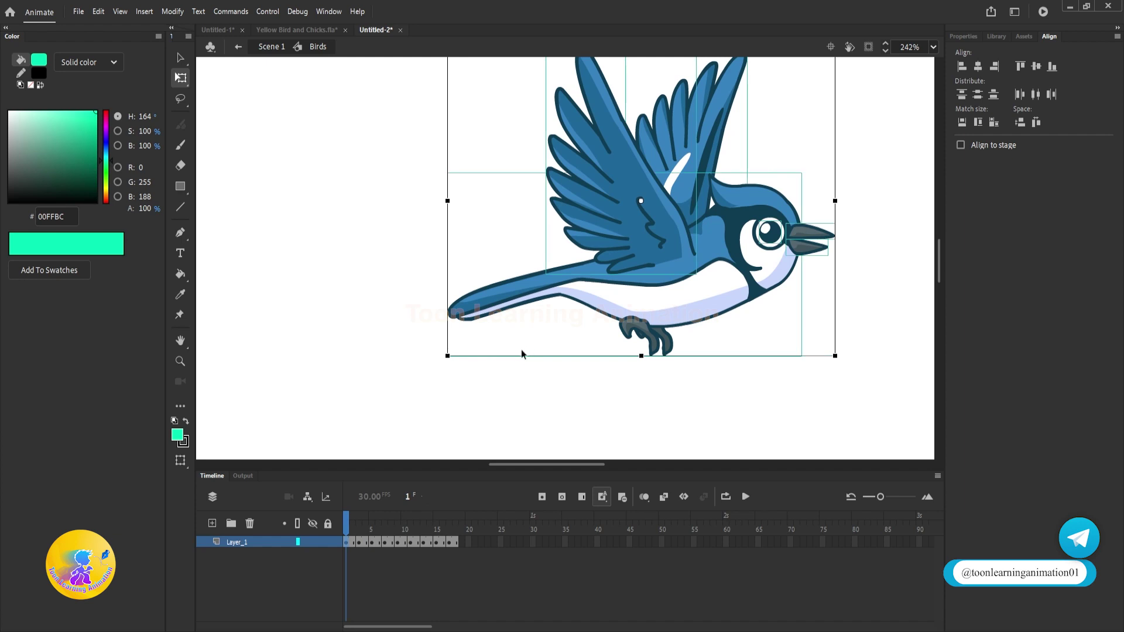
left_click_drag(511, 372, 588, 344)
left_click(466, 326)
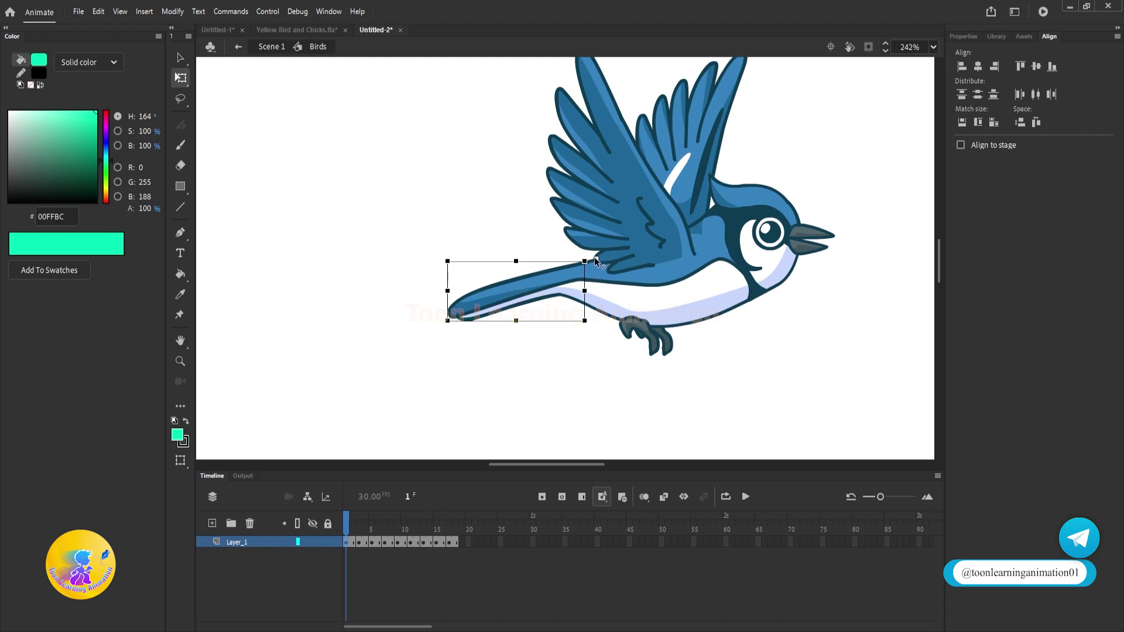
left_click_drag(447, 320, 453, 335)
On frame 3, move the tail's pivot to its body end and rotate the tail slightly downward.
mouse_move(344, 526)
left_mouse_down()
mouse_move(359, 526)
mouse_move(328, 525)
mouse_move(371, 534)
mouse_move(343, 534)
left_mouse_up()
left_click(352, 532)
left_click(533, 266)
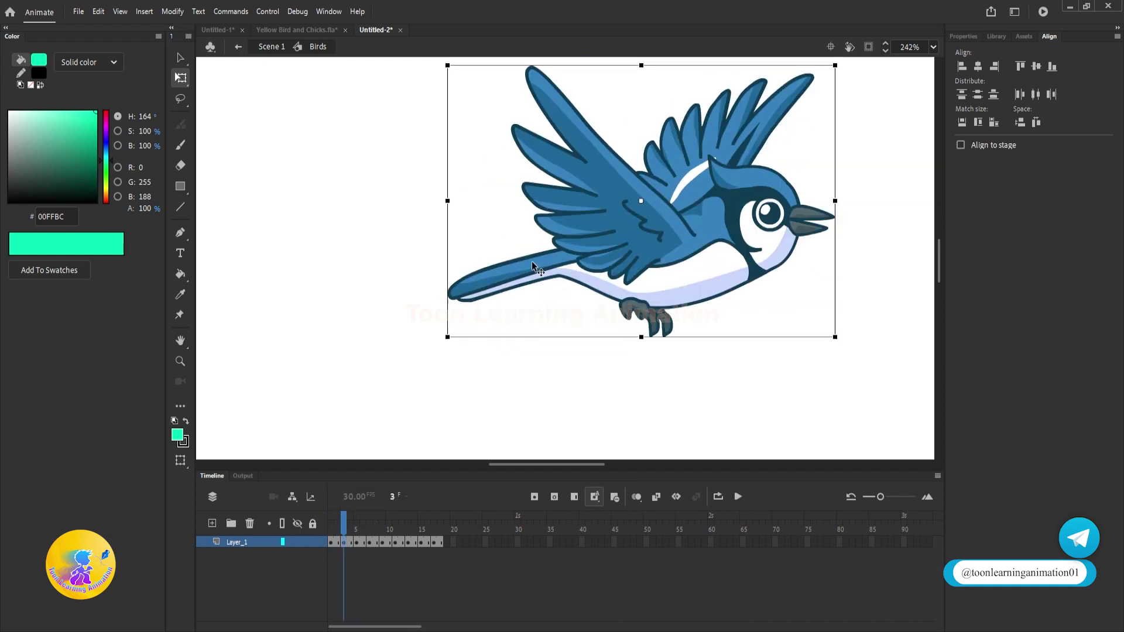
left_click_drag(408, 221, 509, 326)
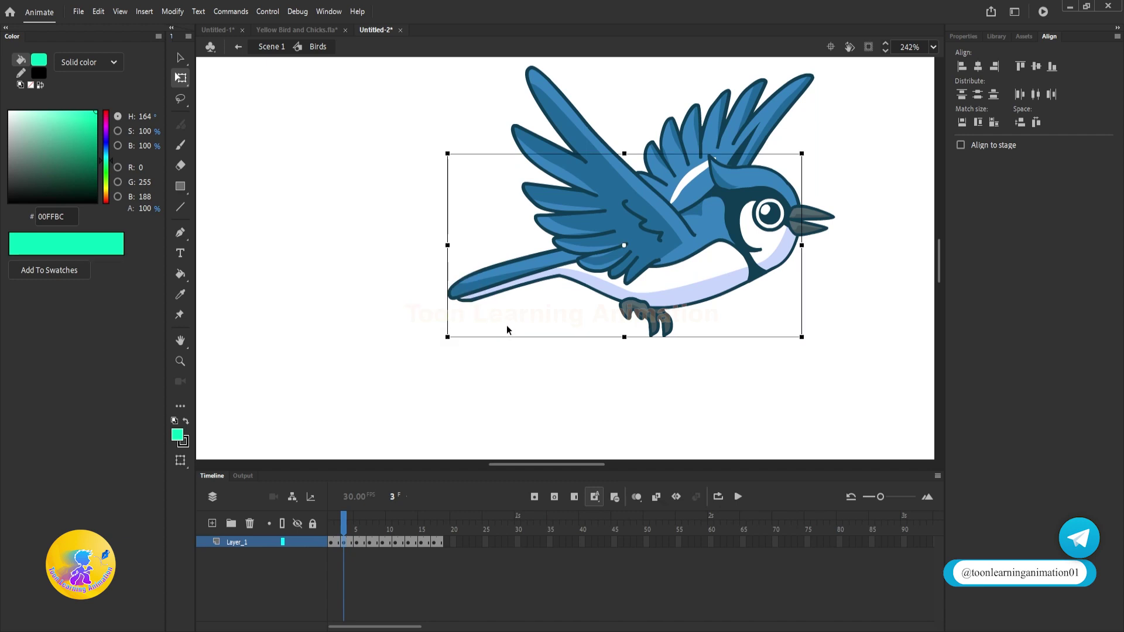
left_click(509, 326)
left_click_drag(407, 235, 499, 319)
left_click_drag(516, 273, 604, 255)
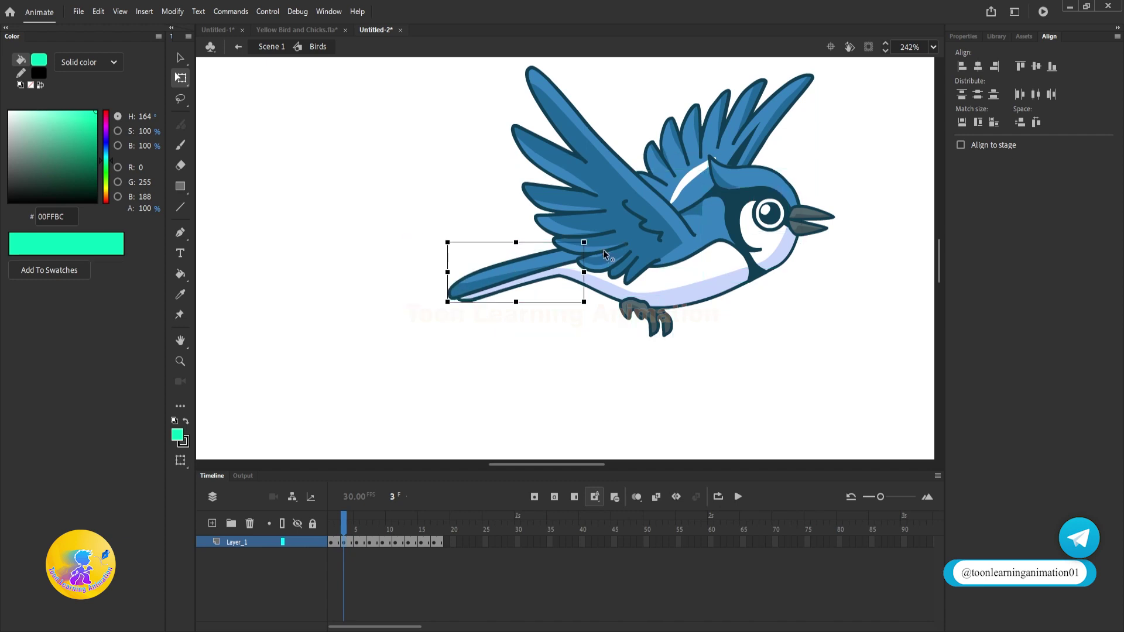
left_click_drag(440, 306, 446, 327)
On frame 5, rotate the bluebird's tail slightly downward about its body end and return to Scene 1.
mouse_move(344, 527)
left_mouse_down()
mouse_move(334, 527)
mouse_move(389, 544)
mouse_move(357, 544)
left_mouse_up()
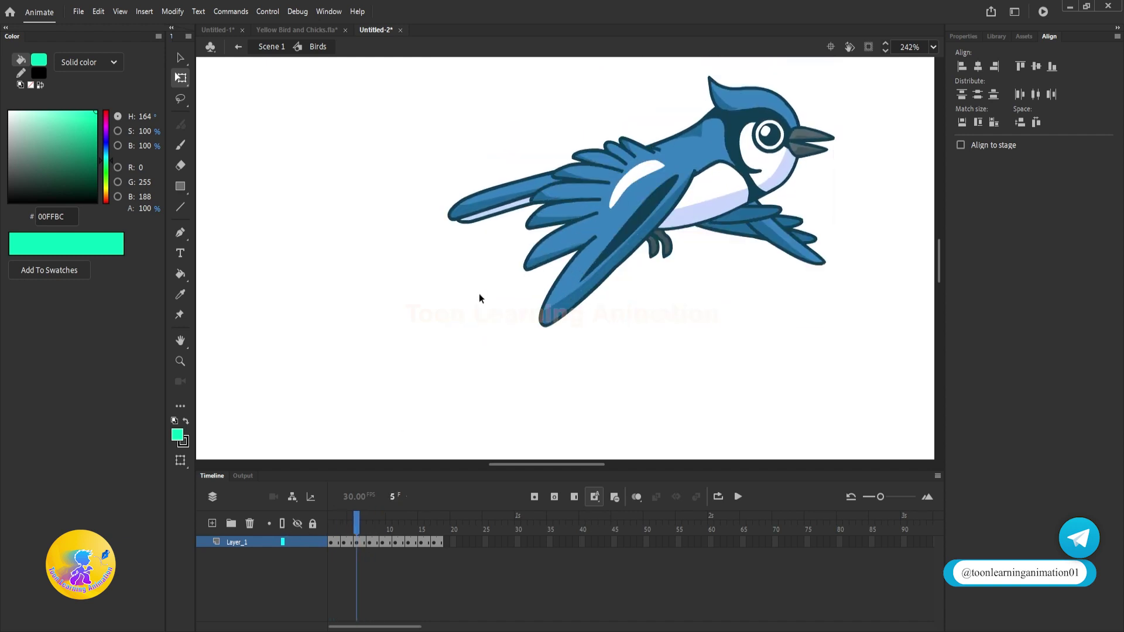
left_click(478, 203)
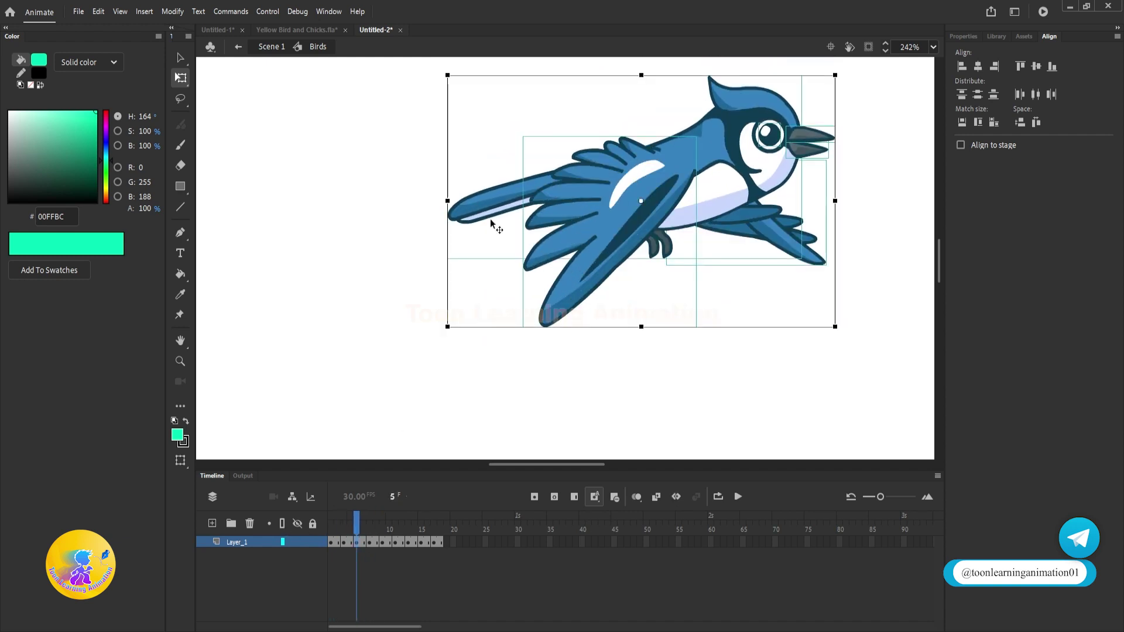
left_click(489, 244)
left_click_drag(430, 156, 486, 267)
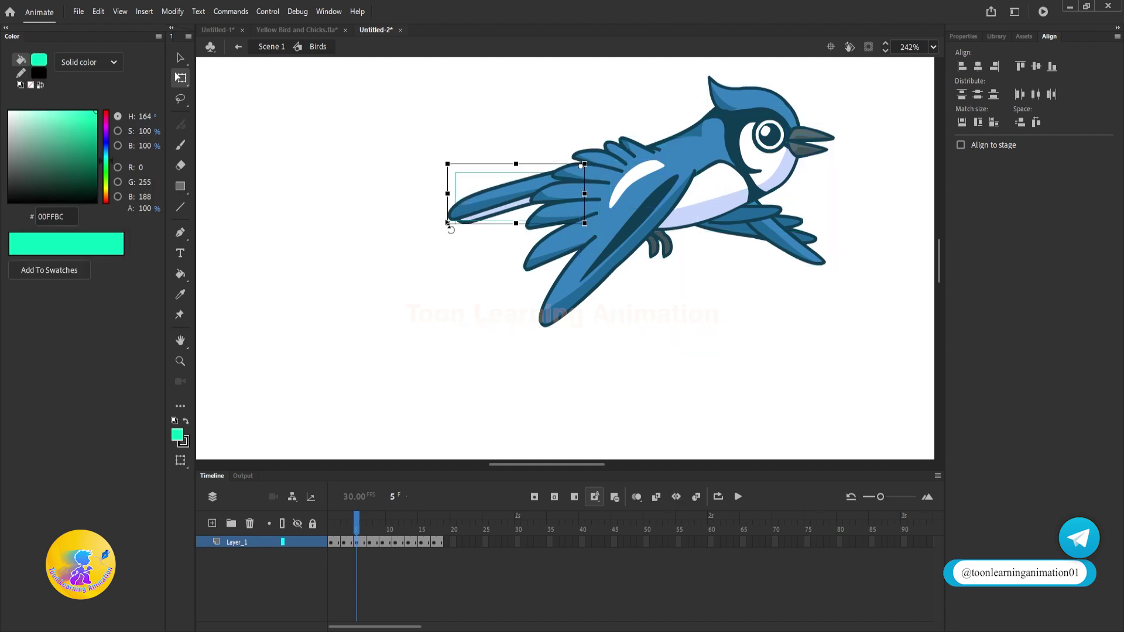
left_click_drag(447, 223, 449, 246)
double_click(394, 280)
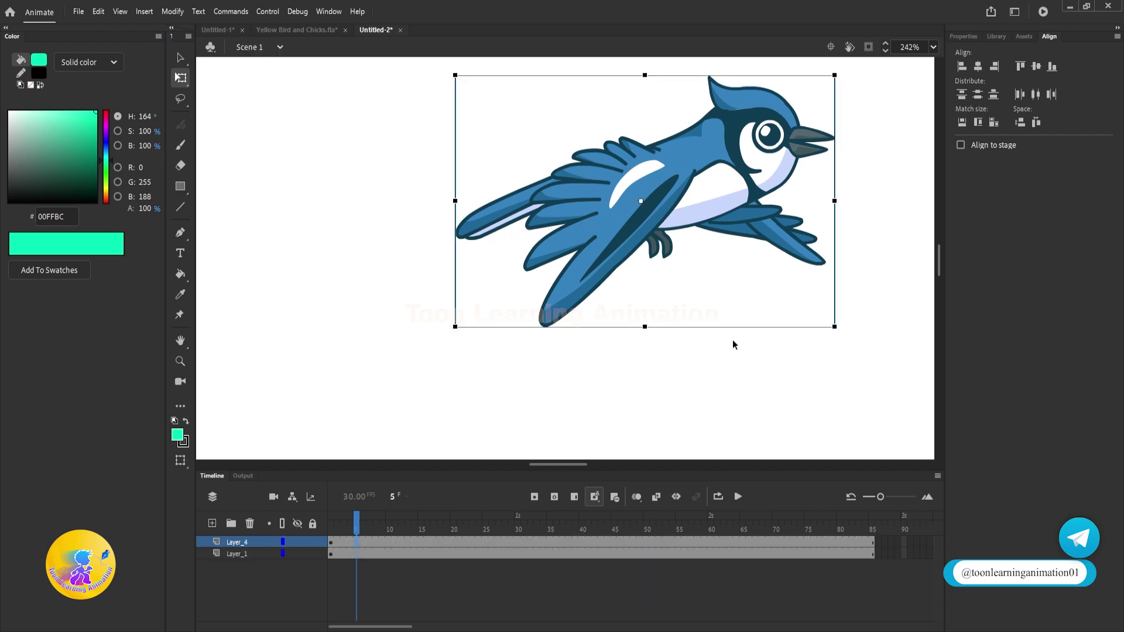
Play back Scene 1 and examine the bluebird's flight and its size against the parrots and the stage.
scroll(732, 344, "down", 4)
key("Return")
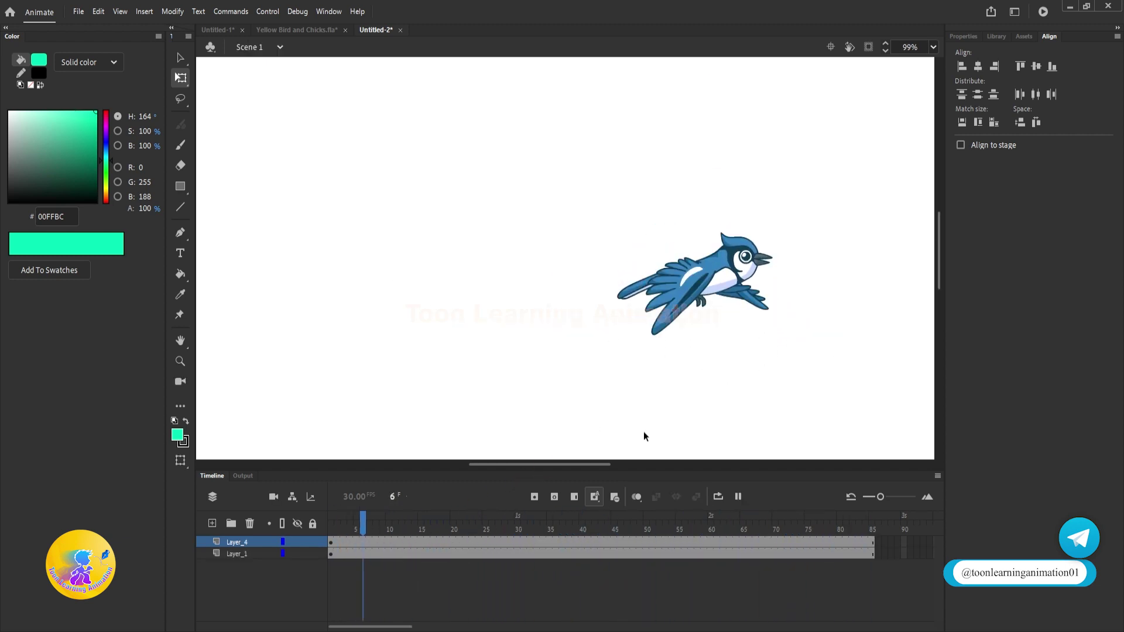
key("Return")
scroll(802, 356, "down", 4)
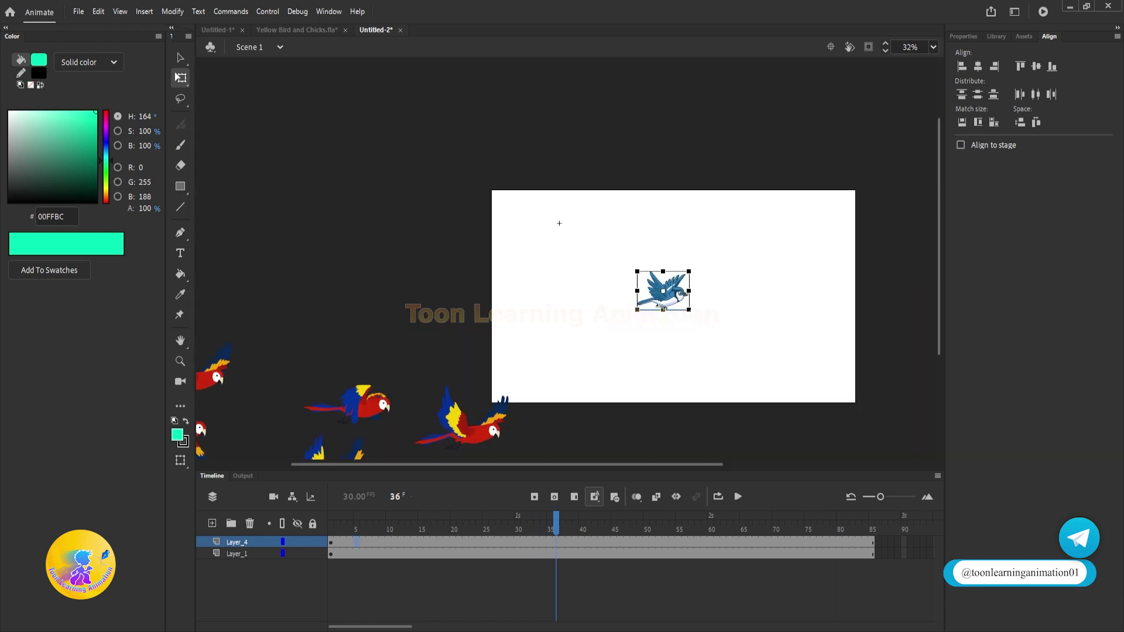
scroll(667, 308, "up", 2)
scroll(646, 309, "down", 3)
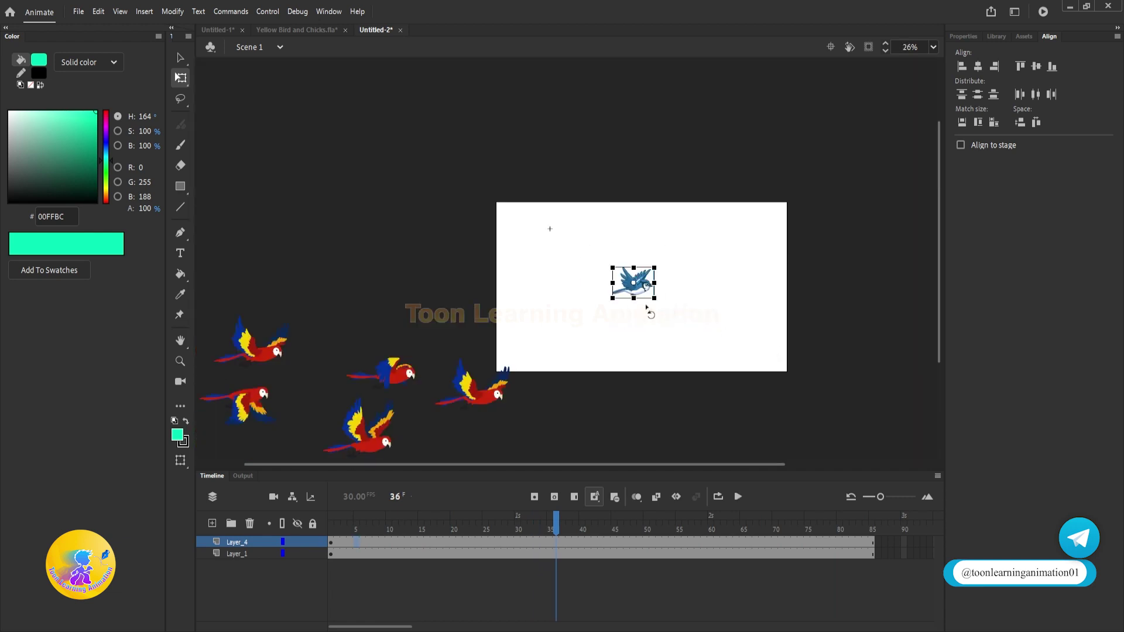
left_click_drag(499, 374, 531, 342)
scroll(601, 310, "up", 2)
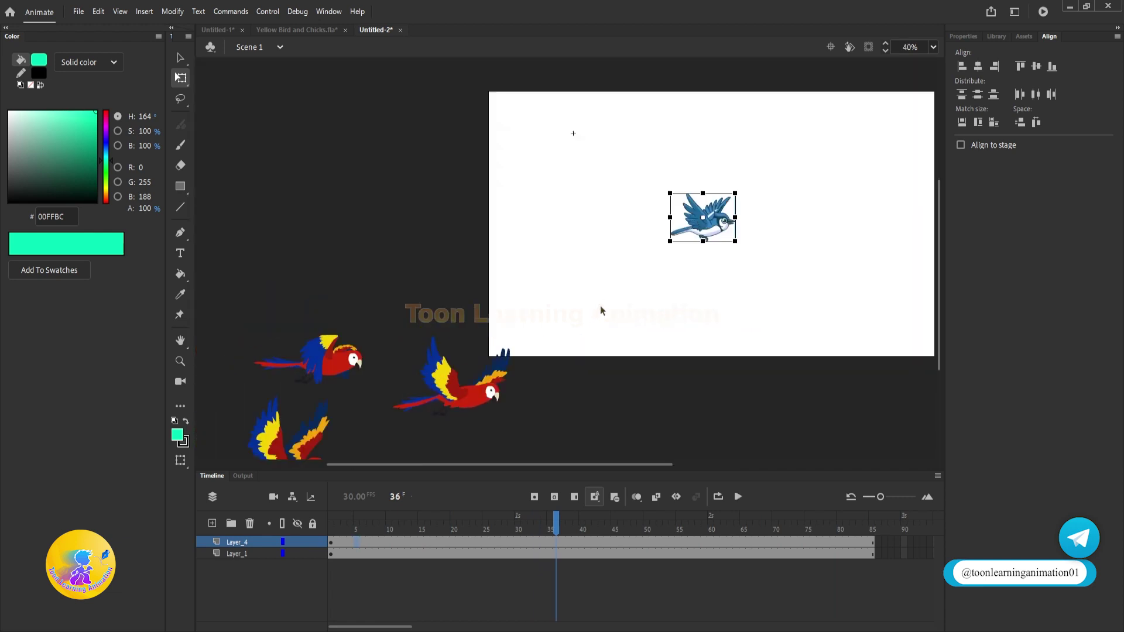
On frame 1, duplicate the bluebird into a staggered group of four spread over the stage.
key("v")
left_click_drag(632, 518, 9, 501)
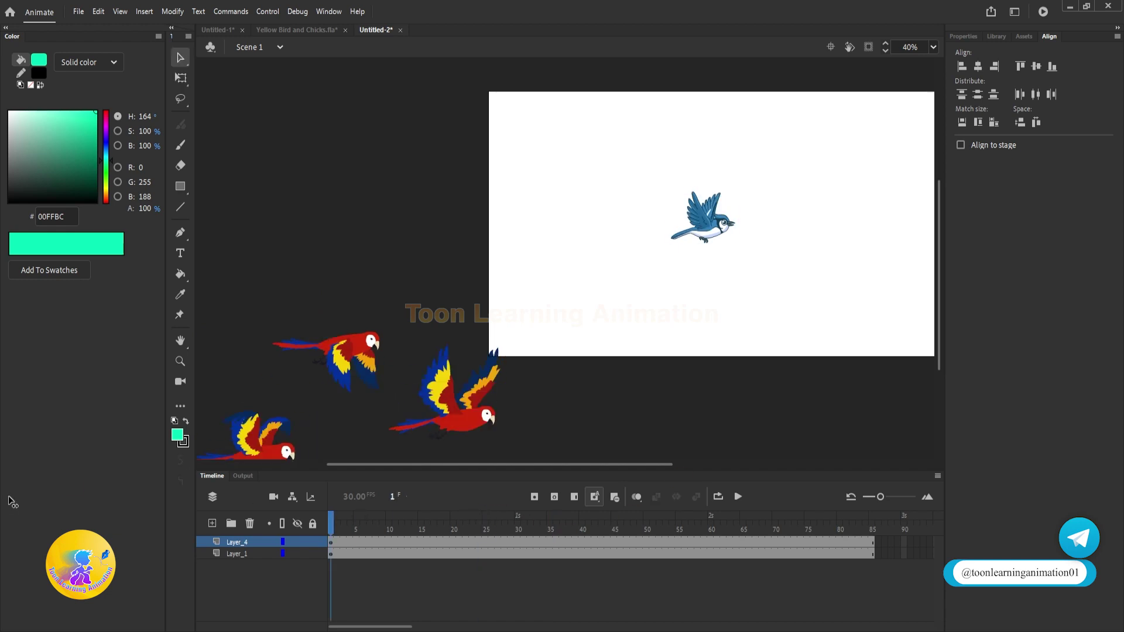
left_click_drag(710, 232, 789, 251)
left_click_drag(789, 250, 599, 265)
left_click_drag(796, 246, 808, 208)
left_click_drag(722, 228, 702, 205)
left_click_drag(790, 206, 776, 234)
left_click_drag(815, 250, 739, 268)
Convert the four bluebirds to a graphic symbol named Birds G and open it for editing.
left_click_drag(804, 157, 437, 317)
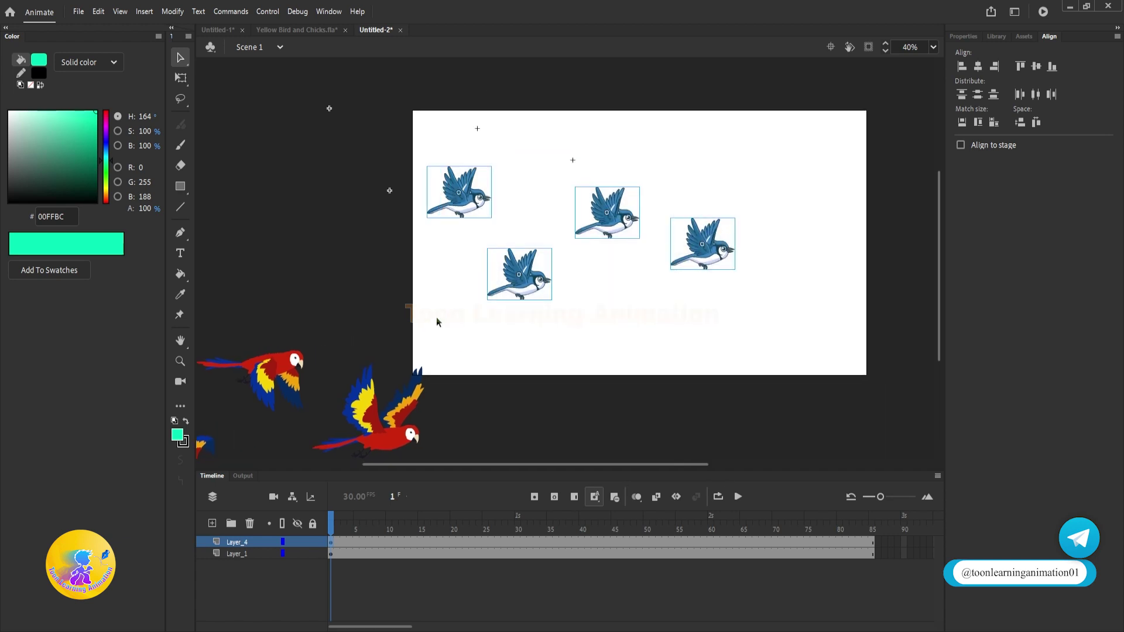
key("F8")
type("B")
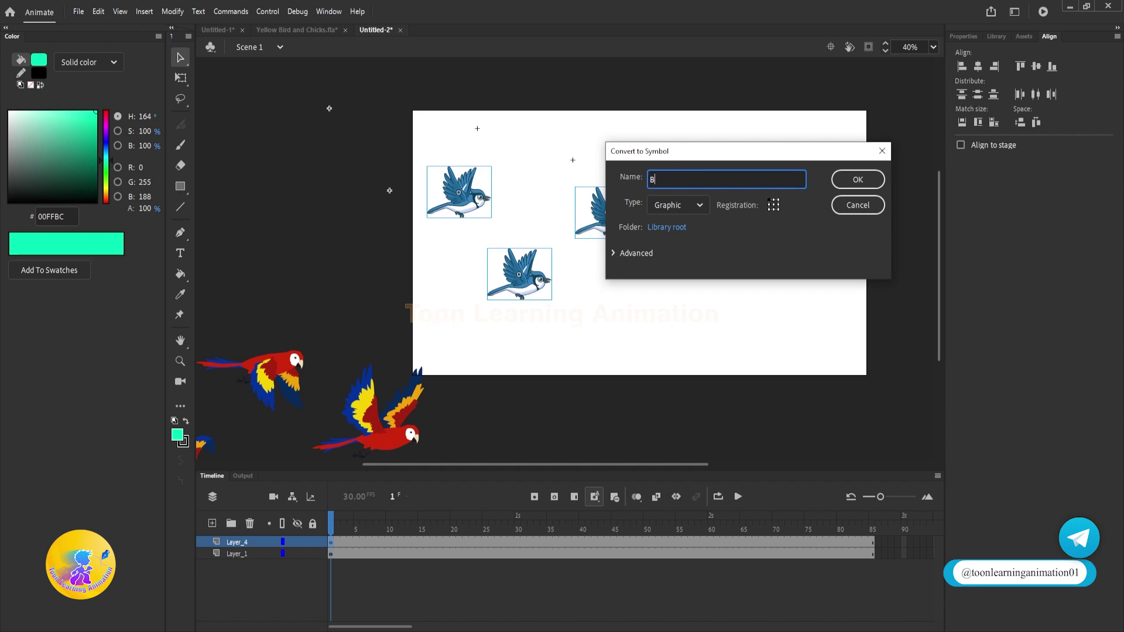
type("irds G")
key("Return")
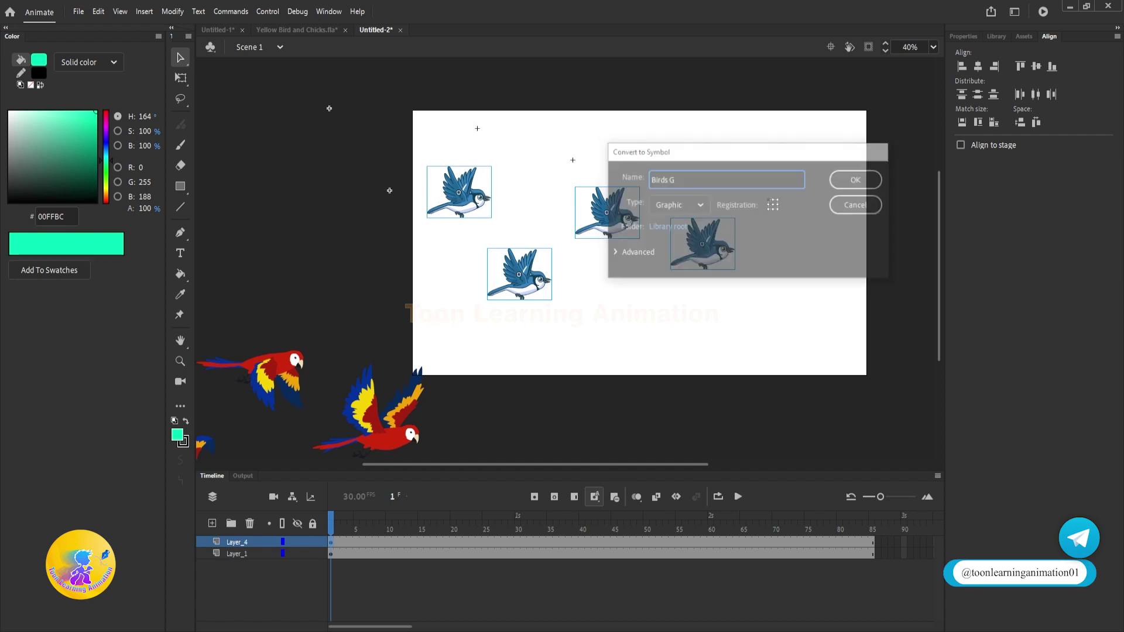
double_click(707, 258)
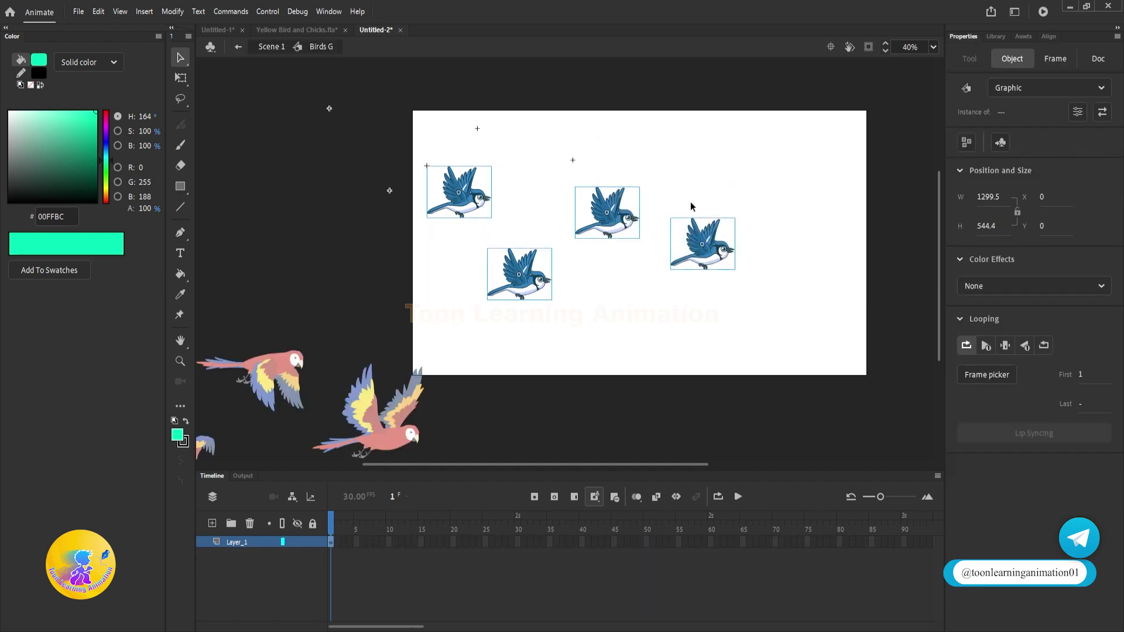
Distribute the bluebirds to separate layers and extend all the Birds layers to frame 19.
key("ctrl+shift+d")
left_click(748, 234)
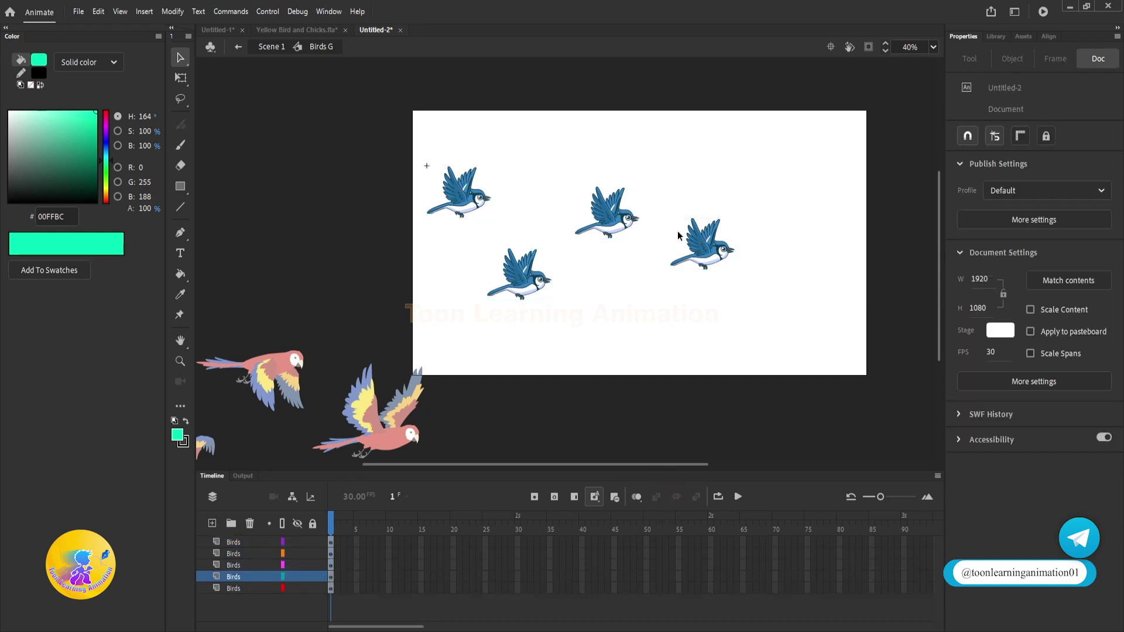
double_click(704, 261)
left_click_drag(326, 514, 446, 589)
double_click(711, 381)
key("F5")
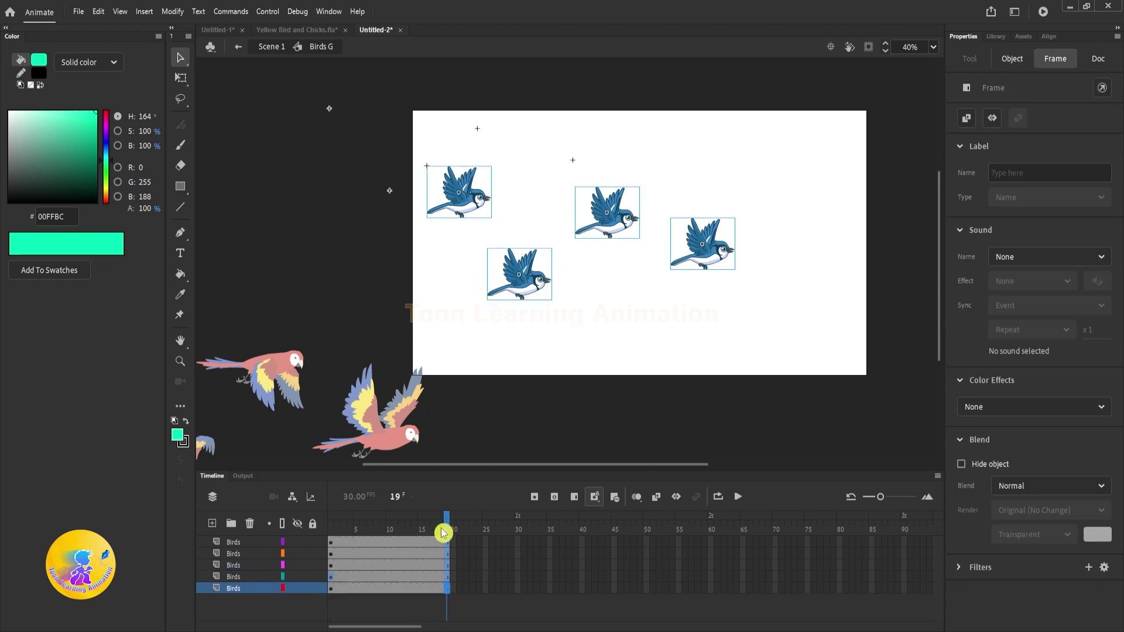
Remove frame 19 from all the Birds layers and play back the shortened loop.
left_click_drag(443, 529, 443, 522)
key("shift+F5")
key("Return")
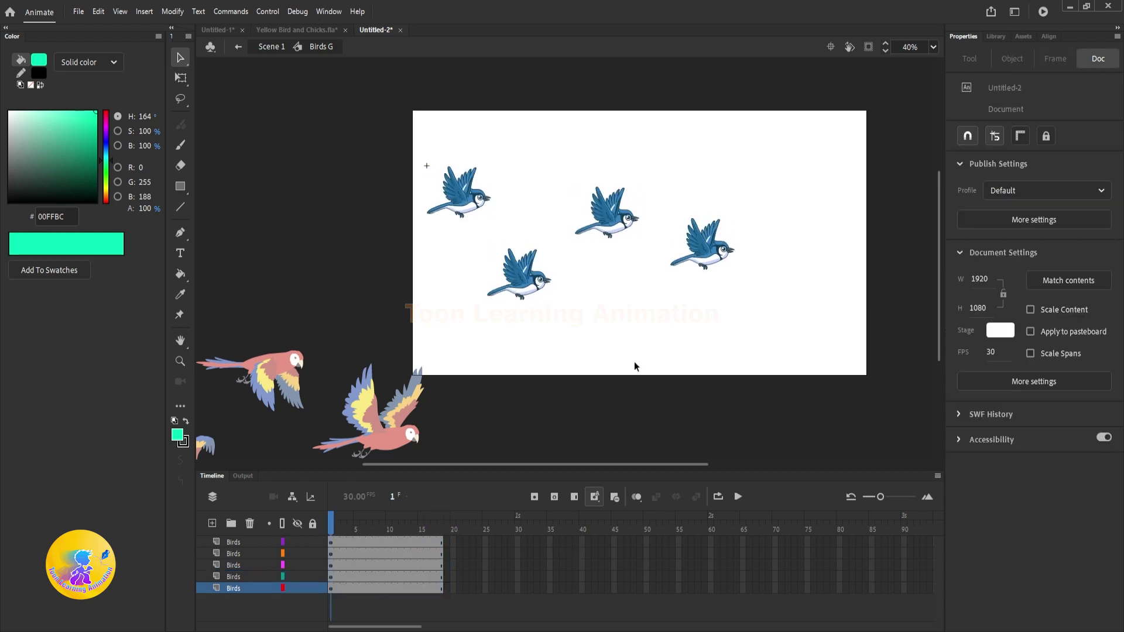
Offset the first looping frame of the upper-left and lower-left bluebirds so their wings flap out of sync.
left_click(455, 197)
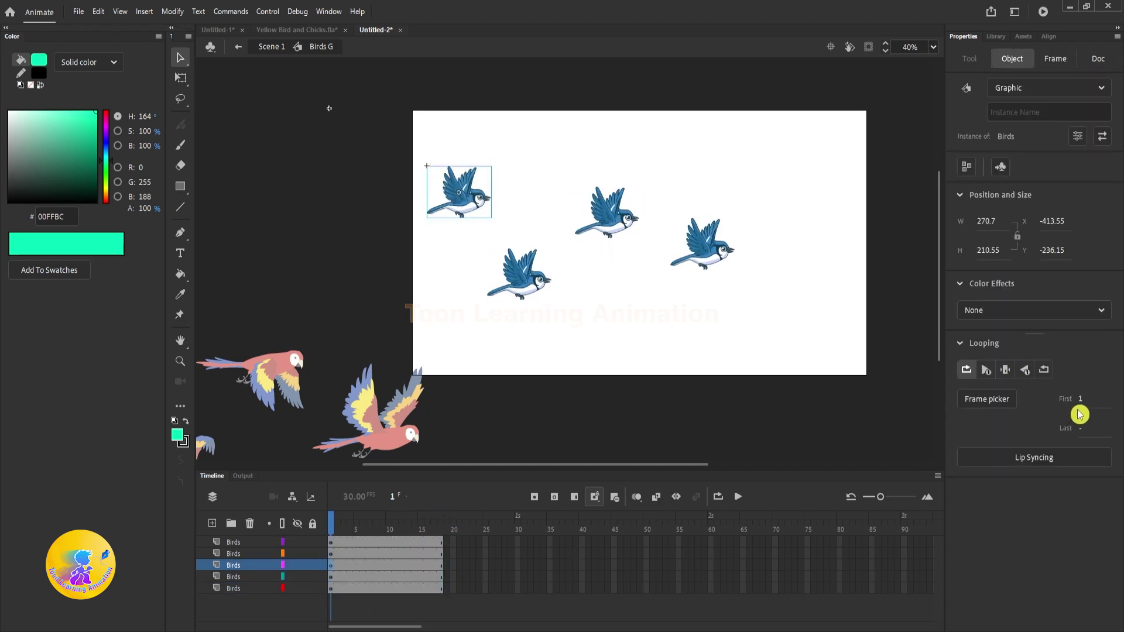
left_click_drag(1080, 399, 1090, 398)
left_click(527, 285)
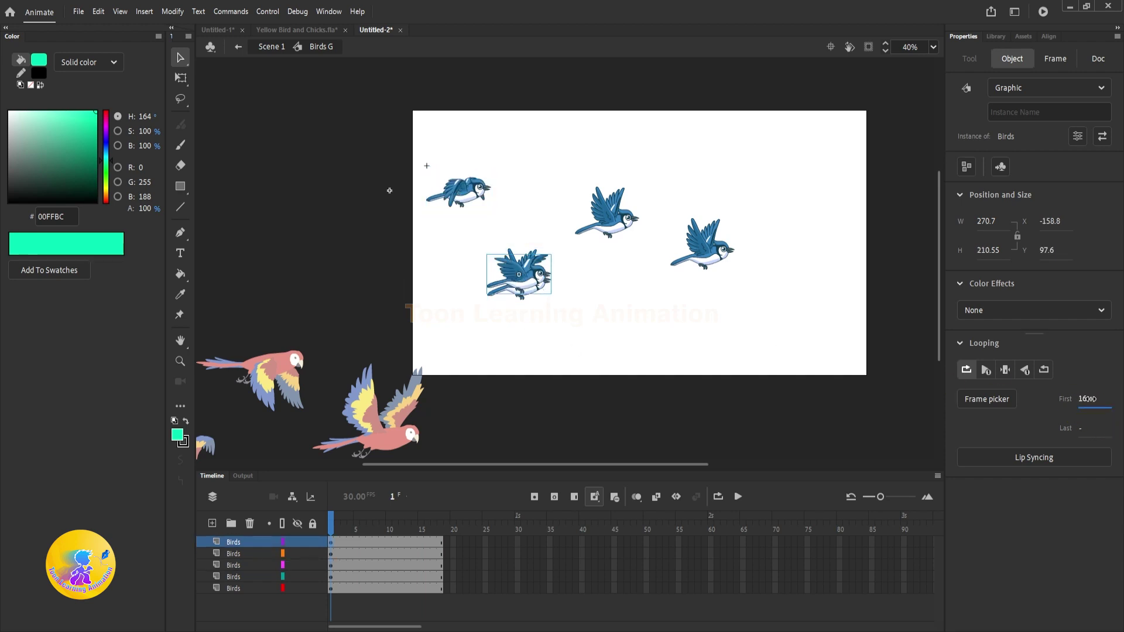
Delete the duplicate bluebird overlapping the lower-left one and remove its emptied layer.
left_click(559, 280)
scroll(532, 299, "up", 6)
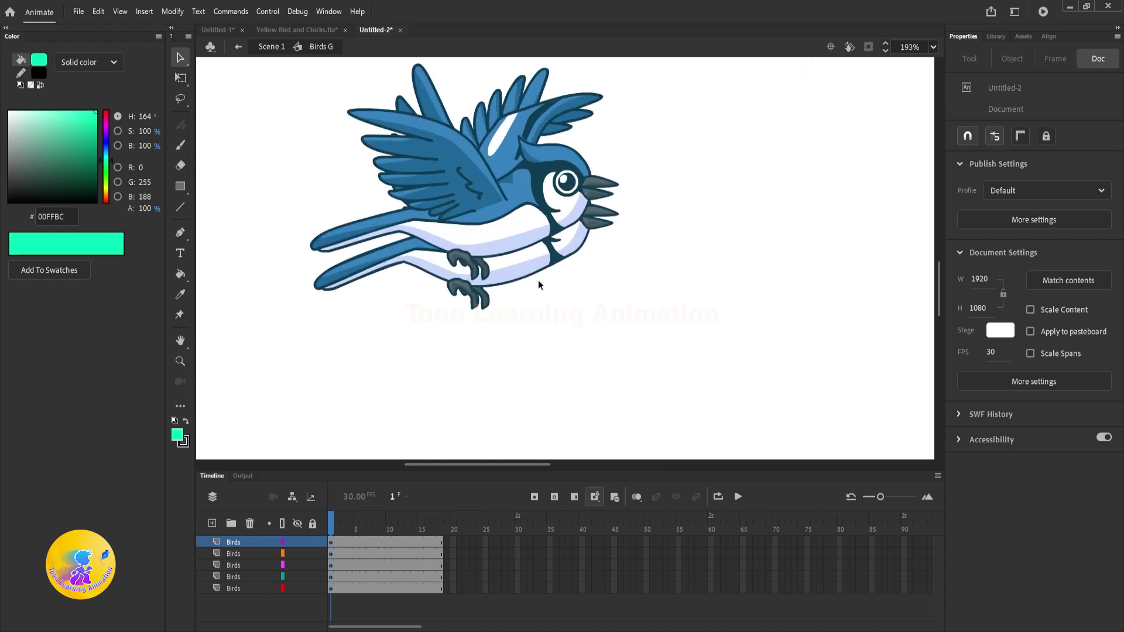
left_click_drag(521, 268, 568, 277)
key("ctrl+z")
key("Delete")
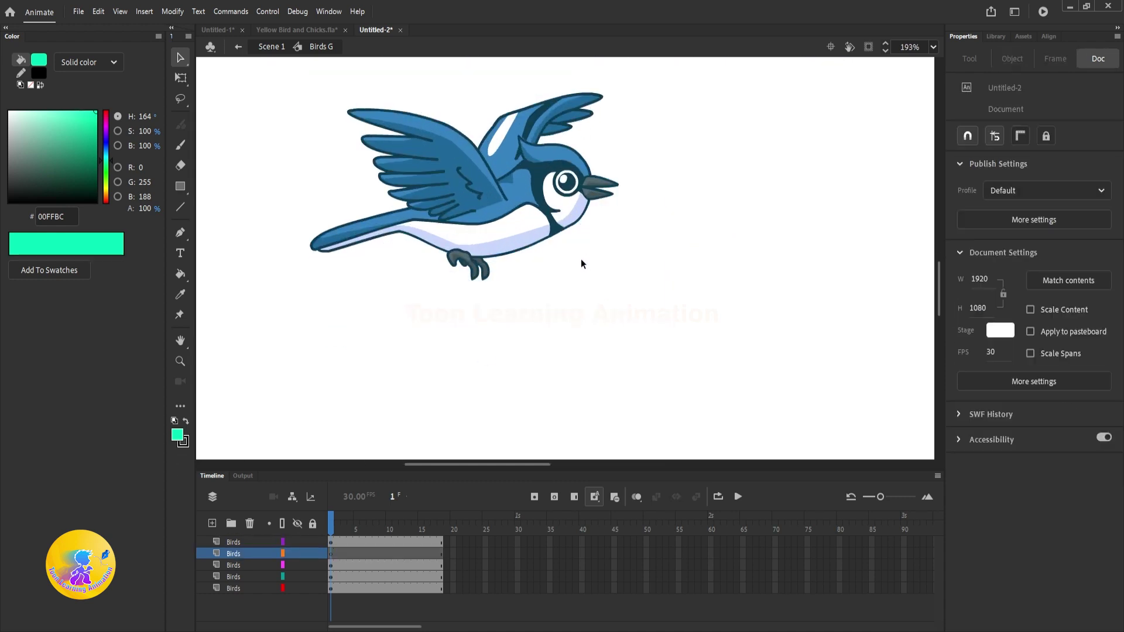
left_click(251, 525)
Set the first looping frame of the upper-middle bluebird to 9.
scroll(393, 348, "down", 3)
left_click_drag(585, 364, 580, 376)
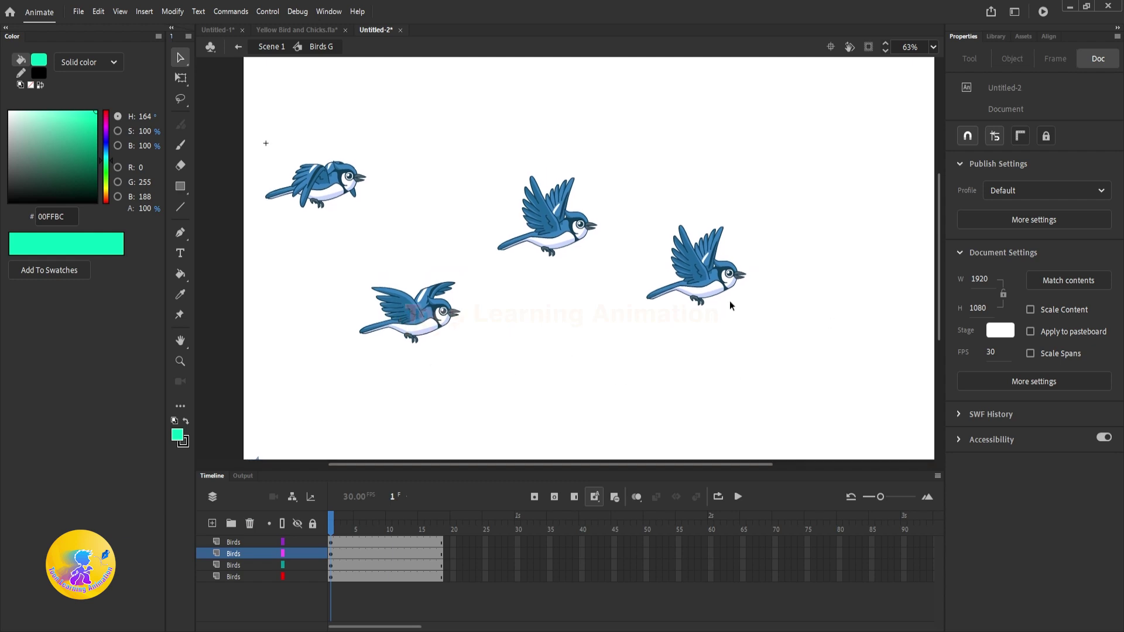
left_click(428, 305)
left_click(544, 205)
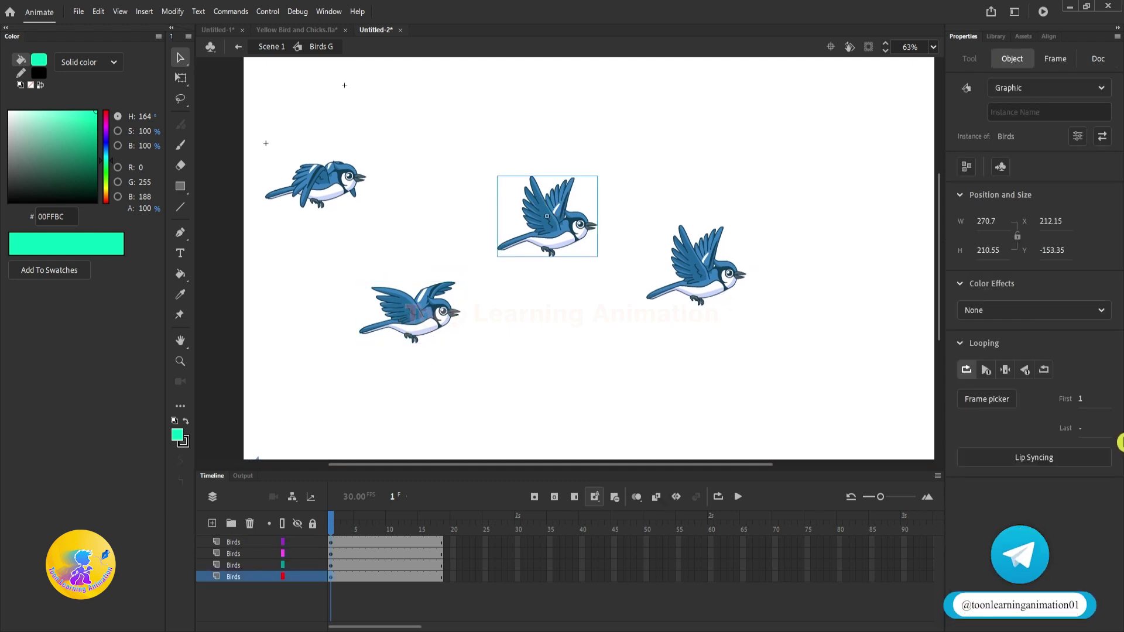
left_click_drag(1079, 403, 1092, 406)
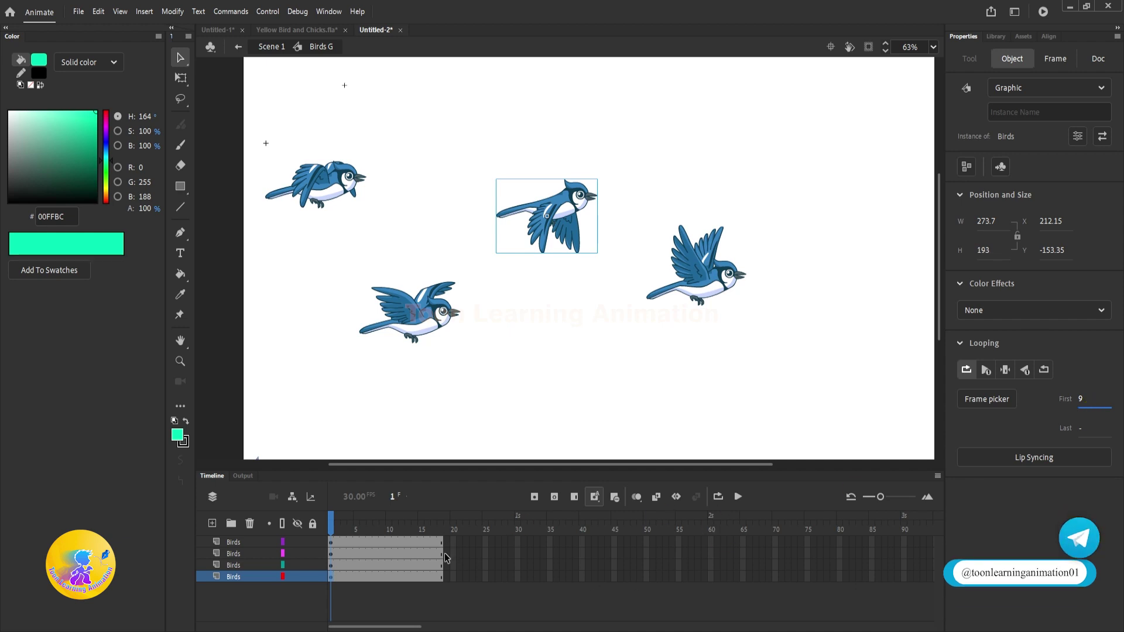
Extend the four Birds layers to frame 72 and add keyframes on that frame.
left_click_drag(441, 545, 277, 599)
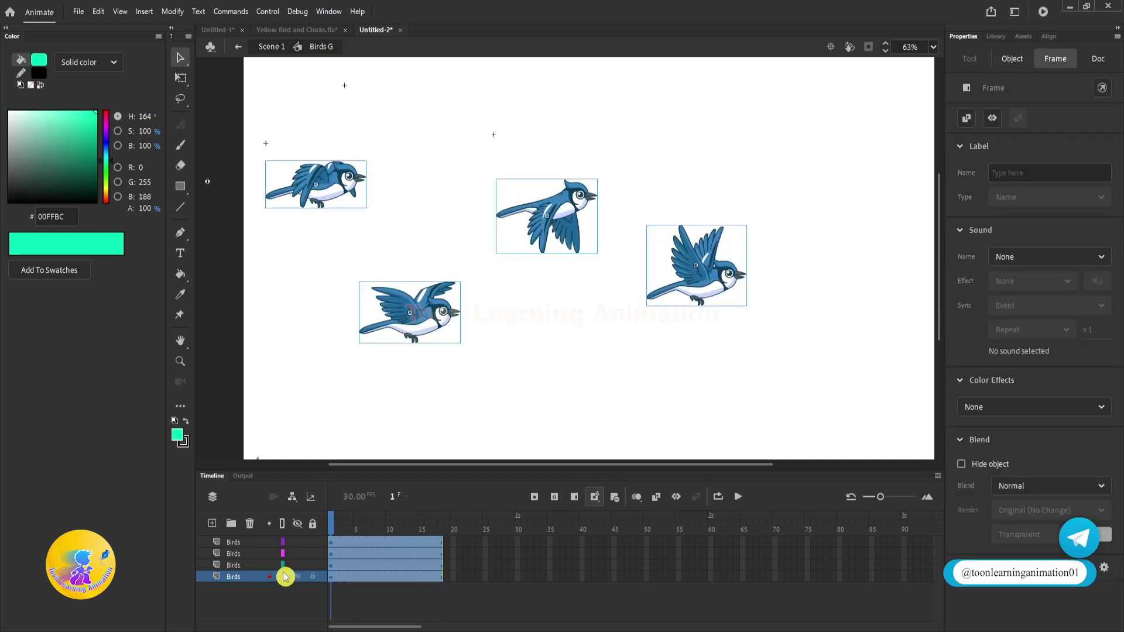
key("F5")
key("F5")
key("F5")
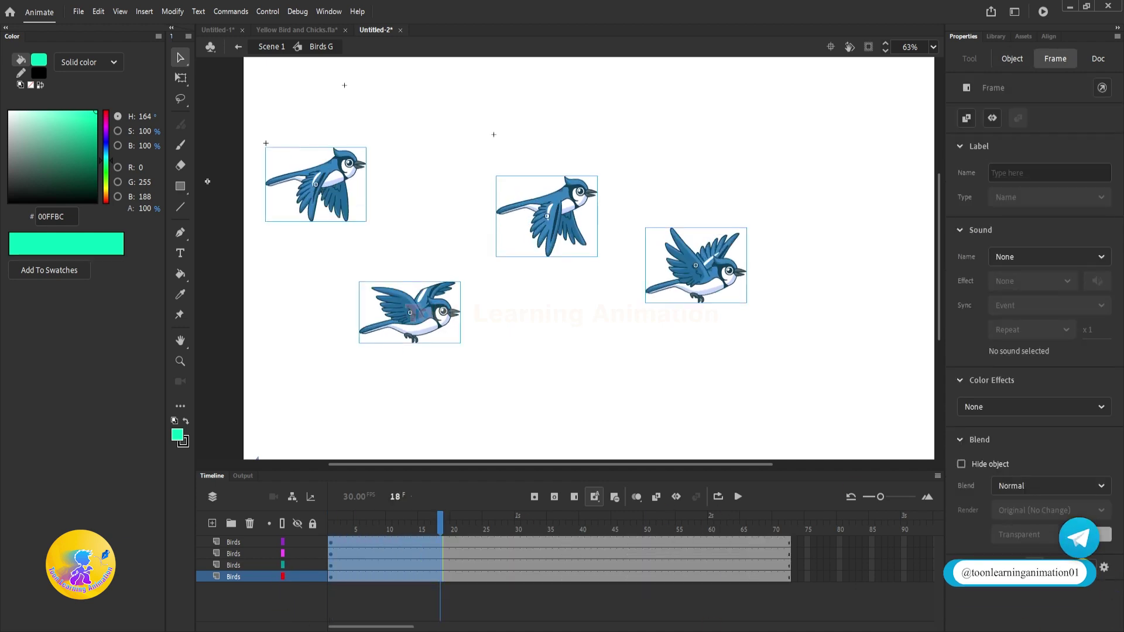
left_click(790, 530)
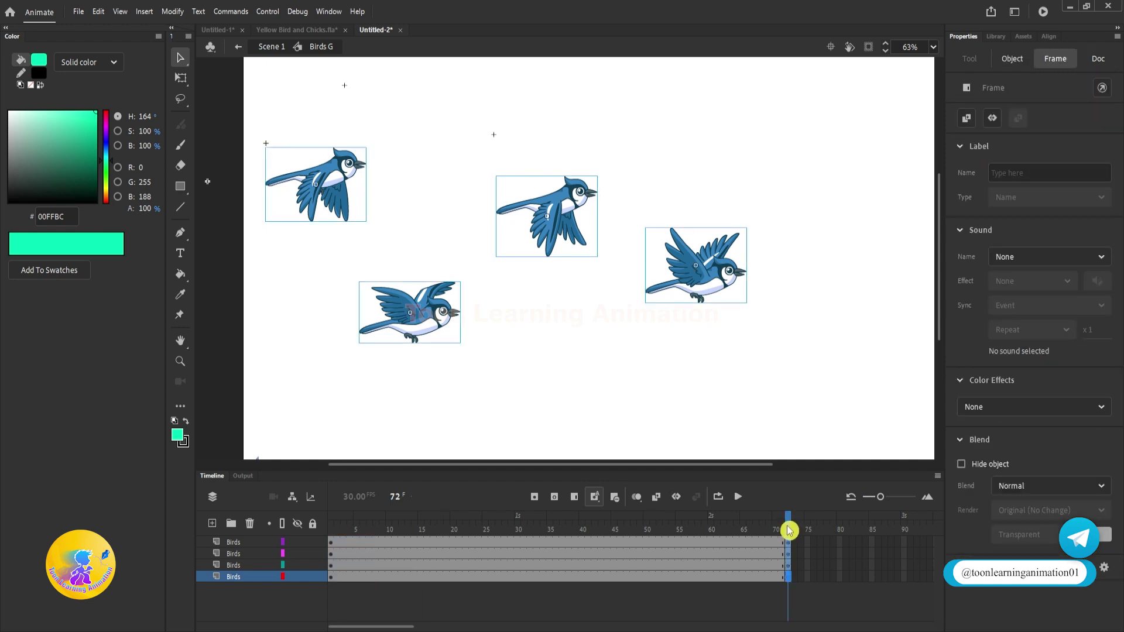
At frame 72, shift each of the four bluebirds slightly in a different direction to vary the formation.
left_click(751, 349)
left_click_drag(712, 287, 763, 260)
left_click_drag(583, 213, 626, 236)
left_click_drag(408, 331, 442, 294)
key("ctrl+z")
left_click_drag(419, 334, 462, 281)
left_click_drag(306, 183, 306, 226)
Create classic tweens between frames 1 and 72 on the four Birds layers and play back the drifting flight.
left_click_drag(745, 554, 536, 577)
right_click(688, 548)
left_click(726, 188)
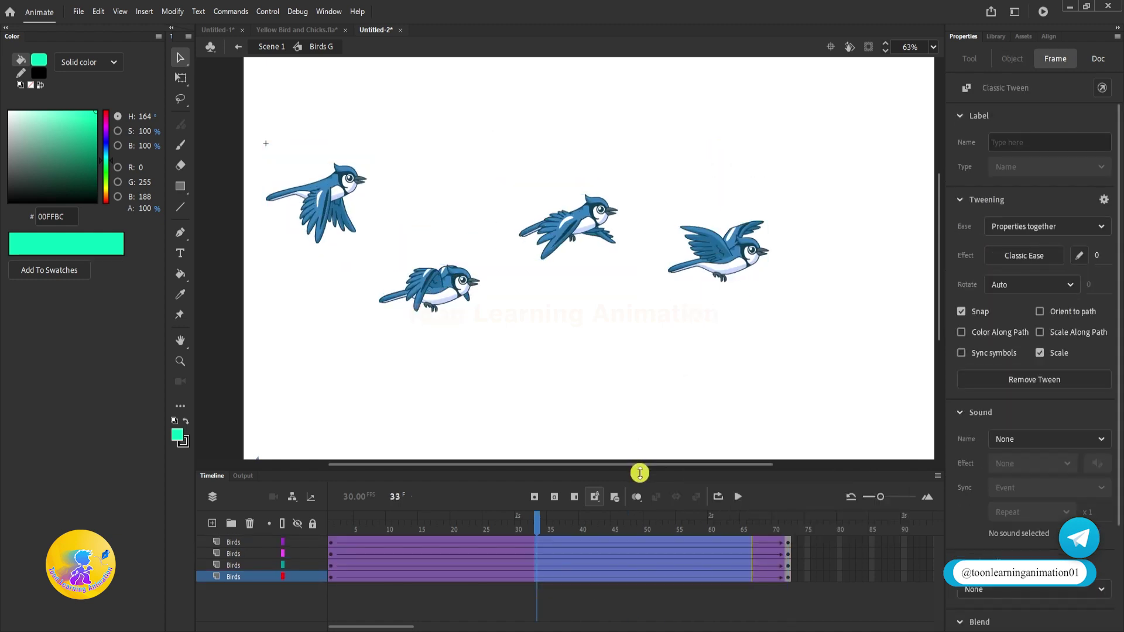
key("Return")
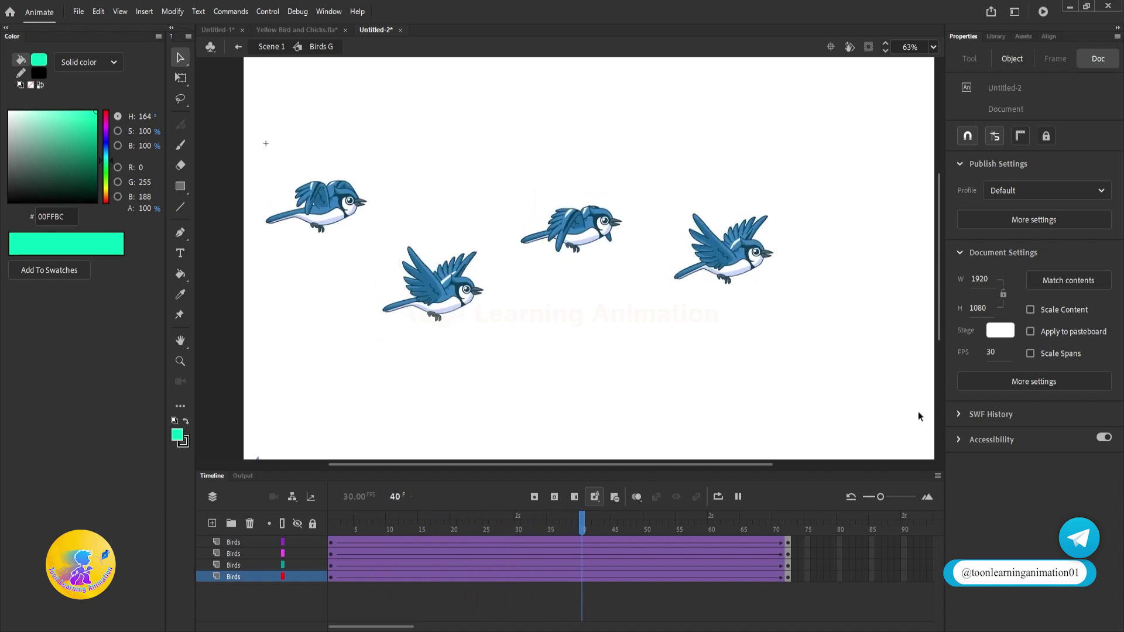
left_click(434, 607)
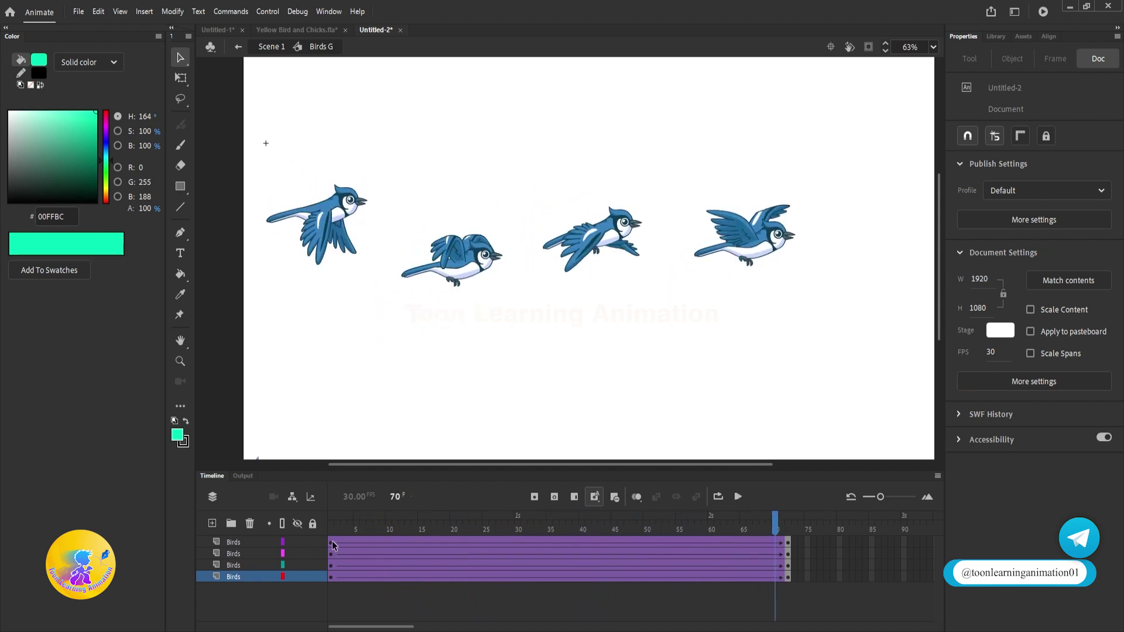
Copy the frame 1 keyframes of all Birds layers to frame 144, add classic tweens leading to them, and play back.
left_click_drag(332, 544, 467, 552)
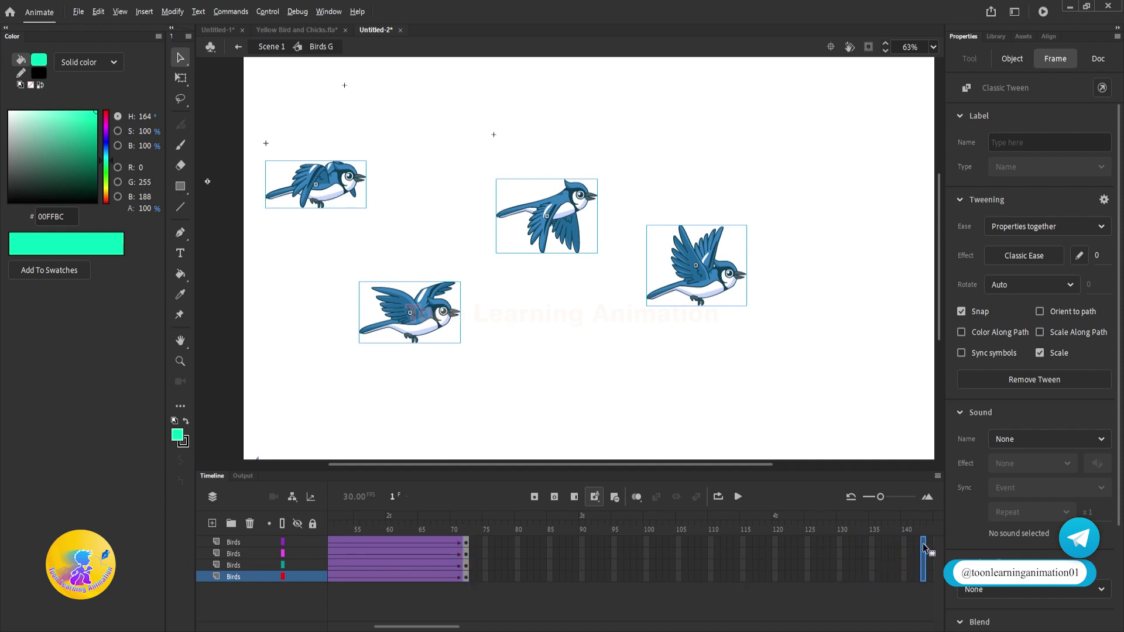
key("F6")
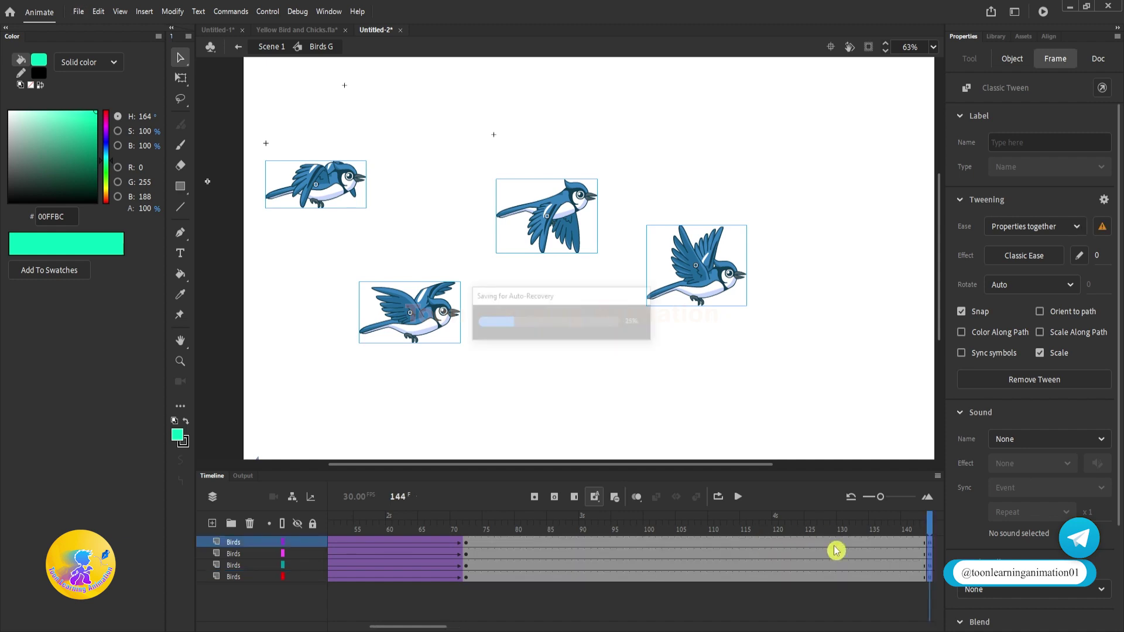
right_click(896, 577)
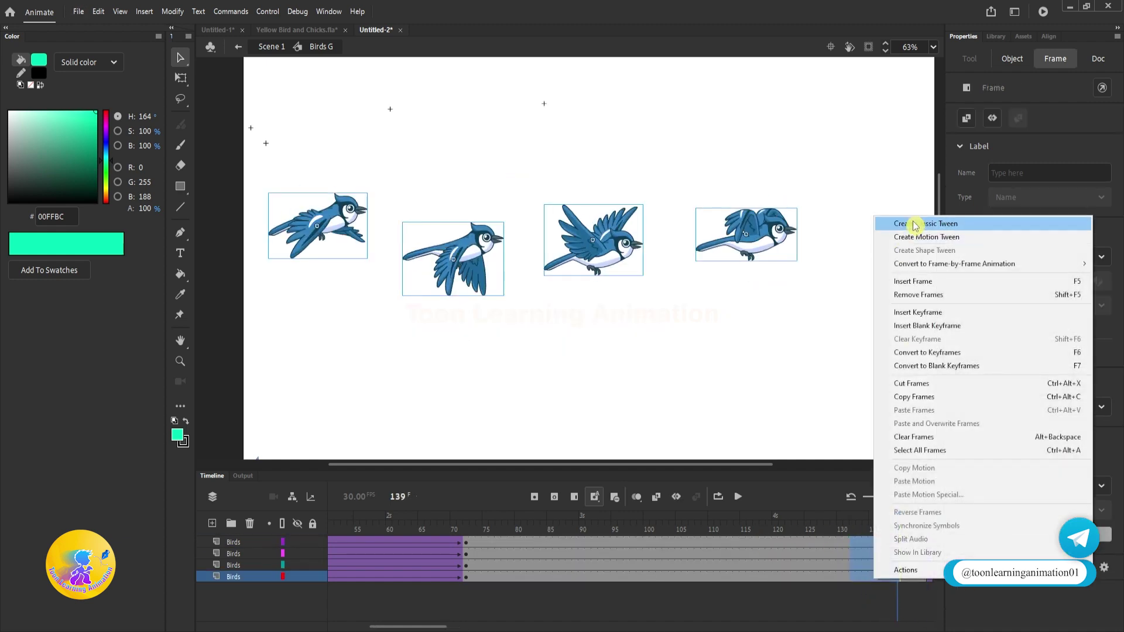
left_click(910, 226)
key("Return")
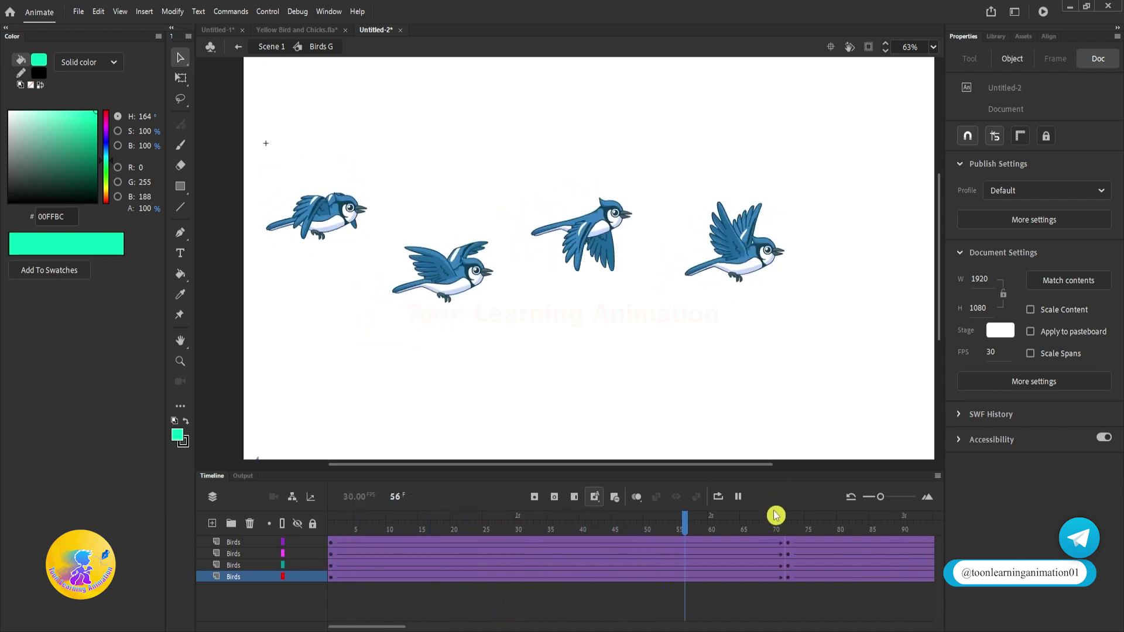
Return to Scene 1 and move the parrot flock onto the upper stage, scaled down to about 912 px wide.
double_click(827, 149)
left_click(826, 149)
scroll(877, 260, "down", 5)
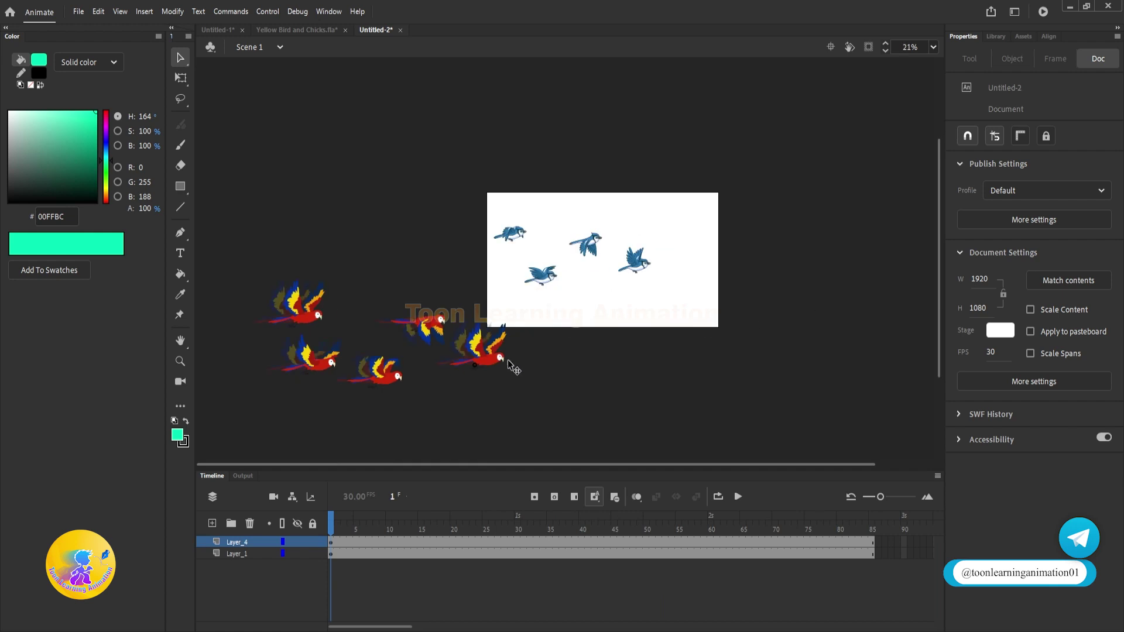
left_click_drag(469, 370, 743, 275)
scroll(726, 270, "up", 2)
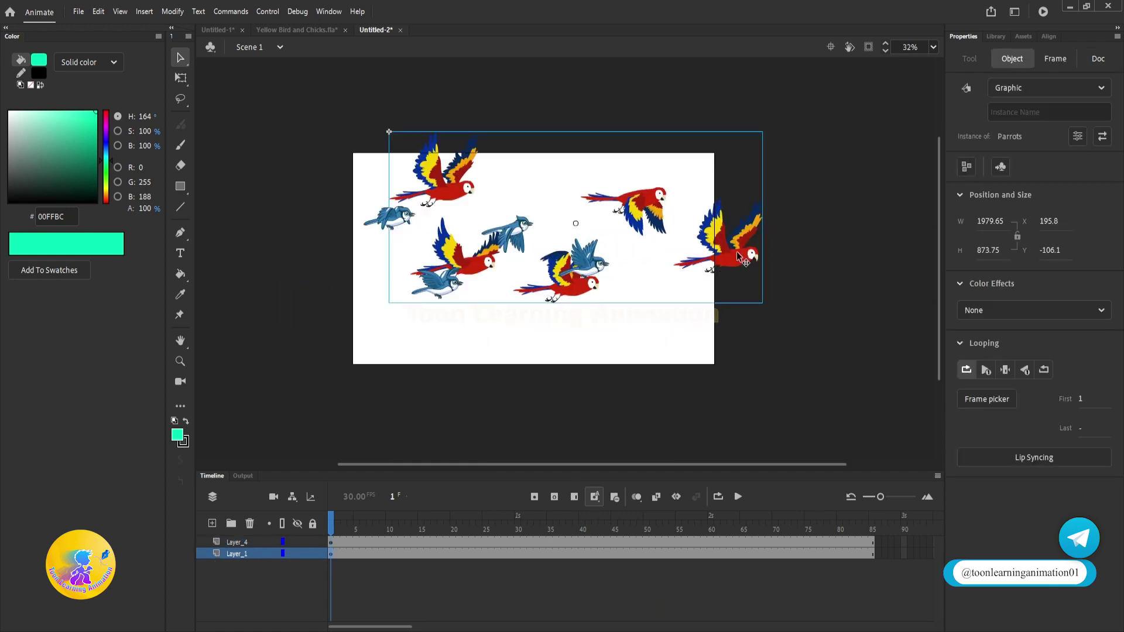
key("q")
left_click_drag(763, 302, 627, 188)
left_click_drag(685, 282, 730, 336)
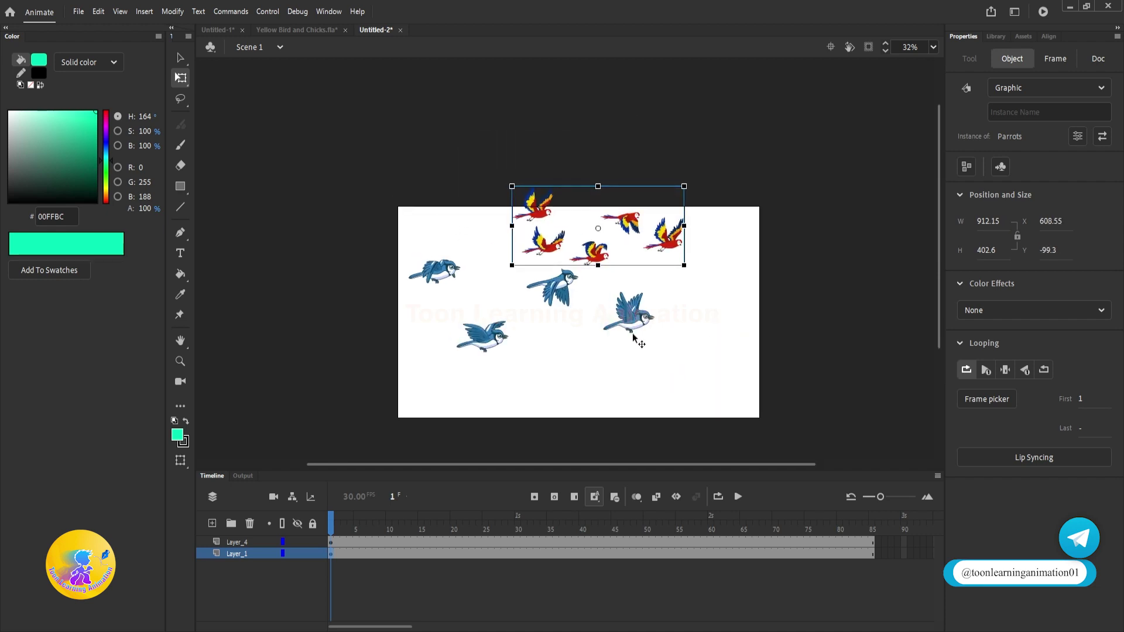
Move the Birds G group to the lower part of the stage, below the parrots, and play back both flocks.
left_click_drag(633, 333, 664, 373)
left_click_drag(716, 348, 698, 326)
scroll(699, 326, "up", 2)
key("Return")
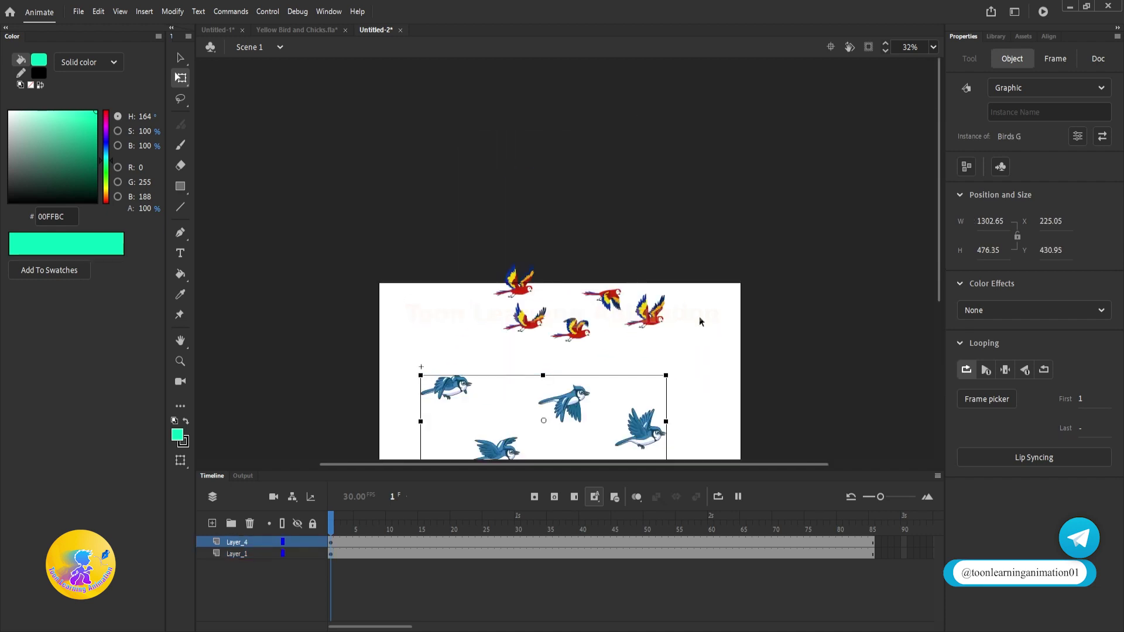
scroll(701, 313, "down", 4)
key("Return")
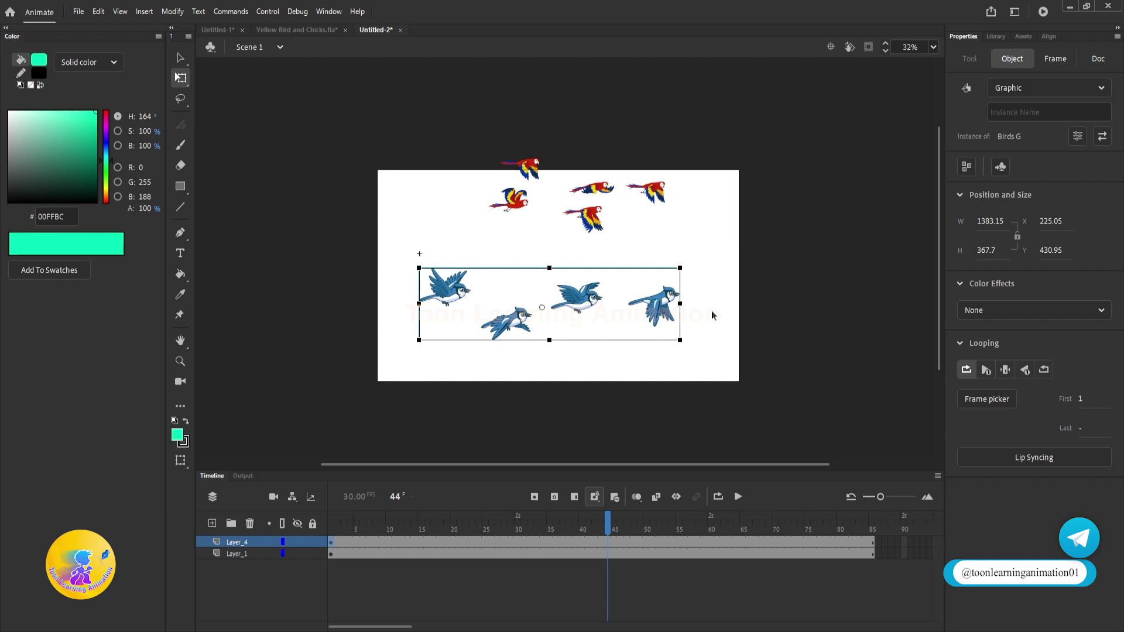
Switch to the browser, look through the flying bird GIF results and open the blue bird GIF from Tenor.
left_click(341, 615)
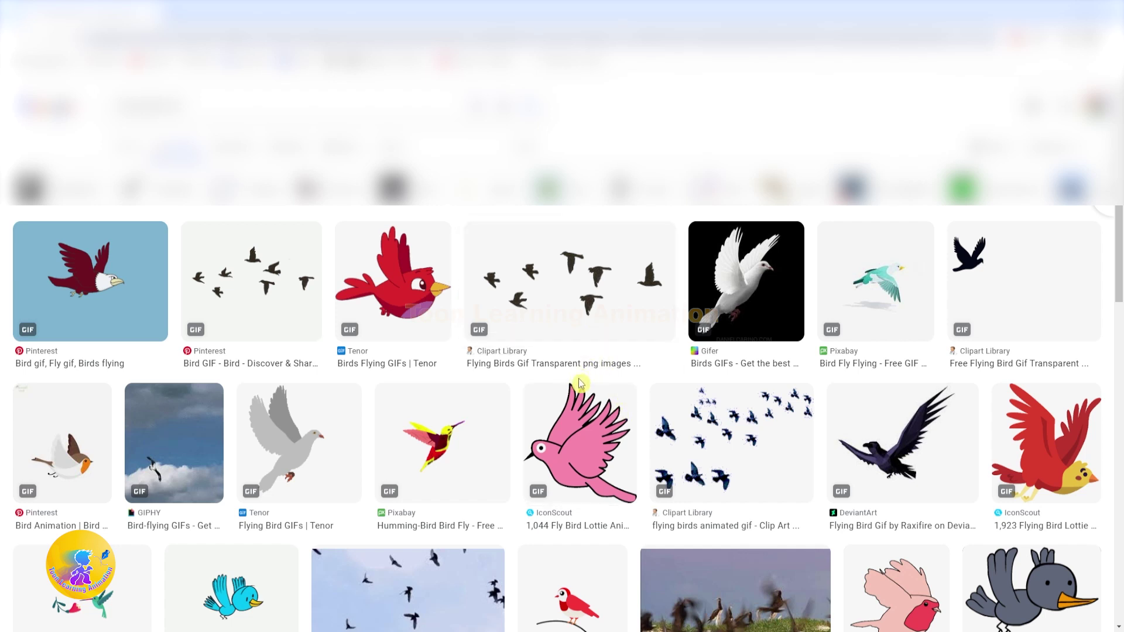
scroll(579, 384, "down", 1)
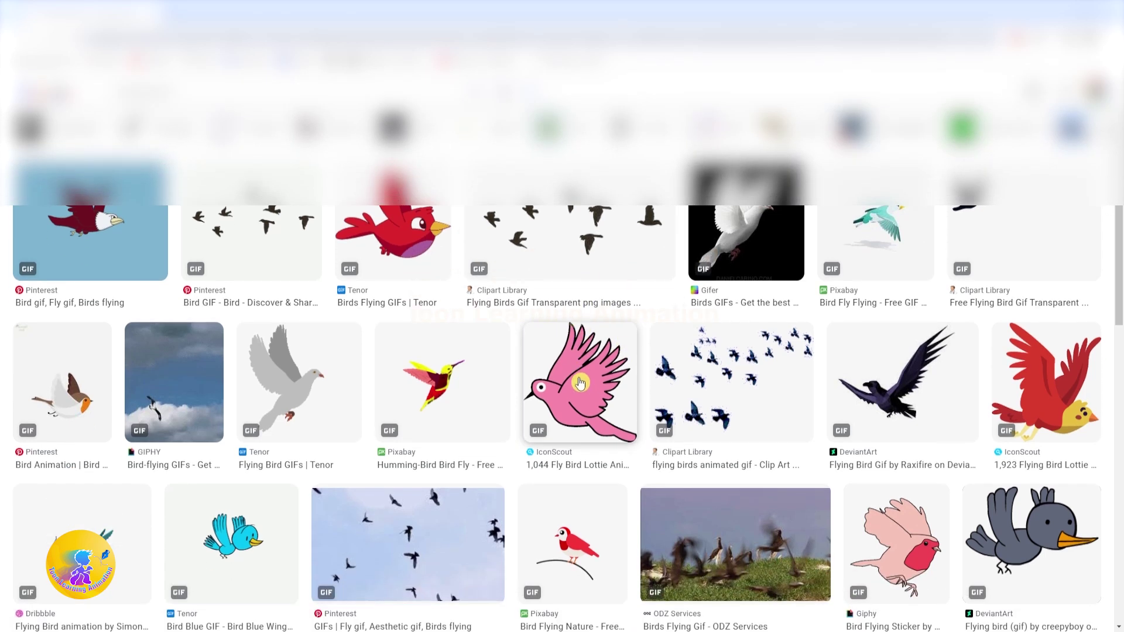
scroll(579, 383, "up", 1)
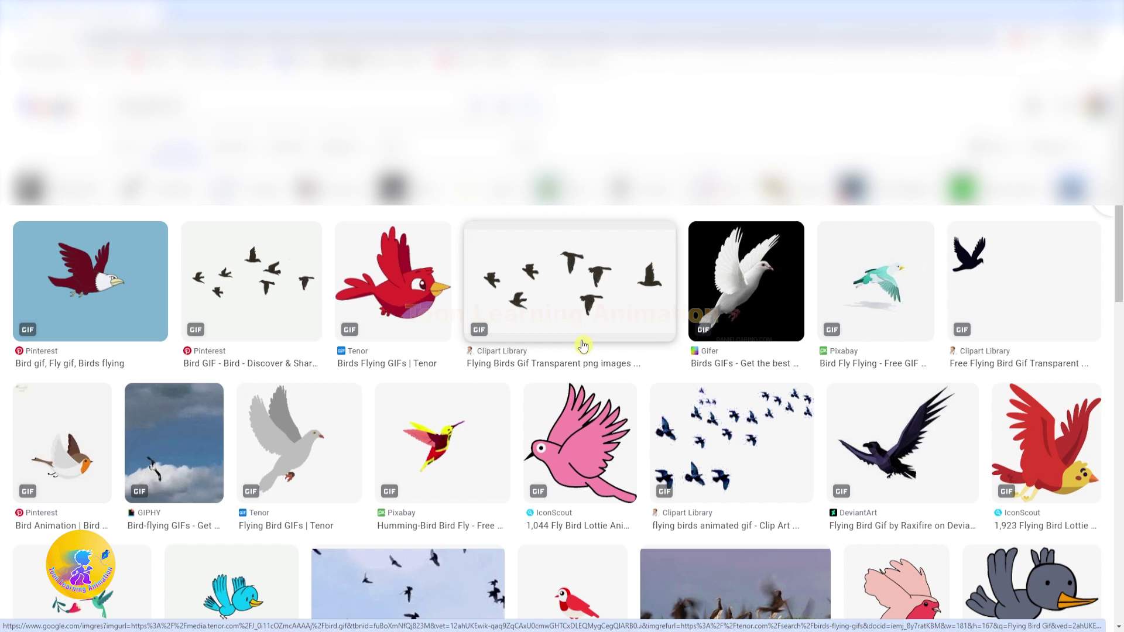
scroll(583, 345, "down", 1)
scroll(234, 521, "down", 1)
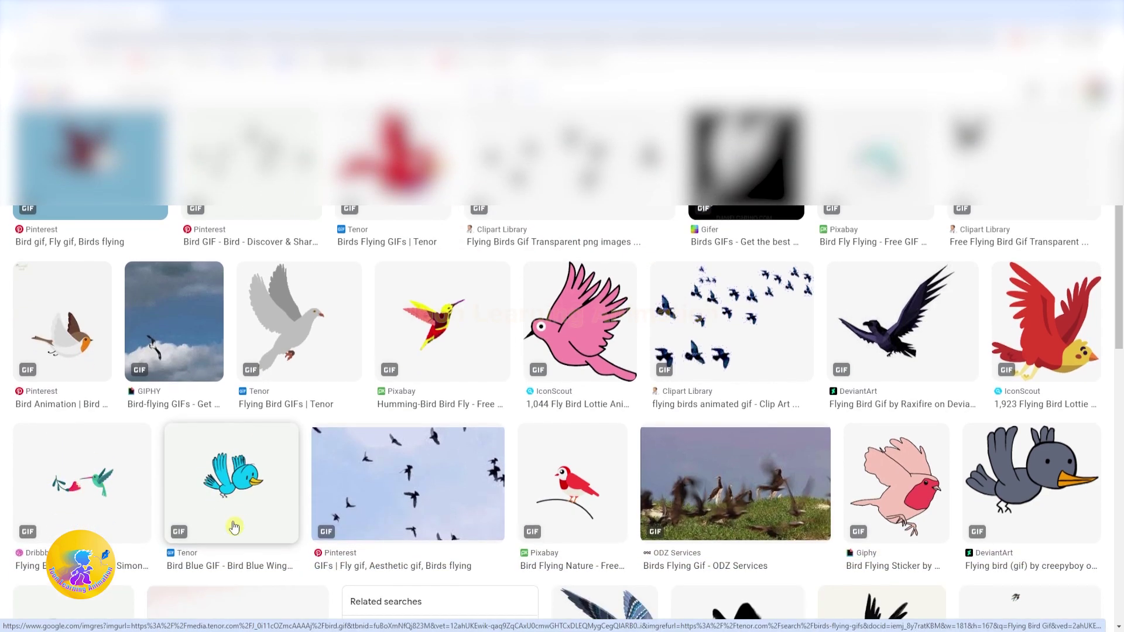
scroll(240, 505, "down", 1)
left_click(238, 447)
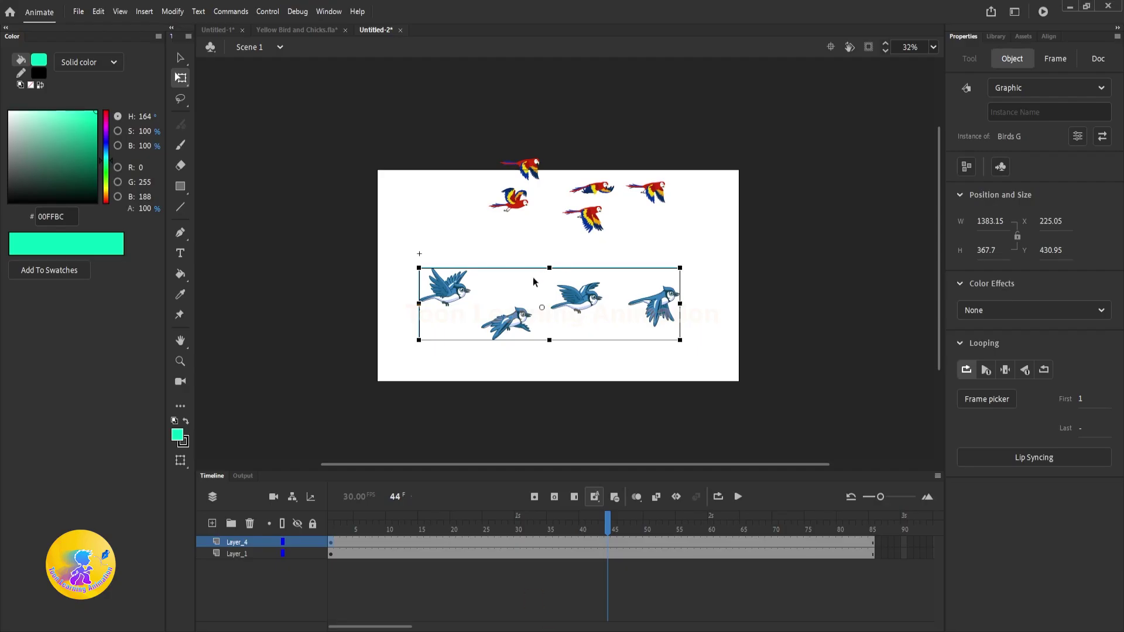
Switch back to Animate, go to frame 1 of Scene 1 and add a new layer above the bird layers.
left_click(462, 208)
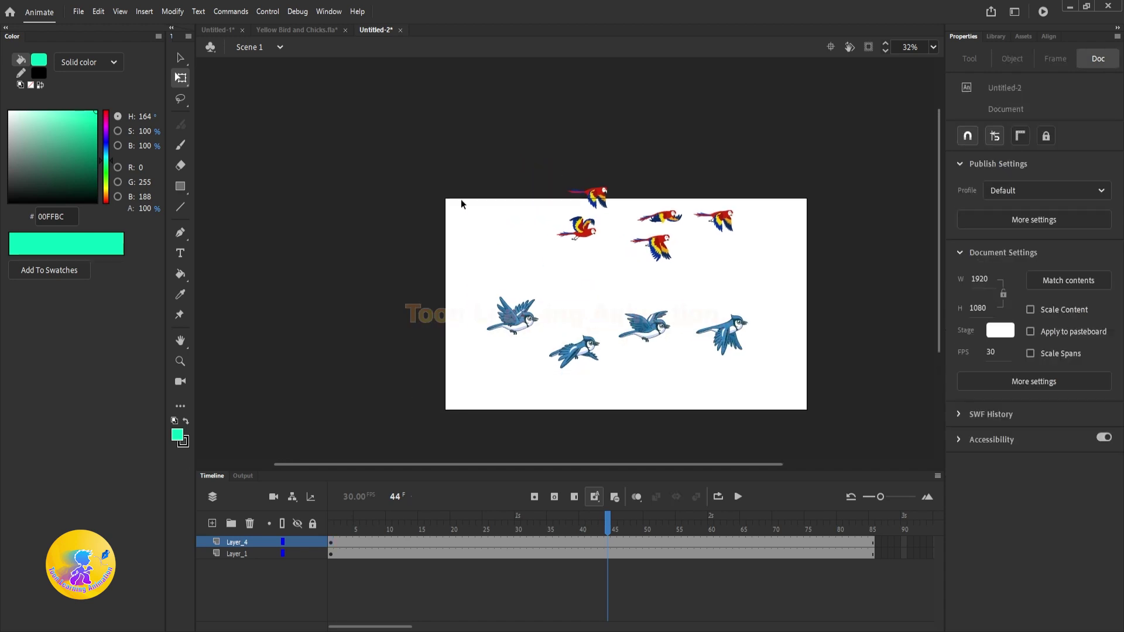
left_click_drag(461, 199, 458, 192)
left_click(331, 527)
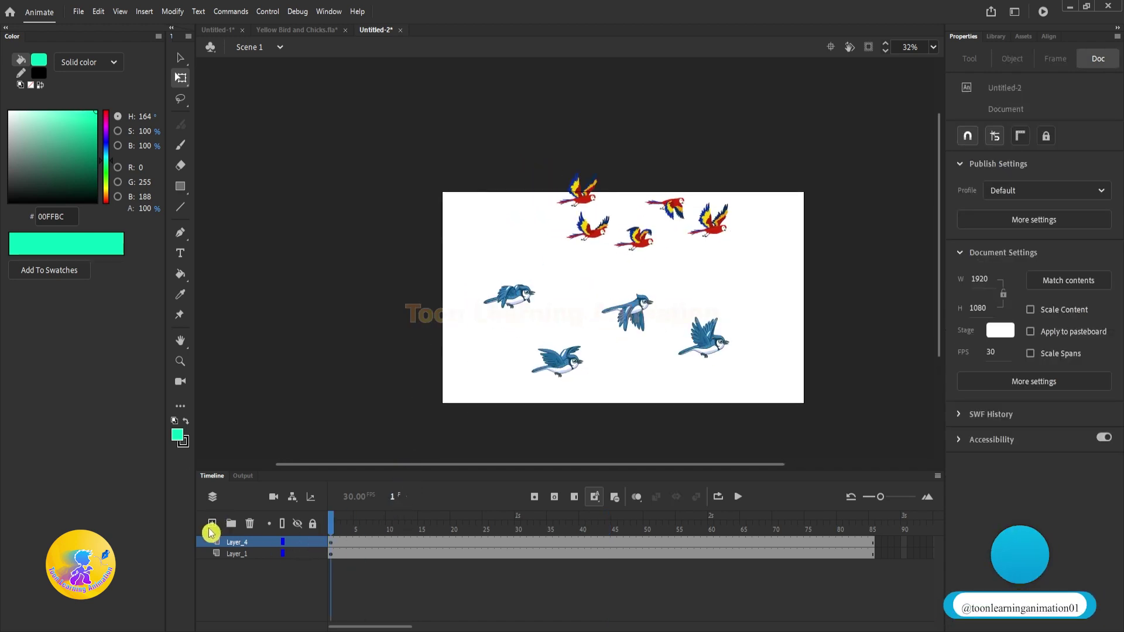
left_click(211, 527)
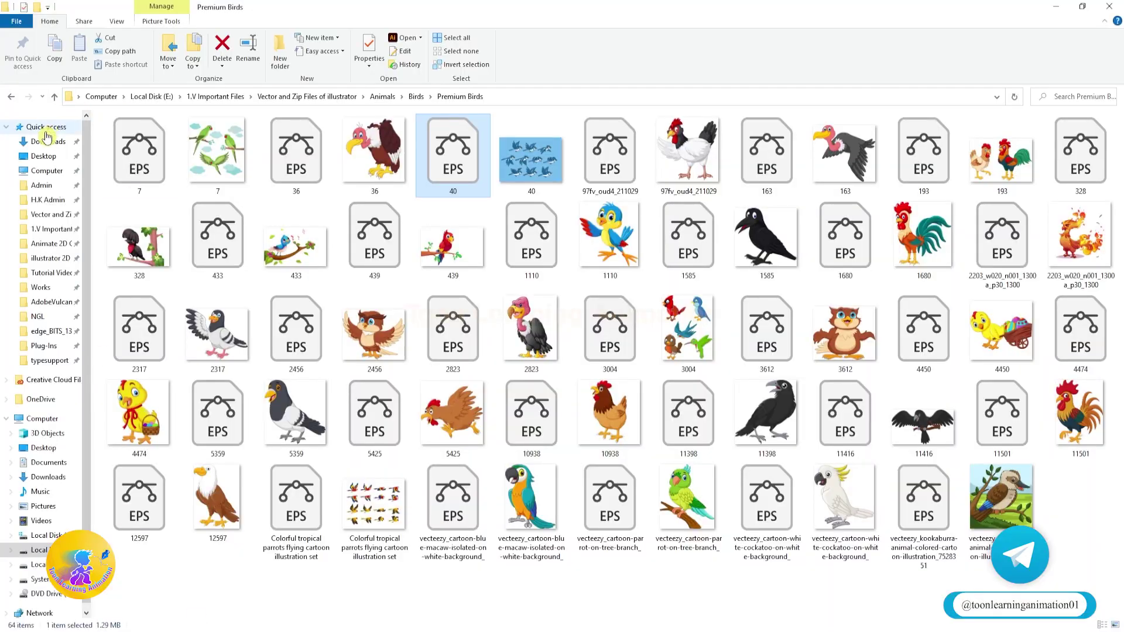
Switch to File Explorer and import the bird-blue (1) GIF from Downloads onto the new layer.
left_click(46, 155)
left_click(48, 142)
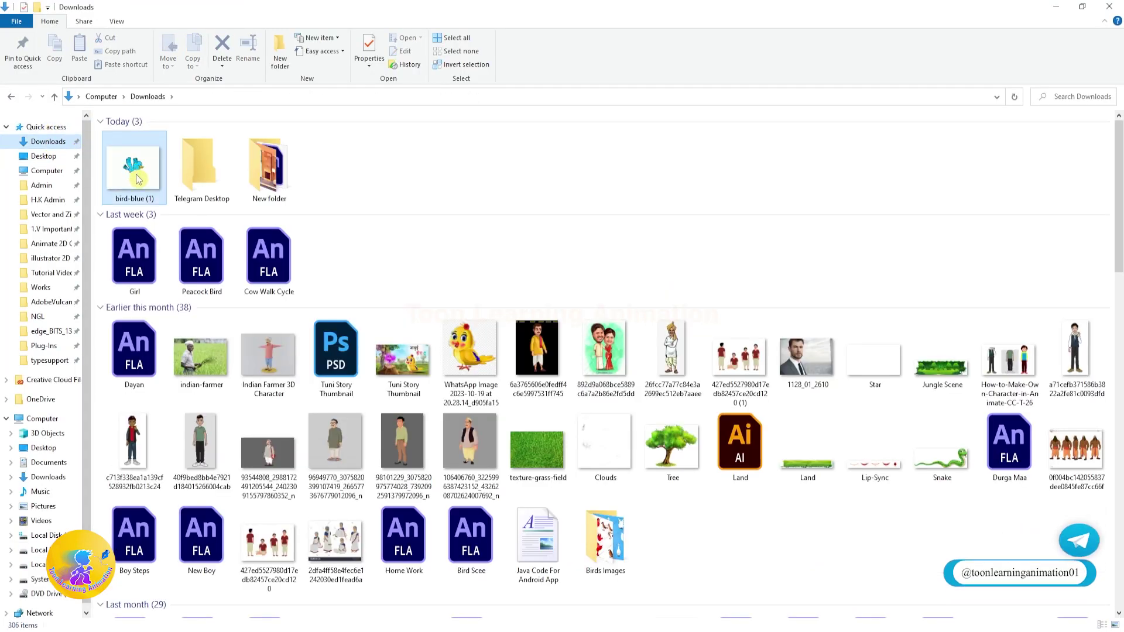
left_click_drag(136, 177, 354, 248)
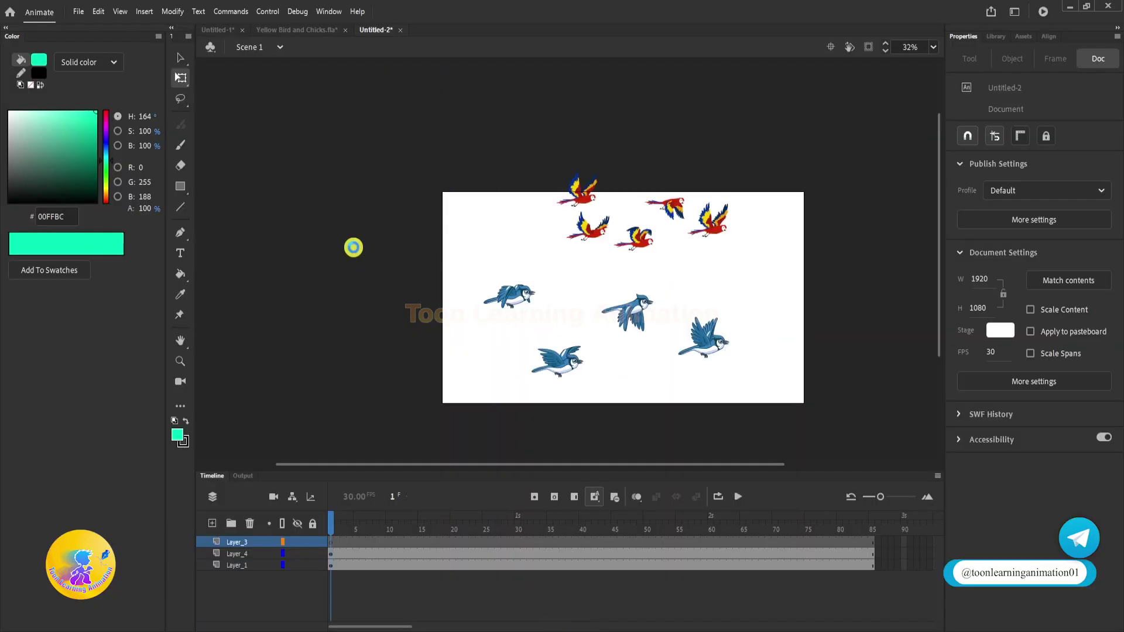
key("ctrl+equal")
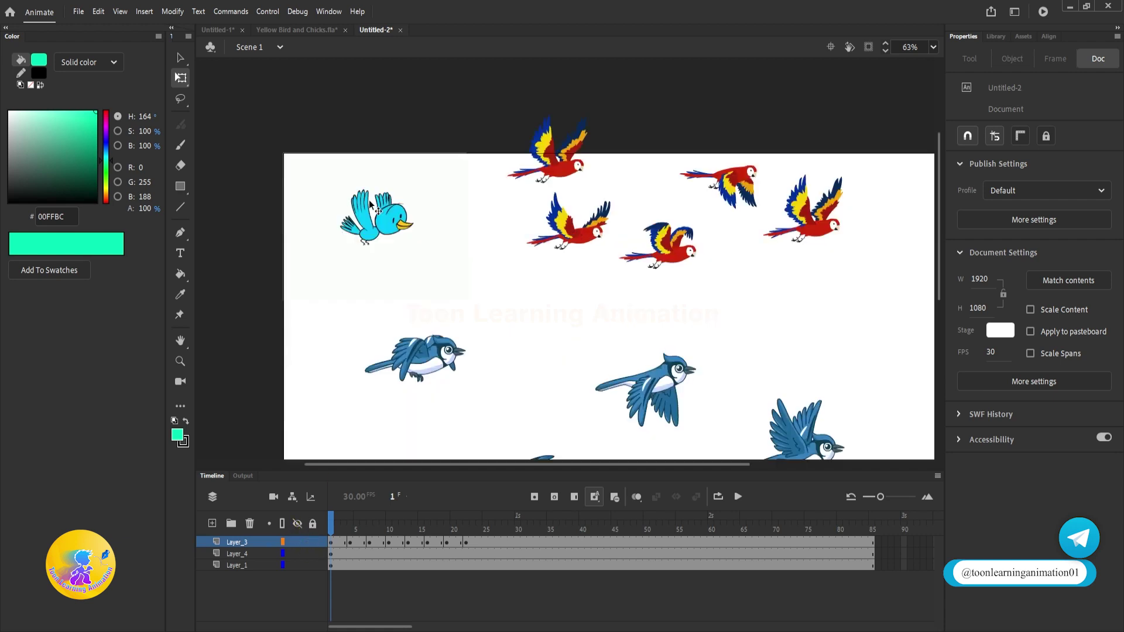
scroll(370, 205, "up", 2)
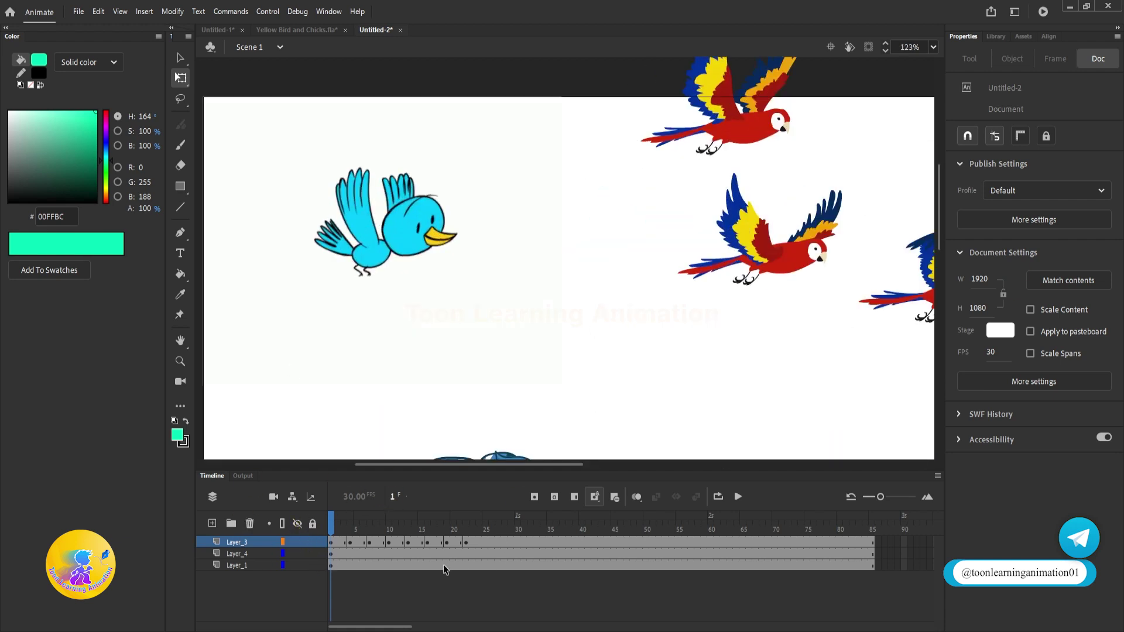
Hide Layer_4 and Layer_1 so that only the imported bird GIF shows on the stage.
left_click_drag(297, 554, 297, 566)
scroll(473, 241, "down", 2)
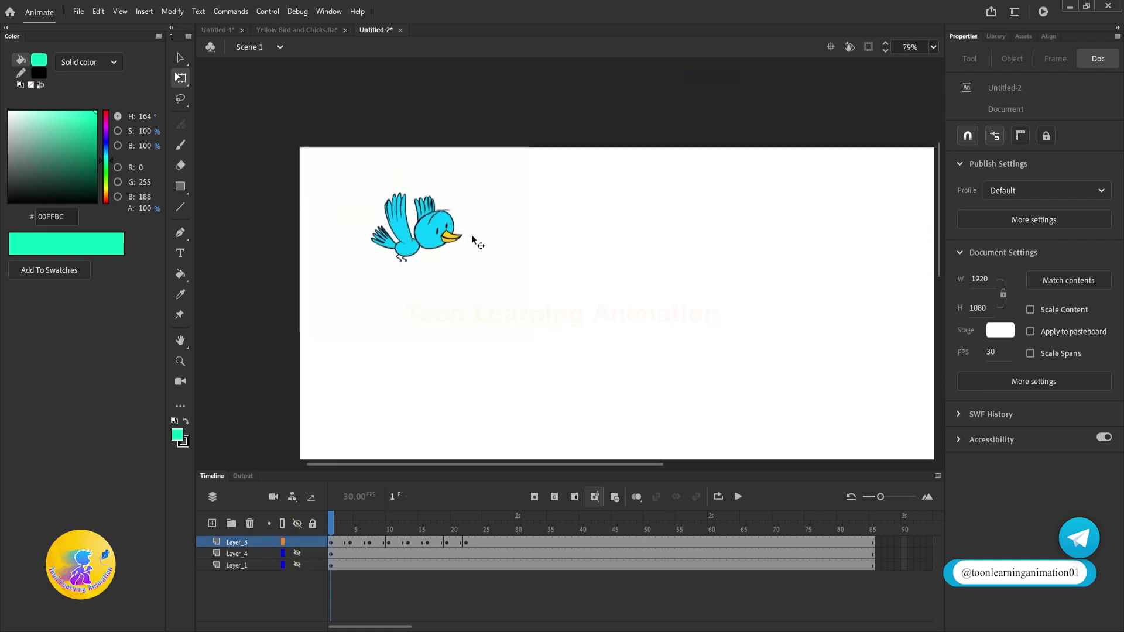
left_click_drag(510, 286, 602, 238)
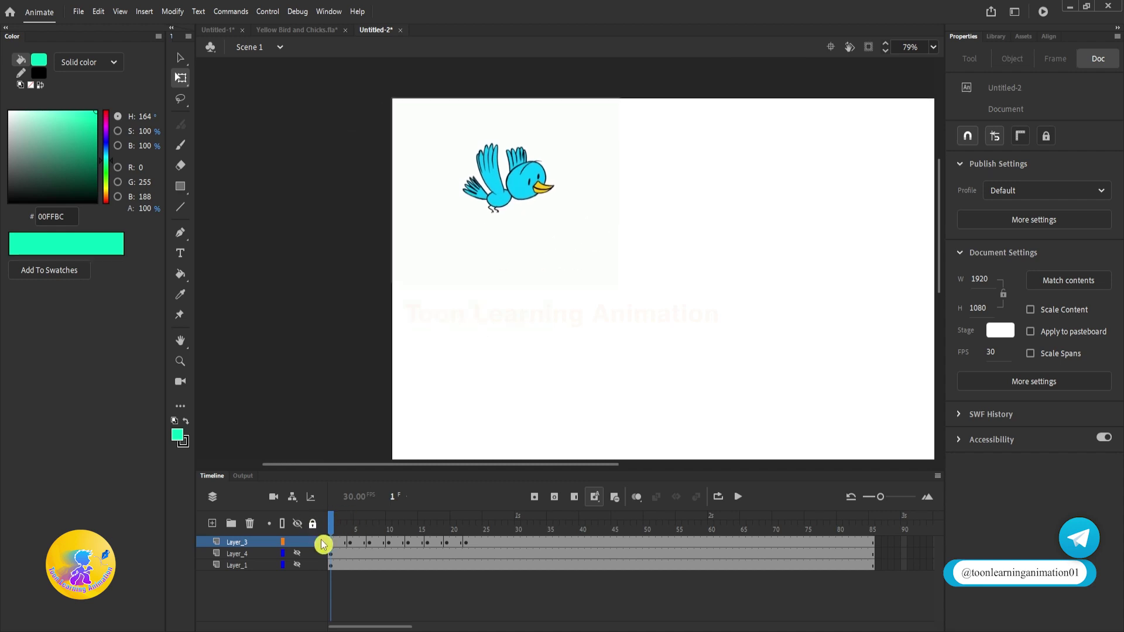
Remove the frames from frame 25 onward on all three layers, play back the GIF and return to frame 1.
left_click(366, 537)
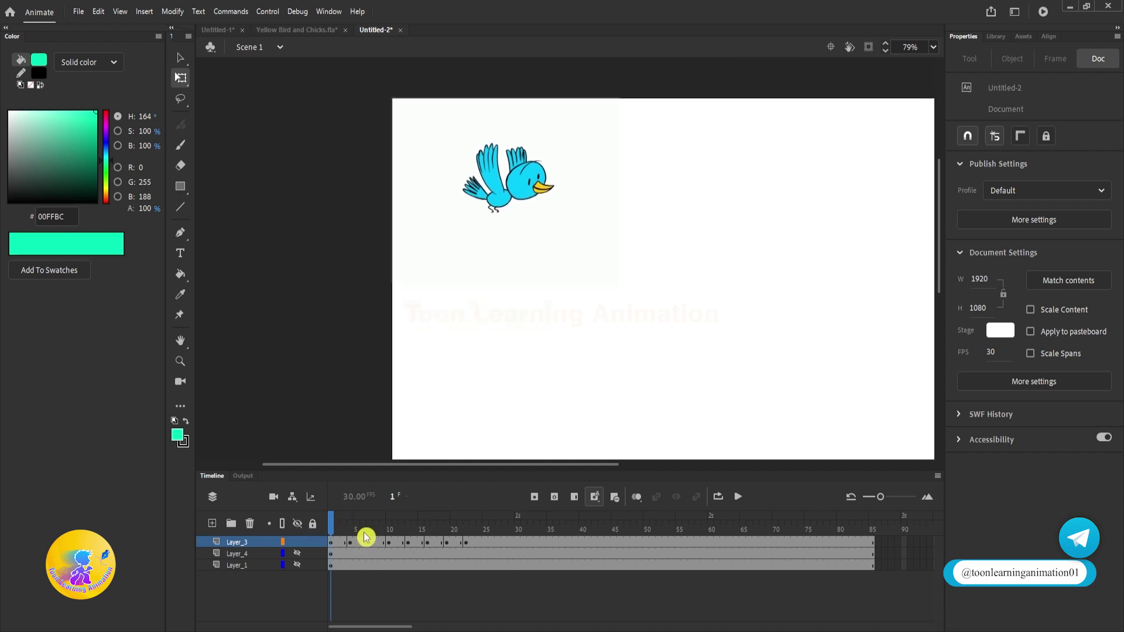
left_click(529, 601)
left_click_drag(487, 543, 907, 622)
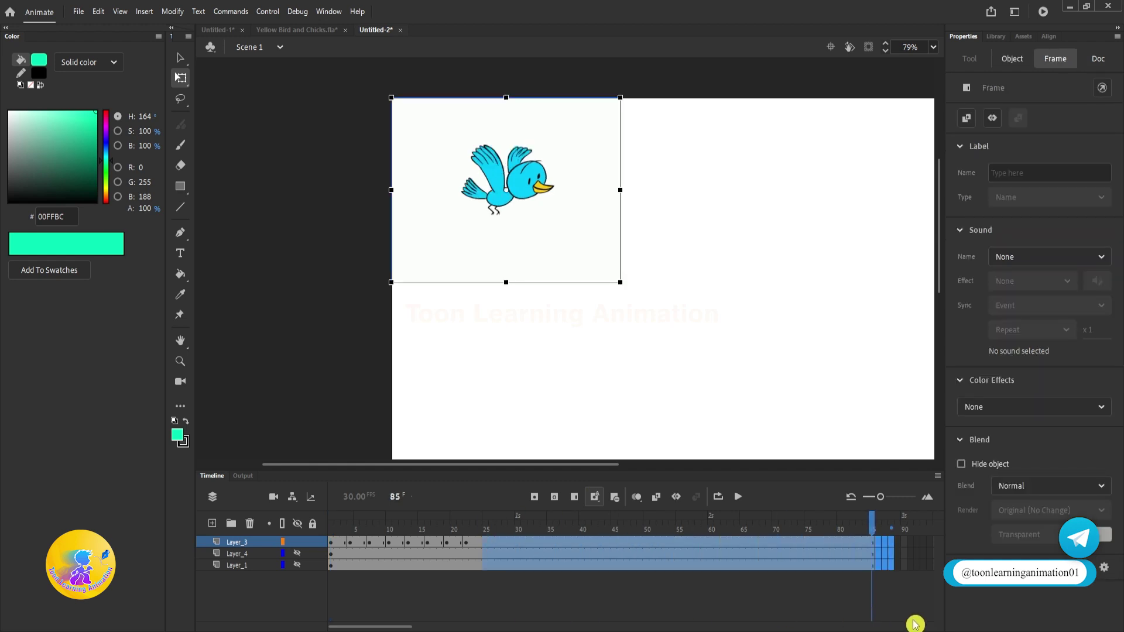
key("shift+F5")
key("Return")
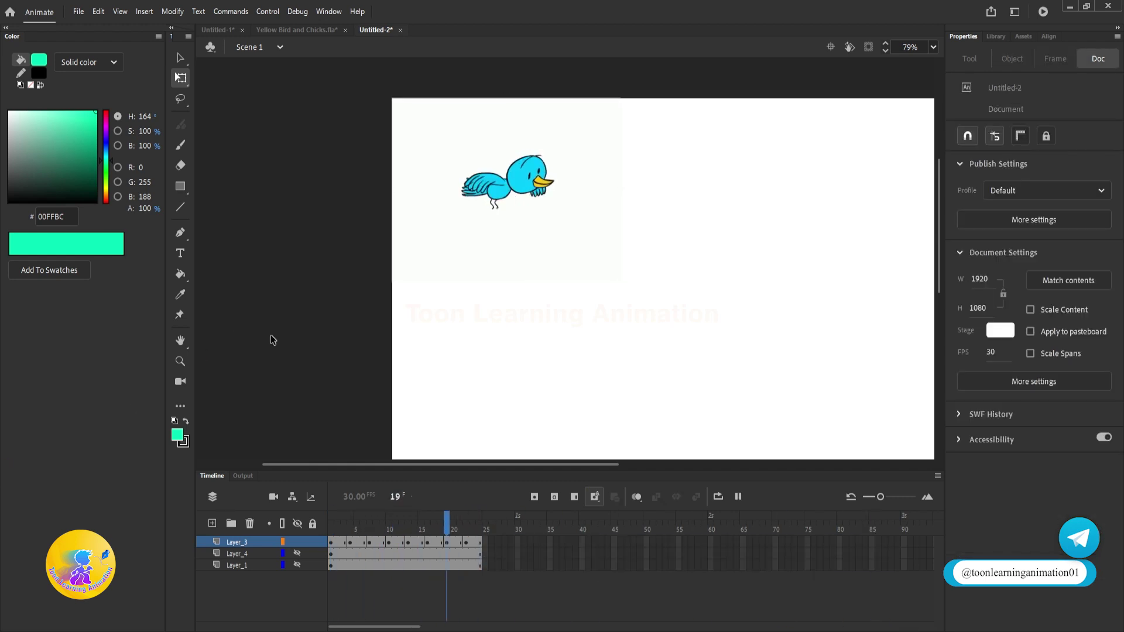
left_click(309, 572)
left_click(397, 525)
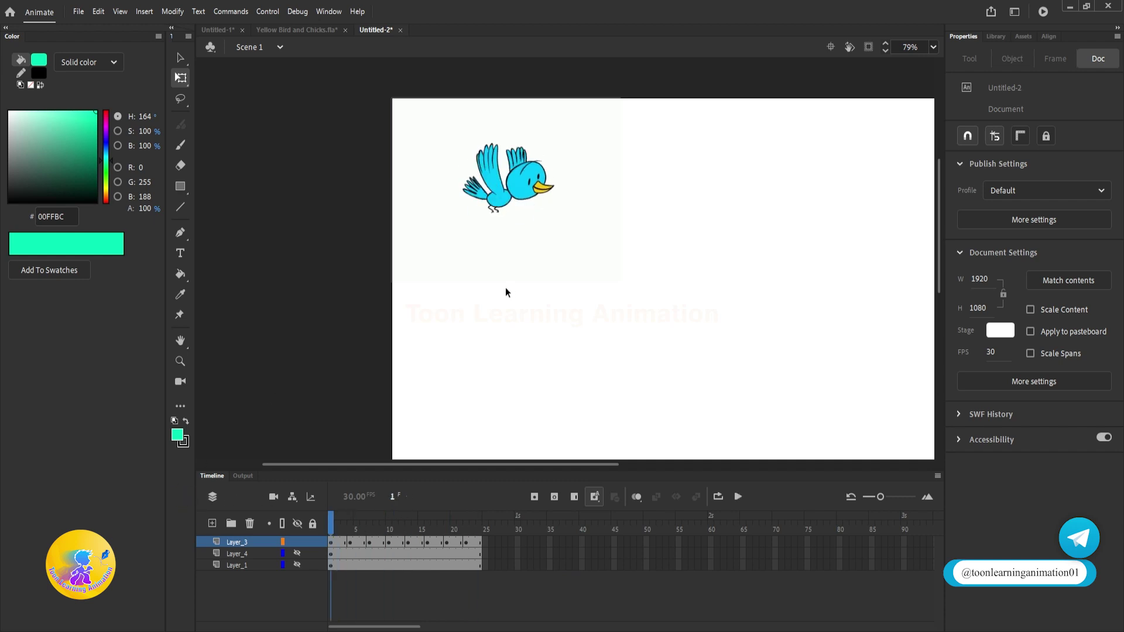
Try enlarging frame 1's bird bitmap to about 1123 × 873 px and moving it to about X 515, Y -193, checking it against frame 4.
scroll(493, 249, "down", 4)
left_click_drag(577, 263, 527, 264)
scroll(429, 246, "up", 2)
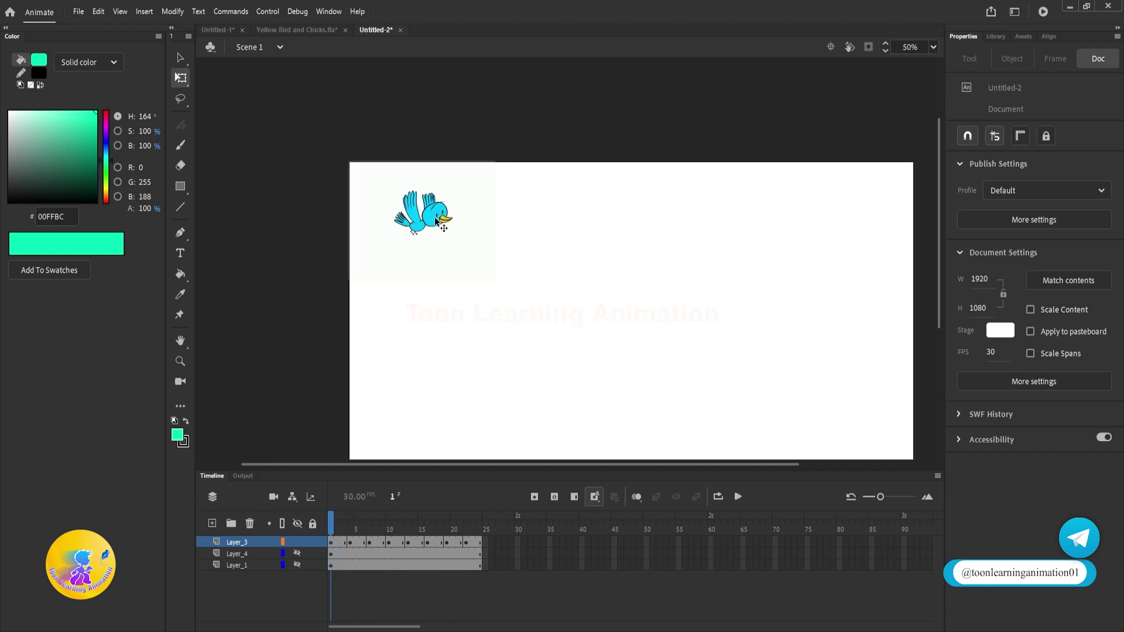
left_click(443, 228)
left_click_drag(495, 280, 586, 353)
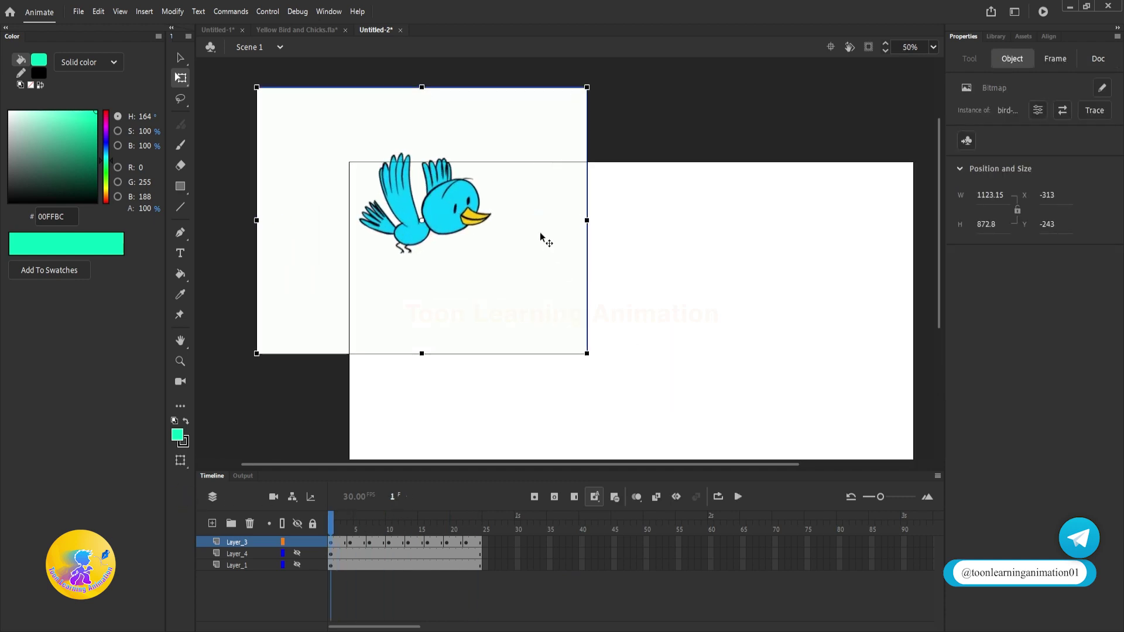
left_click_drag(464, 203, 712, 219)
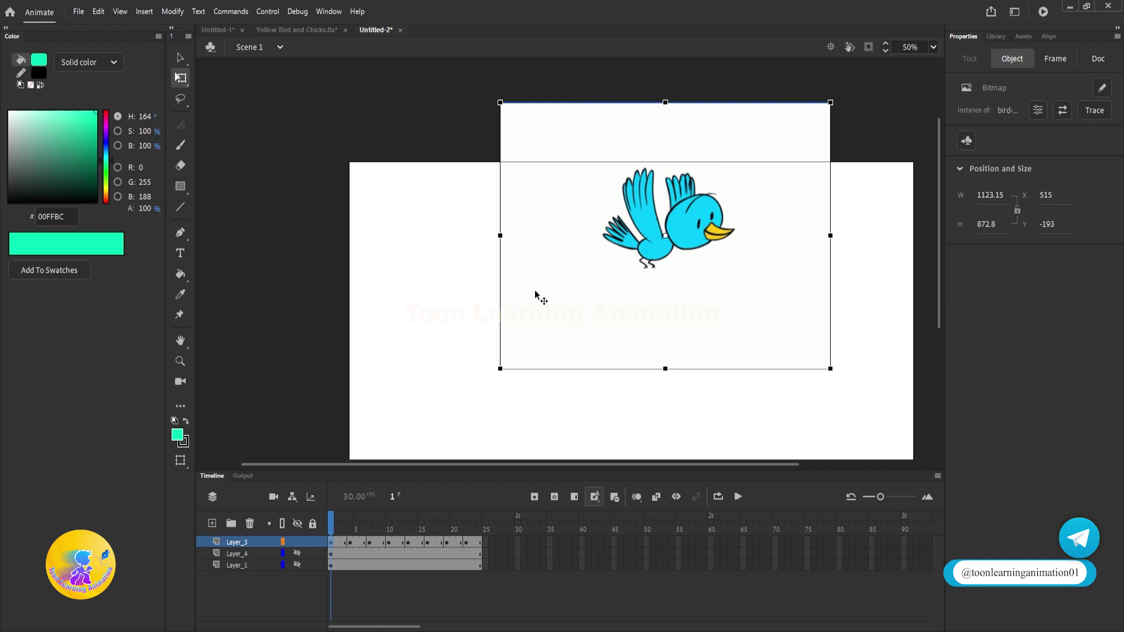
left_click(350, 529)
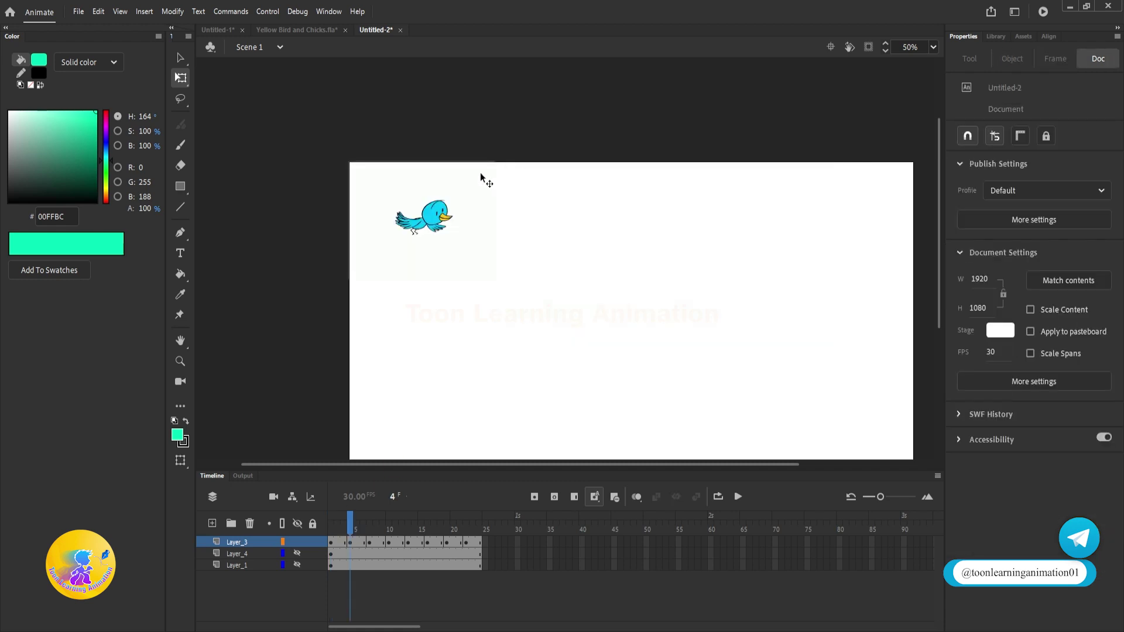
Undo the enlarging and moving of the bird bitmap on frame 1.
key("ctrl+z")
key("ctrl+z")
key("ctrl+z")
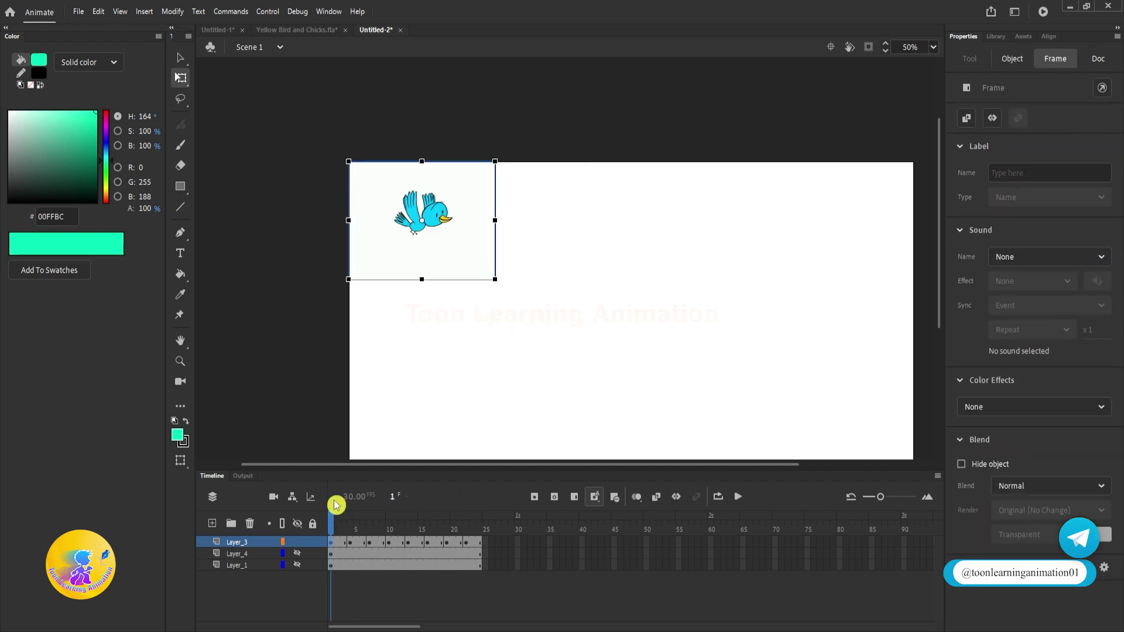
Examine the bird's wing poses on the GIF keyframes at frames 1, 4 and 7.
scroll(419, 225, "up", 2)
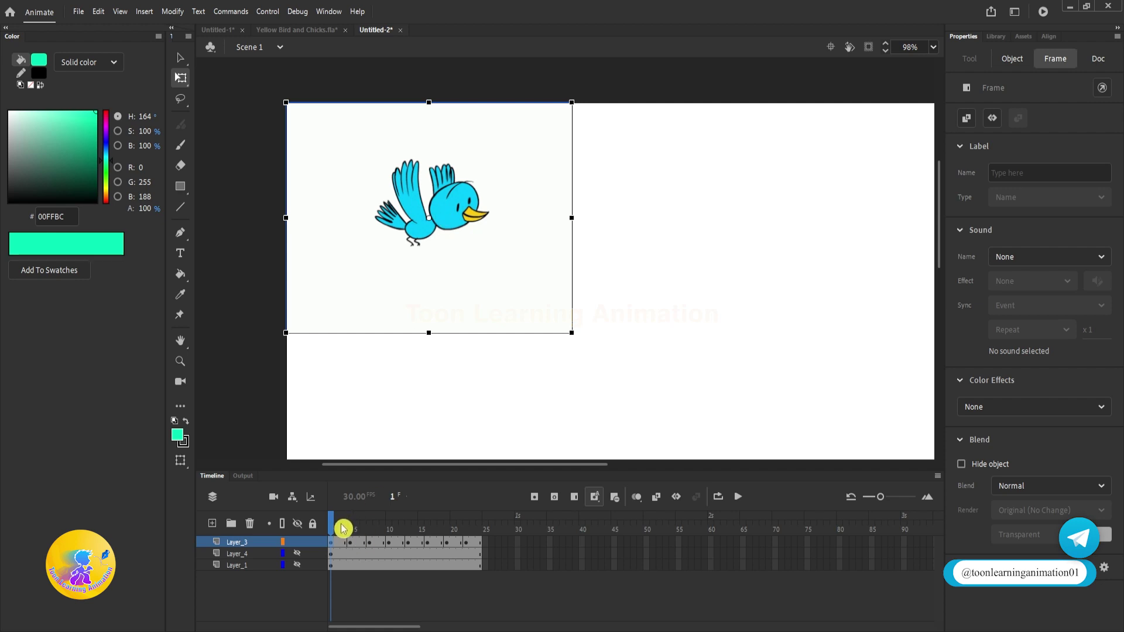
left_click_drag(343, 528, 350, 528)
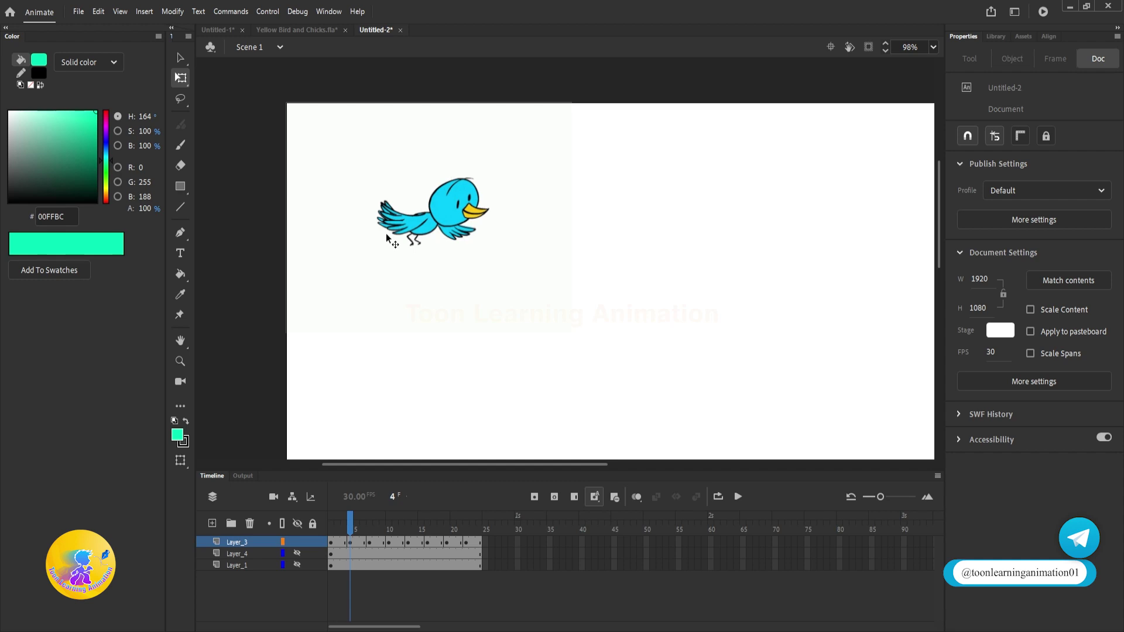
left_click(370, 529)
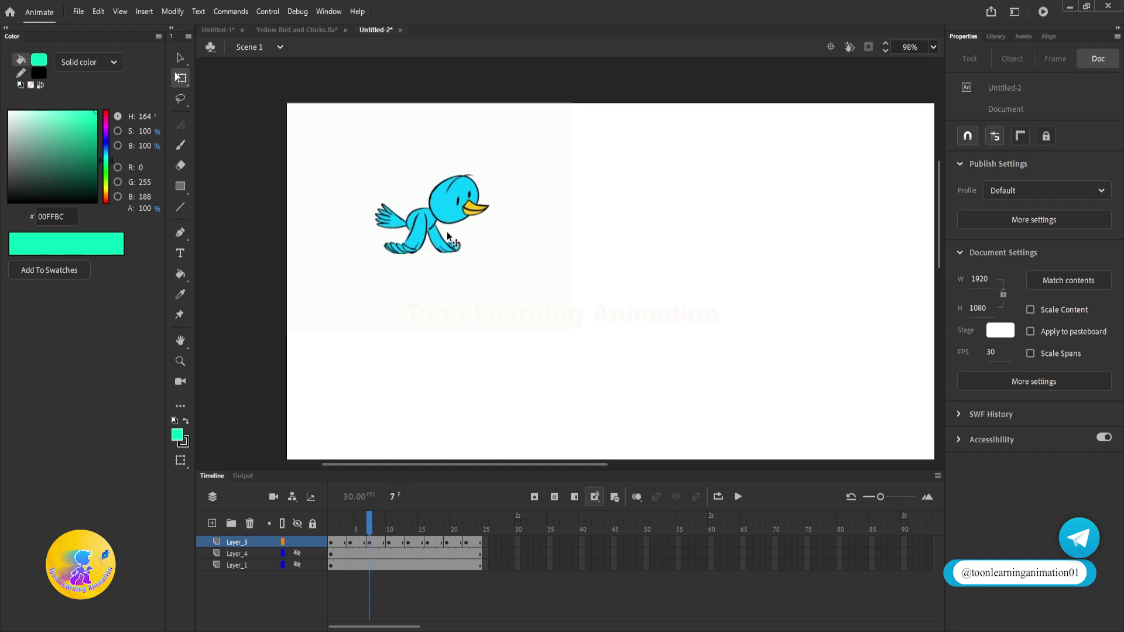
left_click(397, 599)
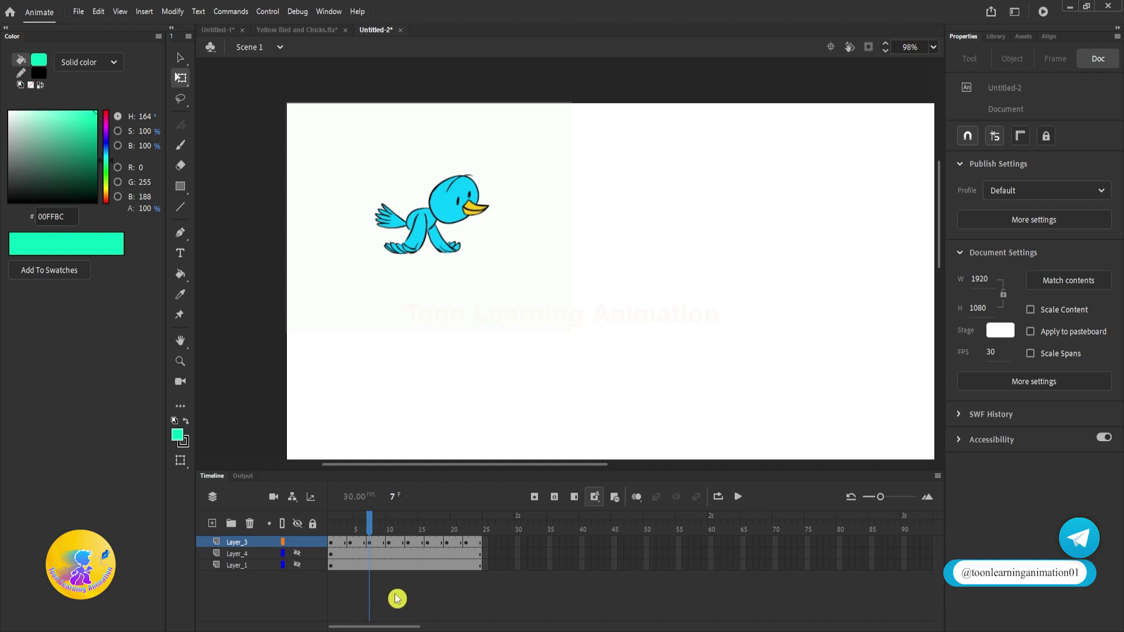
left_click(373, 541)
scroll(445, 301, "down", 2)
left_click_drag(646, 401, 519, 351)
key(".")
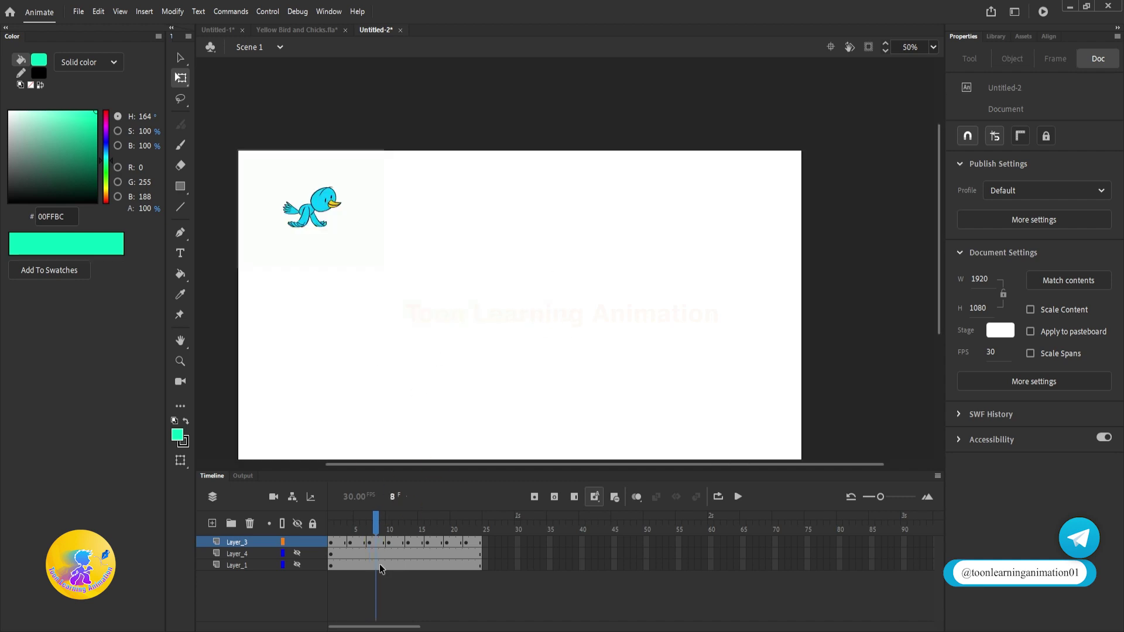
Draw a square of about 227 px in the upper-right part of the stage on frame 1 of Layer_3.
left_click_drag(379, 520, 187, 510)
left_click(571, 286)
left_click(184, 189)
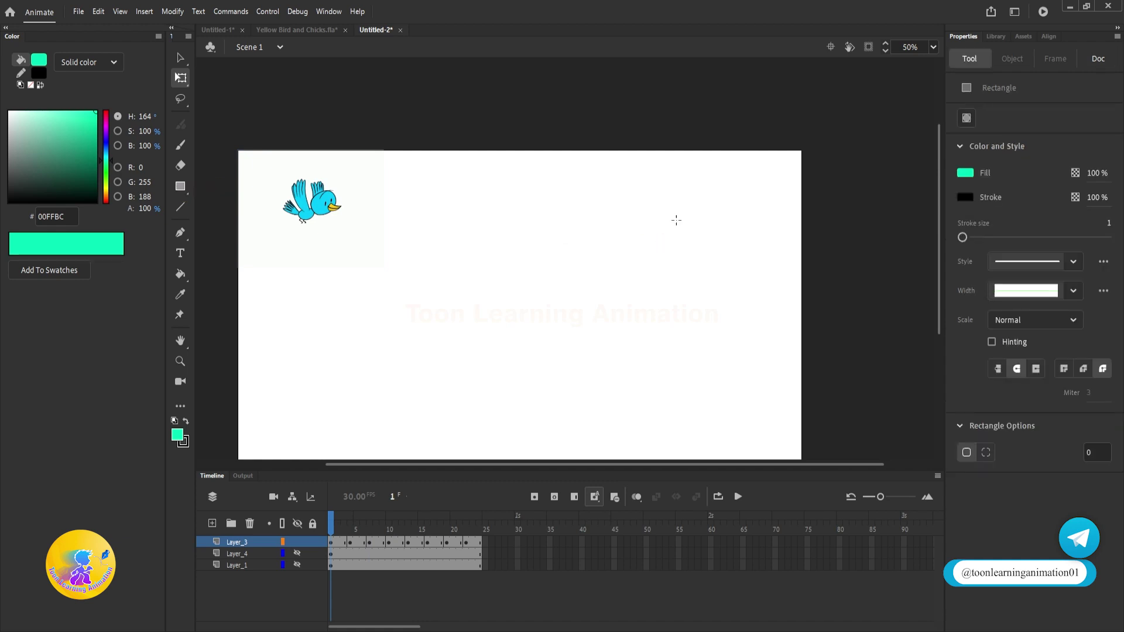
left_click_drag(656, 193, 724, 263)
key("v")
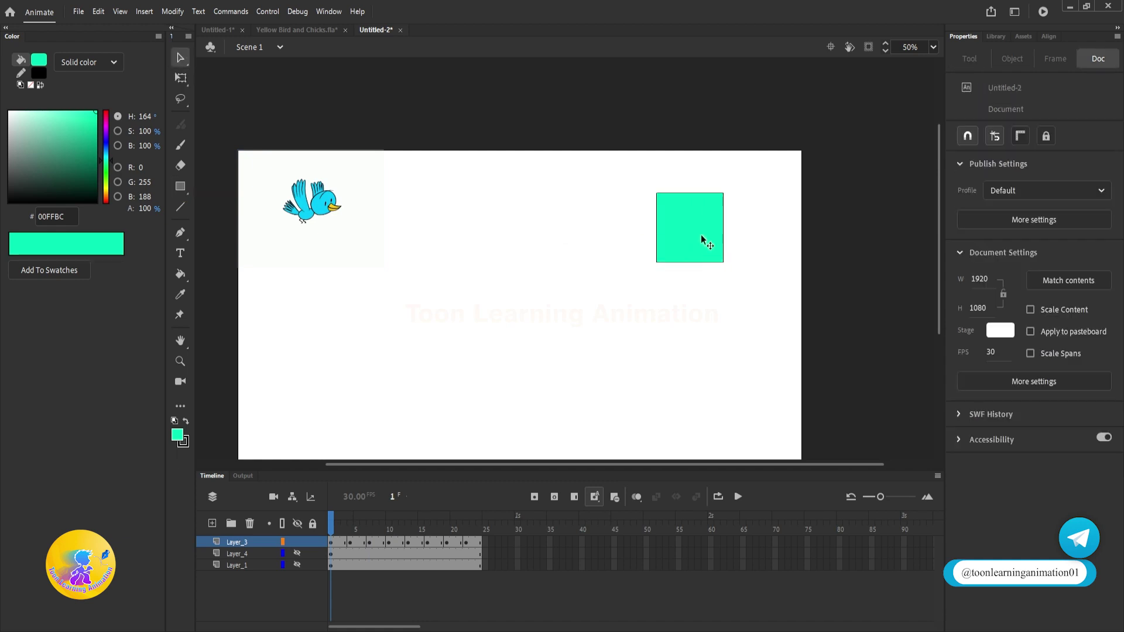
Convert the square with its outline into a Graphic symbol named Bird Gif.
double_click(704, 241)
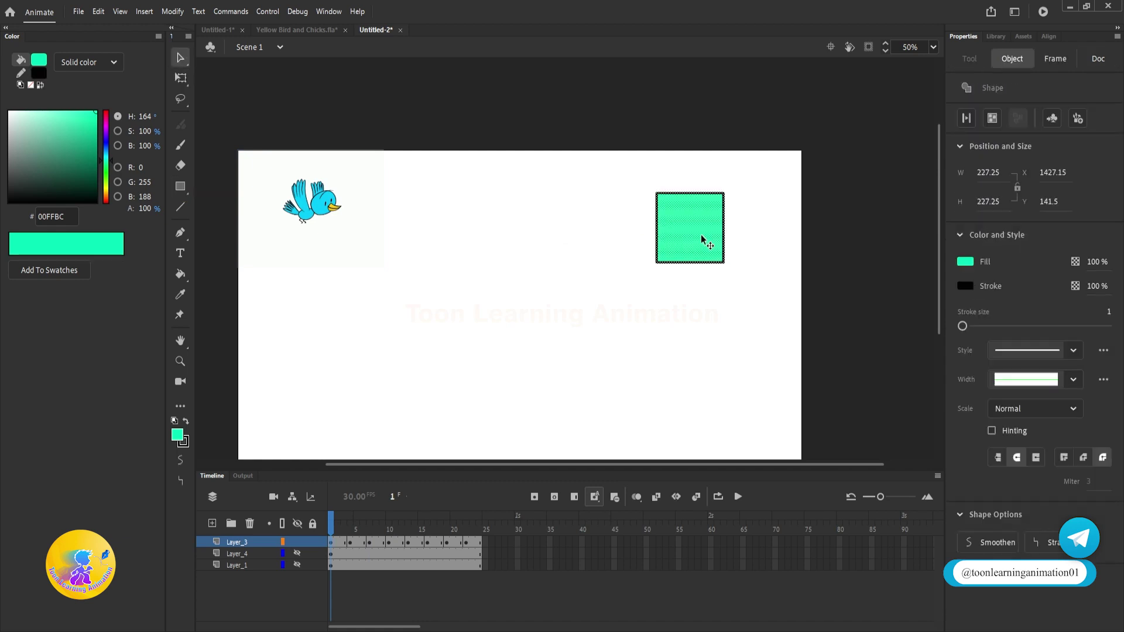
key("F8")
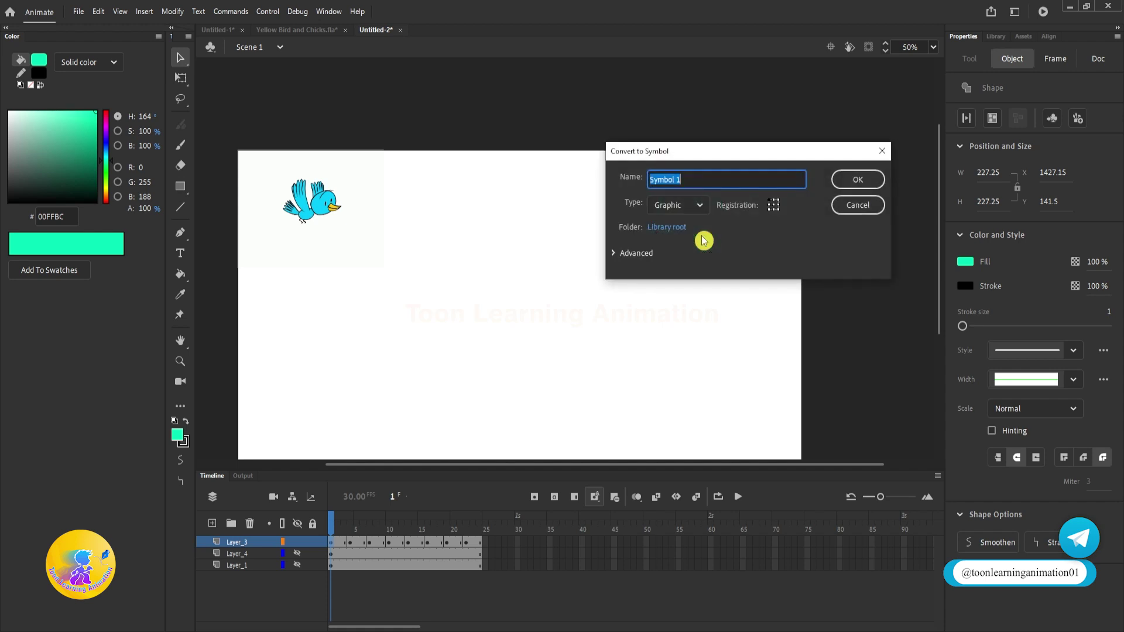
type("Bird Gif")
key("Return")
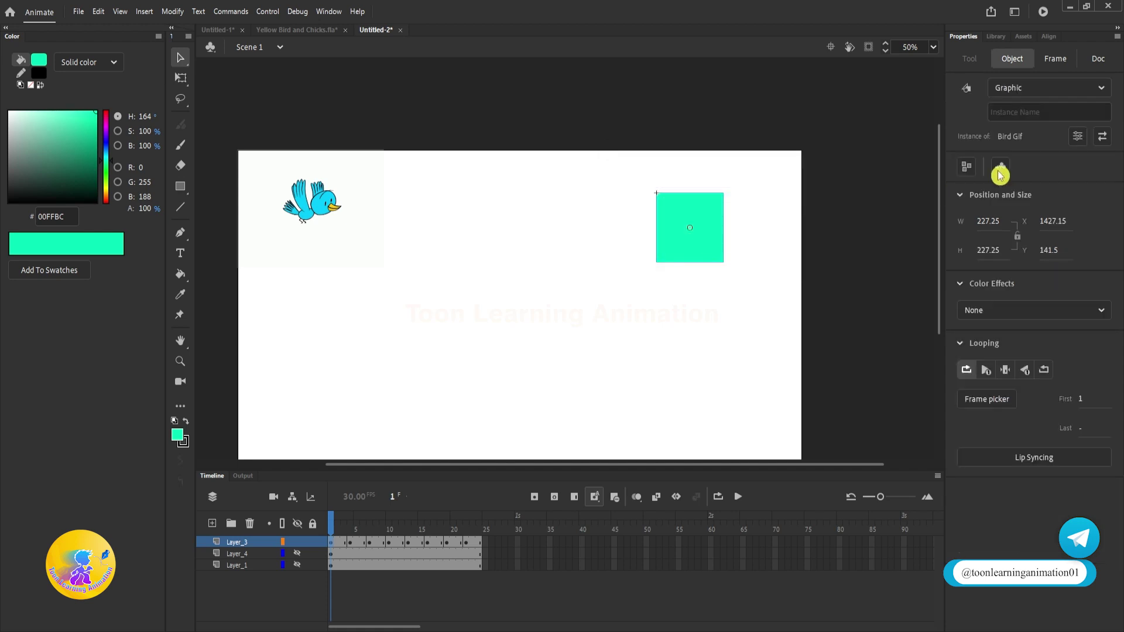
Open the Bird Gif symbol, switch to File Explorer and import bird-blue (1) from Downloads into it without replacing existing library items.
double_click(700, 252)
left_click(249, 629)
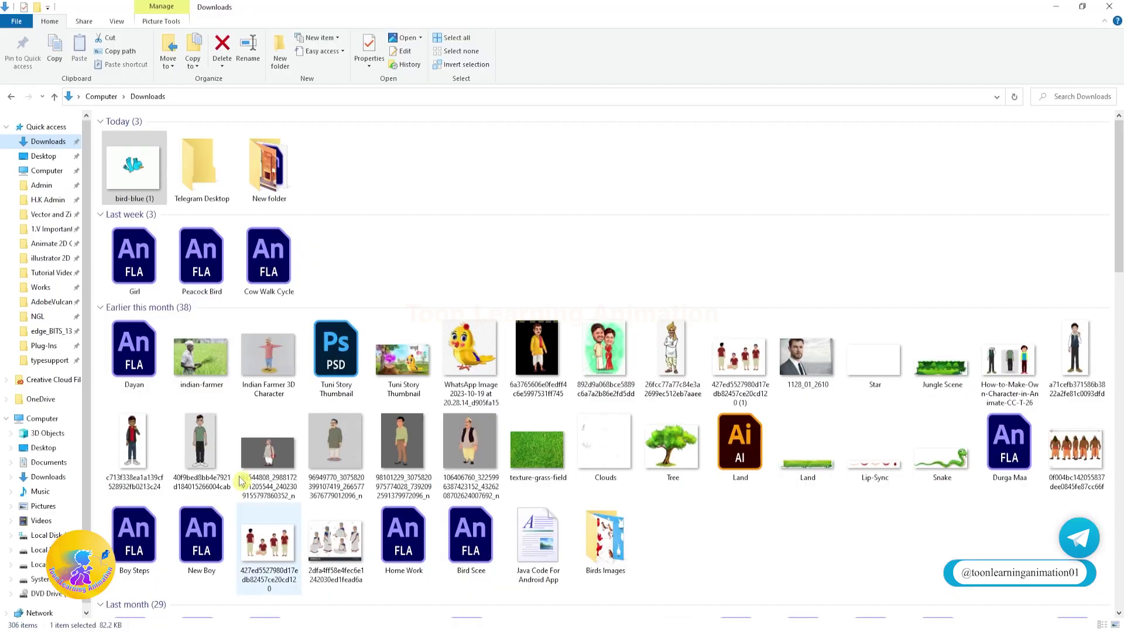
left_click_drag(132, 167, 576, 283)
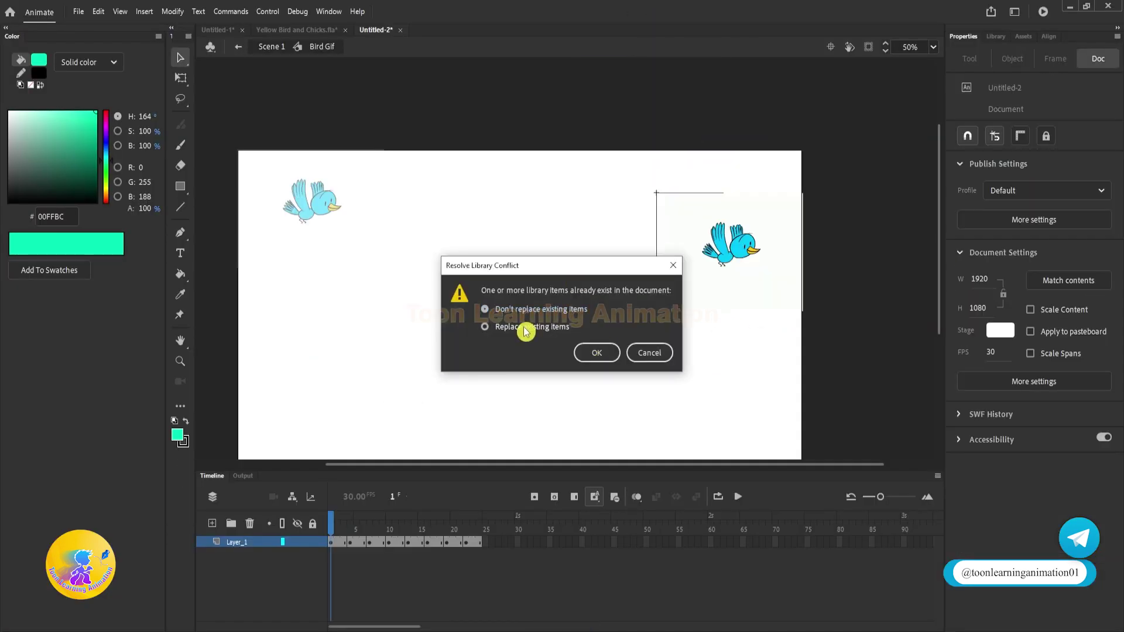
left_click(596, 353)
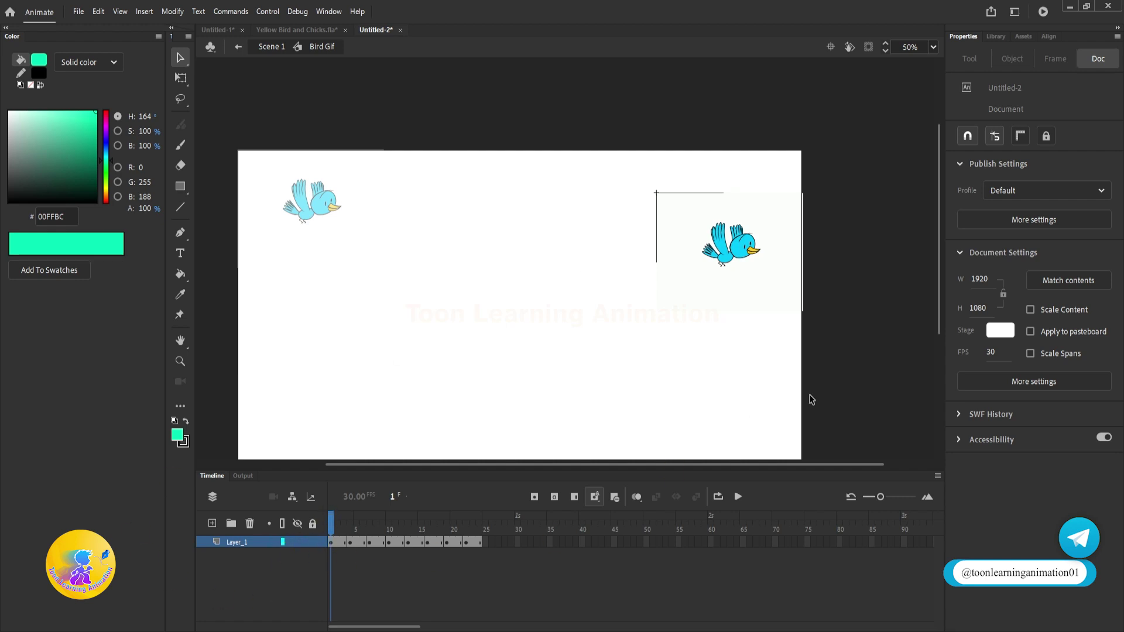
Delete the leftover square shape behind the bird bitmap inside the Bird Gif symbol and return to Scene 1.
scroll(669, 201, "up", 3)
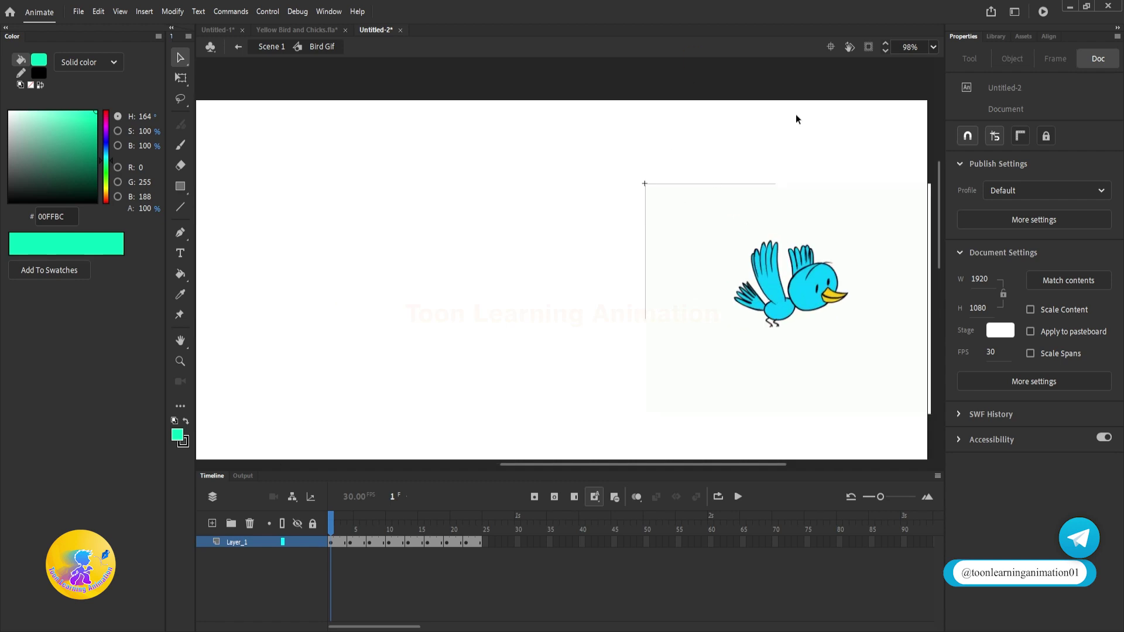
scroll(654, 179, "down", 3)
left_click_drag(561, 144, 916, 339)
left_click(775, 258, "shift")
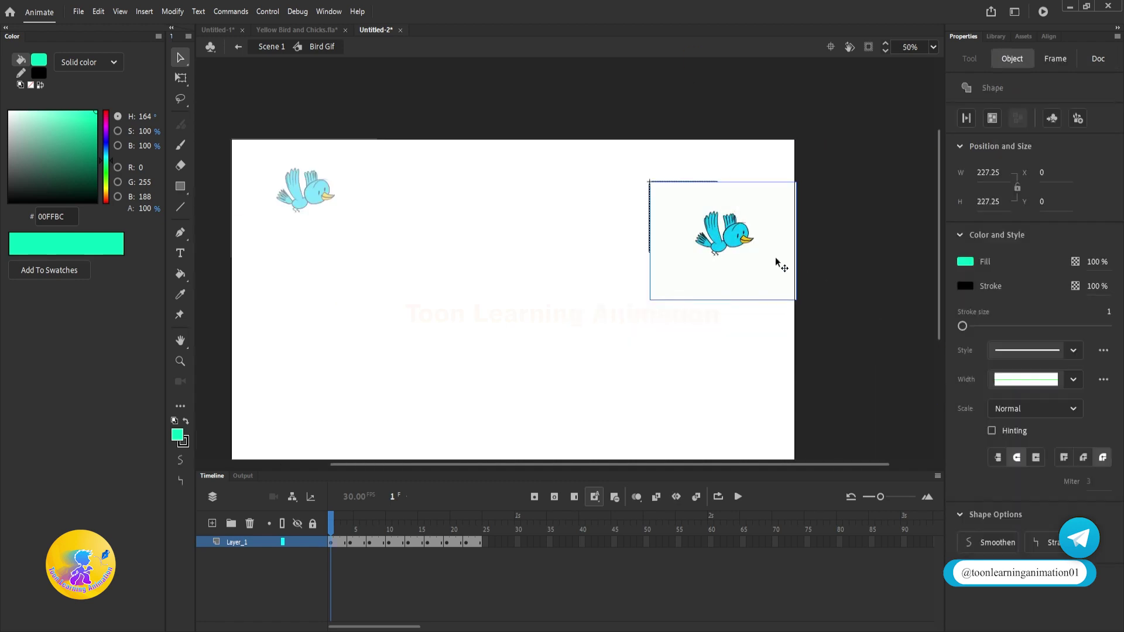
left_click(811, 350)
double_click(804, 370)
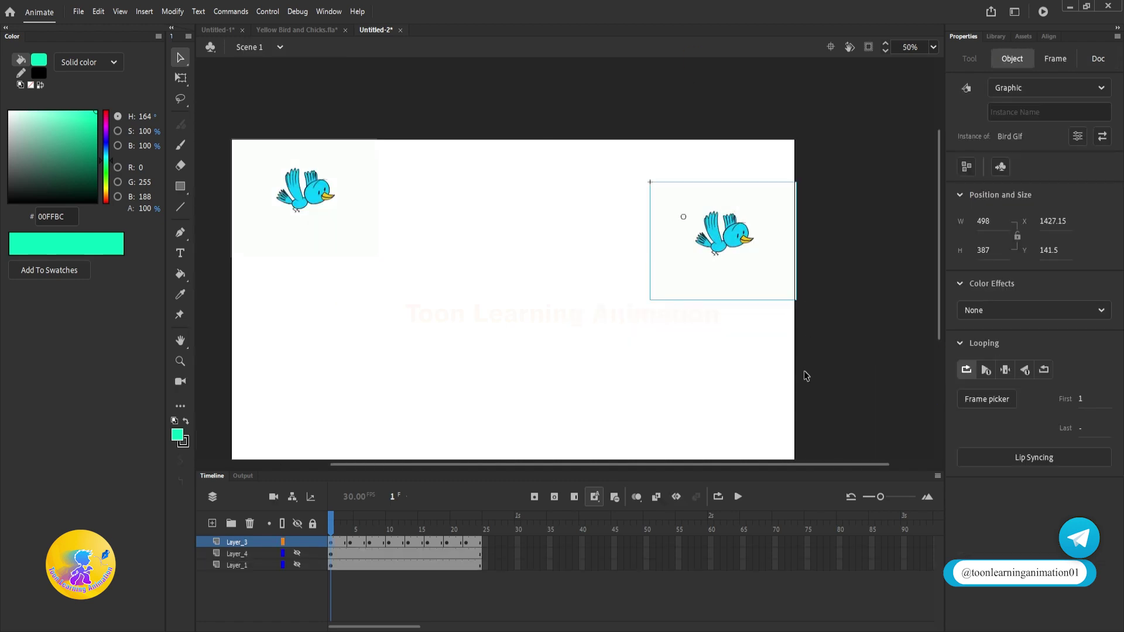
Move the Bird Gif instance from Layer_3 onto a new layer above it and hide Layer_3.
left_click(336, 527)
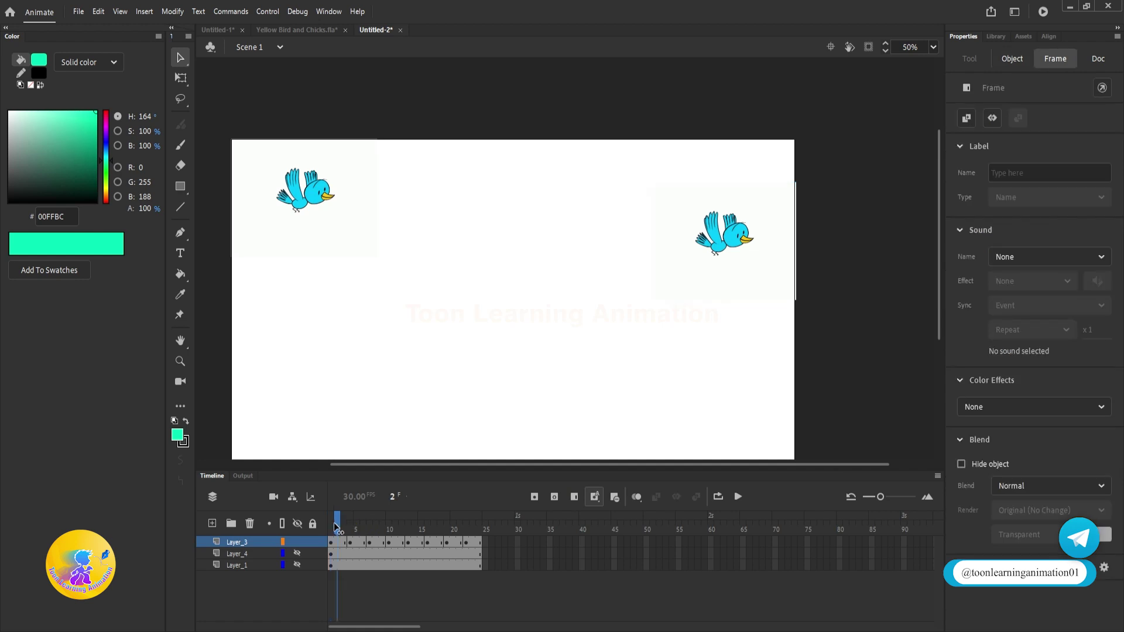
left_click(331, 528)
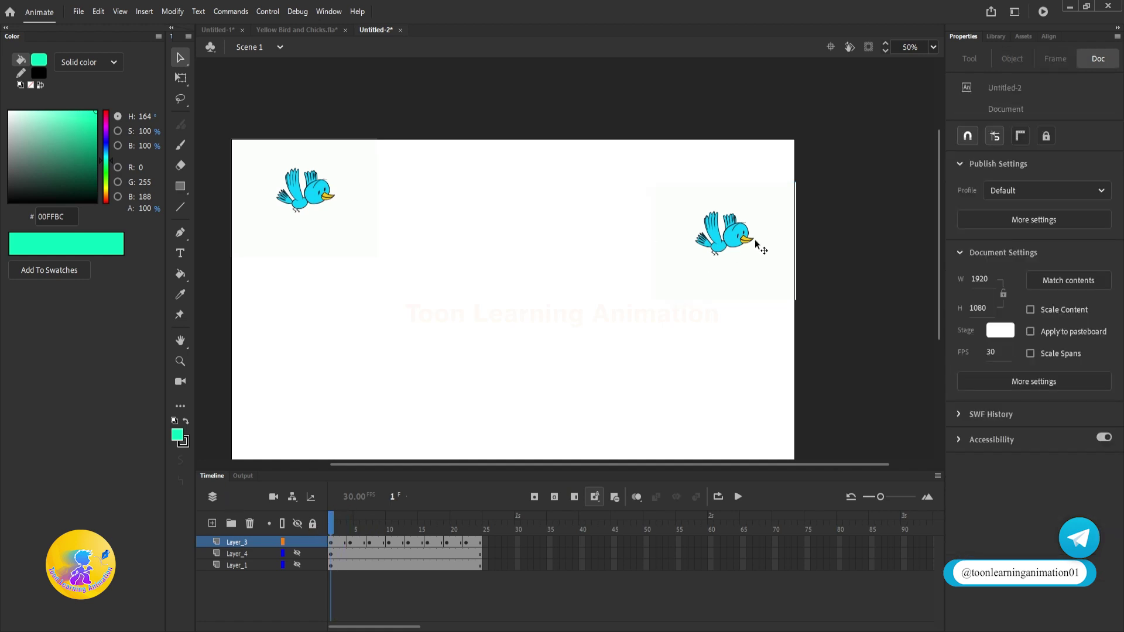
mouse_move(755, 245)
left_mouse_down()
mouse_move(617, 277)
mouse_move(846, 222)
mouse_move(754, 260)
left_mouse_up()
key("ctrl+z")
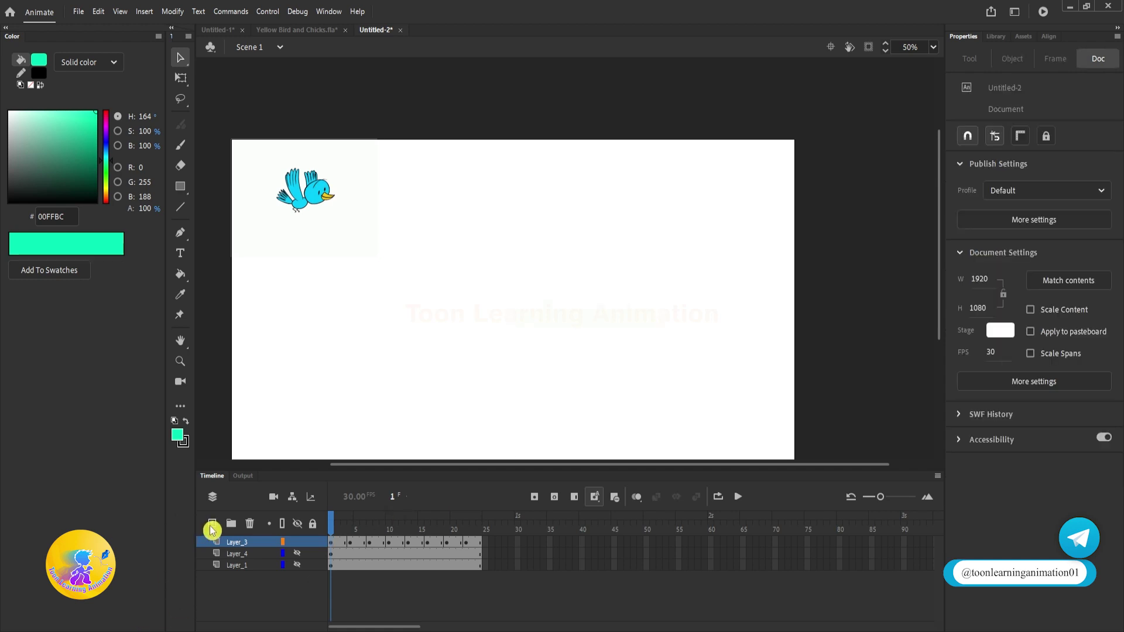
left_click(212, 523)
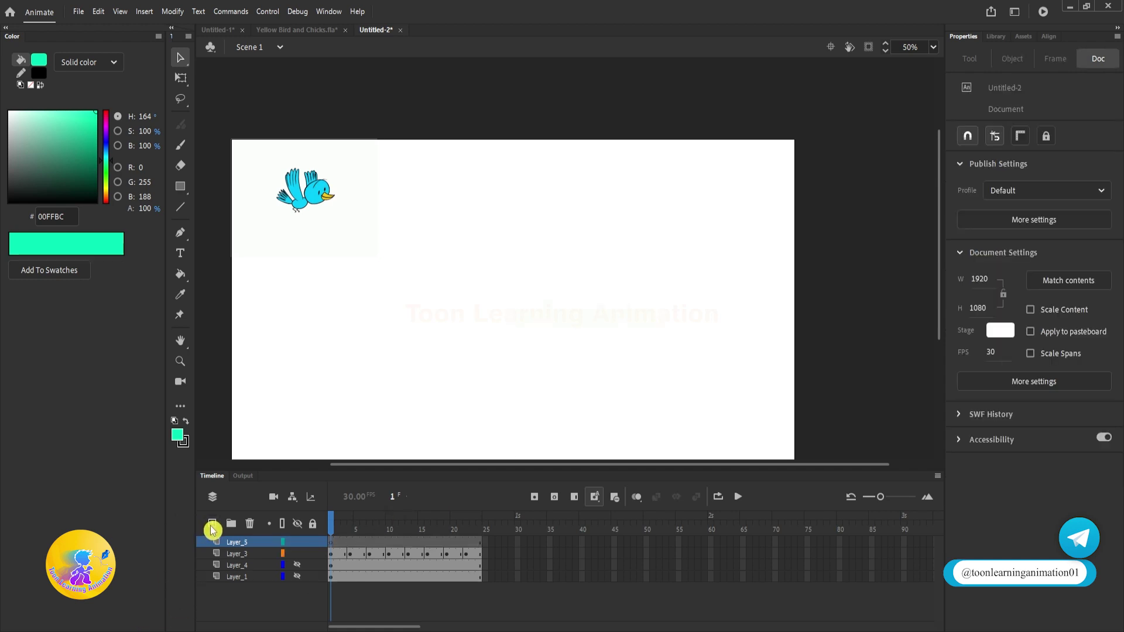
left_click(297, 553)
left_click_drag(339, 521, 167, 502)
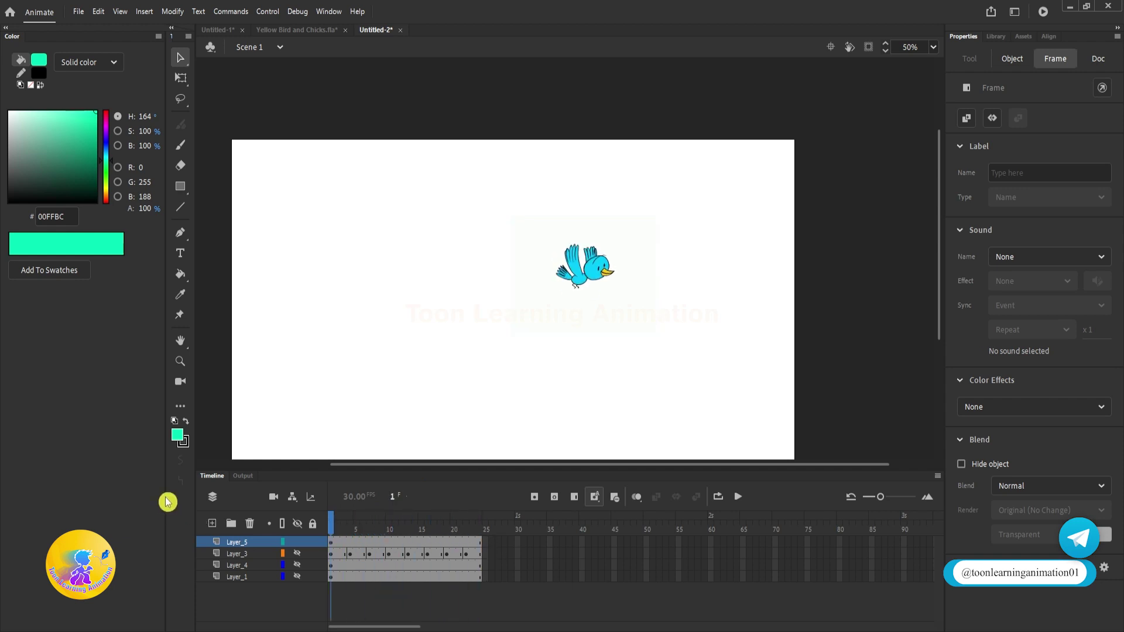
Place the Bird Gif instance across the stage's right edge at about X 1766, Y 100 and scrub through its first frames.
left_click_drag(581, 268, 293, 205)
mouse_move(332, 522)
left_mouse_down()
mouse_move(443, 539)
mouse_move(322, 524)
left_mouse_up()
left_click_drag(281, 179, 798, 197)
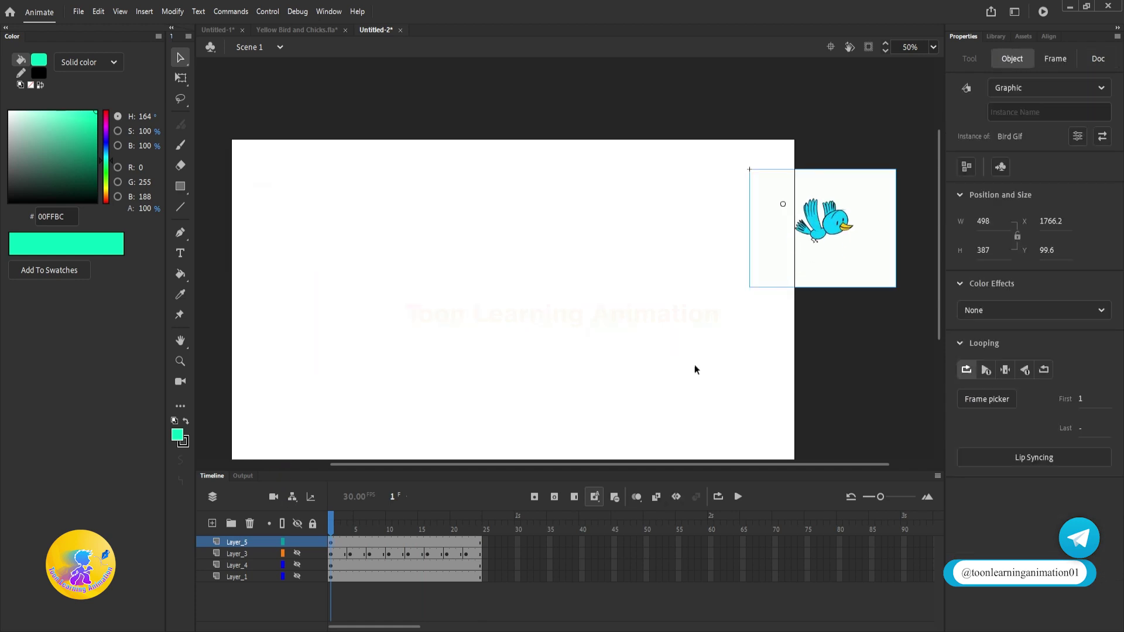
left_click(338, 522)
mouse_move(350, 525)
left_mouse_down()
mouse_move(482, 525)
mouse_move(331, 526)
left_mouse_up()
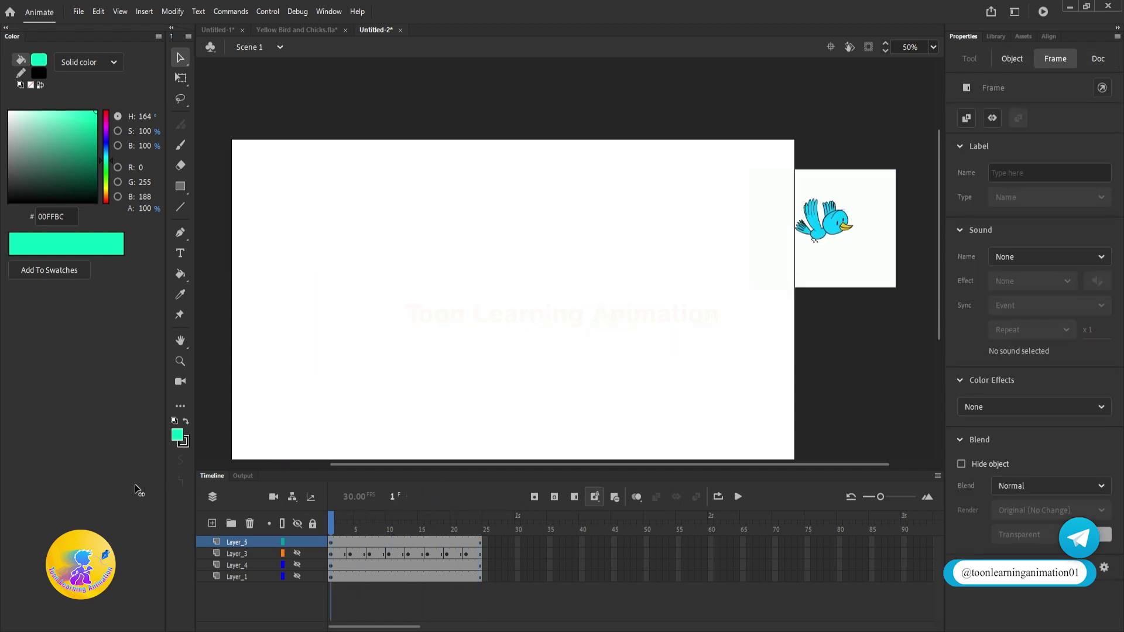
left_click(255, 194)
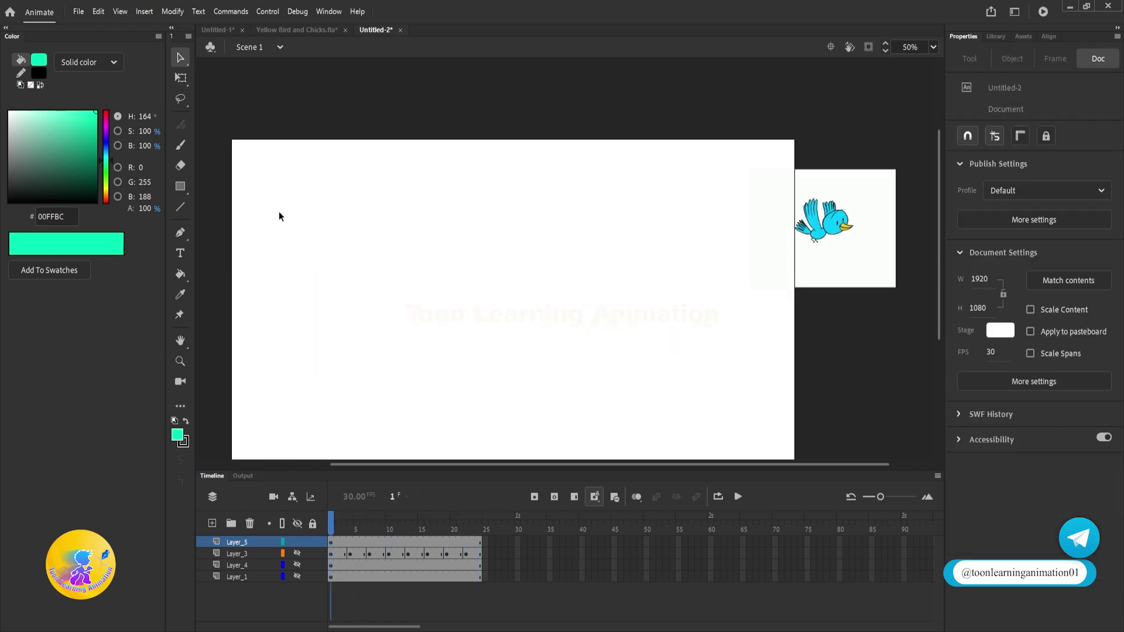
Copy the Bird Gif instance from Scene 1 of Untitled-2.
scroll(838, 205, "up", 5)
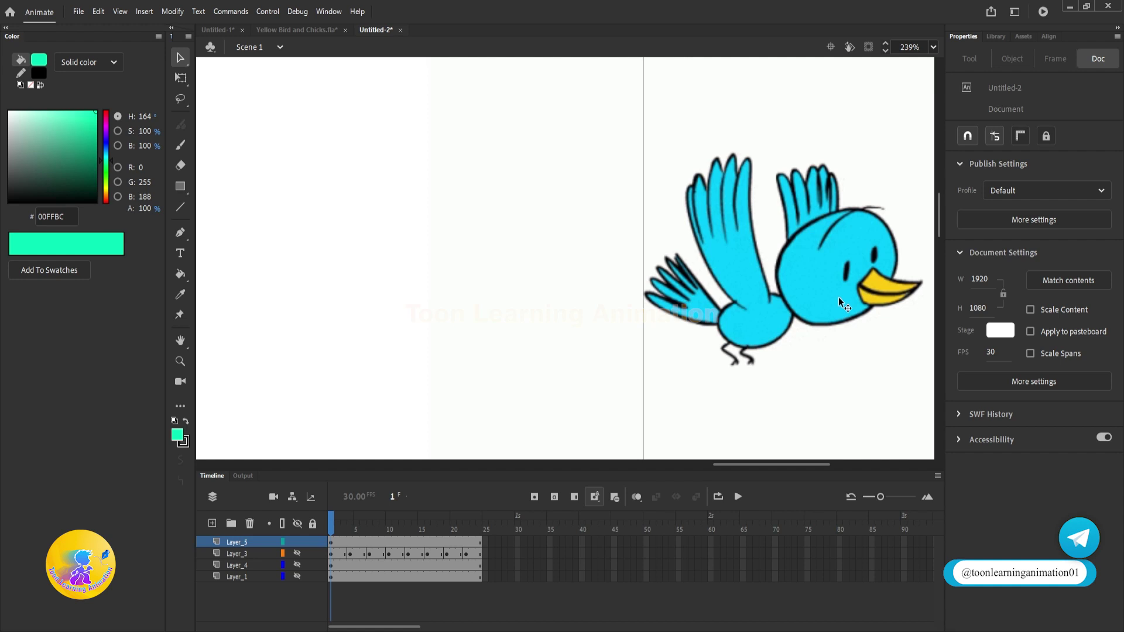
scroll(804, 283, "down", 5)
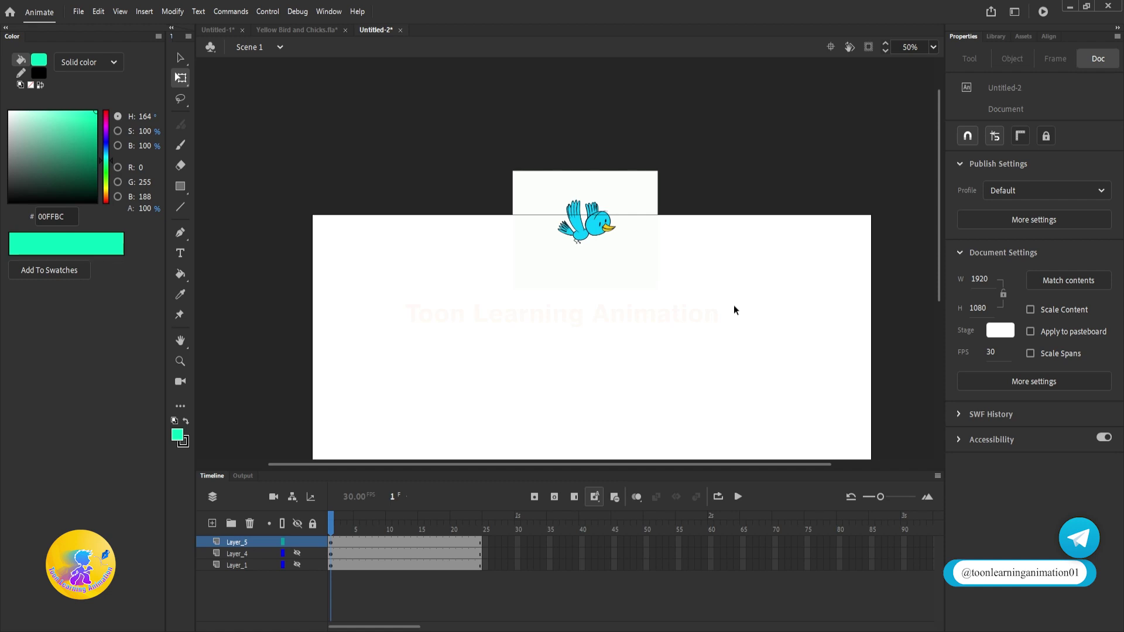
left_click(522, 183)
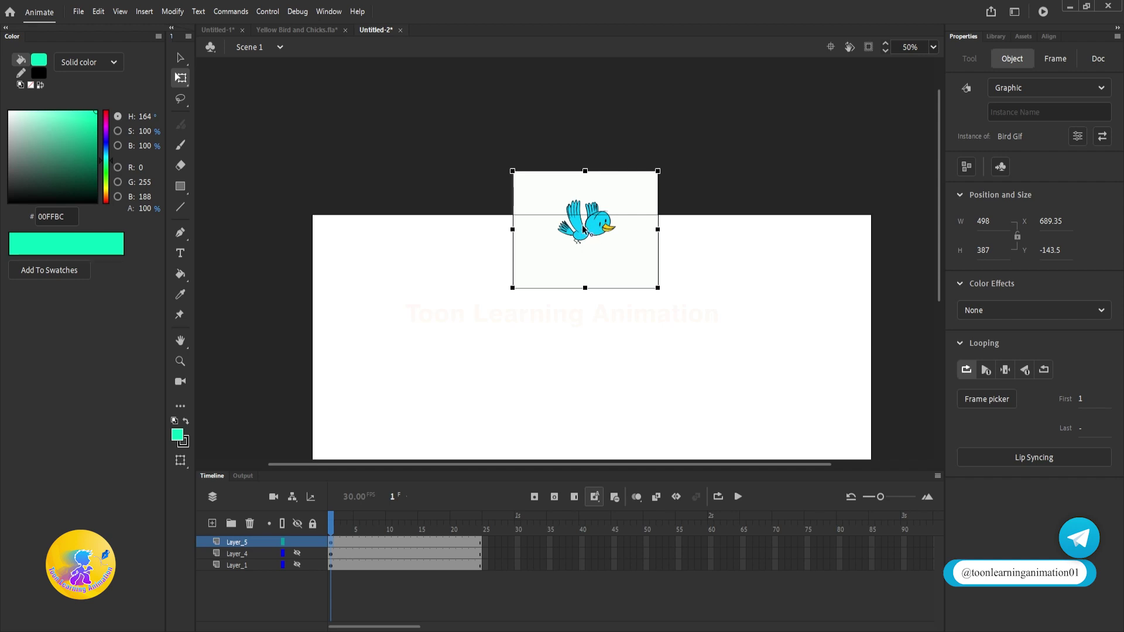
mouse_move(624, 261)
left_mouse_down()
mouse_move(633, 287)
mouse_move(628, 266)
left_mouse_up()
key("ctrl+z")
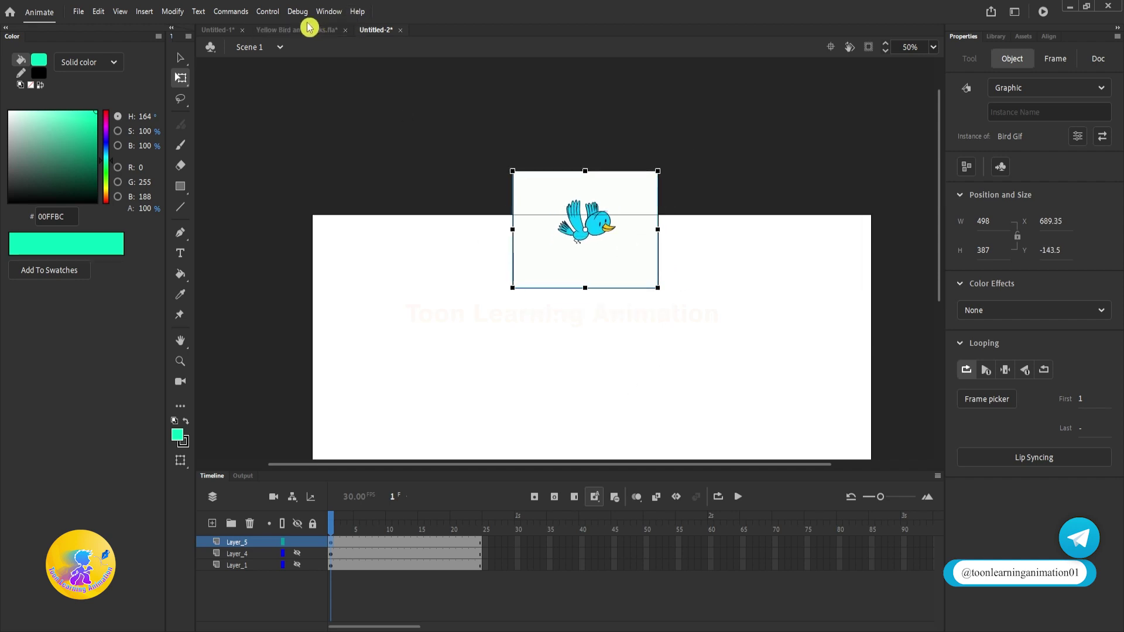
Switch to the Untitled-1 document and paste the Bird Gif instance onto a new layer above BB_Head in Yellow Bird Stand.
left_click(218, 30)
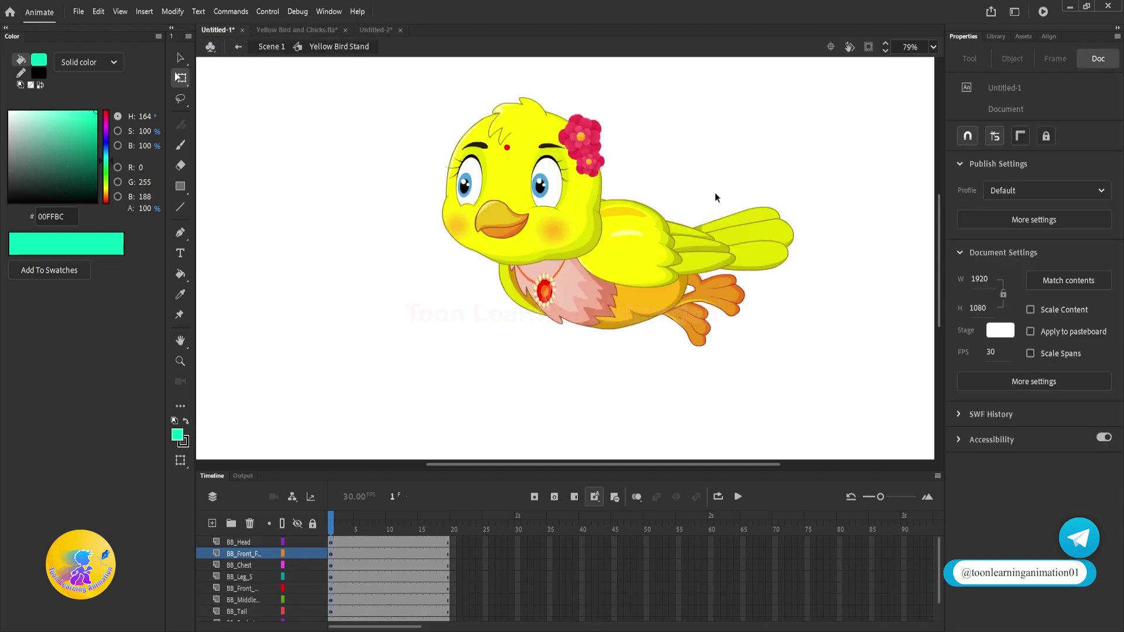
scroll(715, 193, "down", 3)
left_click_drag(765, 269, 742, 263)
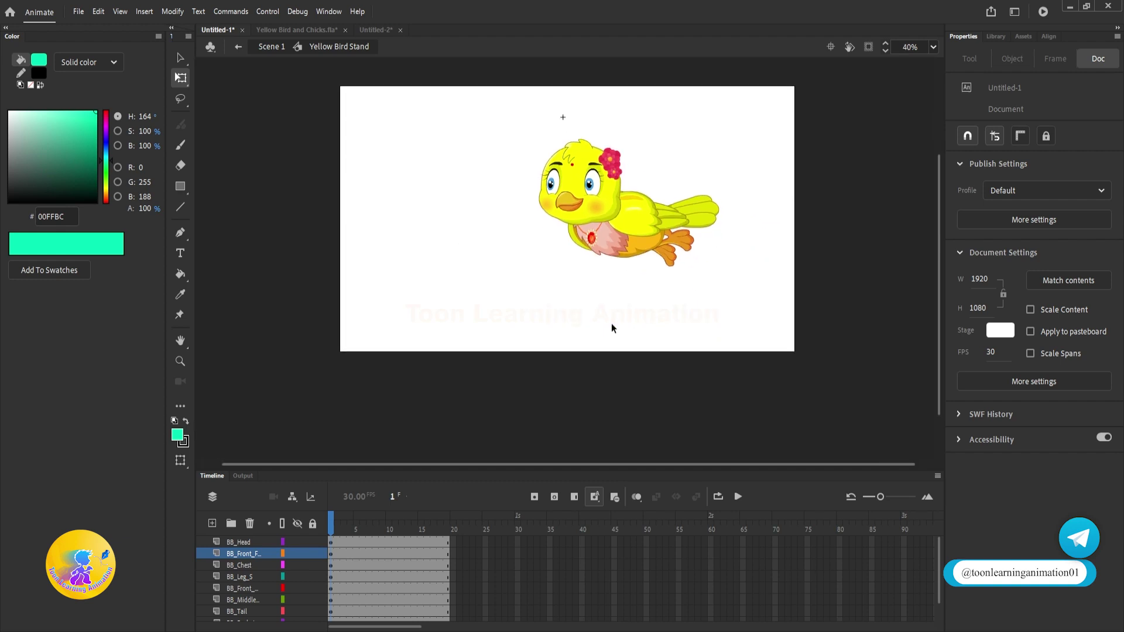
left_click(234, 542)
left_click(212, 523)
left_click(542, 246)
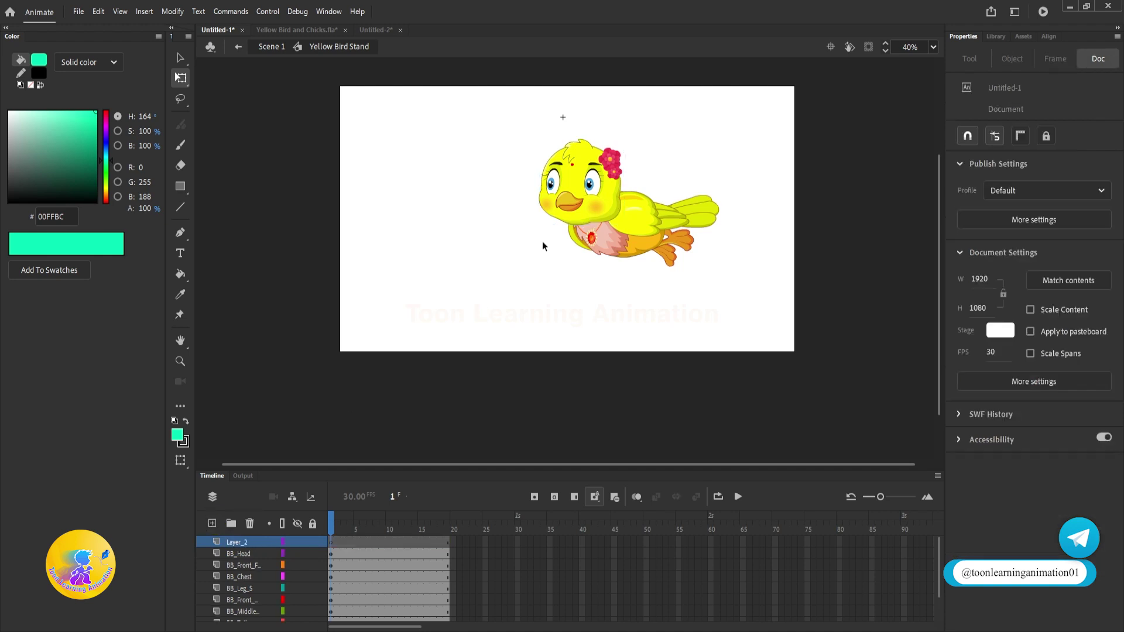
key("ctrl+v")
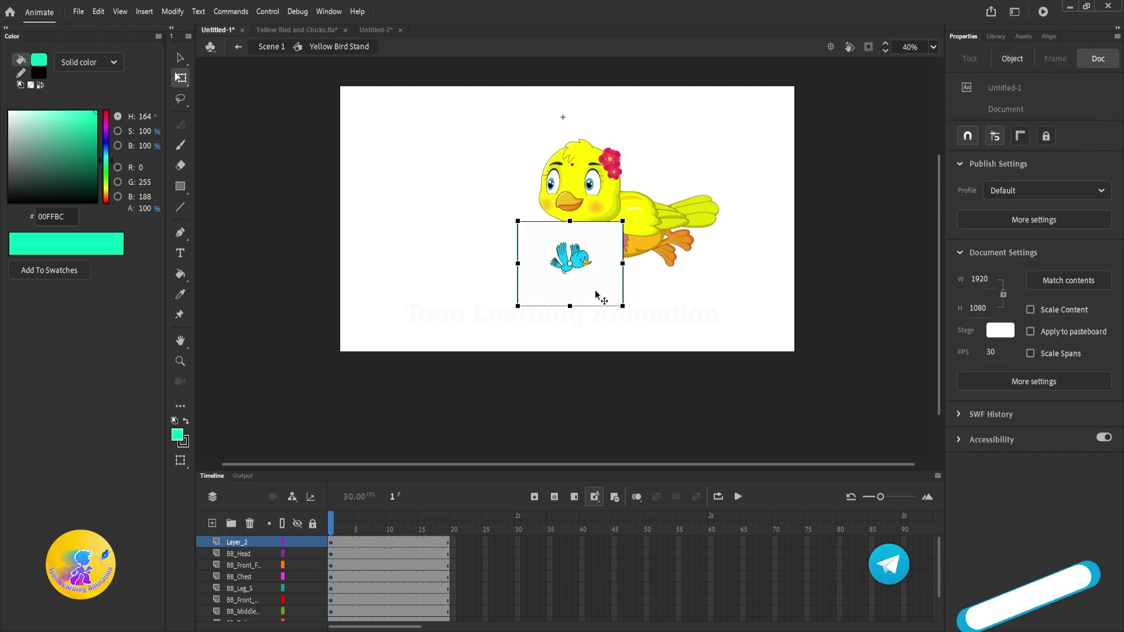
Enlarge the Bird Gif instance to about 1603 × 1246, flip it horizontally and place it at about X 147, Y -517.
mouse_move(600, 298)
left_mouse_down()
mouse_move(481, 193)
mouse_move(628, 314)
mouse_move(577, 271)
mouse_move(600, 290)
left_mouse_up()
right_click(488, 151)
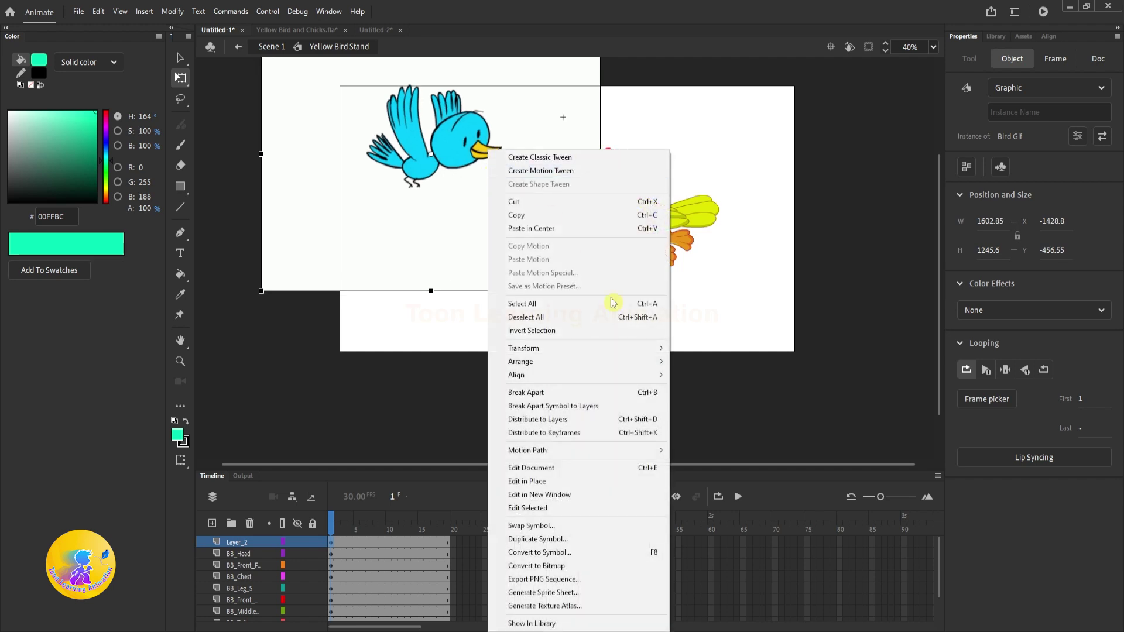
mouse_move(562, 349)
left_click(766, 479)
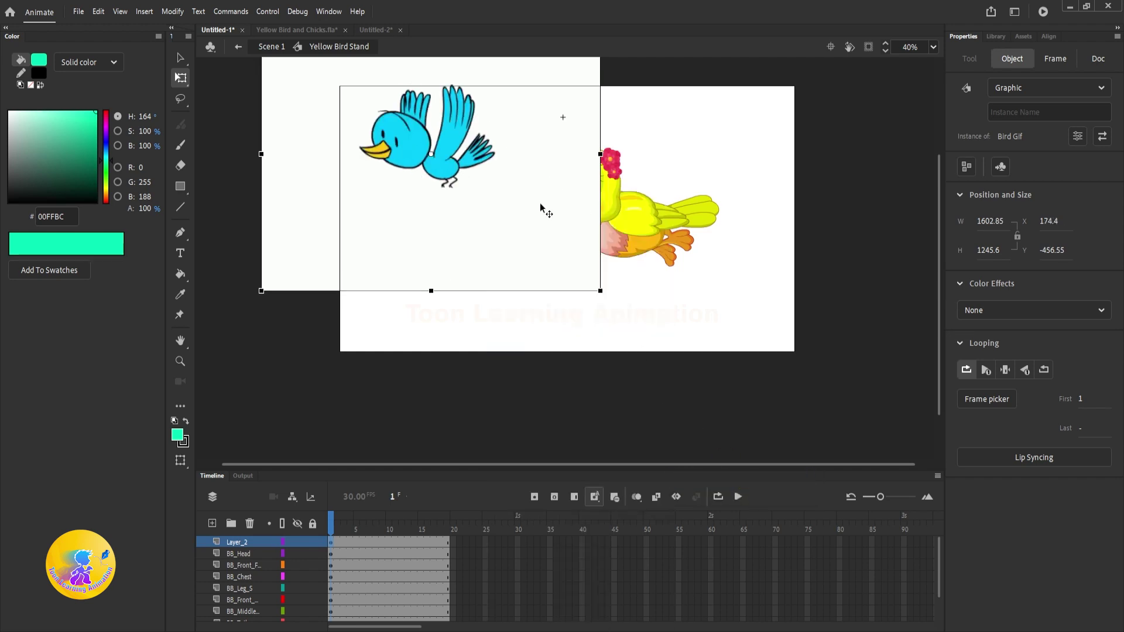
left_click_drag(539, 208, 533, 194)
Move Layer_2 with the Bird Gif beneath BB_Back_Fin at the bottom of the layer stack.
left_click(270, 545)
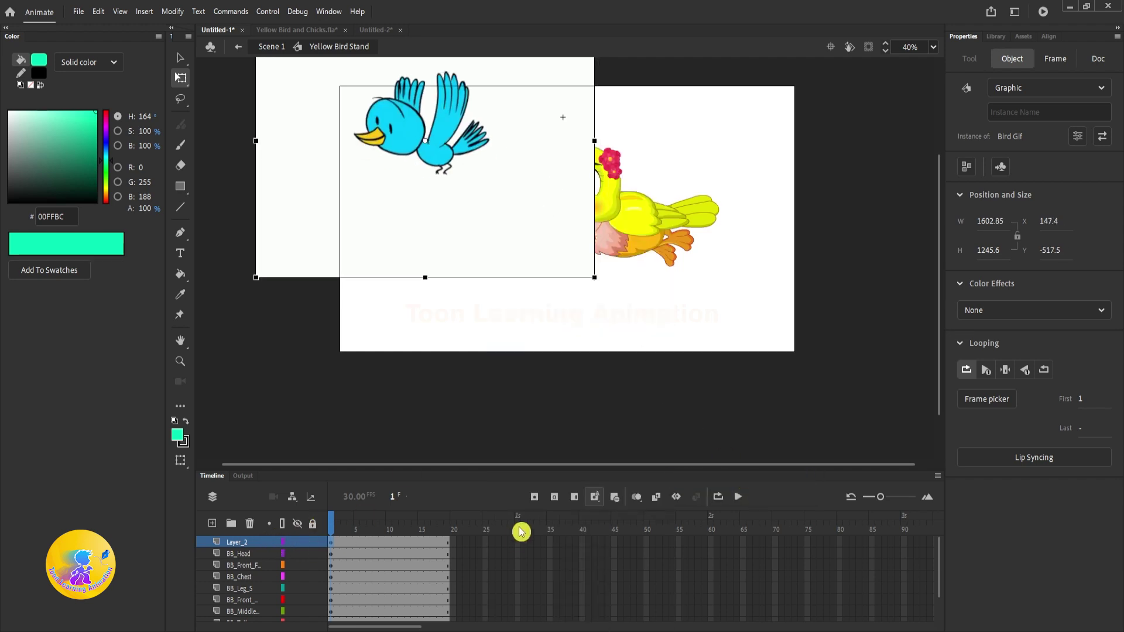
left_click_drag(499, 470, 498, 412)
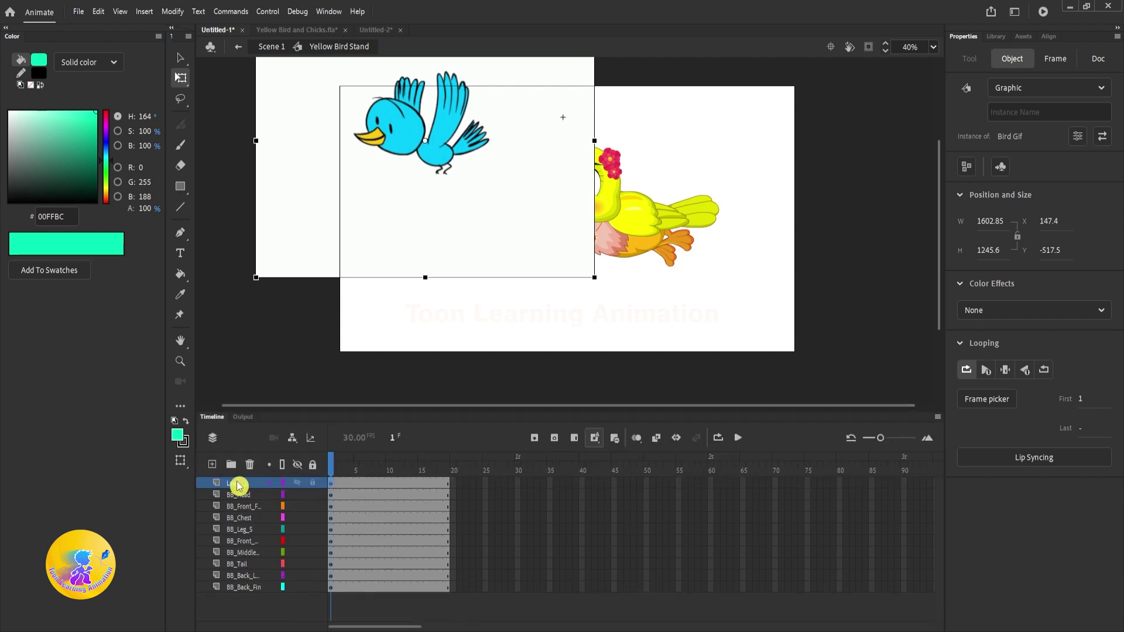
left_click_drag(234, 484, 231, 592)
Shift the Bird Gif instance closer to the yellow bird and enlarge it to about 1703 × 1323.
left_click_drag(710, 231, 719, 263)
left_click_drag(482, 216, 554, 263)
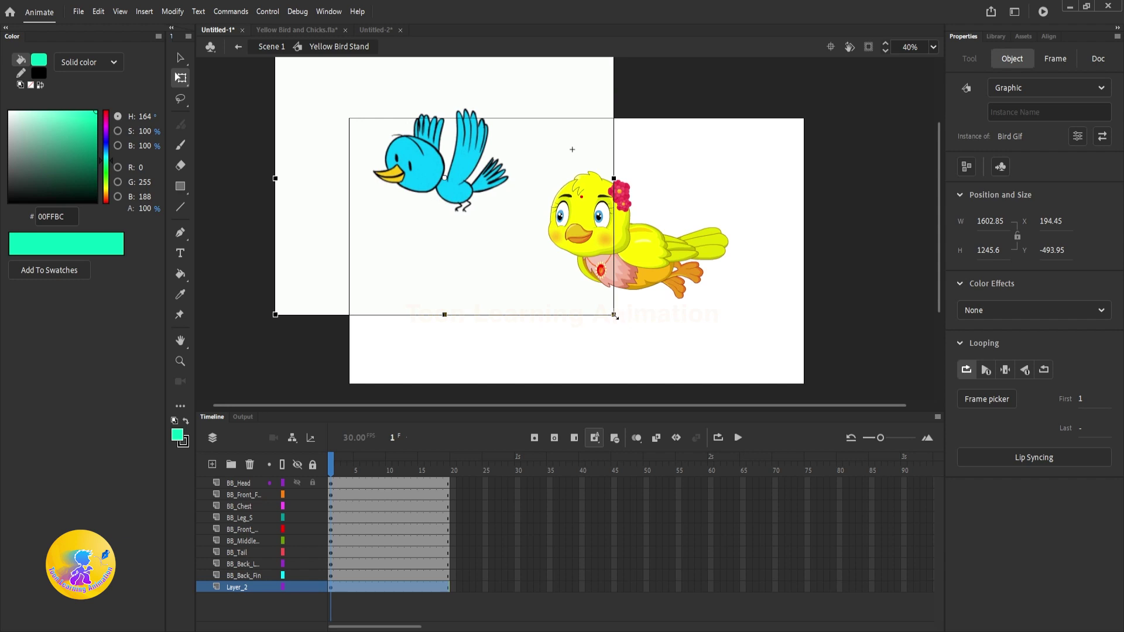
left_click_drag(615, 316, 625, 325)
key("Escape")
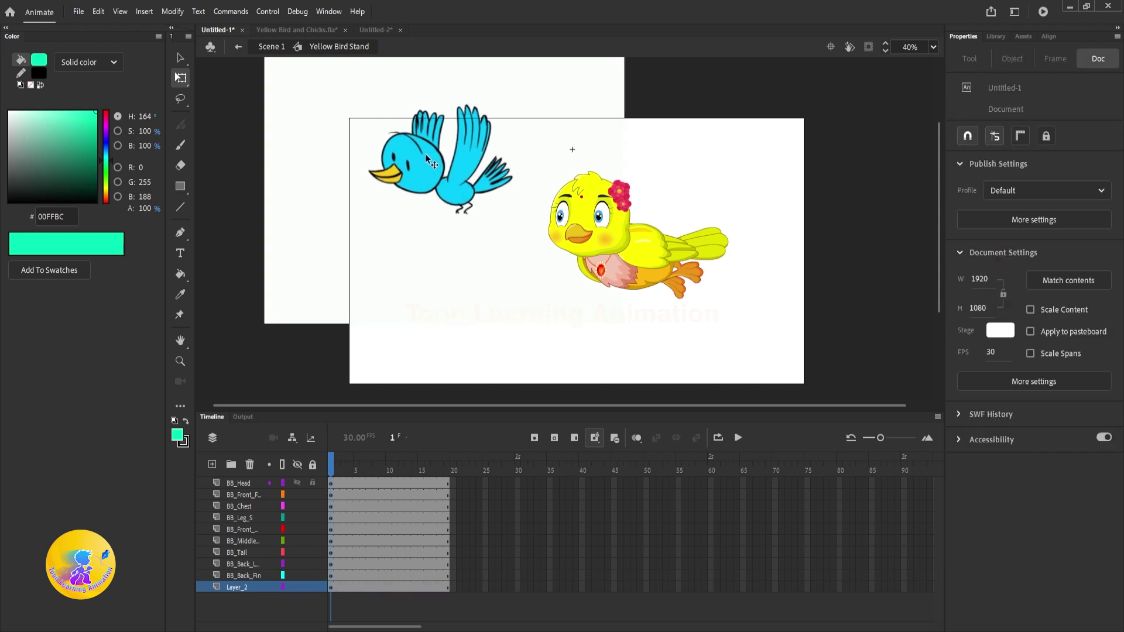
Open the Bird Gif symbol, examine the wing poses at frames 4, 7 and 10, and return to Yellow Bird Stand.
double_click(425, 153)
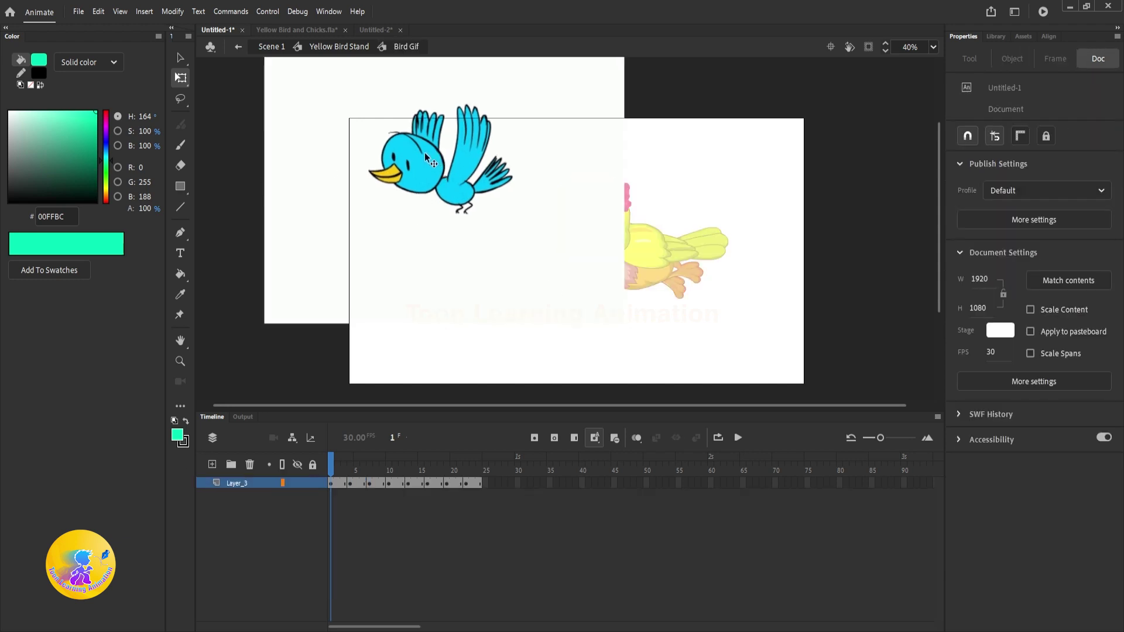
left_click(350, 470)
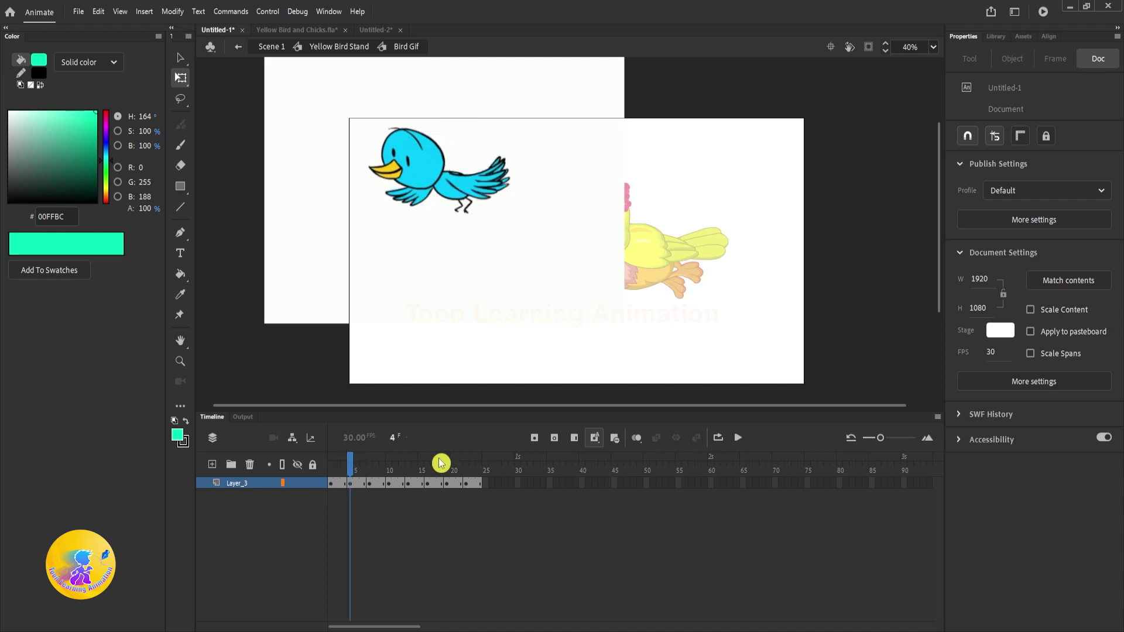
left_click(369, 472)
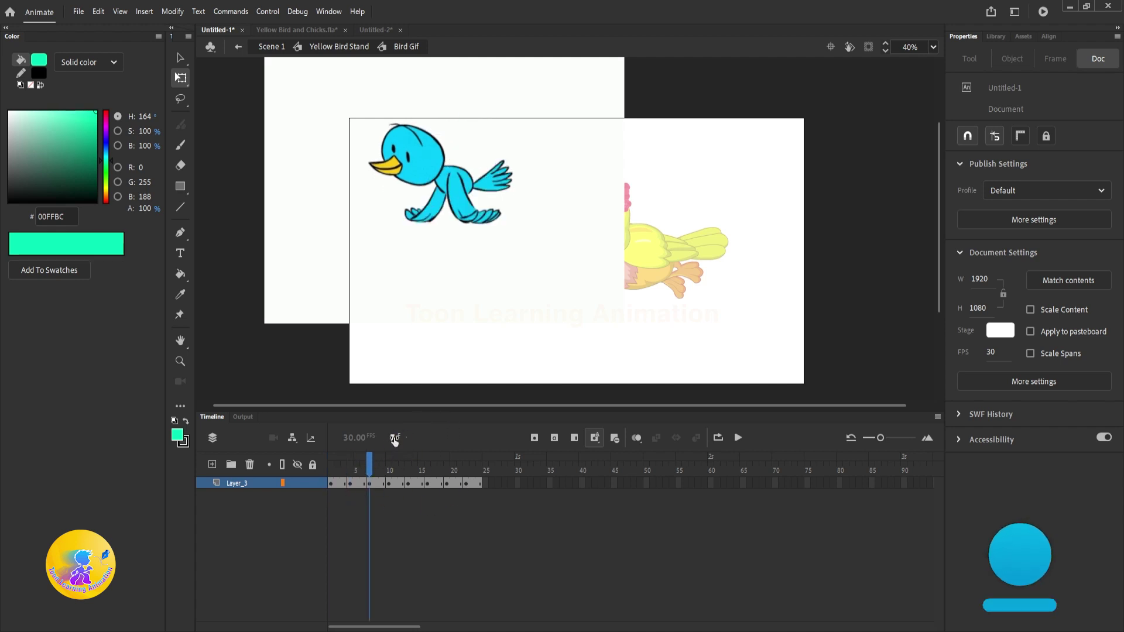
left_click(393, 468)
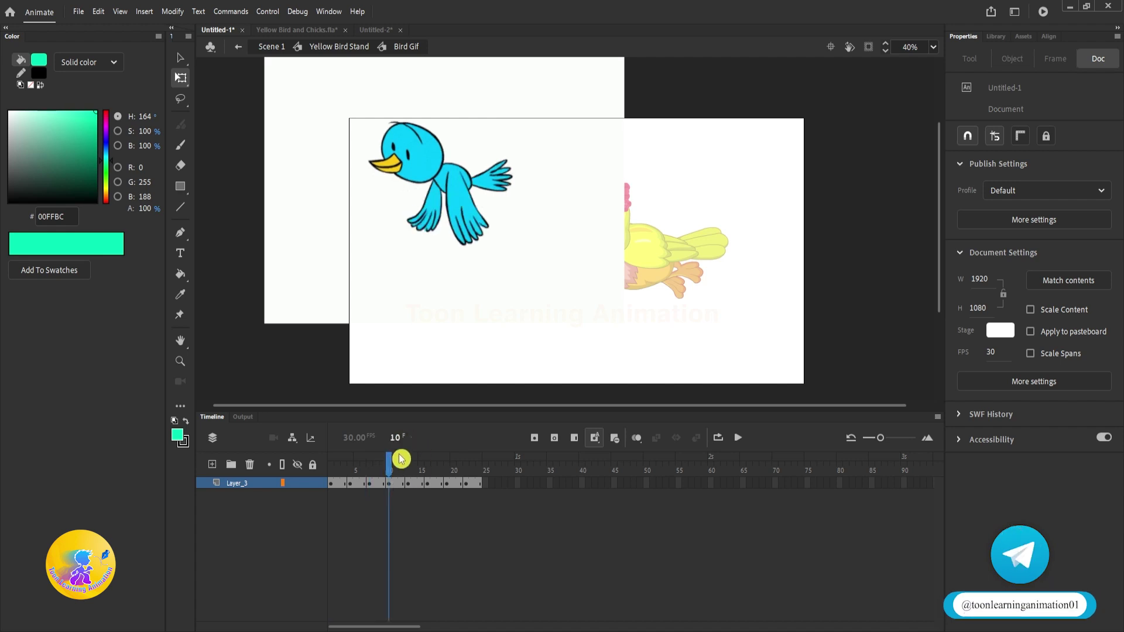
double_click(310, 367)
Insert keyframes on Layer_2 at frames 4 and 7 to match the pose changes in the Bird Gif.
left_click(345, 470)
left_click(345, 601)
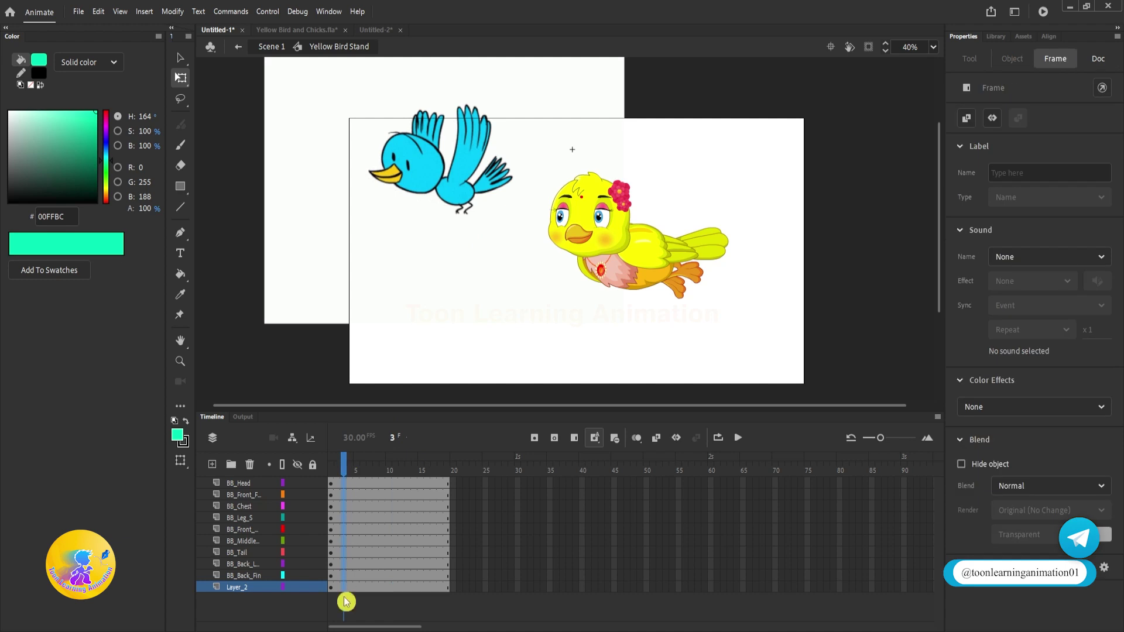
left_click(345, 588)
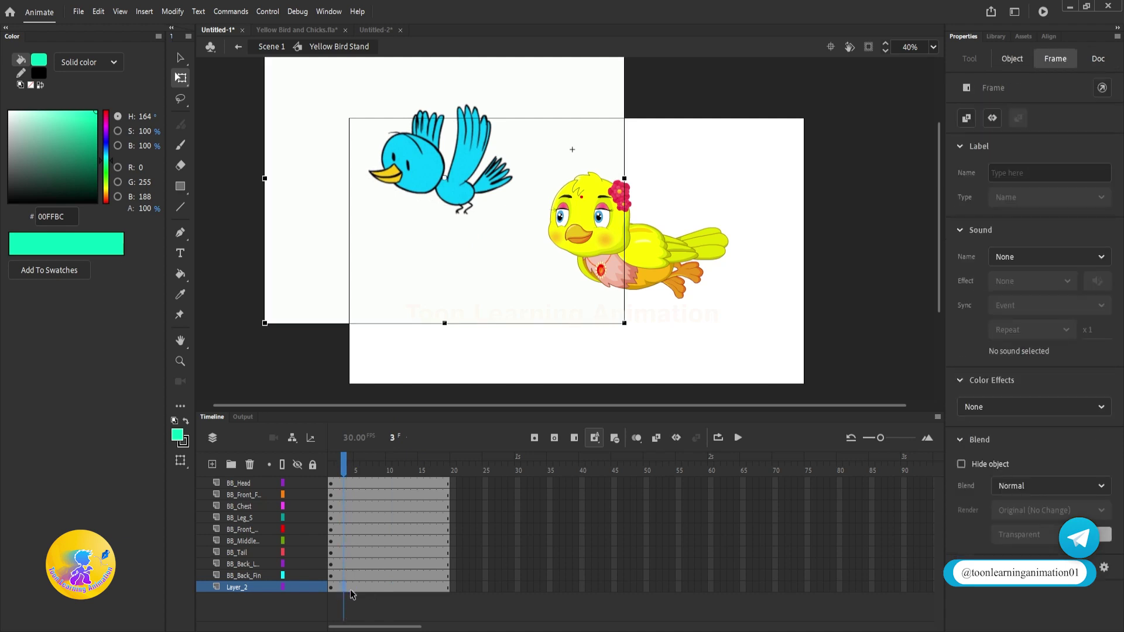
left_click_drag(349, 587, 371, 591)
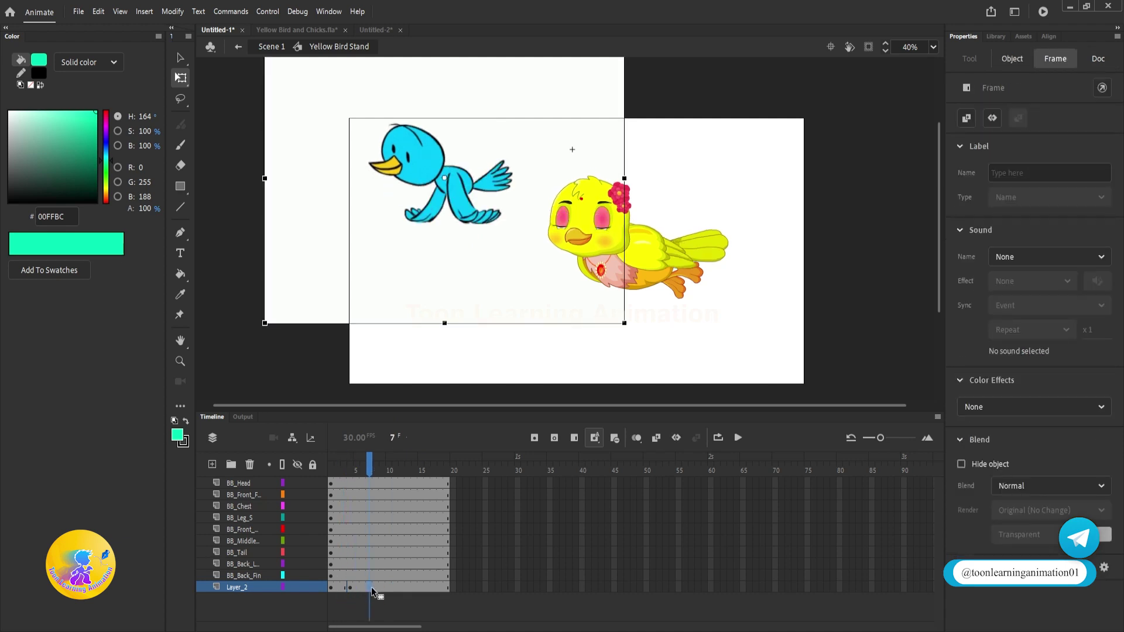
left_click(392, 590)
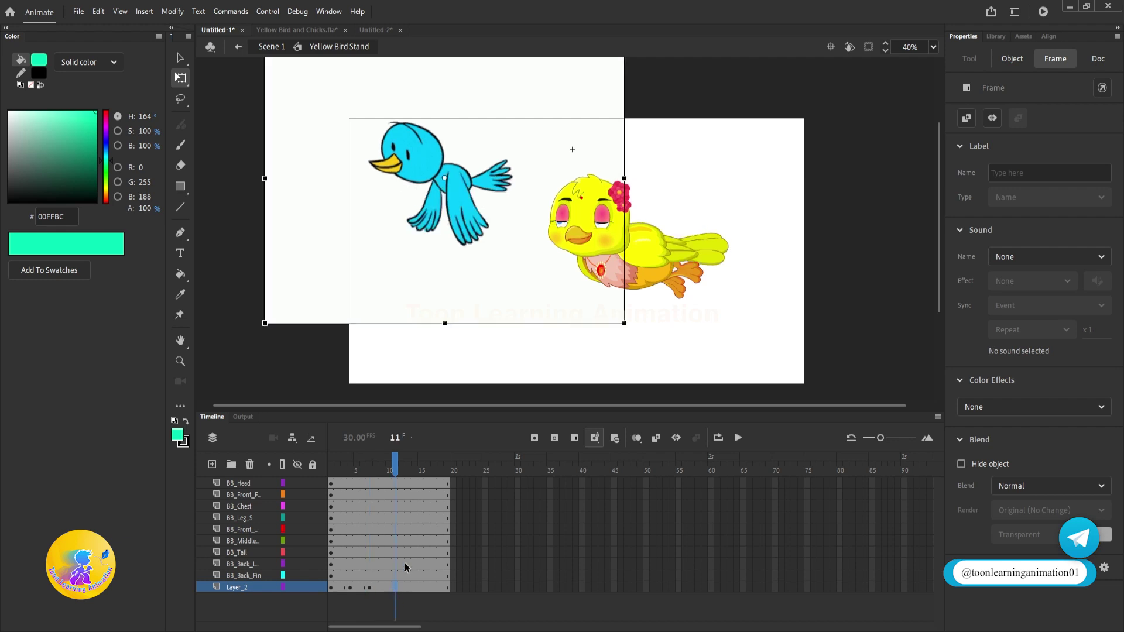
Check the pose changes inside the Bird Gif symbol and insert matching Layer_2 keyframes at frames 10 and 13.
double_click(465, 225)
left_click(388, 467)
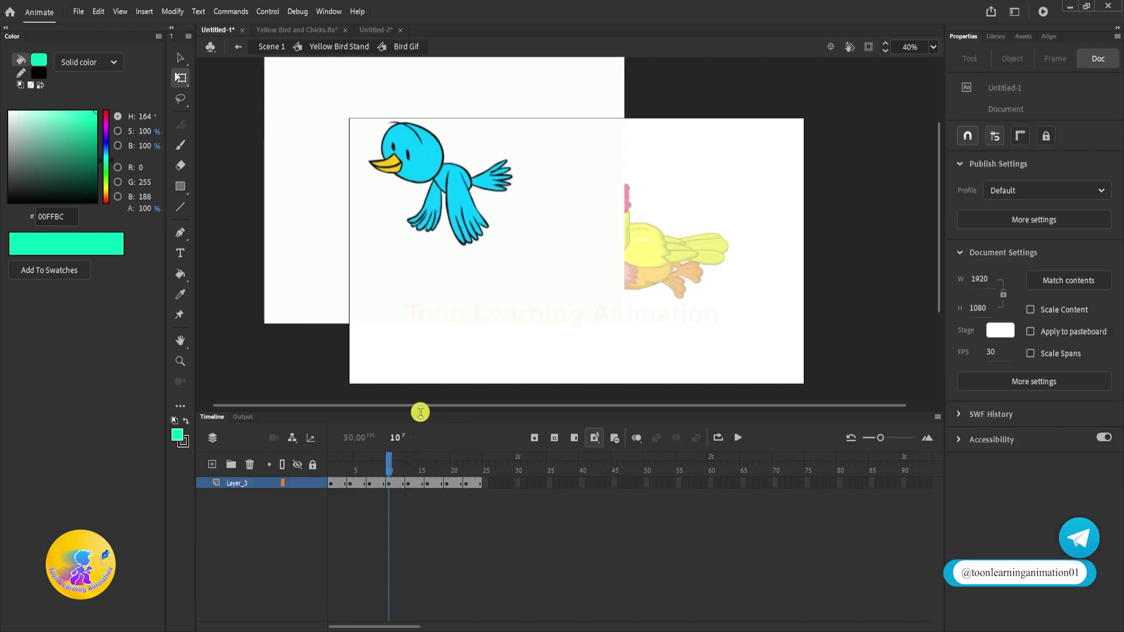
double_click(319, 368)
double_click(456, 301)
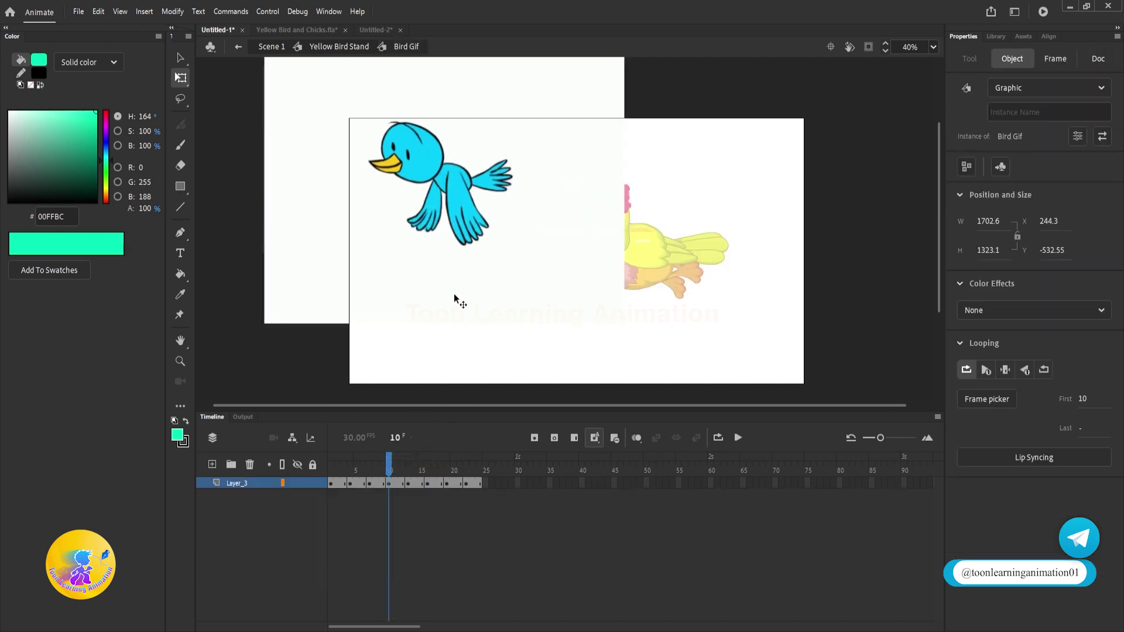
left_click(409, 467)
double_click(284, 331)
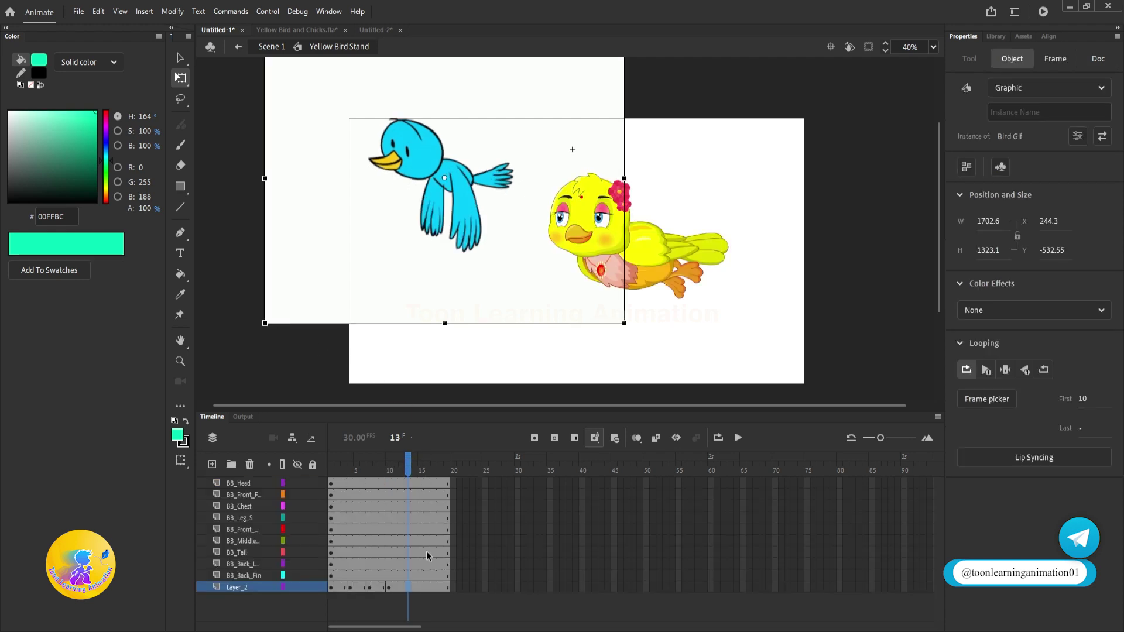
Look up the following pose changes inside the Bird Gif symbol and insert Layer_2 keyframes at frames 16 and 19.
double_click(501, 302)
left_click(428, 478)
double_click(301, 367)
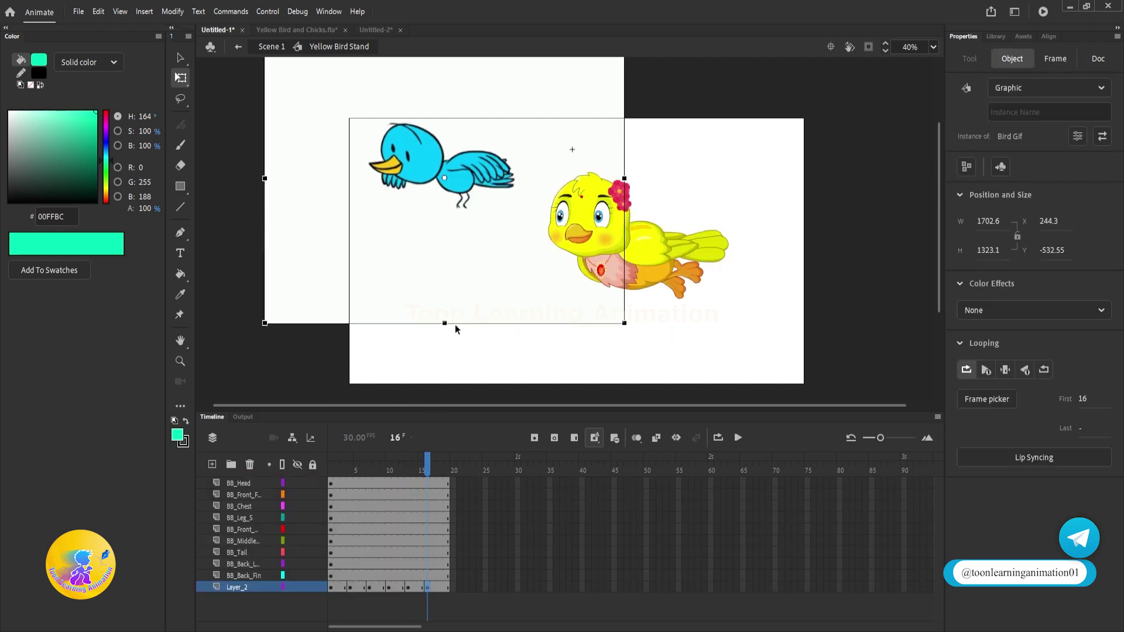
double_click(471, 310)
left_click(448, 481)
left_click(306, 356)
double_click(306, 356)
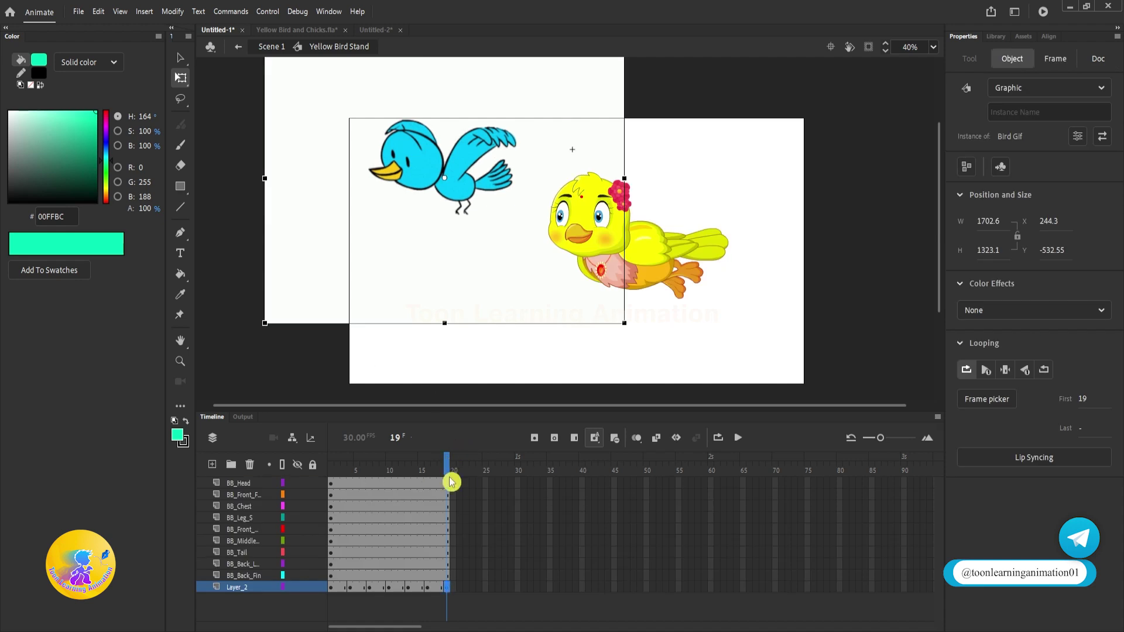
Extend all layers to frame 26 and insert a Layer_2 keyframe at frame 22 matching the Bird Gif's last pose.
left_click(493, 470)
left_click(466, 470)
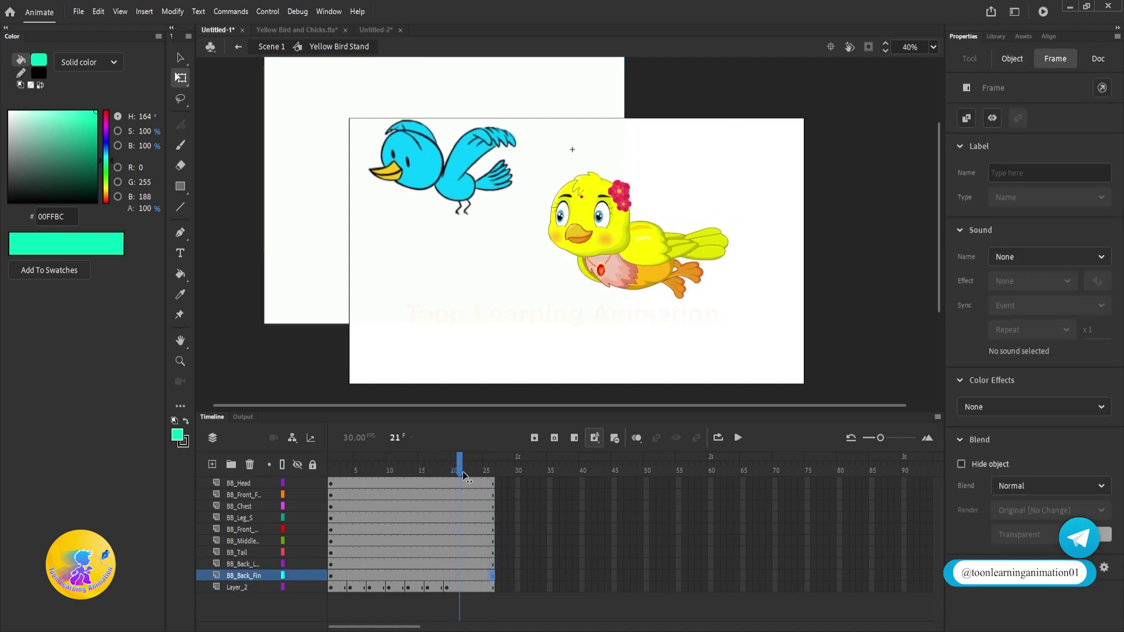
left_click(486, 304)
double_click(460, 242)
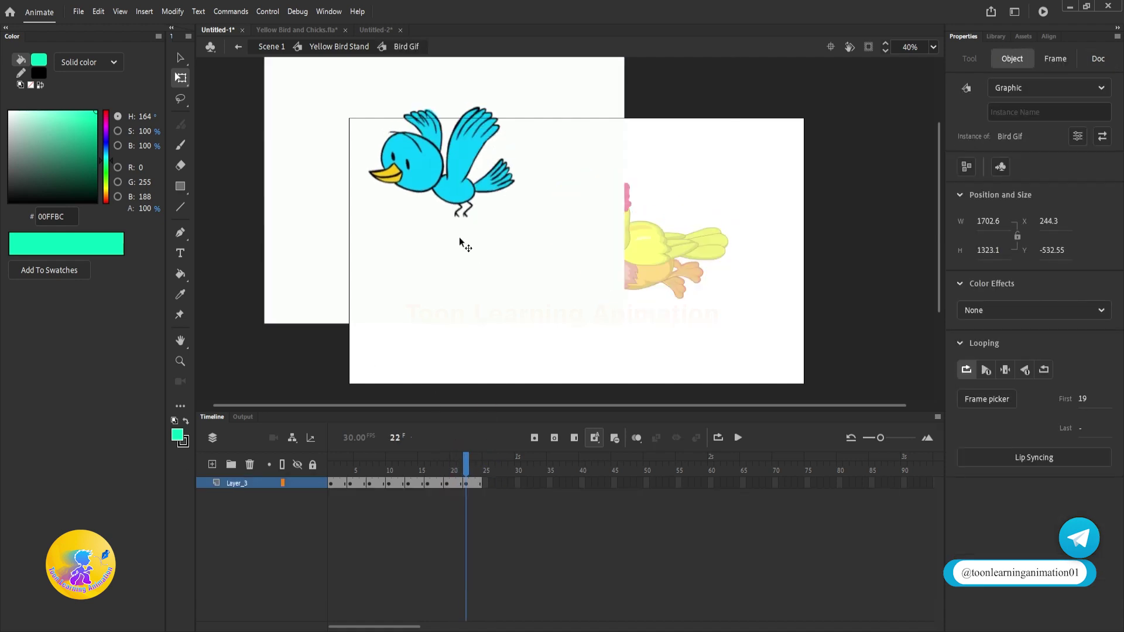
double_click(327, 361)
left_click(467, 591)
key("F6")
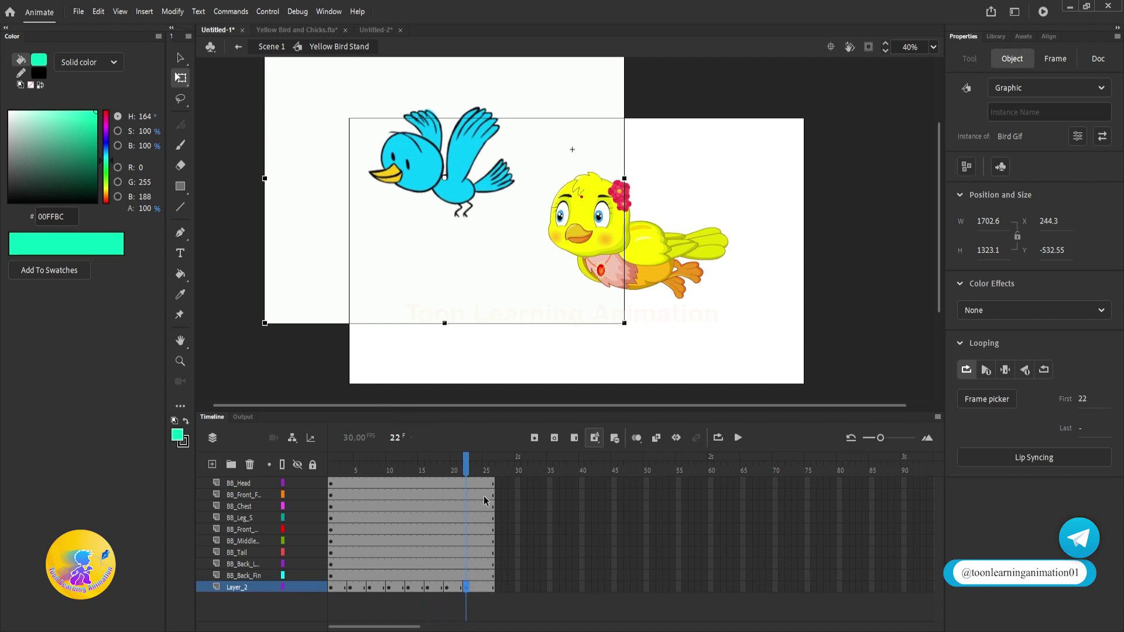
Remove the frames past frame 24 on all layers and scrub the animation back to frame 1.
left_click_drag(485, 501, 662, 630)
key("shift+F5")
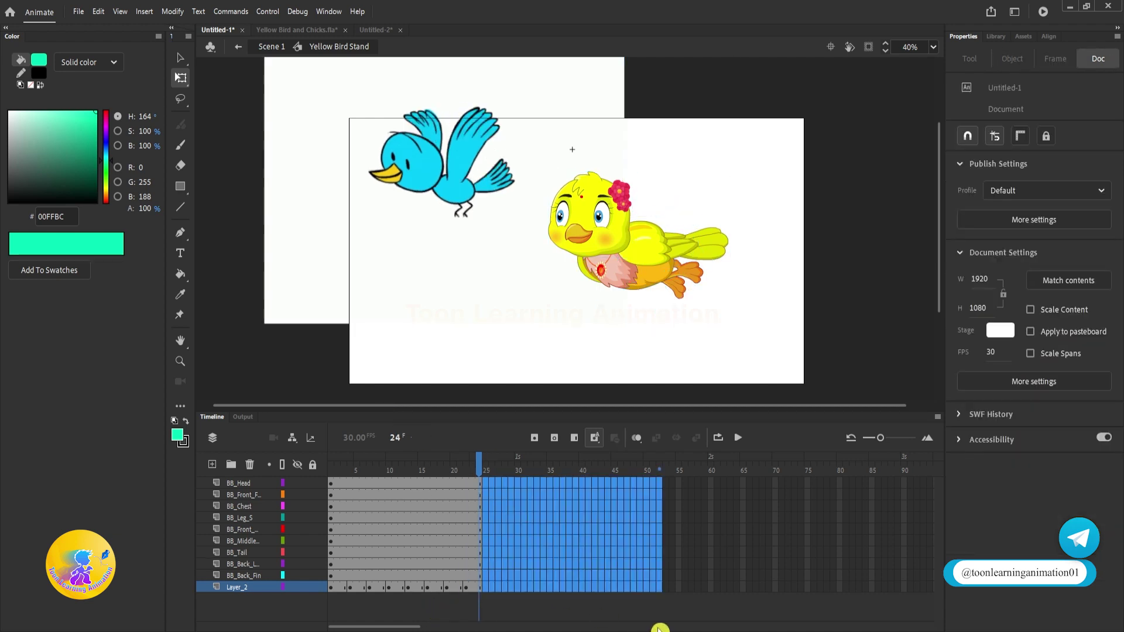
left_click_drag(486, 472, 337, 467)
left_click(336, 468)
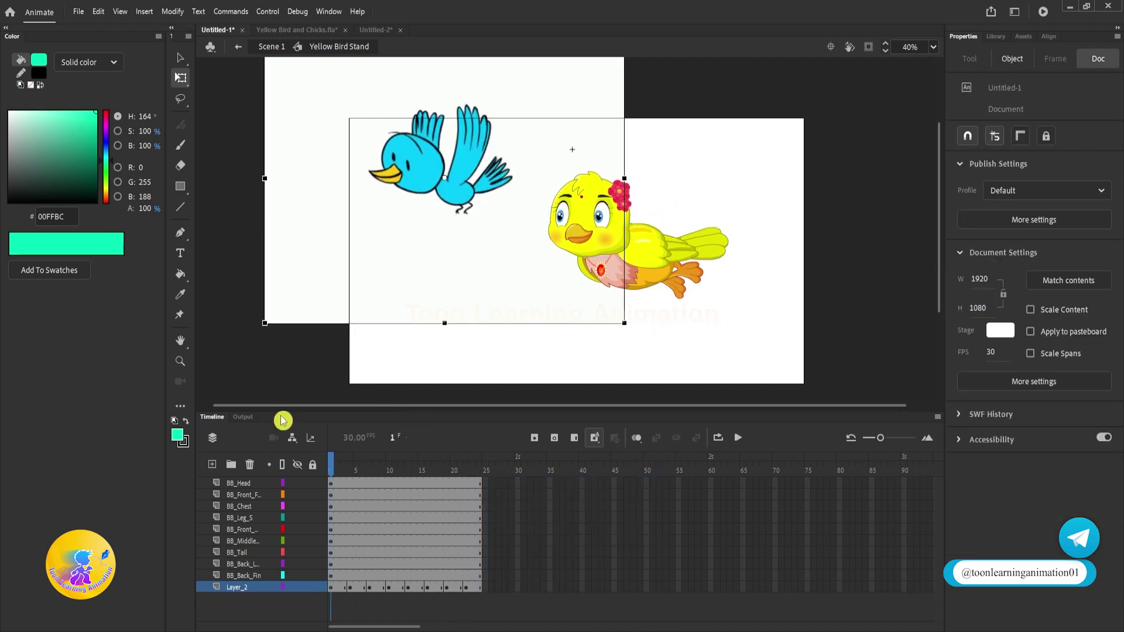
Lock Layer_2 and add a new layer above BB_Head.
left_click(312, 588)
left_click(240, 483)
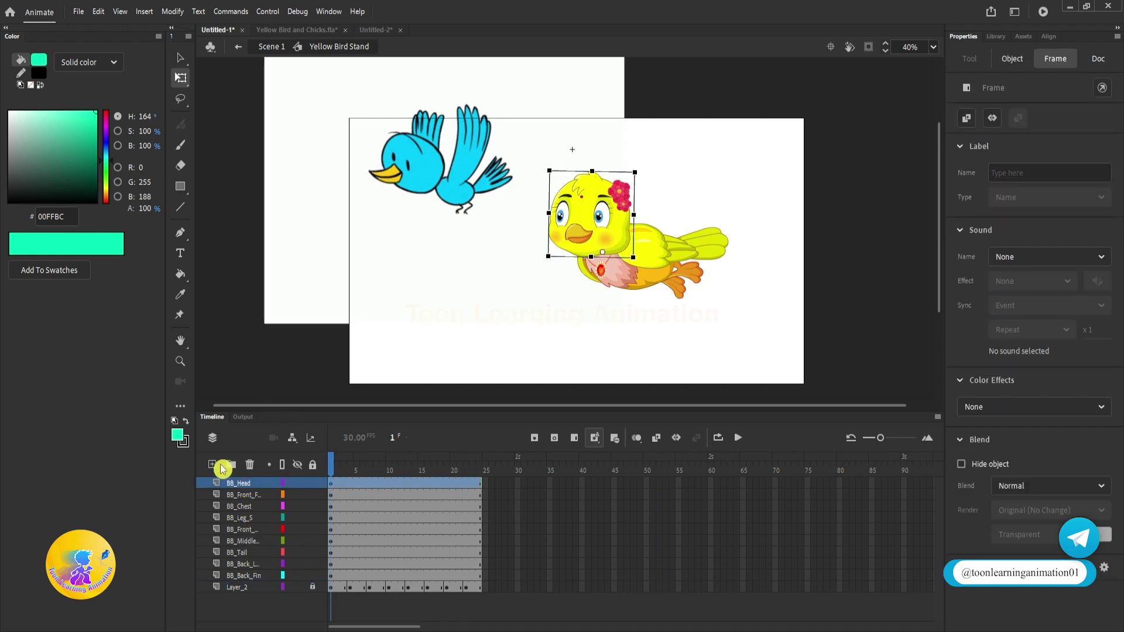
left_click(212, 464)
scroll(498, 189, "up", 5)
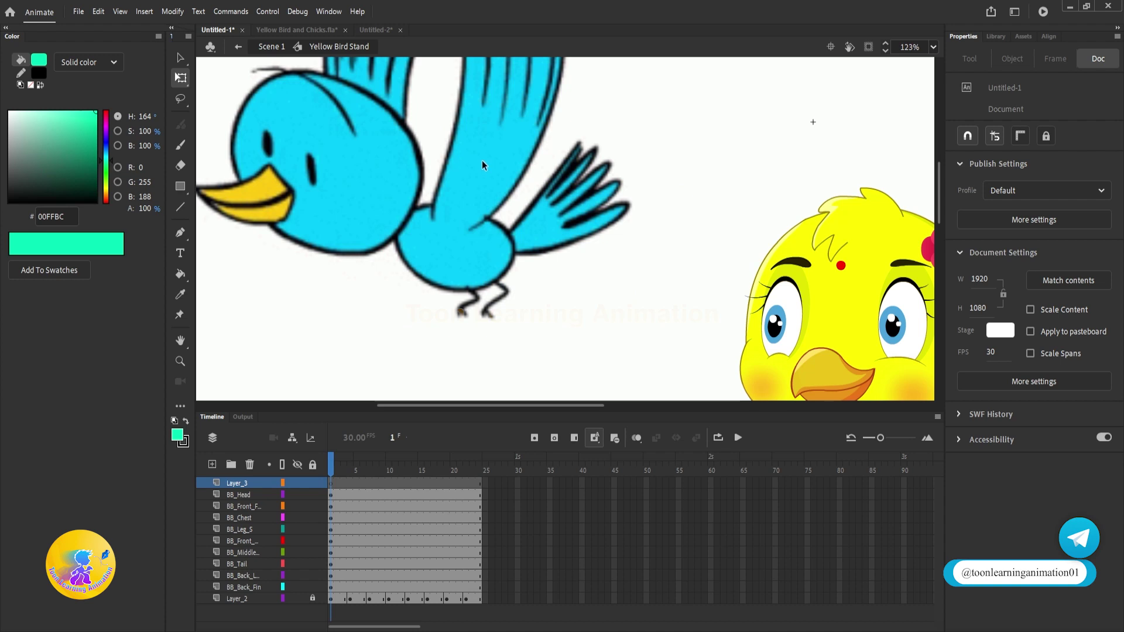
Compare the wings of the blue bird sketch with the finished yellow bird artwork.
left_click_drag(482, 161, 496, 301)
key("n")
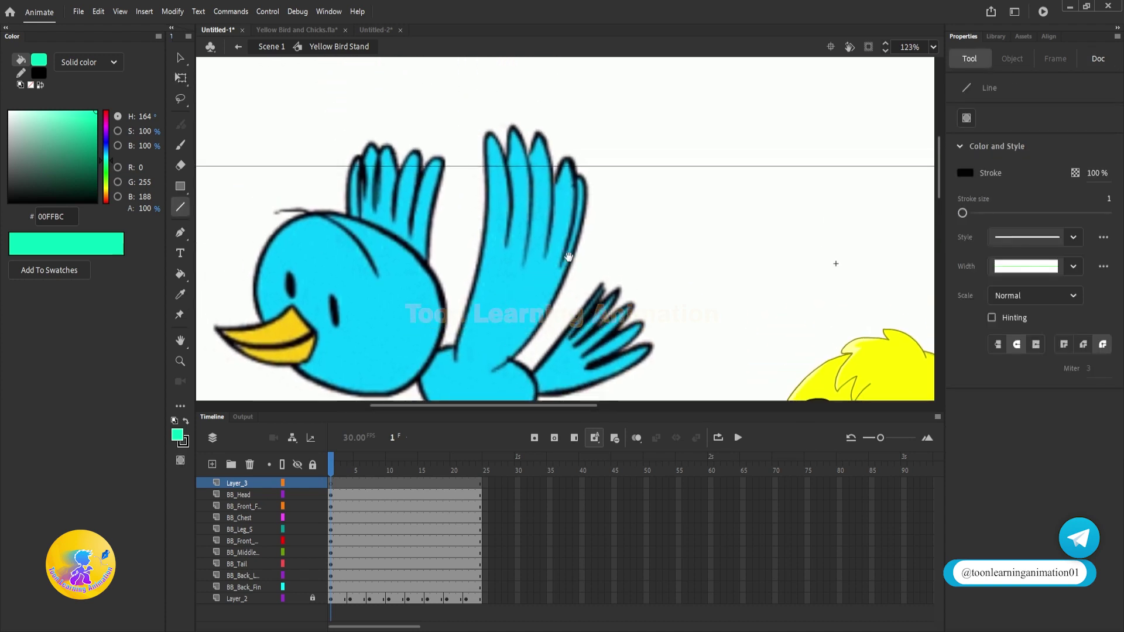
left_click_drag(569, 258, 675, 211)
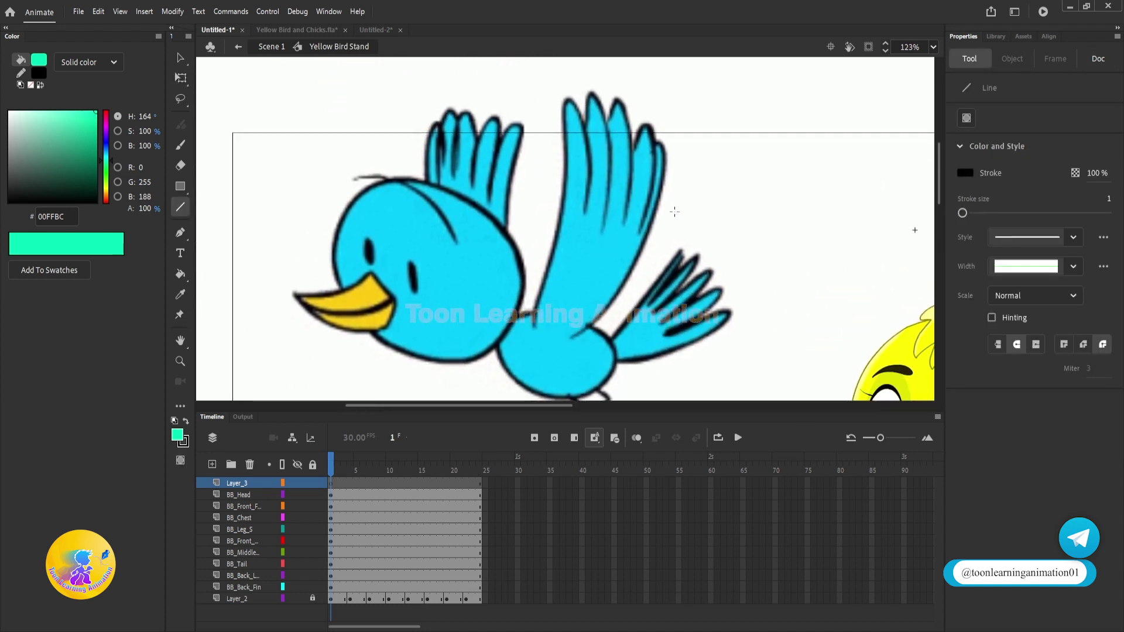
left_click_drag(671, 292, 459, 130)
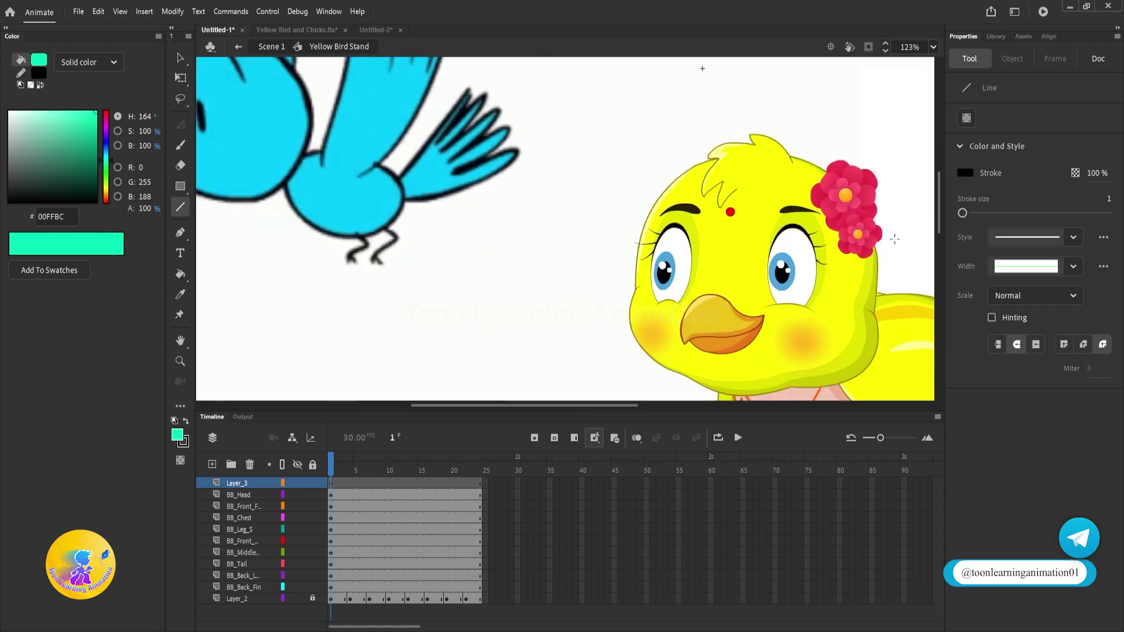
left_click_drag(928, 354, 688, 267)
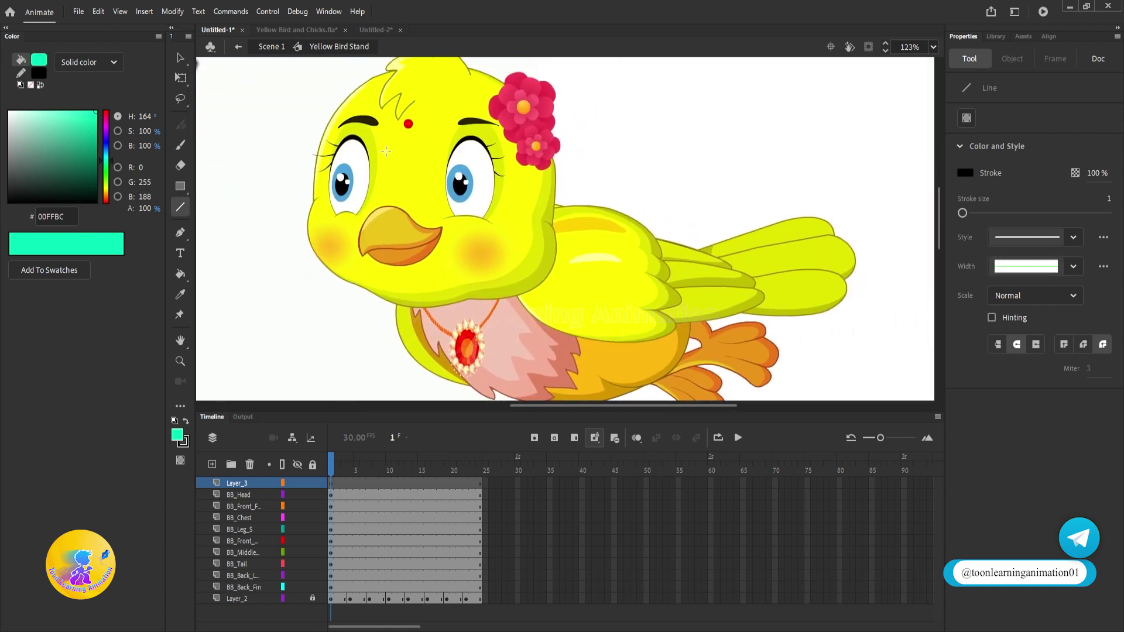
mouse_move(390, 152)
left_mouse_down()
mouse_move(498, 214)
mouse_move(972, 405)
left_mouse_up()
left_click_drag(638, 293, 633, 295)
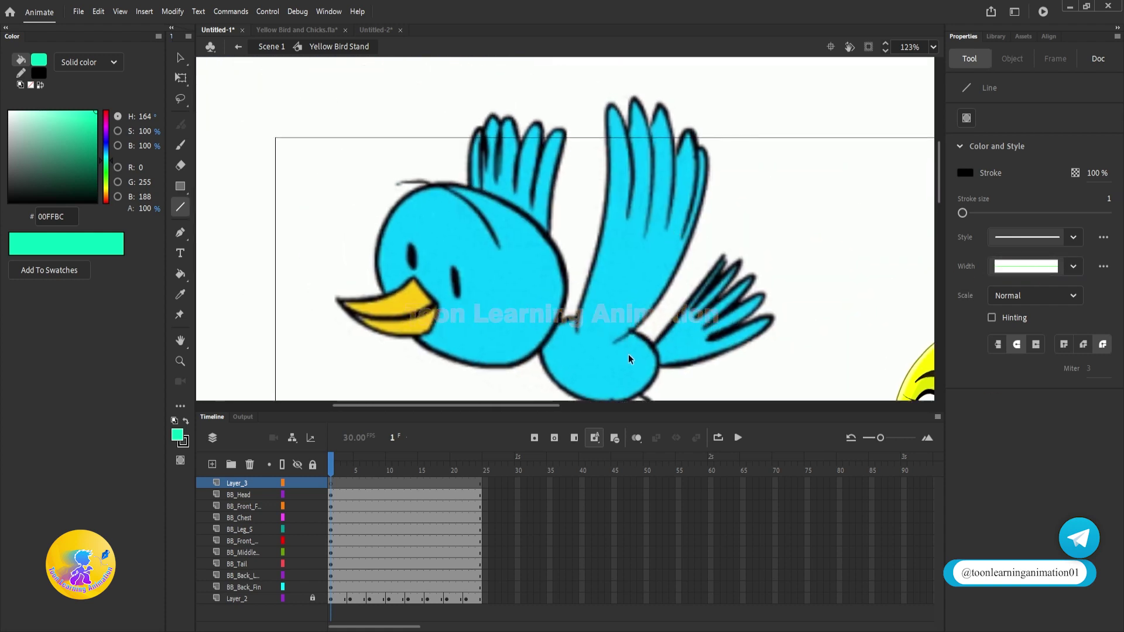
With the Pen tool, trace the front wing's outer edge from the body up to its outermost feather tip on Layer_3.
key("p")
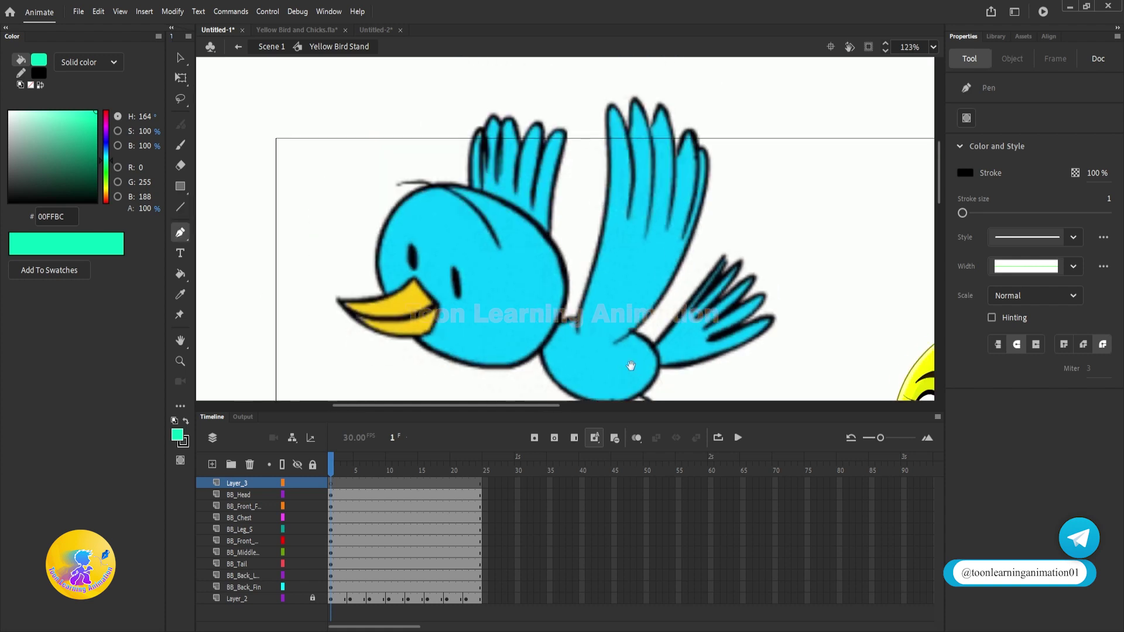
left_click_drag(630, 366, 620, 364)
left_click(602, 344)
left_click_drag(696, 170, 711, 53)
left_click(697, 170)
scroll(696, 155, "up", 3)
left_click_drag(696, 158, 696, 197)
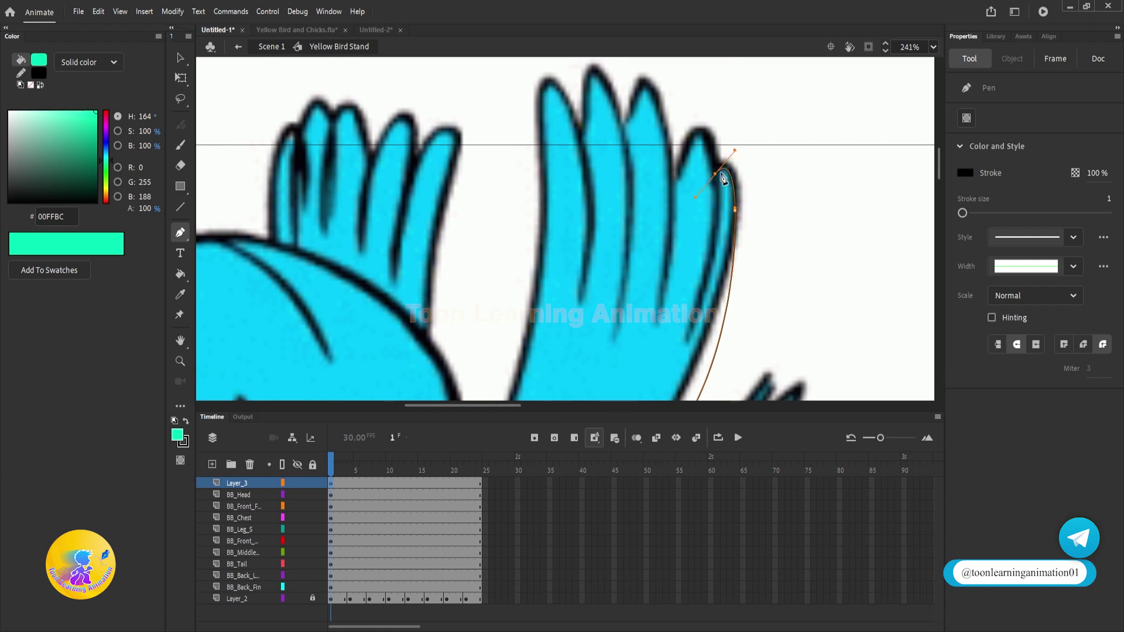
Trace the second feather from the outer edge of the front wing as a separate curved path.
left_click(750, 200, "ctrl")
left_click_drag(700, 130, 656, 75)
left_click(700, 130)
left_click(652, 256, "ctrl")
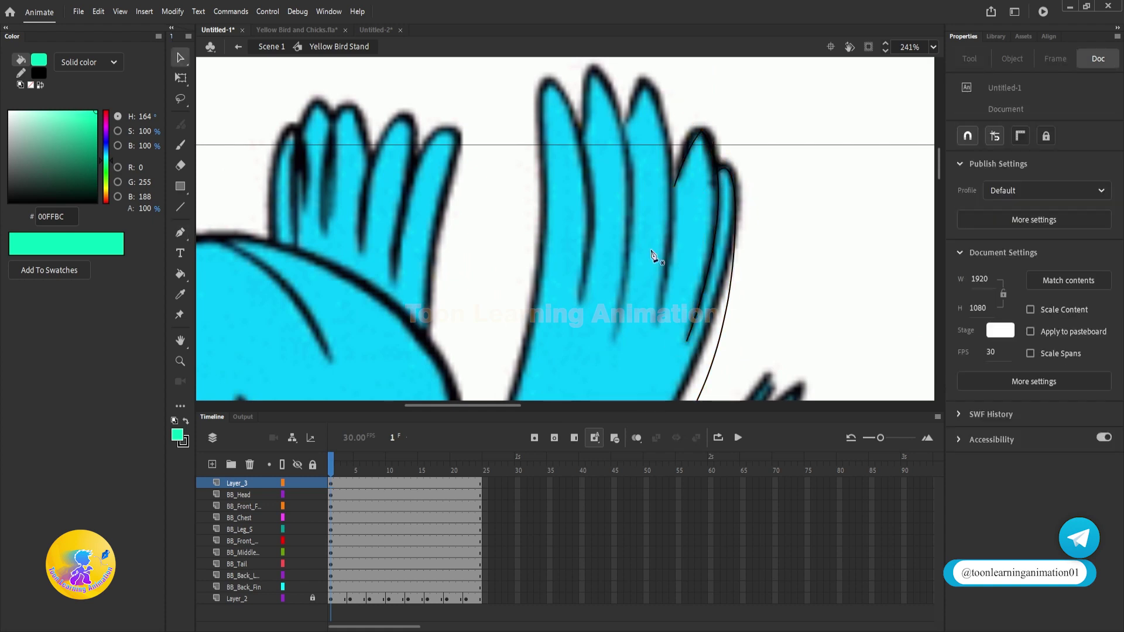
Recolour the traced wing strokes to red #FF0000.
key("ctrl+minus")
left_click_drag(695, 333, 679, 283)
left_click(679, 283)
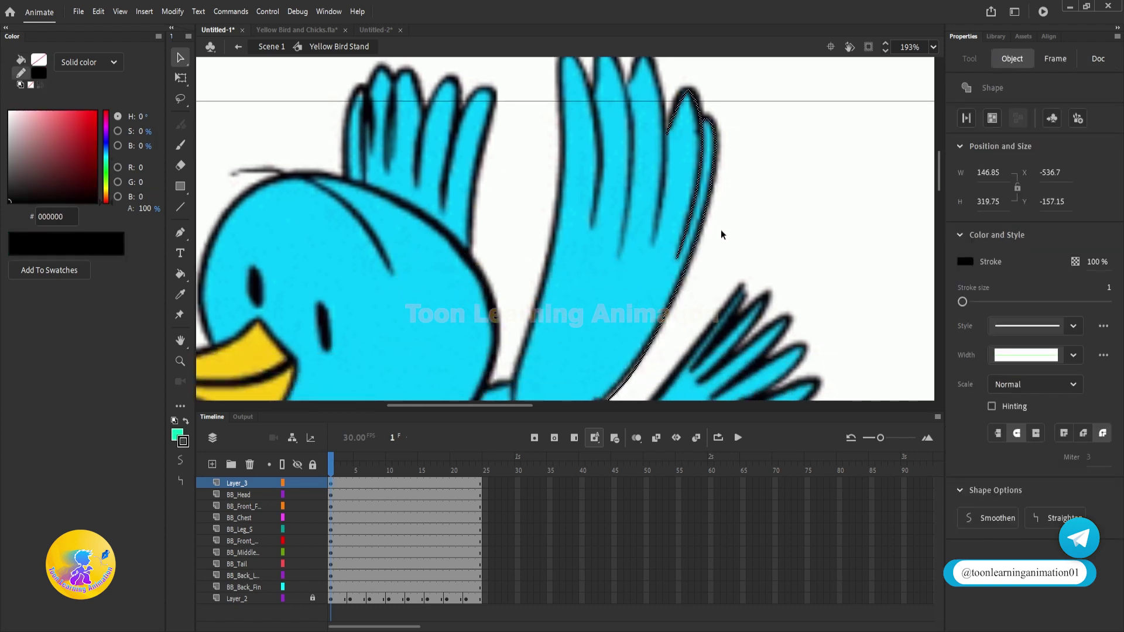
left_click(183, 441)
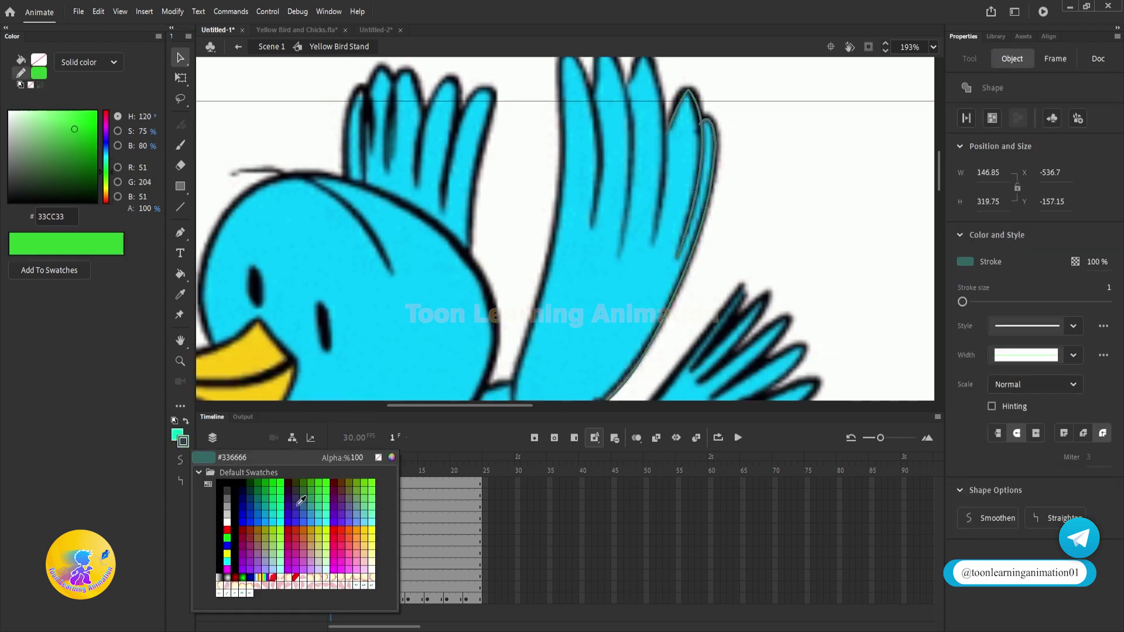
left_click(228, 526)
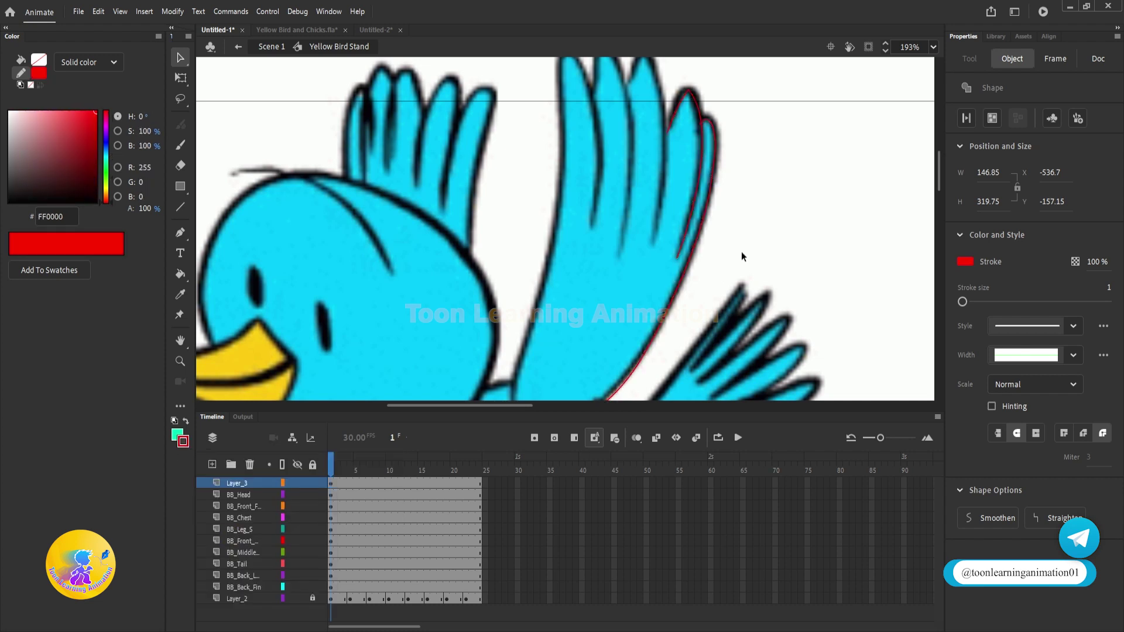
left_click(741, 251)
Bend the inner edge of the second feather's tip outward so it follows the rounded sketch outline.
scroll(741, 252, "up", 5)
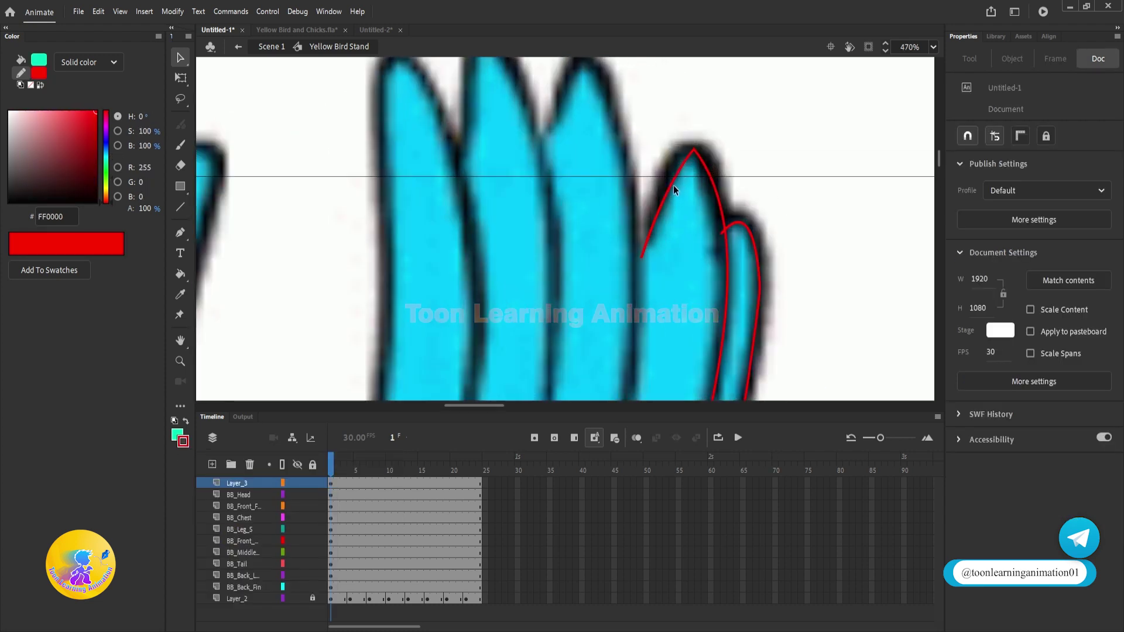
left_click_drag(672, 184, 669, 162)
scroll(726, 149, "down", 3)
Trace the front wing's middle feather with the Pen tool, curving over the tip and down to the neighbouring feather.
key("p")
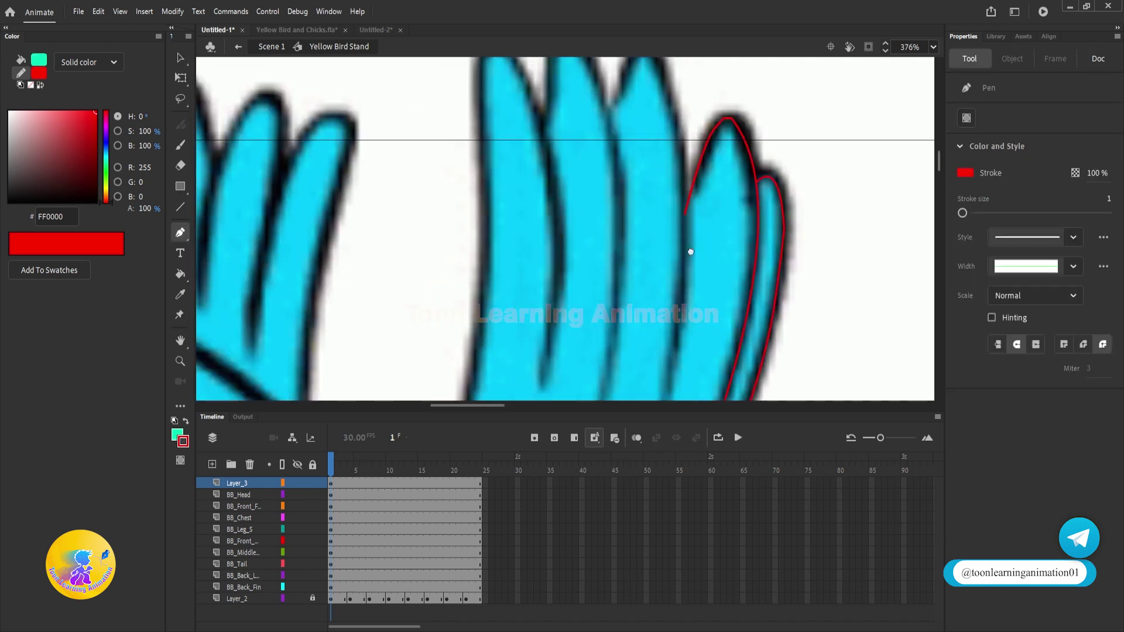
left_click_drag(691, 252, 695, 203)
scroll(667, 313, "down", 1)
left_click_drag(665, 318, 665, 333)
left_click(670, 374)
left_click_drag(655, 68, 595, 0)
left_click_drag(654, 80, 643, 154)
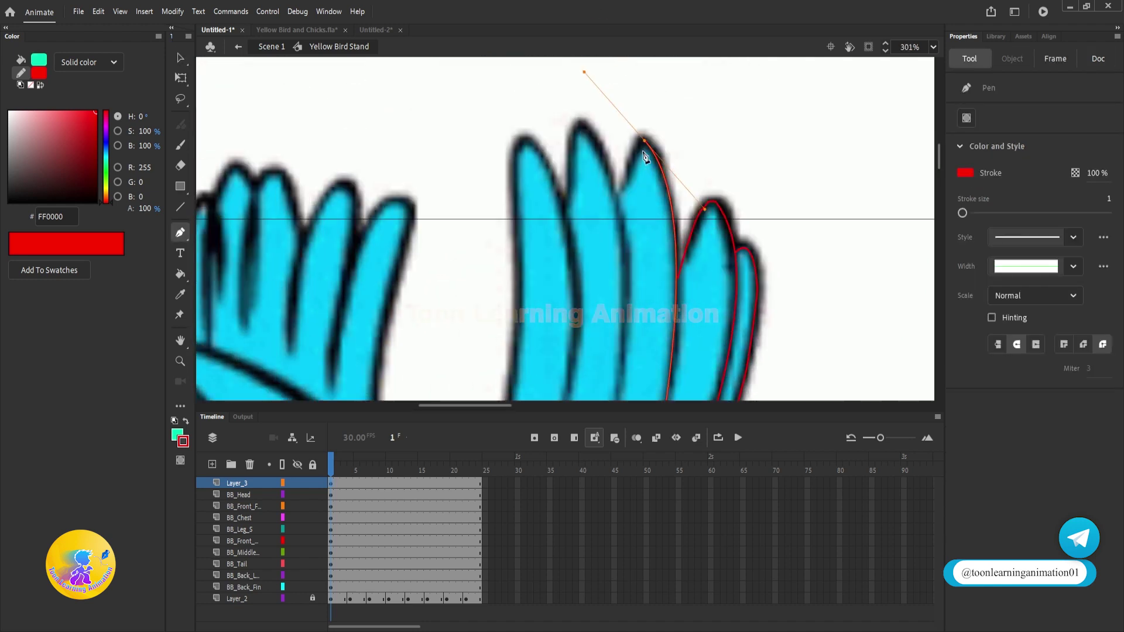
left_click_drag(613, 255, 612, 256)
left_click_drag(650, 246, 719, 190)
scroll(719, 190, "down", 1)
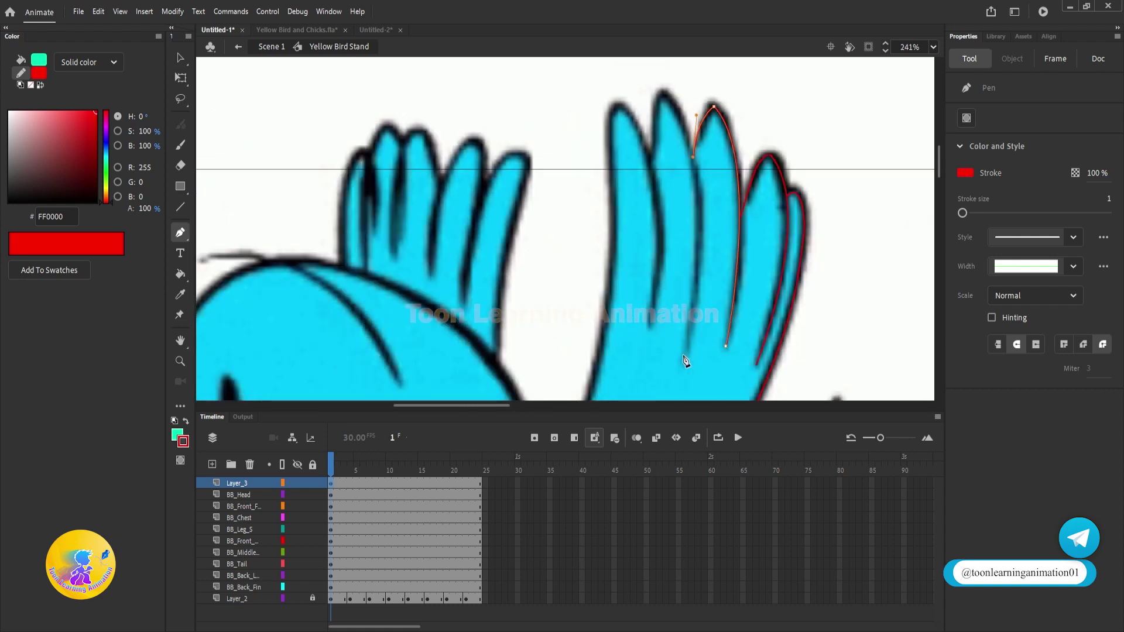
Trace the tallest feather of the front wing as a new curved path.
key("v")
key("p")
left_click(683, 362)
left_click_drag(613, 40, 663, 95)
Trace the front wing's last feather and continue the outline down the wing's inner edge to the body.
key("v")
key("p")
left_click(645, 329)
left_click_drag(593, 89, 547, 35)
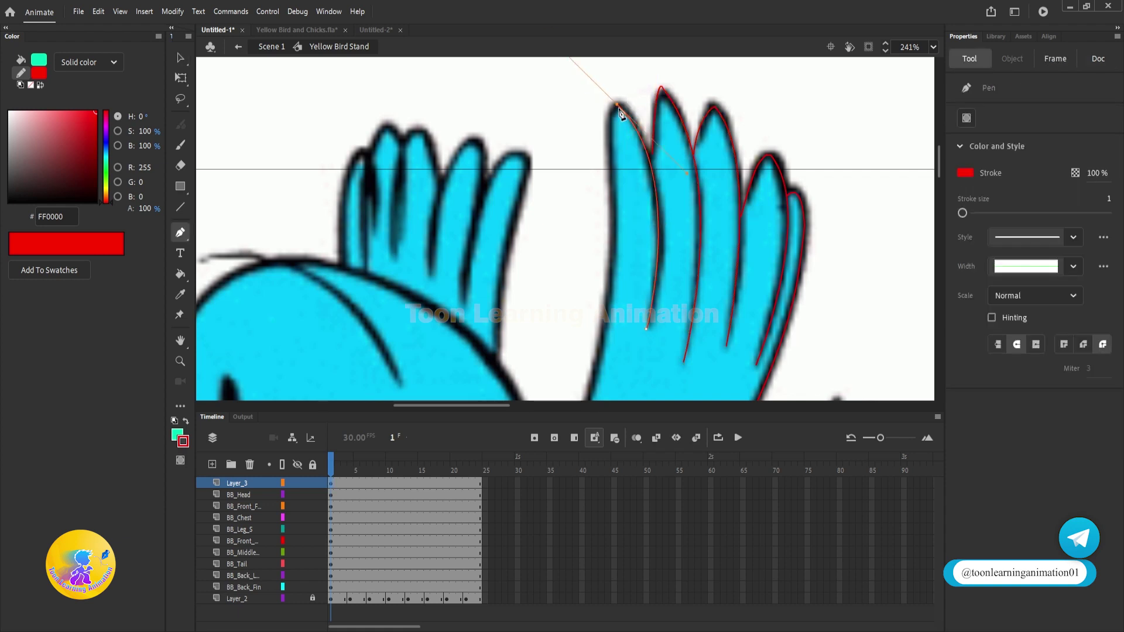
left_click(617, 105)
scroll(624, 108, "down", 3)
left_click_drag(610, 289, 595, 323)
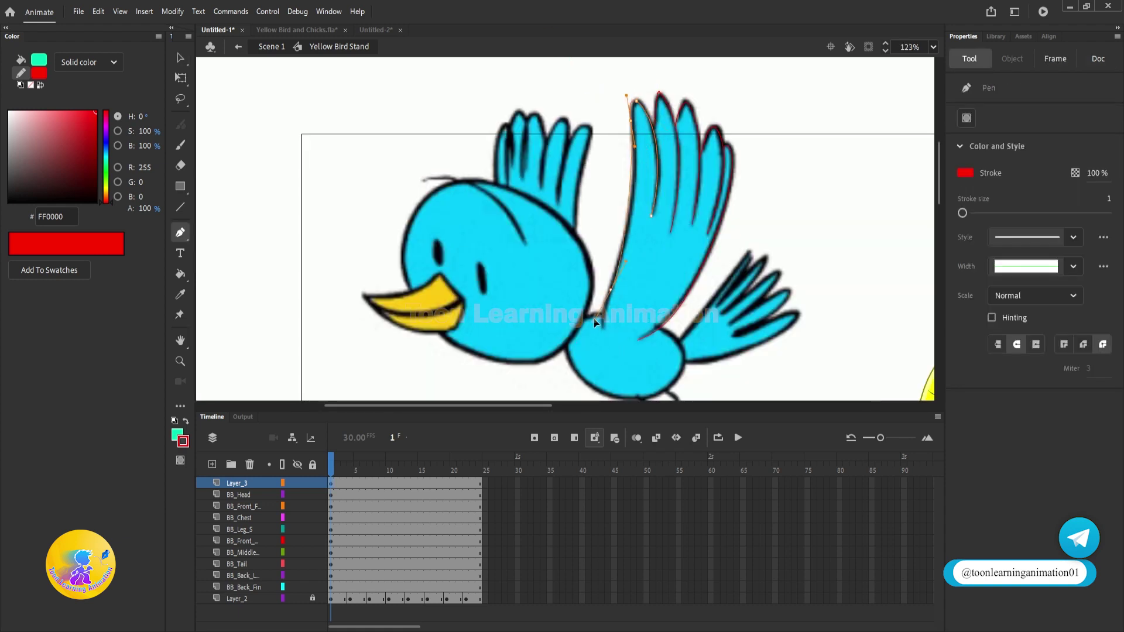
key("v")
Close the open base of the front wing outline with straight lines meeting in a point over the body.
scroll(643, 324, "up", 4)
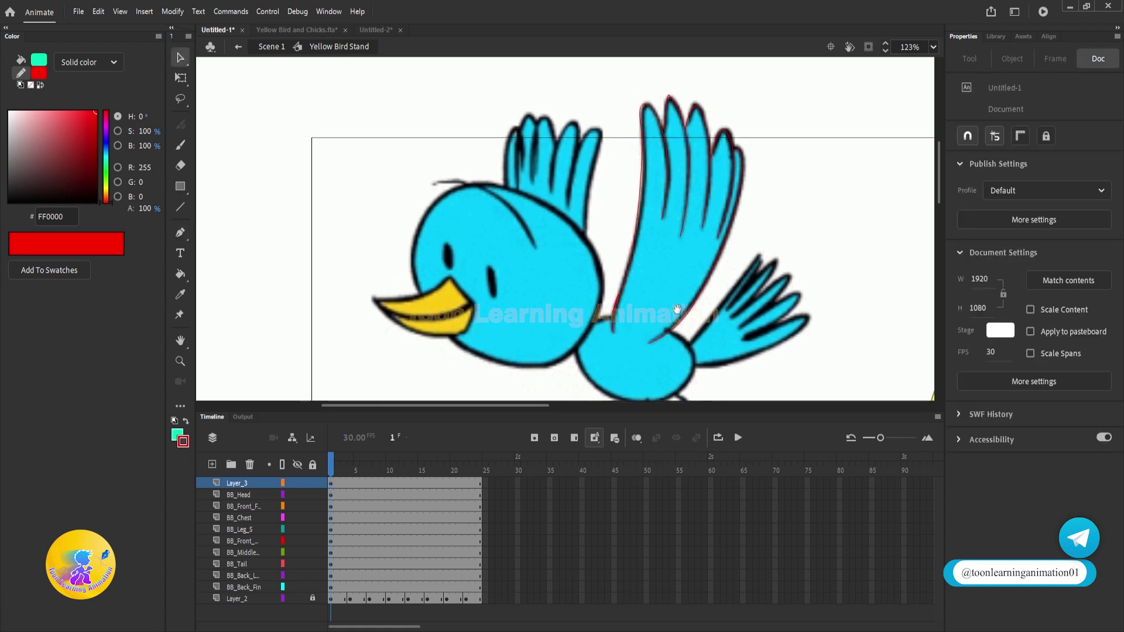
key("n")
scroll(632, 275, "down", 3)
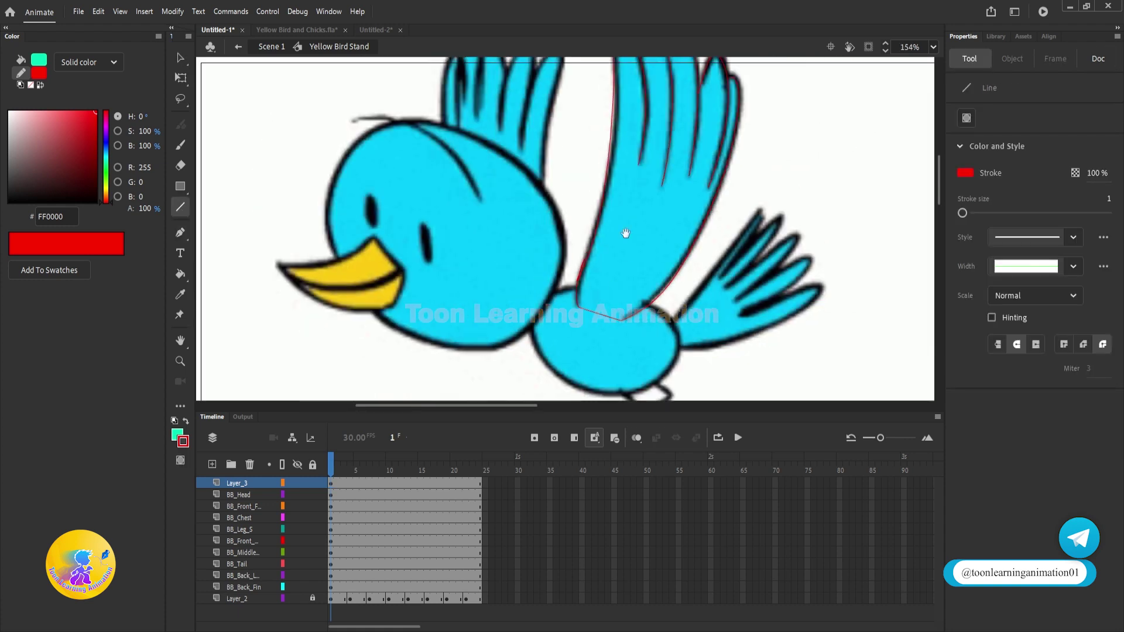
left_click_drag(623, 233, 654, 301)
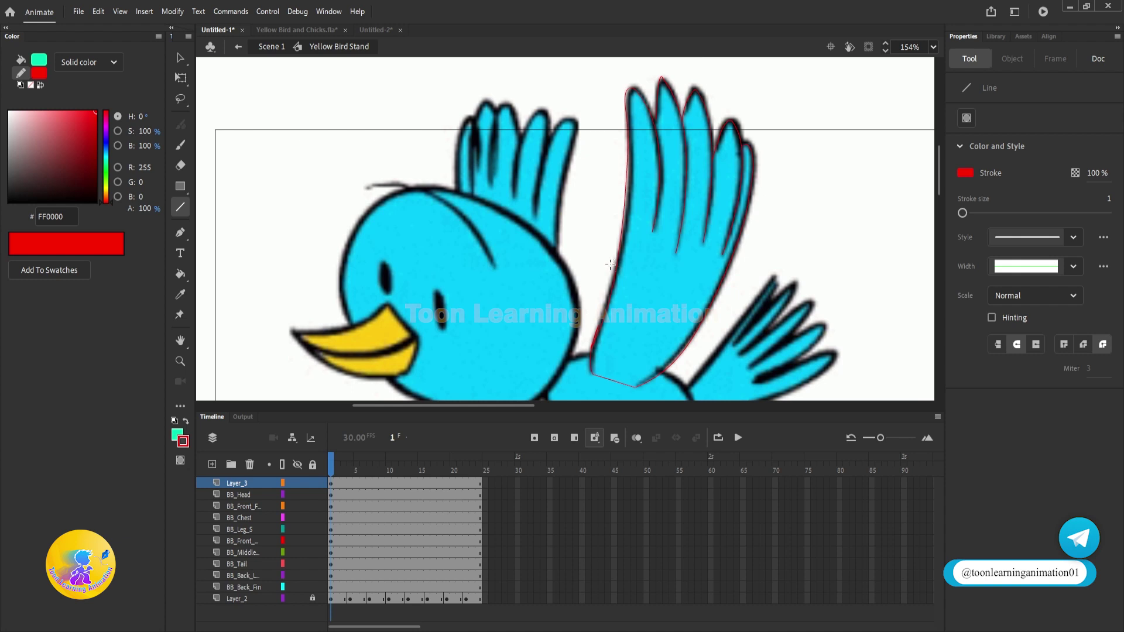
Trace the back wing's edge nearest the front wing from the body upward and around its first feather.
key("p")
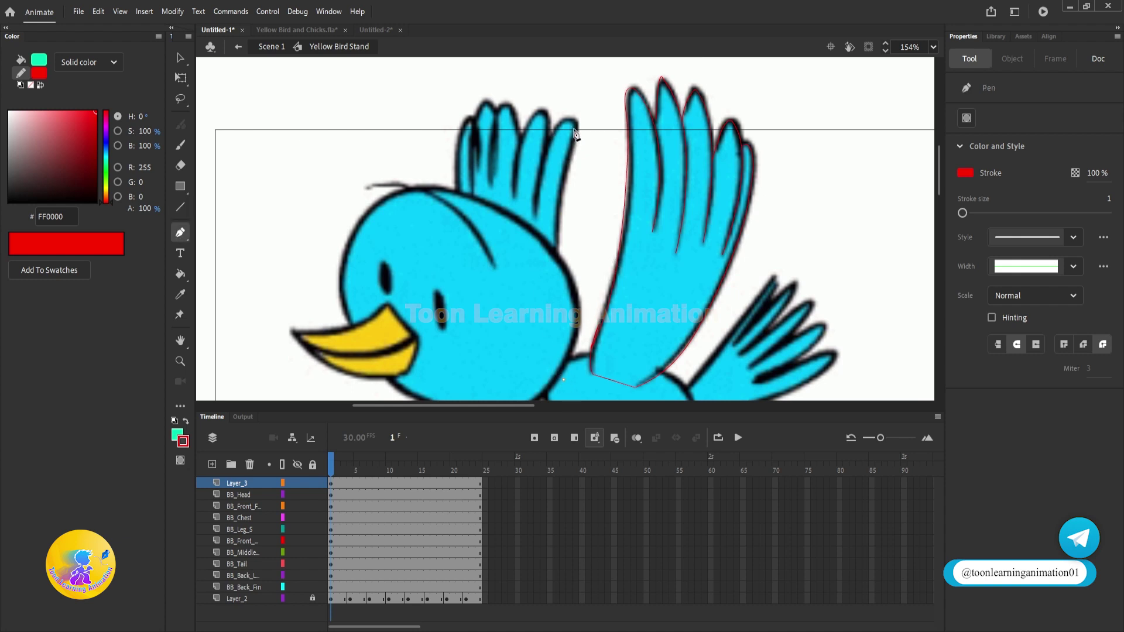
left_click_drag(577, 125, 621, 13)
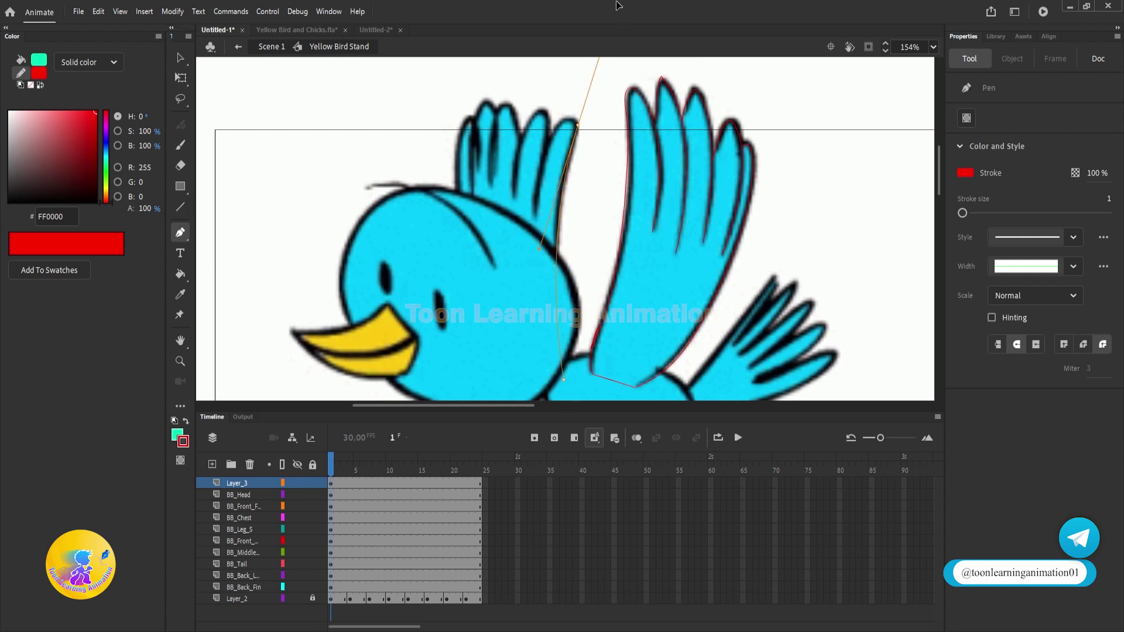
left_click(578, 126)
scroll(554, 143, "up", 2)
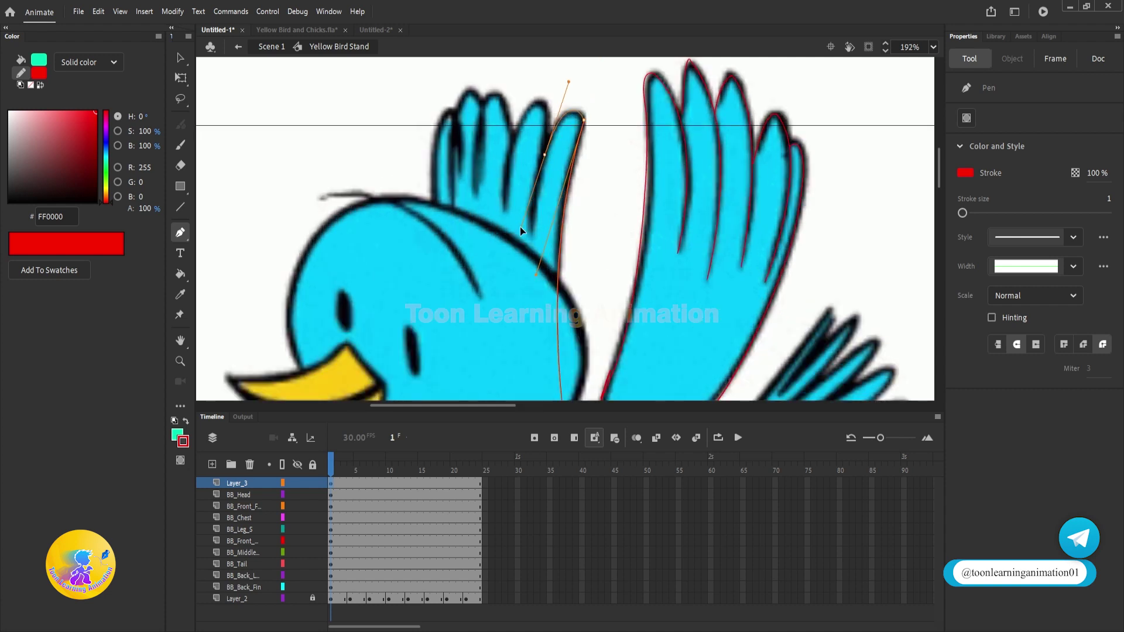
left_click_drag(519, 227, 517, 227)
Trace the second feather of the back wing with the Pen tool.
key("v")
key("p")
left_click(505, 212)
left_click_drag(545, 104, 577, 96)
left_click(545, 105)
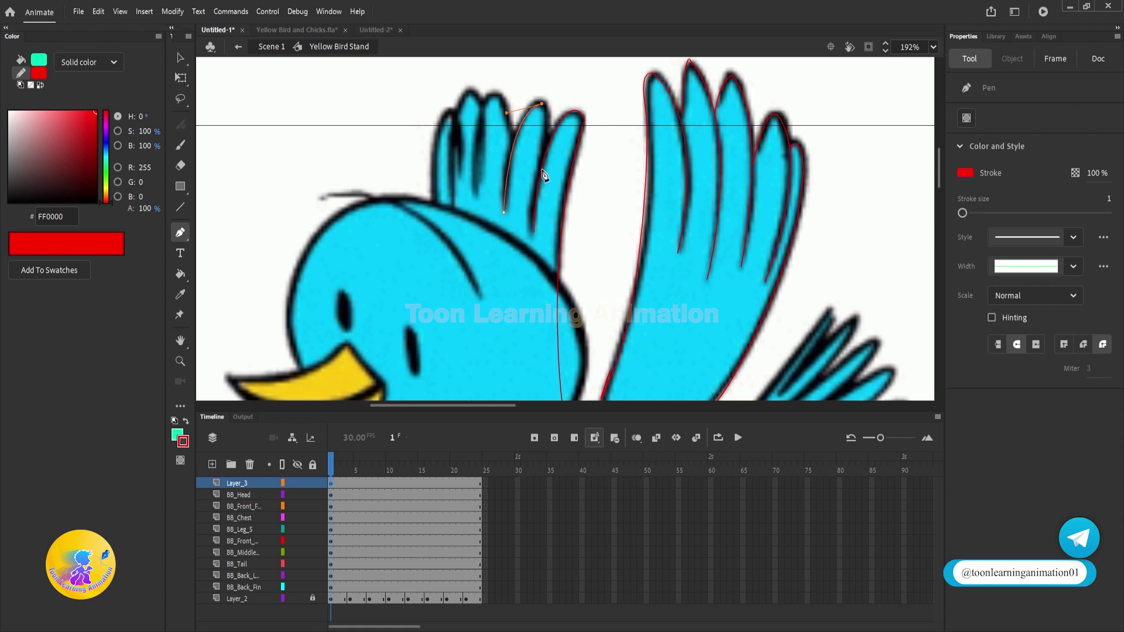
Trace the middle feathers of the back wing as curved paths following the sketch.
key("v")
mouse_move(543, 164)
left_mouse_down()
mouse_move(536, 198)
mouse_move(590, 219)
left_mouse_up()
key("p")
left_click_drag(567, 148, 599, 235)
key("v")
left_click_drag(578, 198, 525, 144)
Trace the back wing's far edge down across the head and close the outline with a rounded base near the body.
key("p")
left_click(607, 153)
scroll(571, 251, "down", 2)
scroll(646, 300, "up", 4)
left_click_drag(561, 290, 752, 398)
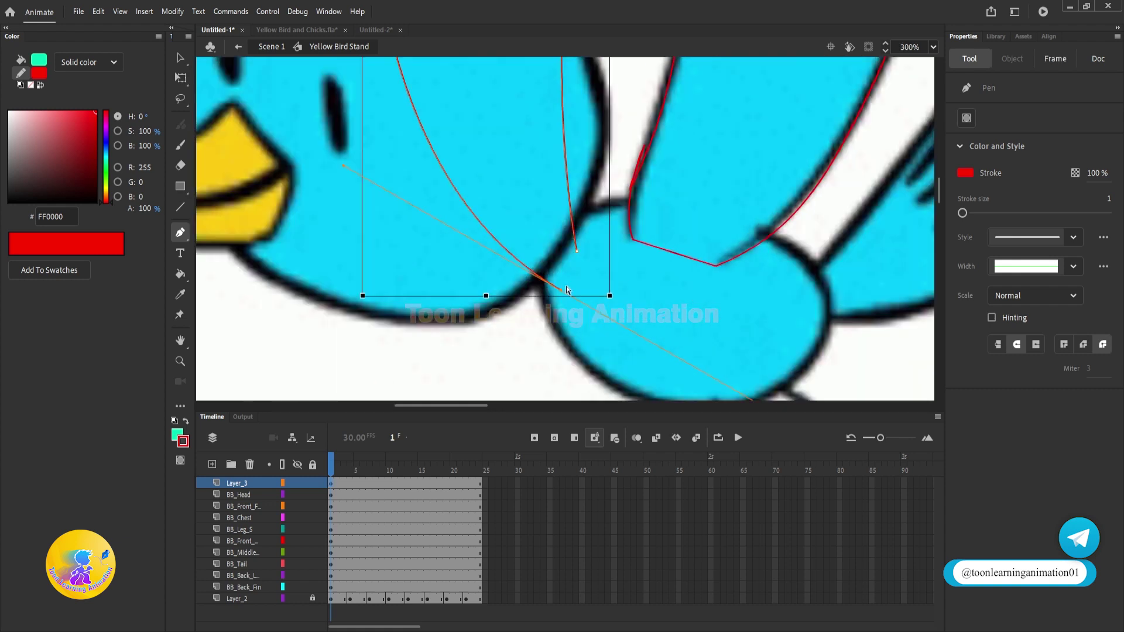
left_click(560, 291)
left_click(577, 251)
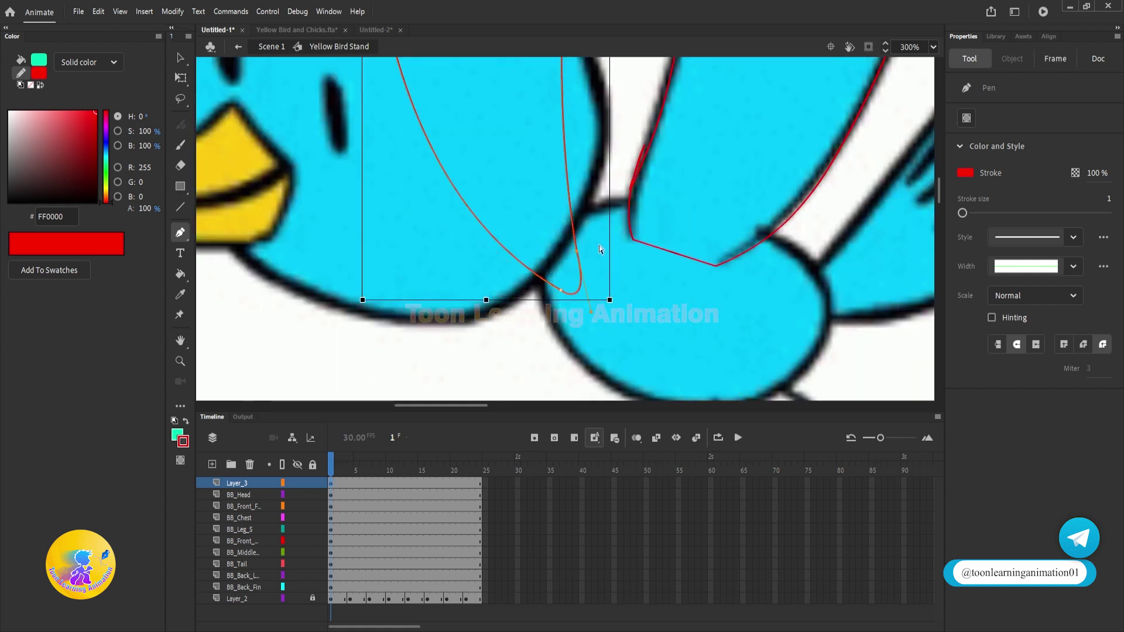
Sample the yellow of the yellow bird's head as the fill colour, #FCFF00.
scroll(600, 250, "down", 5)
scroll(609, 328, "up", 3)
key("v")
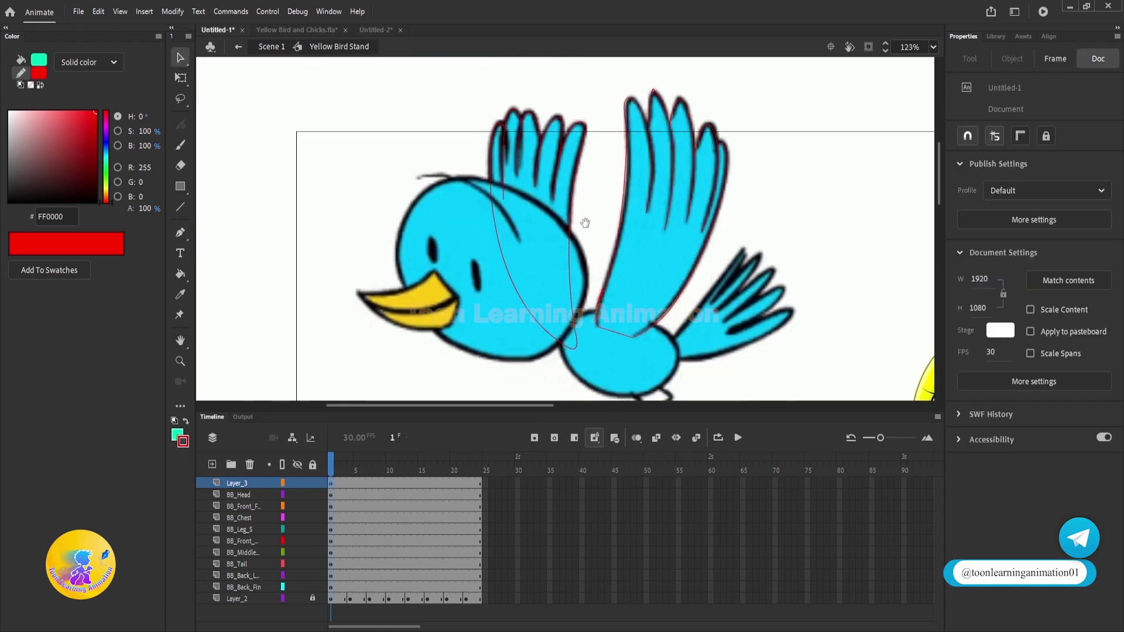
left_click_drag(585, 223, 586, 233)
left_click_drag(761, 254, 678, 232)
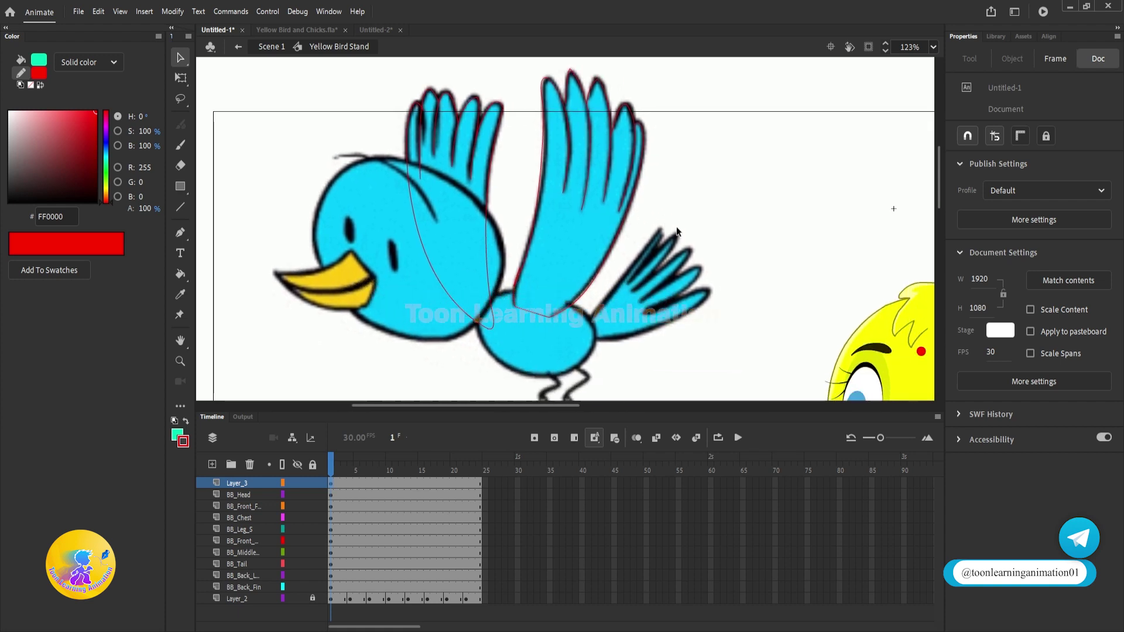
scroll(618, 237, "down", 3)
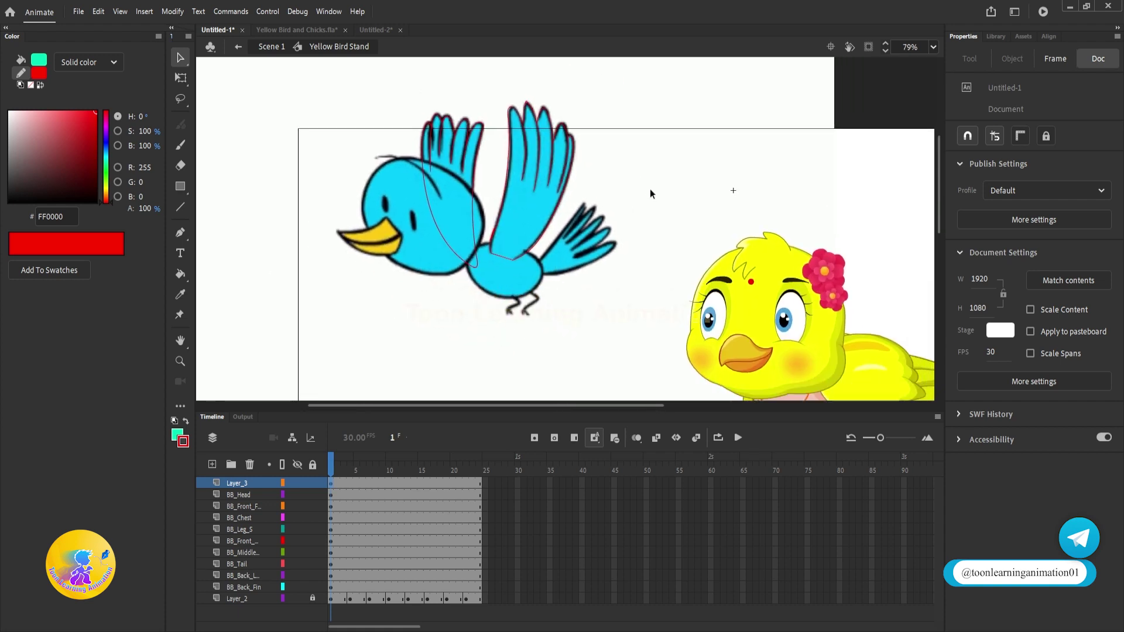
left_click(180, 295)
left_click(783, 271)
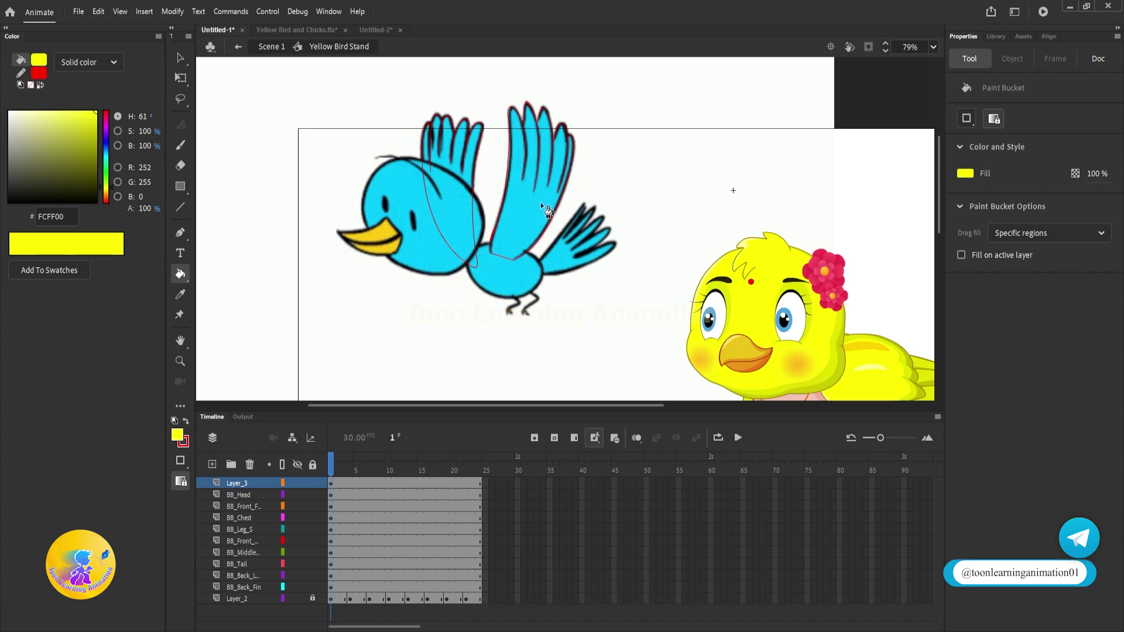
Join the loose feather outline ends of the front wing to the neighbouring feather lines inside the Yellow Bird Stand symbol.
scroll(520, 234, "up", 10)
scroll(552, 227, "down", 6)
left_click_drag(670, 163, 584, 397)
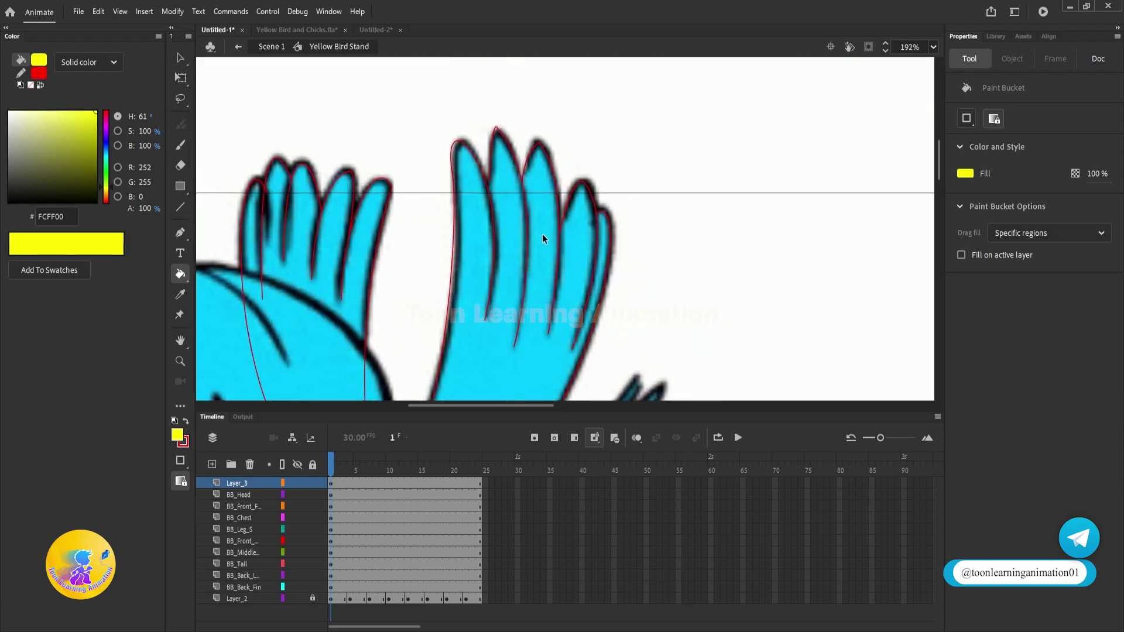
scroll(542, 234, "up", 5)
key("v")
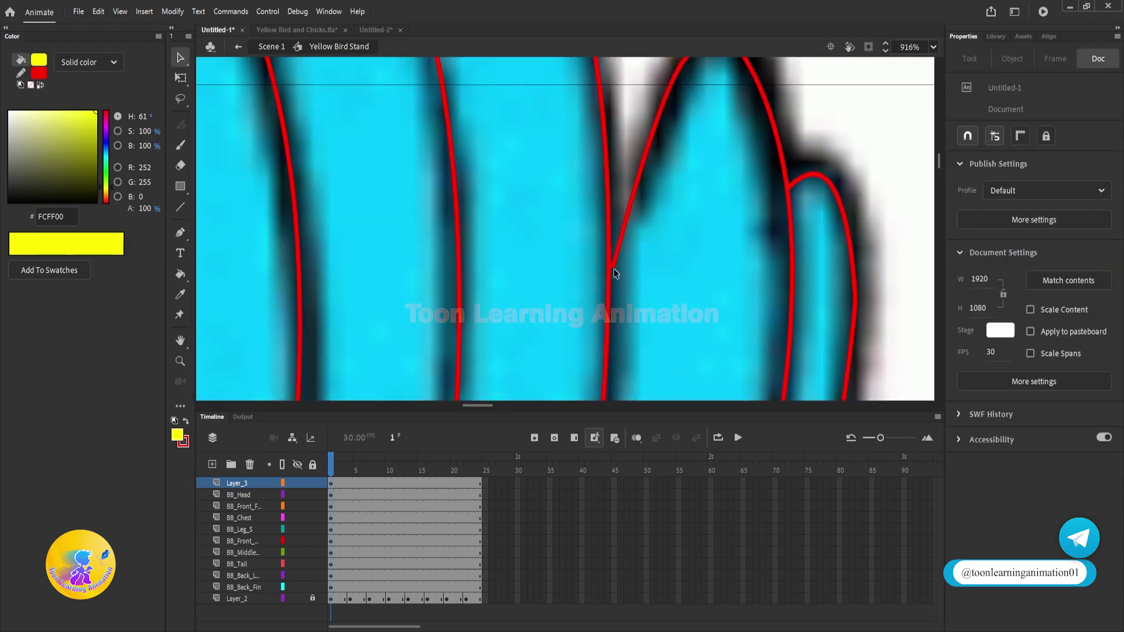
double_click(612, 266)
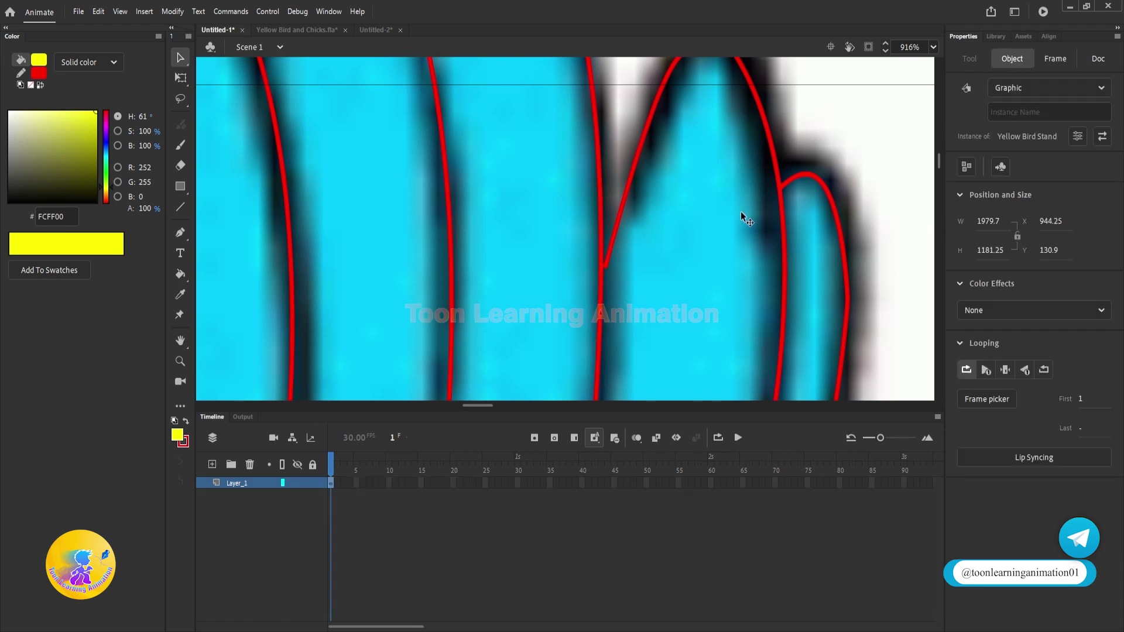
left_click(453, 515)
double_click(613, 264)
scroll(633, 288, "up", 1)
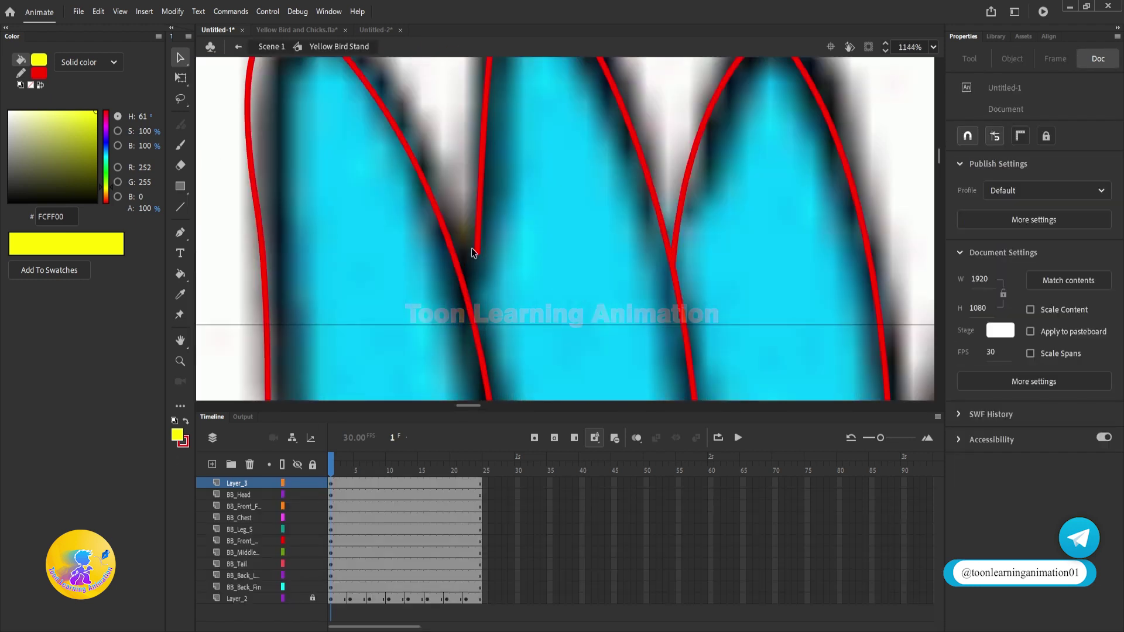
scroll(678, 251, "down", 8)
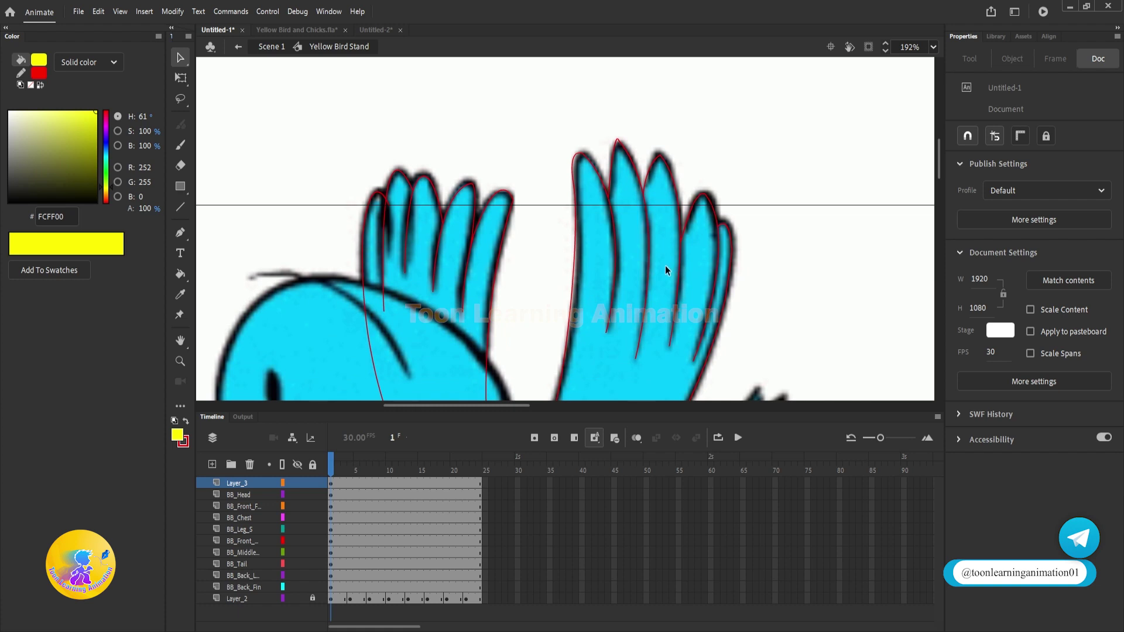
Fill the closed front wing outline with the yellow #FCFF00 using the Paint Bucket.
key("k")
left_click(627, 348)
mouse_move(627, 348)
left_mouse_down()
mouse_move(645, 190)
mouse_move(606, 182)
left_mouse_up()
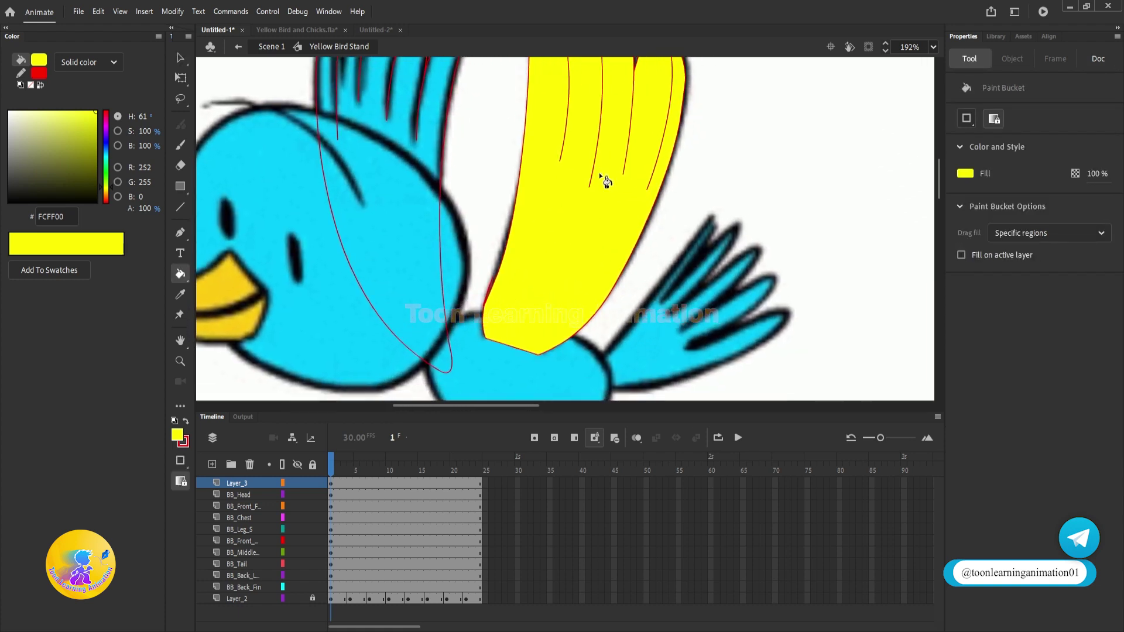
scroll(606, 182, "down", 4)
scroll(679, 234, "up", 3)
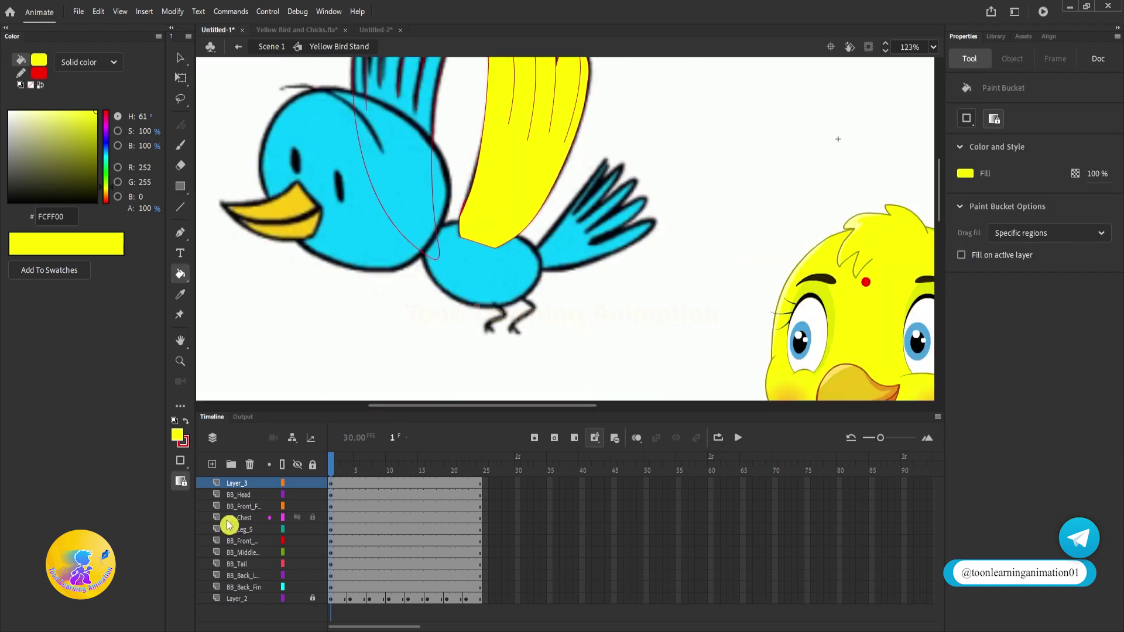
Sample the brown outline of the yellow bird's head as the stroke colour, #9F8300.
left_click(184, 441)
scroll(788, 325, "up", 8)
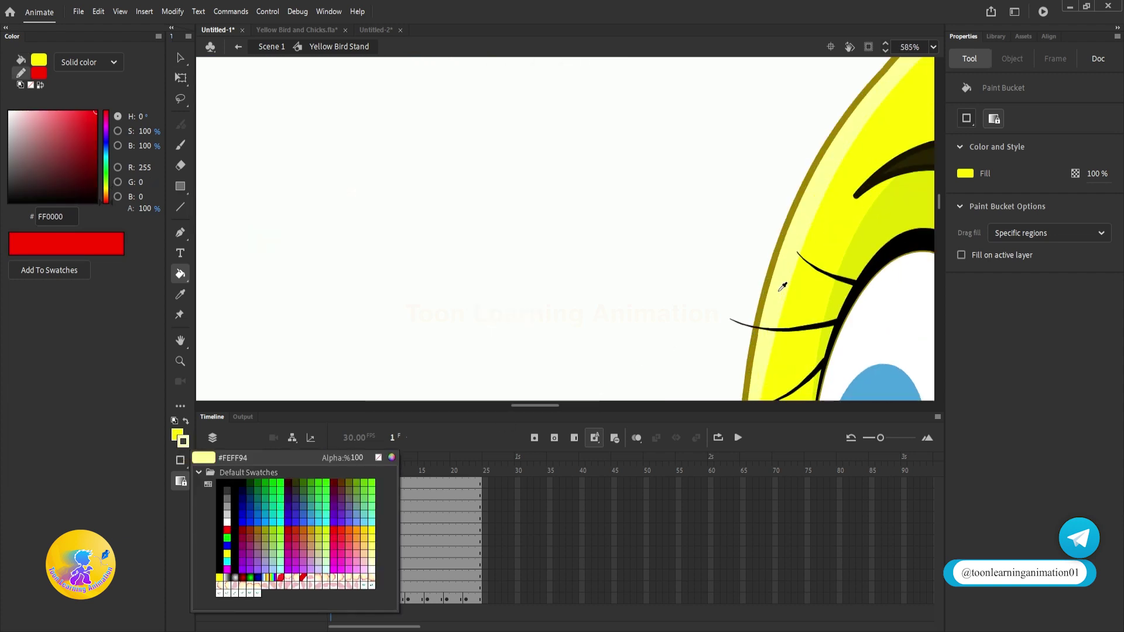
left_click(763, 278)
scroll(767, 293, "down", 6)
scroll(766, 293, "down", 4)
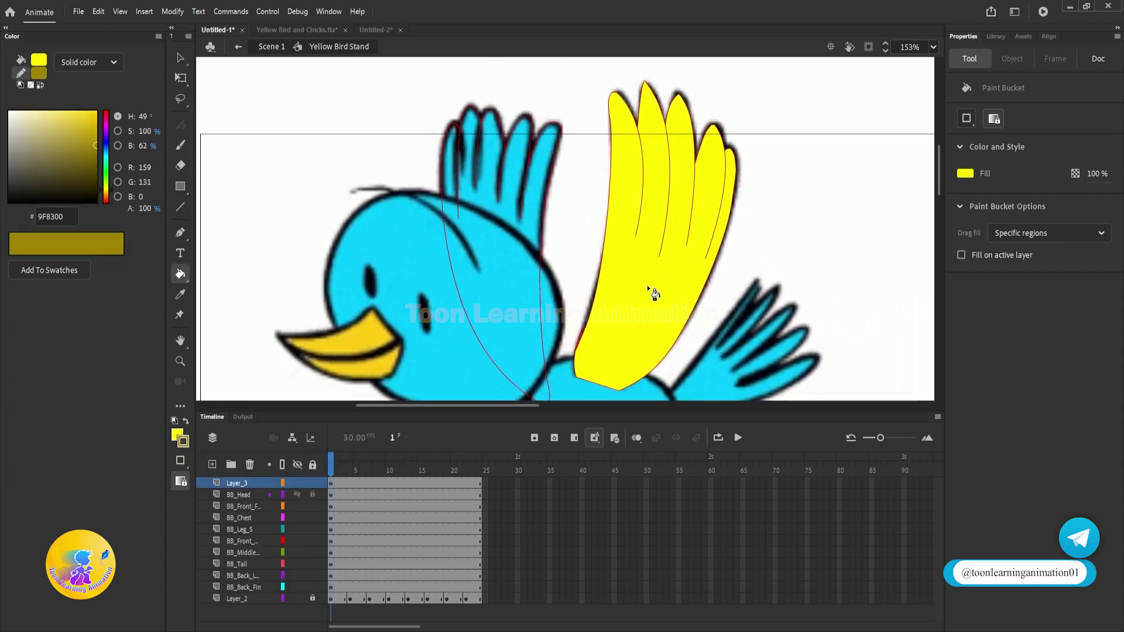
Recolour the front wing's outline and feather lines with the sampled brown using the Ink Bottle, and group the wing.
key("s")
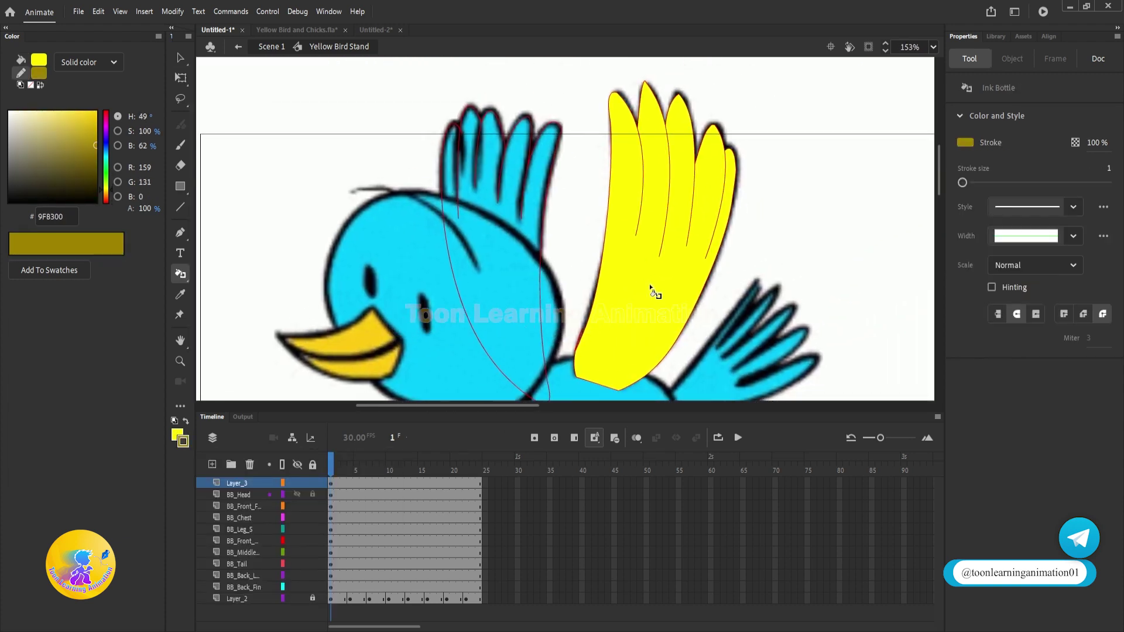
scroll(647, 248, "down", 3)
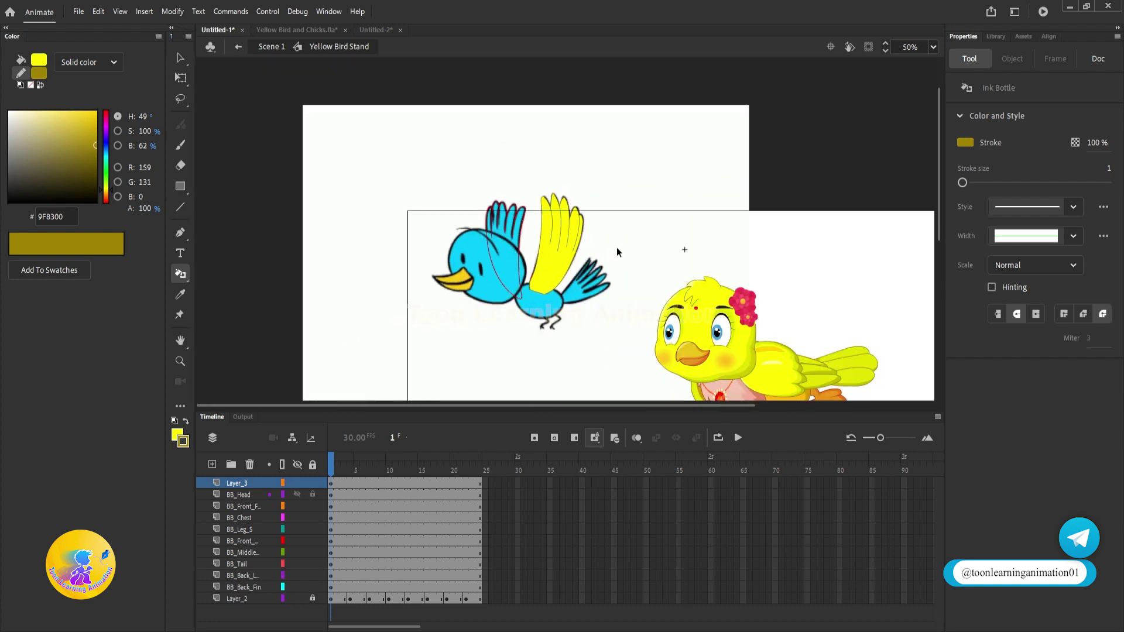
key("v")
scroll(596, 246, "up", 3)
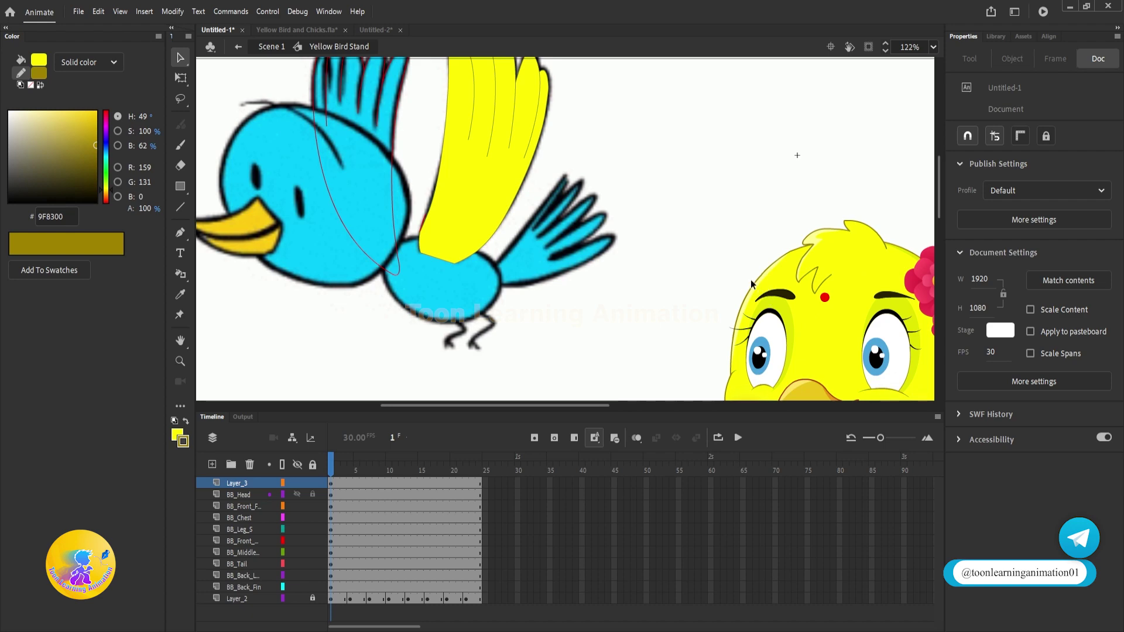
scroll(751, 281, "up", 3)
scroll(501, 230, "down", 3)
scroll(502, 229, "up", 2)
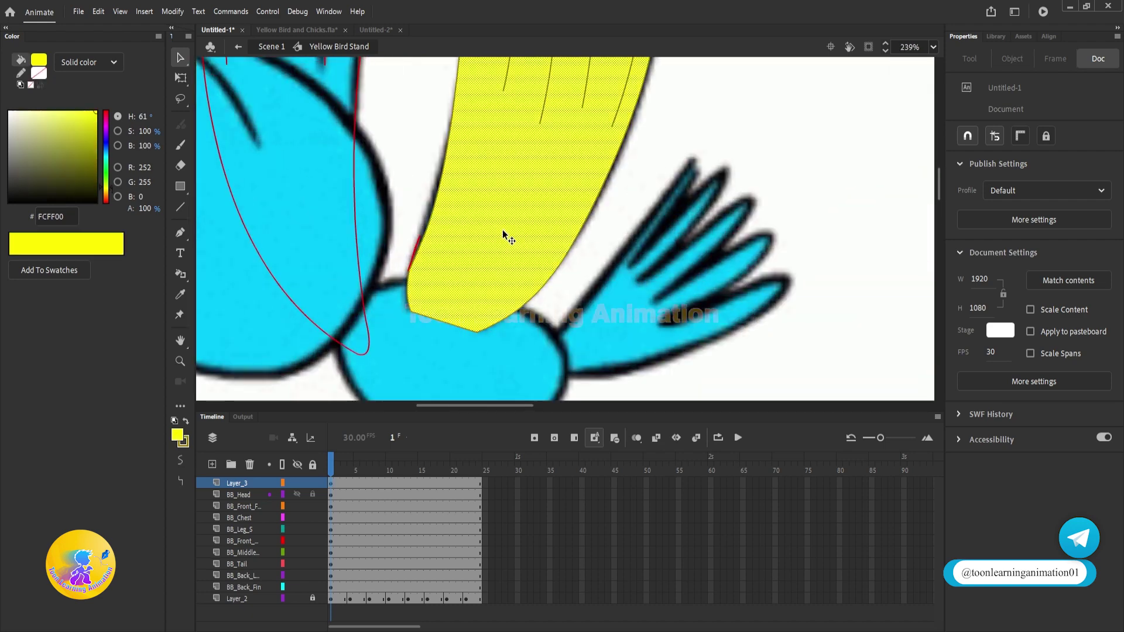
left_click(505, 230)
scroll(505, 230, "down", 3)
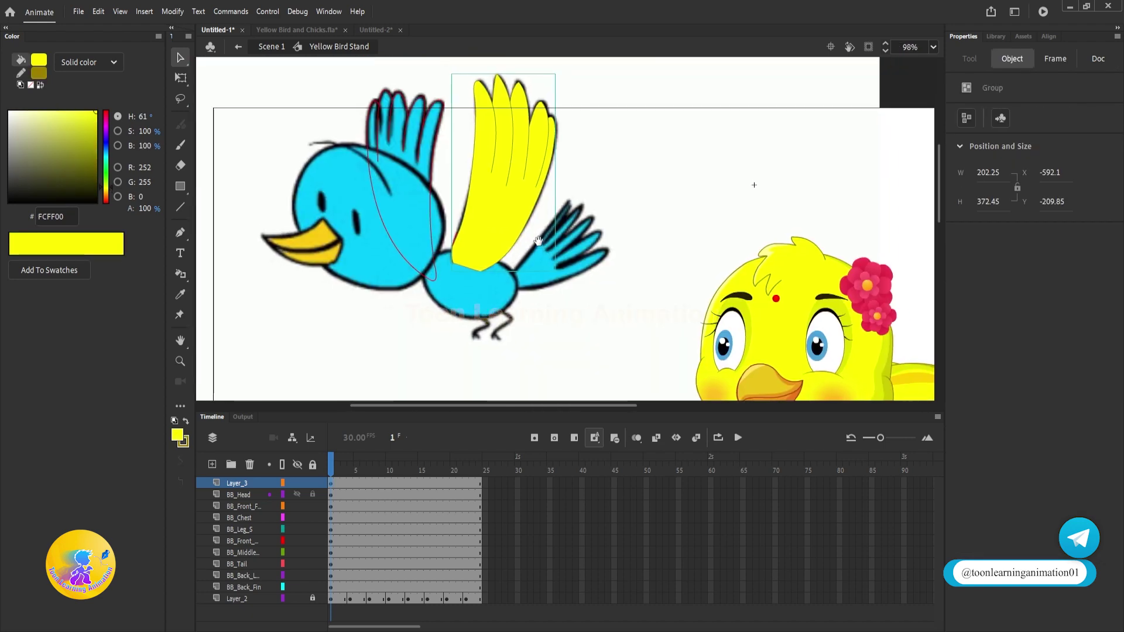
Set the front wing's stroke size to 2, comparing it beside the yellow bird's head, and return the wing to the sketch.
left_click_drag(504, 229, 672, 297)
scroll(816, 268, "up", 4)
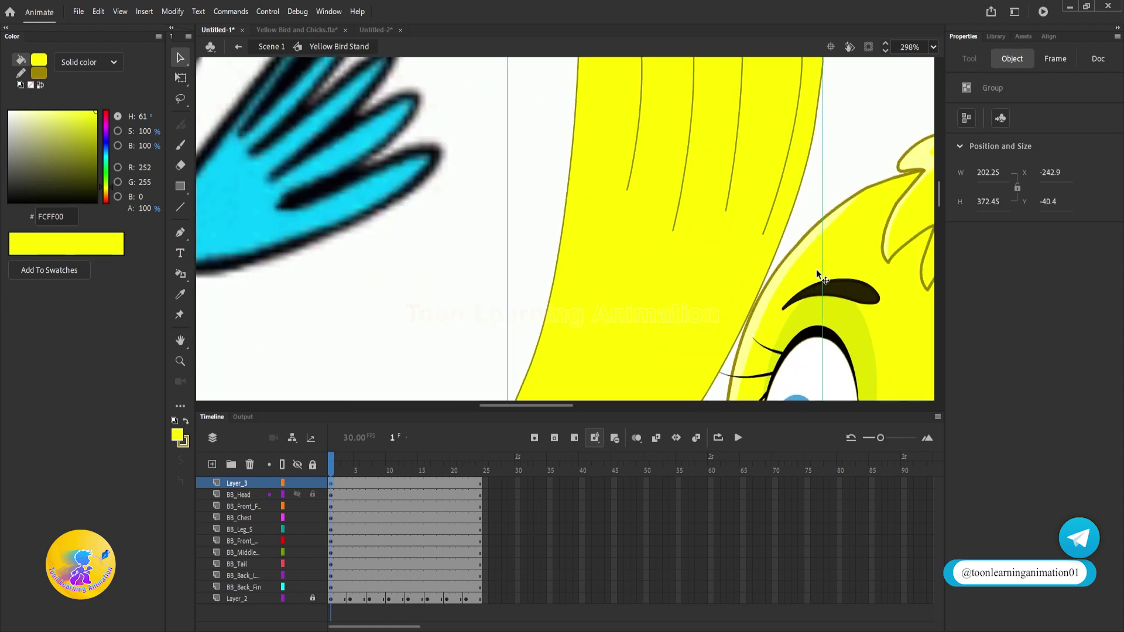
scroll(726, 259, "down", 2)
double_click(677, 270)
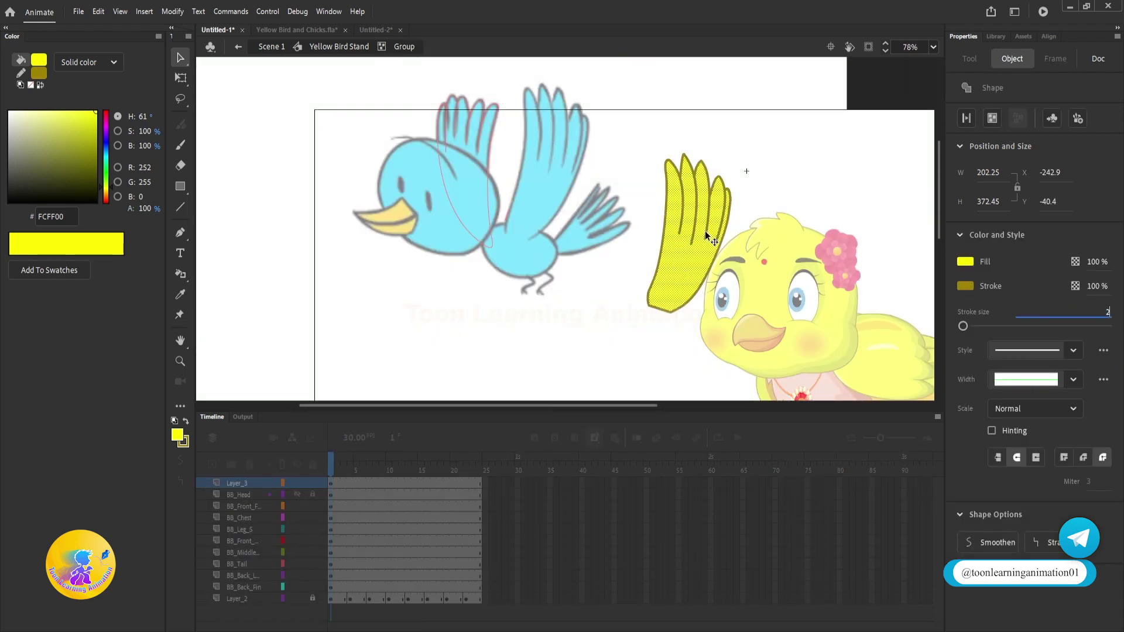
double_click(788, 163)
scroll(648, 188, "up", 8)
scroll(648, 188, "down", 8)
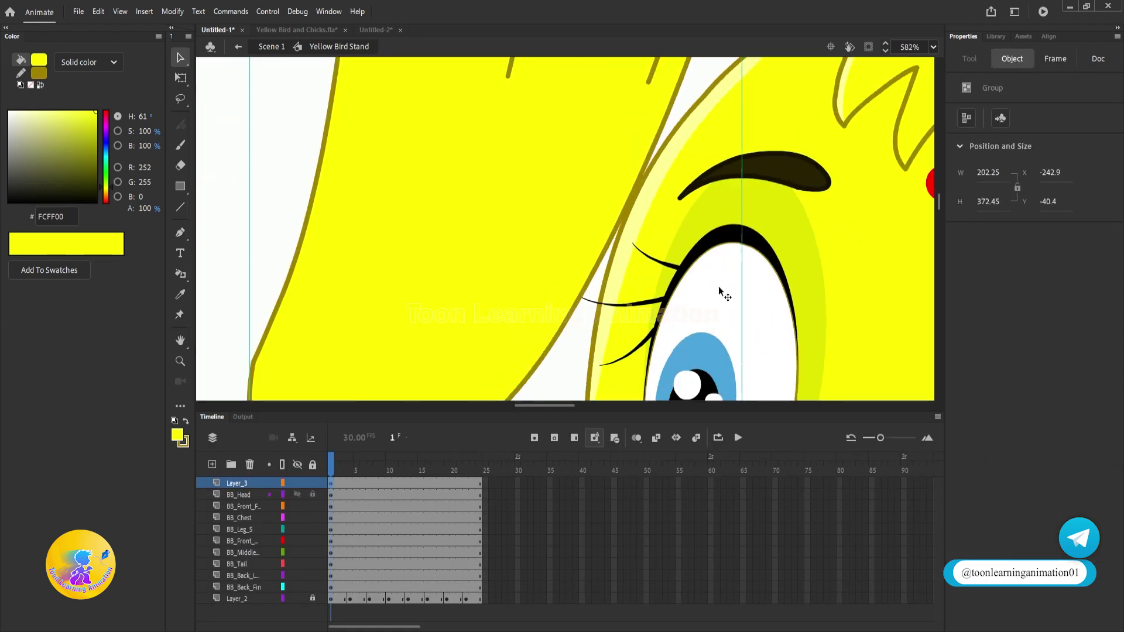
left_click_drag(682, 263, 570, 205)
left_click(684, 159)
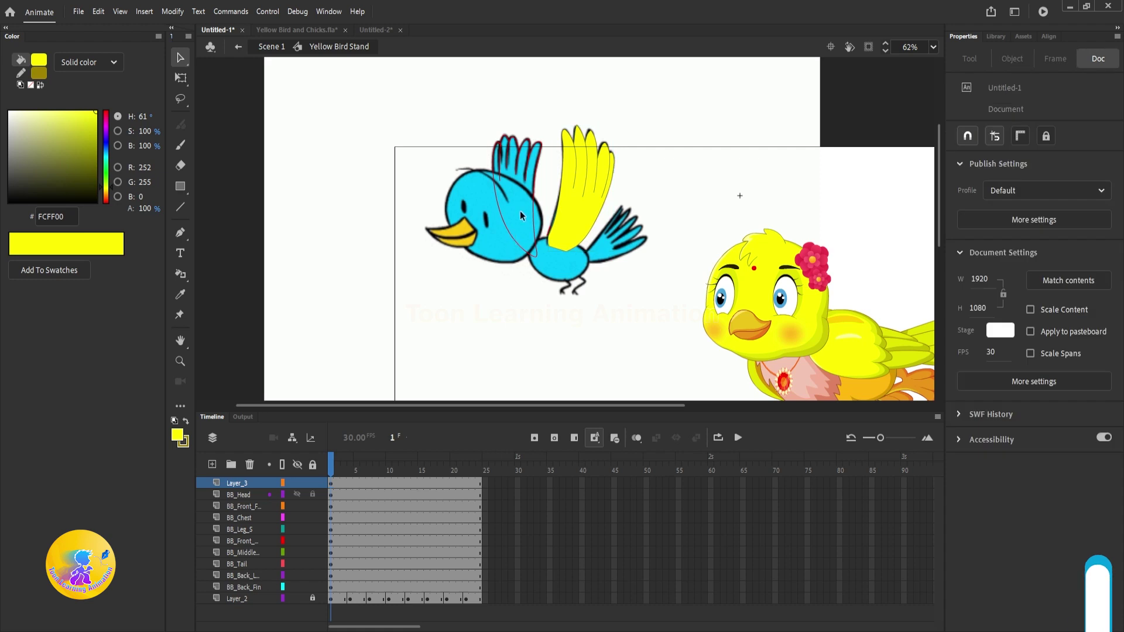
Fill the back wing with #FCFF00, apply the brown stroke at size 2 to its lines, and group it.
key("k")
left_click(524, 216)
key("s")
left_click(502, 221)
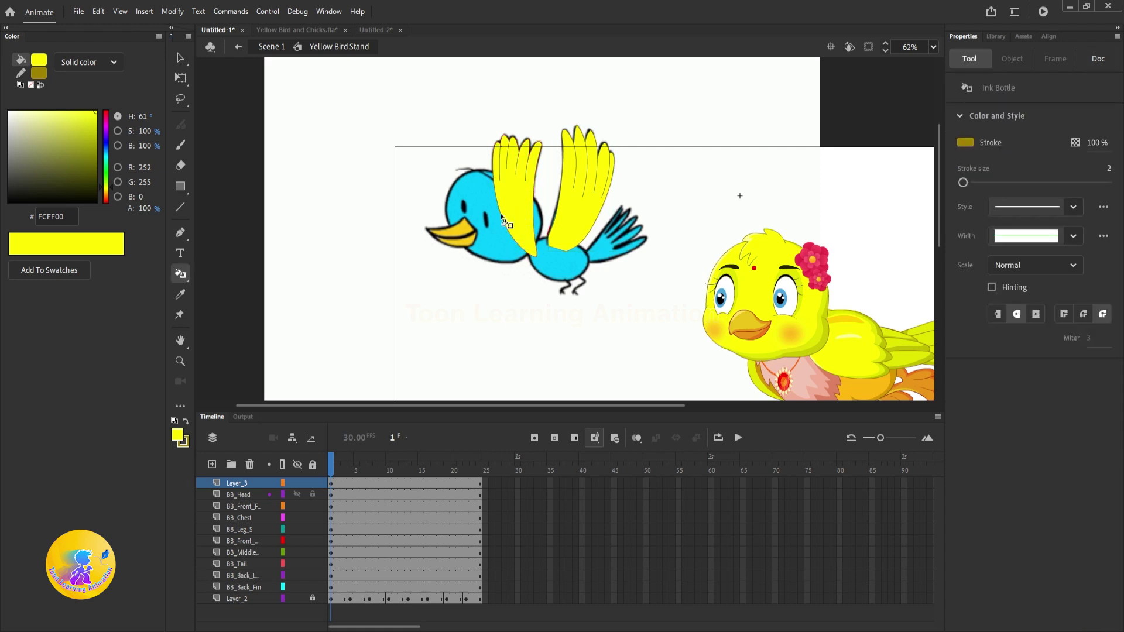
scroll(504, 204, "up", 7)
scroll(522, 220, "down", 6)
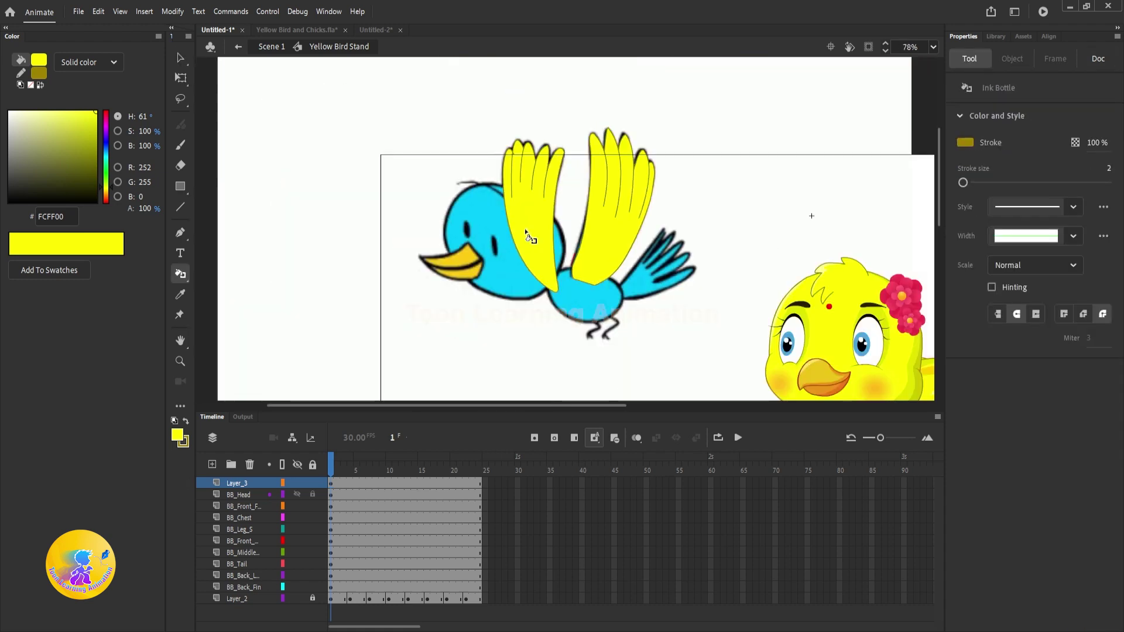
key("v")
left_click(524, 228)
left_click(656, 184)
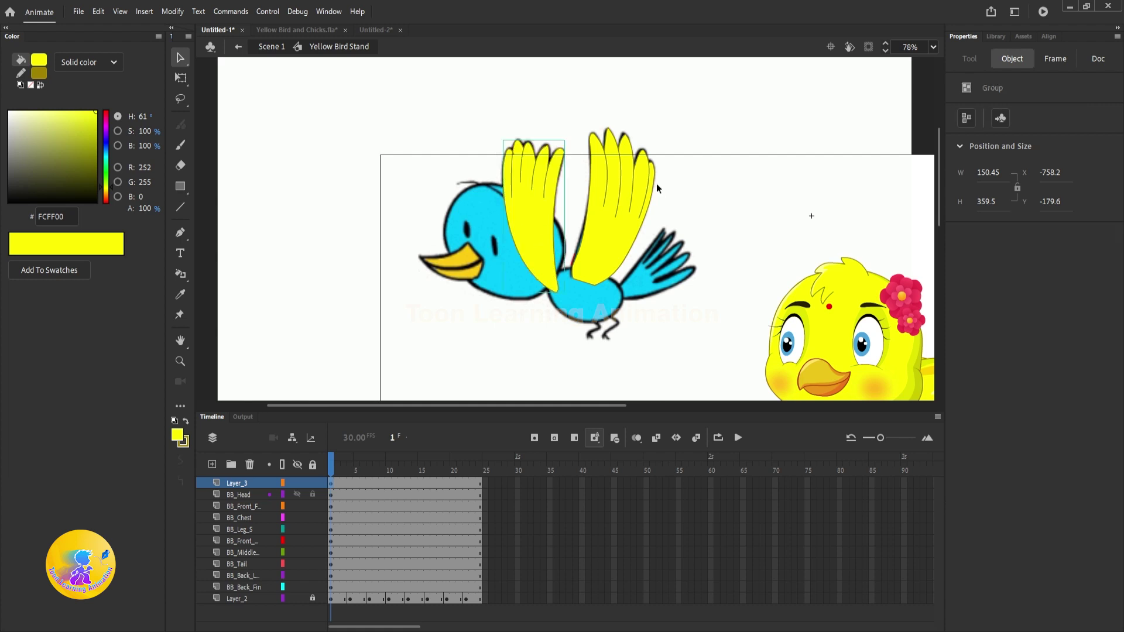
Copy the front wing group and open the yellow bird's BB Front Fin symbol for editing.
left_click_drag(743, 219, 651, 178)
left_click(517, 124)
key("ctrl+g")
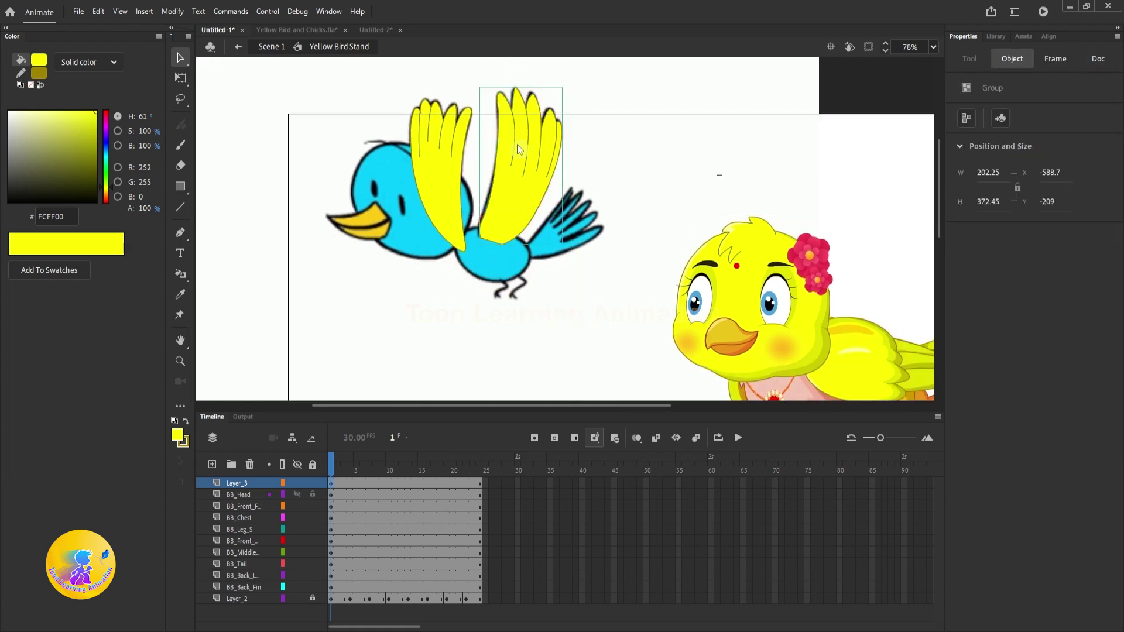
scroll(521, 153, "down", 4)
left_click_drag(708, 241, 672, 254)
scroll(582, 256, "up", 4)
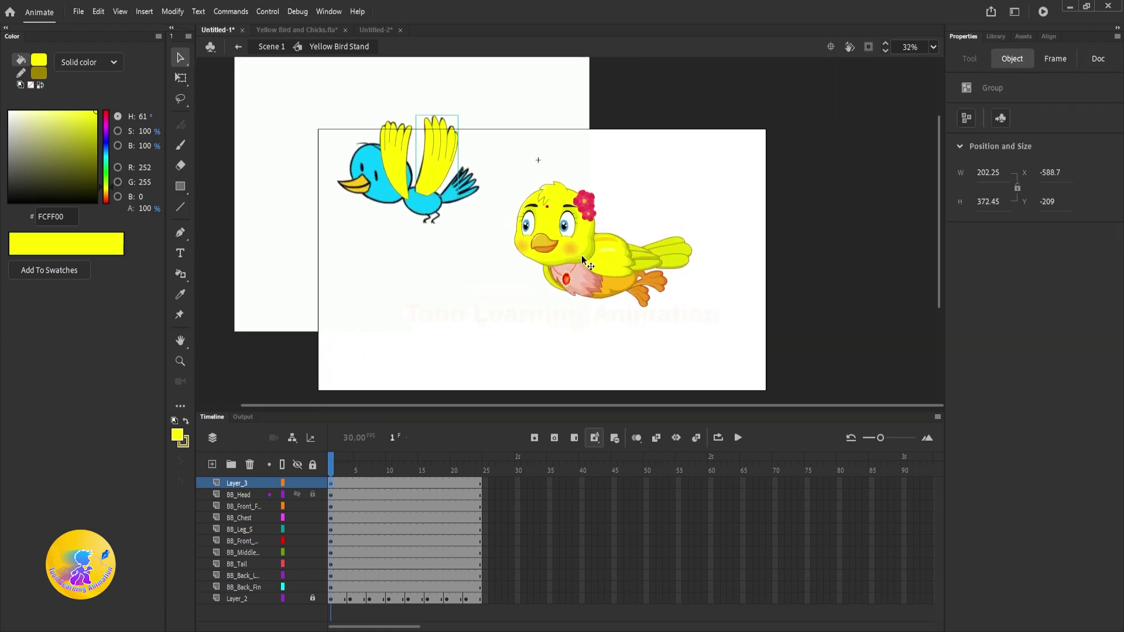
left_click(637, 271)
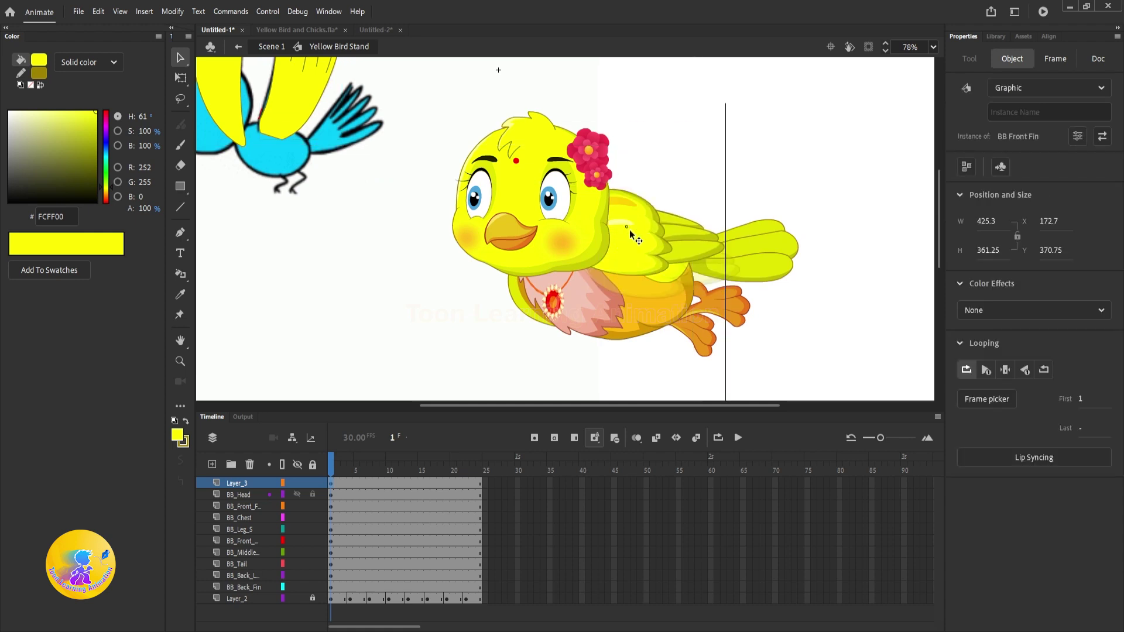
double_click(651, 267)
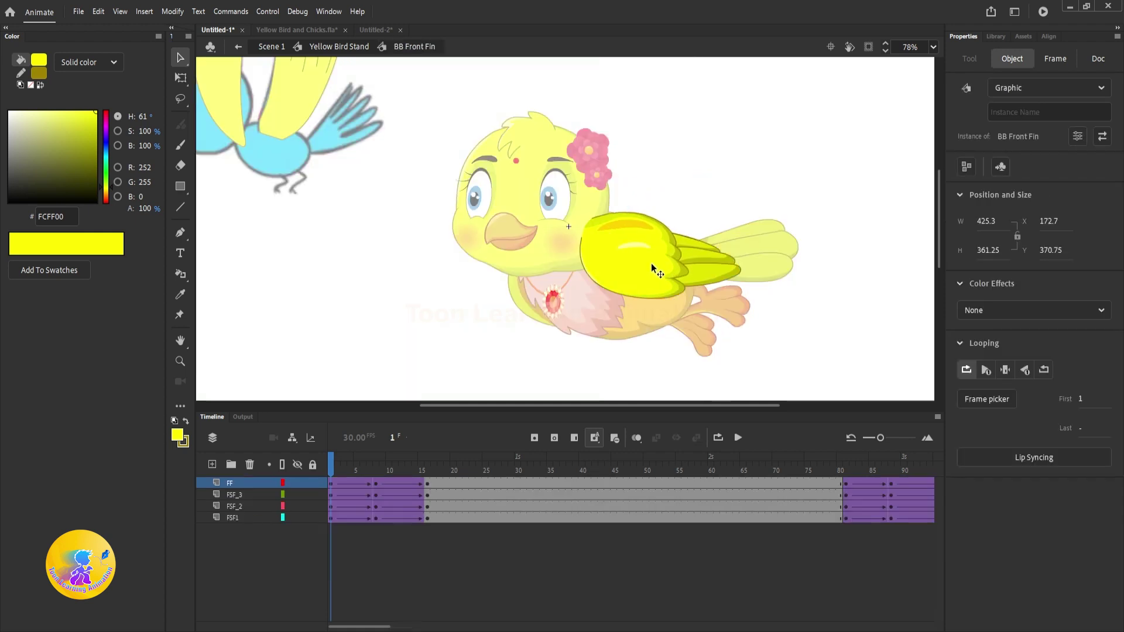
Delete the FF, FSF_3, FSF_2 and FSF1 layers of BB Front Fin and paste the copied front wing in place.
left_click(239, 520, "shift")
left_click(250, 464)
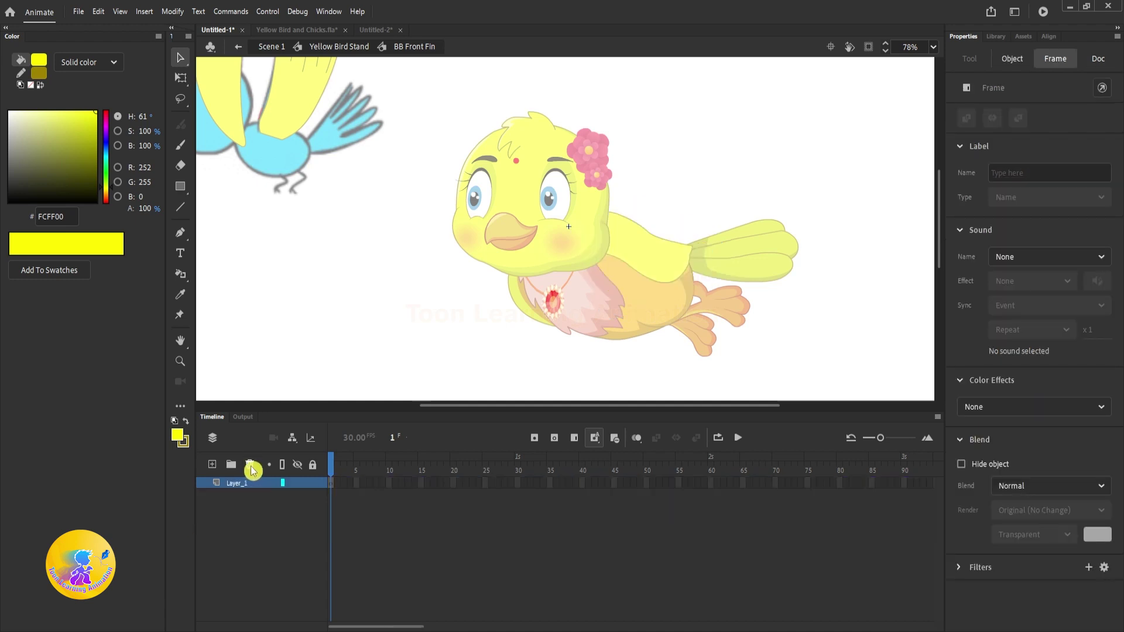
key("ctrl+shift+v")
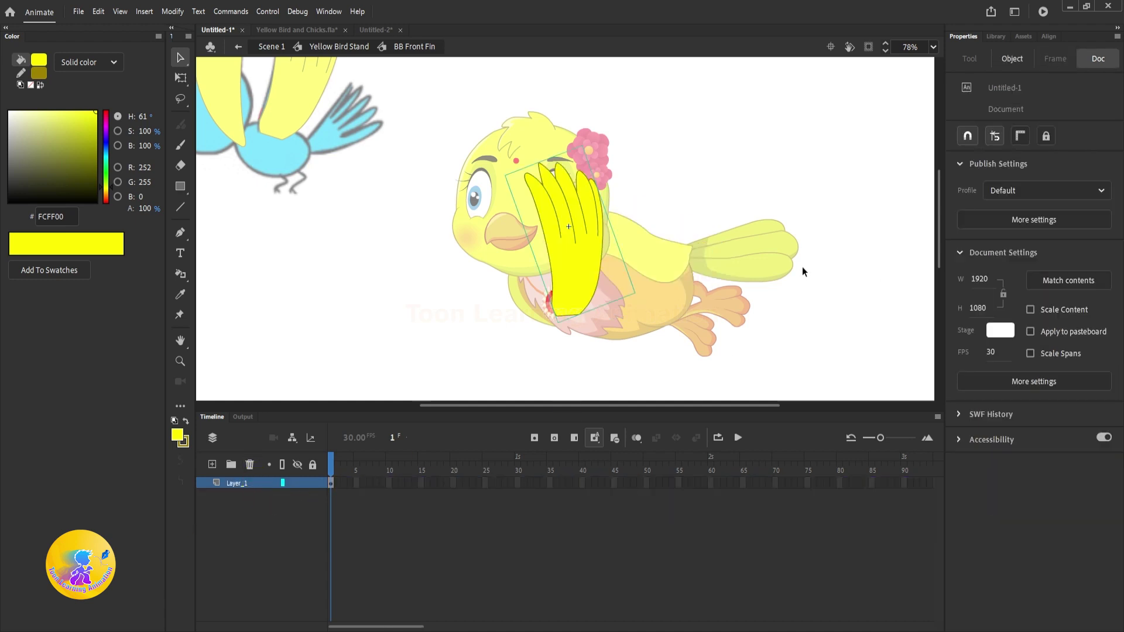
Place the front wing at the yellow bird's shoulder, enlarged to about 410 by 398 and rotated to point up and back.
left_click_drag(592, 266, 649, 201)
key("q")
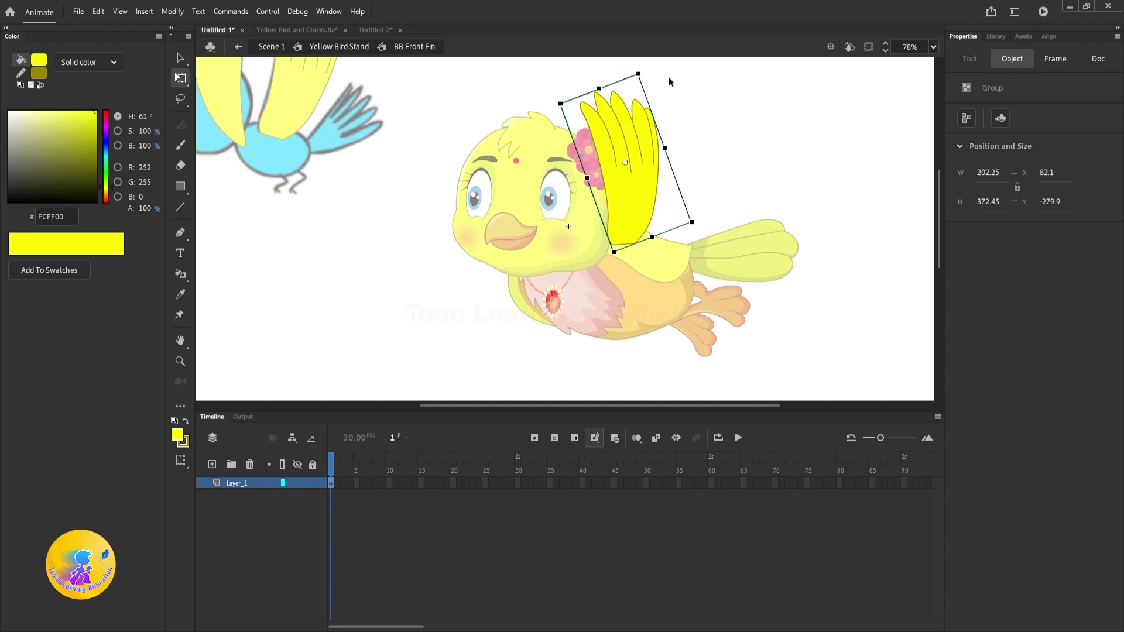
left_click_drag(646, 68, 714, 63)
left_click_drag(662, 164, 728, 147)
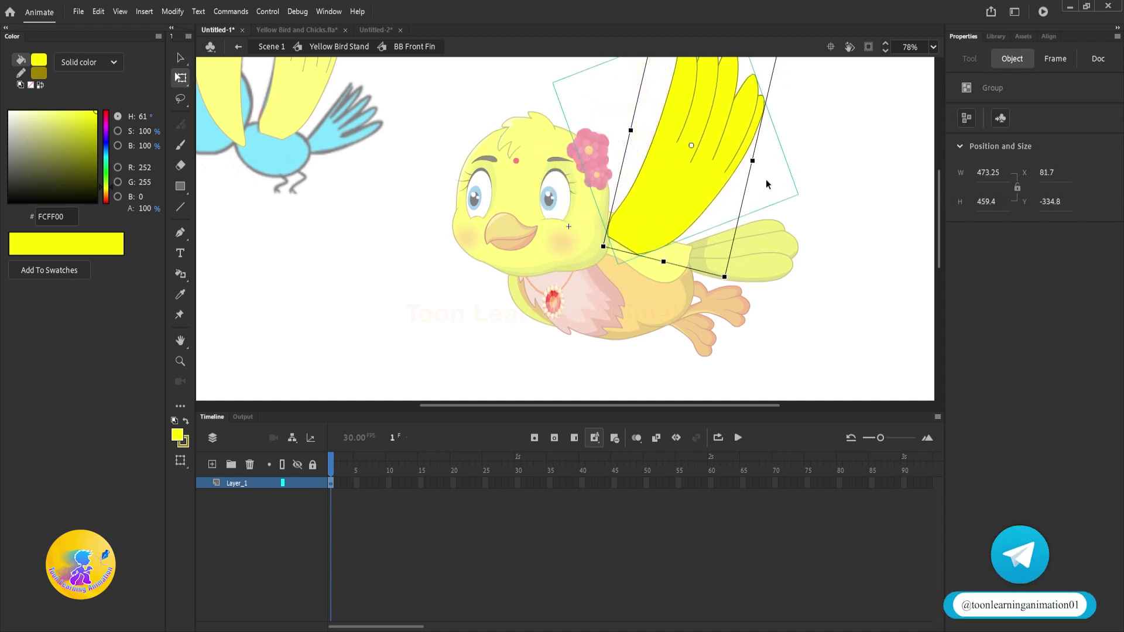
left_click_drag(801, 126, 760, 209)
left_click_drag(737, 128, 716, 154)
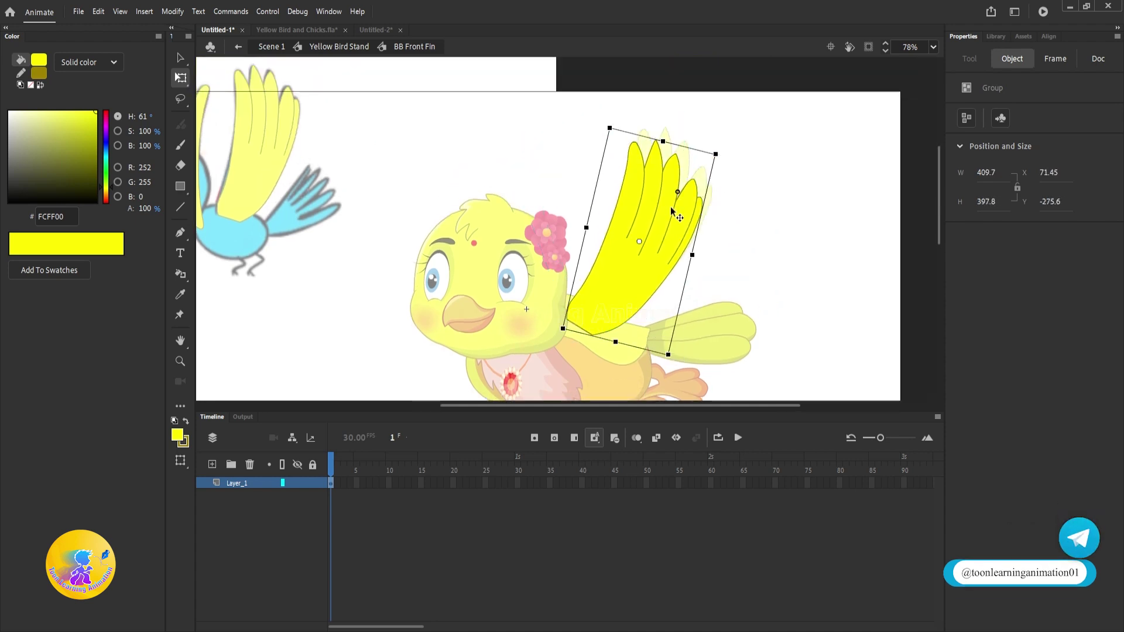
left_click(901, 253)
Delete the straight line closing the front wing's base and return to the Yellow Bird Stand symbol.
key("v")
scroll(599, 318, "up", 5)
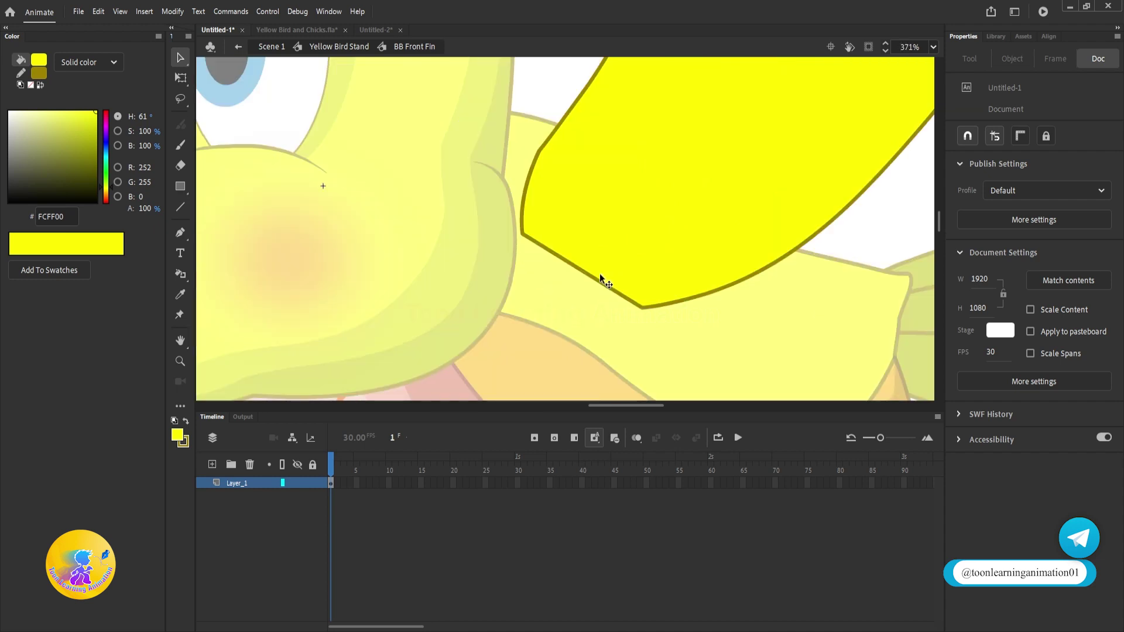
double_click(595, 282)
left_click(592, 285)
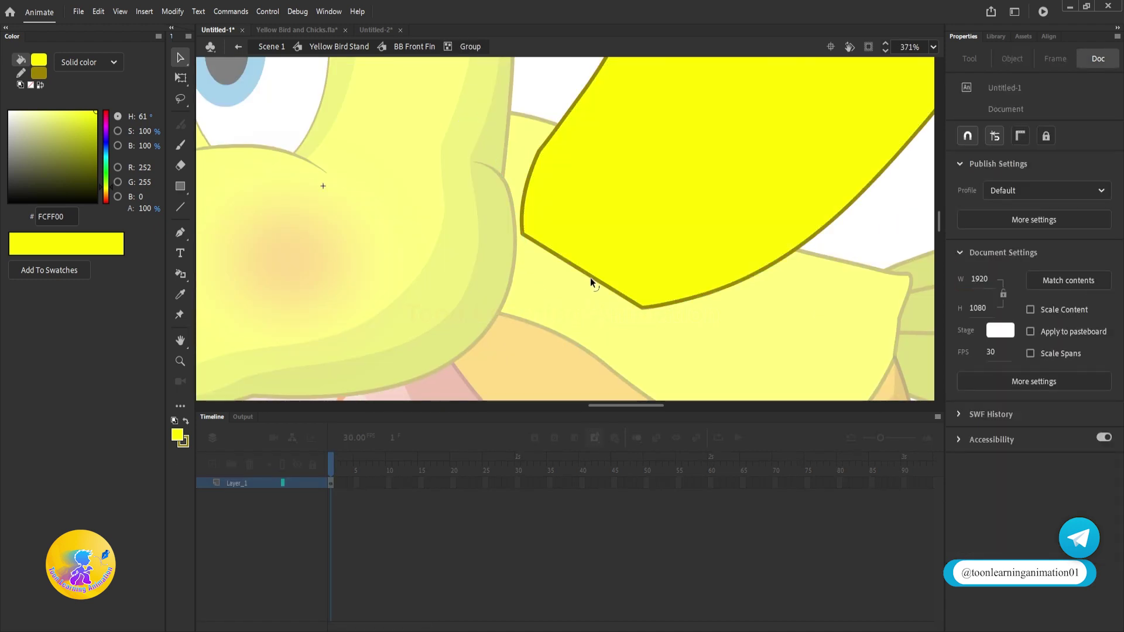
left_click(590, 277)
left_click(593, 296)
scroll(592, 297, "down", 6)
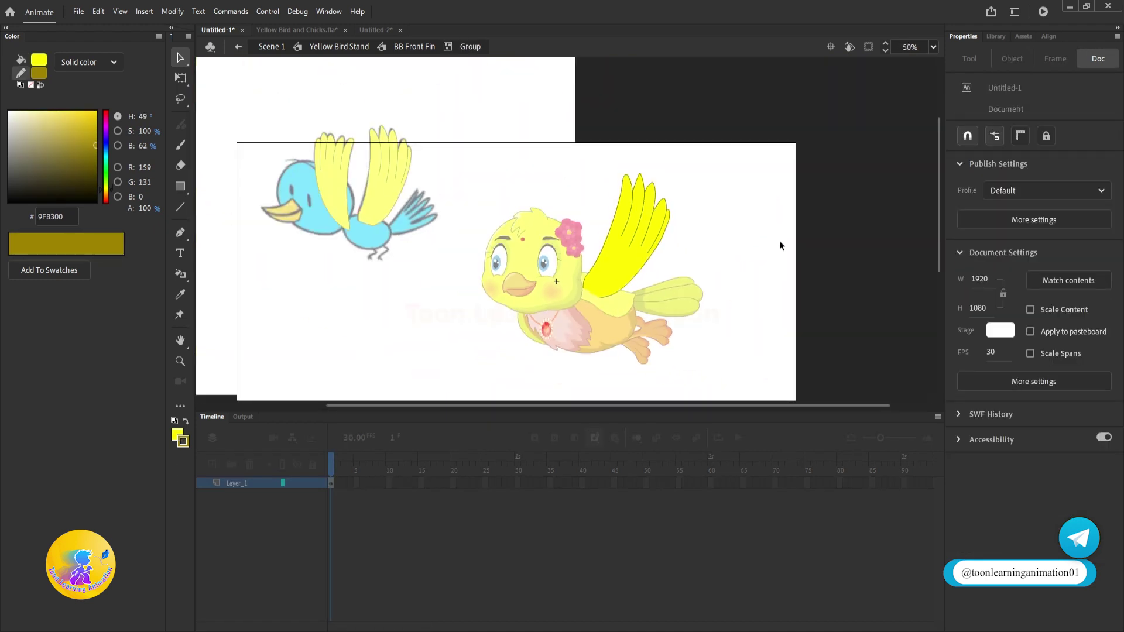
double_click(778, 245)
scroll(740, 238, "up", 3)
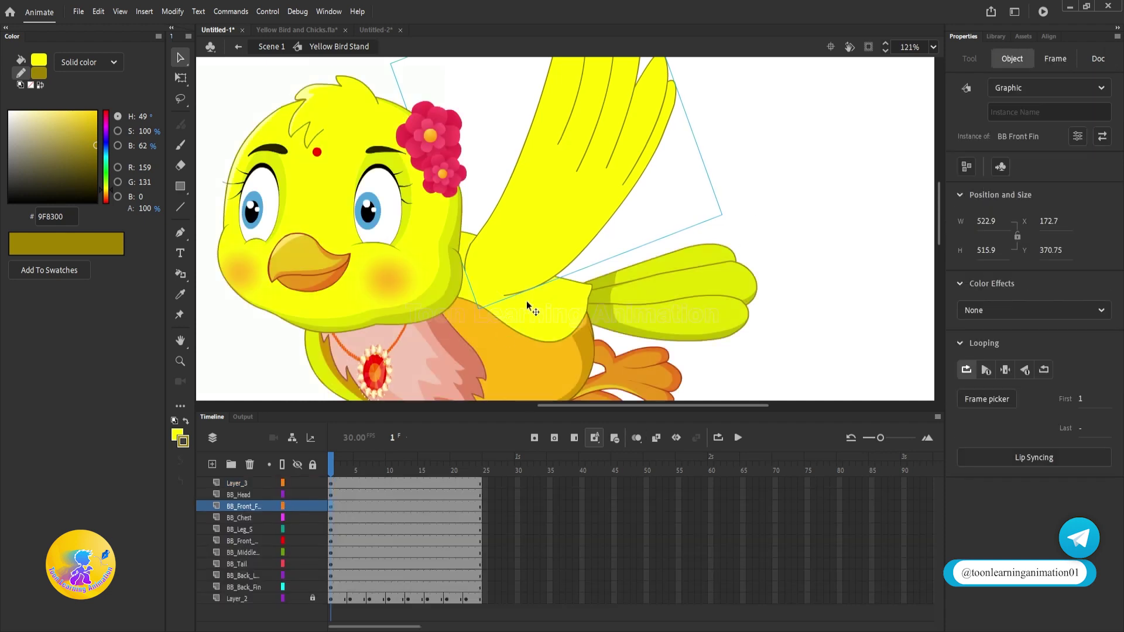
scroll(533, 311, "down", 3)
Copy the back wing group from the sketch and open the yellow bird's BB Back Fin symbol for editing.
left_click_drag(584, 280, 664, 270)
left_click_drag(307, 159, 307, 160)
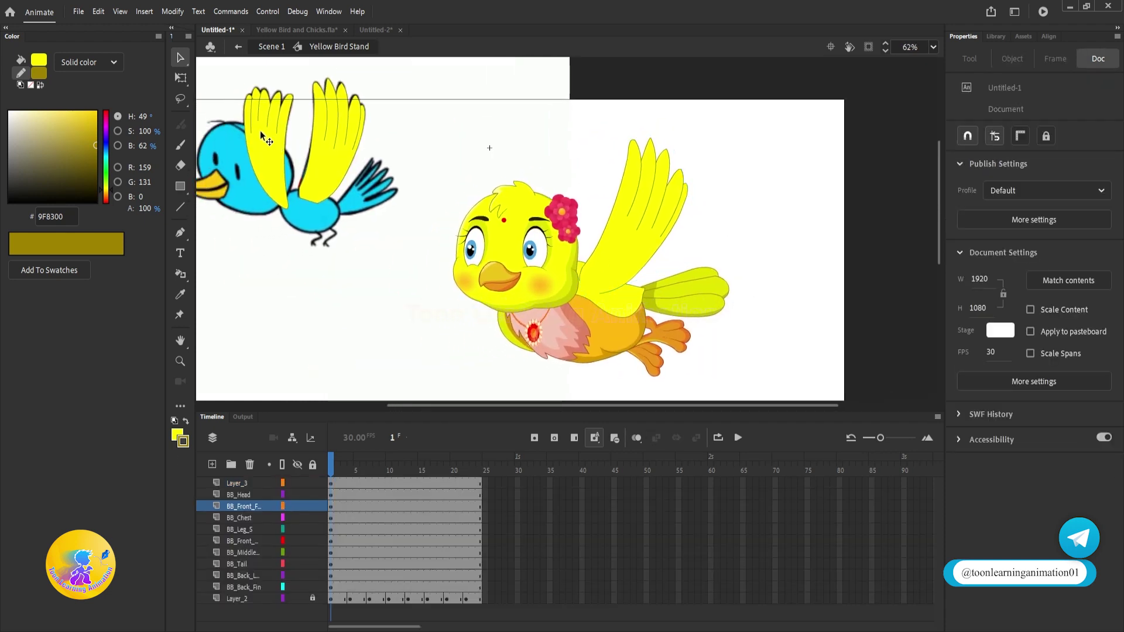
left_click(287, 121)
scroll(562, 330, "up", 3)
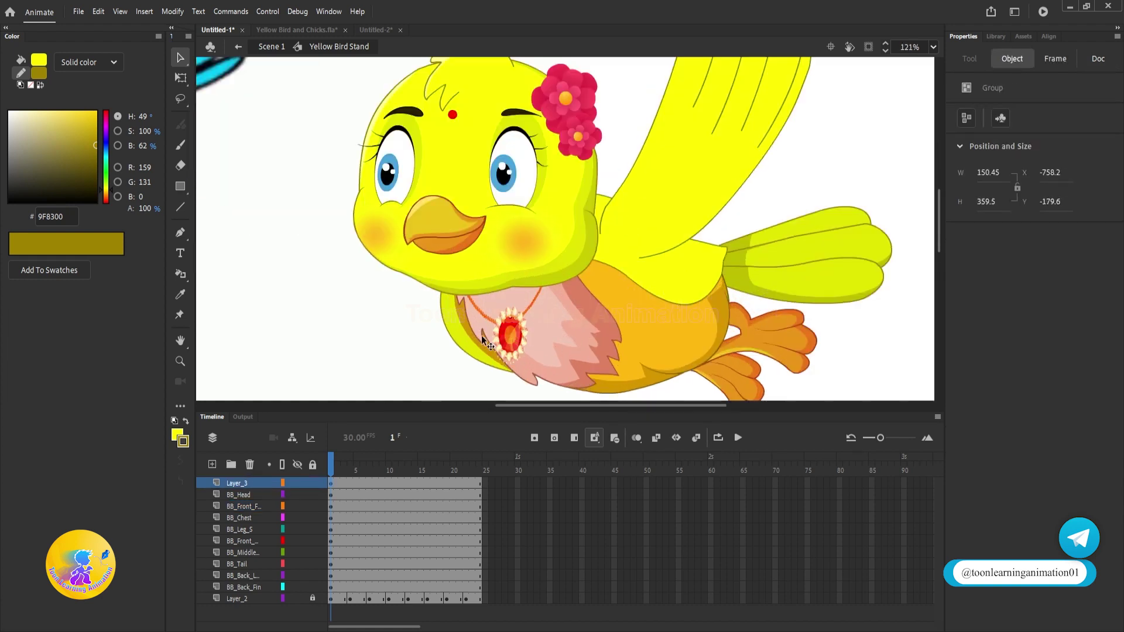
left_click(466, 351)
double_click(473, 348)
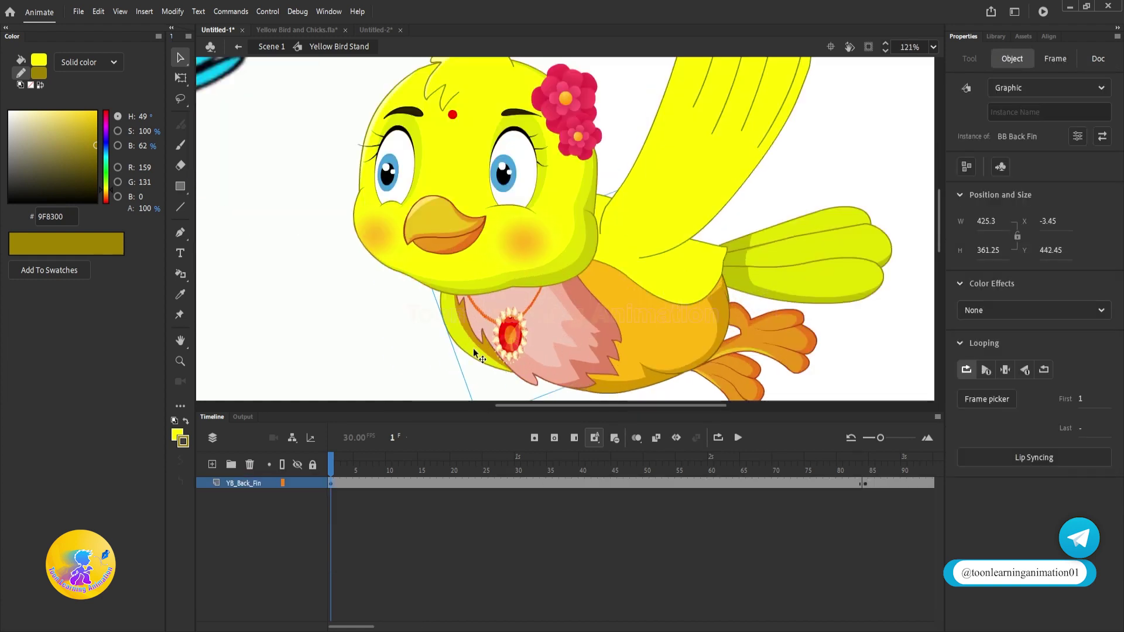
Replace the contents of BB Back Fin with a new layer and paste the copied back wing into it.
left_click(212, 464)
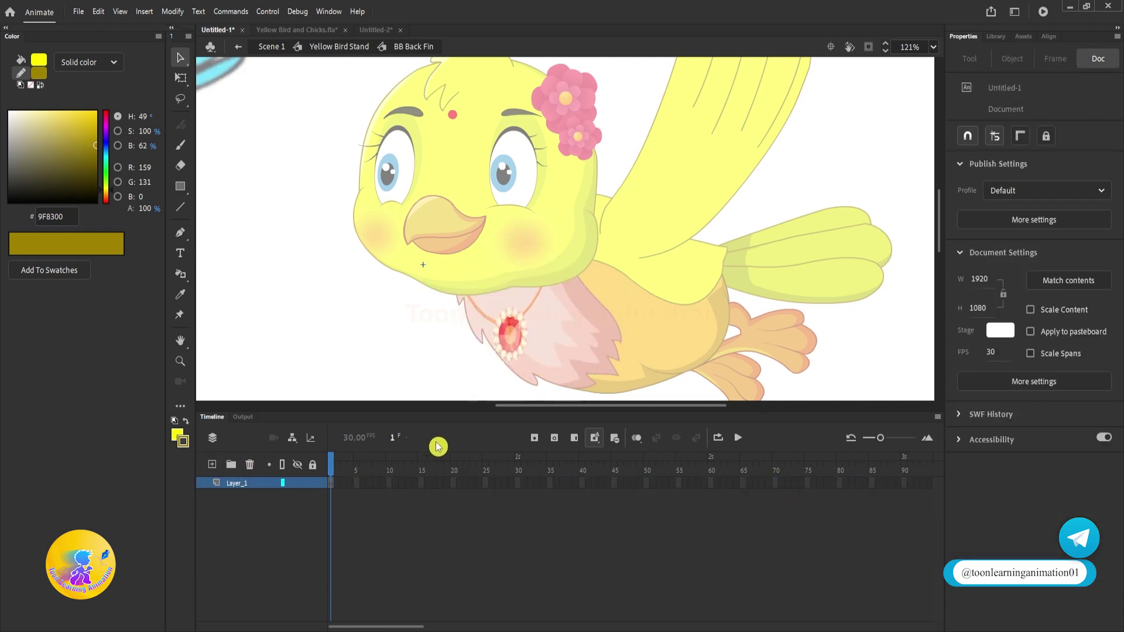
key("ctrl+shift+v")
left_click_drag(600, 289, 490, 280)
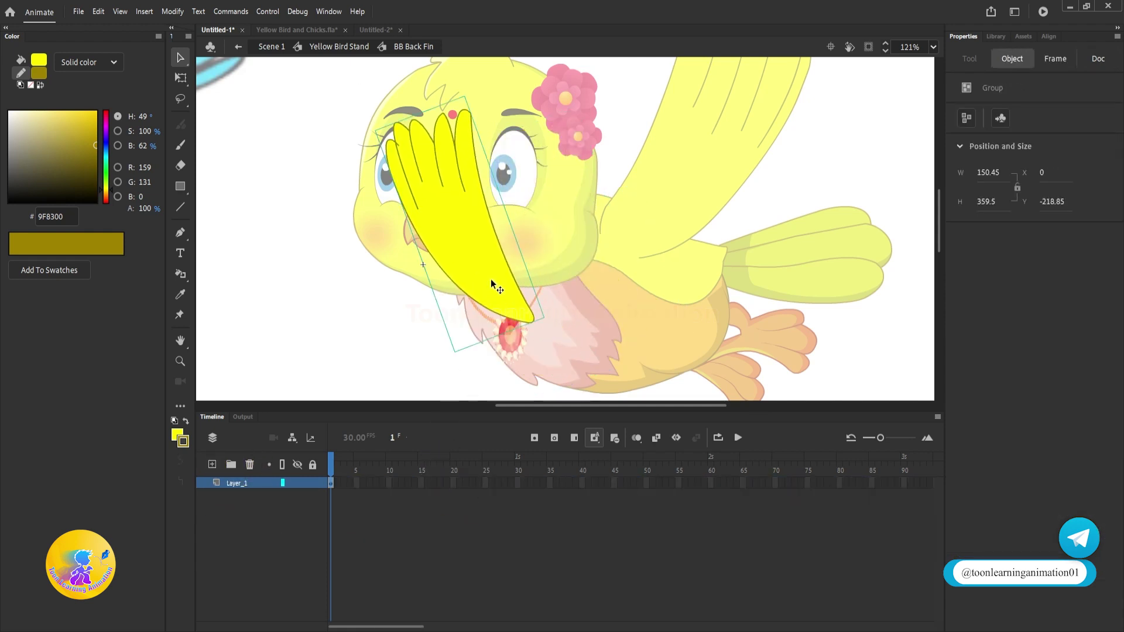
Enlarge the back wing to about 211 by 478, place it behind the yellow bird's head, and return to the Yellow Bird Stand symbol.
key("q")
scroll(526, 310, "down", 2)
left_click_drag(493, 168, 522, 149)
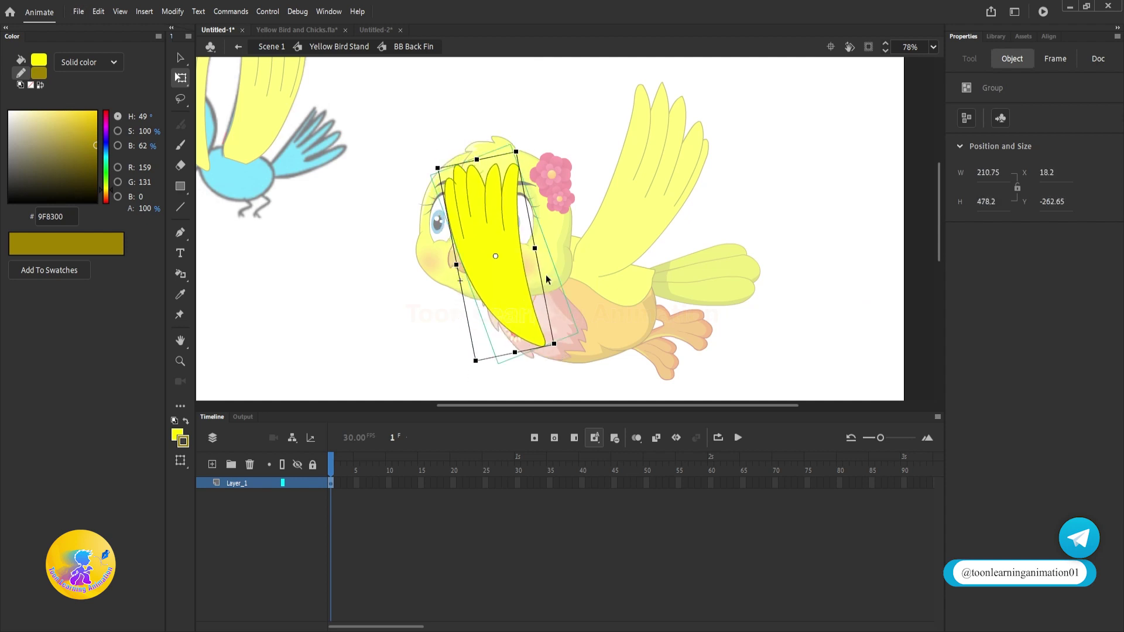
left_click_drag(519, 322, 527, 253)
key("v")
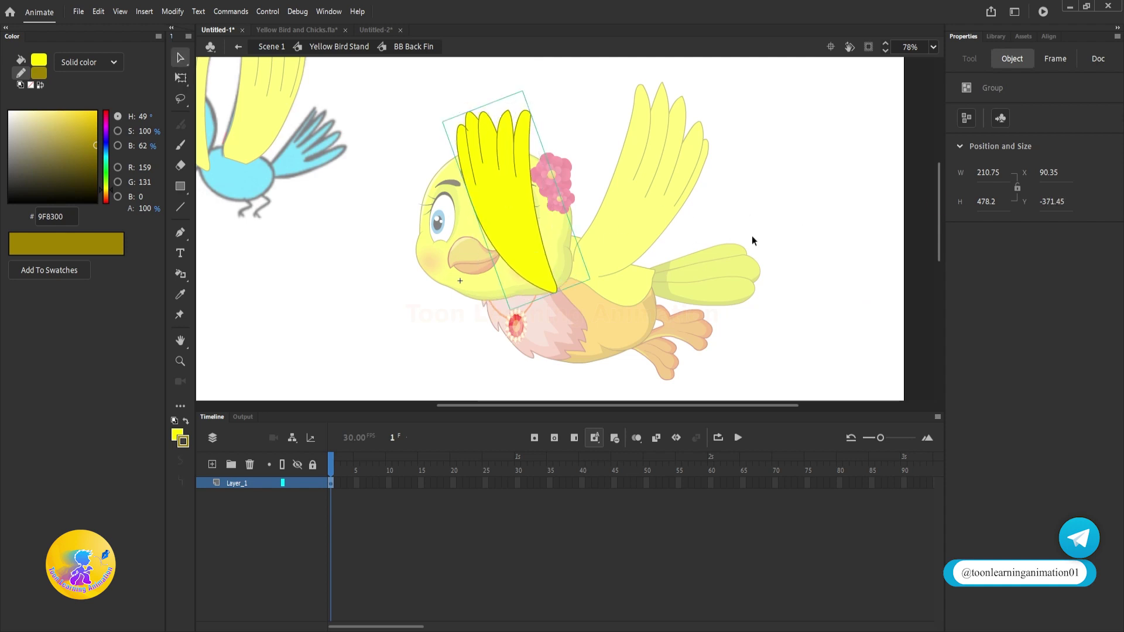
double_click(856, 194)
left_click(857, 195)
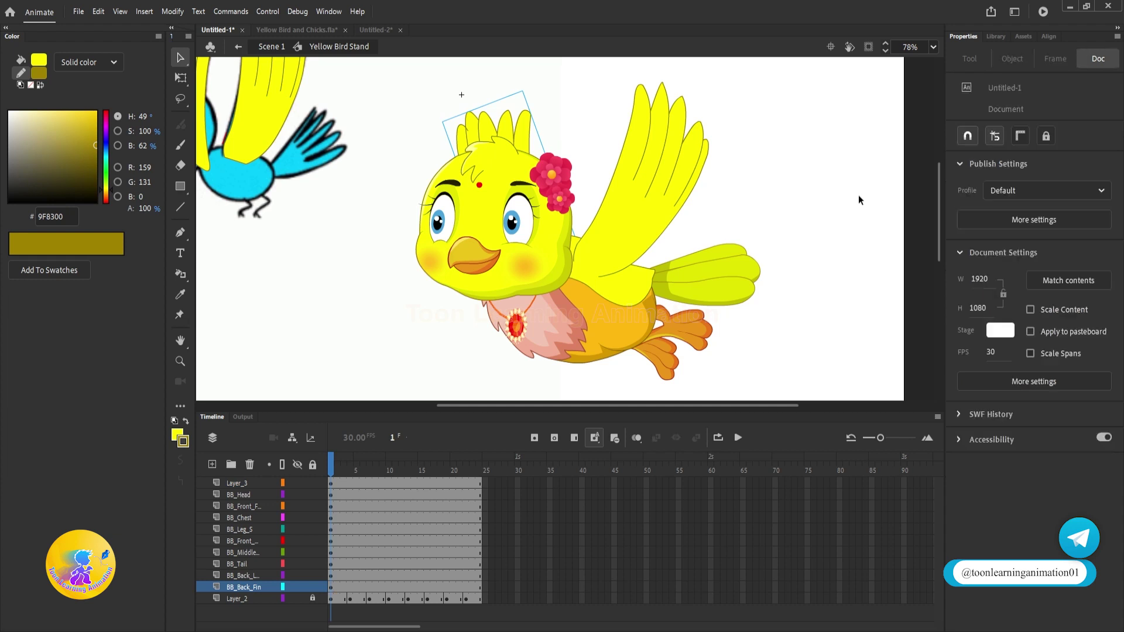
Insert a keyframe at frame 4 of Layer_3 and delete the earlier traced wings from it.
scroll(731, 239, "down", 2)
scroll(651, 231, "up", 3)
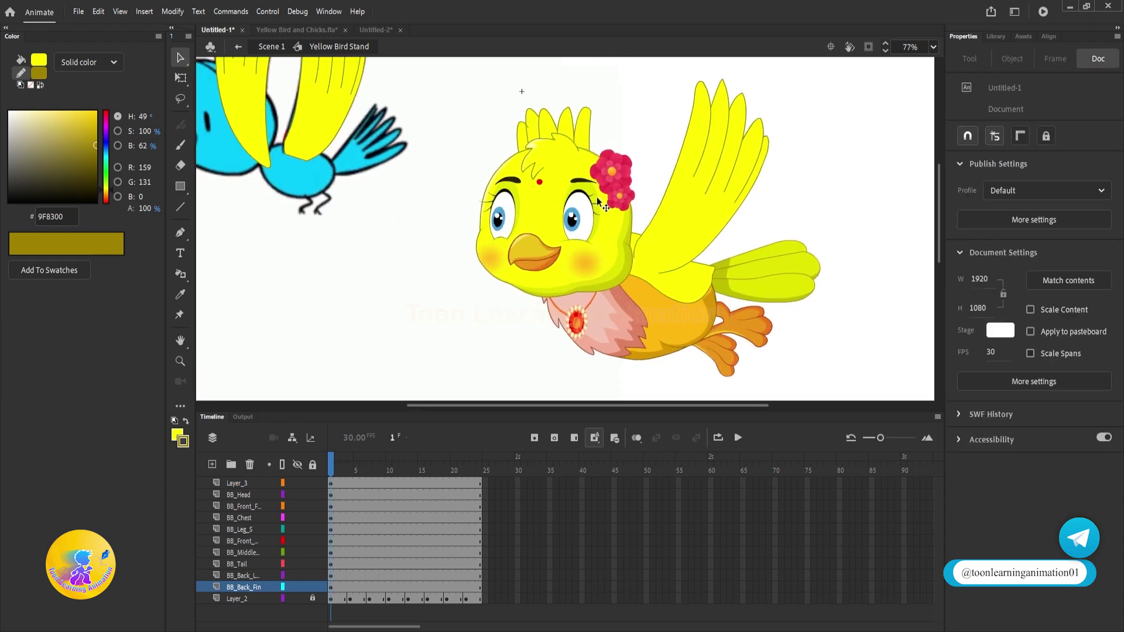
scroll(616, 253, "down", 3)
left_click_drag(449, 248, 470, 235)
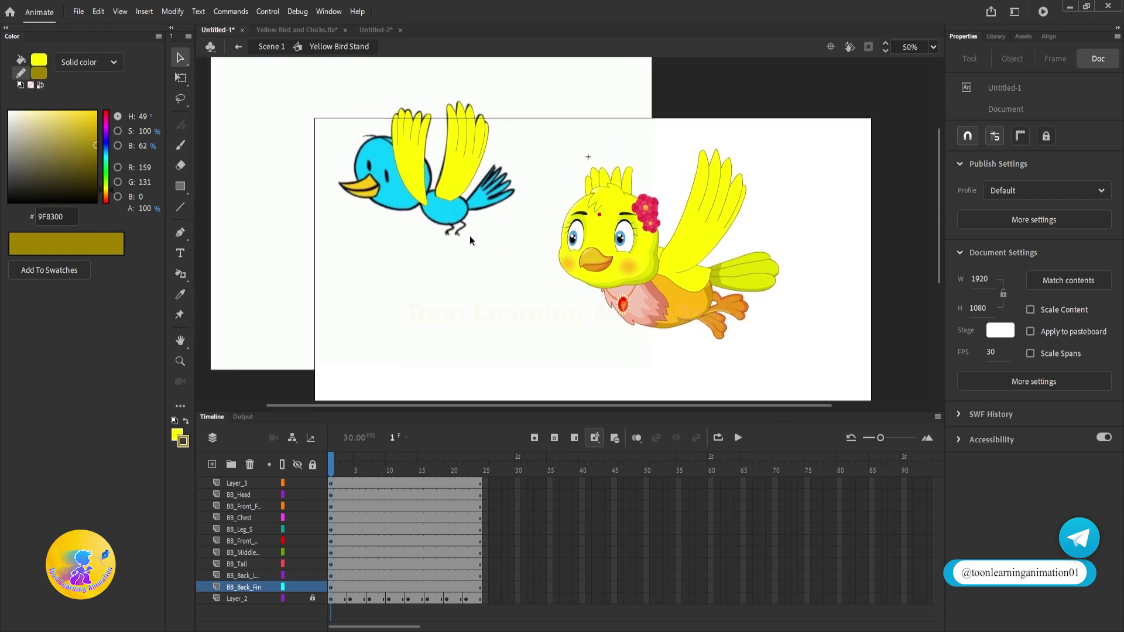
scroll(394, 183, "up", 4)
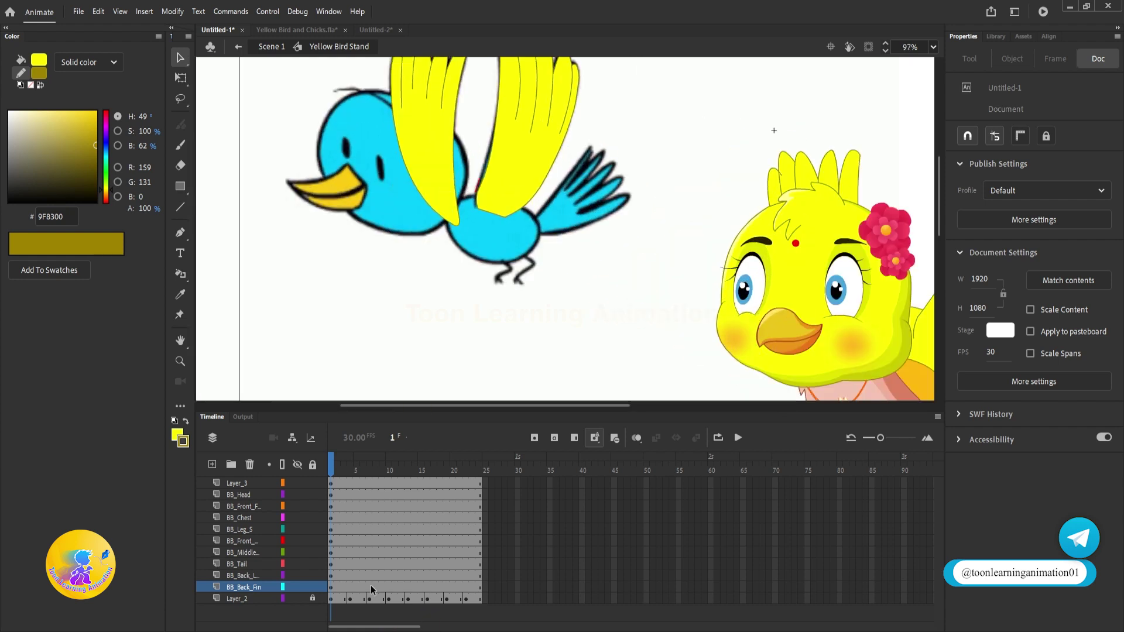
left_click(352, 483)
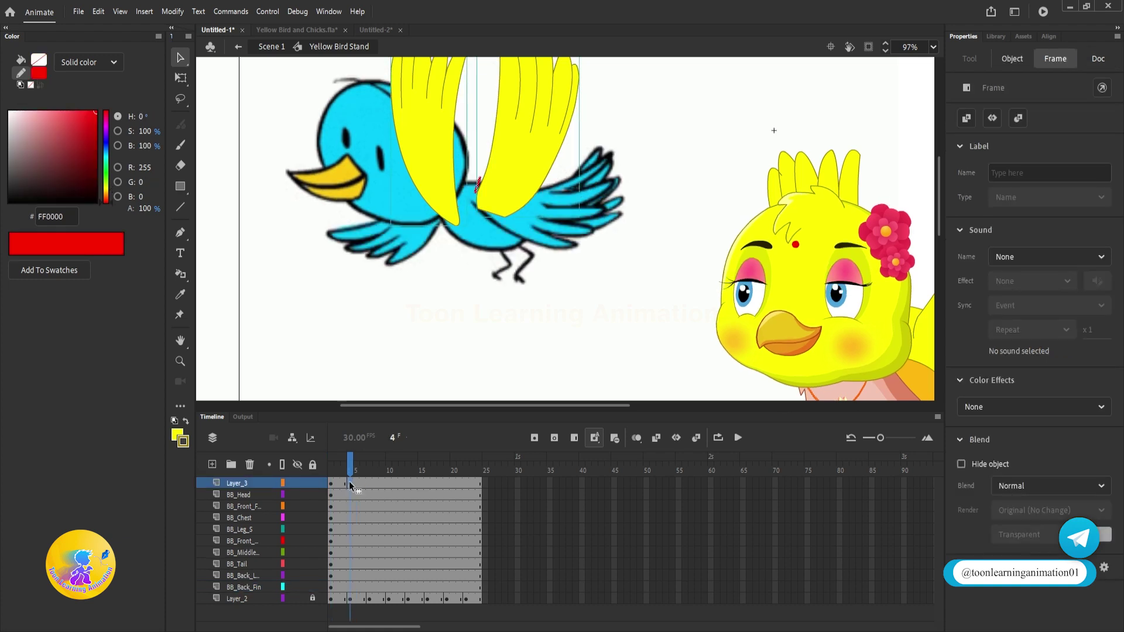
left_click_drag(606, 161, 603, 274)
key("Delete")
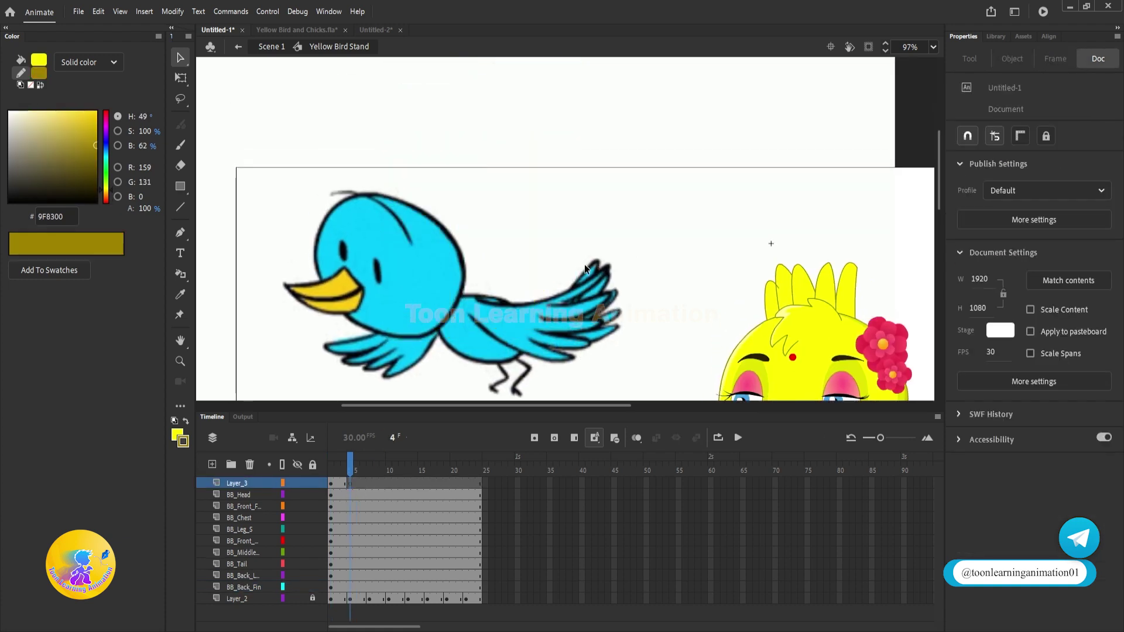
left_click_drag(584, 235, 590, 163)
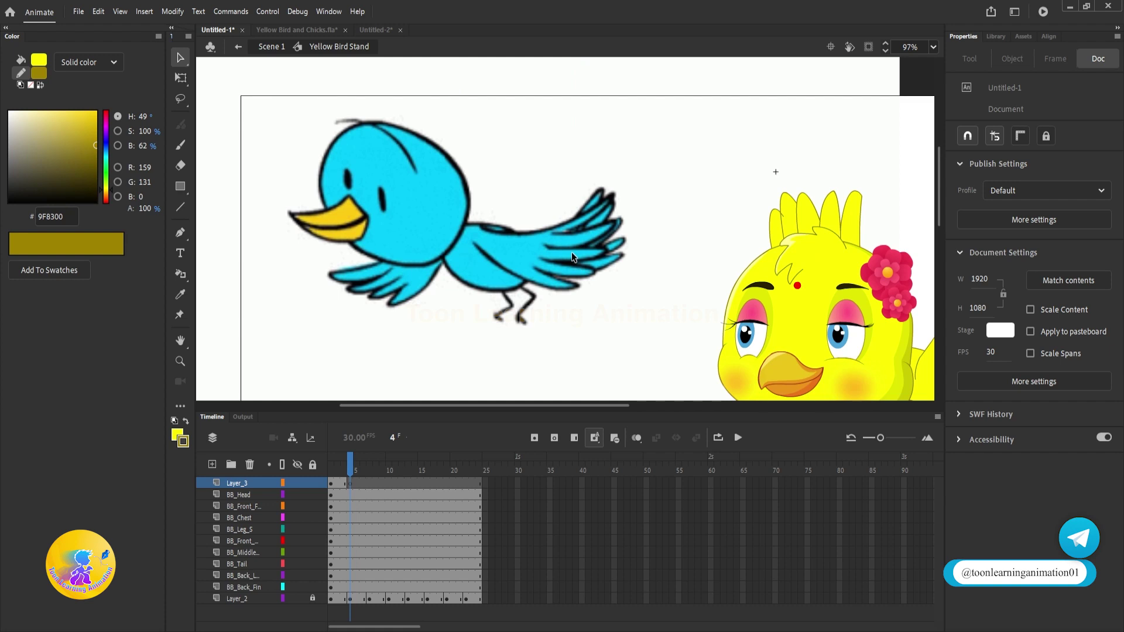
Trace the sketched front wing's upper edge from the shoulder to the first feather with the Pen tool.
key("p")
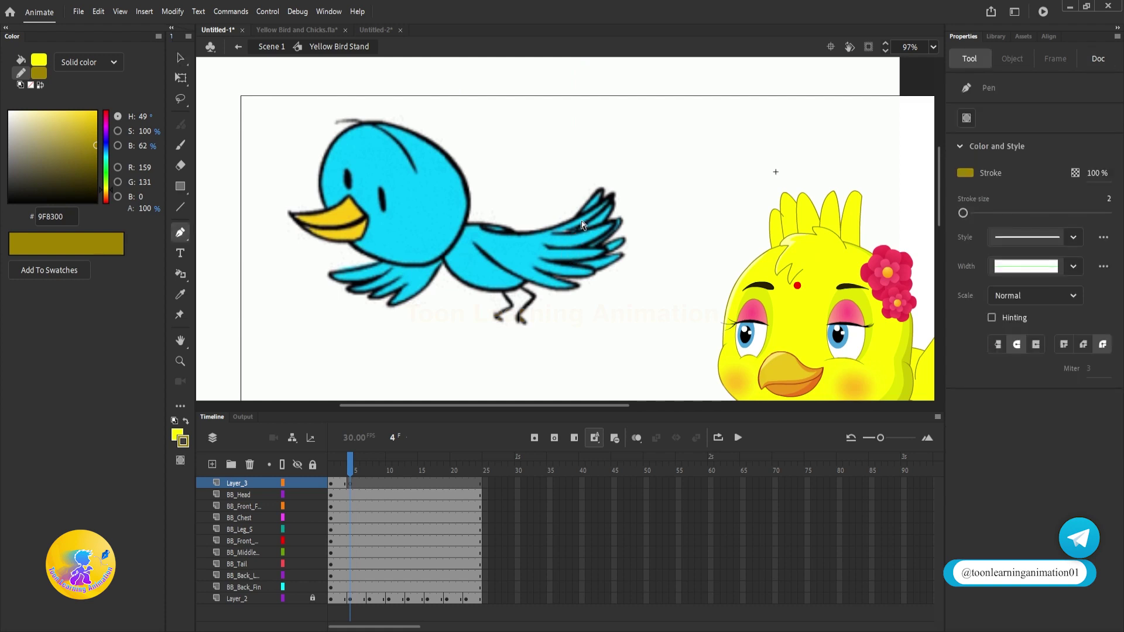
scroll(581, 220, "up", 3)
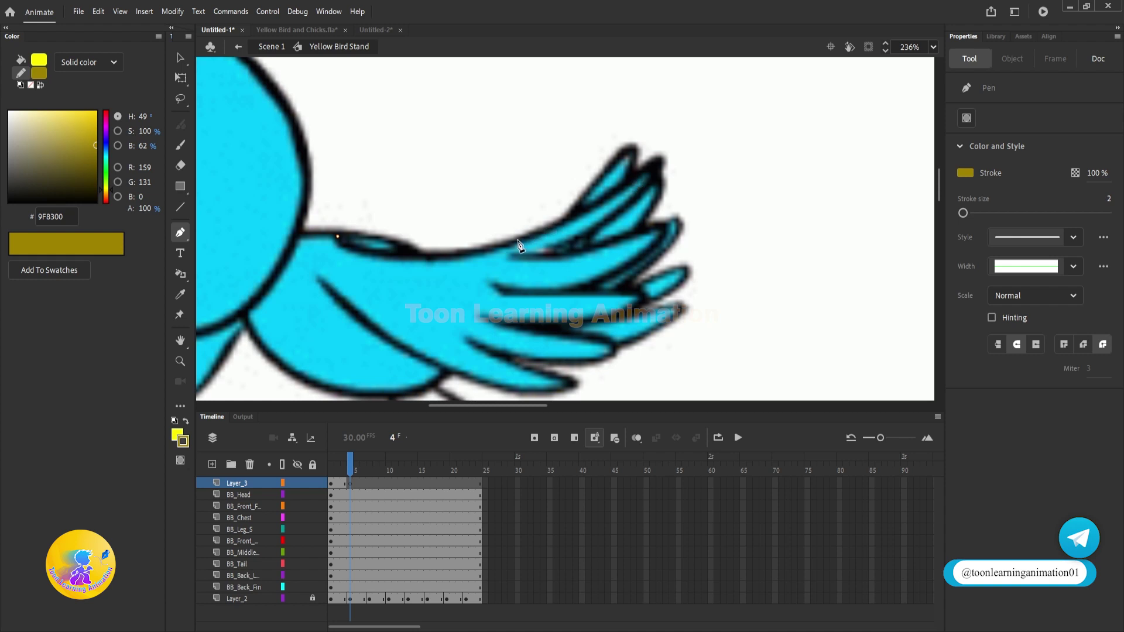
left_click_drag(518, 241, 644, 196)
left_click_drag(659, 159, 686, 125)
left_click(659, 160)
left_click_drag(632, 201, 588, 232)
left_click_drag(511, 255, 490, 252)
left_click(512, 256)
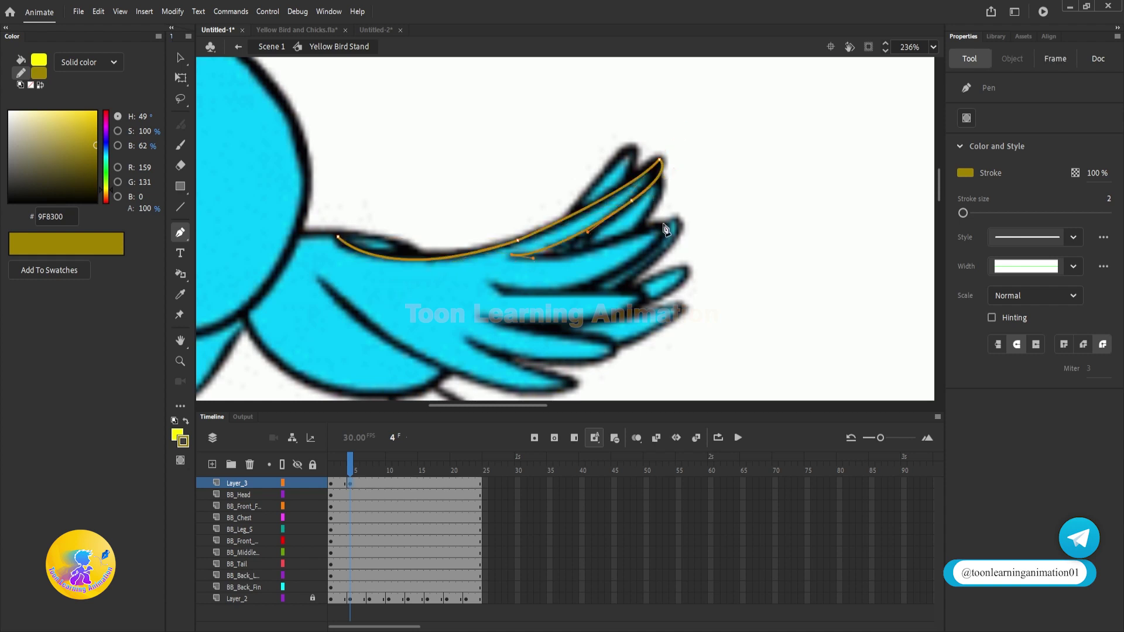
Continue the front wing's outline around the second, third and fourth feathers of the sketch.
left_click_drag(664, 225, 738, 182)
left_click_drag(735, 185, 790, 158)
left_click_drag(692, 231, 550, 239)
left_click_drag(713, 255, 822, 252)
left_click_drag(674, 275, 632, 279)
left_click_drag(555, 274, 535, 261)
left_click_drag(680, 301, 756, 306)
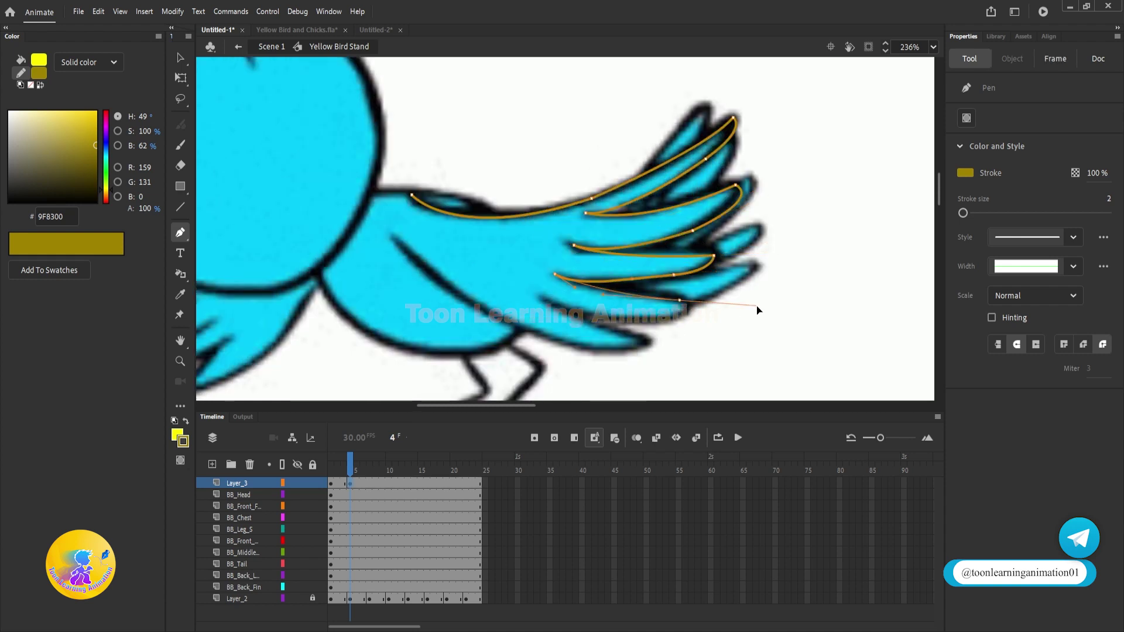
left_click(680, 300)
left_click_drag(661, 319, 618, 321)
left_click_drag(543, 298, 519, 290)
Trace the lowest feather and lower edge of the front wing, closing the outline at the shoulder.
left_click_drag(679, 291, 752, 297)
left_click_drag(656, 304, 613, 309)
left_click_drag(551, 268, 498, 188)
left_click(551, 269)
left_click_drag(570, 225, 600, 216)
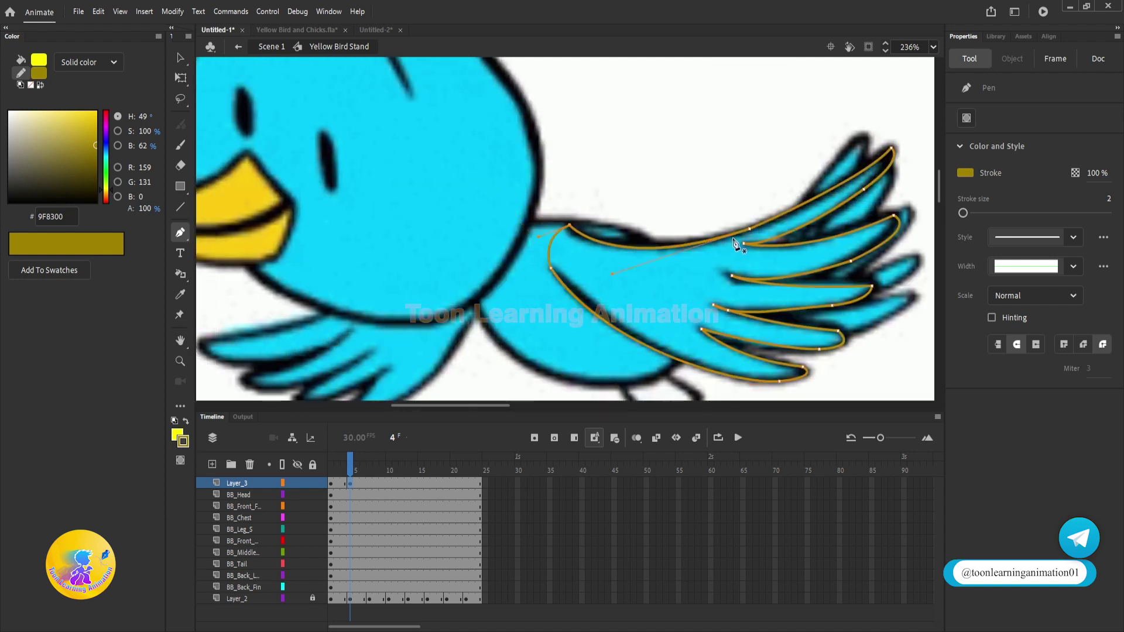
scroll(735, 243, "down", 3)
scroll(493, 272, "up", 1)
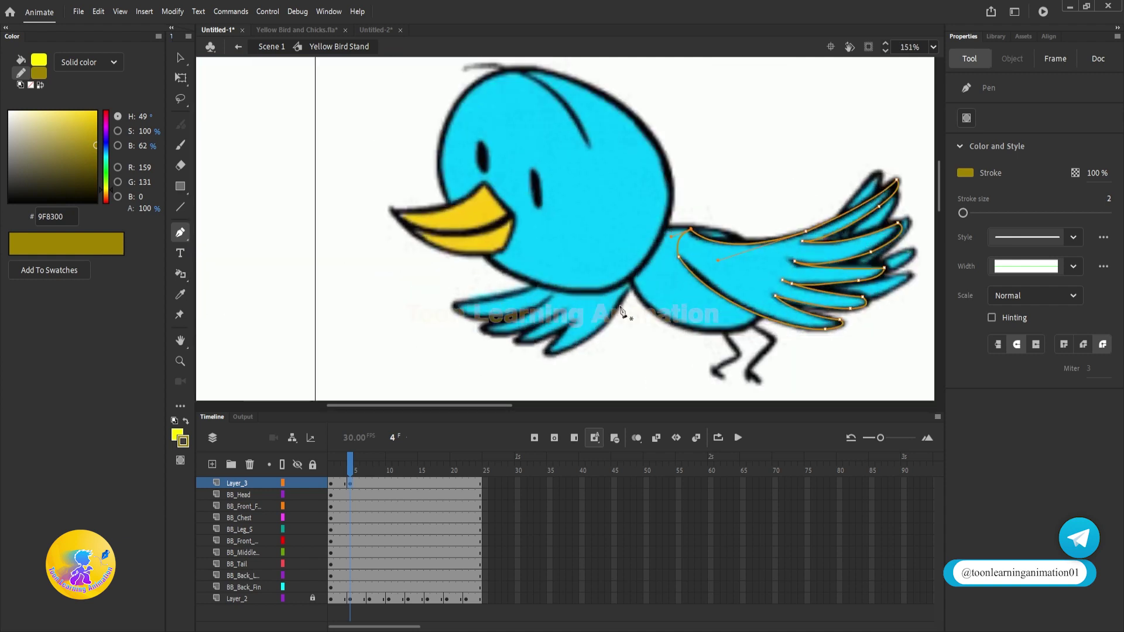
Start tracing the sketched back wing below the blue bird's head from its outermost feather with the Pen tool.
key("v")
key("p")
left_click_drag(453, 303, 396, 301)
left_click(454, 303)
scroll(506, 346, "up", 2)
mouse_move(467, 303)
left_mouse_down()
mouse_move(597, 291)
mouse_move(525, 341)
left_mouse_up()
left_click(577, 269)
left_click(469, 317)
Outline the back wing's remaining feathers and trailing edge with lines bent to follow the sketch.
key("v")
key("p")
key("v")
key("n")
key("v")
key("n")
key("v")
mouse_move(526, 340)
left_mouse_down()
mouse_move(614, 308)
mouse_move(566, 358)
left_mouse_up()
key("n")
left_click_drag(567, 358, 732, 265)
key("v")
left_click_drag(656, 281, 649, 322)
scroll(573, 363, "up", 4)
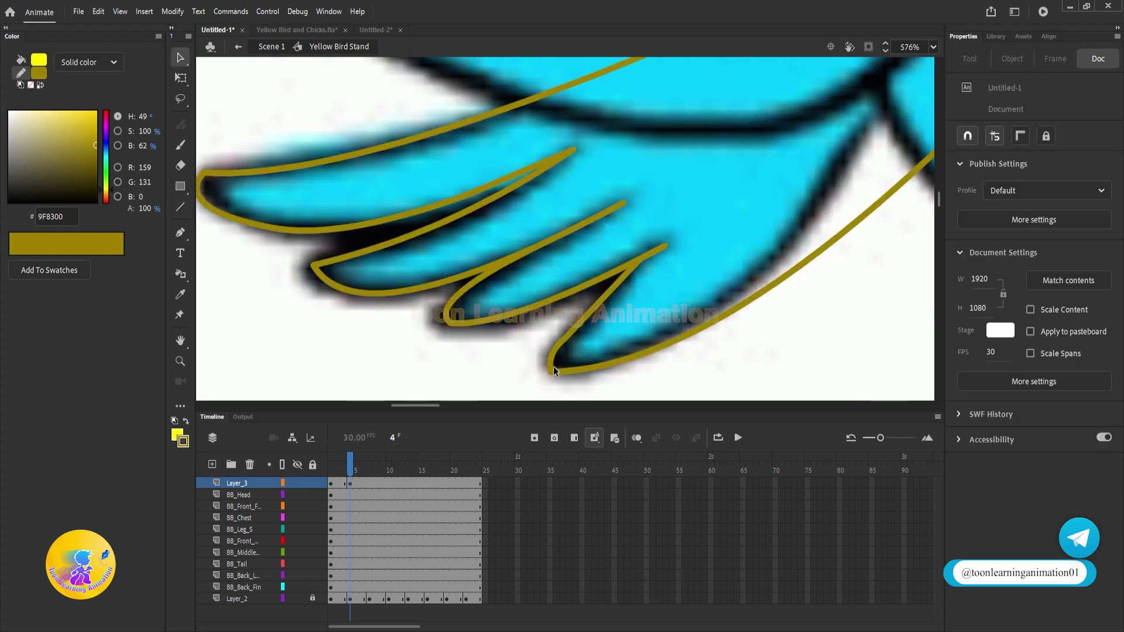
Close the open base of the back wing's outline with a short straight line.
scroll(475, 339, "down", 3)
key("n")
left_click_drag(671, 253, 663, 236)
scroll(663, 235, "down", 5)
left_click_drag(668, 292, 622, 293)
Sample the yellow bird's body colour and fill both traced wings with it.
key("i")
left_click(879, 311)
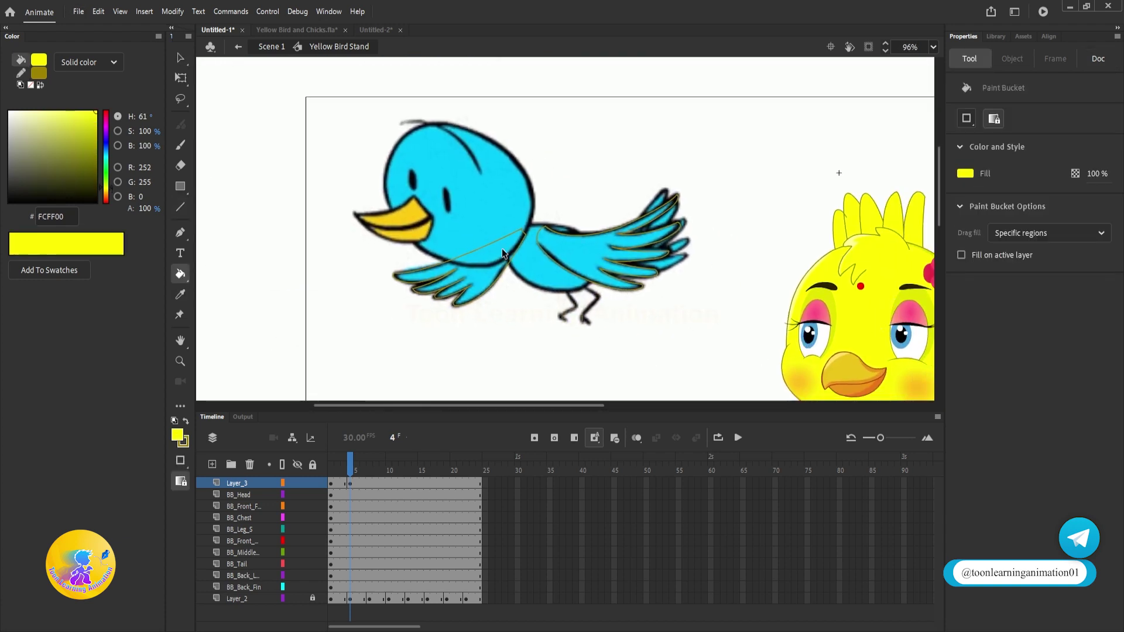
scroll(501, 248, "up", 2)
left_click(498, 272)
left_click(661, 261)
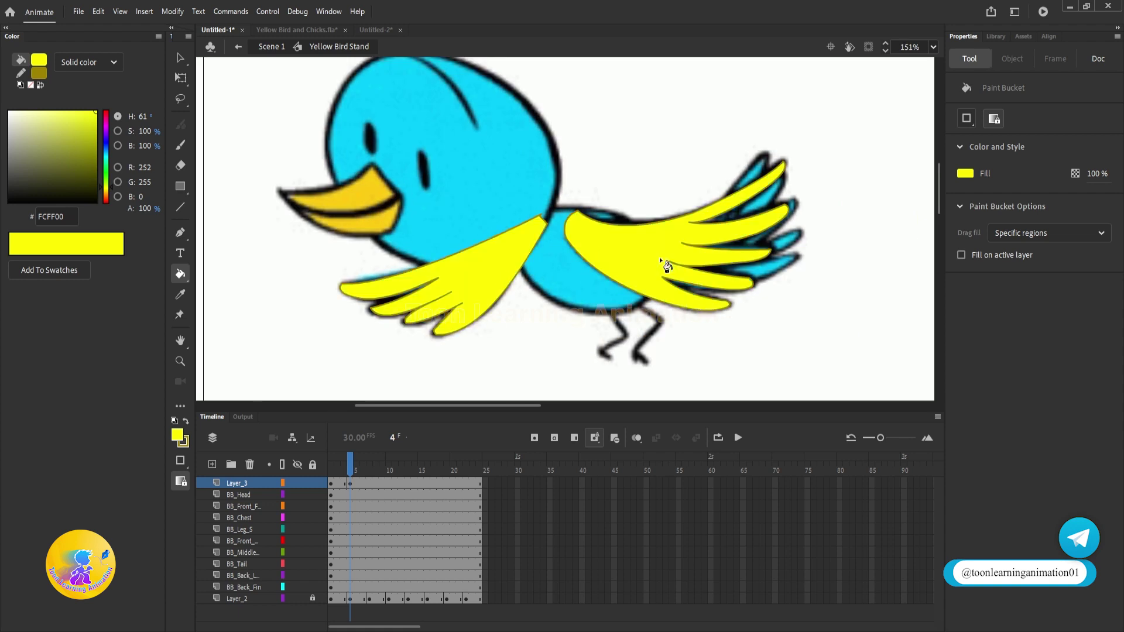
Group the newly traced wings and cut the front wing group from the frame 4 sketch.
scroll(669, 238, "up", 5)
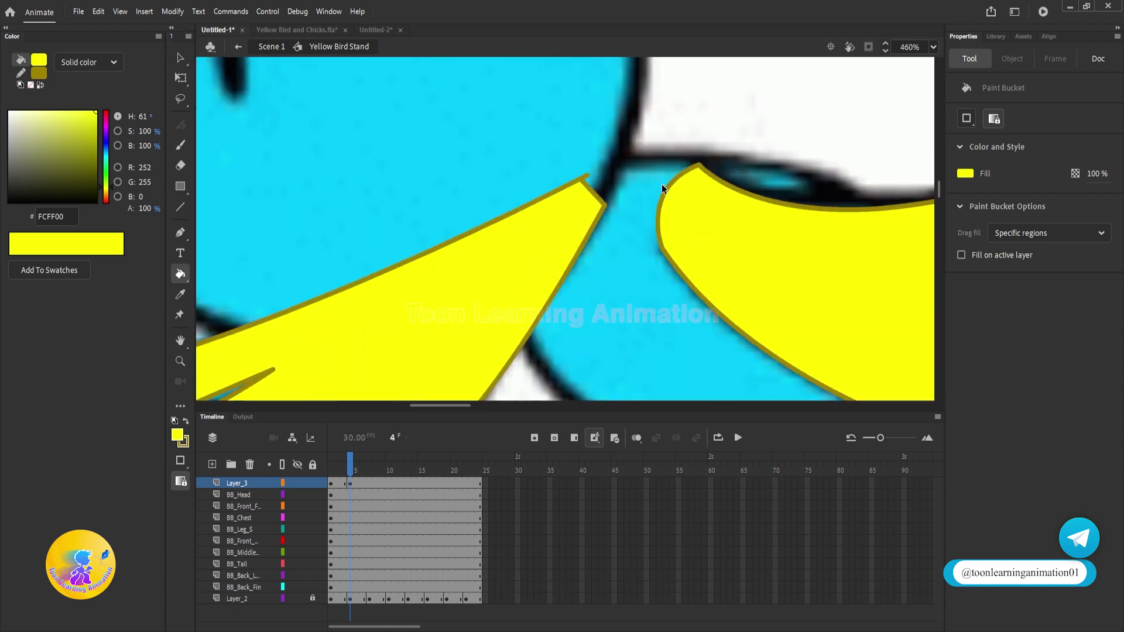
key("v")
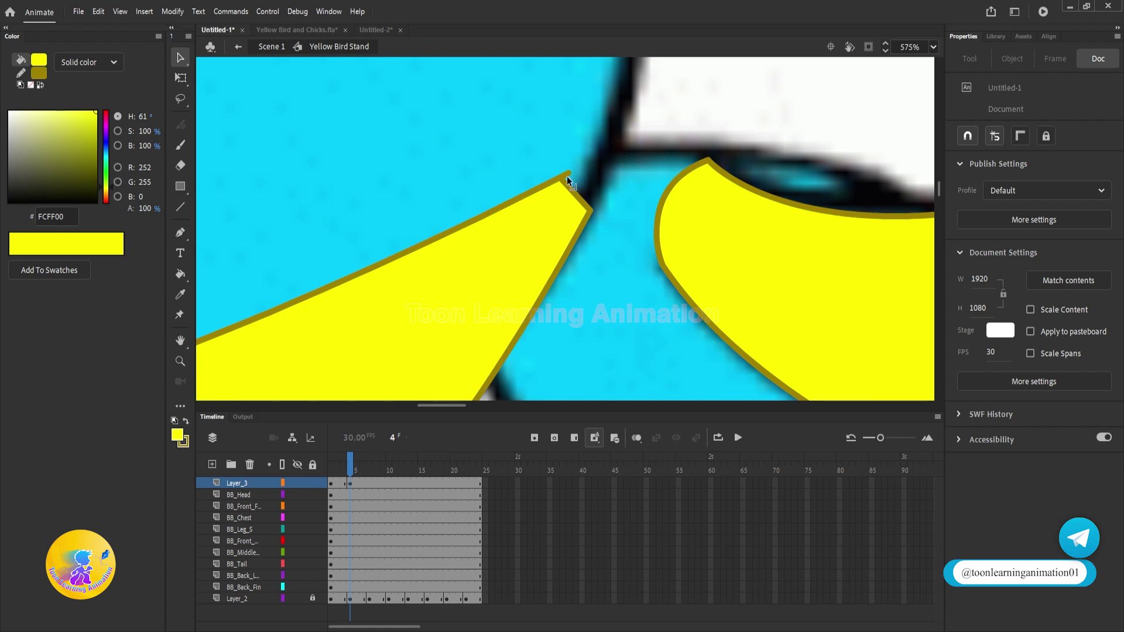
scroll(595, 170, "down", 7)
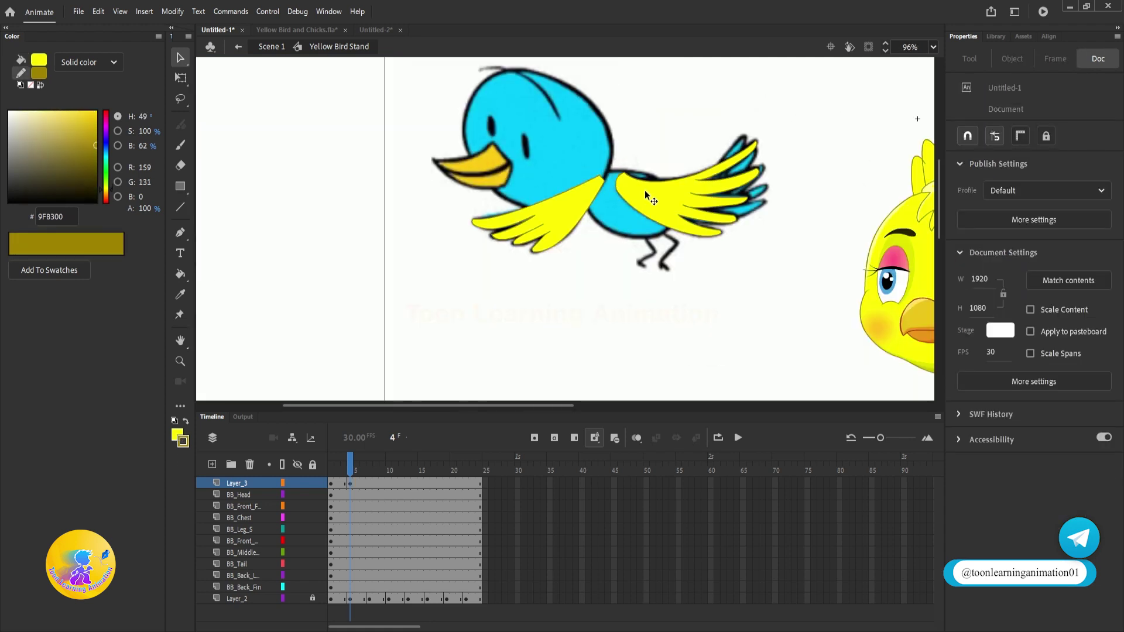
left_click(646, 191)
left_click(555, 218)
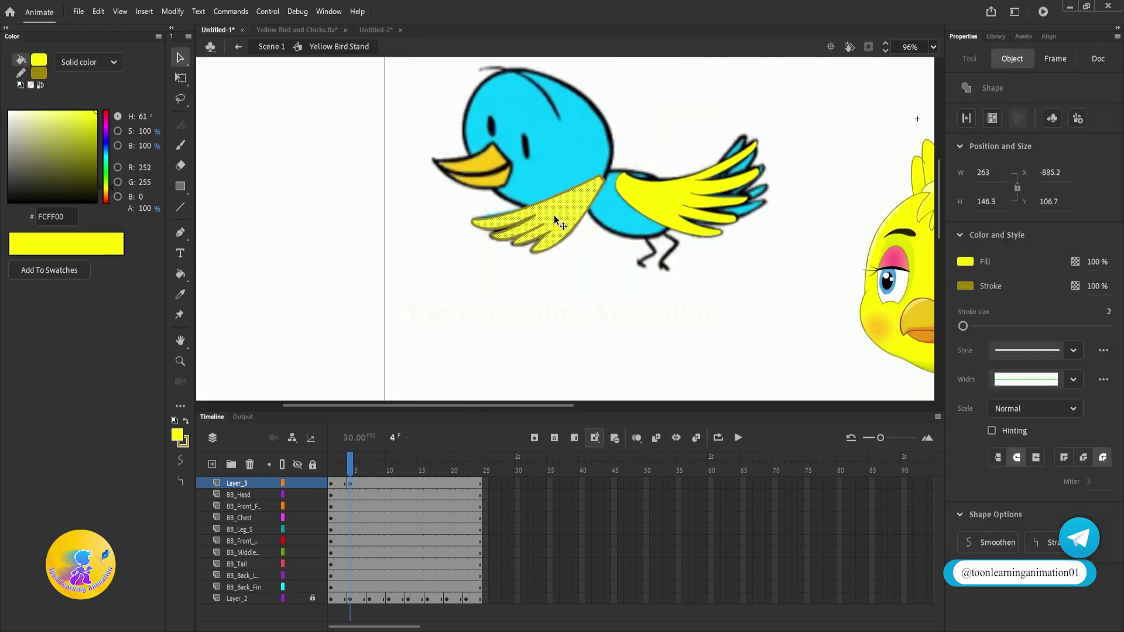
left_click(609, 247)
left_click_drag(700, 297, 519, 308)
mouse_move(486, 207)
left_mouse_down()
mouse_move(497, 183)
mouse_move(506, 206)
left_mouse_up()
key("Delete")
Open the BB Front Fin symbol, add a keyframe at frame 2, and replace its wing with the cut front wing.
scroll(501, 212, "down", 2)
left_click_drag(826, 229, 744, 232)
double_click(725, 233)
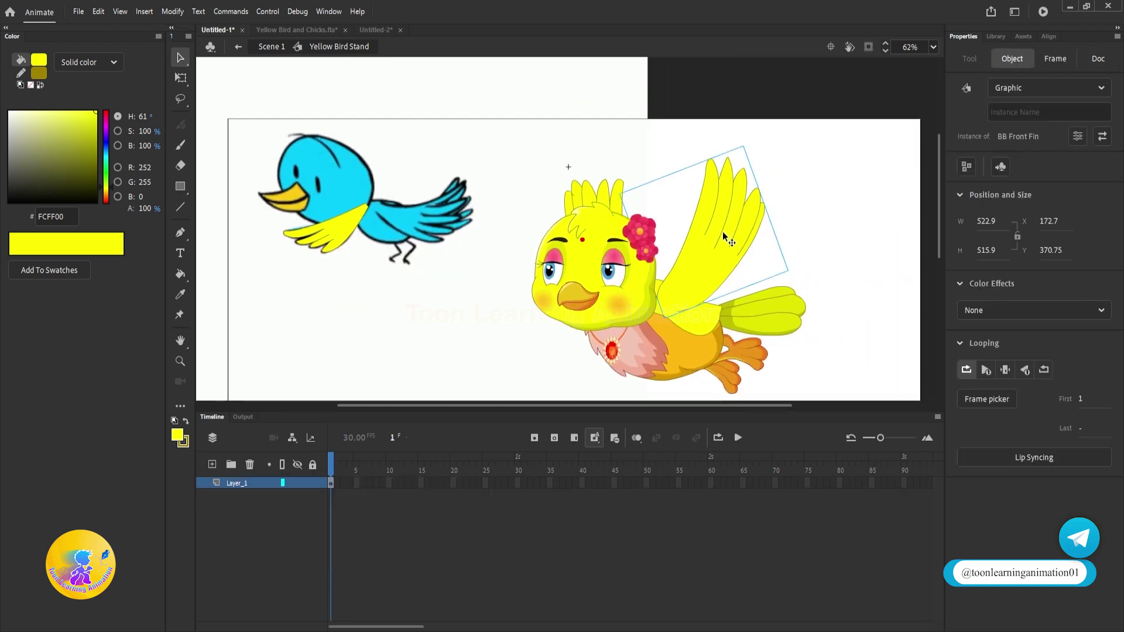
left_click(337, 482)
key("F6")
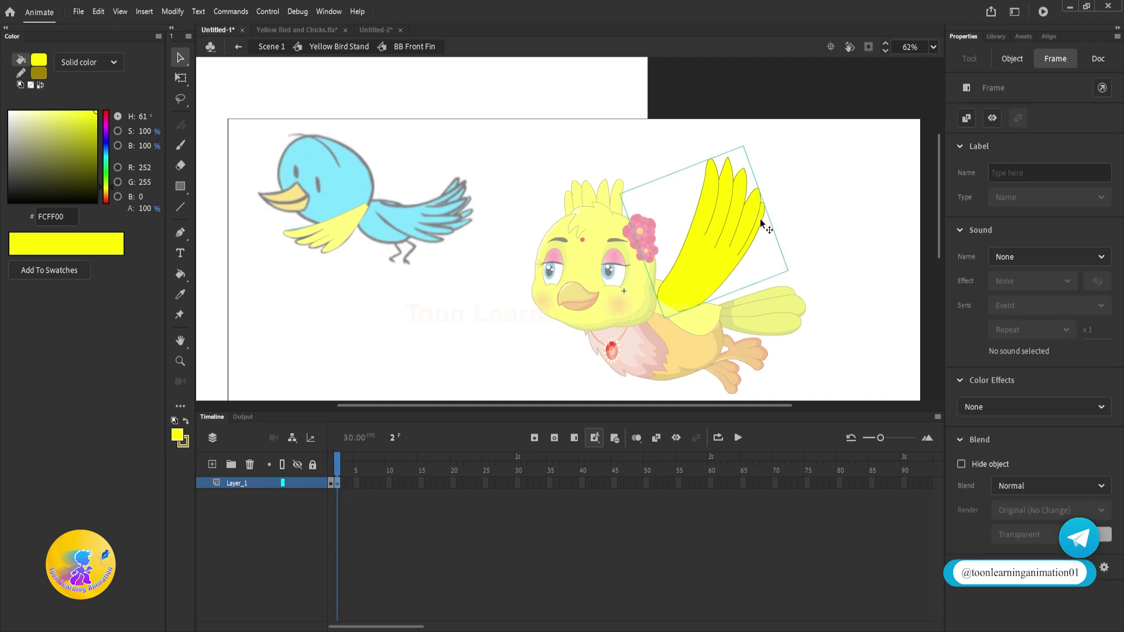
key("Delete")
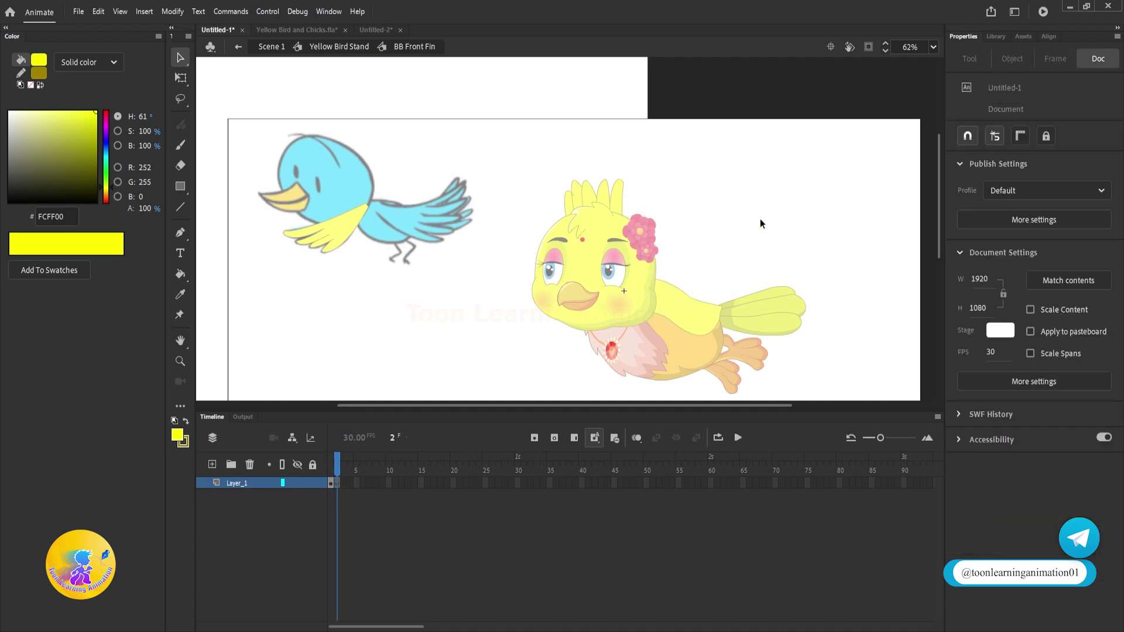
key("ctrl+v")
Place the pasted front wing at the yellow bird's shoulder, enlarged to about 520 by 333.
left_click_drag(560, 248, 689, 294)
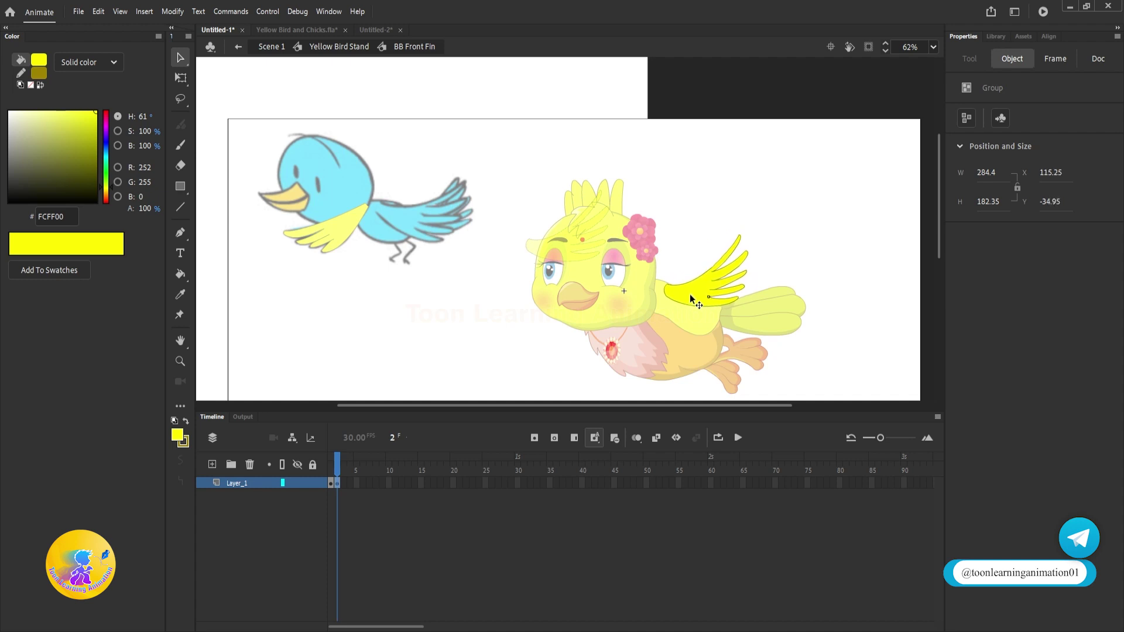
key("q")
left_click_drag(761, 290, 812, 301)
left_click_drag(688, 298, 729, 296)
scroll(694, 281, "up", 2)
scroll(765, 286, "down", 2)
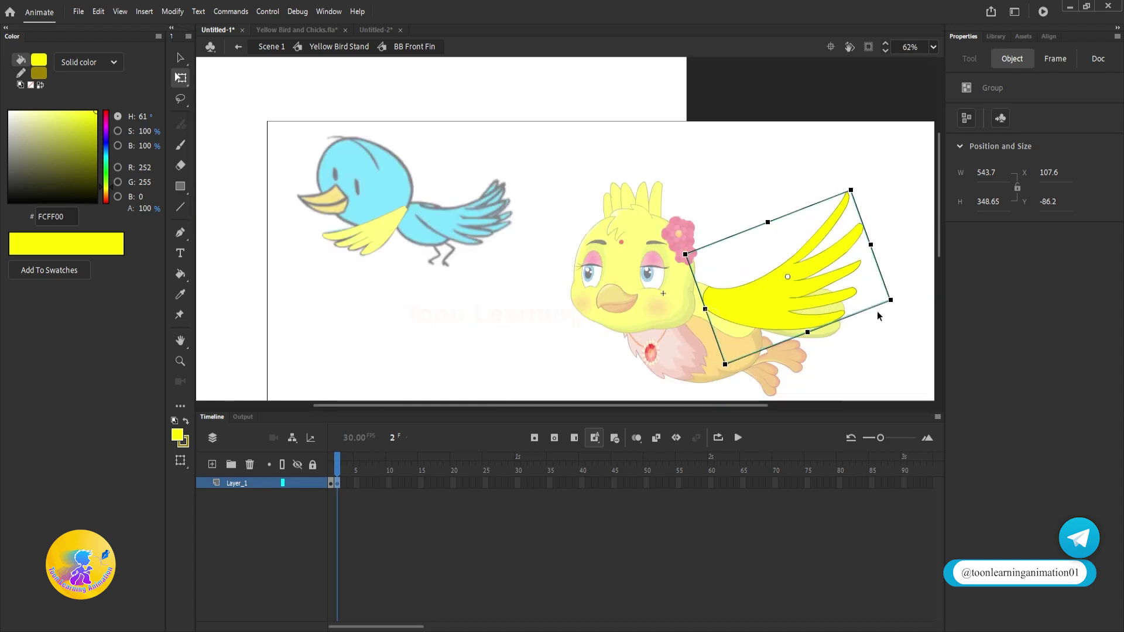
left_click_drag(889, 300, 880, 298)
scroll(697, 276, "up", 4)
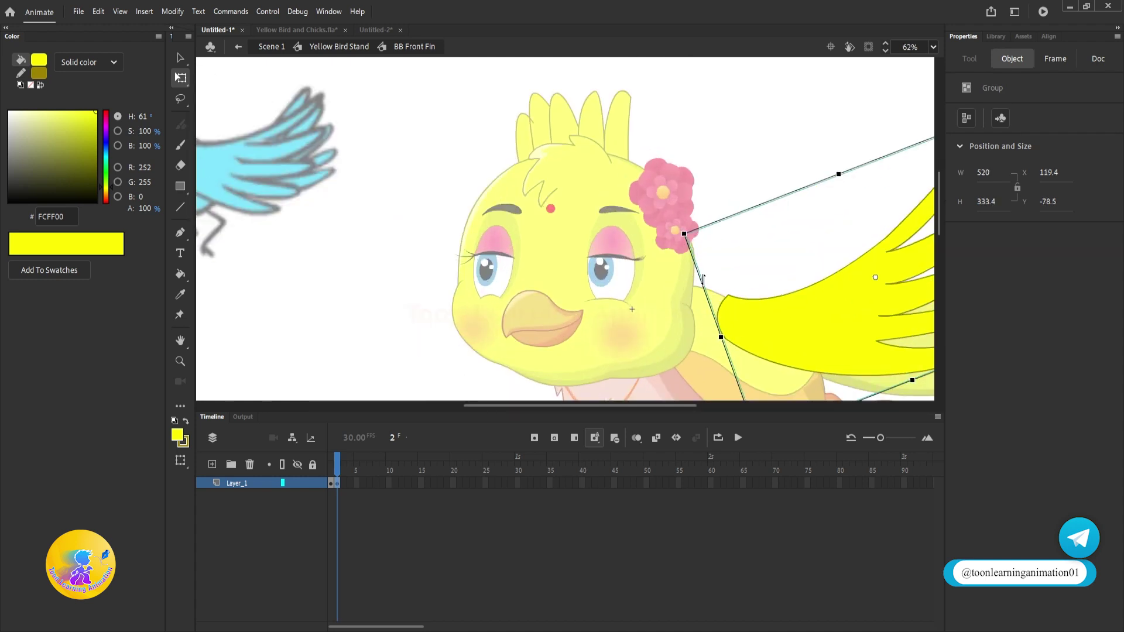
key("v")
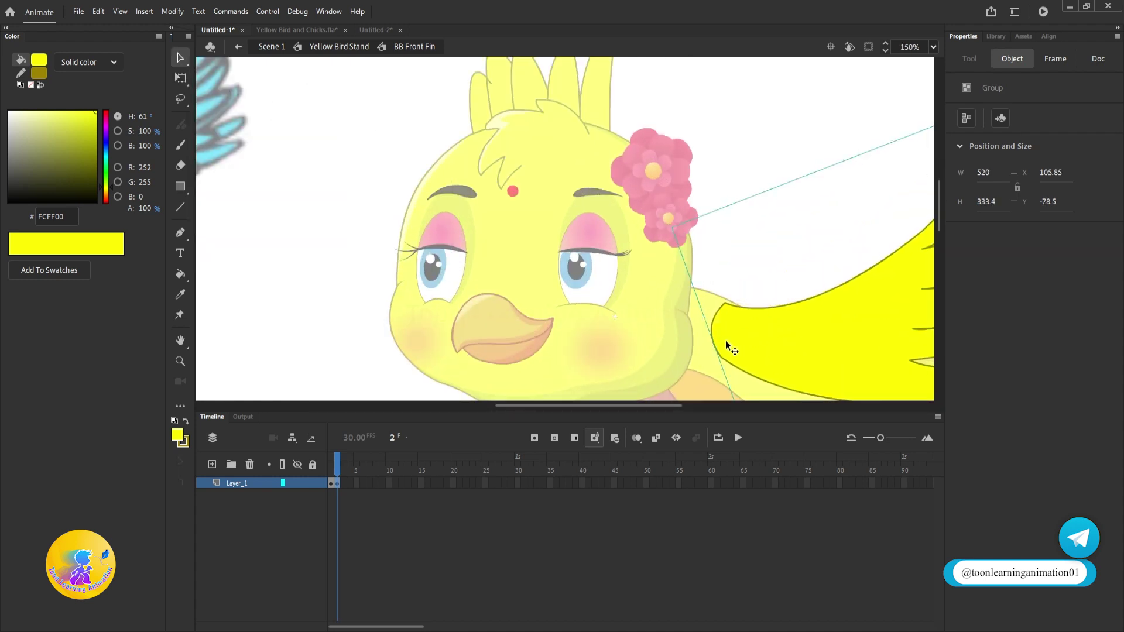
Delete the curved stroke closing the front wing's base inside its group and return to the Yellow Bird Stand symbol.
scroll(700, 294, "up", 2)
double_click(702, 295)
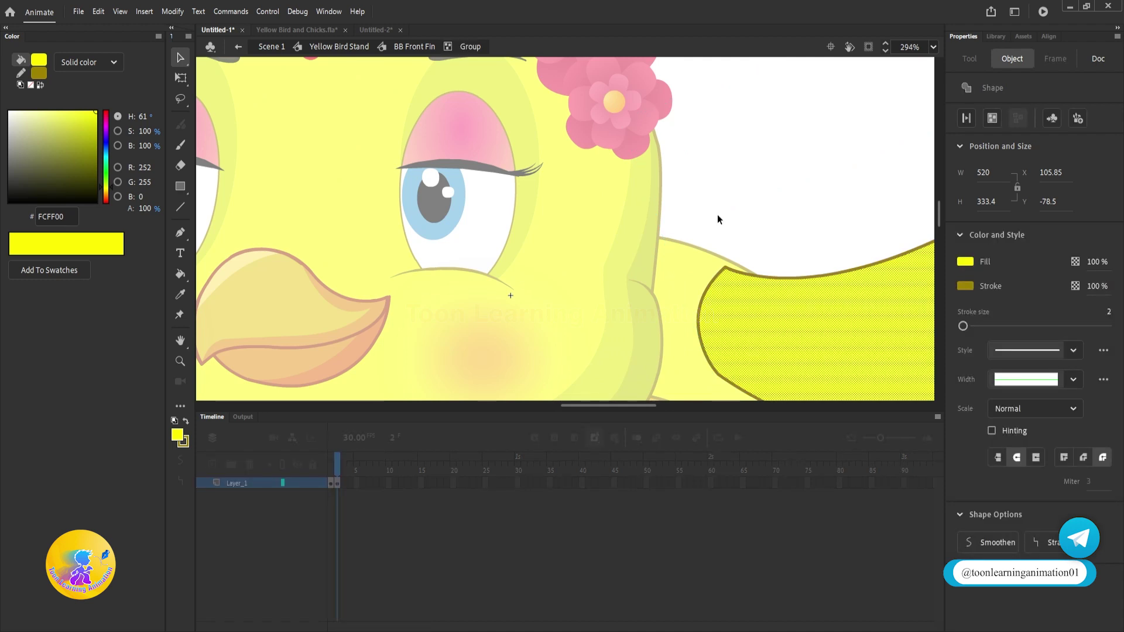
left_click(718, 215)
left_click(701, 310)
key("Delete")
double_click(749, 208)
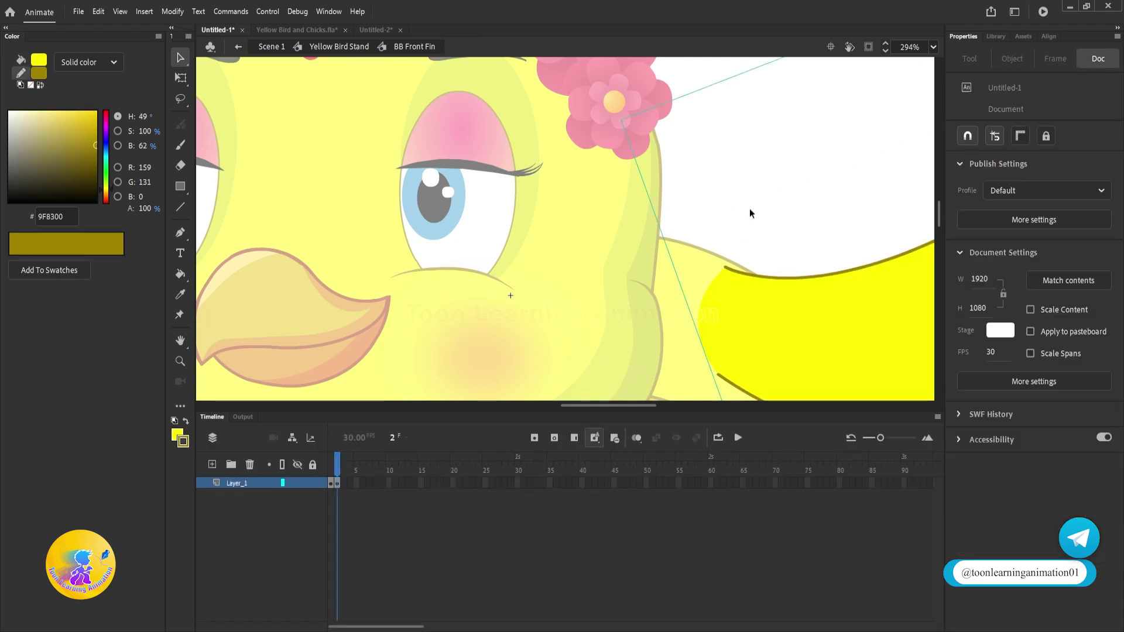
scroll(749, 208, "down", 2)
scroll(594, 234, "down", 2)
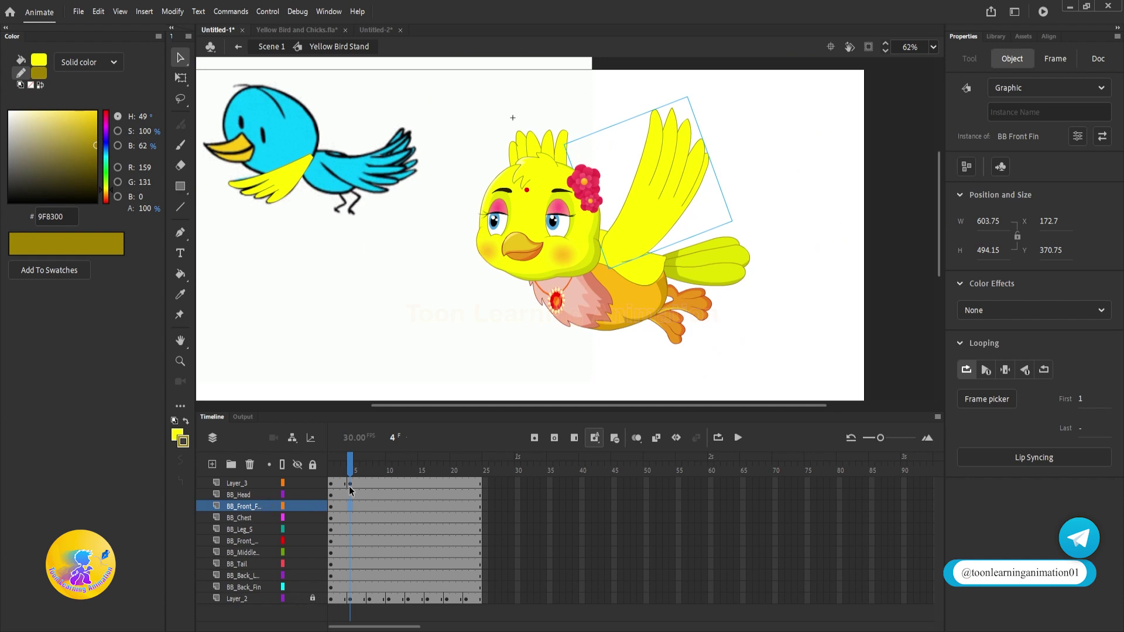
Scrub between frames 1 and 4 to compare the yellow bird's wing poses with the blue bird sketch.
left_click_drag(350, 468, 314, 463)
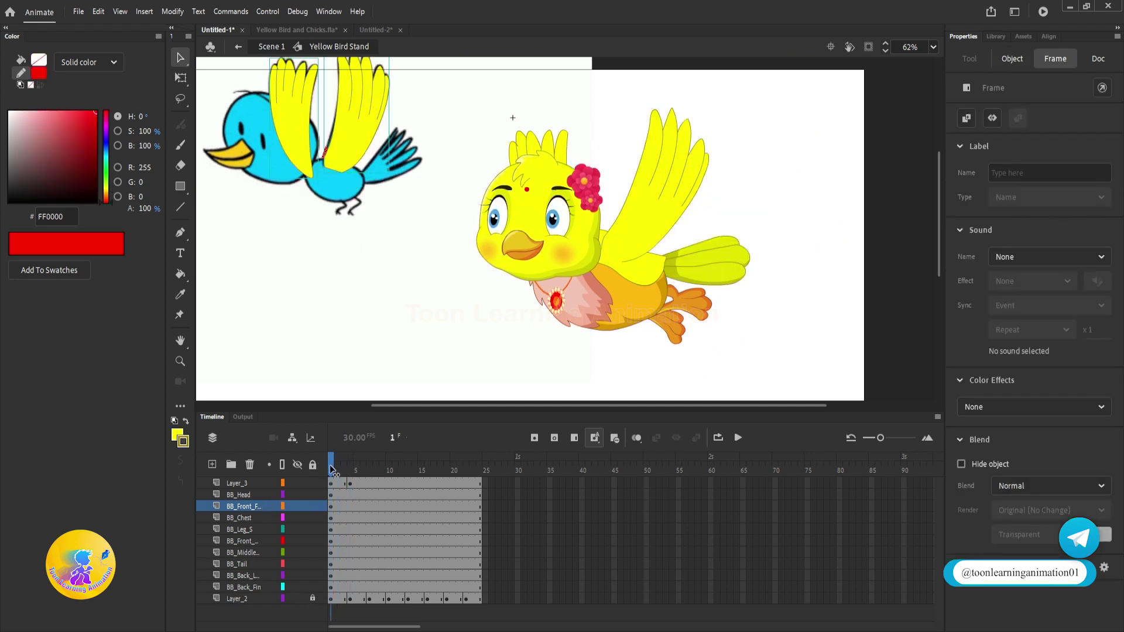
left_click_drag(331, 470, 345, 467)
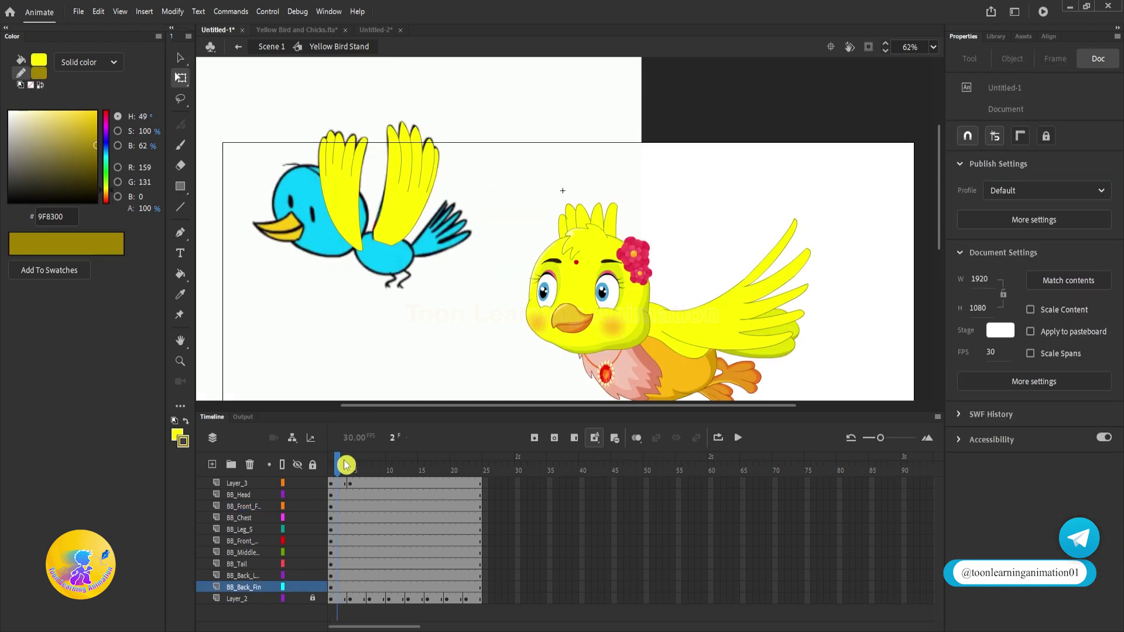
left_click_drag(346, 468, 350, 465)
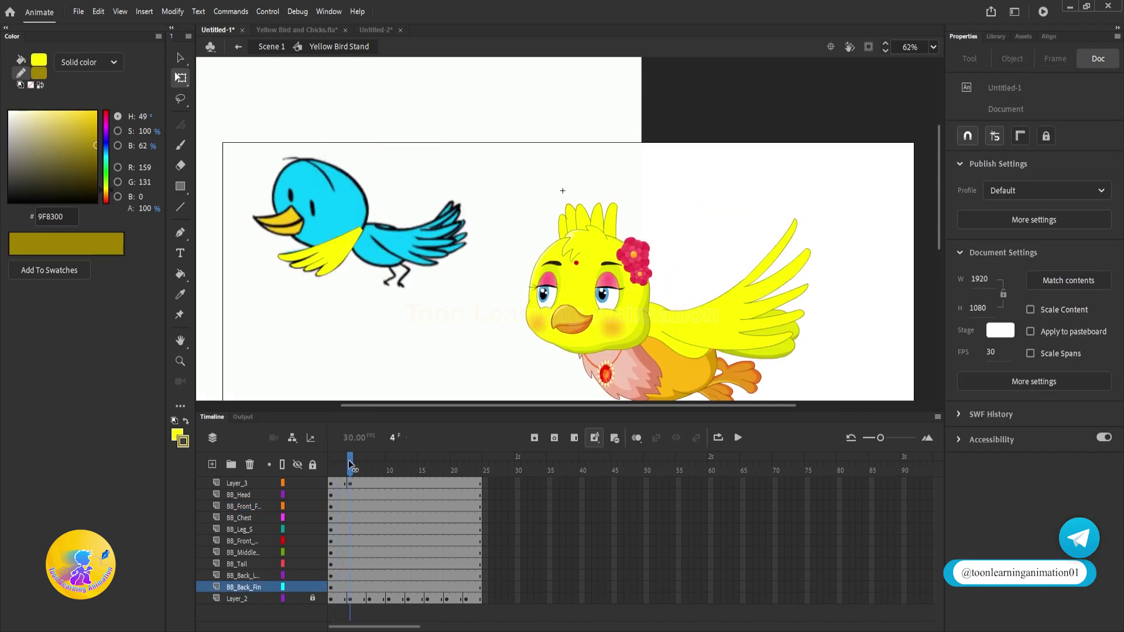
Group the traced yellow wing beneath the blue bird's head at frame 4 and cut it.
double_click(338, 247)
key("ctrl+g")
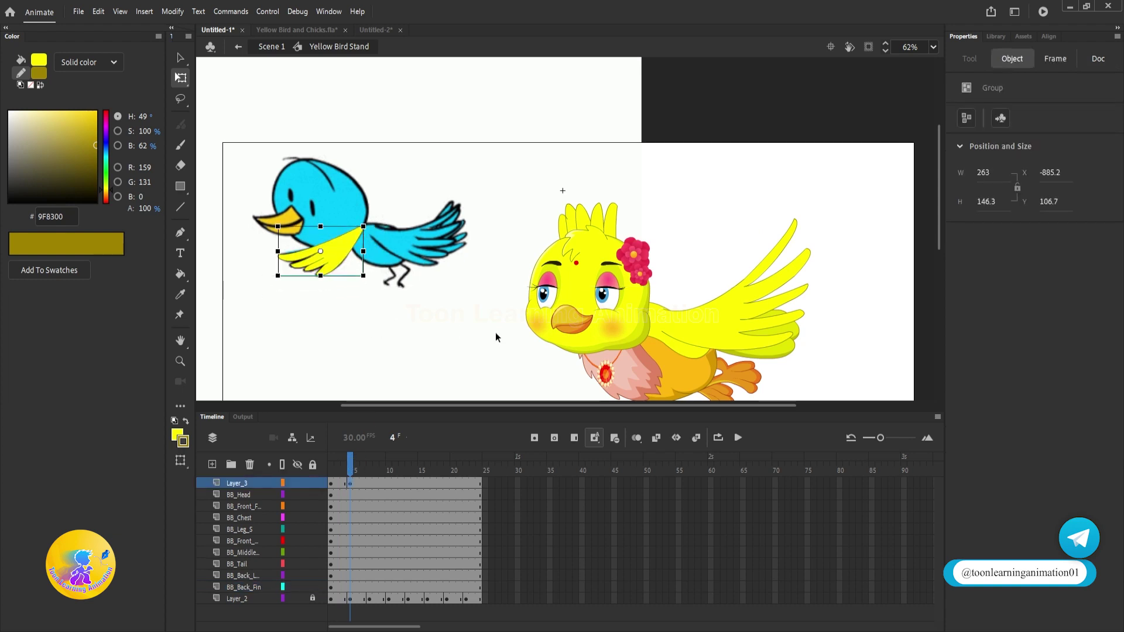
key("ctrl+x")
key("ctrl+a")
Open the BB Back Fin symbol and add a keyframe at frame 2.
double_click(602, 211)
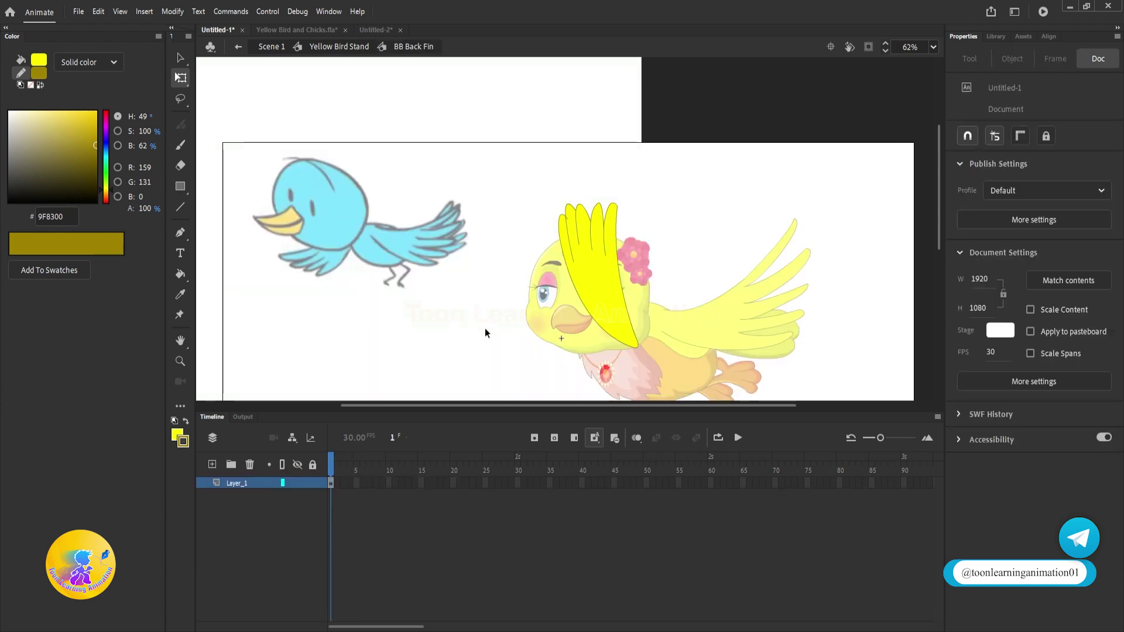
left_click(309, 497)
left_click(337, 484)
key("F6")
left_click(383, 525)
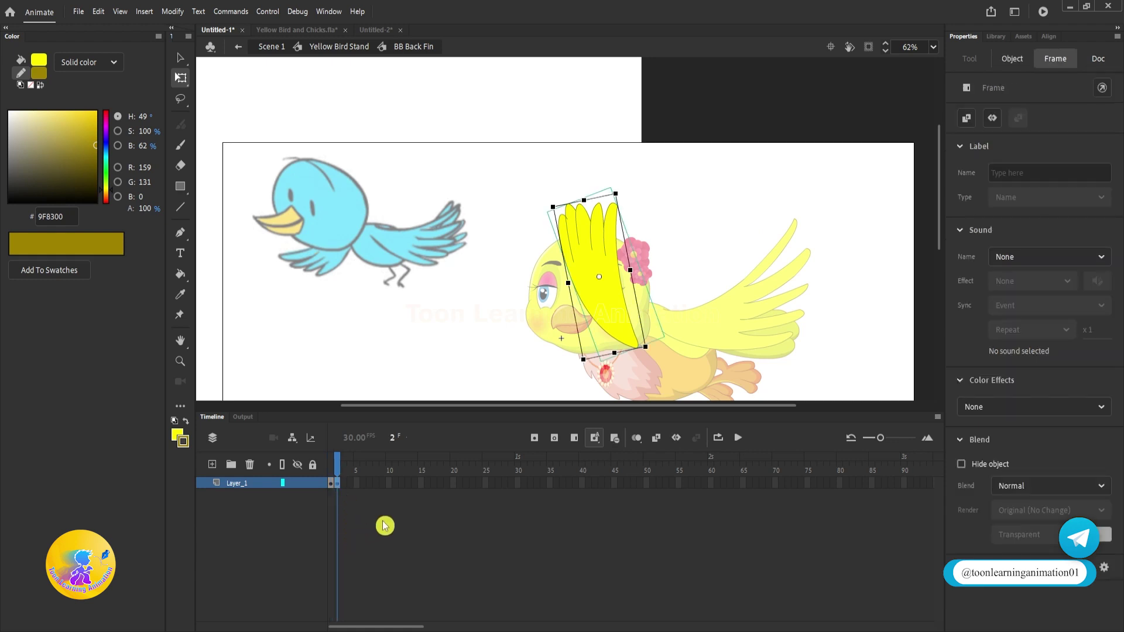
Paste the cut back wing, enlarge it to about 482 by 268 and rotate it into place at the yellow bird's chest.
key("ctrl+v")
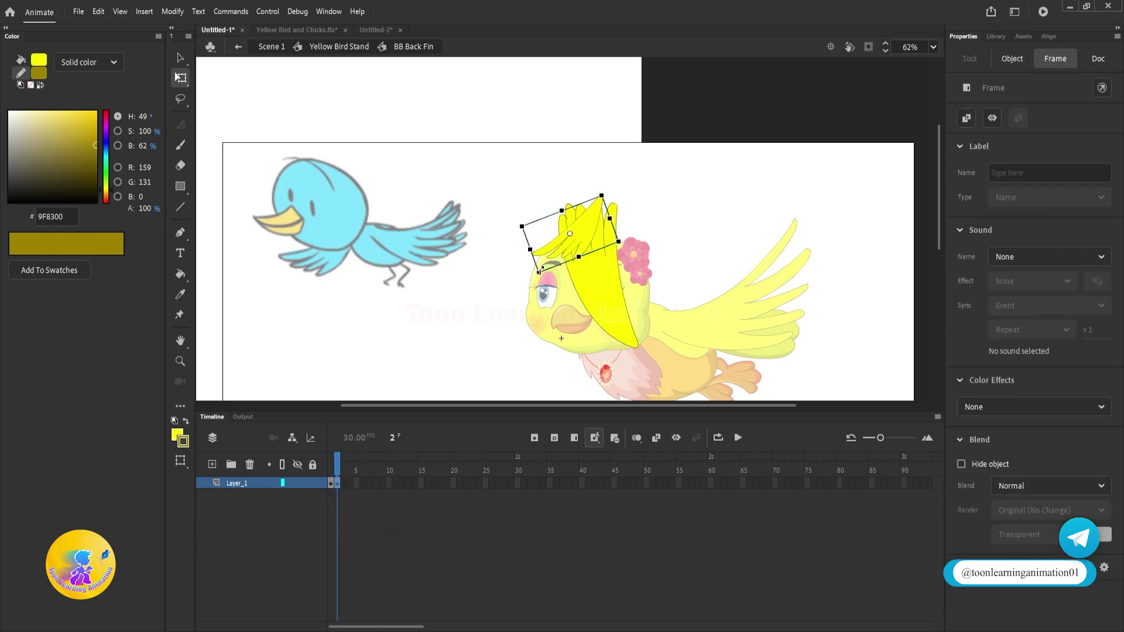
left_click_drag(539, 272, 511, 305)
left_click_drag(617, 196, 621, 334)
key("ctrl+minus")
left_click_drag(550, 375, 533, 351)
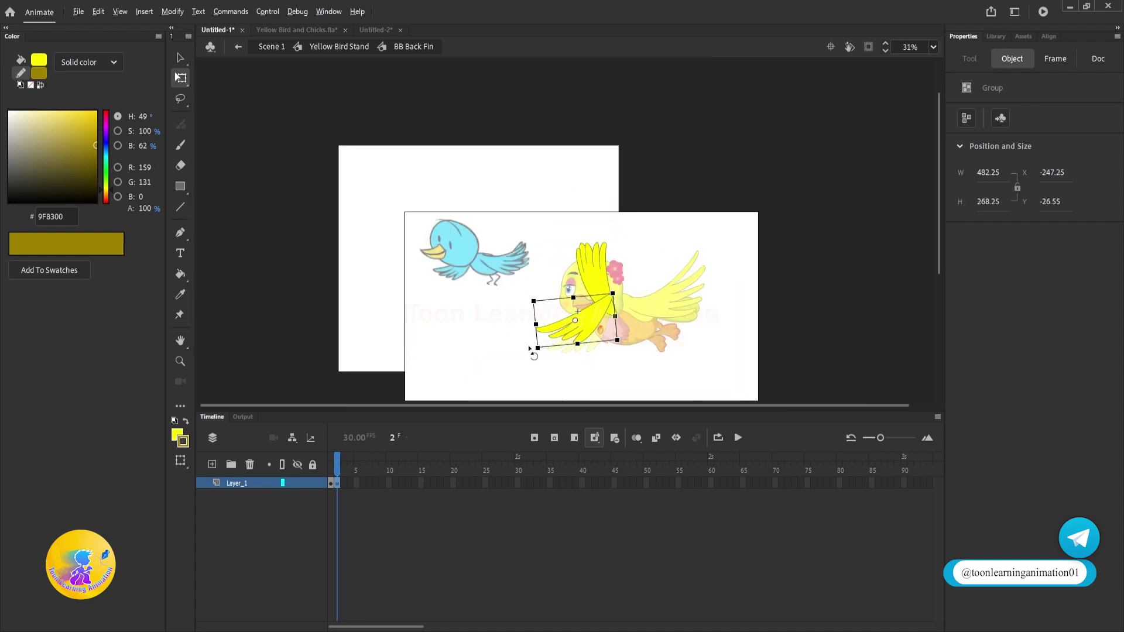
Delete the old raised wing from frame 2 of the BB Back Fin symbol.
scroll(532, 351, "up", 4)
left_click_drag(521, 214, 680, 205)
key("Delete")
key("ctrl+minus")
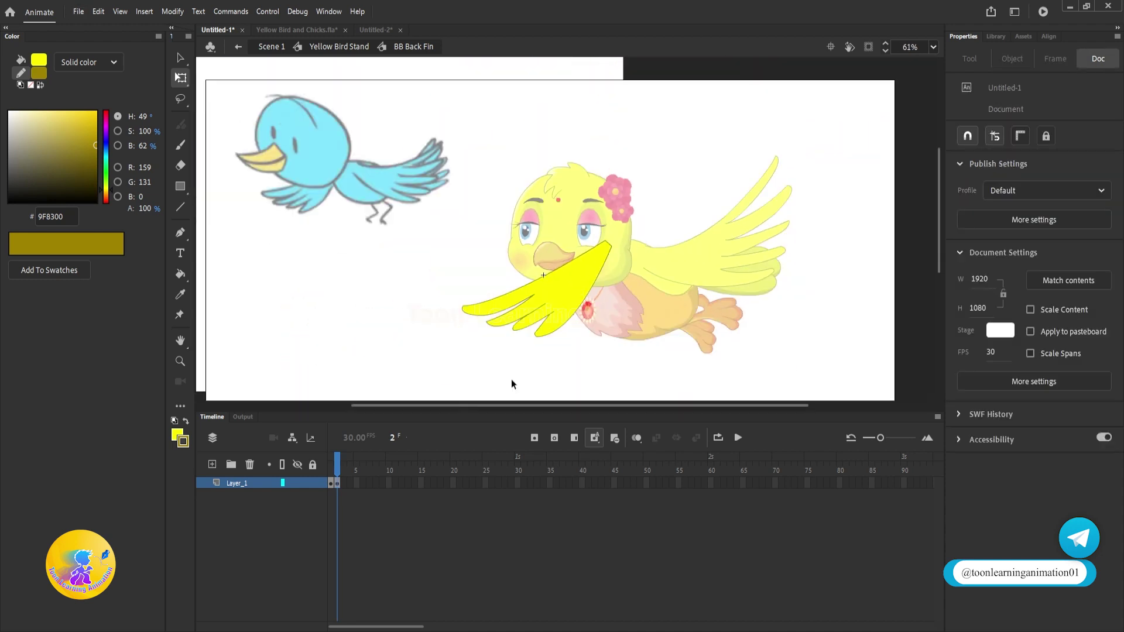
Extend each of the two wing poses in the BB Back Fin symbol to last two frames.
left_click(330, 470)
left_click_drag(328, 467, 331, 472)
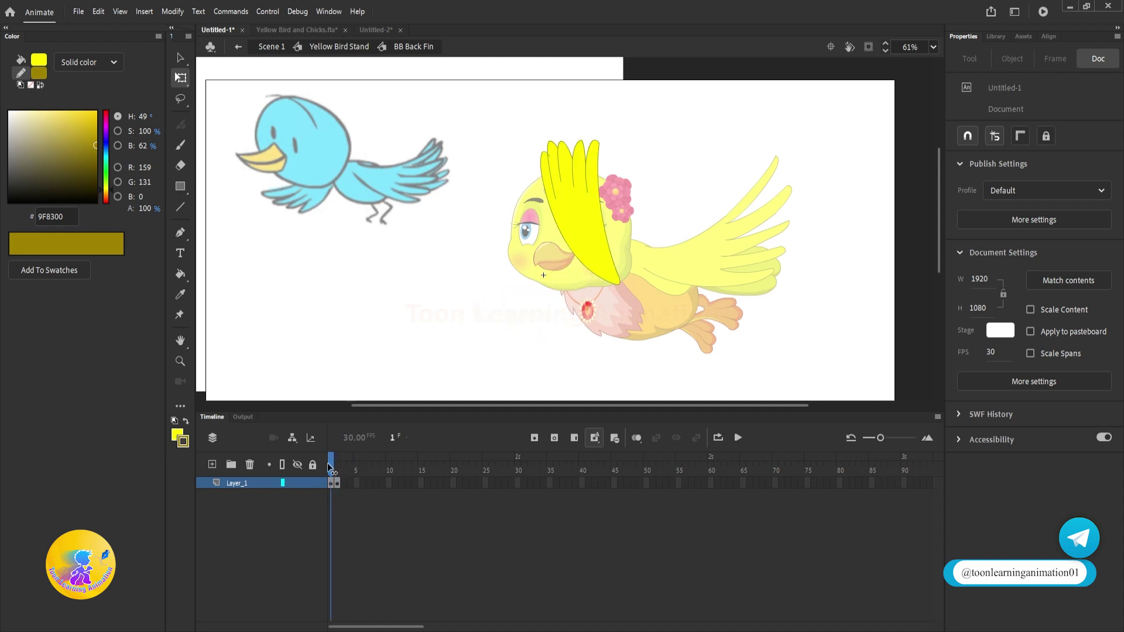
left_click(332, 484)
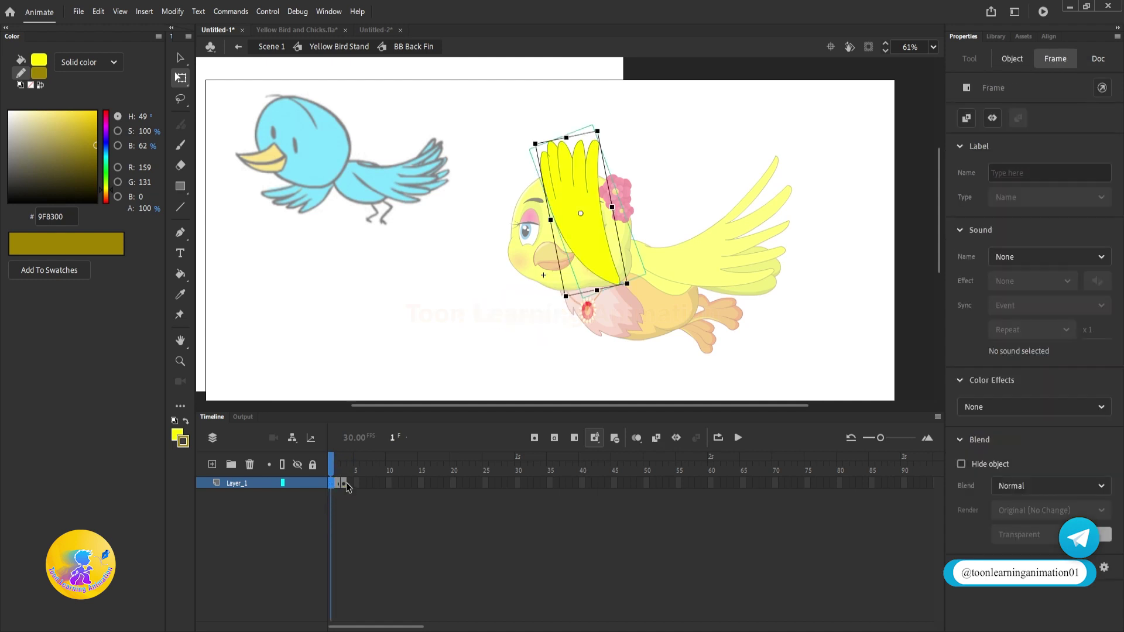
left_click(343, 484)
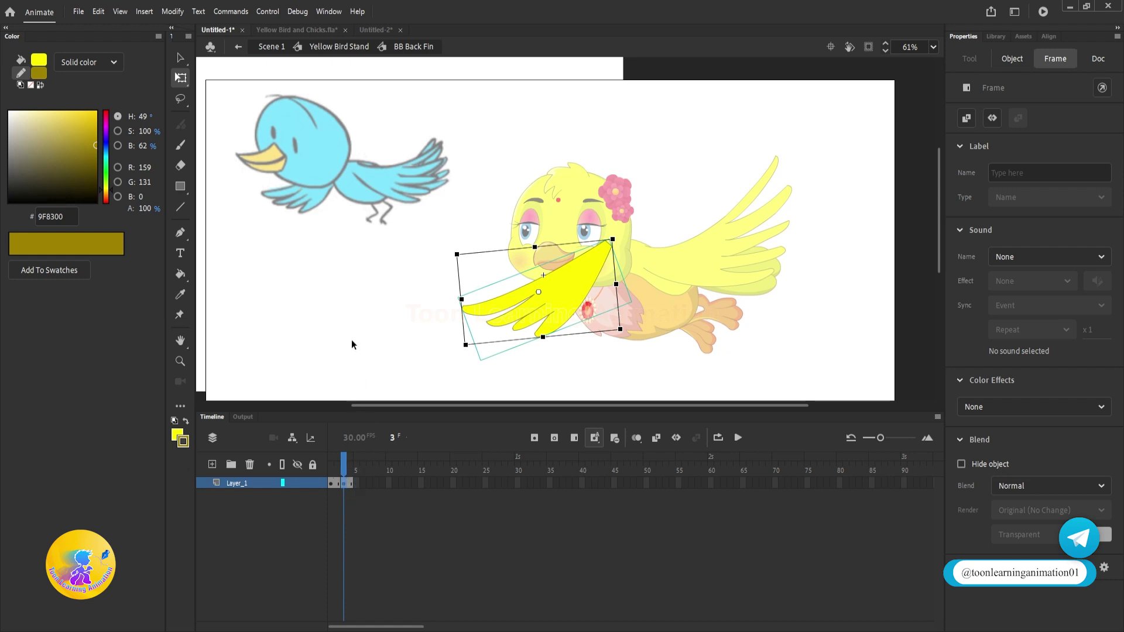
key("v")
left_click(374, 339)
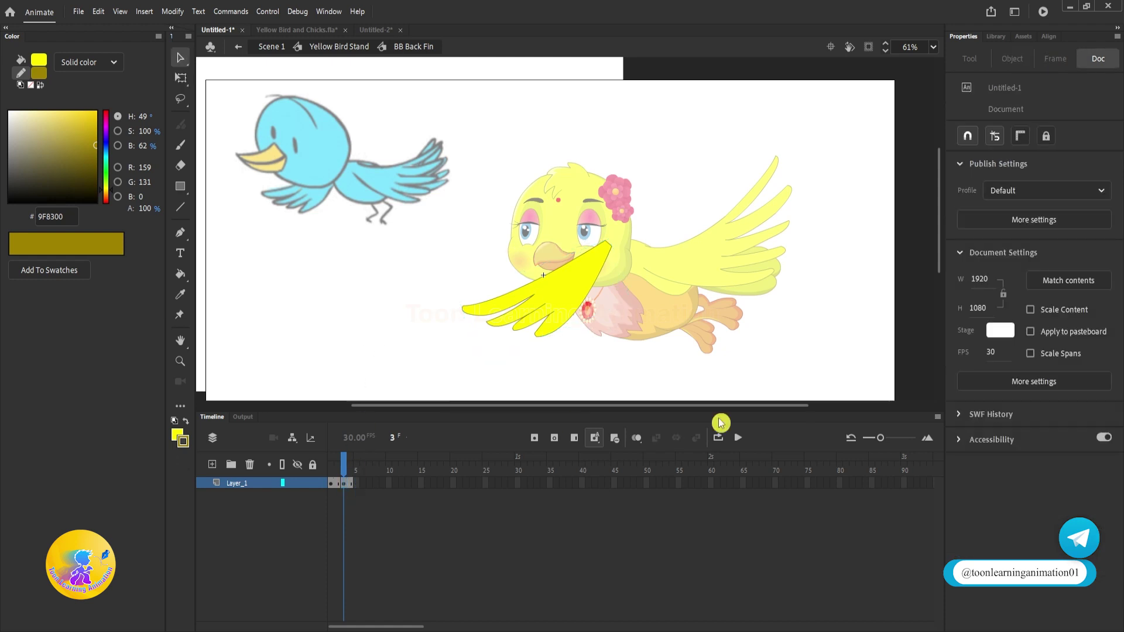
Open the BB Front Fin symbol, extend its first wing pose to two frames, and return to the Yellow Bird Stand symbol.
double_click(717, 258)
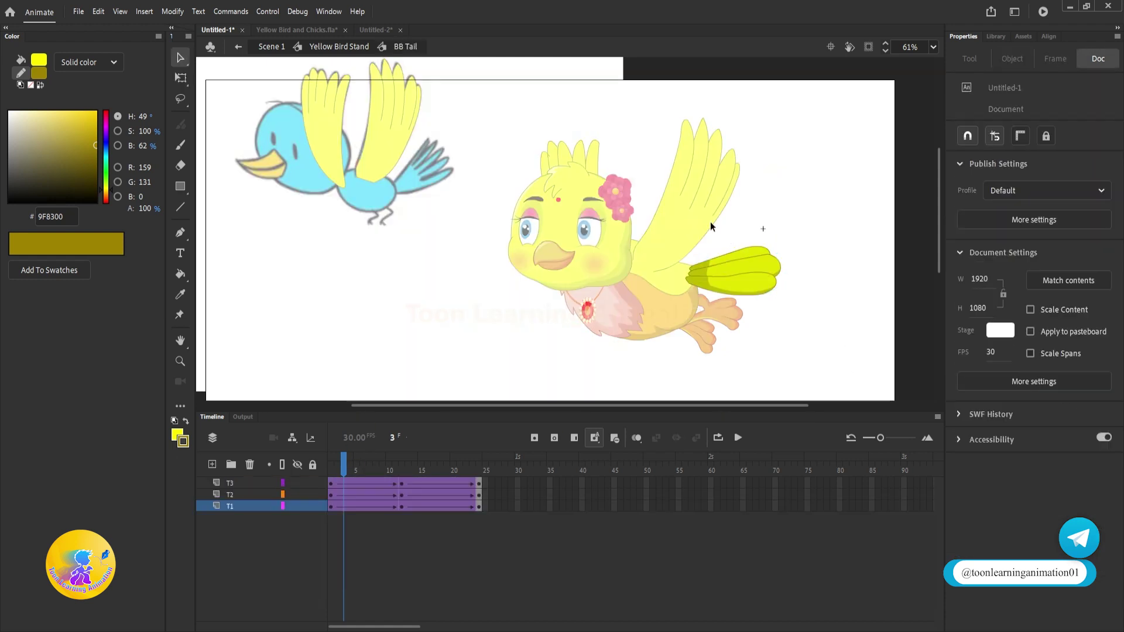
double_click(707, 216)
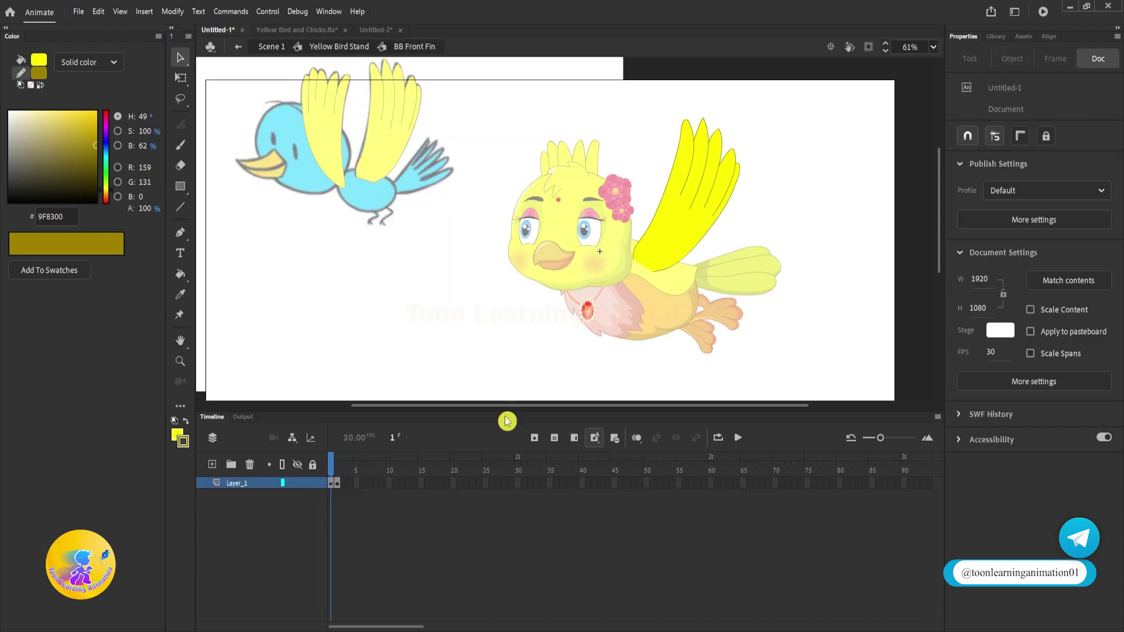
left_click(331, 483)
left_click(354, 460)
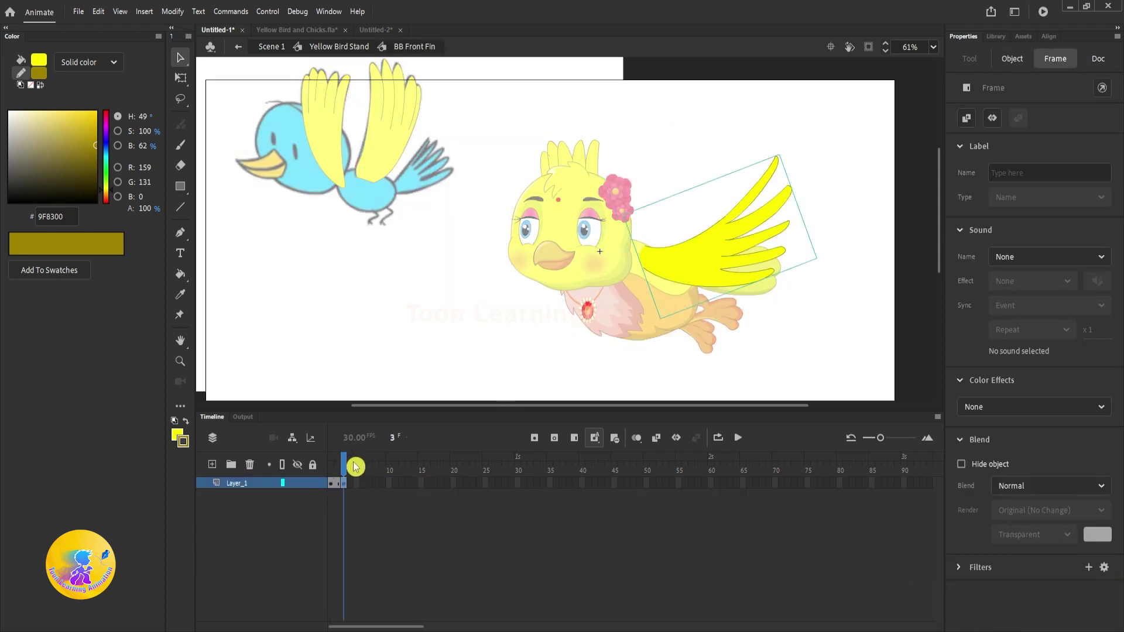
left_click(332, 472)
left_click(377, 339)
Add a blank keyframe on Layer_3 at frame 7, where the blue bird's wings point down.
left_click_drag(336, 470, 370, 490)
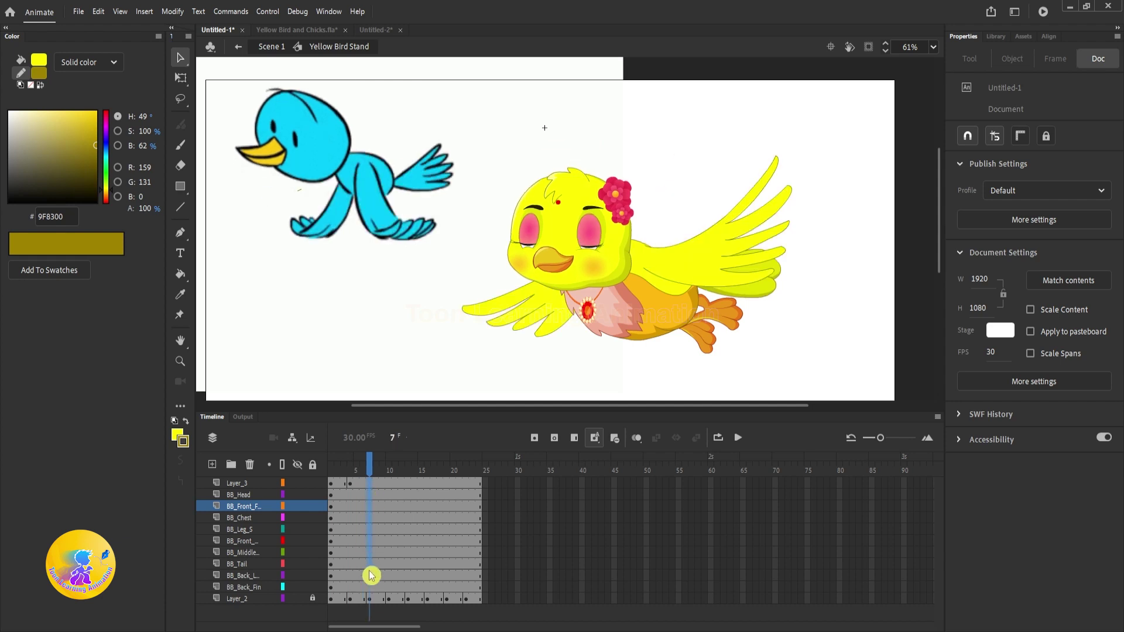
left_click(367, 484)
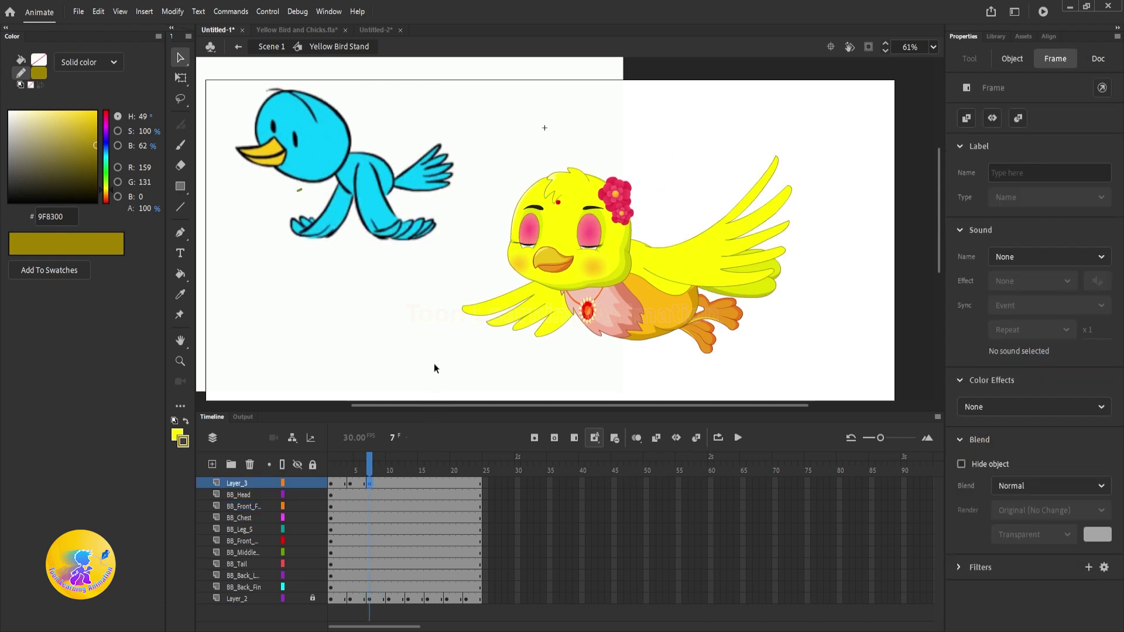
left_click(434, 363)
scroll(458, 241, "up", 5)
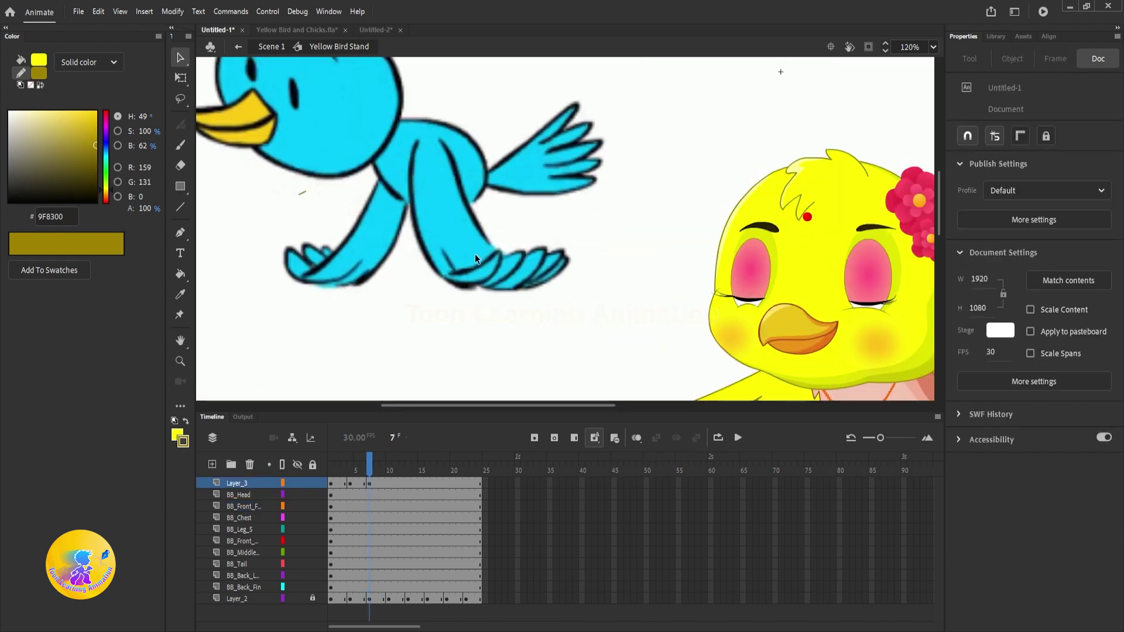
scroll(475, 258, "down", 4)
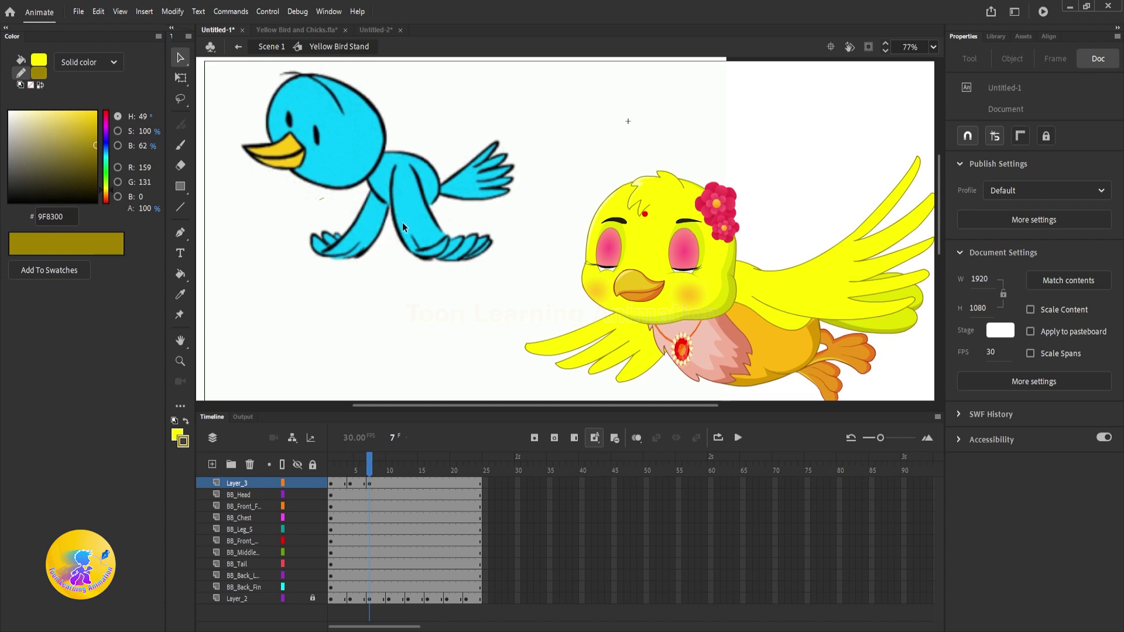
Trace the outline of the blue bird's lowered front wing at frame 7 with the Pen tool.
scroll(384, 182, "up", 4)
key("p")
left_click(447, 137)
left_click_drag(478, 206, 493, 248)
left_click_drag(554, 321, 575, 323)
left_click_drag(581, 319, 576, 331)
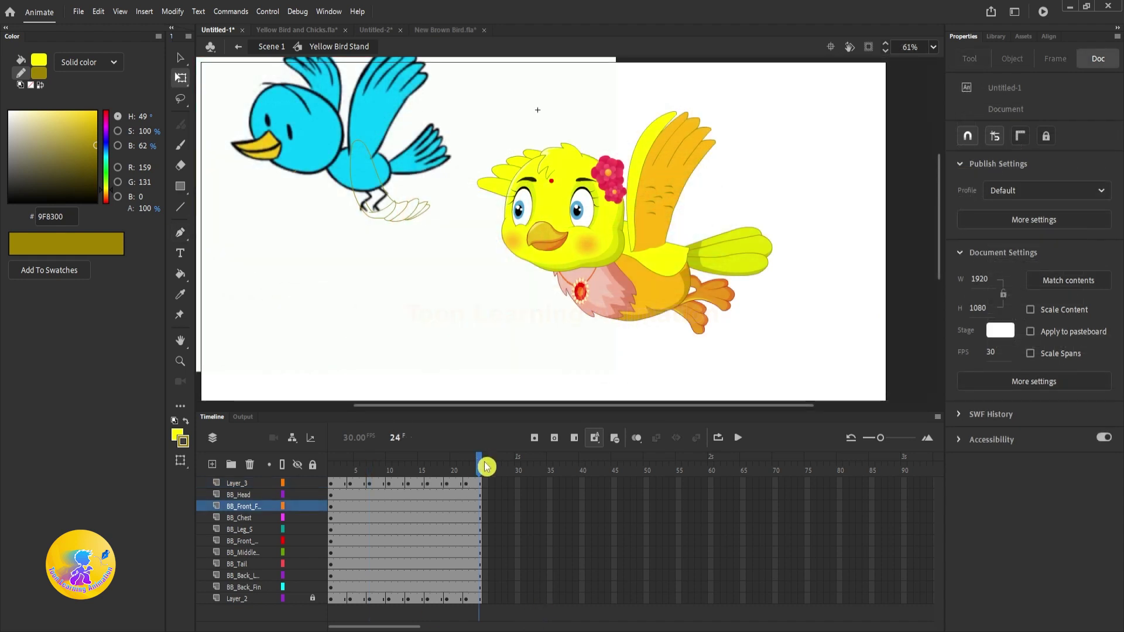
Scrub and play the yellow bird's 24-frame wing flap against the blue bird sketch.
left_click_drag(485, 467, 435, 470)
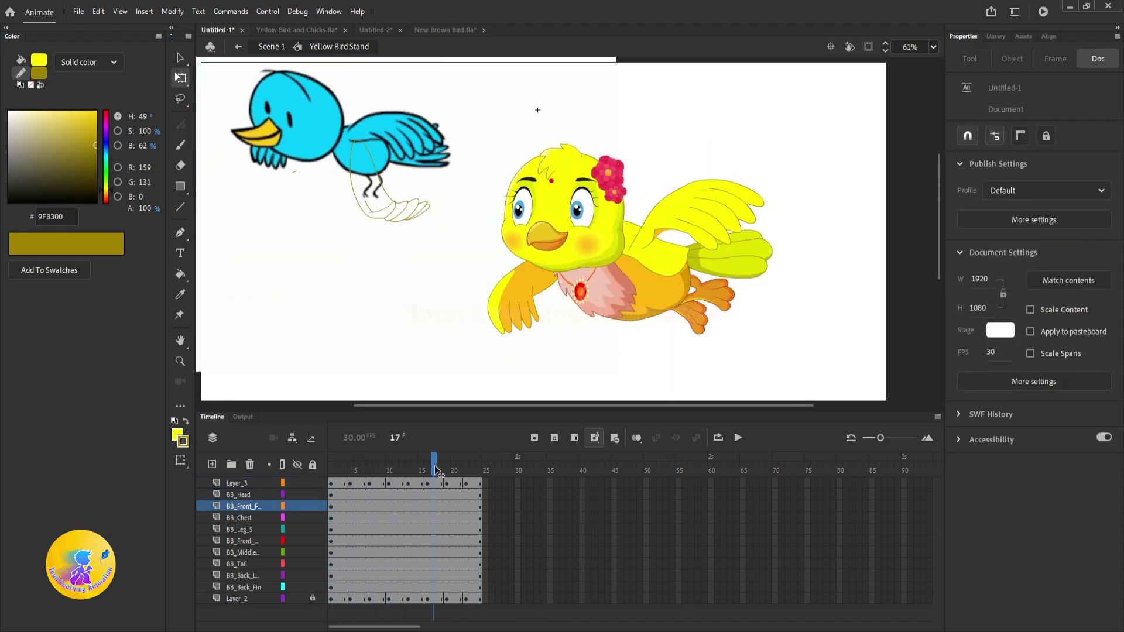
key("Return")
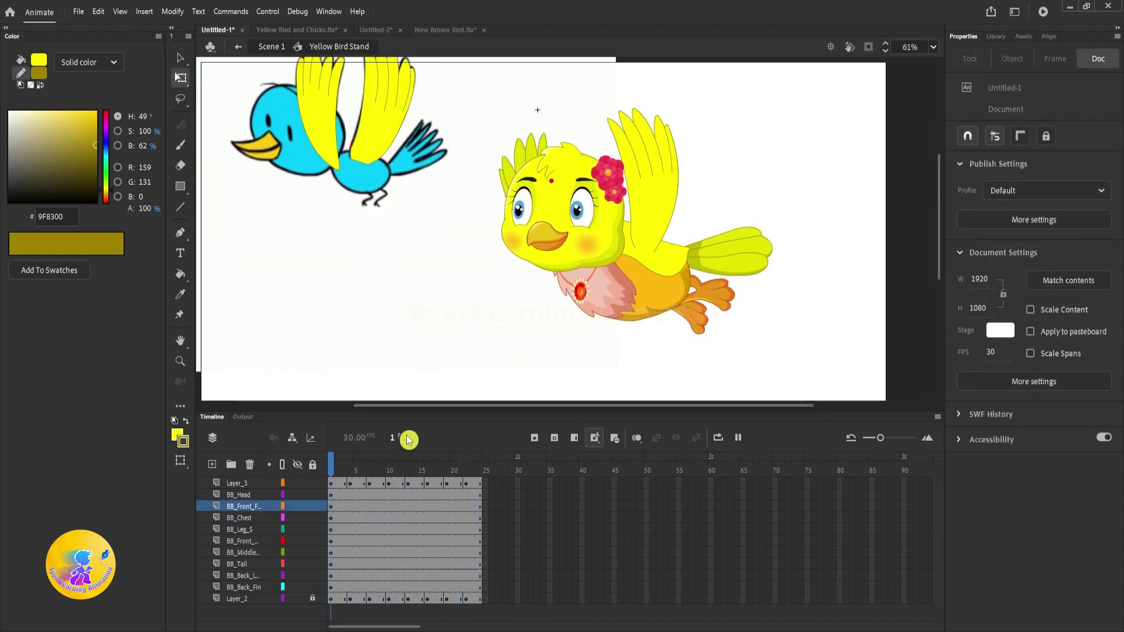
left_click(427, 474)
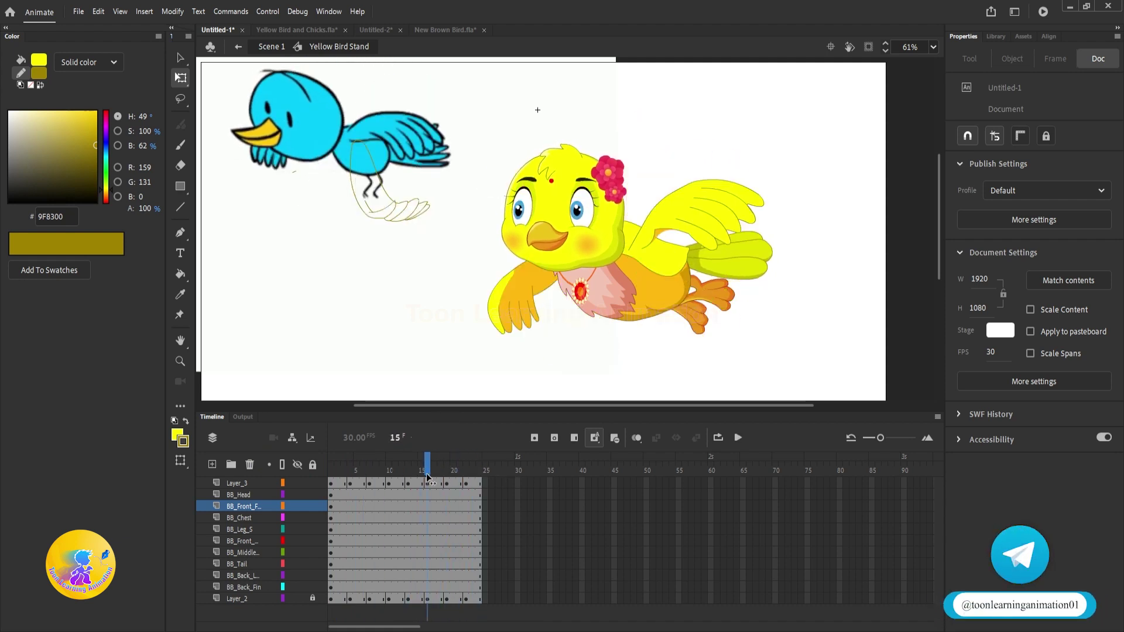
Compare the front wing poses at frames 23 and 24 inside the BB Front Fin symbol and return to Yellow Bird Stand.
left_click_drag(426, 474, 479, 469)
double_click(609, 263)
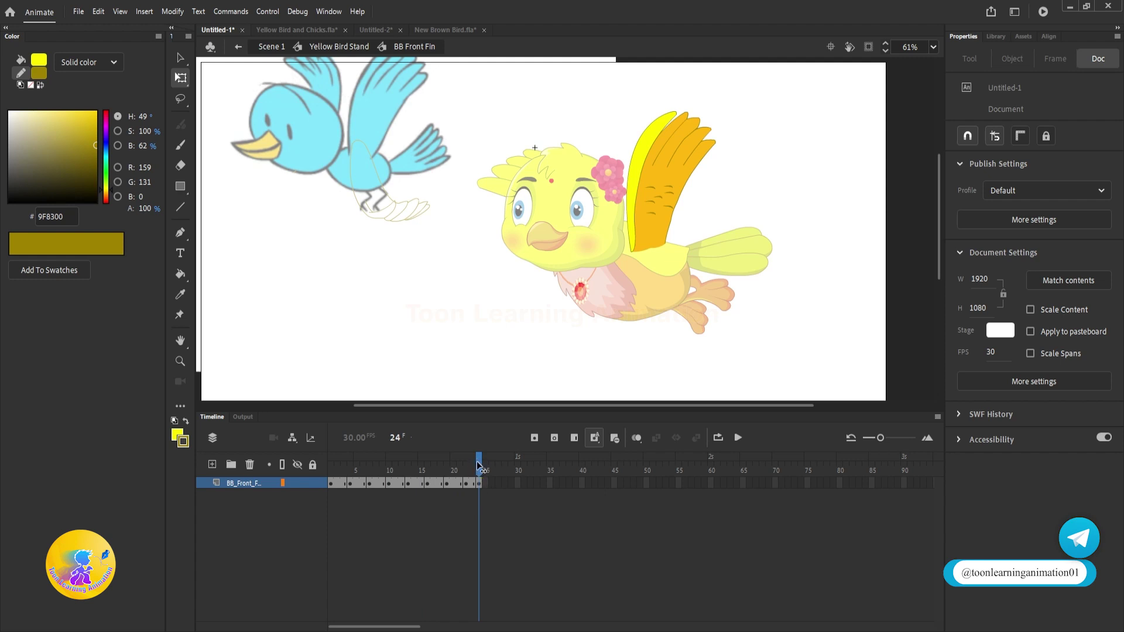
left_click(479, 483)
left_click(471, 483)
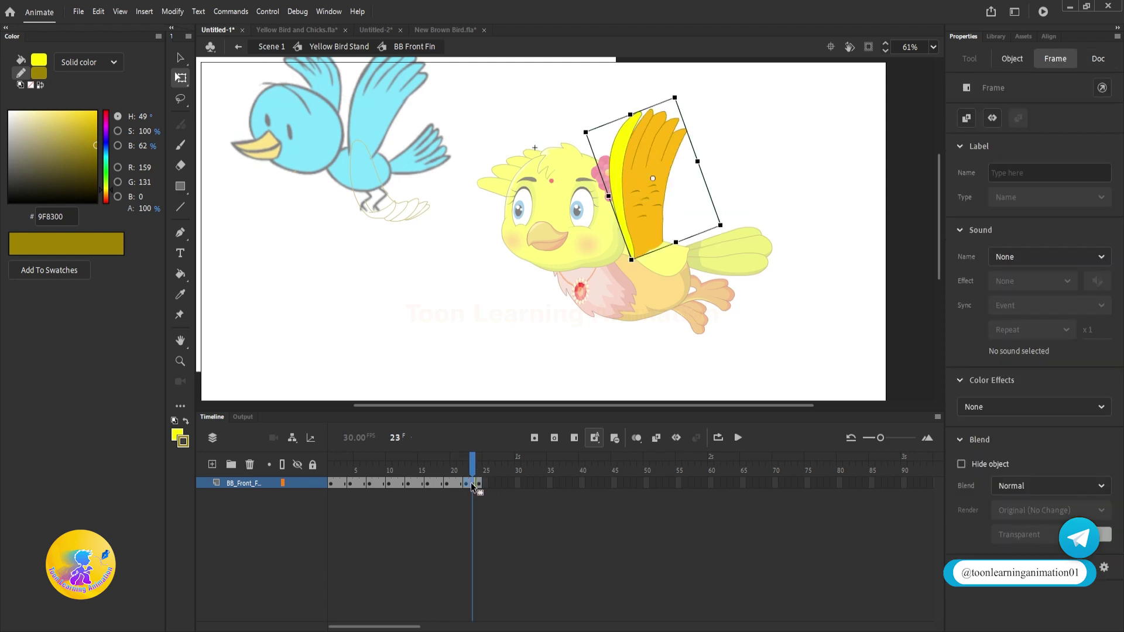
double_click(413, 283)
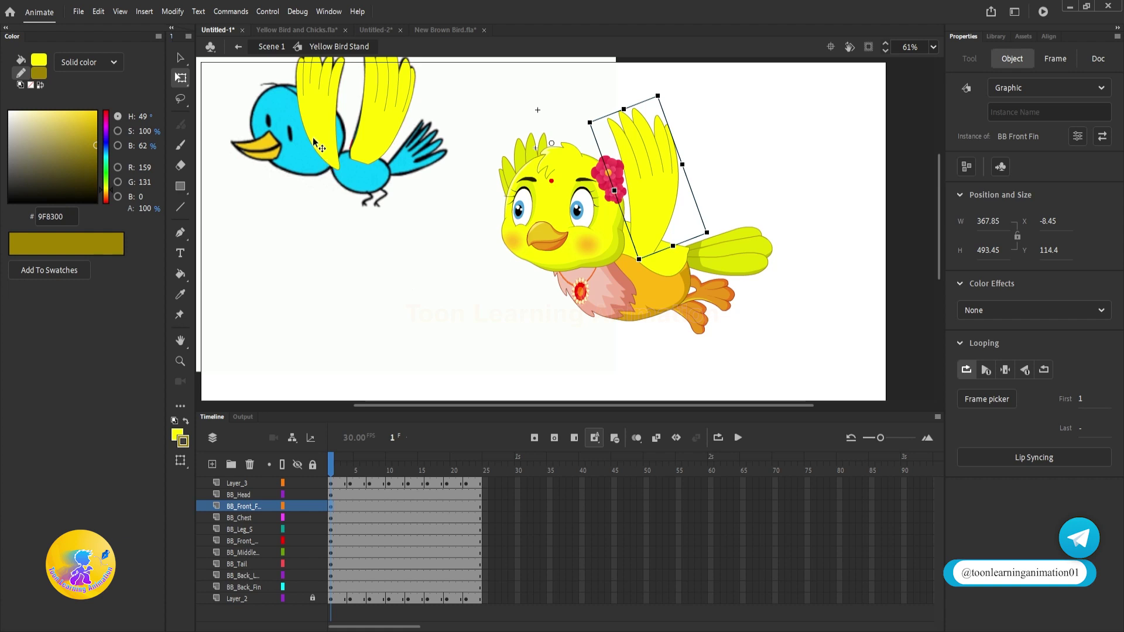
Delete the tracing layer Layer_3 and the blue bird sketch layer Layer_2.
left_click(247, 486)
left_click(249, 464)
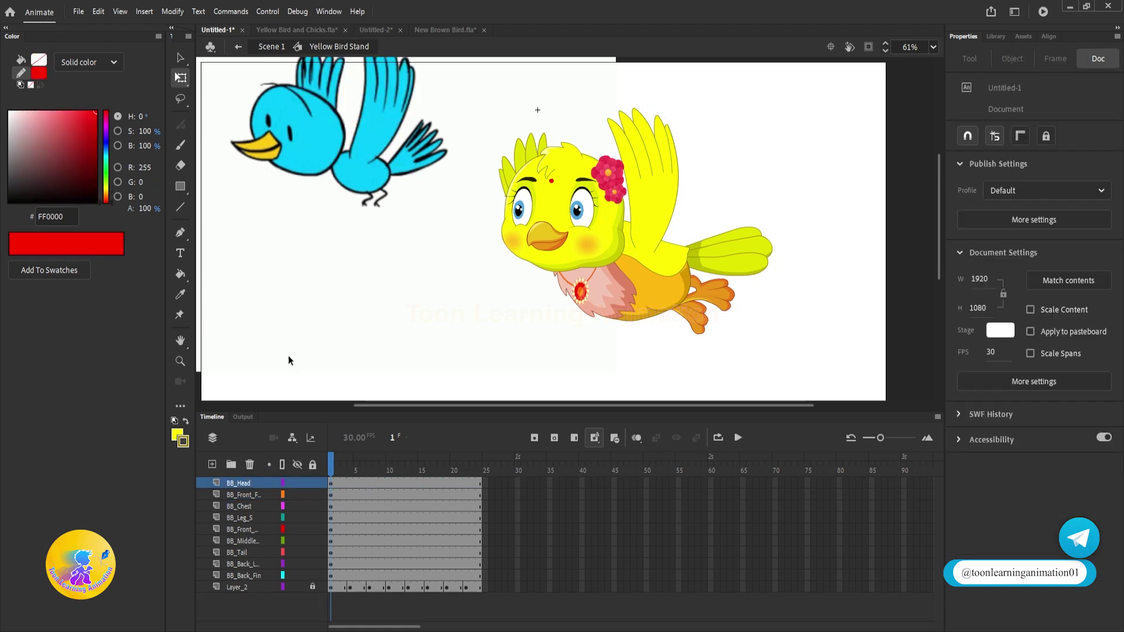
left_click(271, 589)
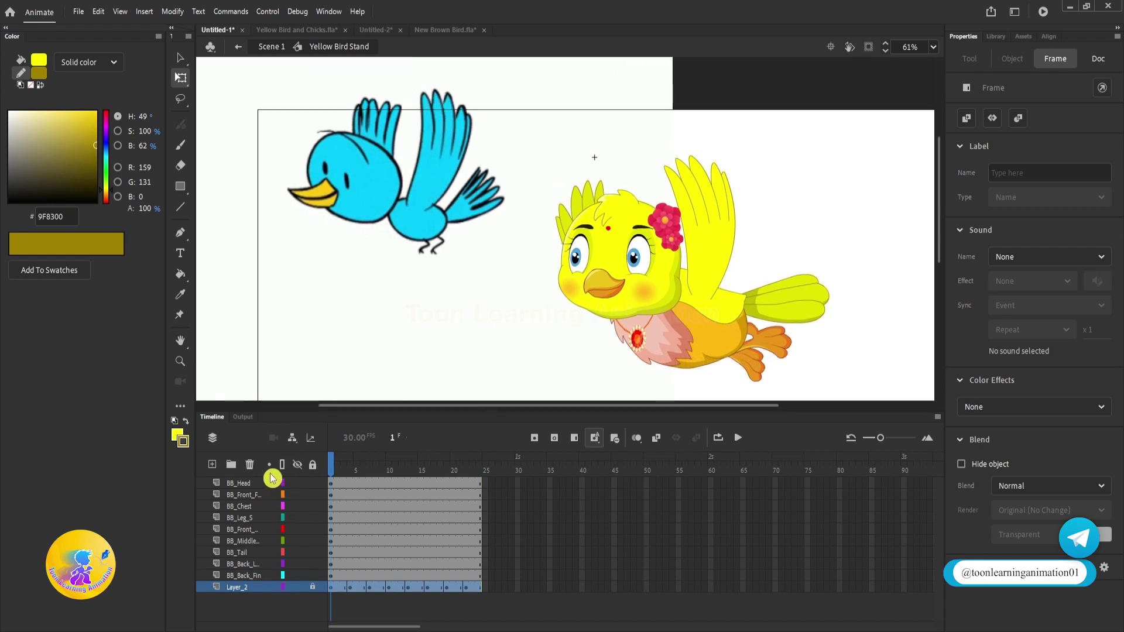
left_click(249, 465)
Check the front wing at frames 1 and 24 inside the BB Front Fin symbol and return to Yellow Bird Stand.
left_click_drag(684, 240, 637, 182)
left_click_drag(401, 97, 900, 389)
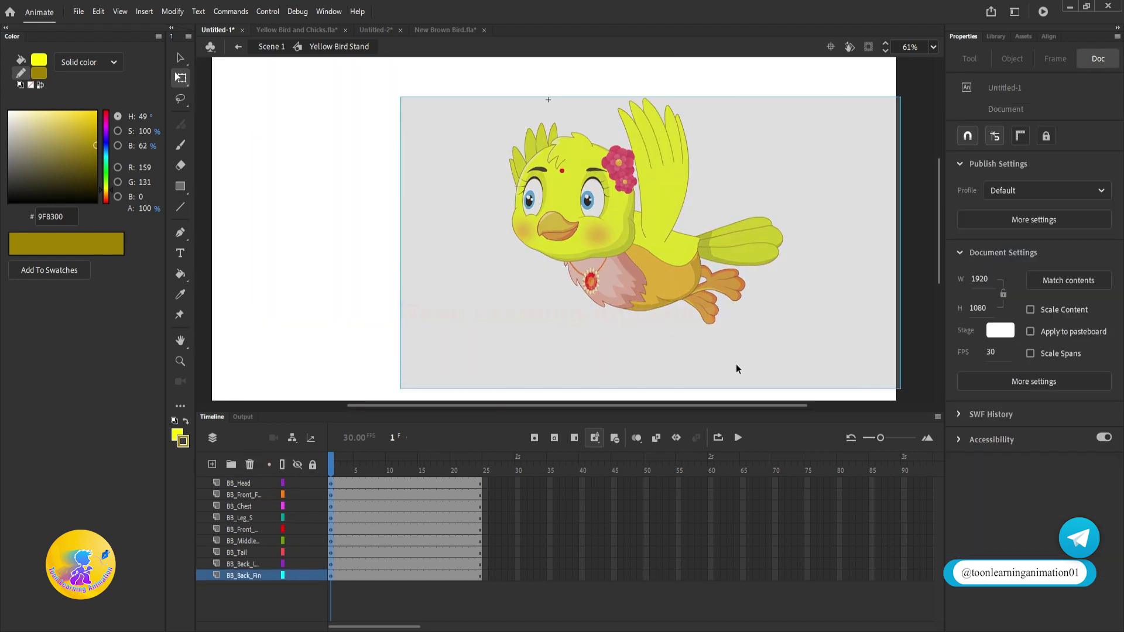
left_click(736, 151)
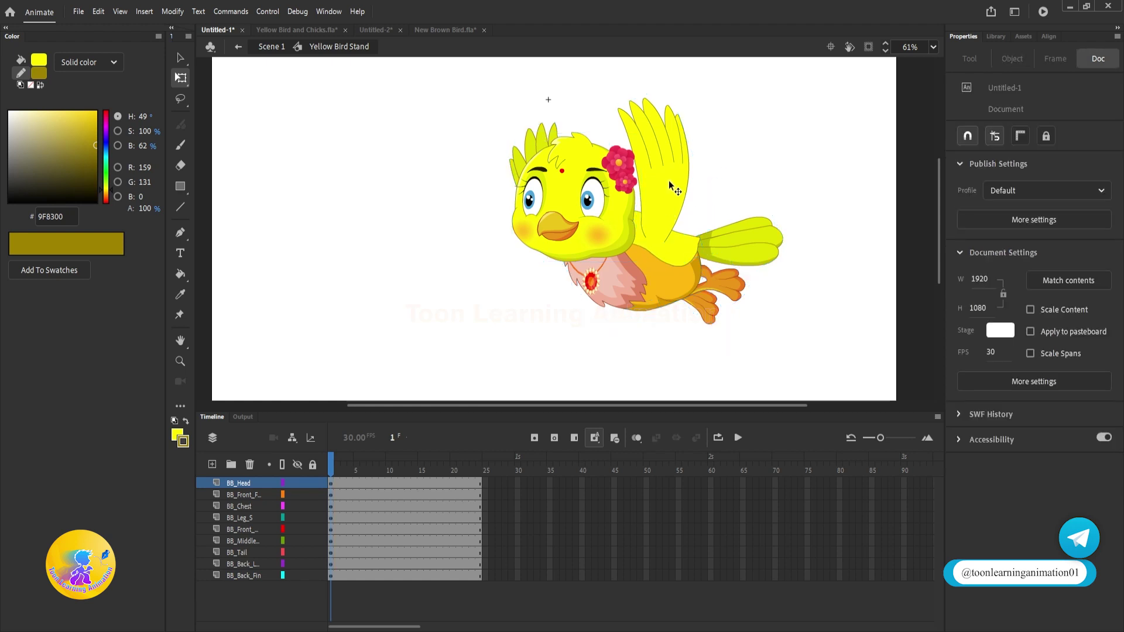
double_click(668, 170)
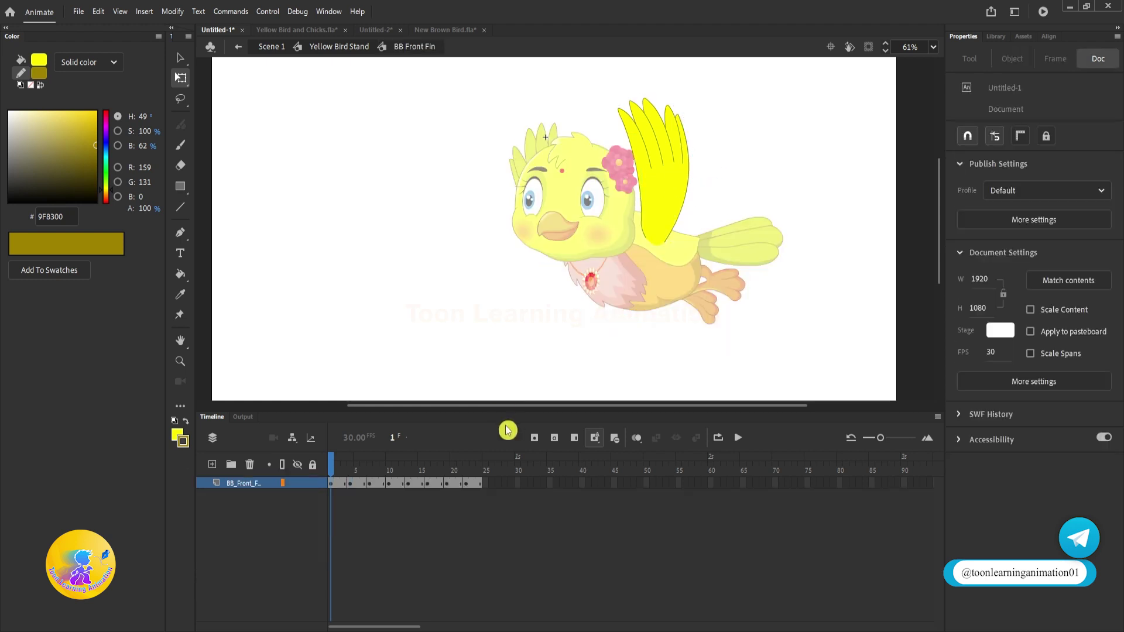
left_click(480, 469)
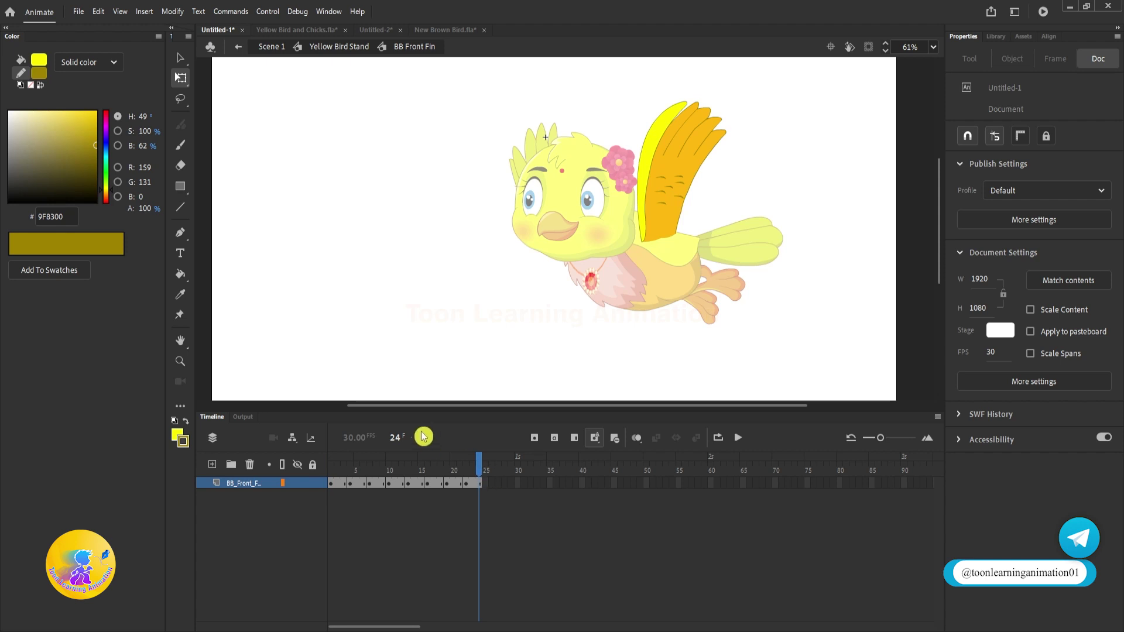
double_click(441, 197)
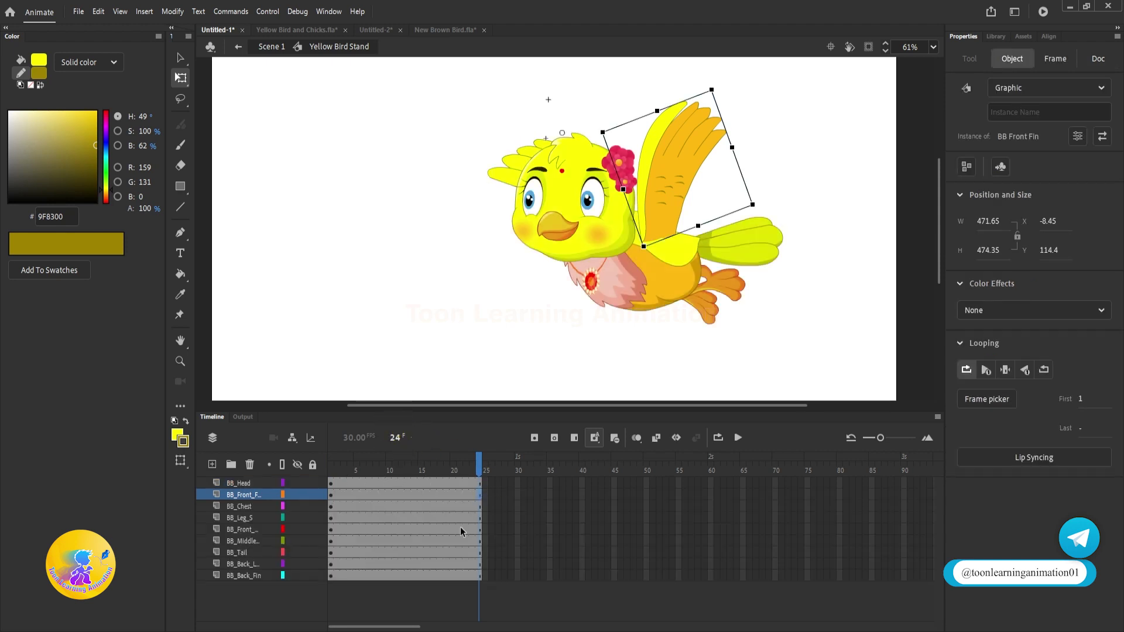
Add keyframes on all of the yellow bird's layers at frames 24 and 12.
left_click(480, 473)
key("F6")
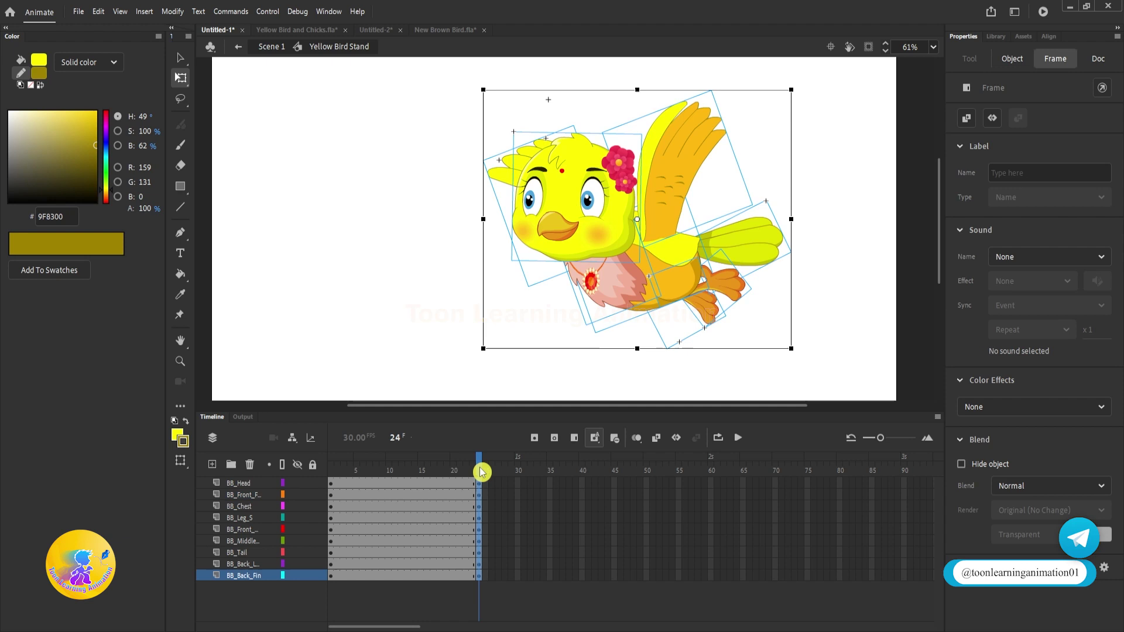
left_click(406, 475)
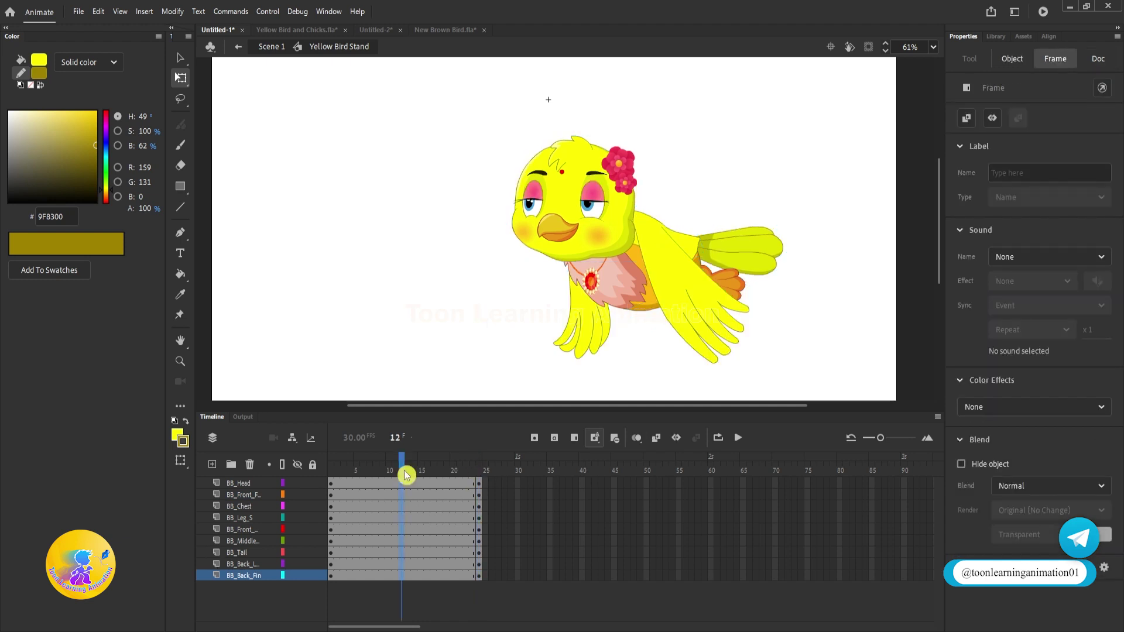
key("F6")
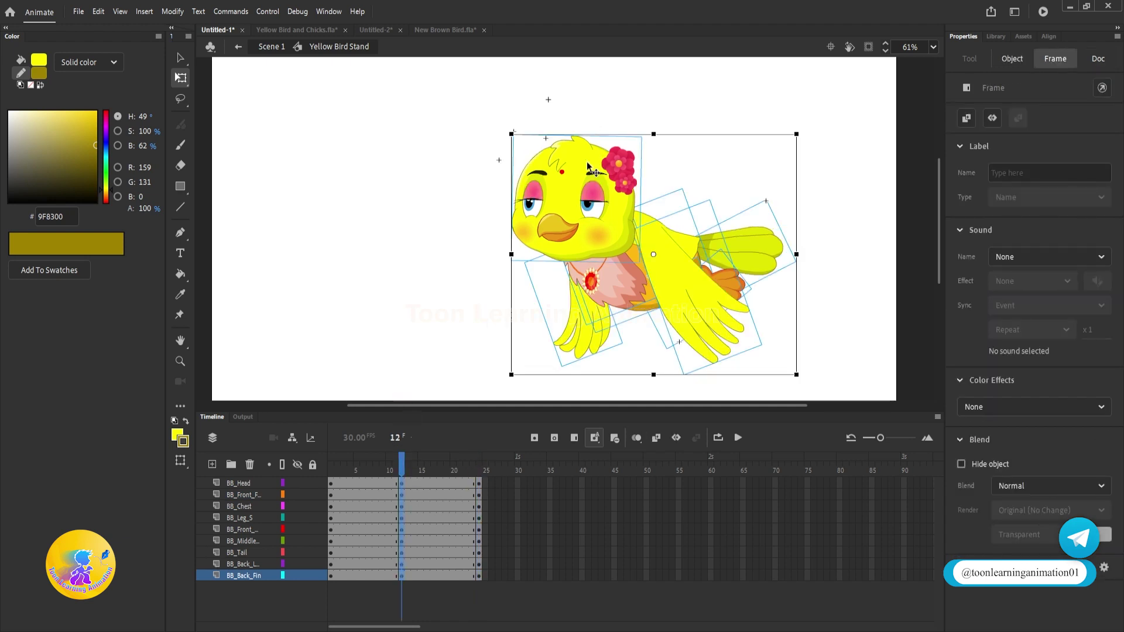
Select the whole bird at frame 12 and move it straight up to Y -92.45.
mouse_move(467, 144)
left_mouse_down()
mouse_move(843, 353)
mouse_move(481, 203)
mouse_move(486, 190)
mouse_move(840, 395)
mouse_move(868, 391)
left_mouse_up()
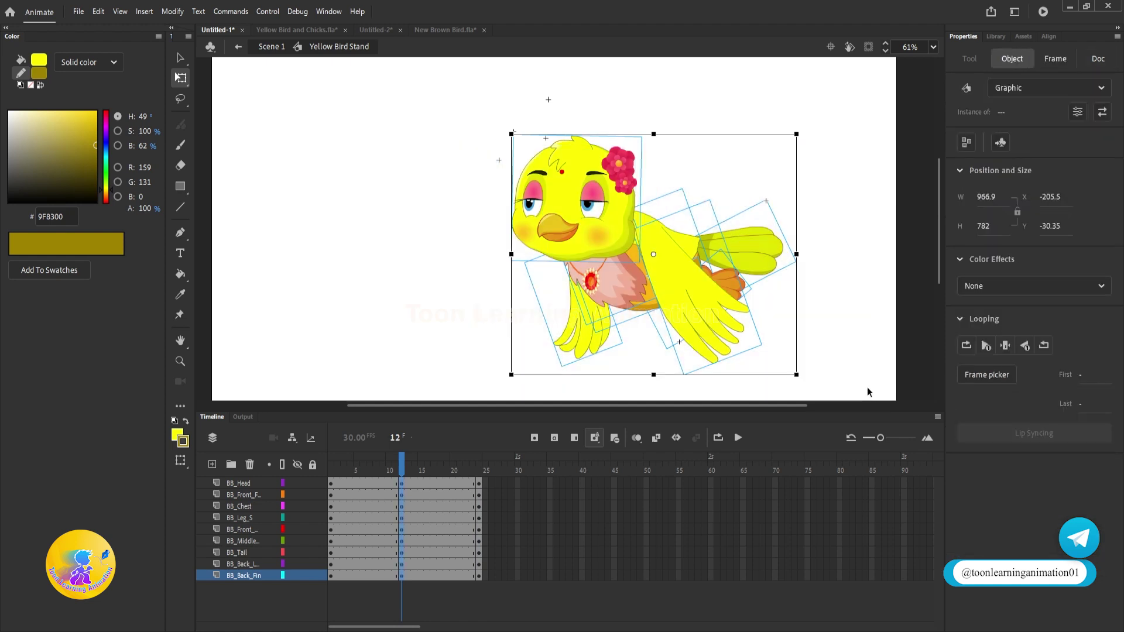
key("shift+Up")
key("shift+Up")
key("shift+Up")
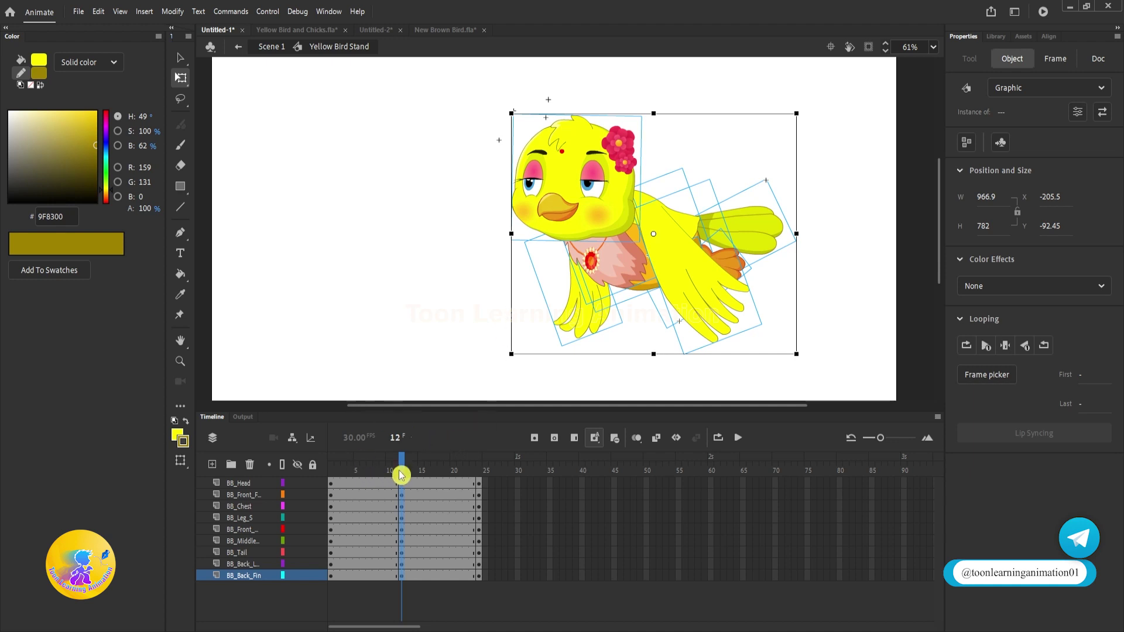
Create classic tweens on all layers between the keyframes at 1, 12 and 24 and play the animation.
left_click_drag(399, 471, 215, 452)
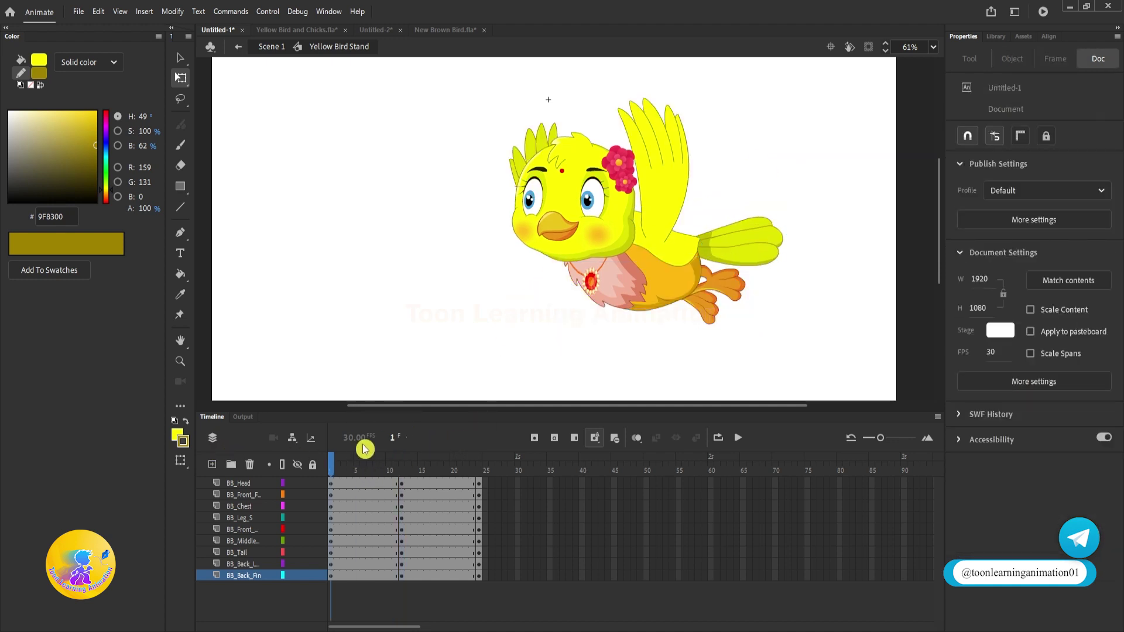
left_click_drag(375, 496, 455, 597)
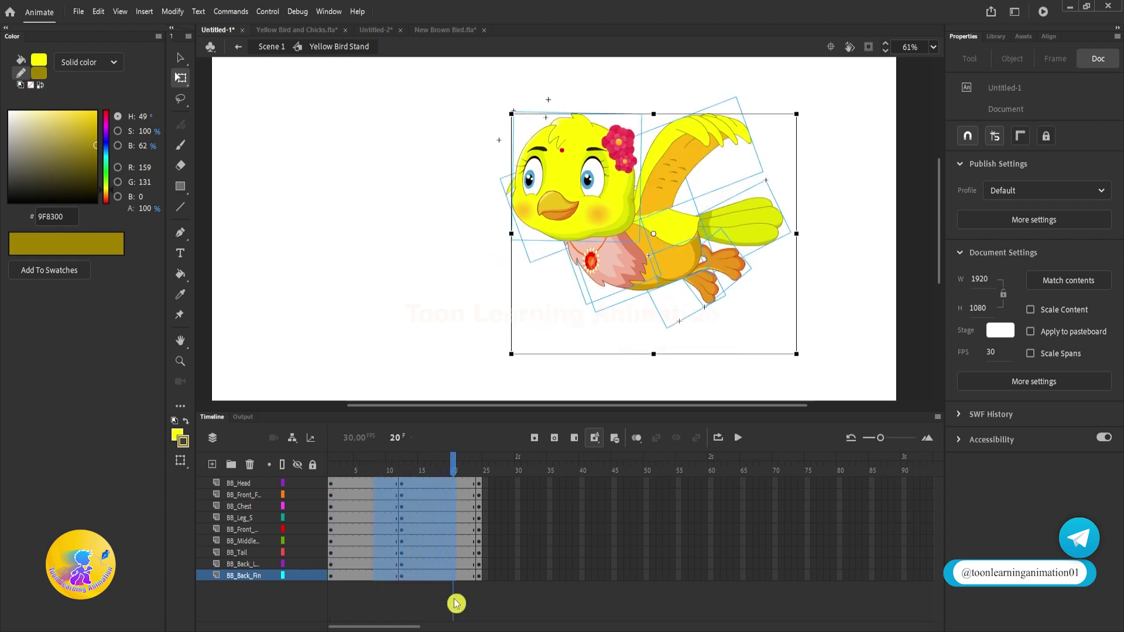
right_click(455, 597)
left_click(449, 214)
key("Return")
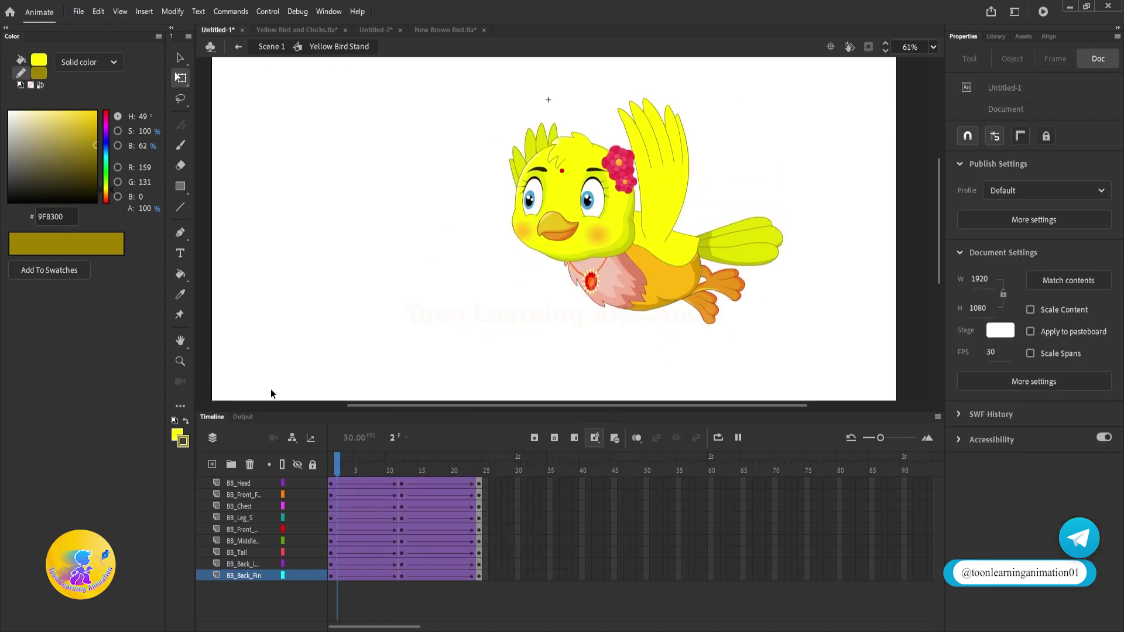
Raise the whole bird further at frame 12 and play the animation from frame 1.
left_click(402, 465)
left_click_drag(464, 116, 860, 363)
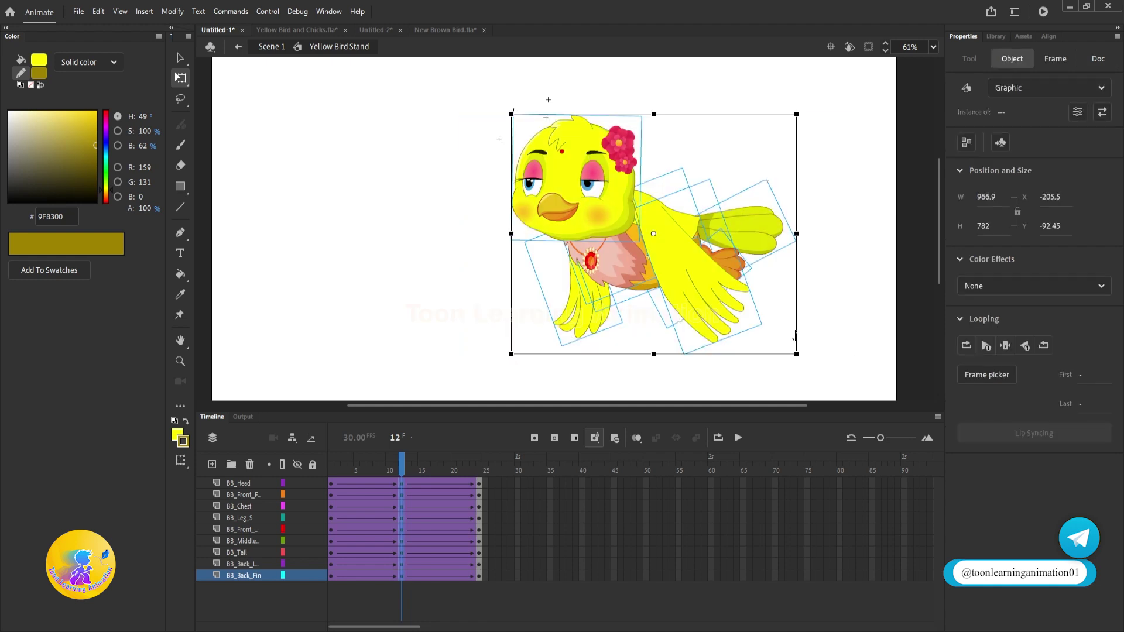
left_click_drag(638, 271, 638, 224)
left_click_drag(406, 464, 321, 436)
key("Return")
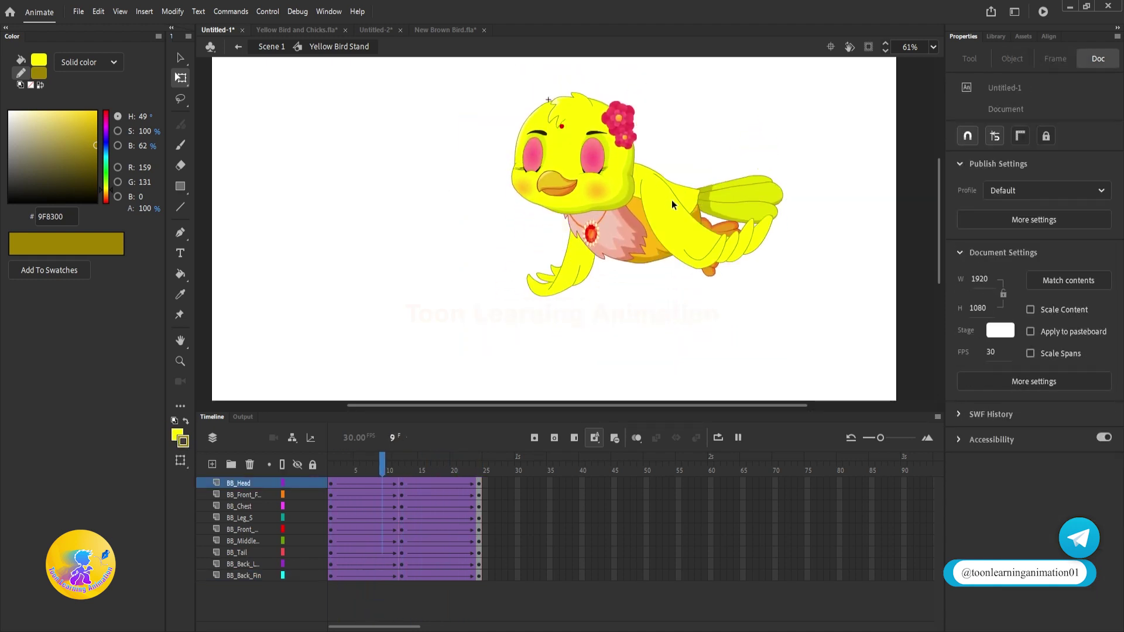
Review the wing flap inside the BB Front Fin symbol and replay the body animation in Yellow Bird Stand.
key("ctrl+a")
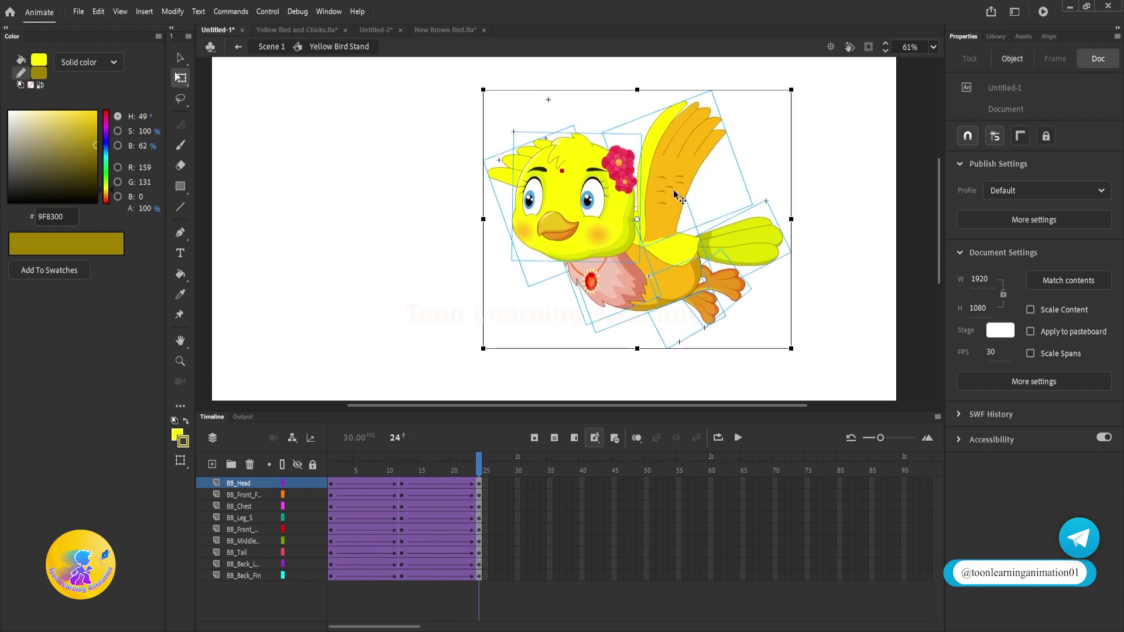
double_click(674, 189)
left_click_drag(403, 463, 328, 470)
key("Return")
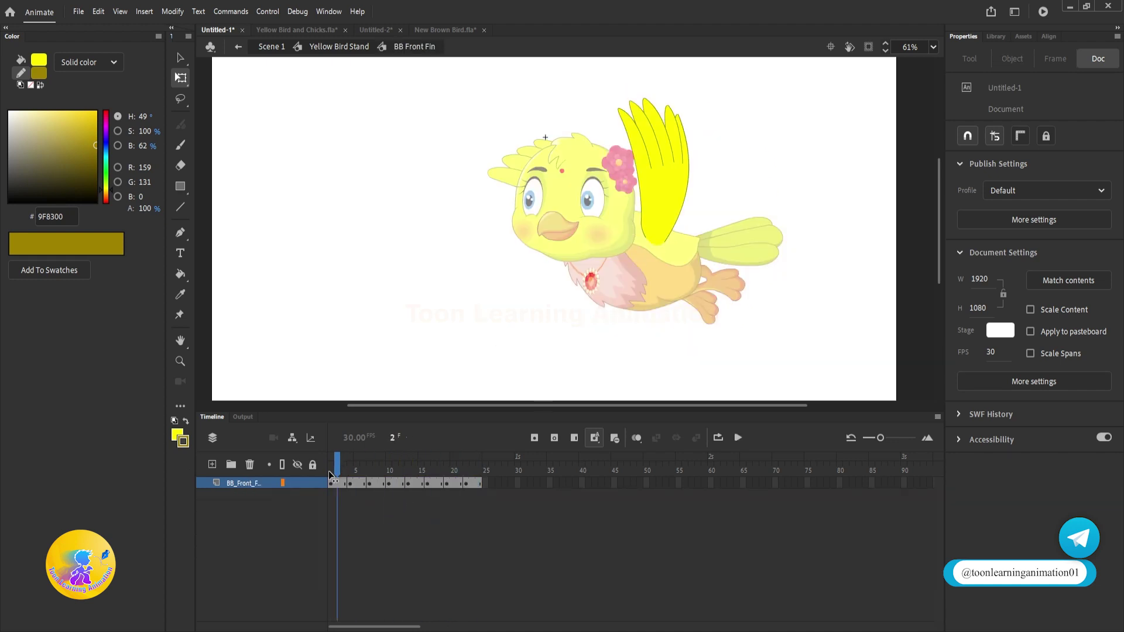
left_click_drag(479, 468, 308, 464)
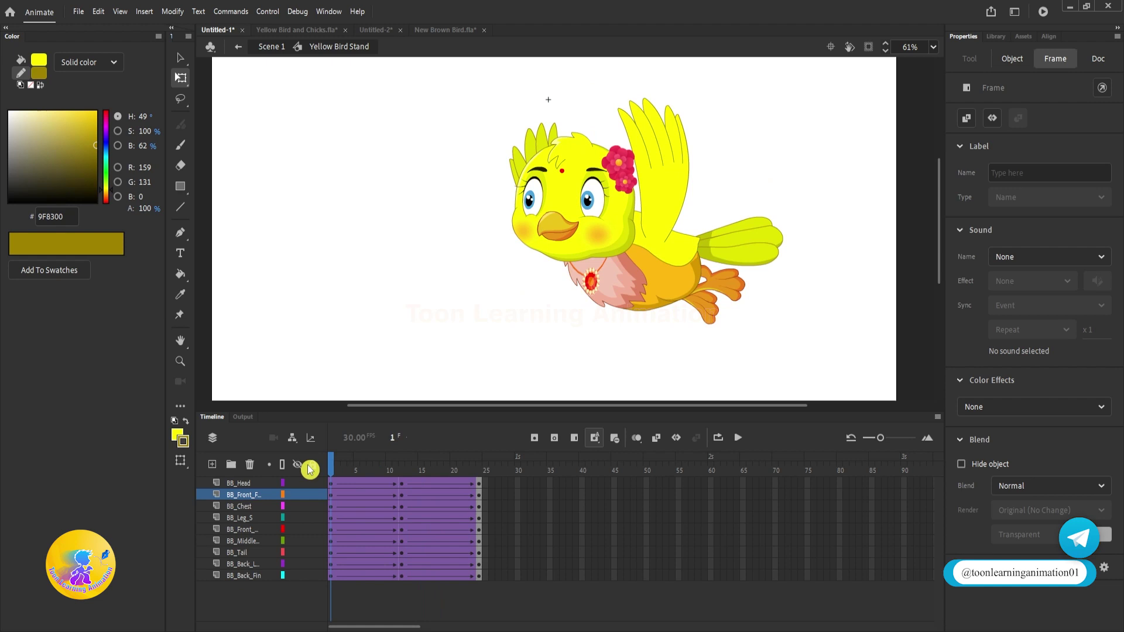
left_click(375, 434)
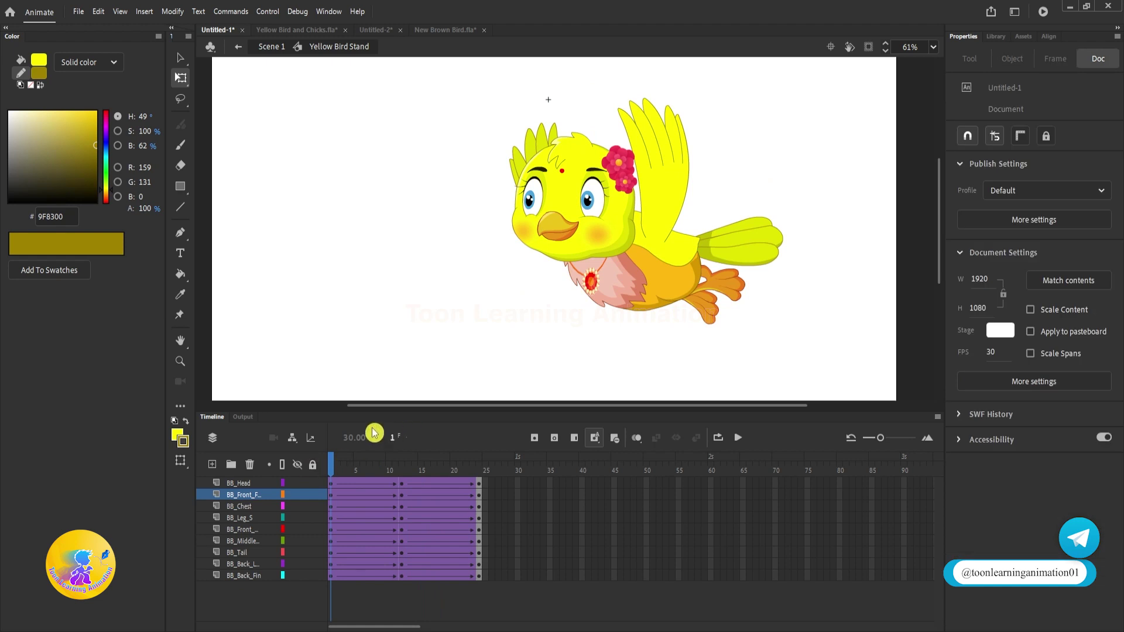
left_click(452, 440)
key("Return")
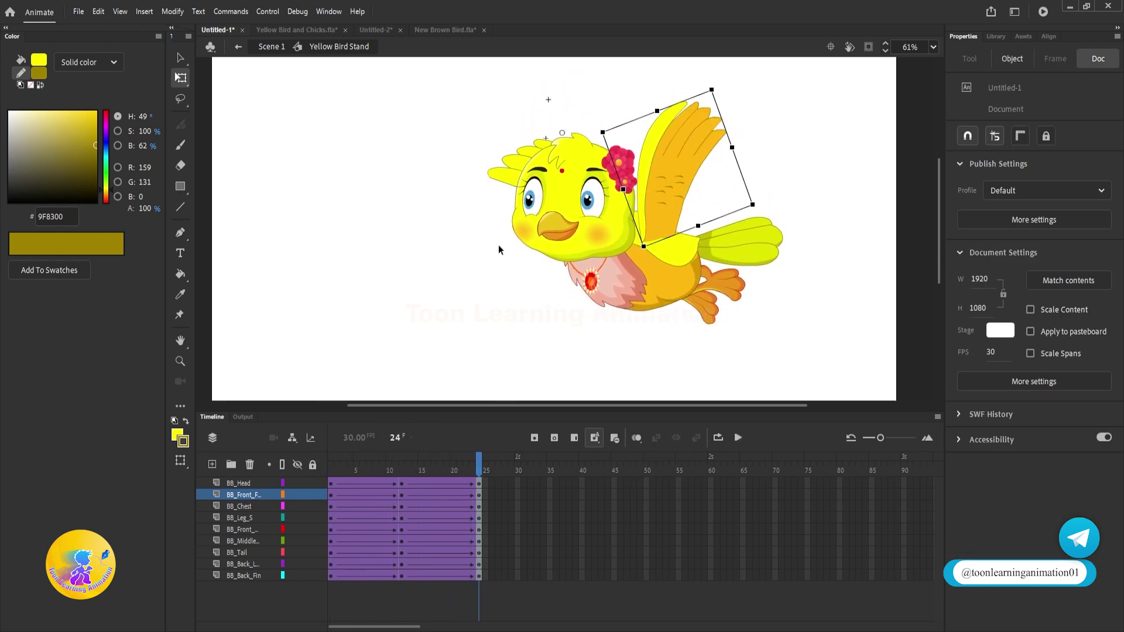
Speed up the wing flap inside the BB Front Fin symbol by removing one frame from every pose, and return to Yellow Bird Stand.
key("v")
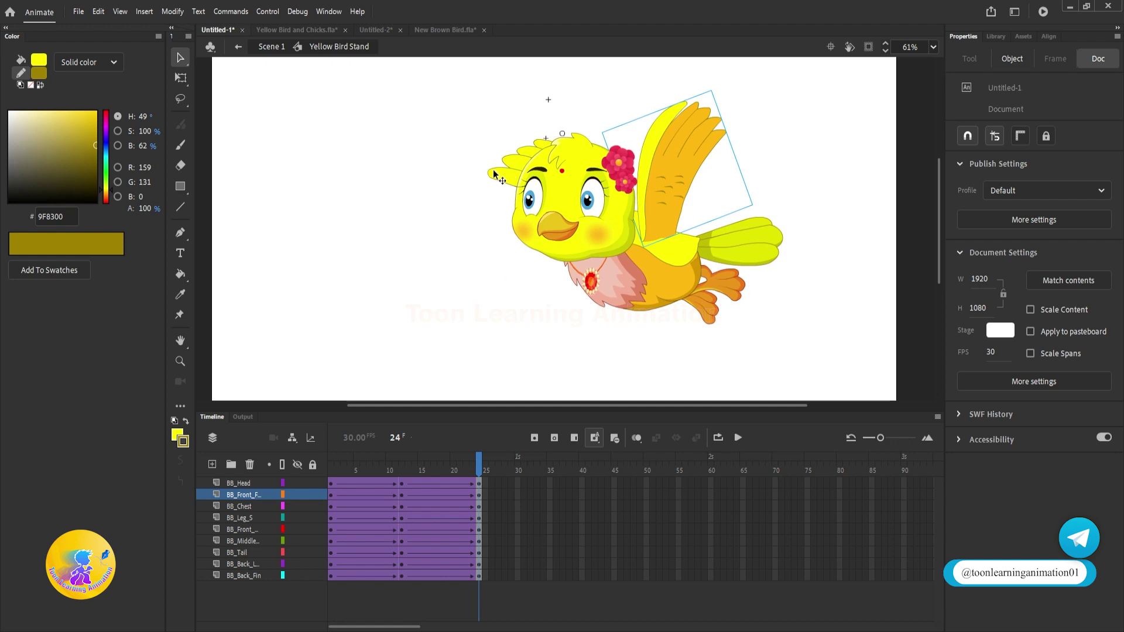
double_click(703, 148)
left_click(339, 467)
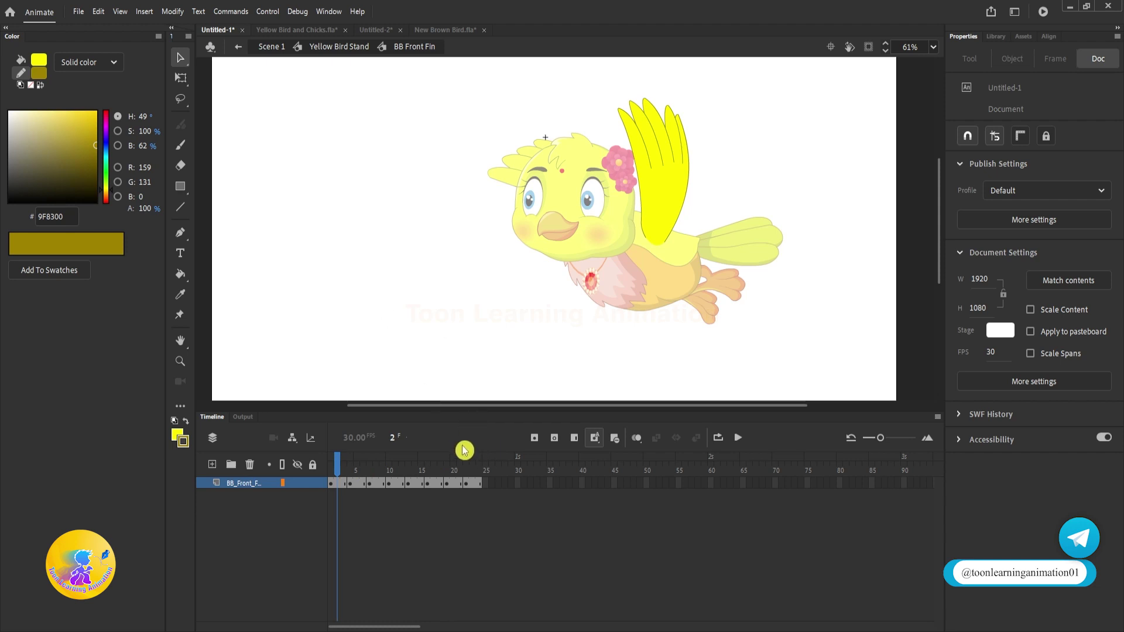
key("shift+F5")
left_click(352, 460)
key("shift+F5")
left_click(365, 462)
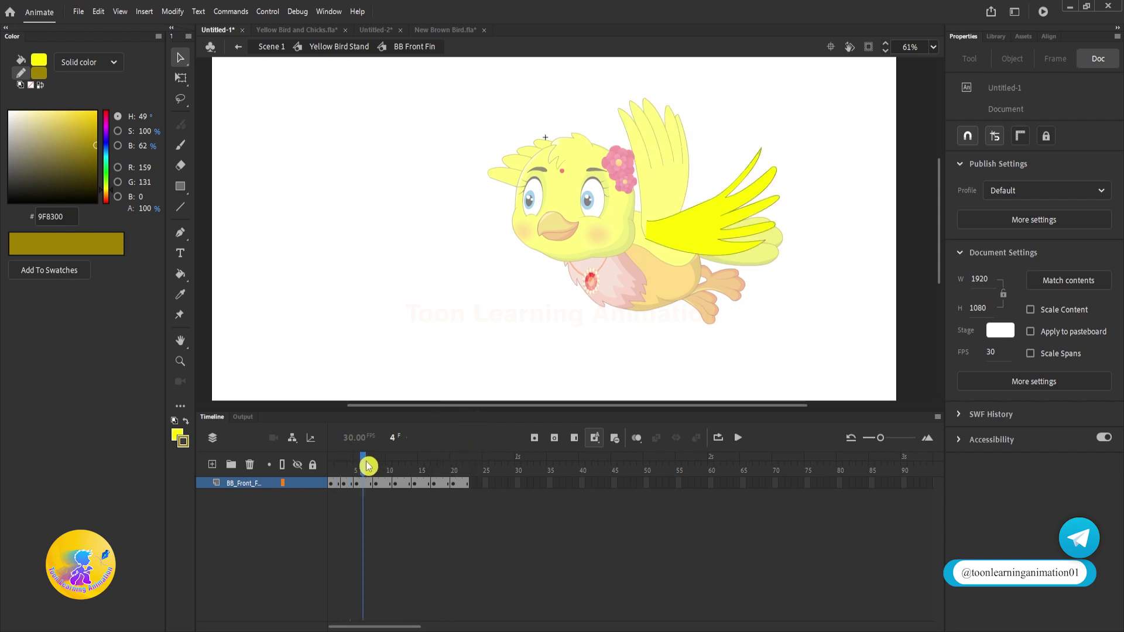
key("shift+F5")
left_click(378, 460)
key("shift+F5")
left_click(396, 461)
key("shift+F5")
left_click(408, 463)
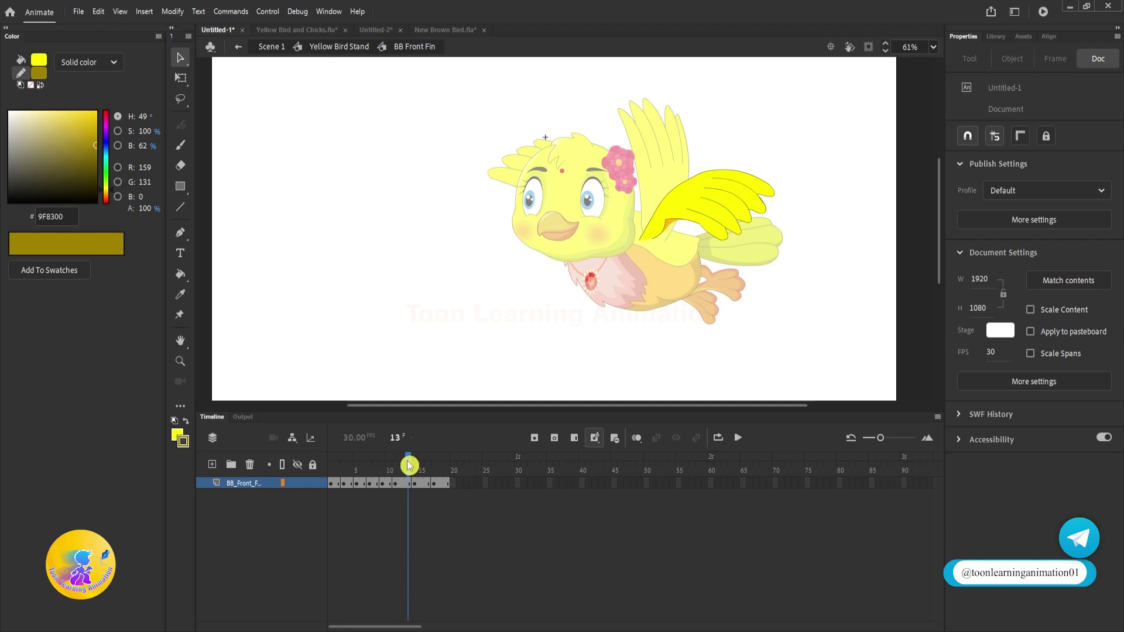
key("shift+F5")
left_click(420, 464)
key("shift+F5")
left_click(429, 461)
key("shift+F5")
double_click(395, 305)
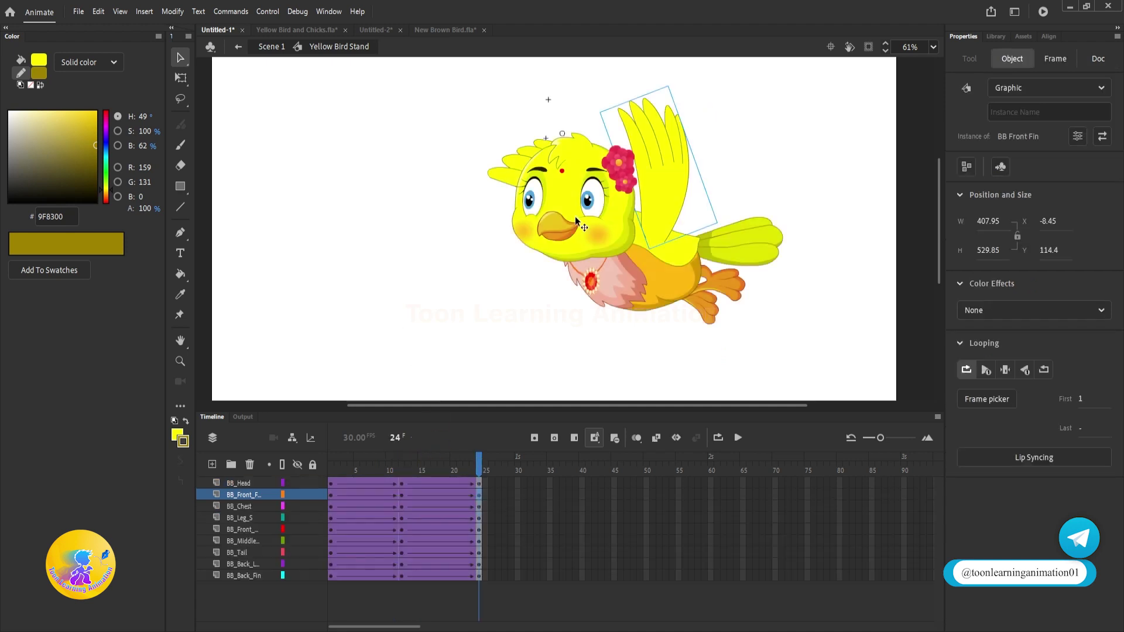
Remove one frame from every wing pose inside the BB Back Fin symbol, check the BB Front Fin symbol and return to Yellow Bird Stand.
double_click(497, 166)
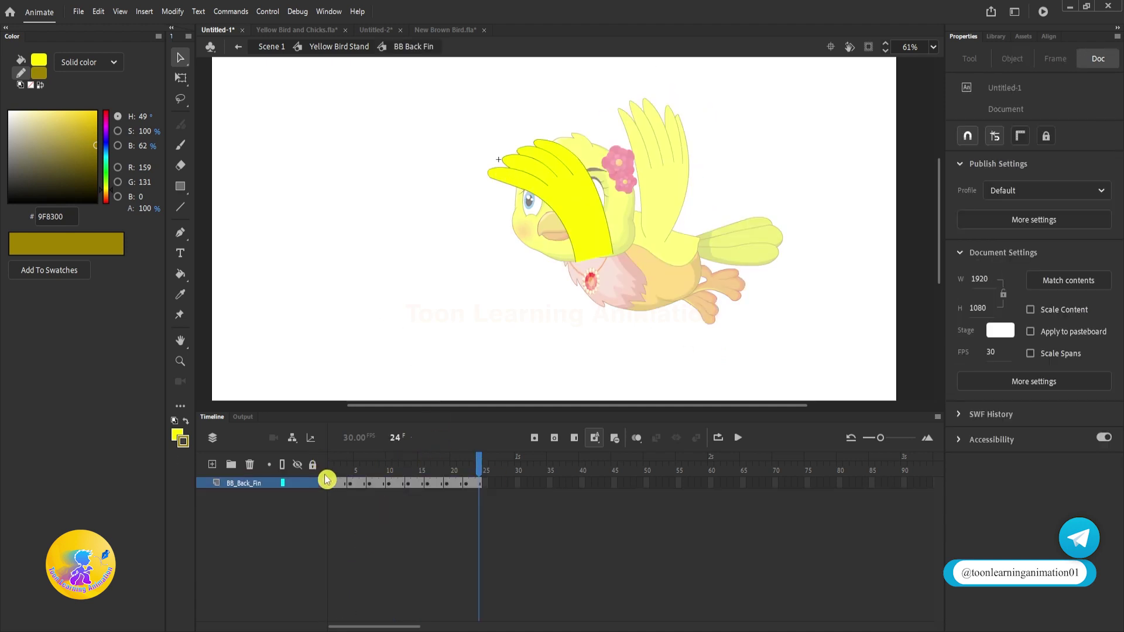
left_click(341, 472)
left_click_drag(341, 472, 427, 472)
double_click(376, 242)
left_click(377, 241)
double_click(660, 155)
double_click(483, 251)
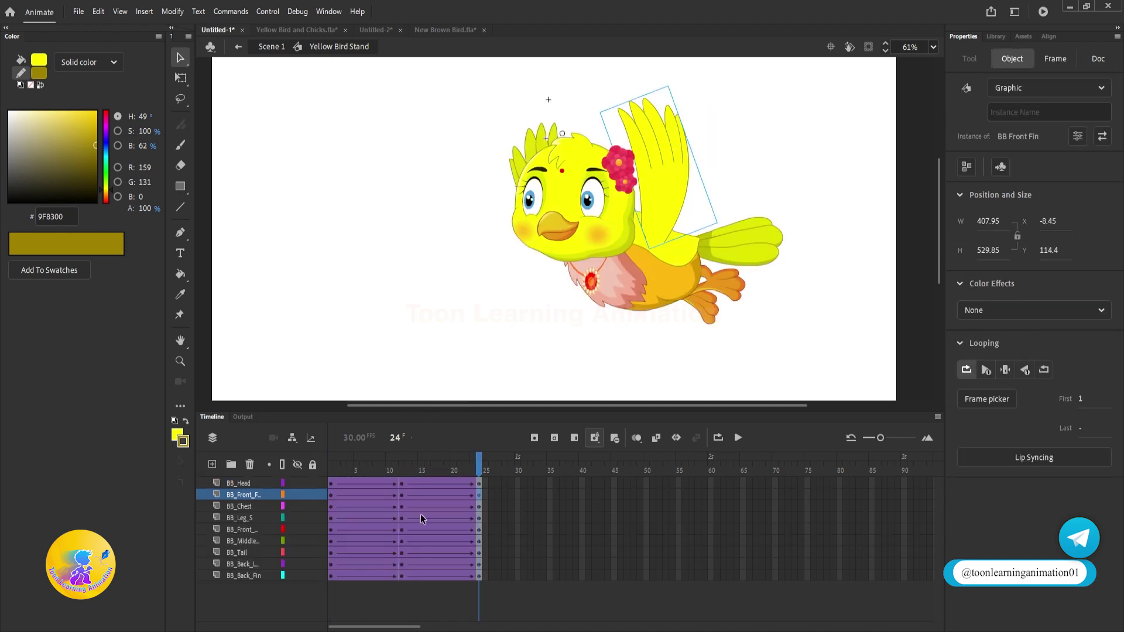
Shorten the first tween on all layers so the raised body keyframe falls at frame 8.
left_click_drag(409, 430, 410, 457)
left_click(358, 469)
key("shift+F5")
key("shift+F5")
key("shift+F5")
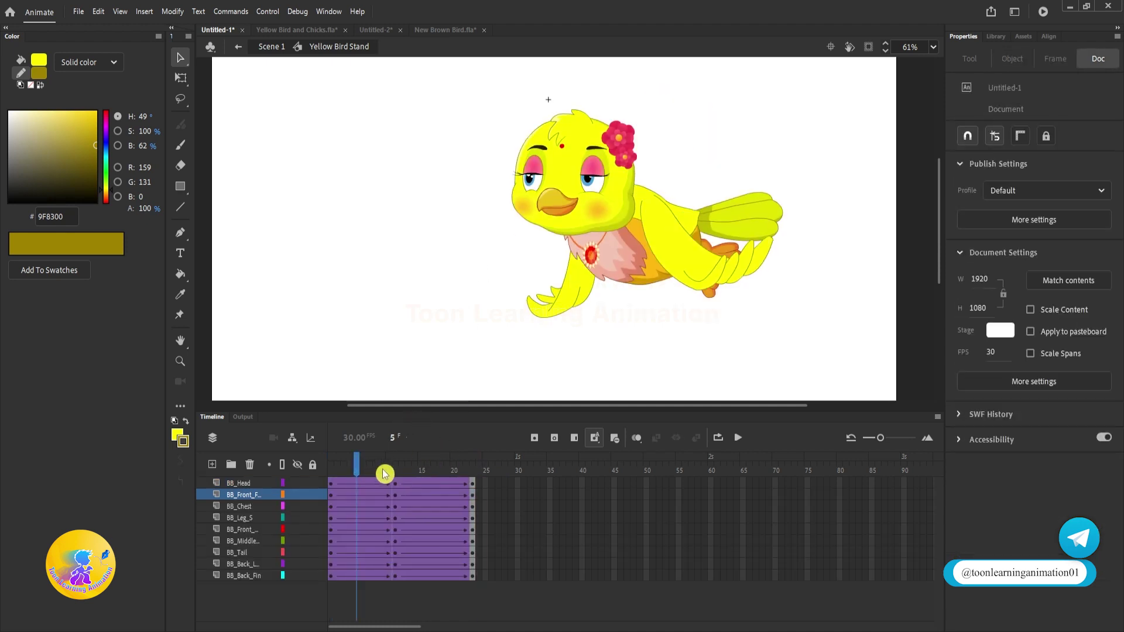
left_click(384, 478)
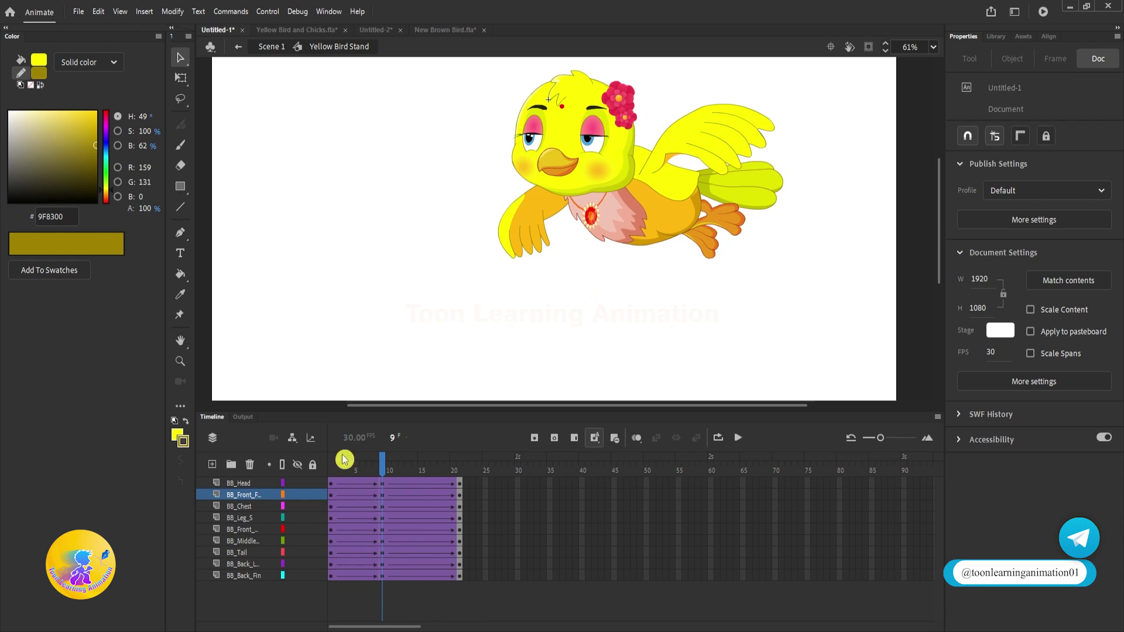
left_click(364, 467)
key("shift+F5")
key("shift+F5")
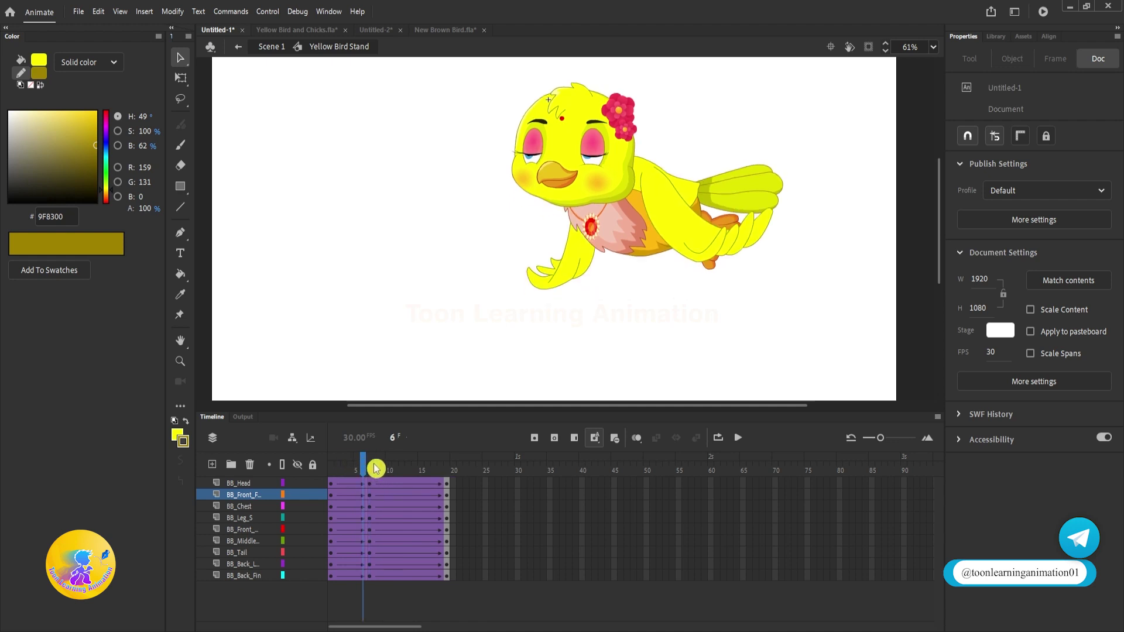
left_click(373, 466)
left_click(359, 464)
key("F5")
Shorten the second tween on all layers so the last keyframe falls at frame 16, and play the animation.
left_click(397, 468)
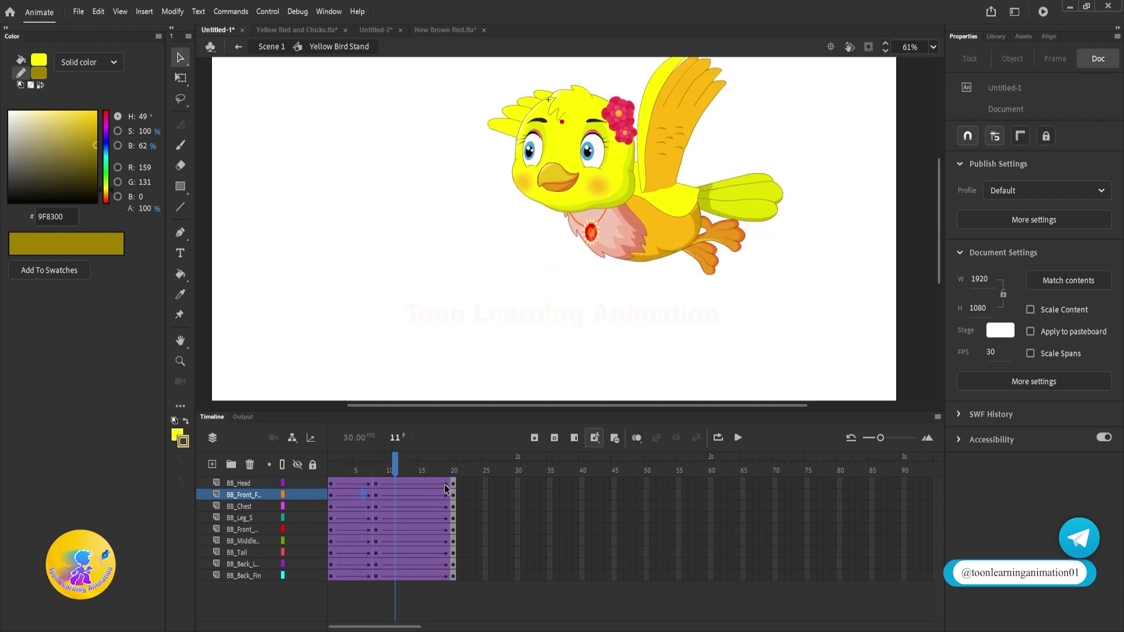
key("shift+F5")
key("shift+F5")
key("shift+F5")
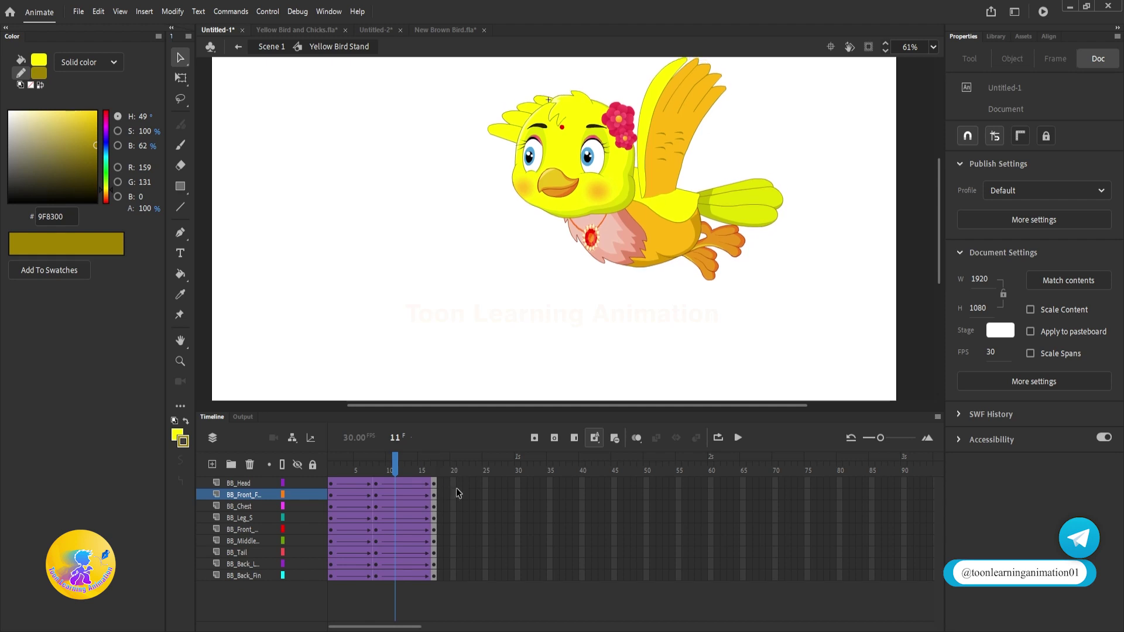
key("shift+F5")
key("shift+F5")
key("F5")
left_click_drag(425, 473, 191, 426)
key("Return")
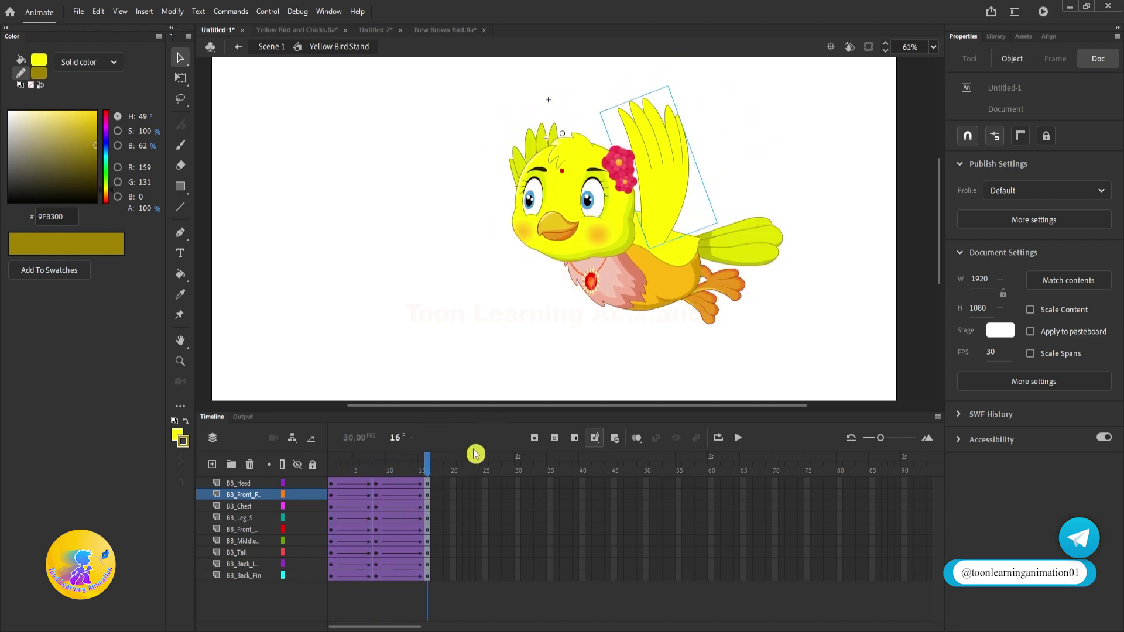
key("Return")
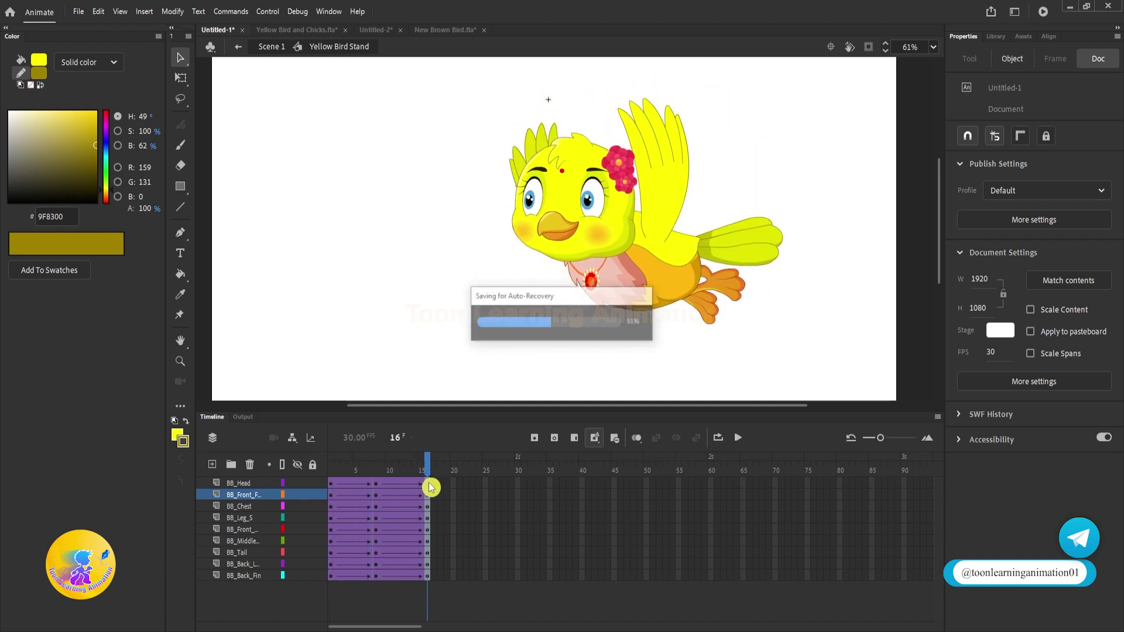
Apply Synchronize Symbols to frames 1 to 16 on all layers and play the animation.
left_click_drag(428, 485, 337, 577)
left_click(442, 607)
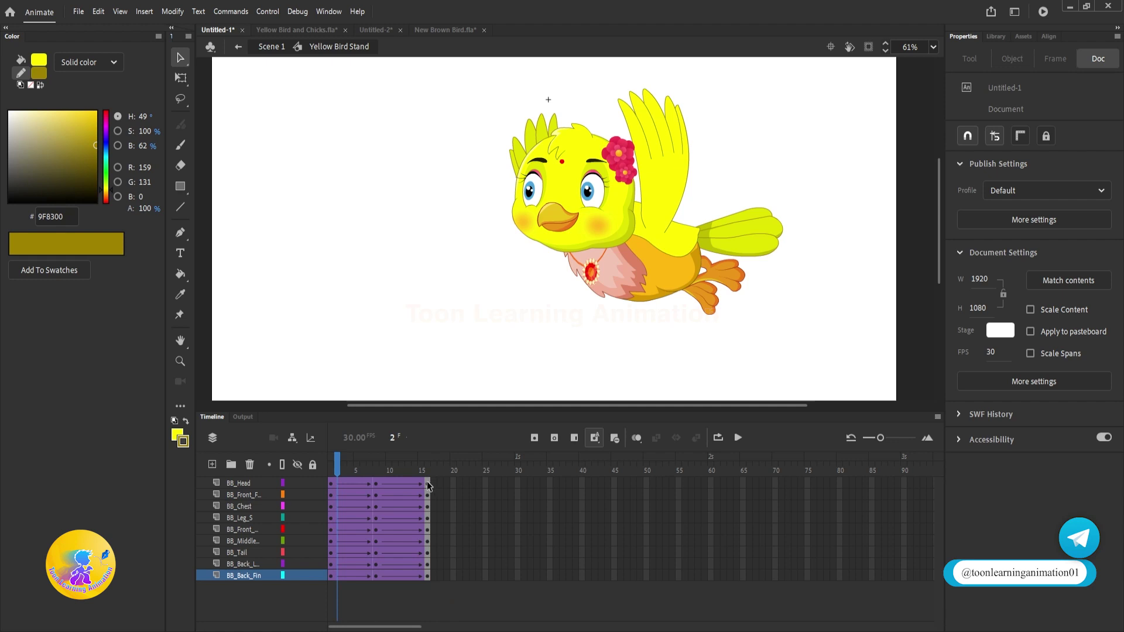
left_click_drag(430, 486, 283, 609)
right_click(385, 542)
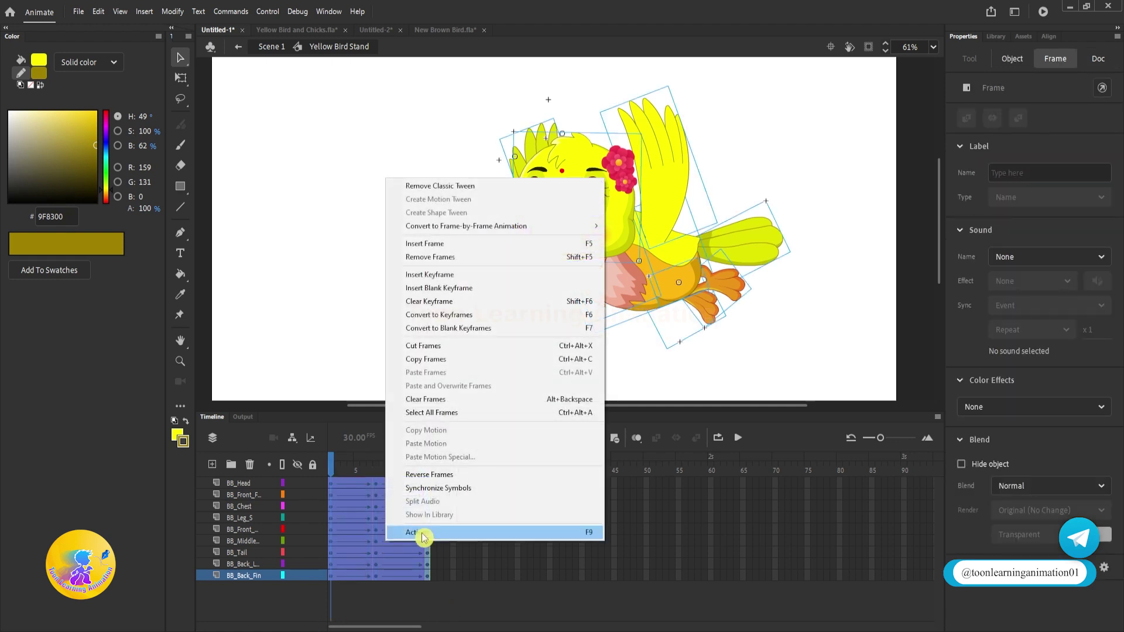
left_click(441, 487)
key("Return")
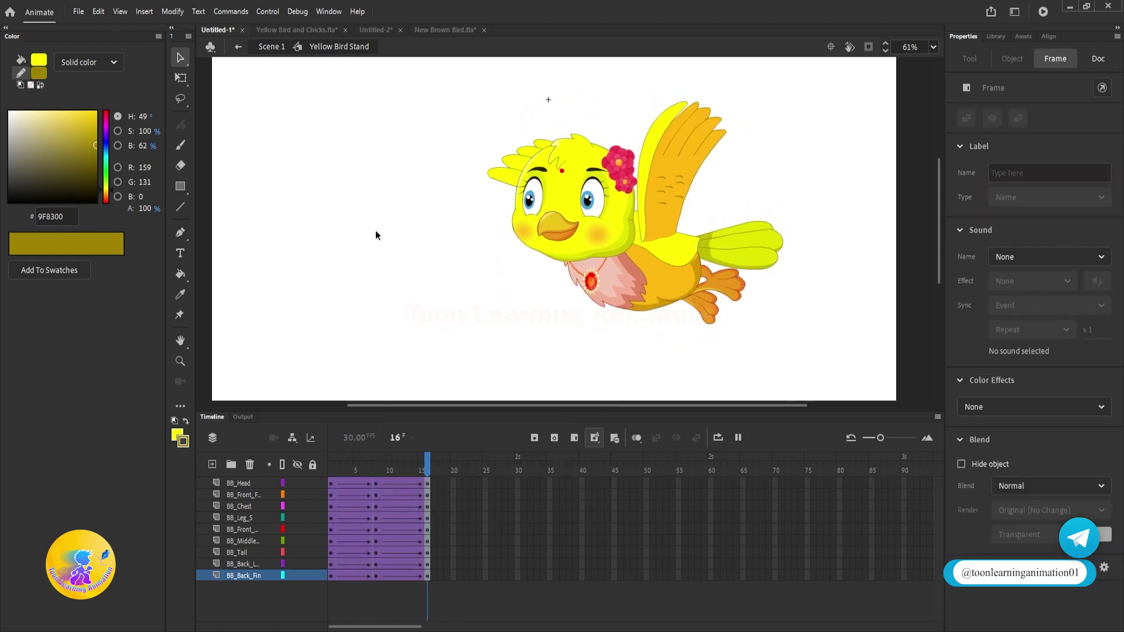
Duplicate the 16-frame flight cycle on all layers to frames 17 to 32.
left_click(416, 474)
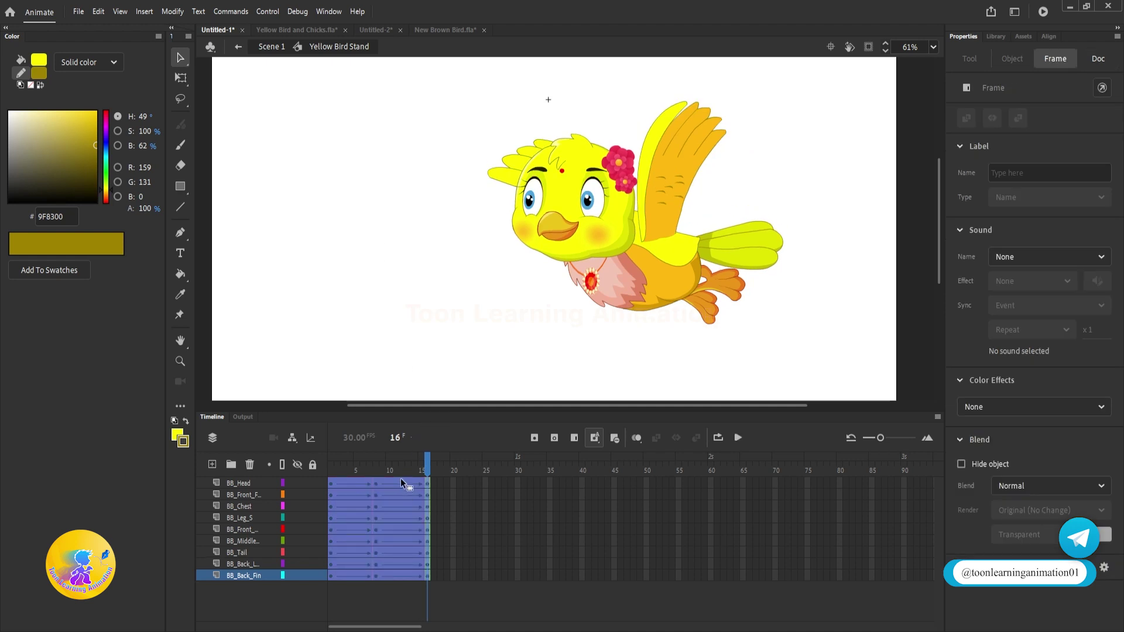
left_click(415, 463)
left_click_drag(428, 484, 331, 576)
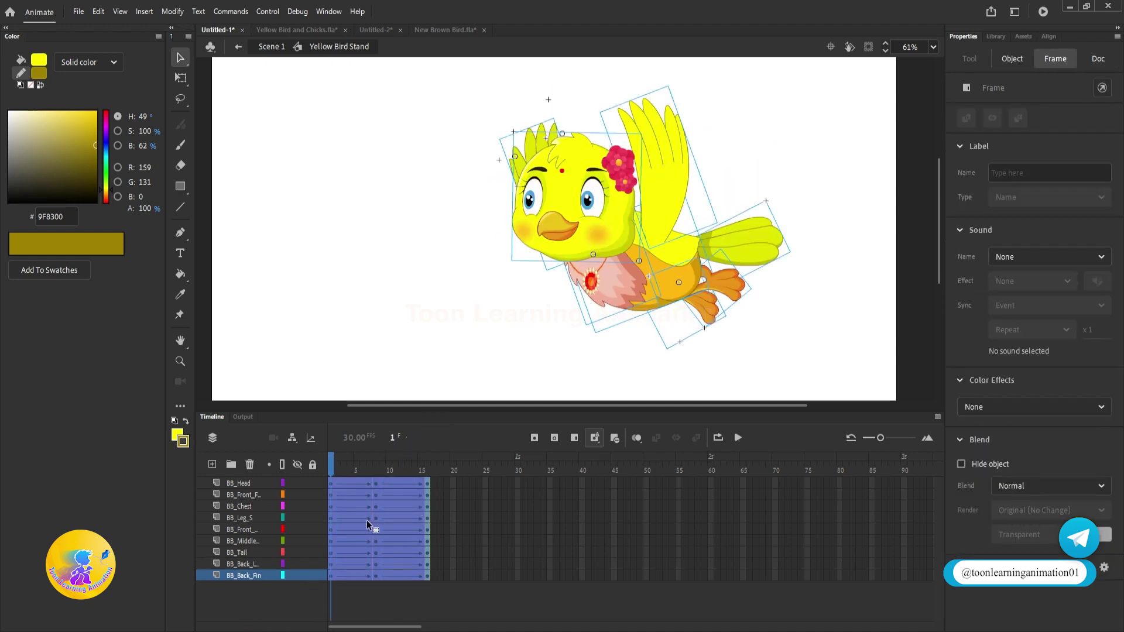
left_click_drag(363, 515, 466, 507)
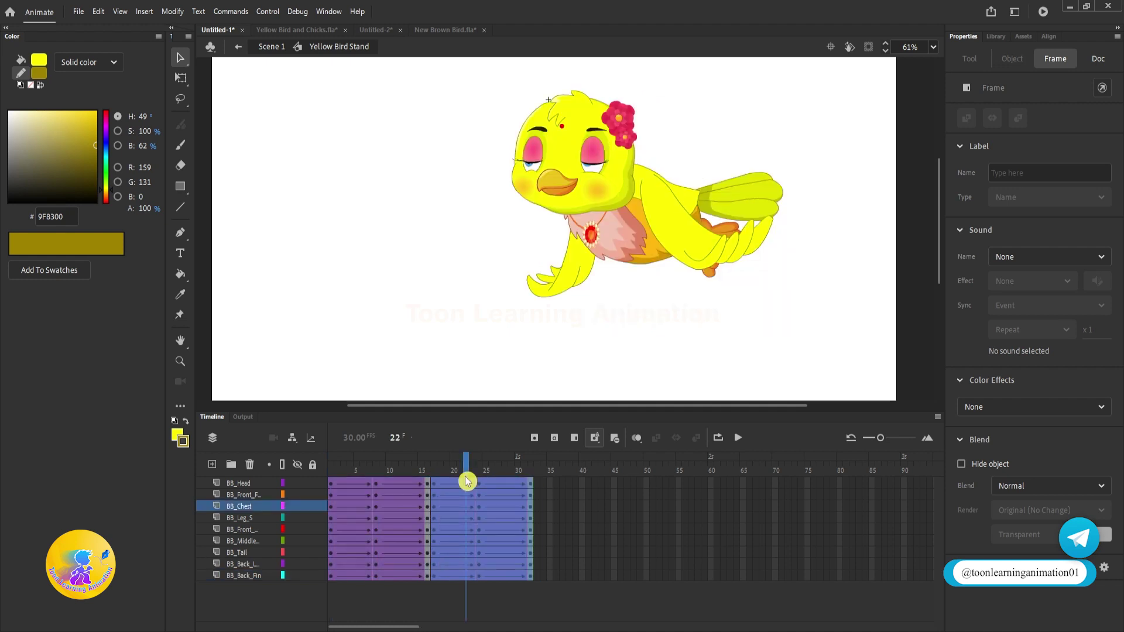
Duplicate frames 1 to 32 of all layers to frames 33 to 64 and play the animation from frame 1.
left_click(524, 468)
left_click_drag(531, 487, 331, 576)
left_click_drag(377, 534, 595, 500)
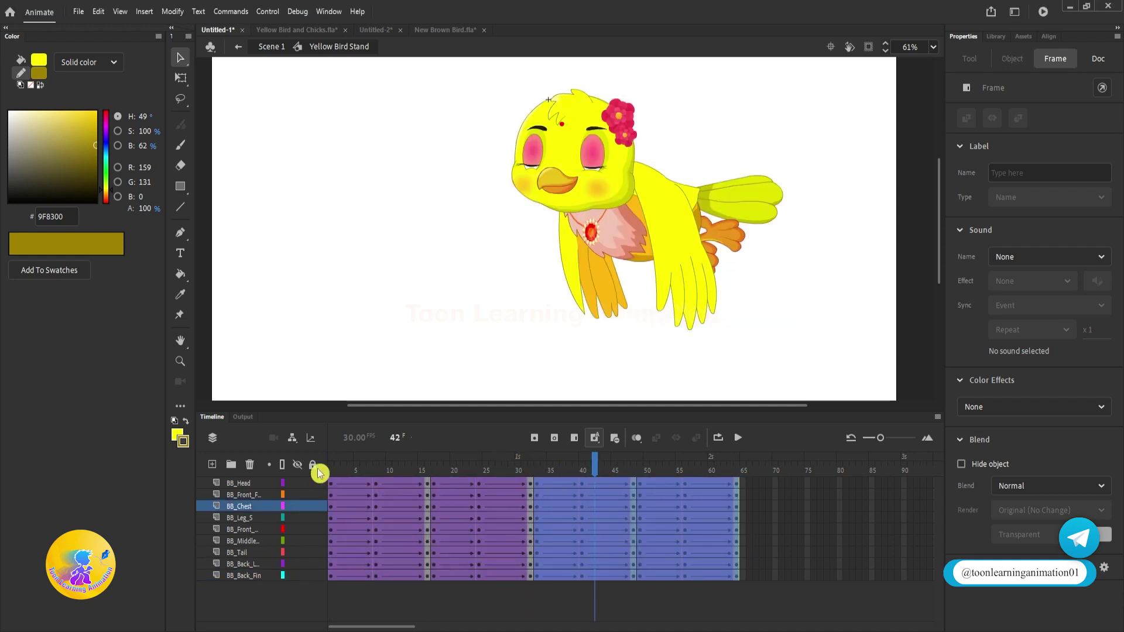
left_click_drag(453, 472, 111, 464)
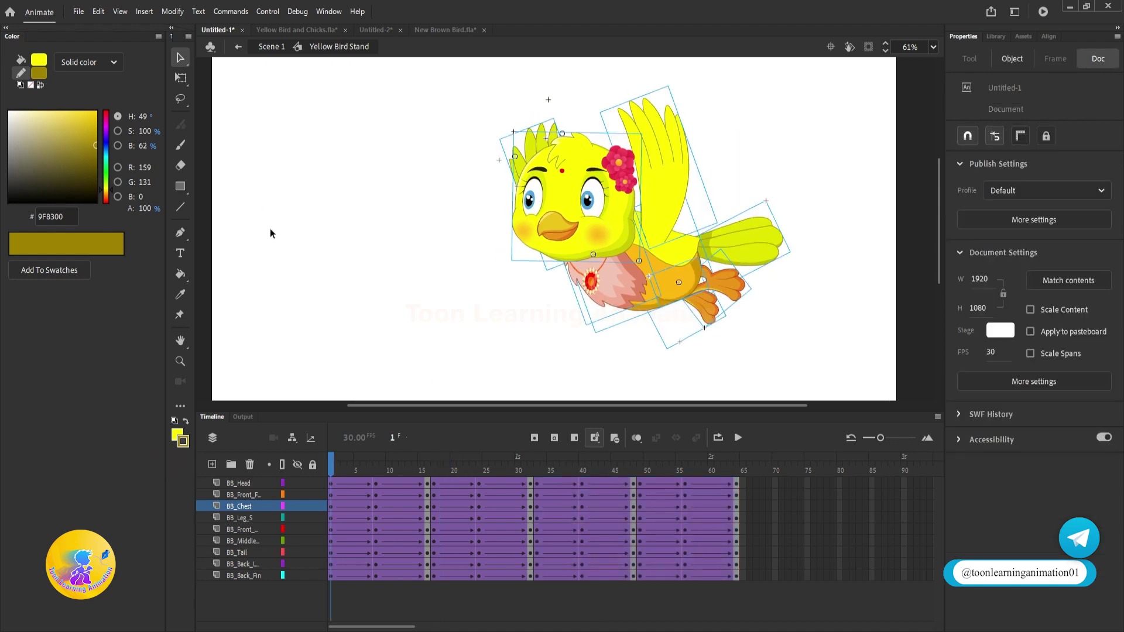
left_click(493, 266)
key("Return")
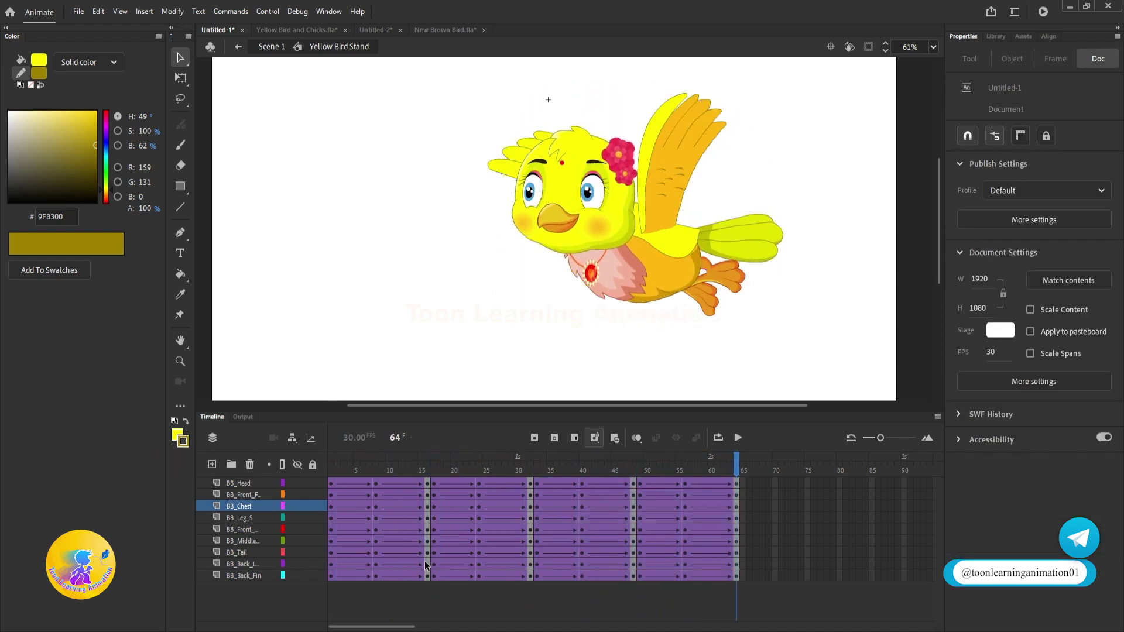
Apply Synchronize Symbols to frames 1 to 64 on all layers and play the animation.
left_click(234, 486)
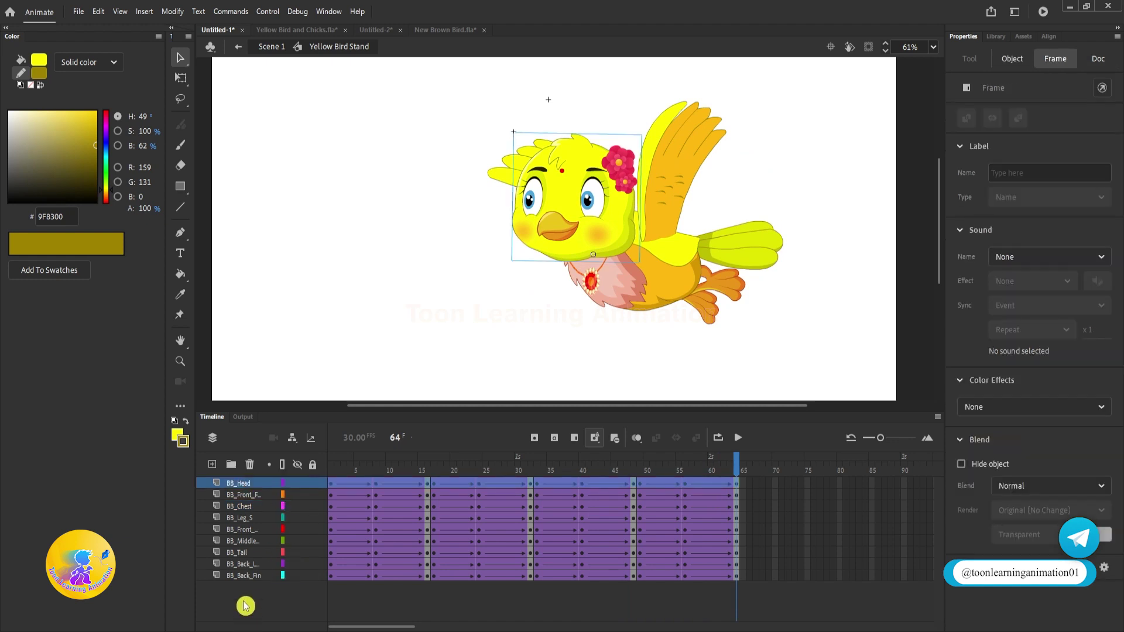
left_click(243, 575, "shift")
right_click(372, 536)
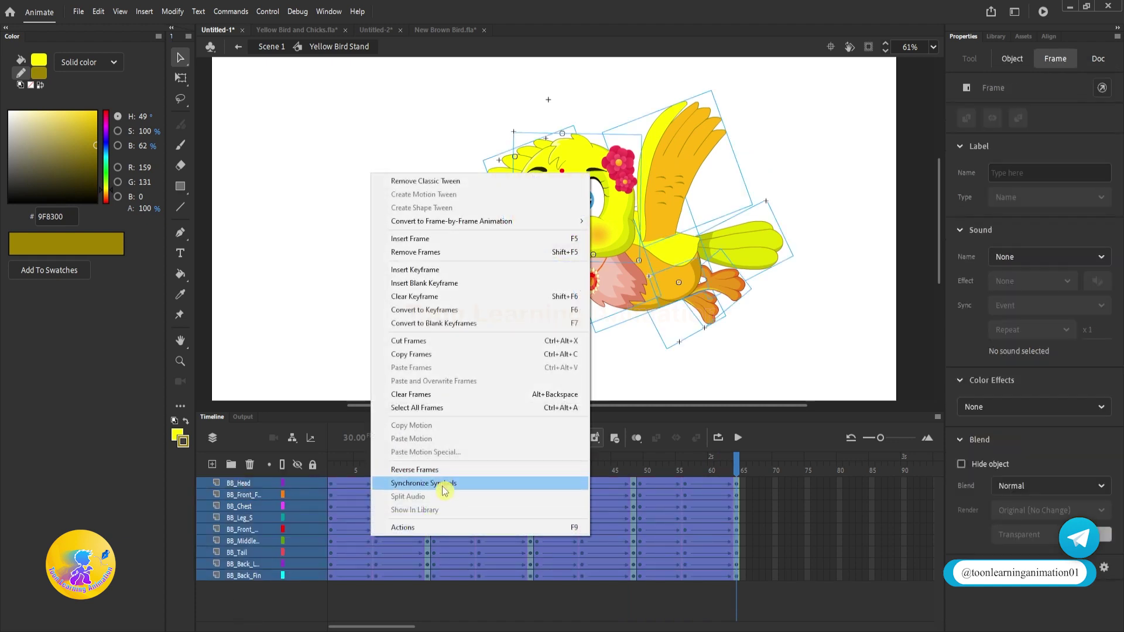
left_click(442, 472)
key("Return")
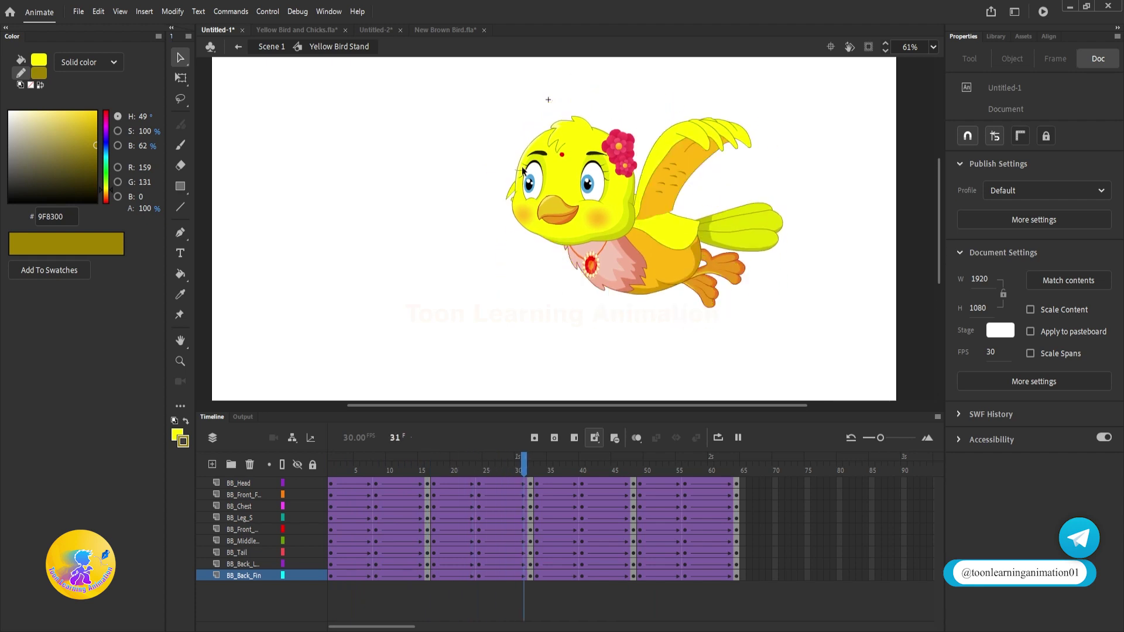
Rotate the bird's tail downward at frame 8 with the Free Transform tool.
left_click(378, 466)
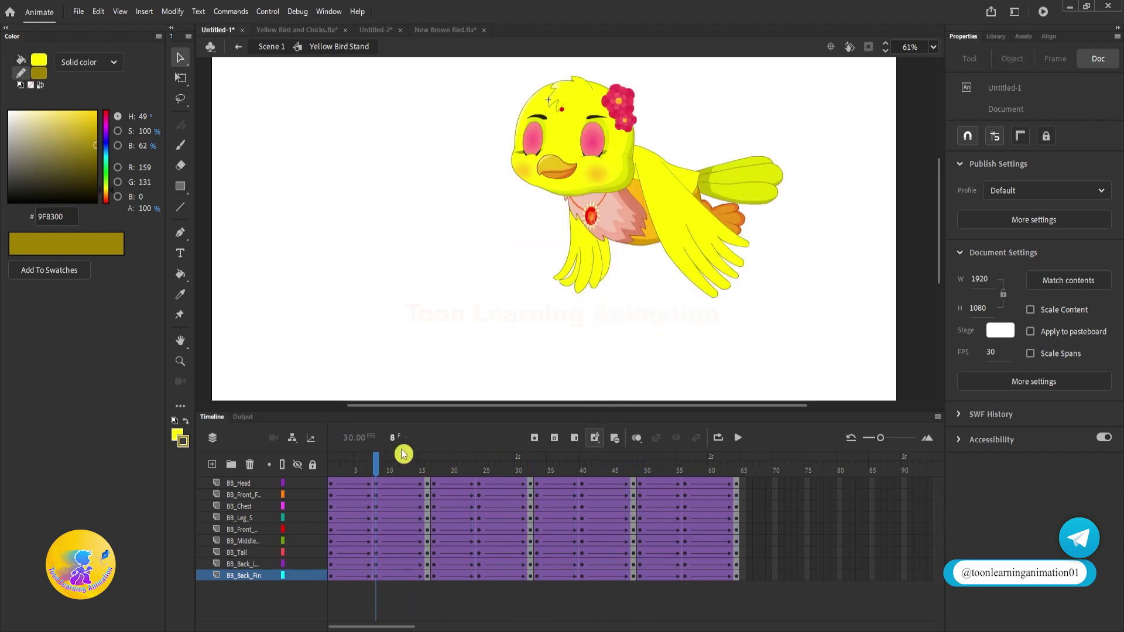
key("q")
left_click(750, 180)
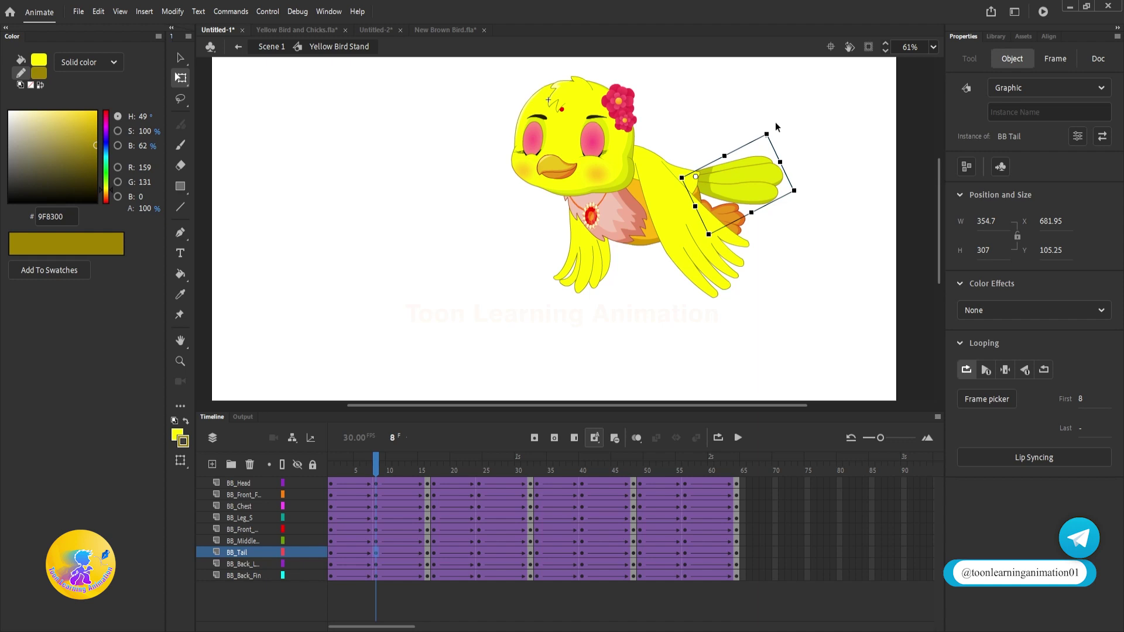
left_click_drag(773, 128, 783, 162)
left_click(818, 205)
Hide the front wing layer and rotate the front and back legs slightly downward at frame 8.
scroll(748, 196, "up", 2)
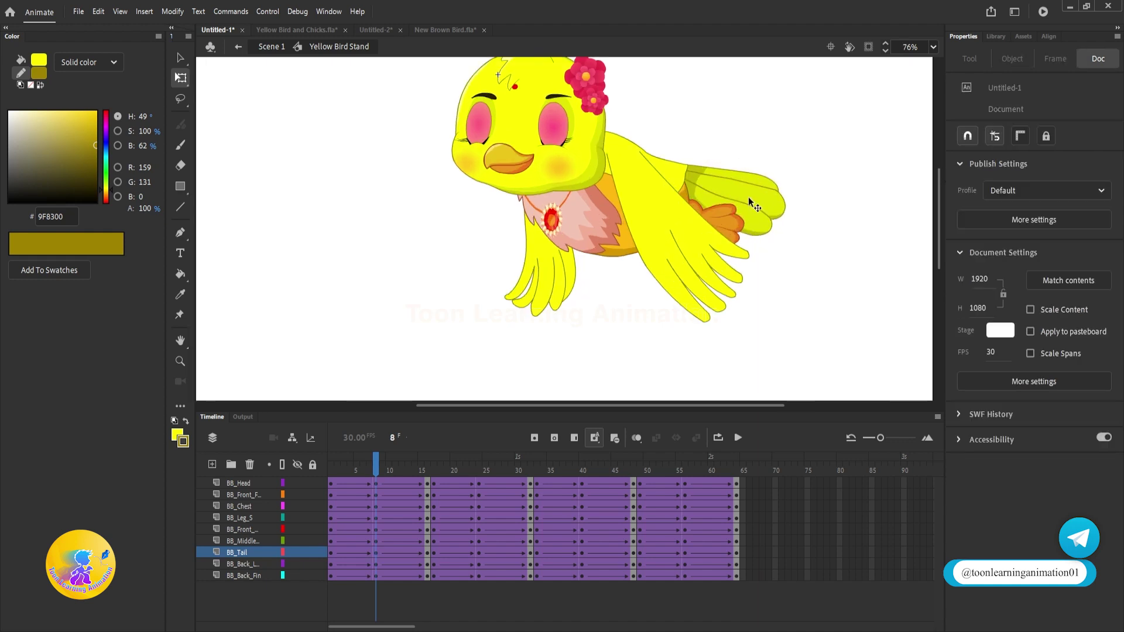
left_click(710, 263)
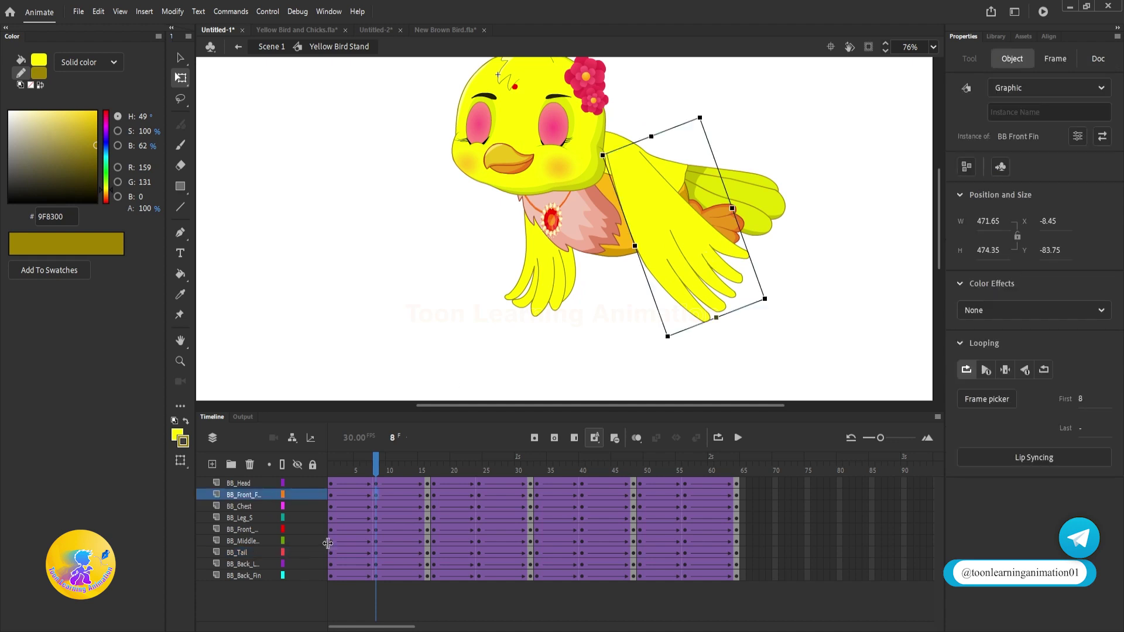
left_click(297, 494)
left_click(741, 237)
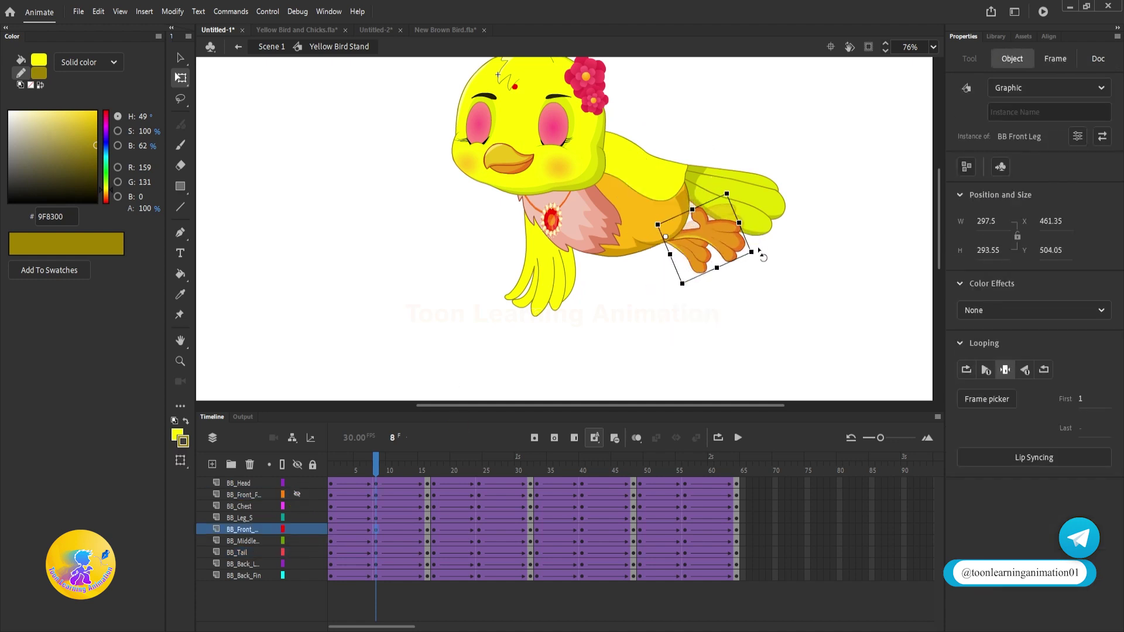
left_click(697, 260)
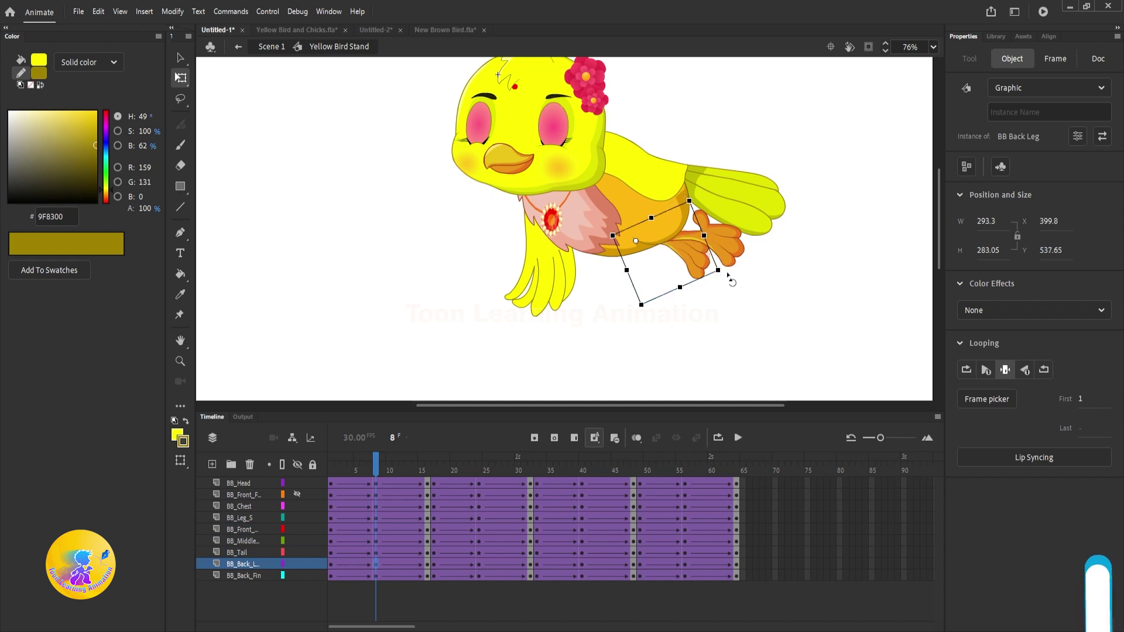
left_click_drag(727, 275, 726, 283)
Play and scrub the animation to check the tail and leg motion around frame 8.
left_click(377, 568)
left_click_drag(379, 445, 473, 466)
key("Return")
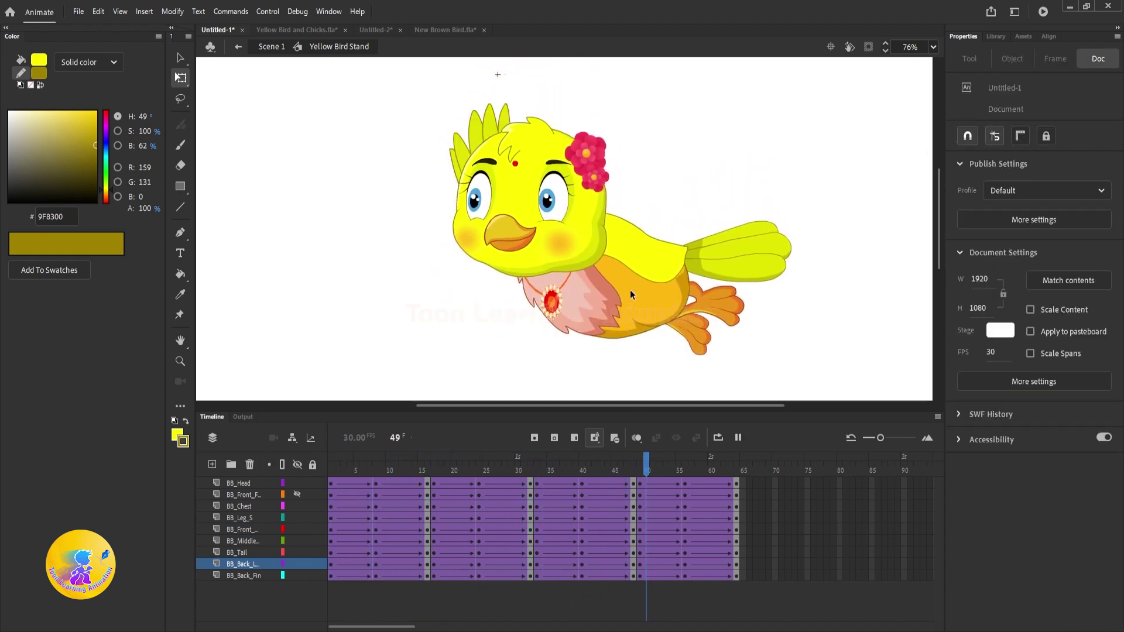
left_click(329, 460)
left_click(373, 469)
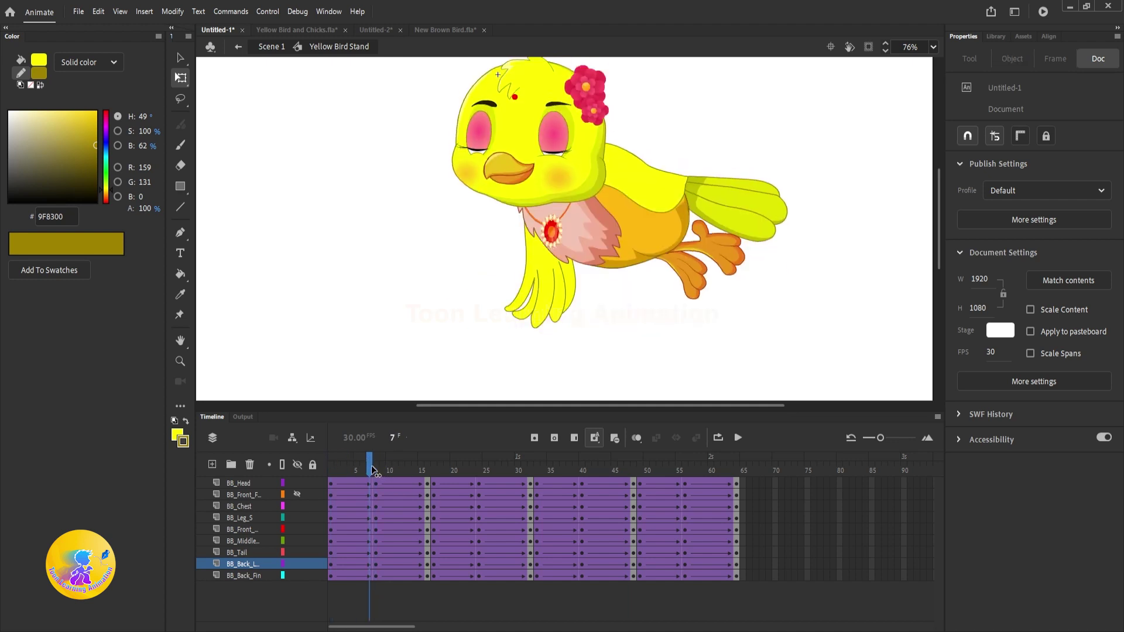
key("Return")
mouse_move(387, 474)
left_mouse_down()
mouse_move(258, 465)
mouse_move(314, 454)
mouse_move(385, 457)
mouse_move(382, 469)
left_mouse_up()
left_click(382, 472)
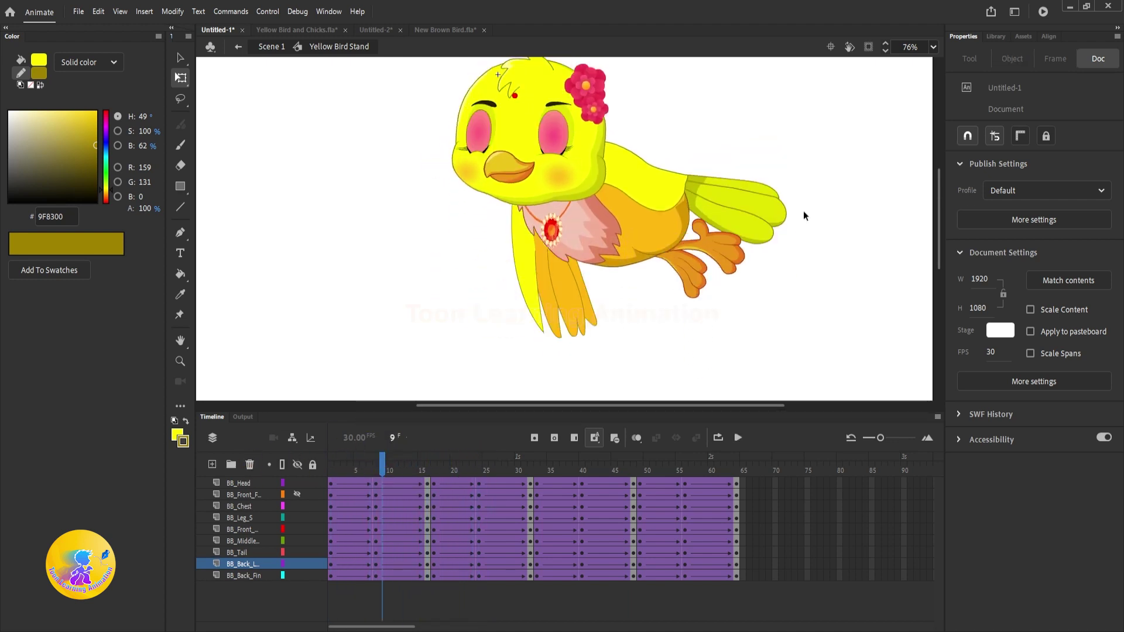
Duplicate the frame 8 keyframes of the leg, middle body and tail layers to frames 24, 40 and 56.
left_click_drag(748, 331, 689, 213)
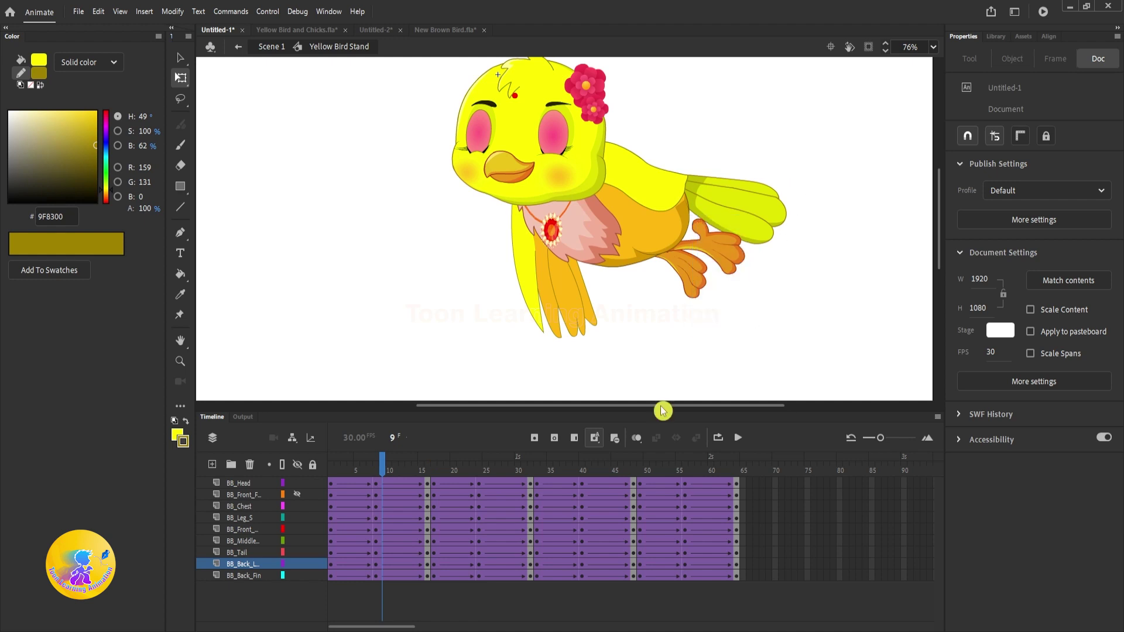
left_click(379, 466)
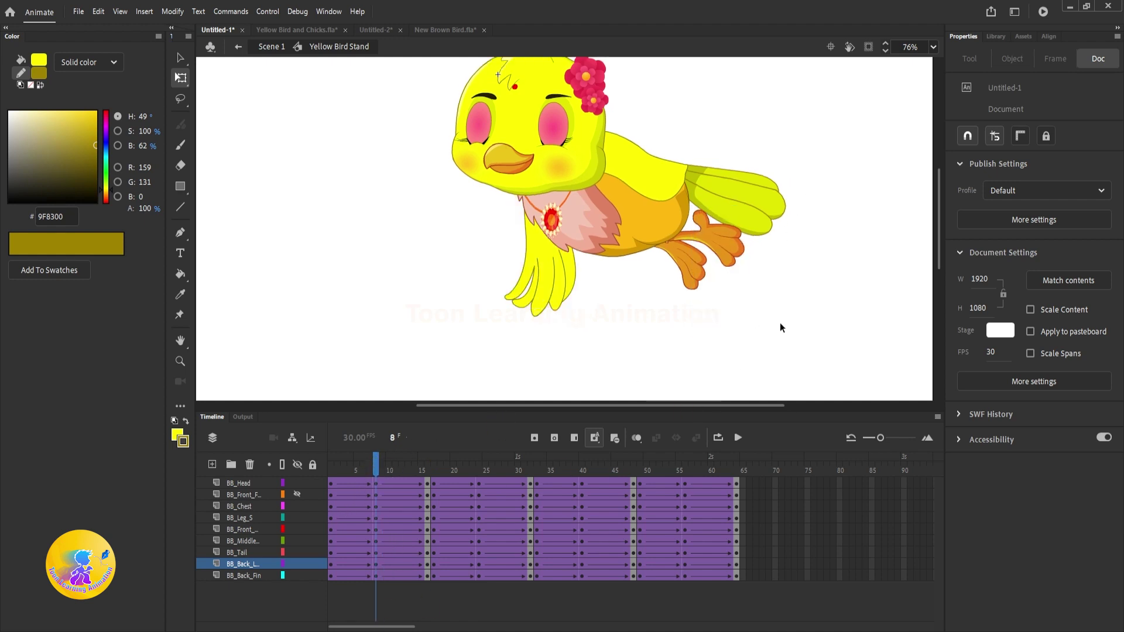
left_click_drag(782, 327, 696, 178)
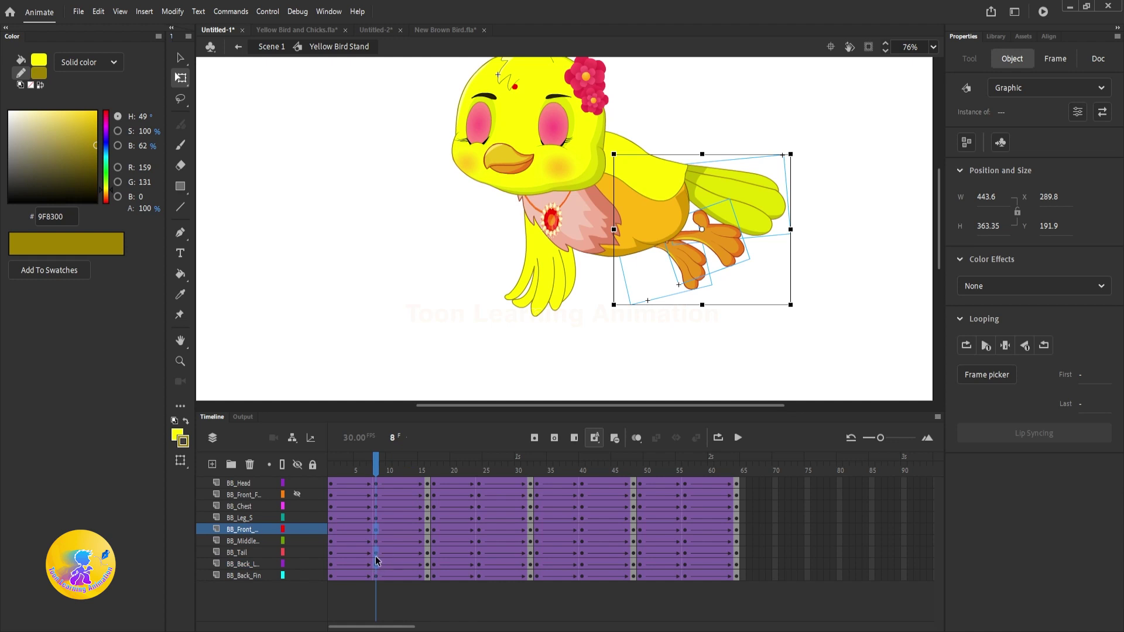
left_click(375, 520)
left_click(377, 561, "shift")
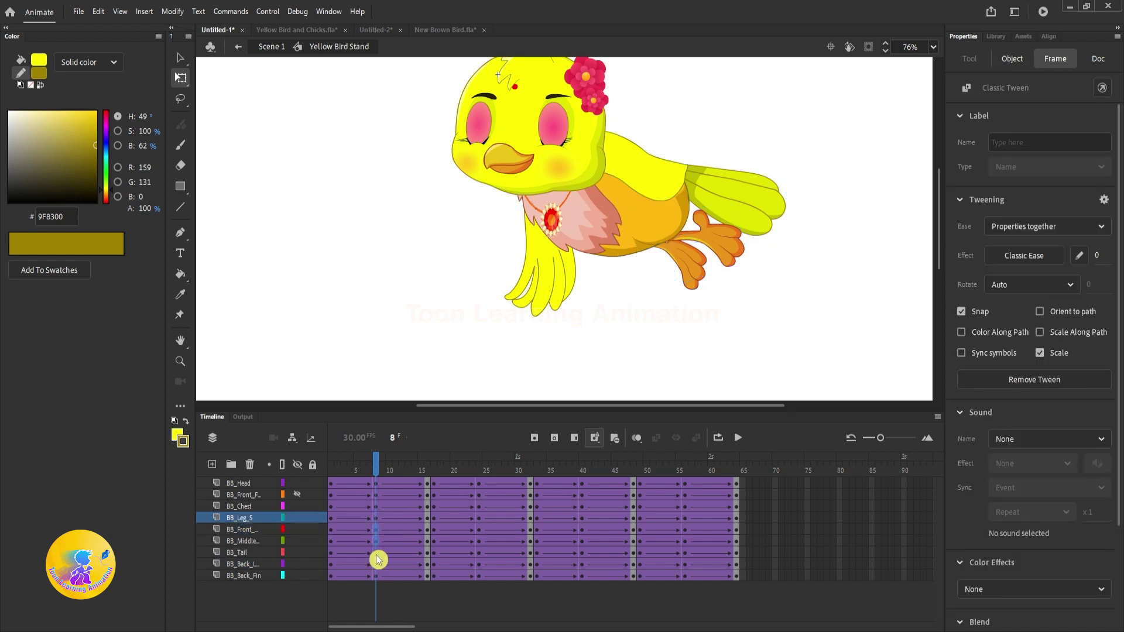
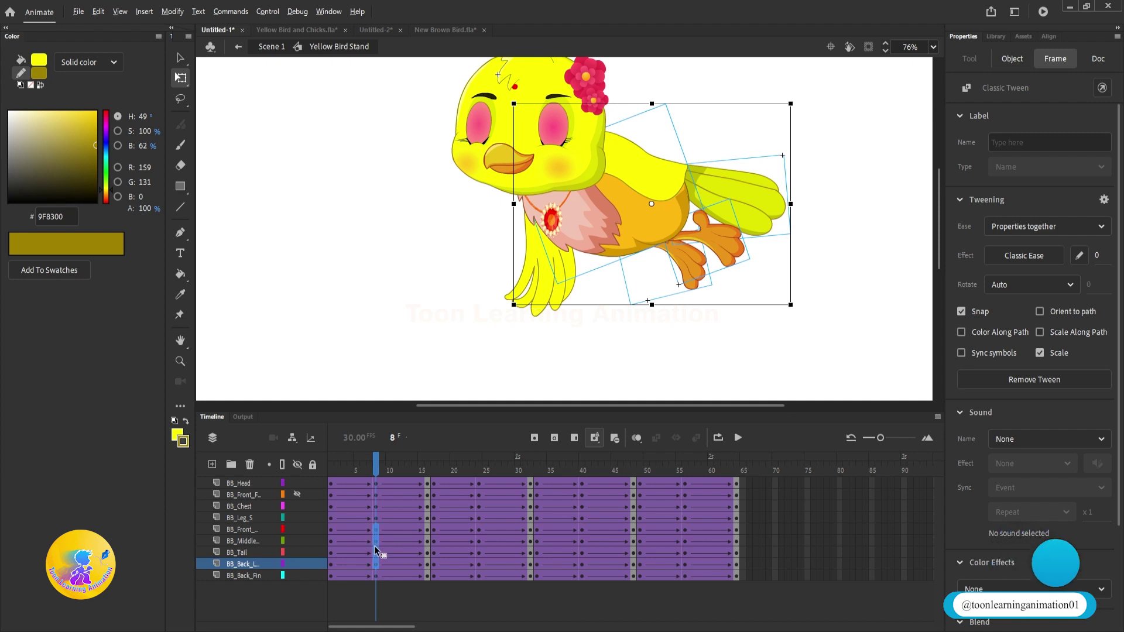
left_click_drag(375, 543, 480, 548)
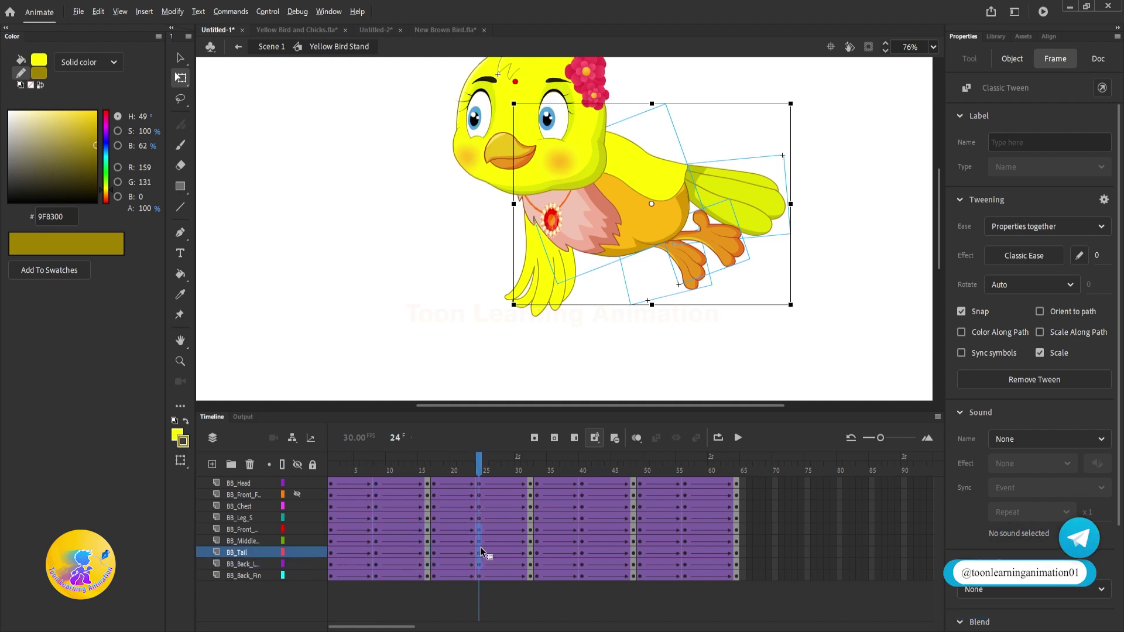
left_click(583, 549)
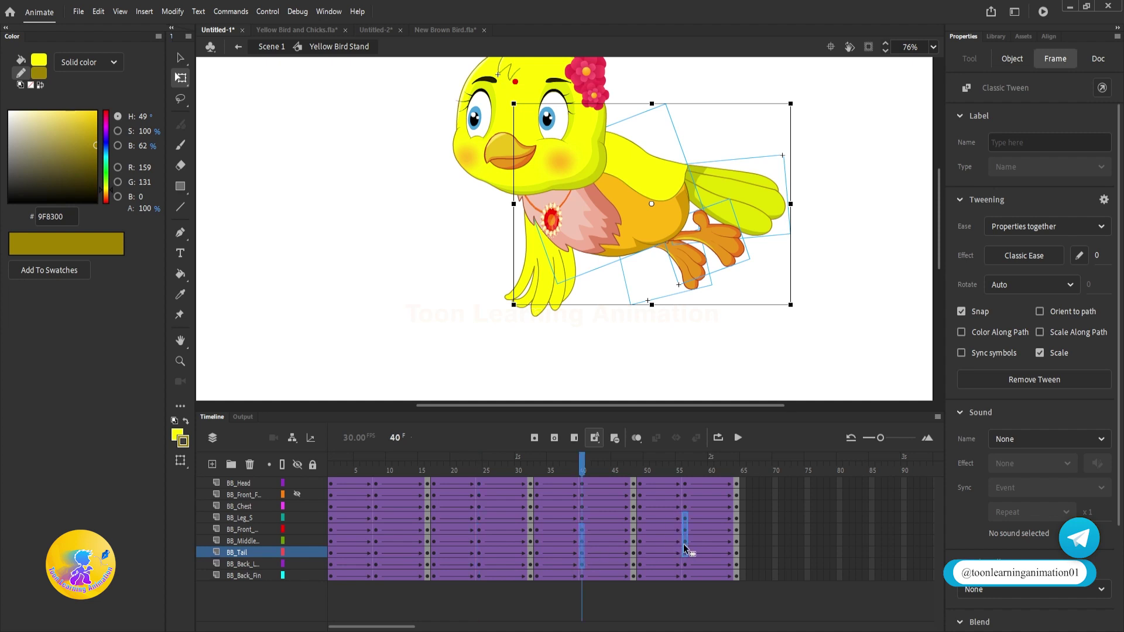
left_click_drag(683, 545, 684, 547)
Play the animation from frame 1 and make the front wing layer visible.
left_click_drag(687, 473, 317, 432)
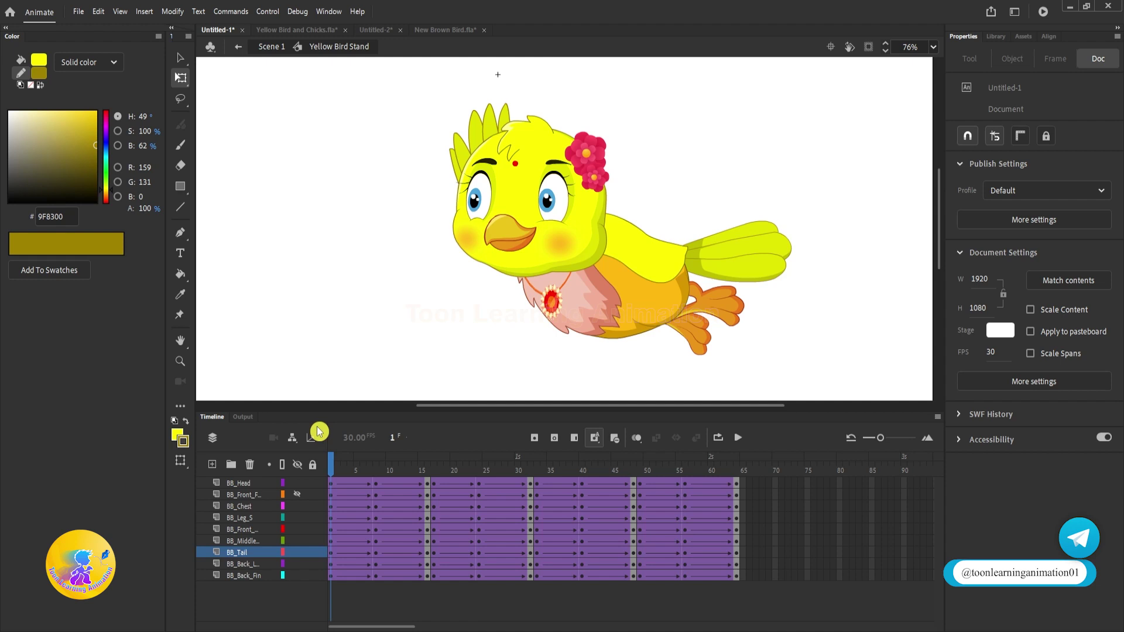
key("Return")
key("Return")
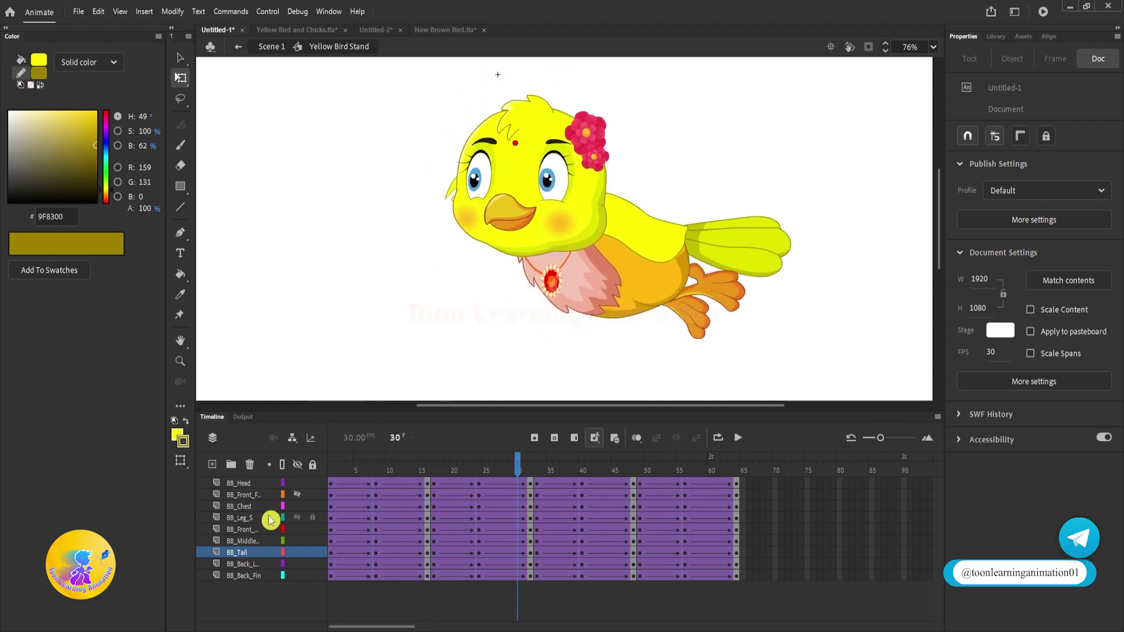
key("Return")
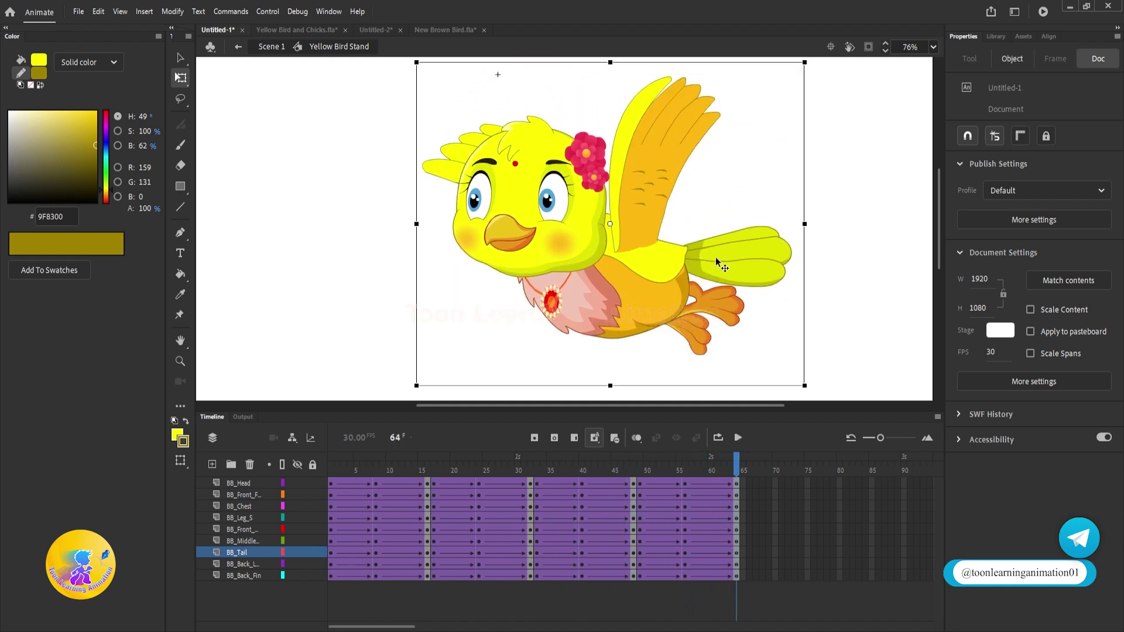
left_click(324, 329)
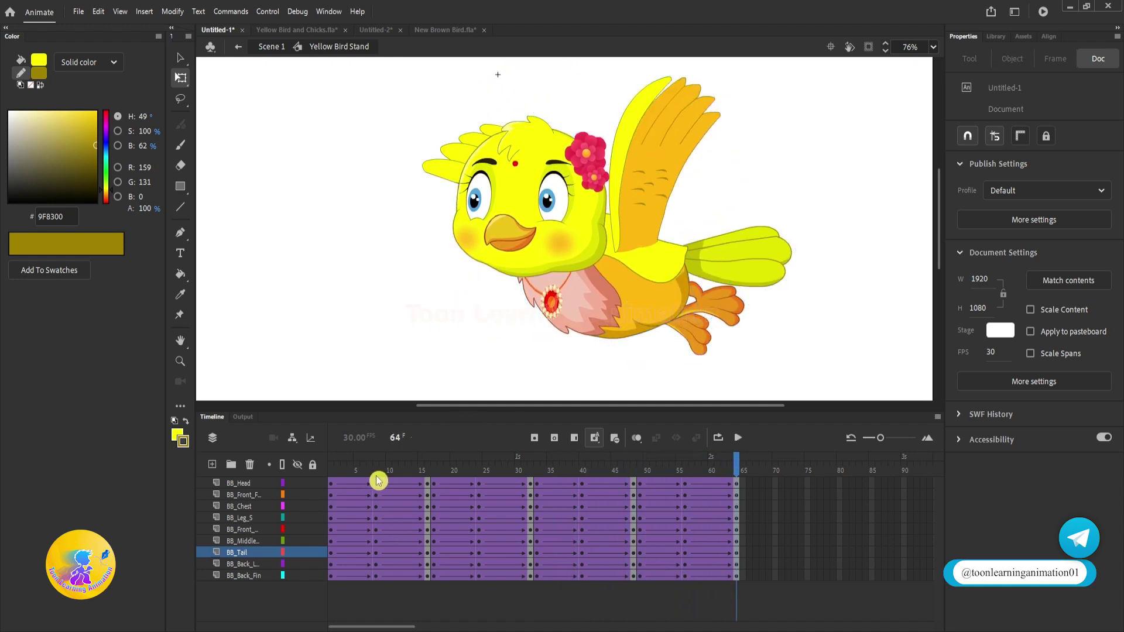
Tilt the bird's head slightly forward and down at frame 8 and play the animation.
left_click(375, 470)
left_click_drag(436, 281, 465, 316)
left_click(548, 190)
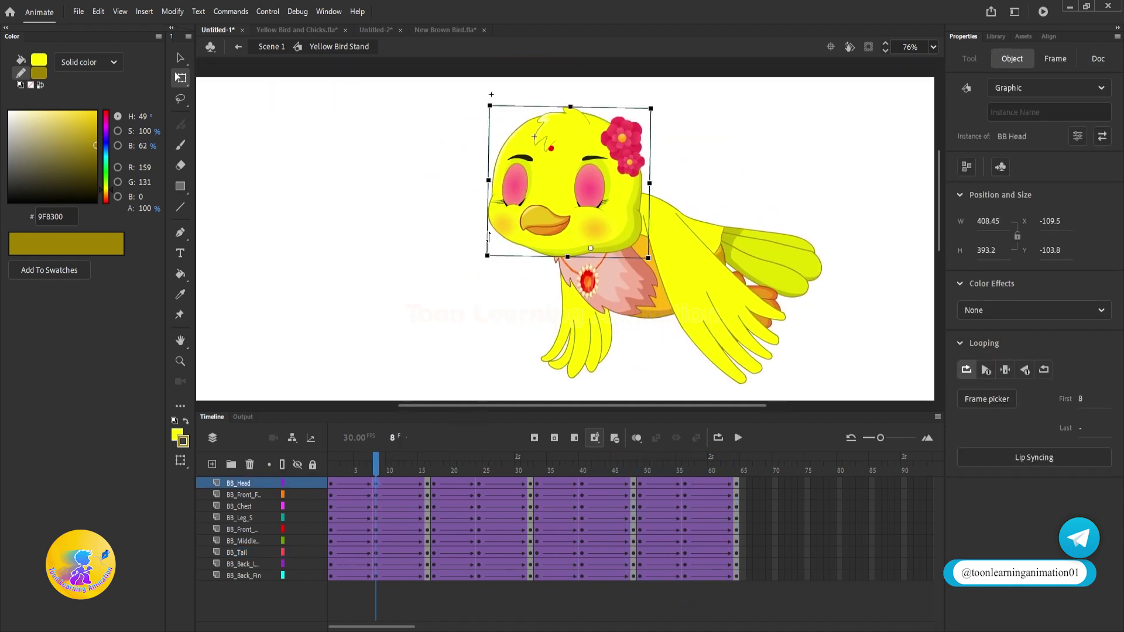
left_click_drag(485, 257, 478, 267)
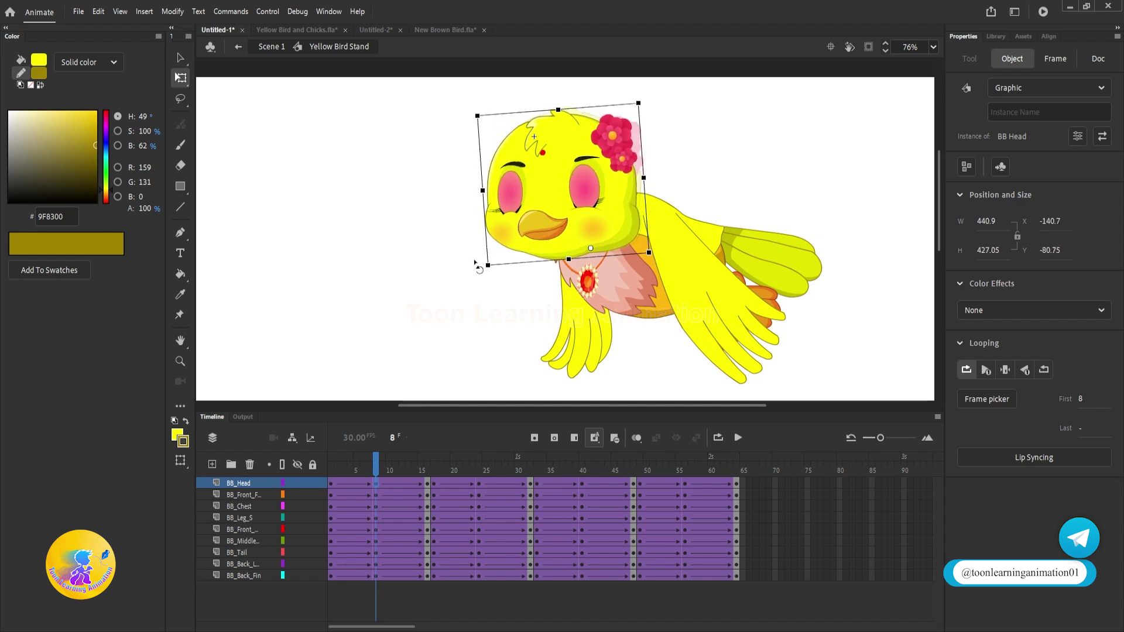
key("Return")
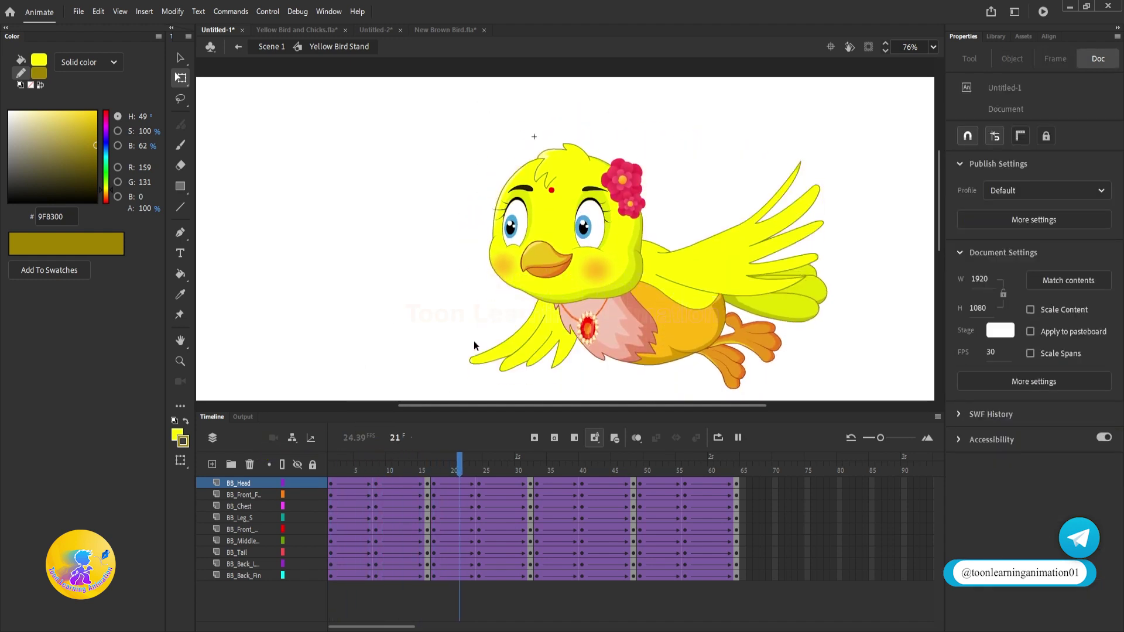
key("Return")
Tilt the bird's head slightly forward and down at frame 24.
left_click(480, 467)
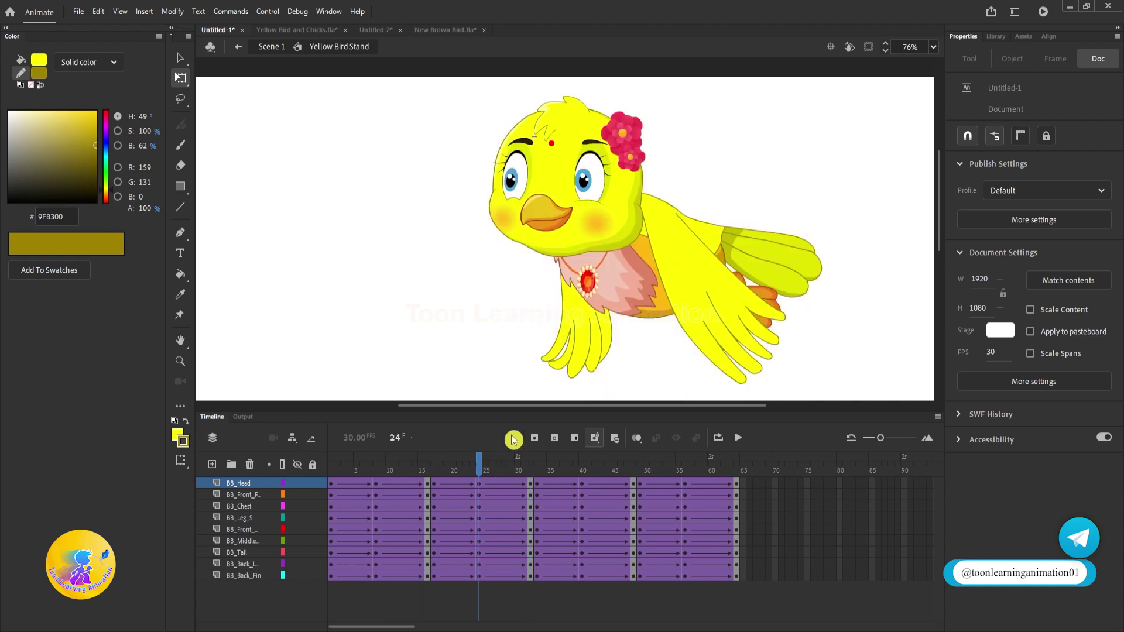
left_click(498, 221)
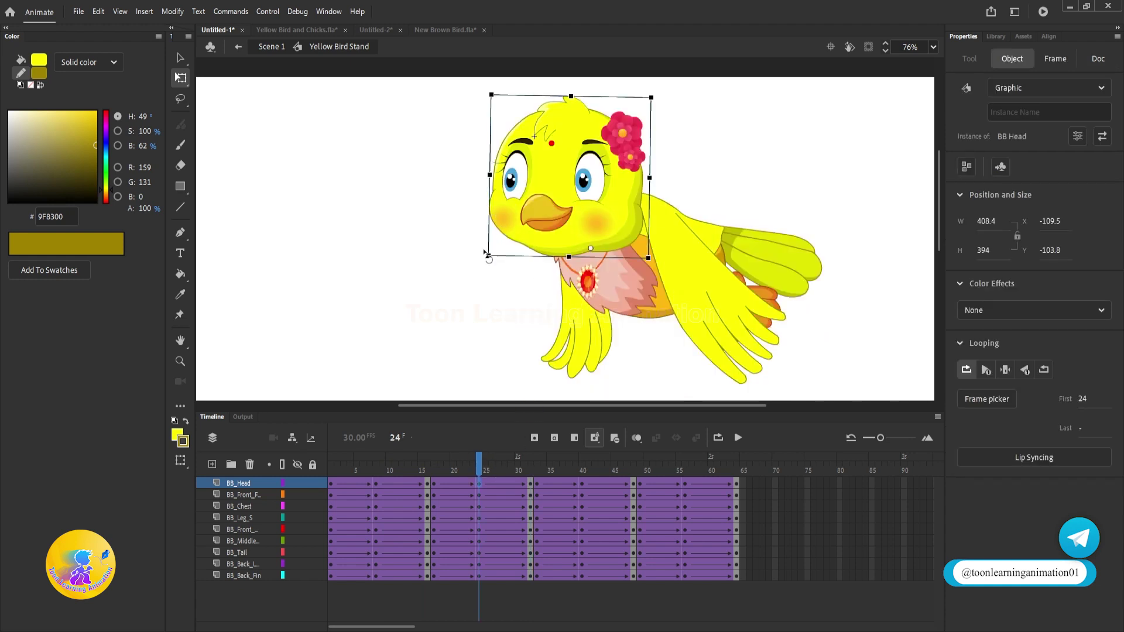
left_click_drag(485, 254, 484, 259)
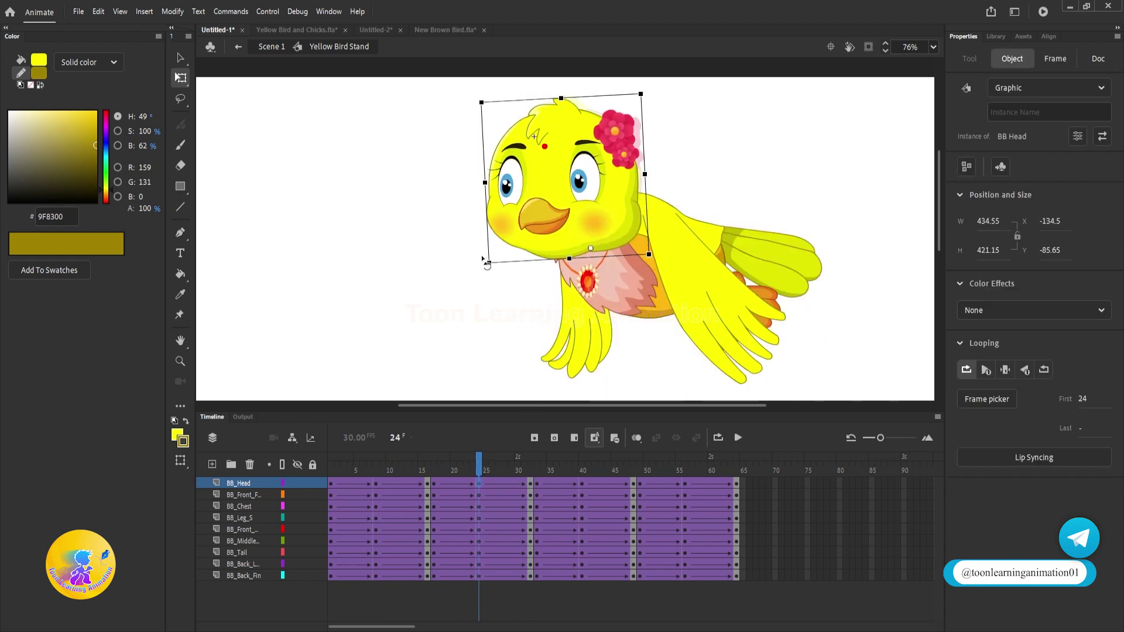
Duplicate the head layer's frame 8 keyframe to frames 24 and 40.
left_click(374, 484)
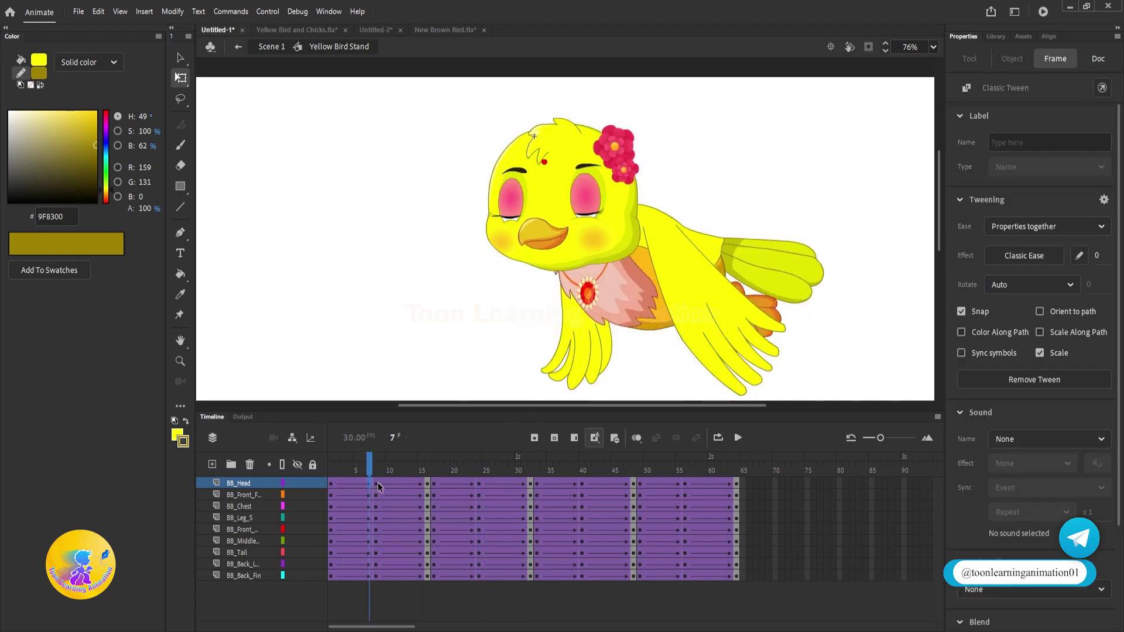
left_click(479, 484)
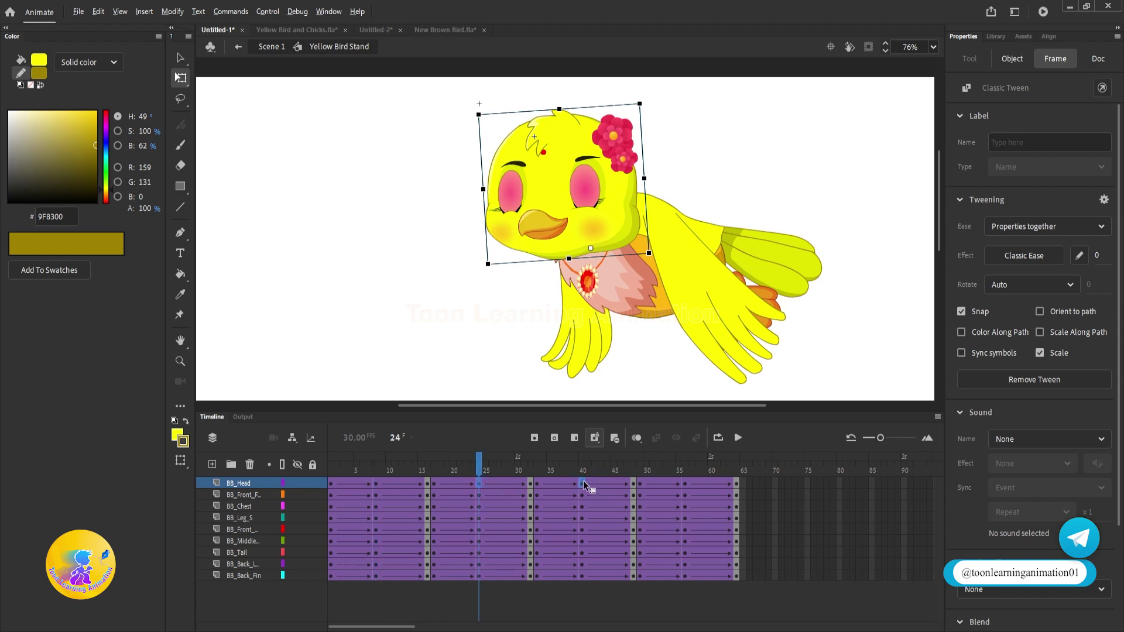
left_click(581, 484)
Apply Synchronize Symbols again to all frames of every layer in the bird symbol.
left_click_drag(729, 484, 331, 576)
right_click(426, 545)
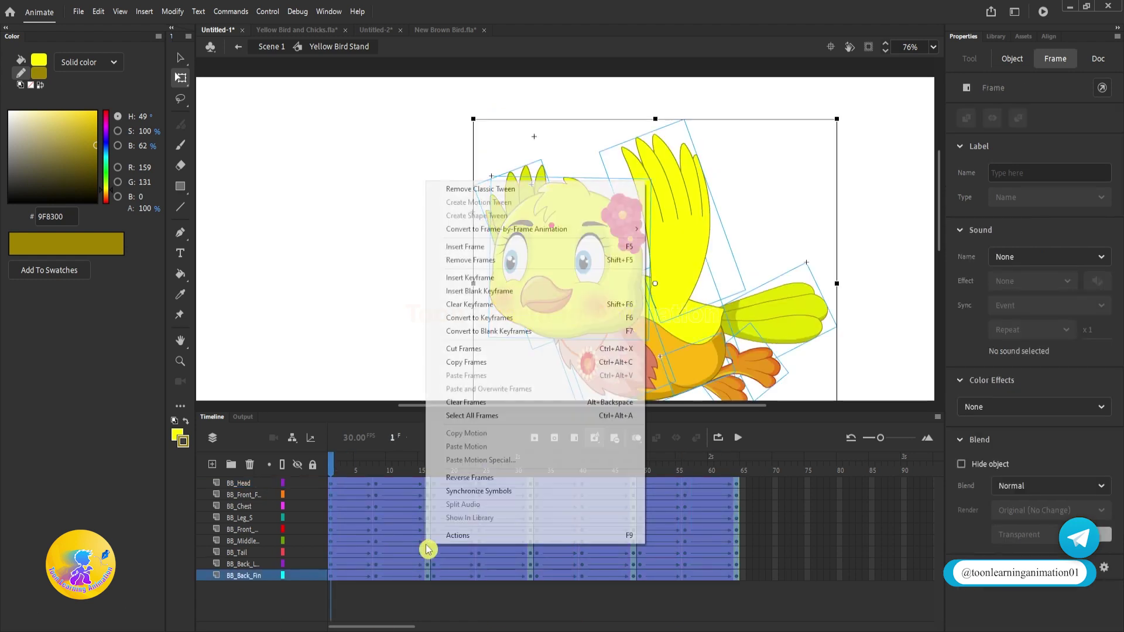
left_click(503, 491)
Return to Scene 1, extend Layer_1 to frame 86, play the animation and go back to frame 1.
double_click(349, 233)
left_click(349, 233)
scroll(623, 354, "down", 3)
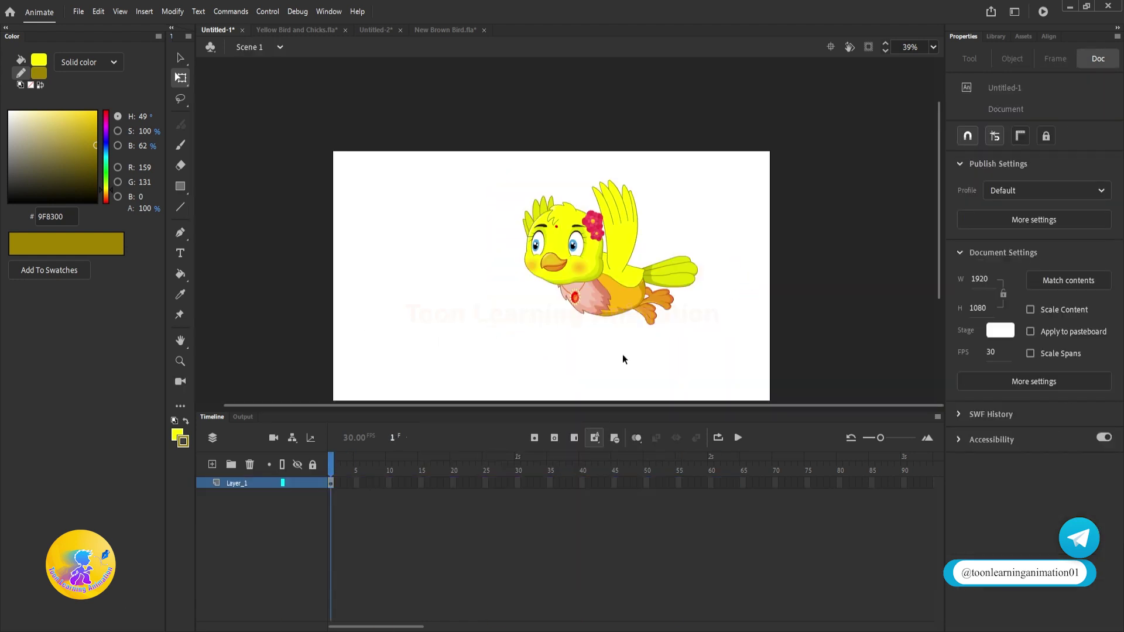
left_click(879, 485)
key("F5")
key("Return")
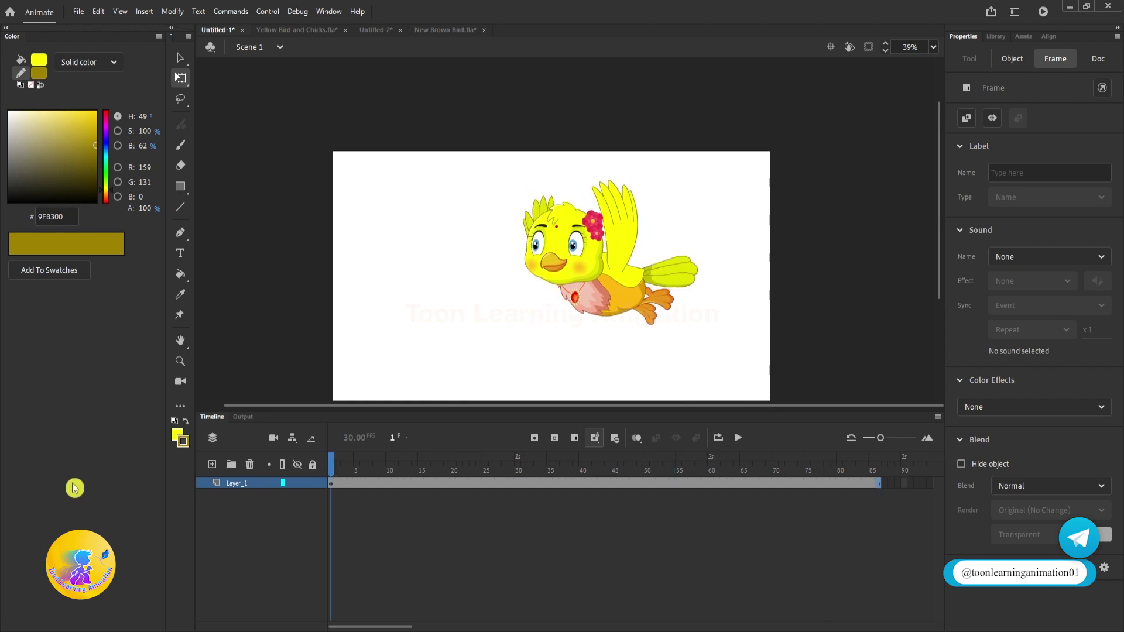
left_click(571, 471)
key("shift+comma")
left_click_drag(742, 321, 770, 232)
left_click(404, 496)
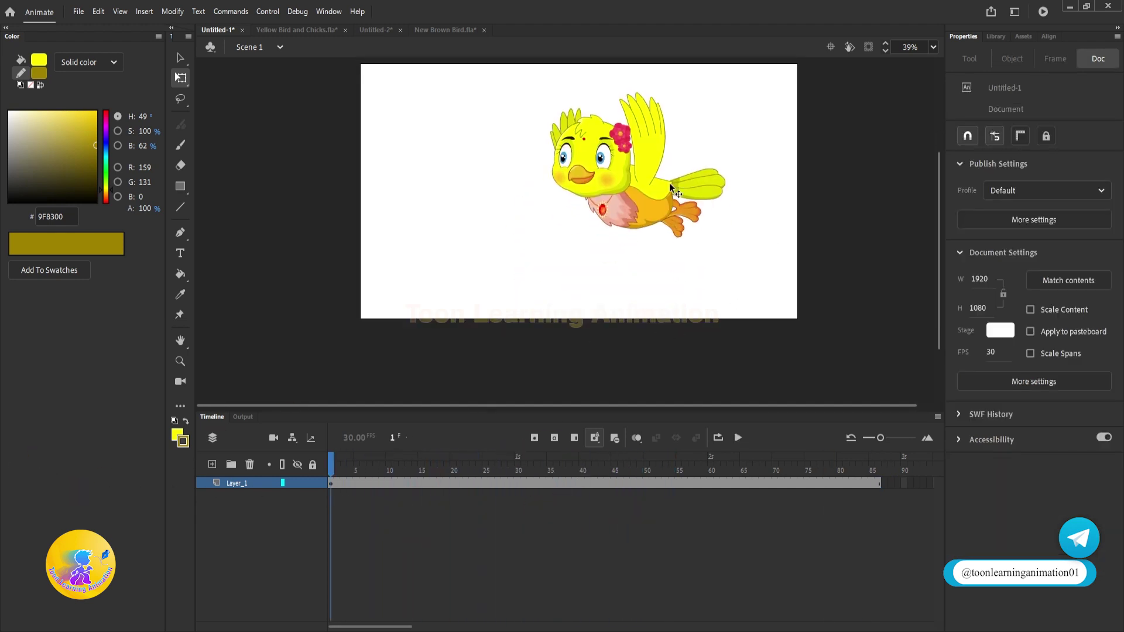
Move the yellow bird to the upper middle of the stage, at about X 707, Y 126.
left_click_drag(670, 183, 637, 174)
left_click_drag(807, 137, 779, 215)
scroll(726, 257, "down", 2)
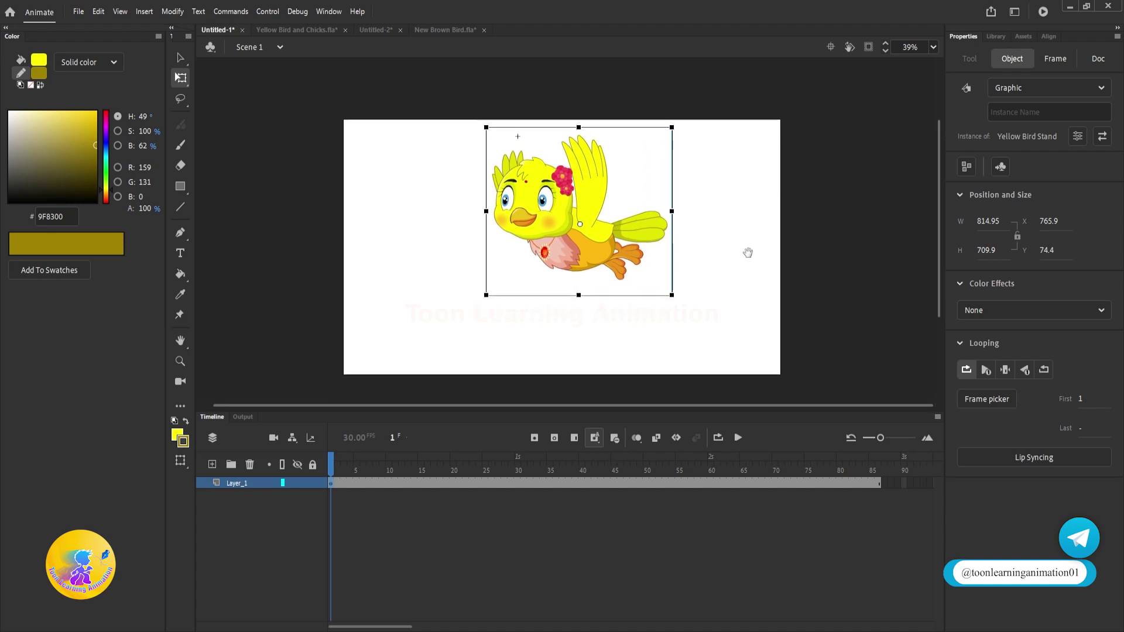
left_click_drag(574, 234, 561, 245)
Save the document as Yellow Bird Fly in the Downloads folder.
key("ctrl+s")
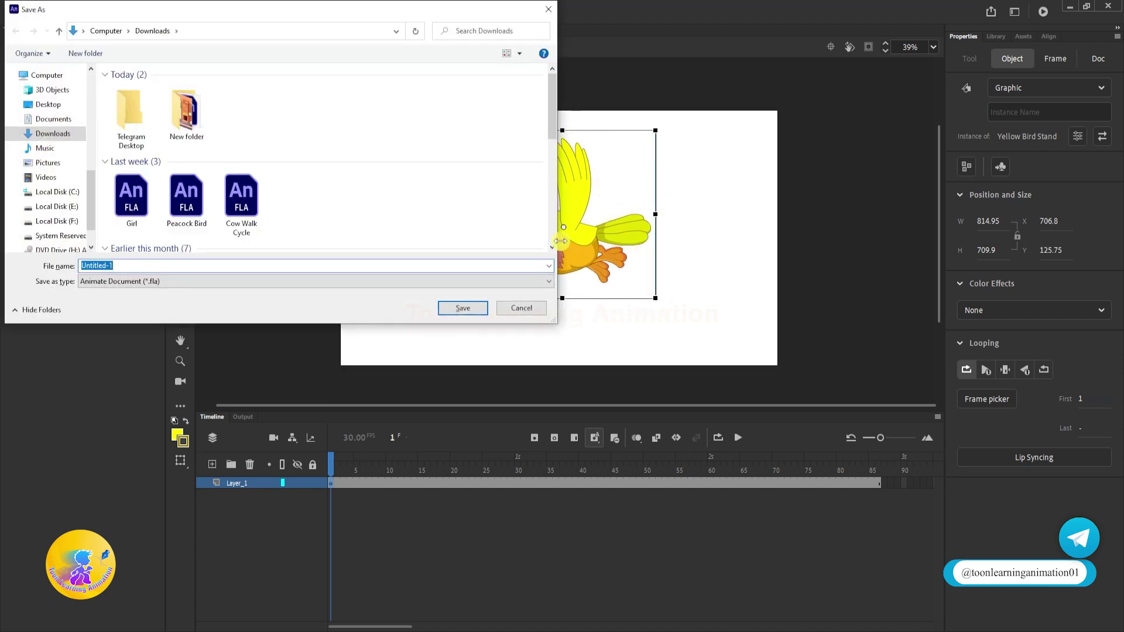
type("Yellow Bird Fly")
left_click(462, 308)
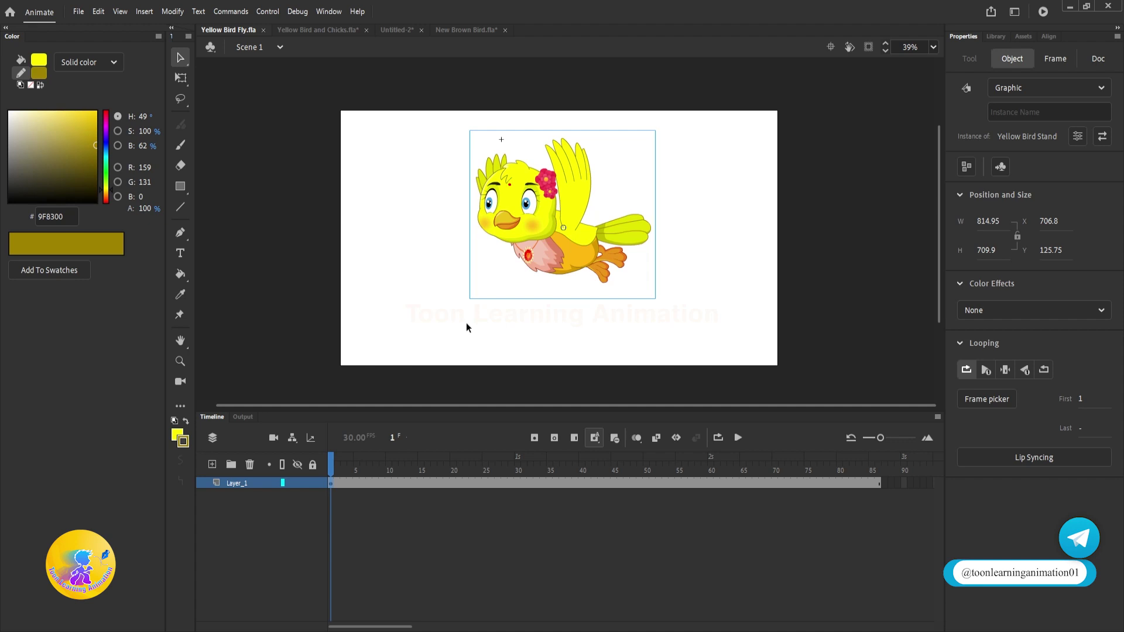
Move the bird past the stage's left edge and paste a copy of it onto the stage of Untitled-2.
left_click_drag(594, 265, 310, 236)
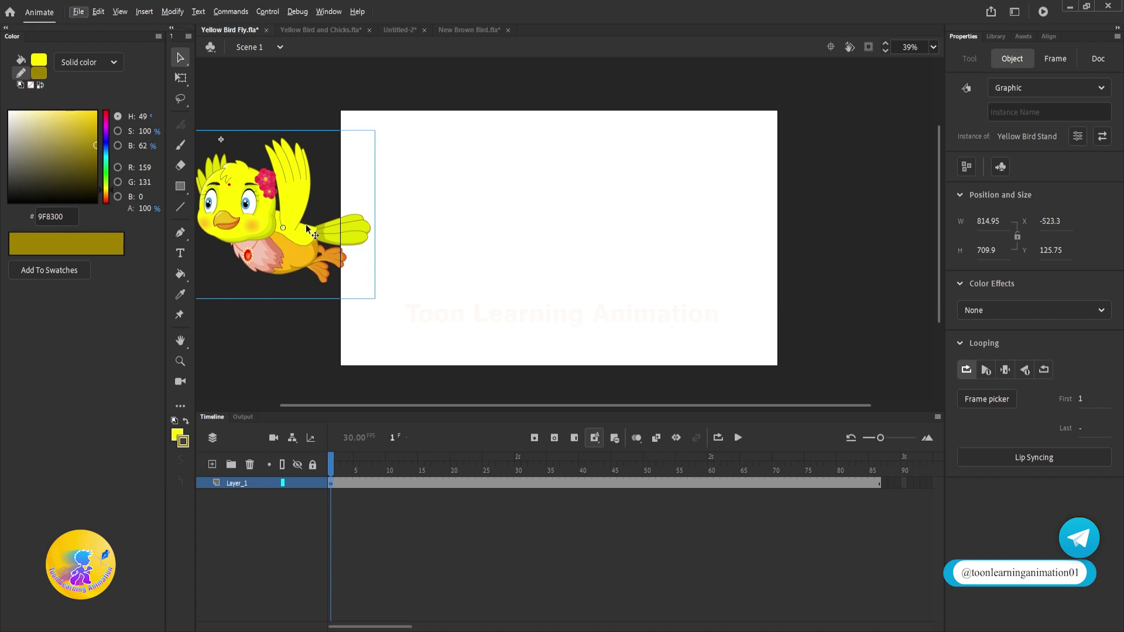
left_click(401, 30)
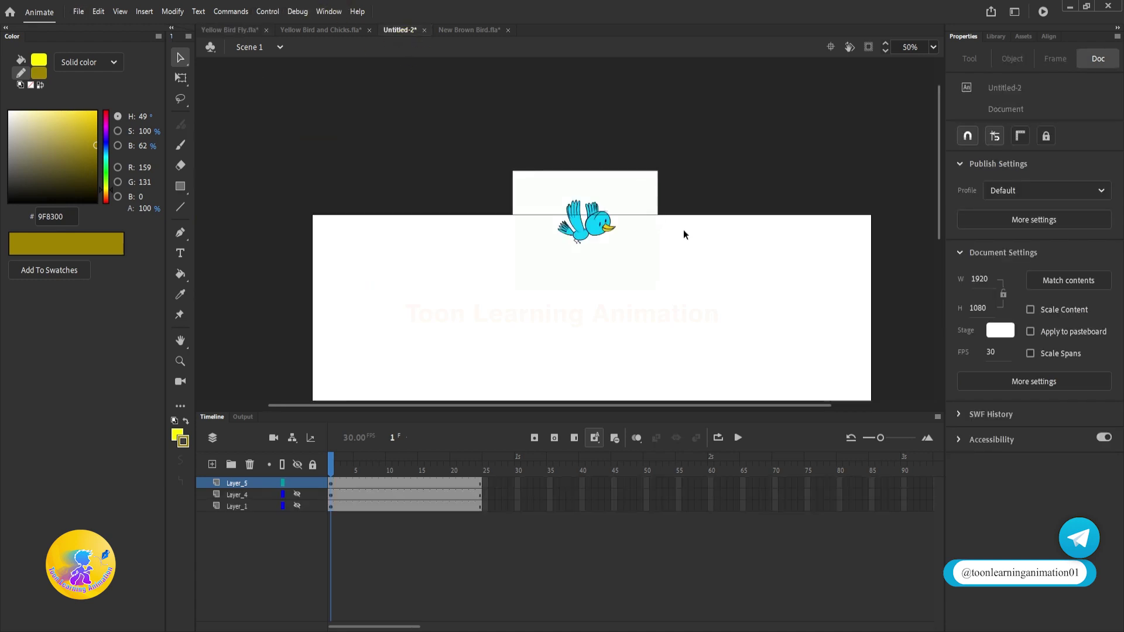
left_click(315, 541)
key("ctrl+shift+v")
left_click_drag(248, 349, 694, 285)
Delete Layer_4, Layer_1 and the small cyan bird from Untitled-2.
left_click(245, 501)
left_click(244, 506, "shift")
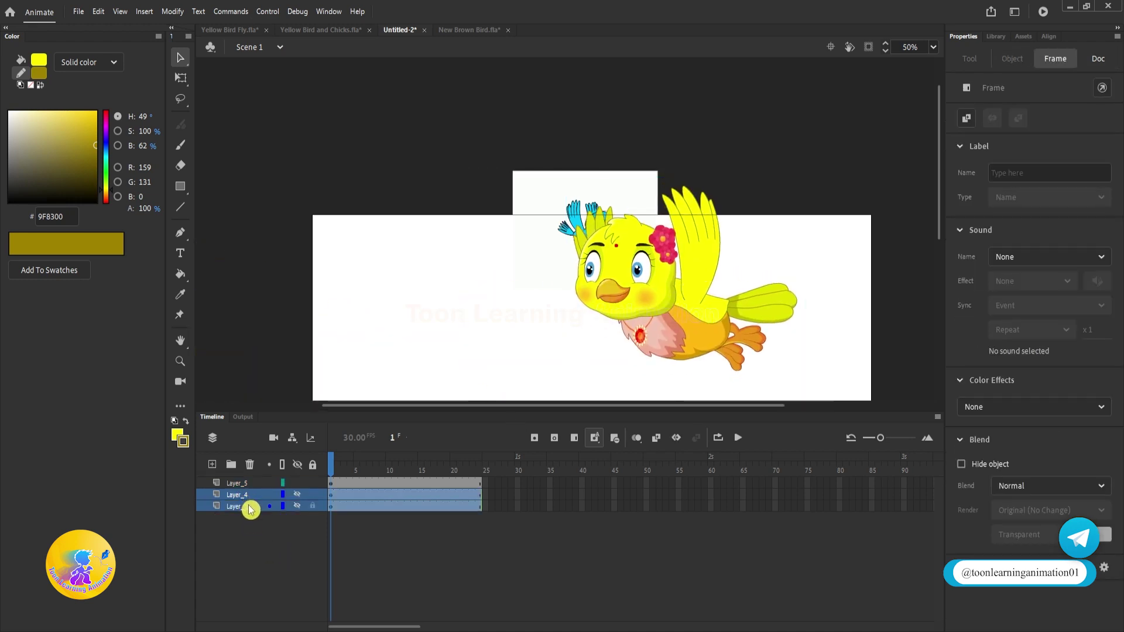
left_click(250, 464)
left_click_drag(577, 203, 519, 183)
key("Delete")
Position the pasted yellow bird around the middle of the stage, at about X 664, Y 174.
left_click_drag(686, 334, 617, 332)
left_click_drag(706, 309, 660, 309)
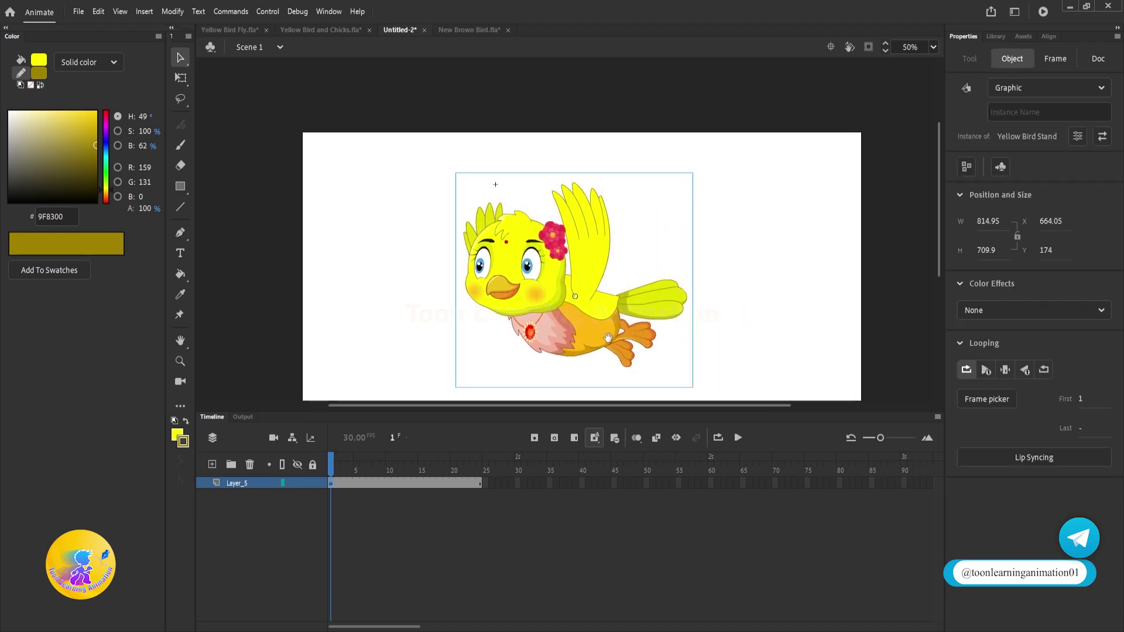
left_click_drag(607, 340, 645, 286)
Inside the Yellow Bird Stand symbol, remove all classic tweens and clear every keyframe after frame 1 on all layers.
double_click(609, 284)
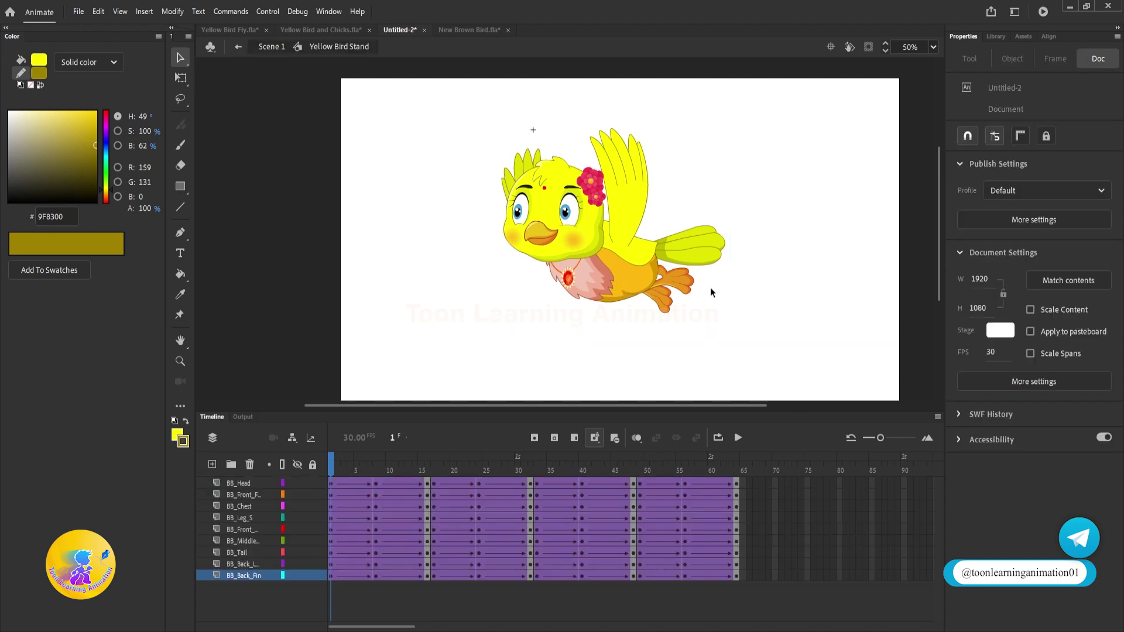
left_click_drag(345, 486, 910, 577)
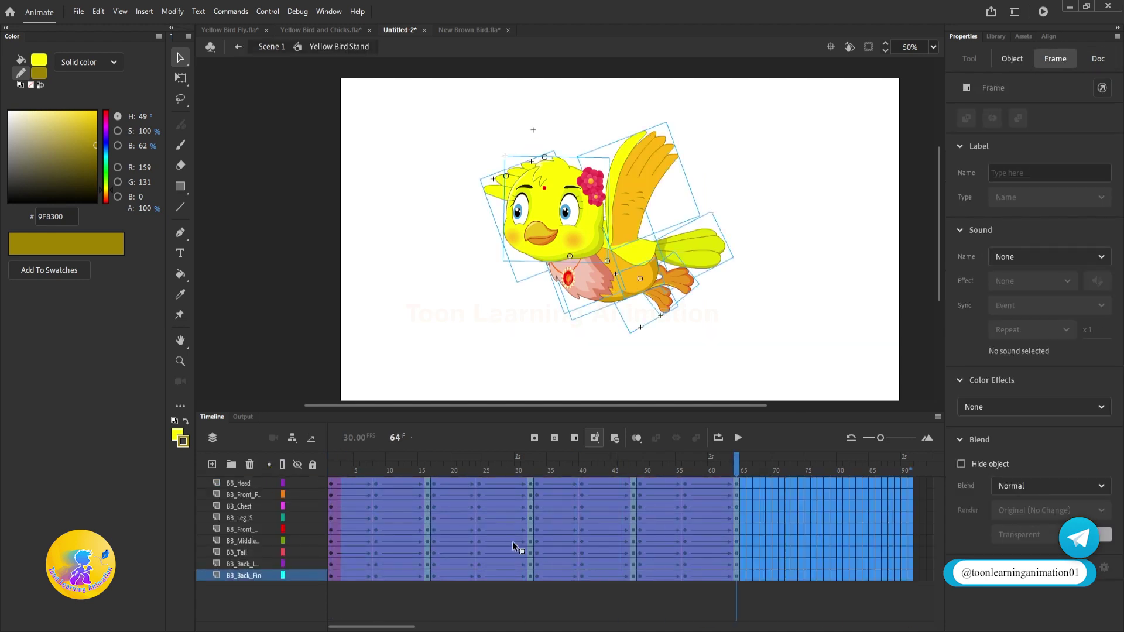
right_click(437, 518)
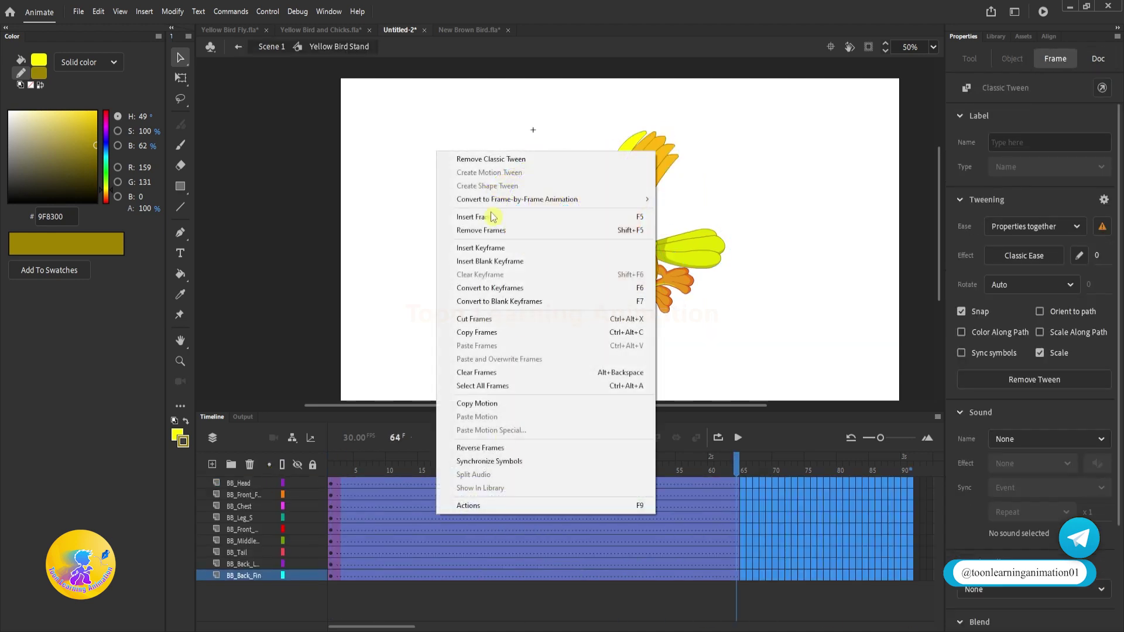
left_click(495, 157)
left_click_drag(504, 465, 13, 433)
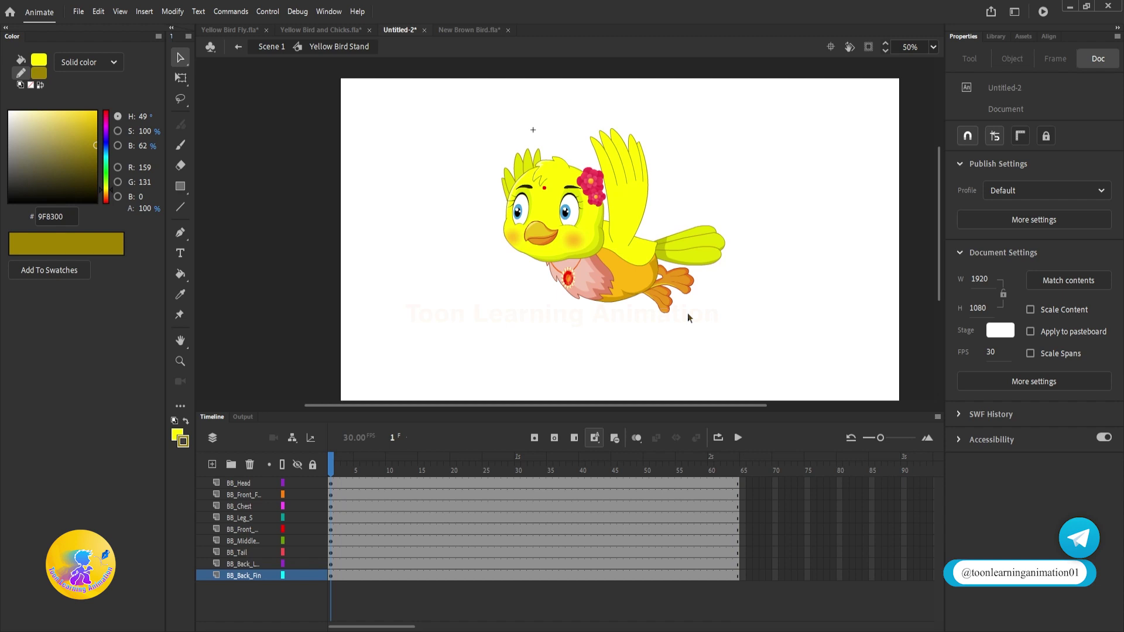
Open the BB Front Fin symbol, scrub through its wing frames and return to Scene 1.
double_click(628, 204)
mouse_move(346, 463)
left_mouse_down()
mouse_move(372, 464)
mouse_move(329, 464)
left_mouse_up()
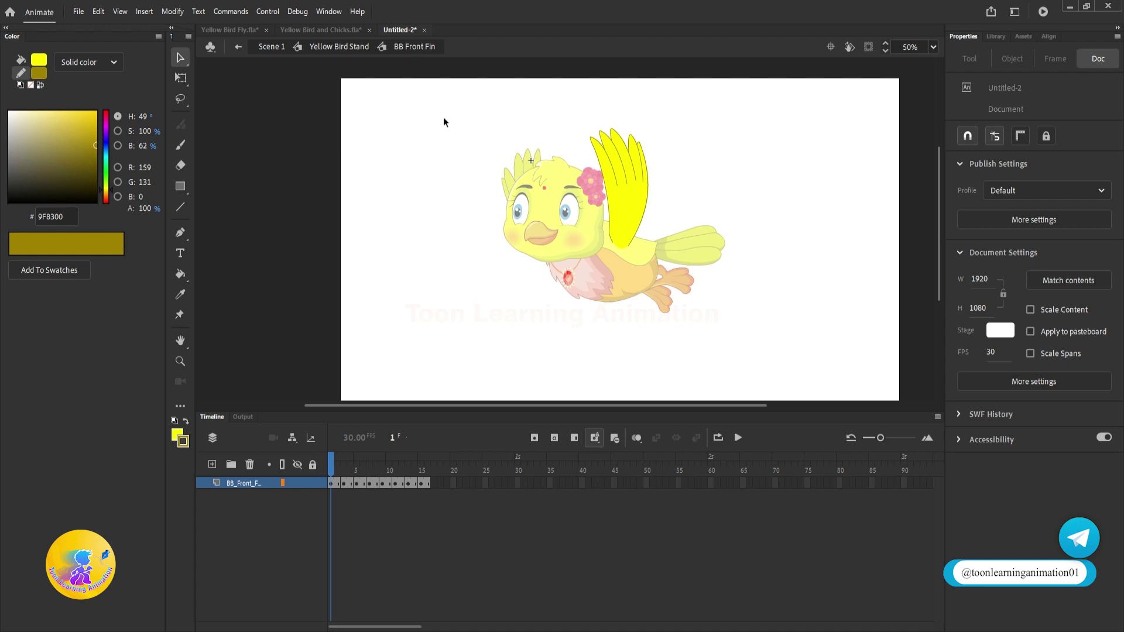
double_click(322, 223)
double_click(328, 228)
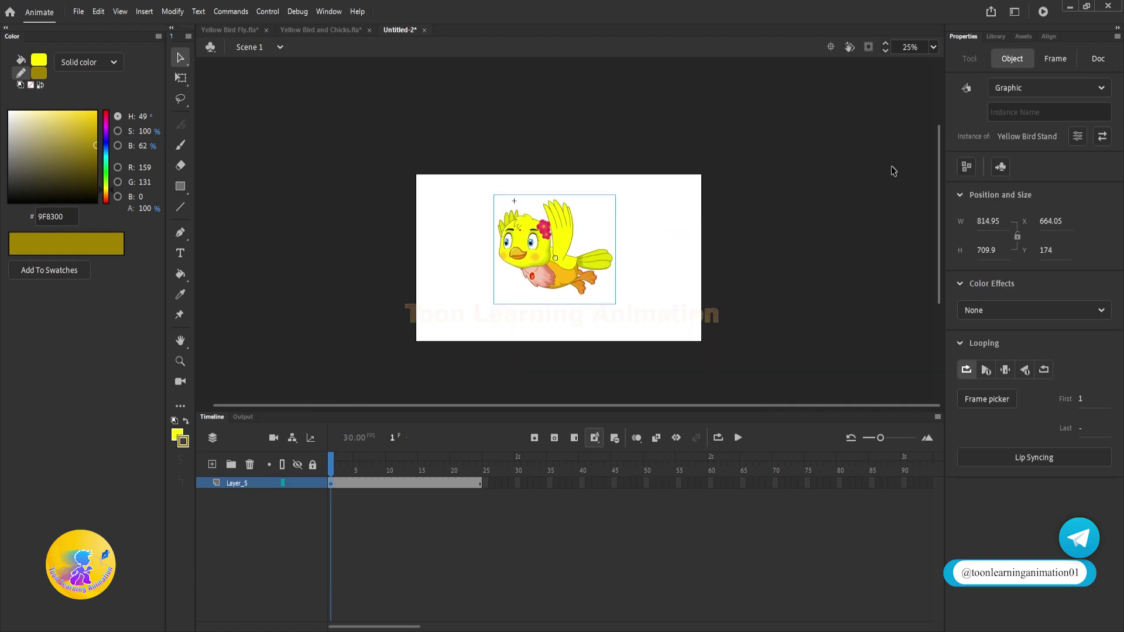
left_click_drag(770, 287, 771, 240)
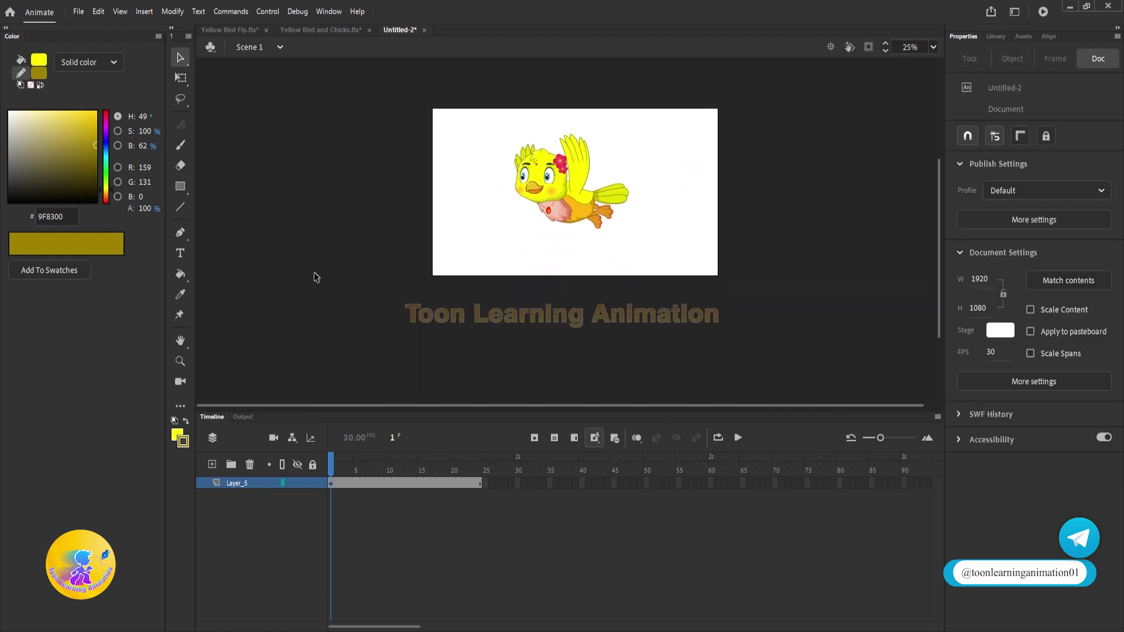
scroll(601, 239, "up", 2)
left_click_drag(461, 288, 461, 290)
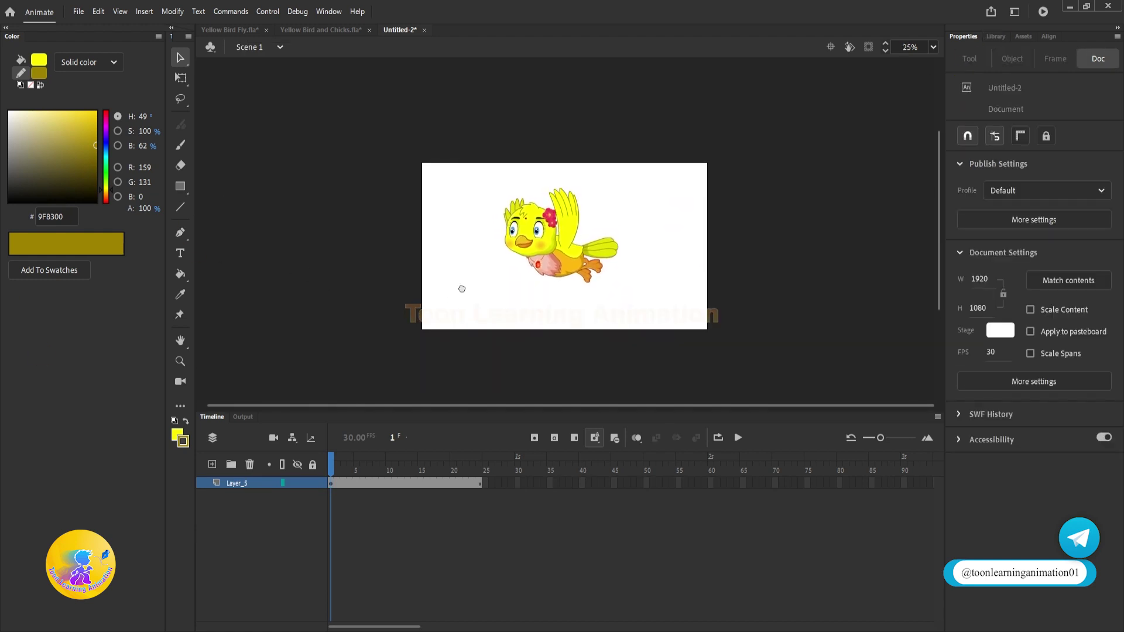
Search the library for Birds, place the Birds G symbol on the stage and enlarge it.
left_click(996, 37)
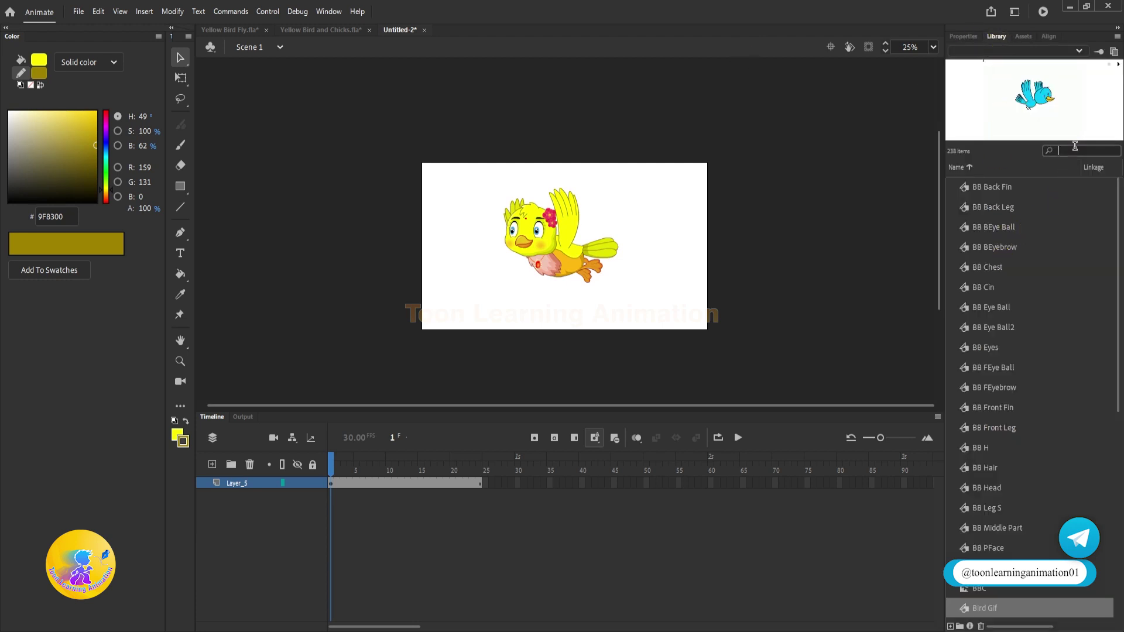
type("Birds")
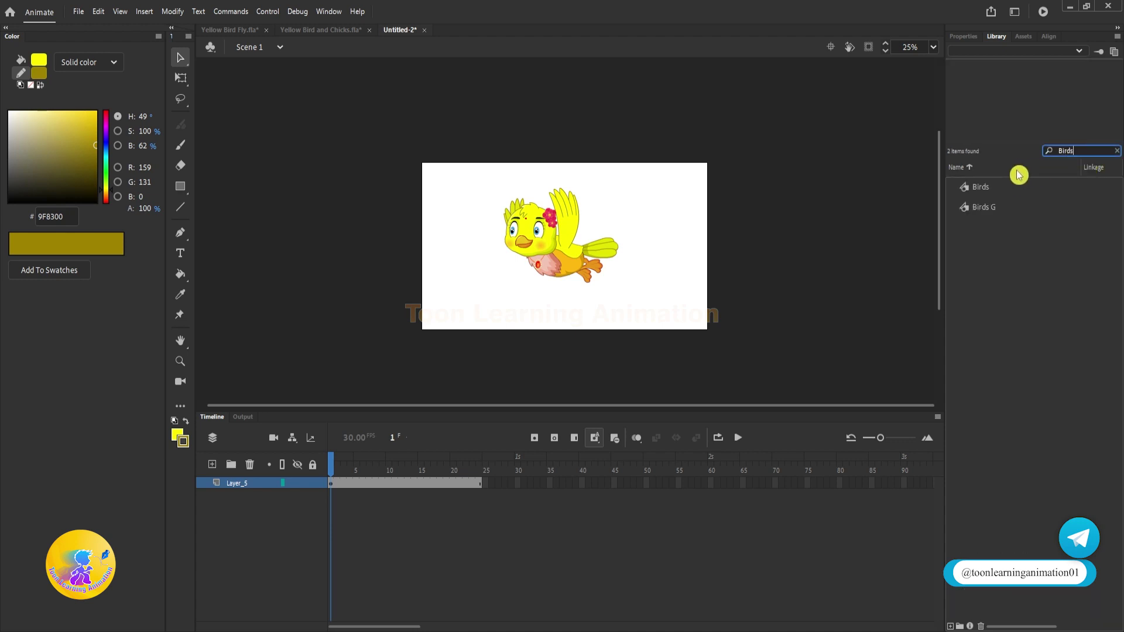
left_click(1016, 188)
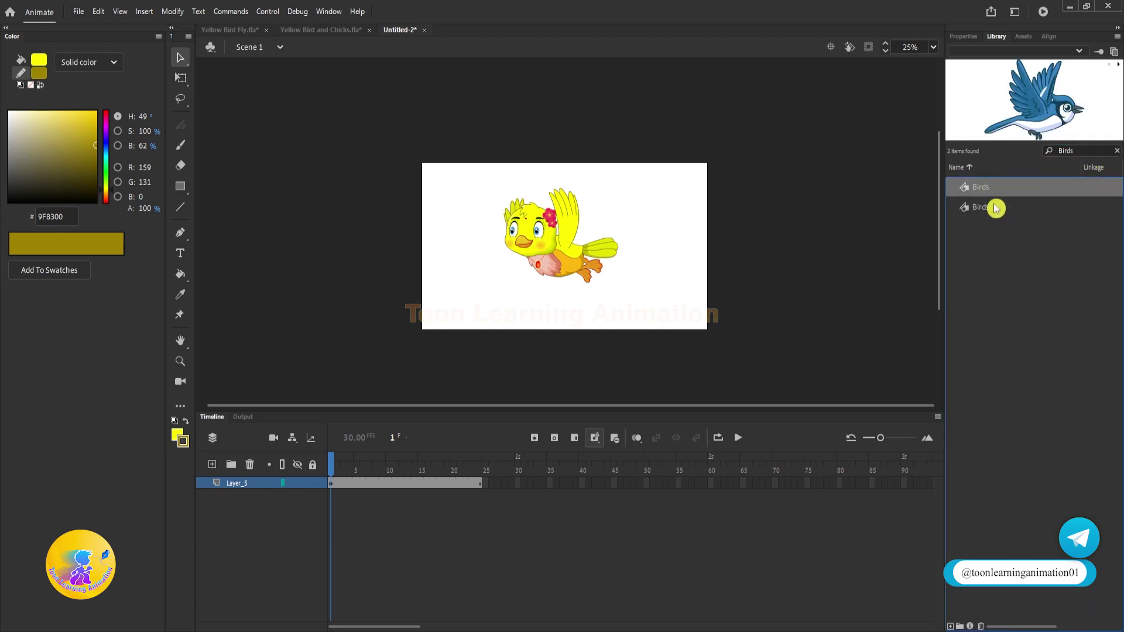
left_click_drag(996, 209, 400, 307)
left_click_drag(365, 189, 718, 249)
key("q")
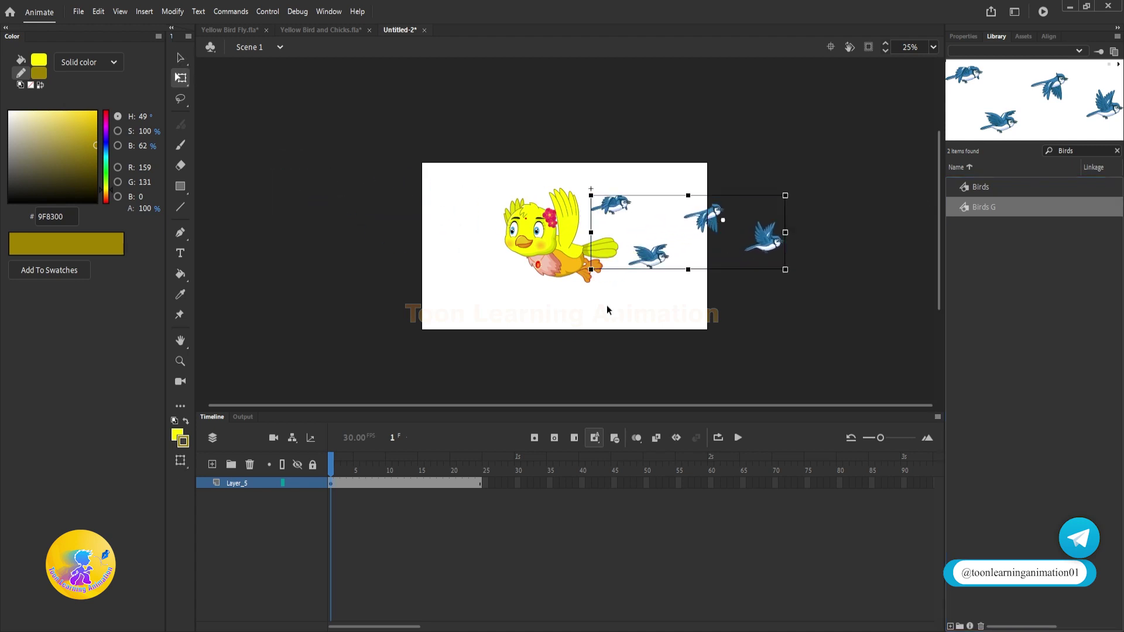
left_click_drag(785, 269, 817, 314)
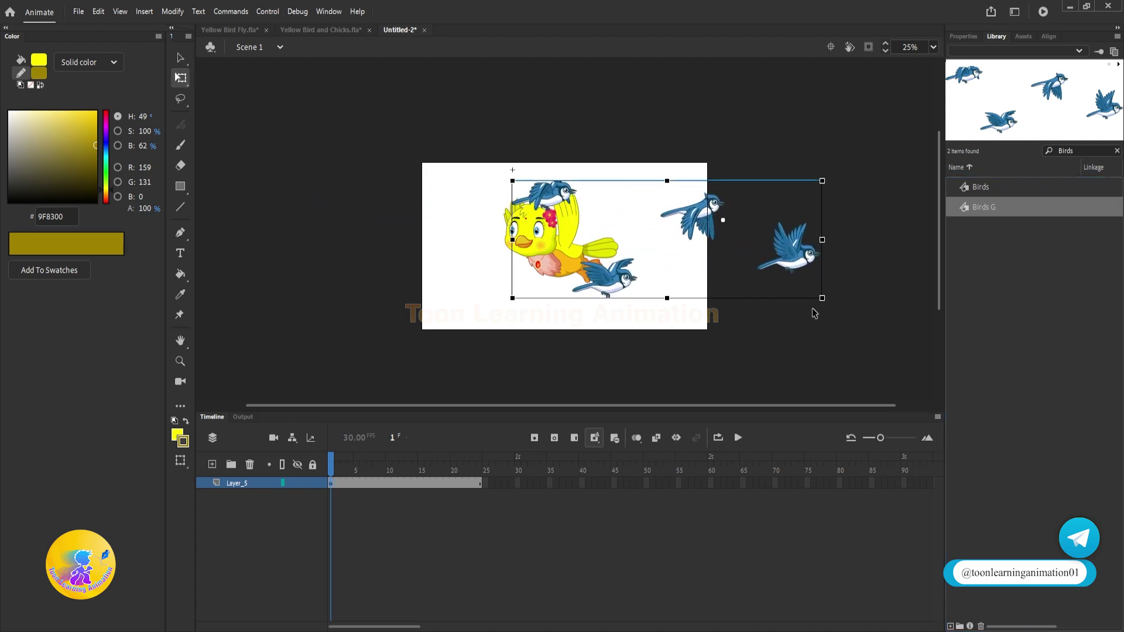
Open the Birds symbol of the rightmost blue bird, copy both of its wings and return to Scene 1.
double_click(792, 246)
double_click(790, 245)
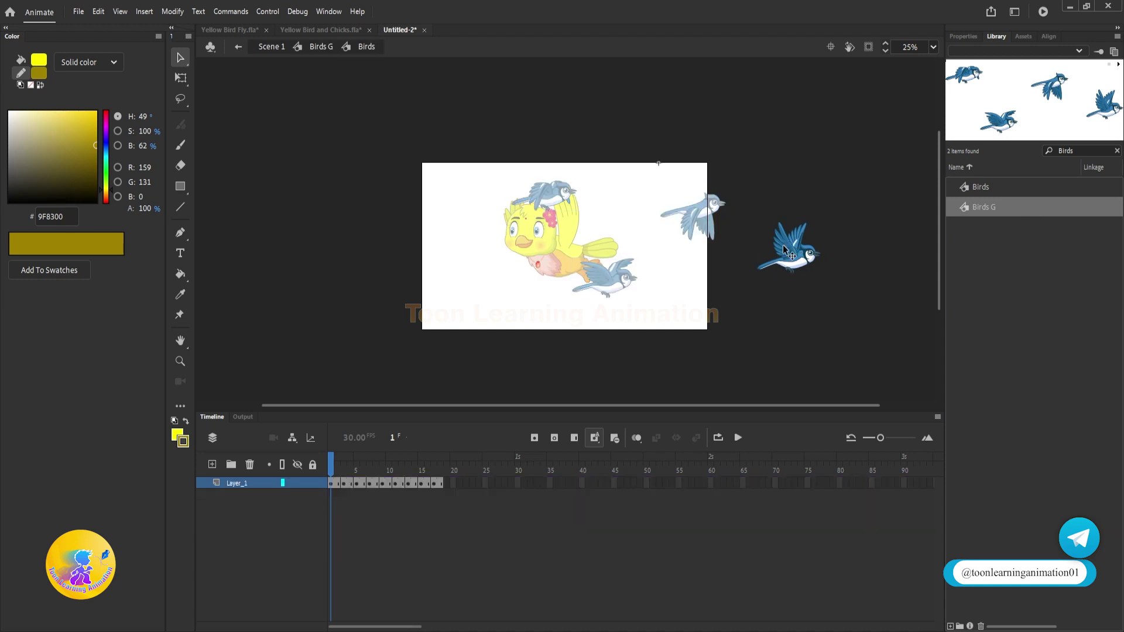
scroll(785, 249, "up", 5)
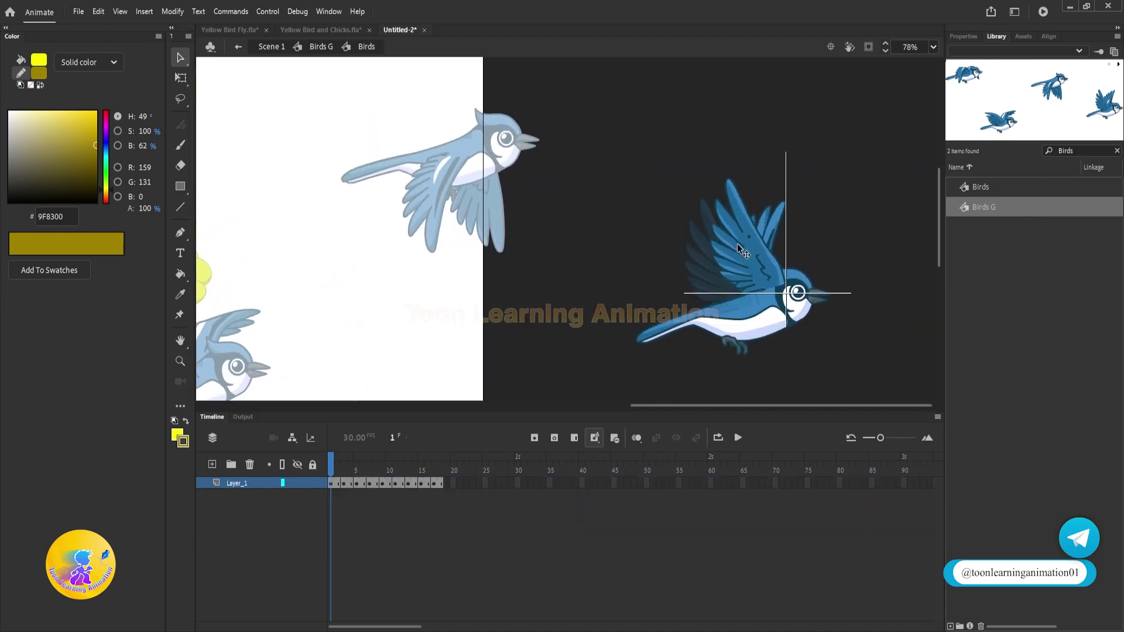
key("ctrl+z")
left_click_drag(738, 248, 735, 284)
left_click_drag(867, 180, 603, 292)
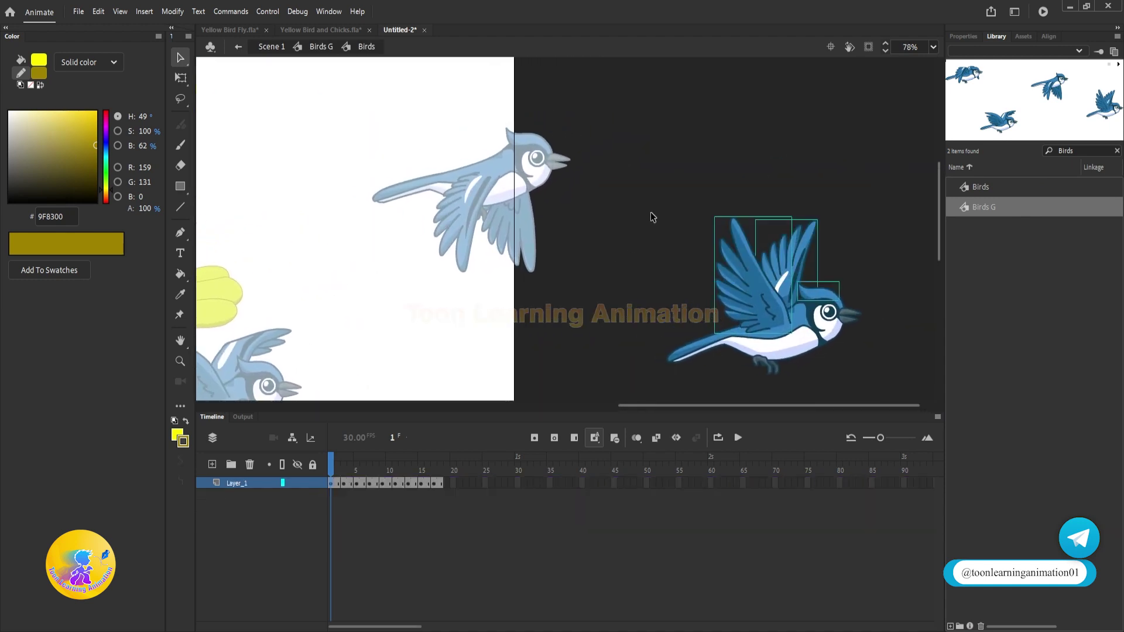
left_click_drag(831, 186, 681, 266)
left_click(272, 47)
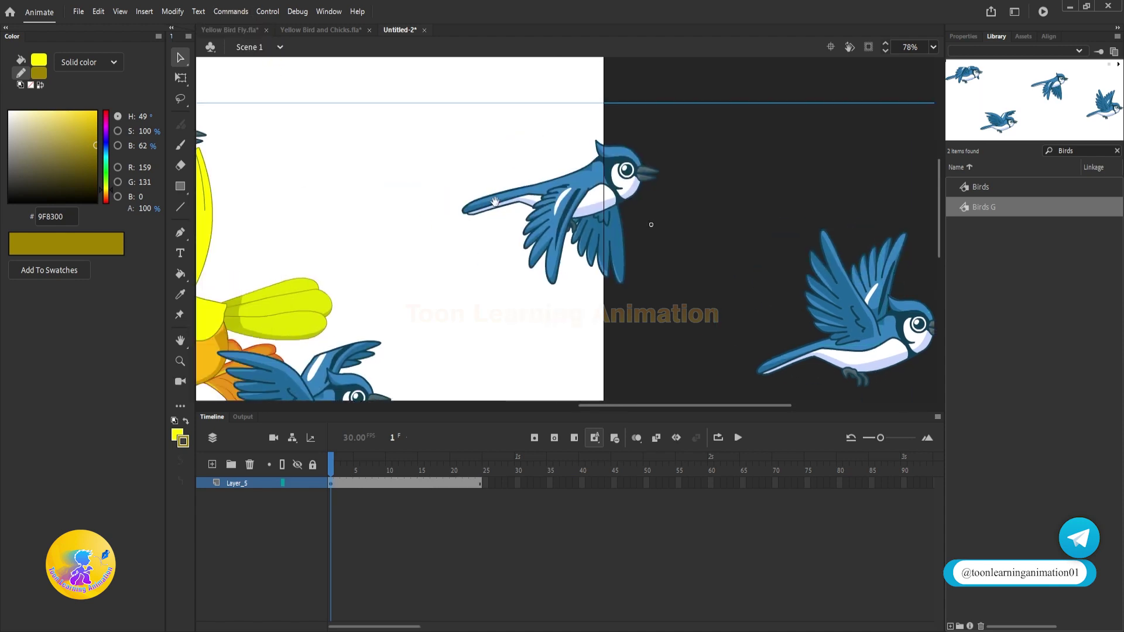
Paste the blue wings into frame 1 of the yellow bird's BB Front Fin symbol.
scroll(467, 197, "up", 1)
double_click(509, 203)
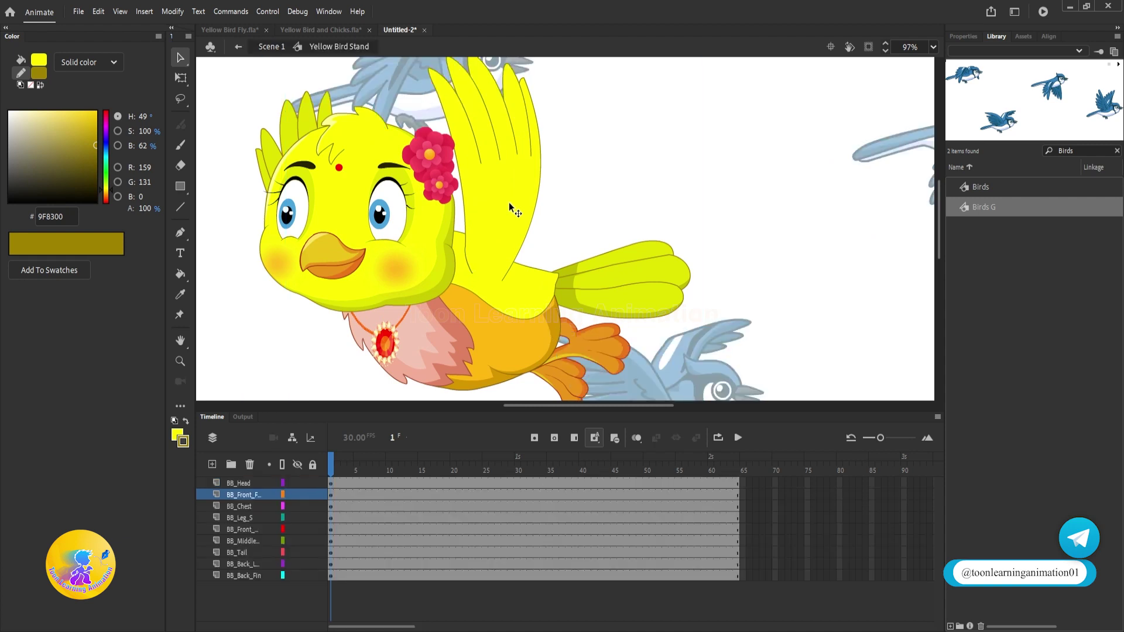
double_click(512, 204)
double_click(512, 203)
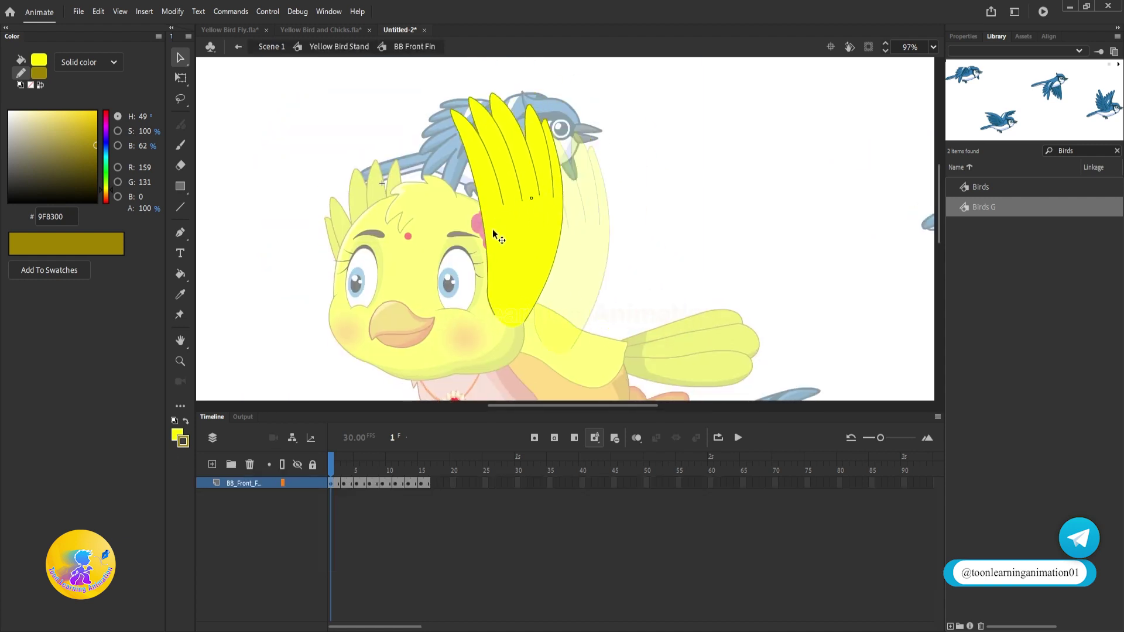
key("ctrl+v")
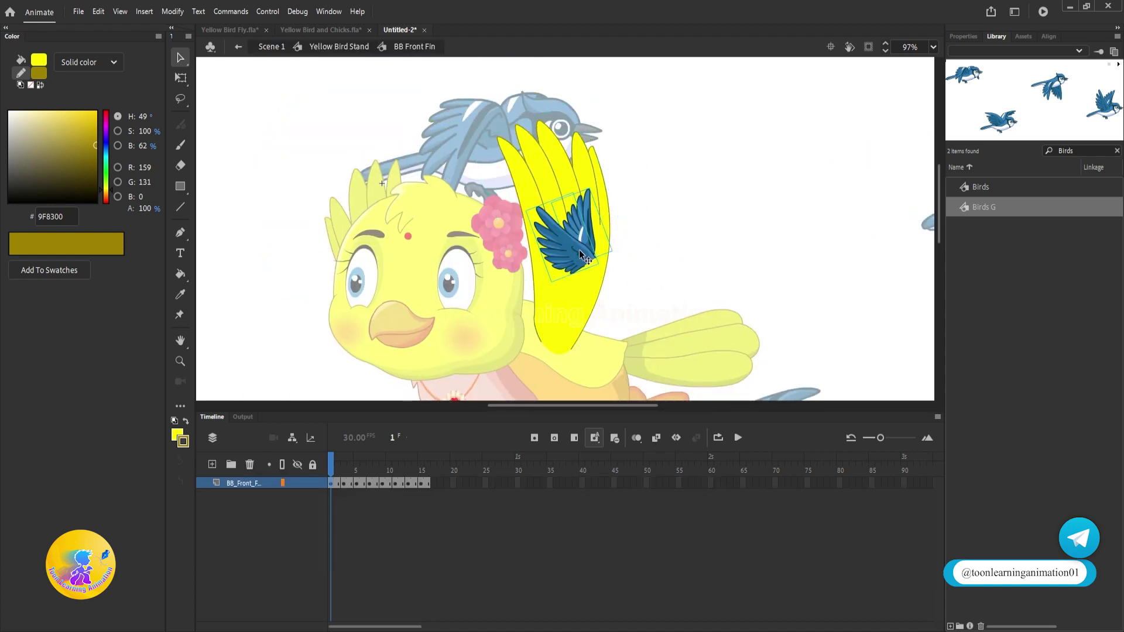
Enlarge the pasted blue wings to roughly the yellow wing's size and flip them horizontally.
key("q")
left_click_drag(616, 259, 719, 313)
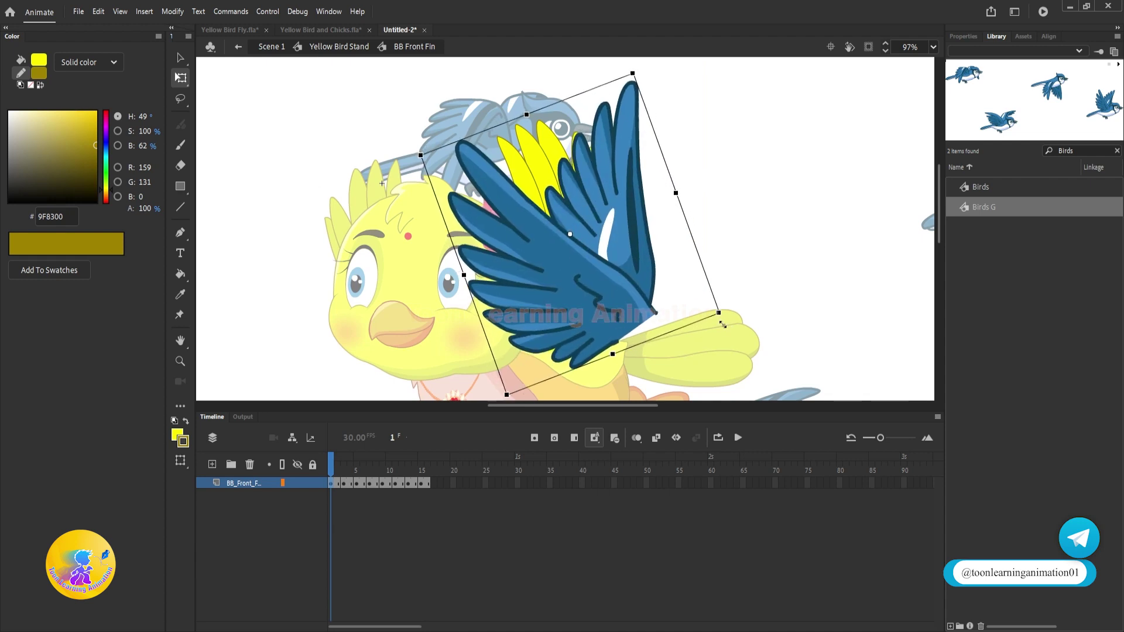
right_click(537, 293)
mouse_move(679, 459)
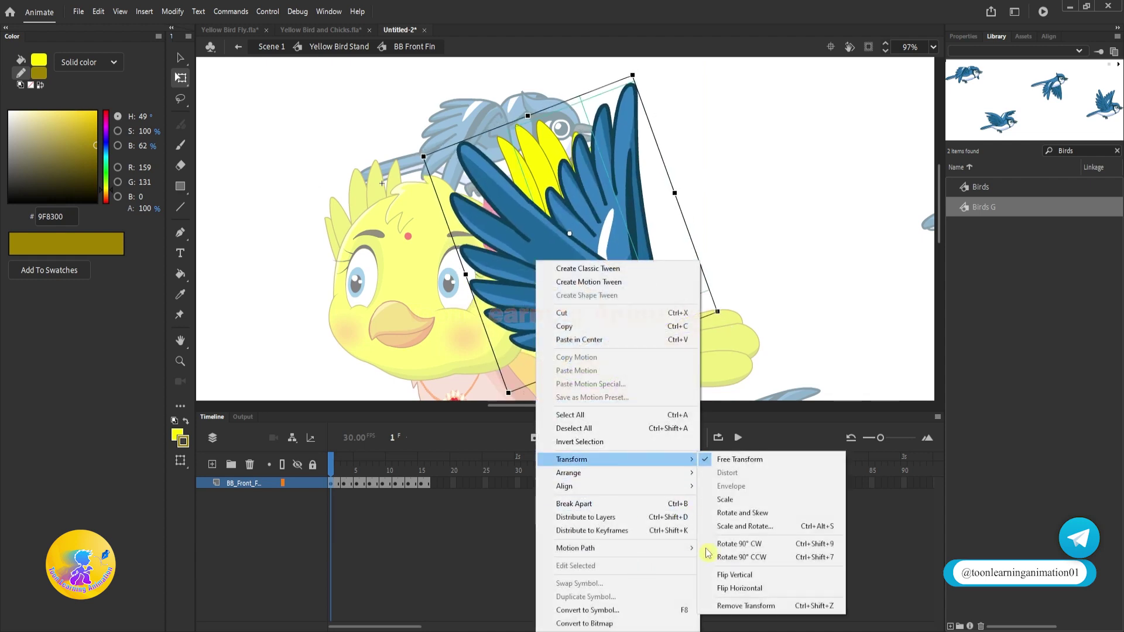
left_click(739, 588)
Separate the two blue wings and cut the one with the white highlight out of the front wing symbol.
left_click_drag(628, 317, 724, 266)
left_click(813, 160)
left_click_drag(611, 203, 495, 203)
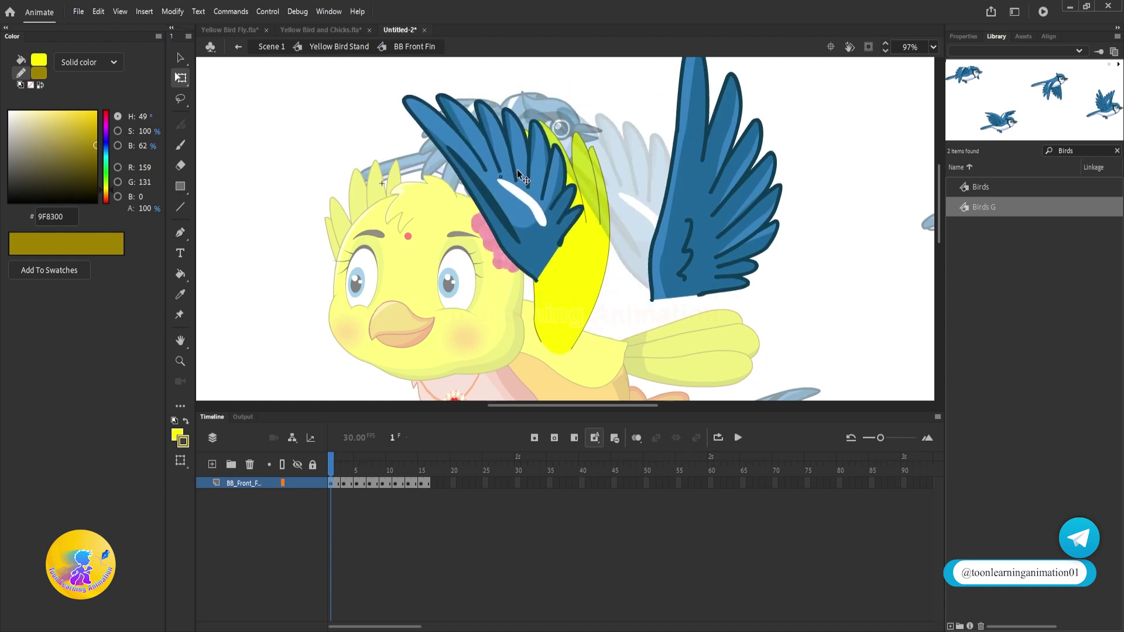
key("ctrl+z")
key("Delete")
Fit the remaining blue wing over the yellow front wing, enlarge it slightly and delete the yellow wing from frame 1.
left_click_drag(726, 235, 598, 294)
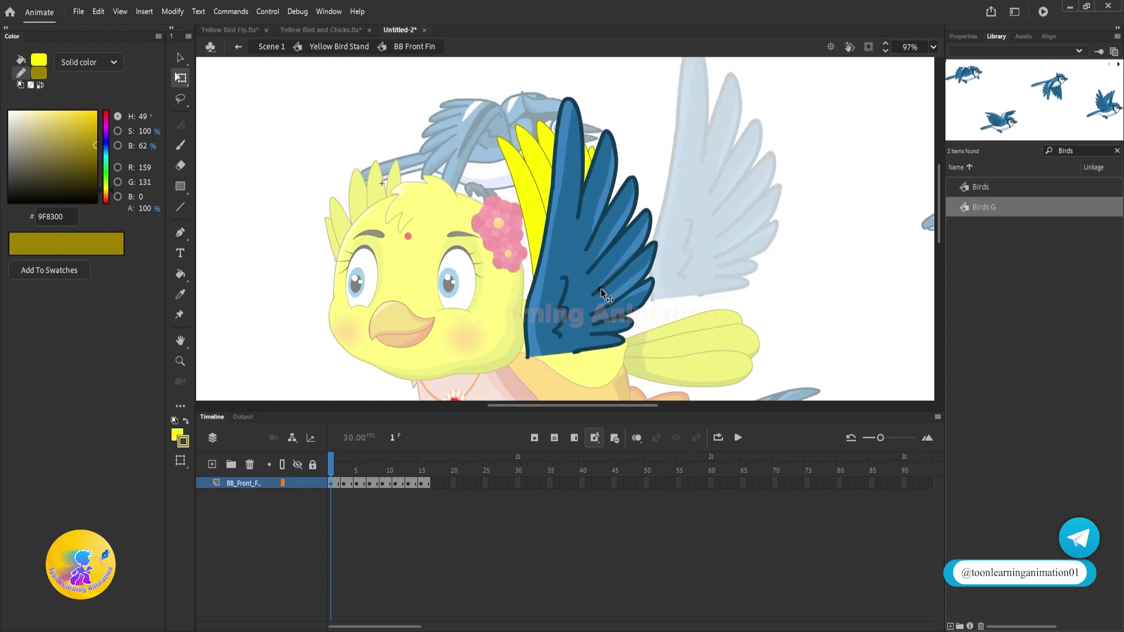
left_click_drag(689, 318, 706, 329)
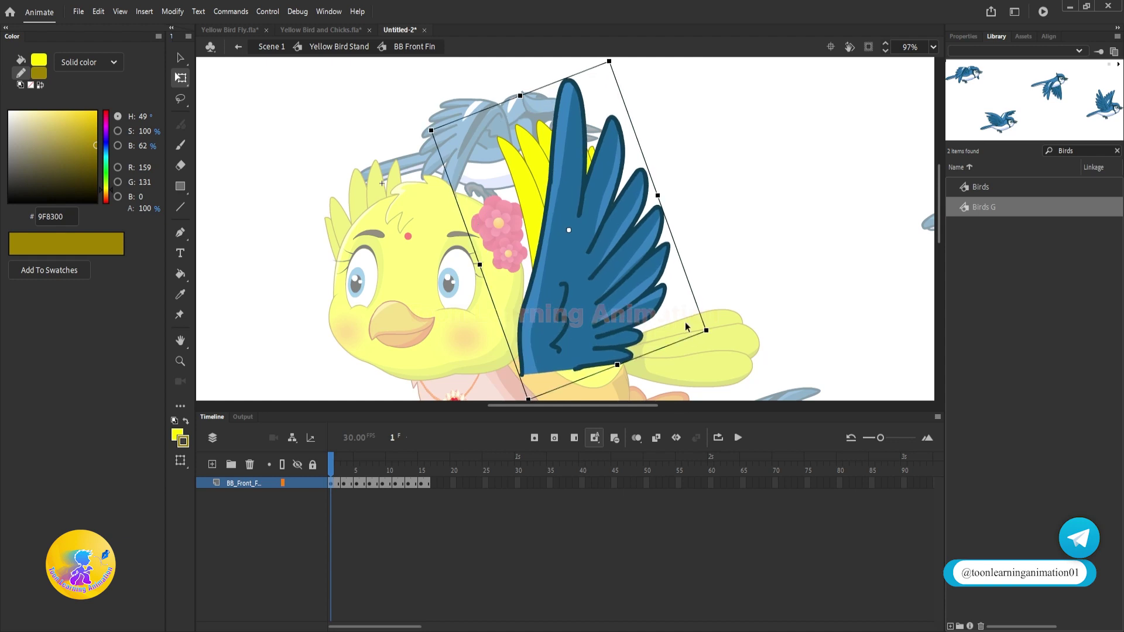
left_click_drag(619, 318, 625, 294)
left_click_drag(529, 200, 321, 149)
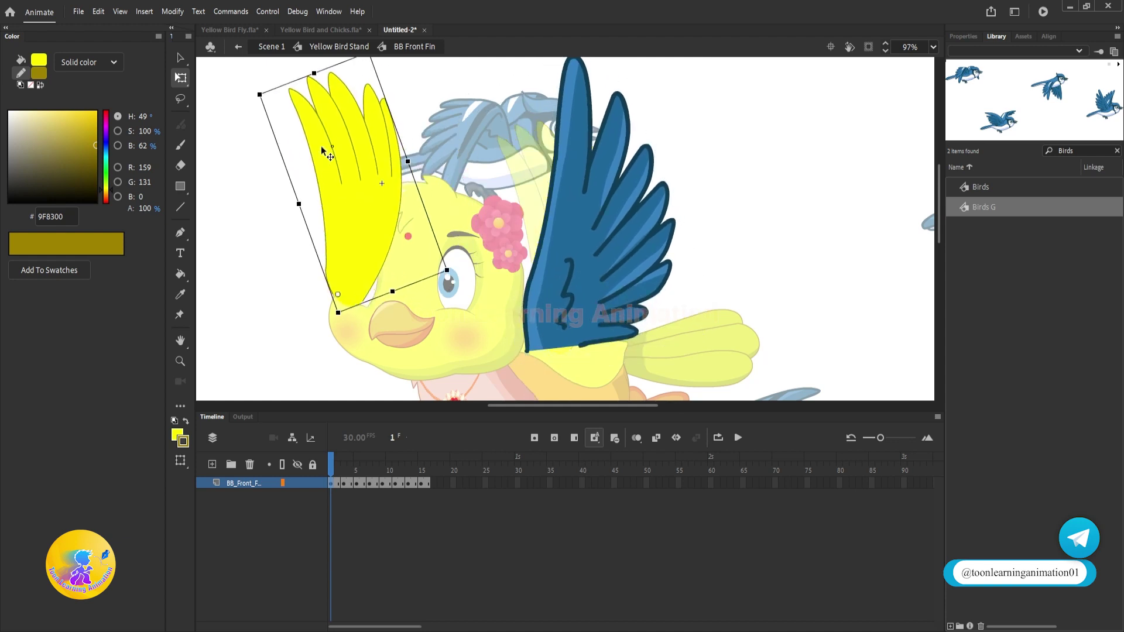
key("Delete")
Paste the white-highlighted blue wing into frame 1 of the BB Back Fin symbol, fit it behind the head and delete the old yellow wing.
double_click(783, 221)
double_click(373, 202)
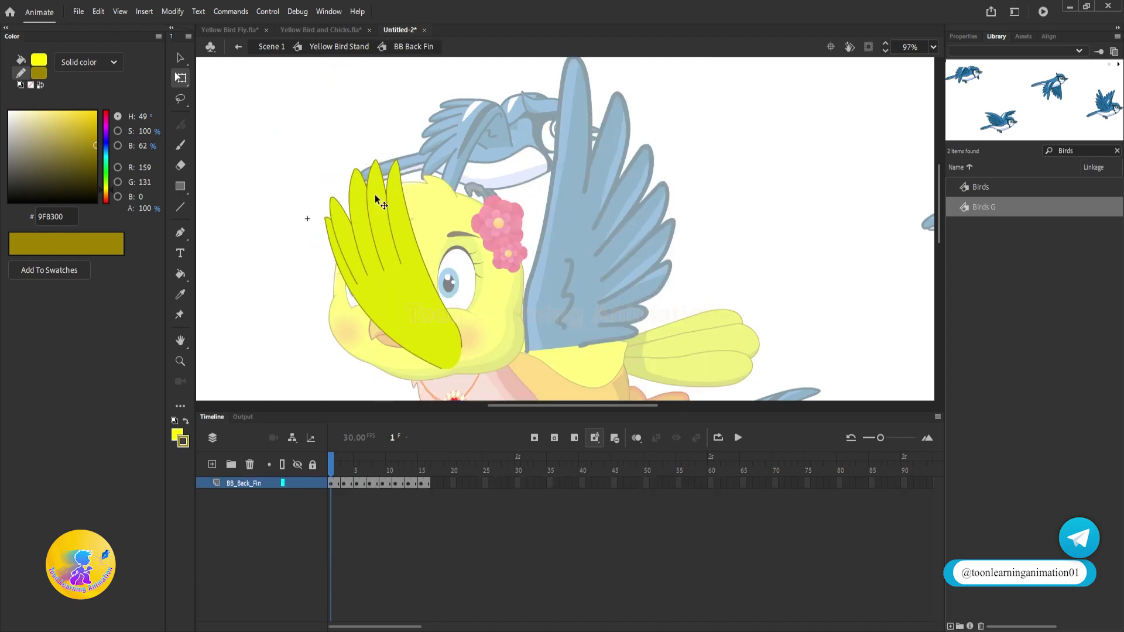
key("ctrl+v")
left_click_drag(627, 288, 492, 356)
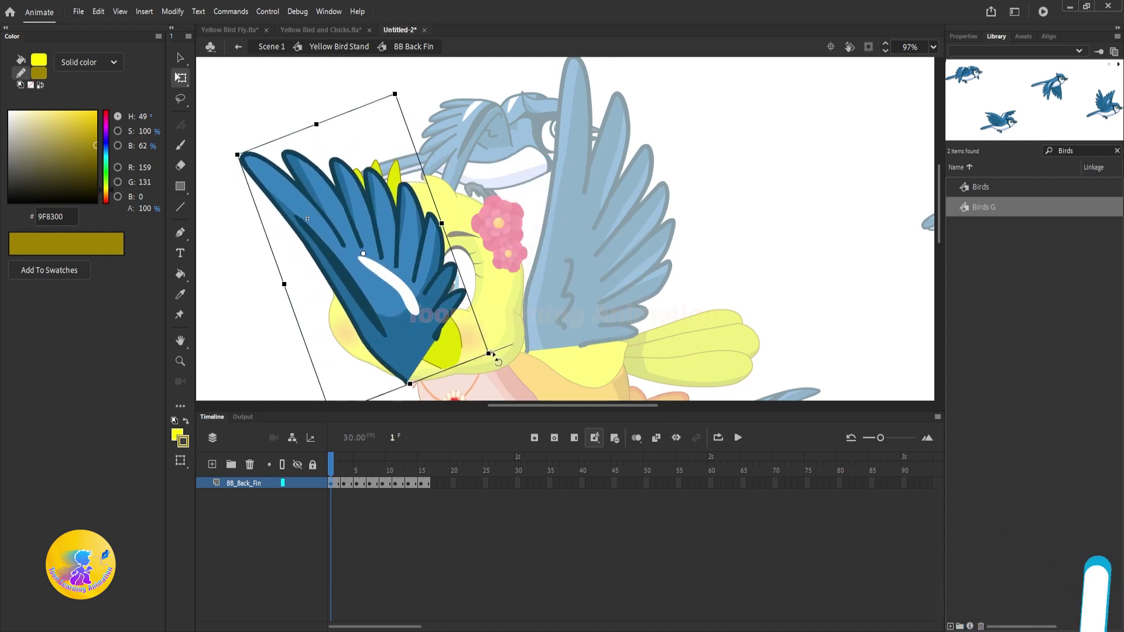
left_click_drag(404, 315, 477, 322)
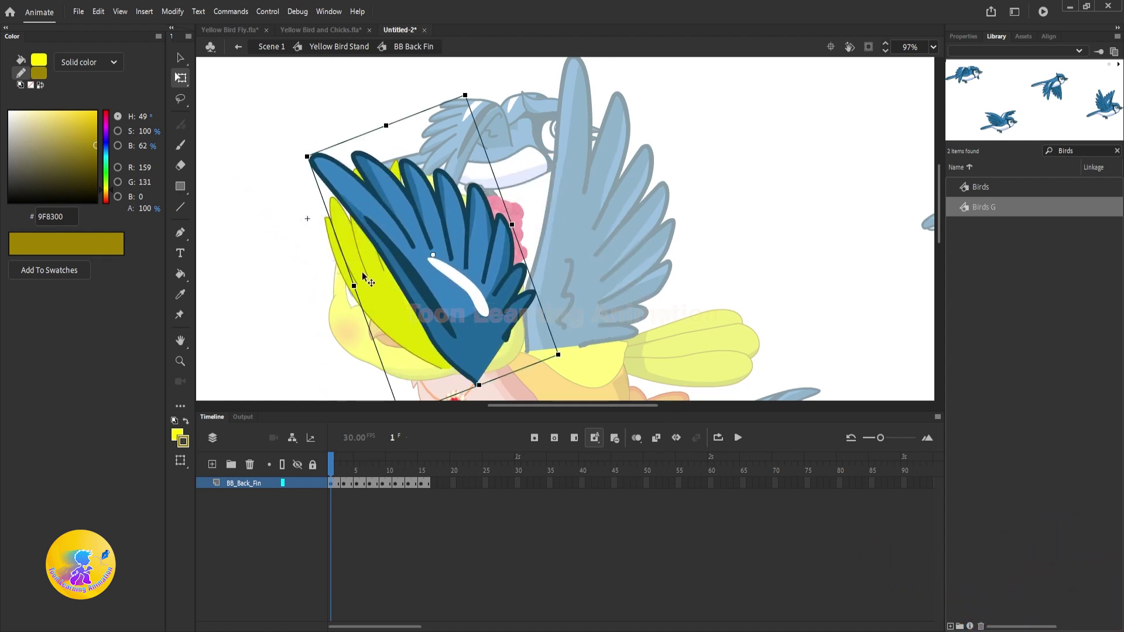
left_click_drag(363, 276, 109, 284)
key("Delete")
Return to Scene 1 and move the group of blue birds away from the yellow bird.
double_click(793, 233)
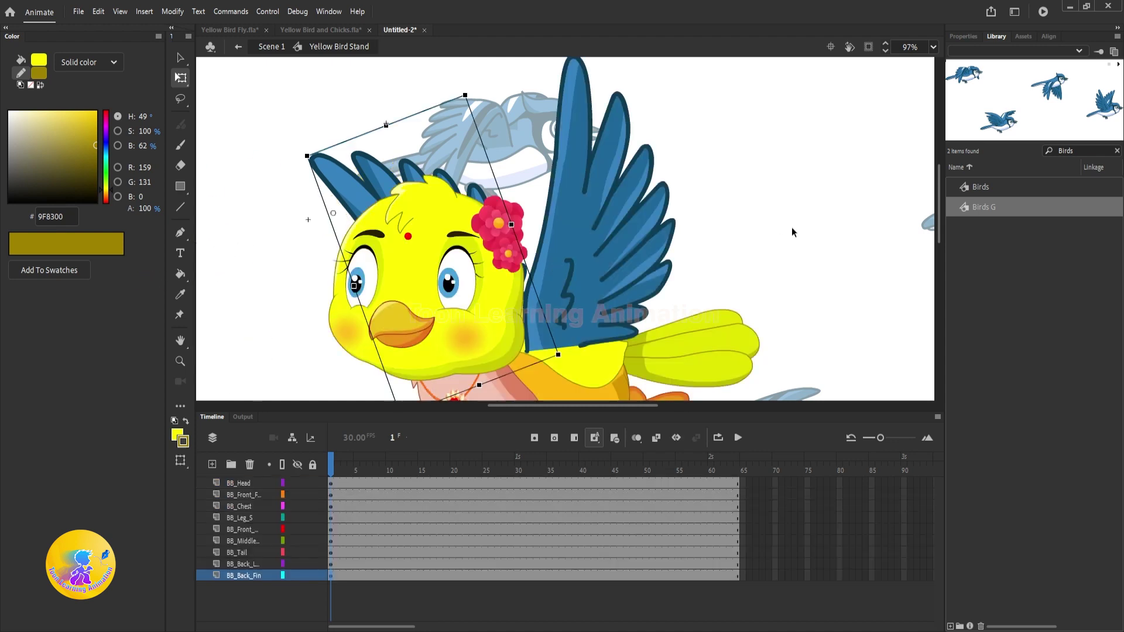
double_click(793, 233)
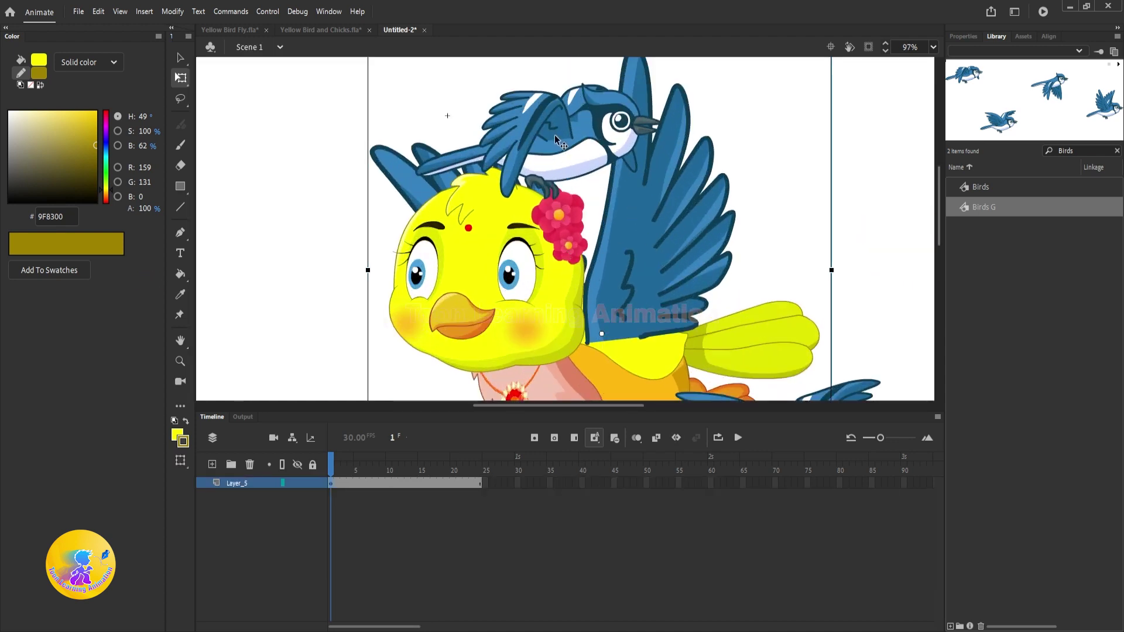
left_click_drag(556, 141, 916, 180)
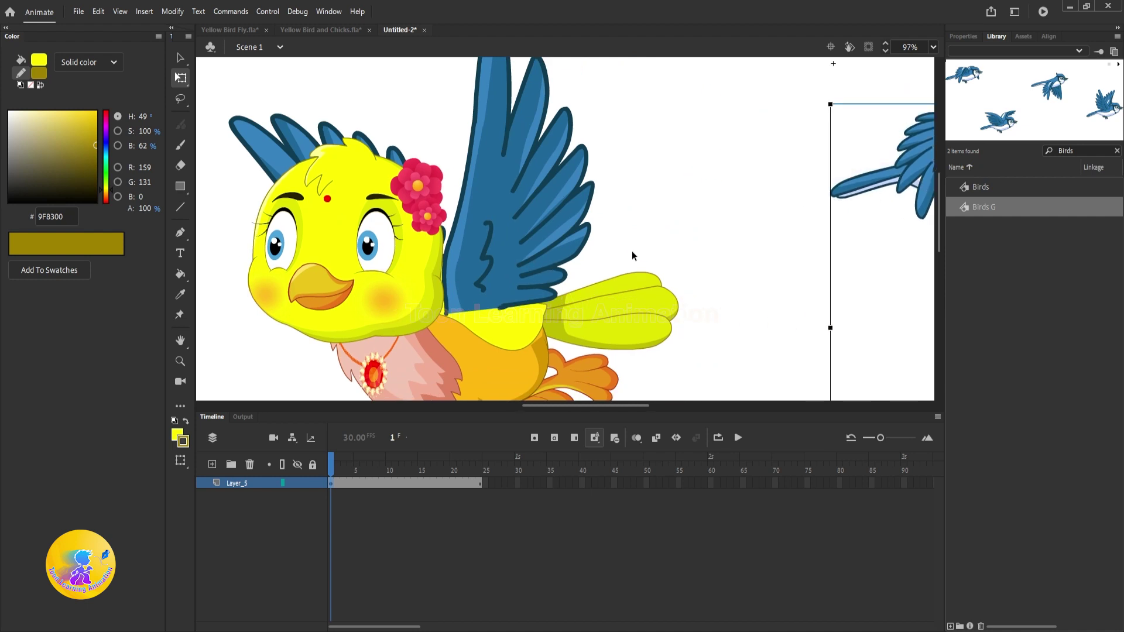
Find and replace all of the wing's darker blue (#206899) with the bright yellow of the bird's body.
key("ctrl+f")
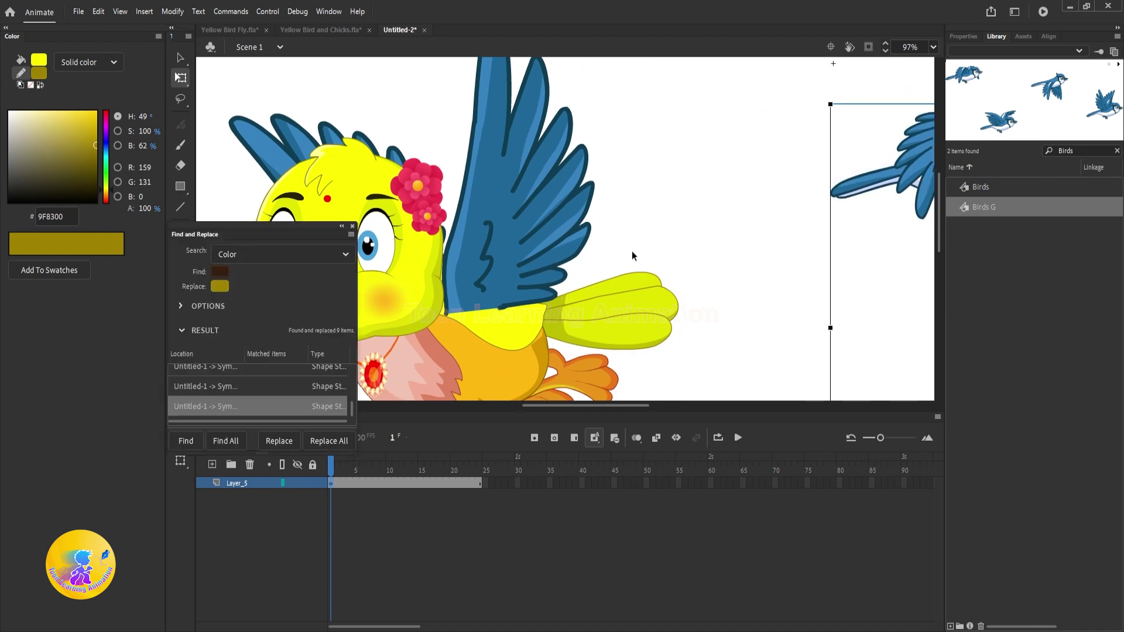
left_click(219, 271)
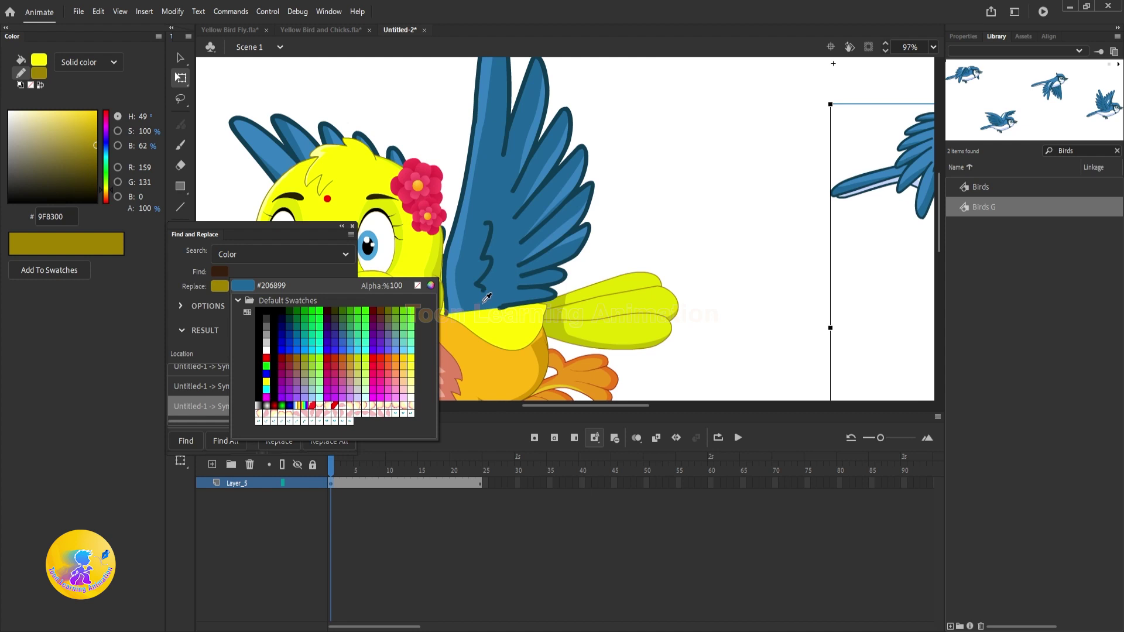
left_click(486, 300)
left_click(220, 286)
left_click(467, 337)
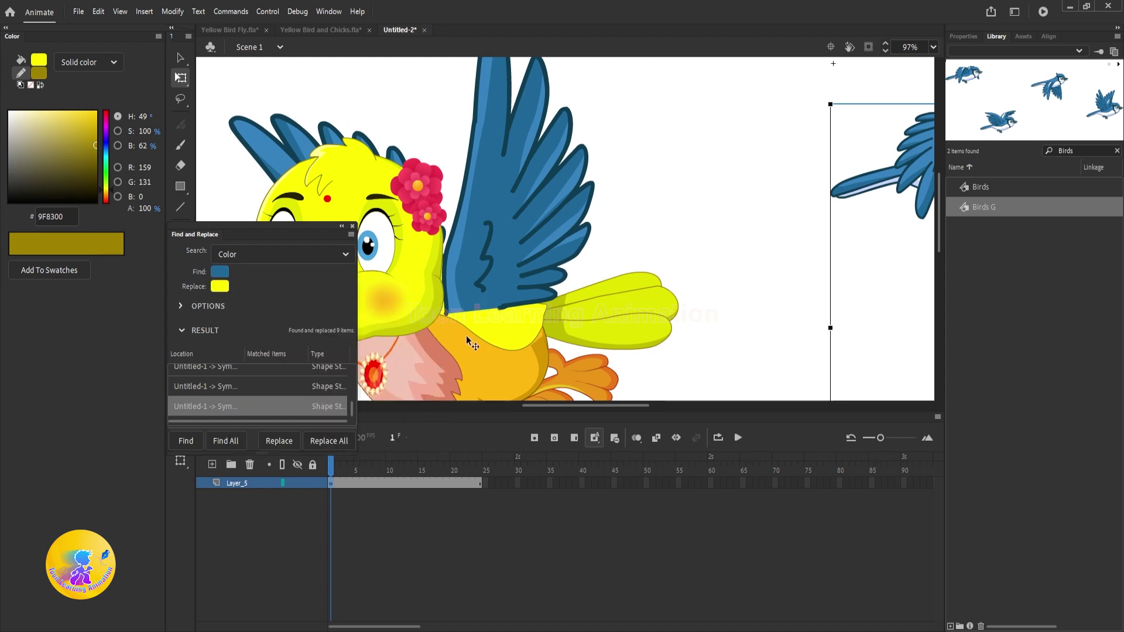
left_click(329, 441)
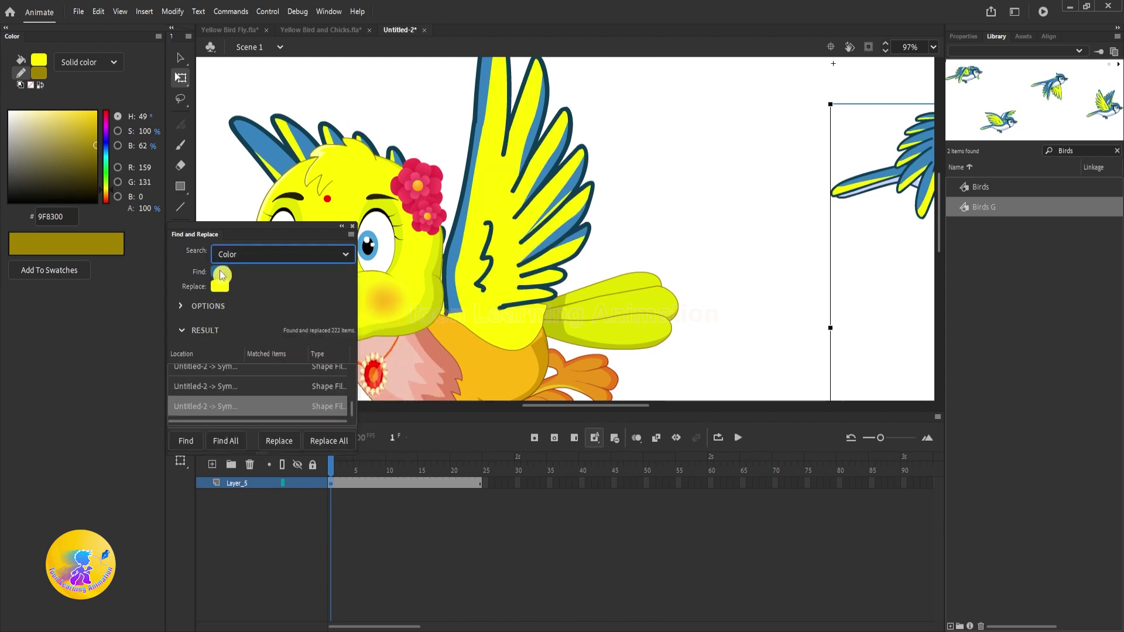
Replace all of the wing's lighter blue shading with the olive green shading colour sampled from the yellow bird's tail.
left_click(221, 274)
left_click(466, 241)
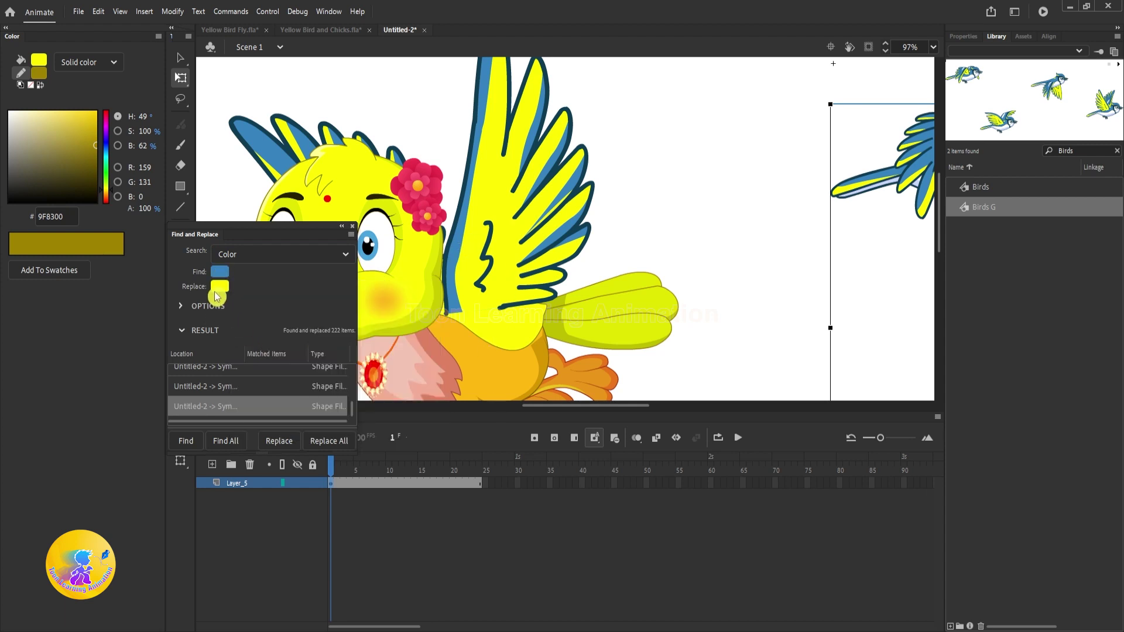
left_click(219, 287)
left_click(558, 332)
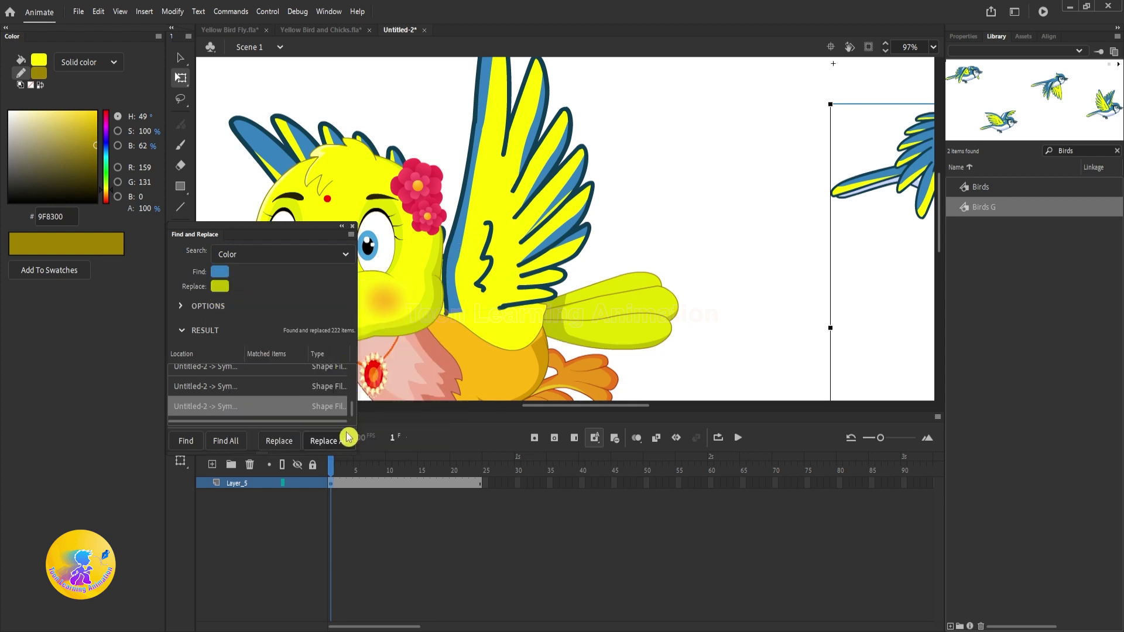
left_click(332, 441)
Replace all of the wings' dark navy outline colour with the brown outline colour sampled from the yellow bird's tail, and close Find and Replace.
left_click(217, 271)
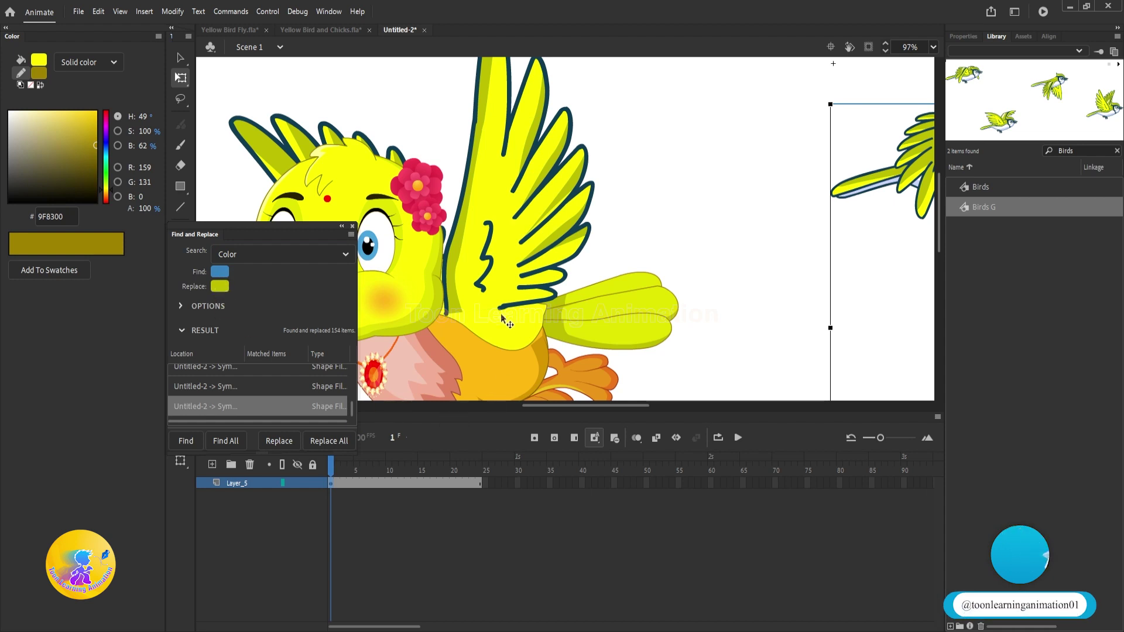
scroll(493, 283, "up", 3)
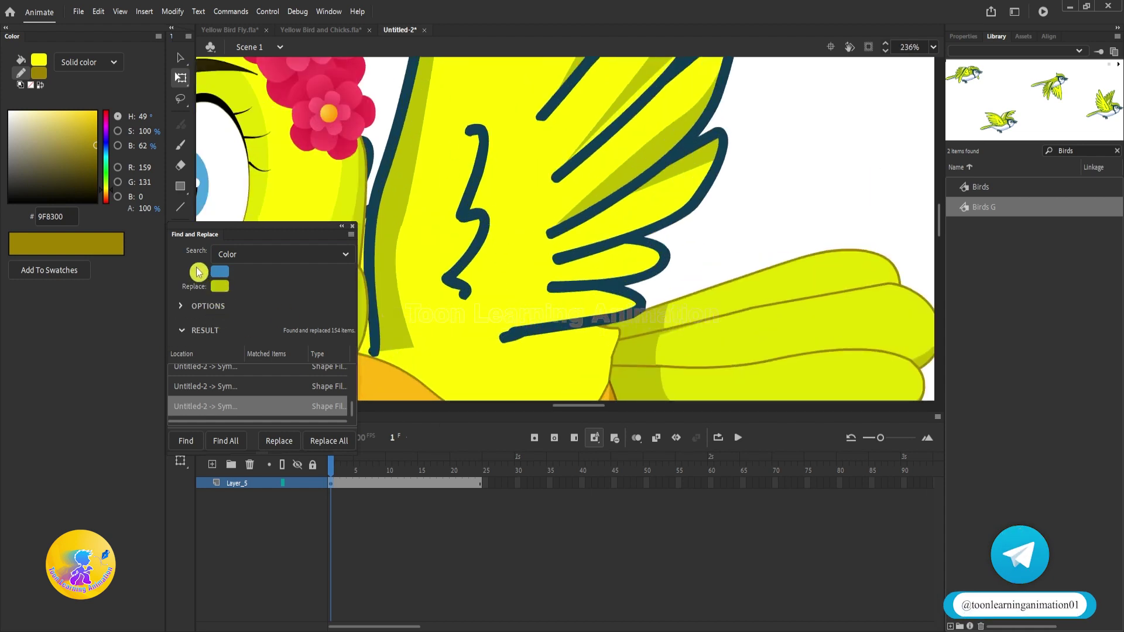
left_click(220, 287)
left_click(477, 234)
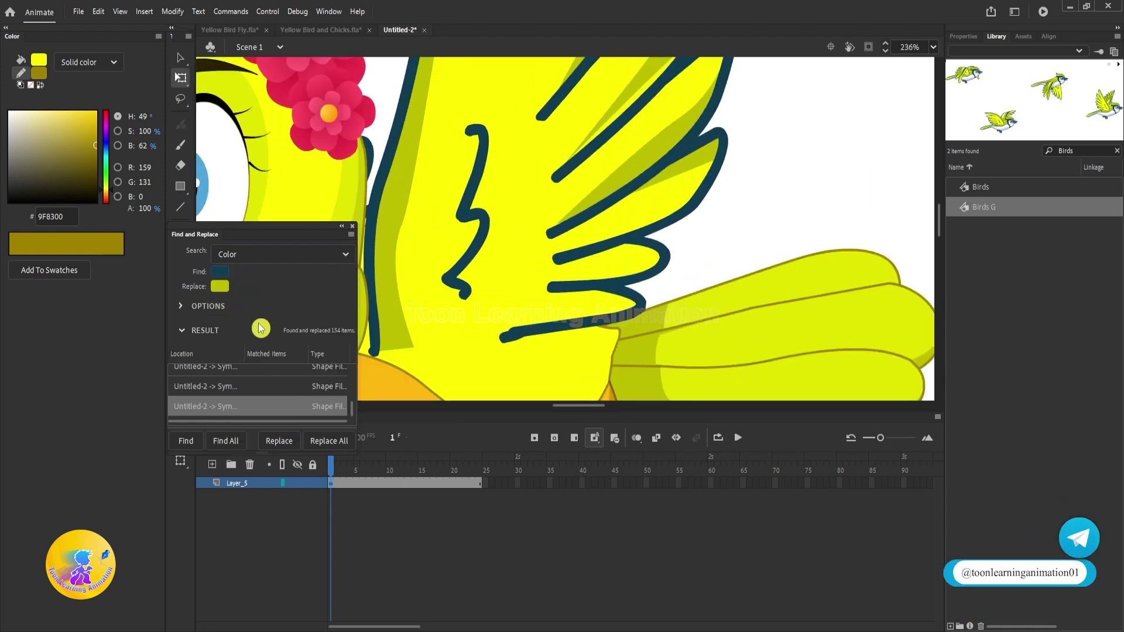
left_click(220, 287)
scroll(683, 293, "up", 2)
scroll(683, 293, "up", 2)
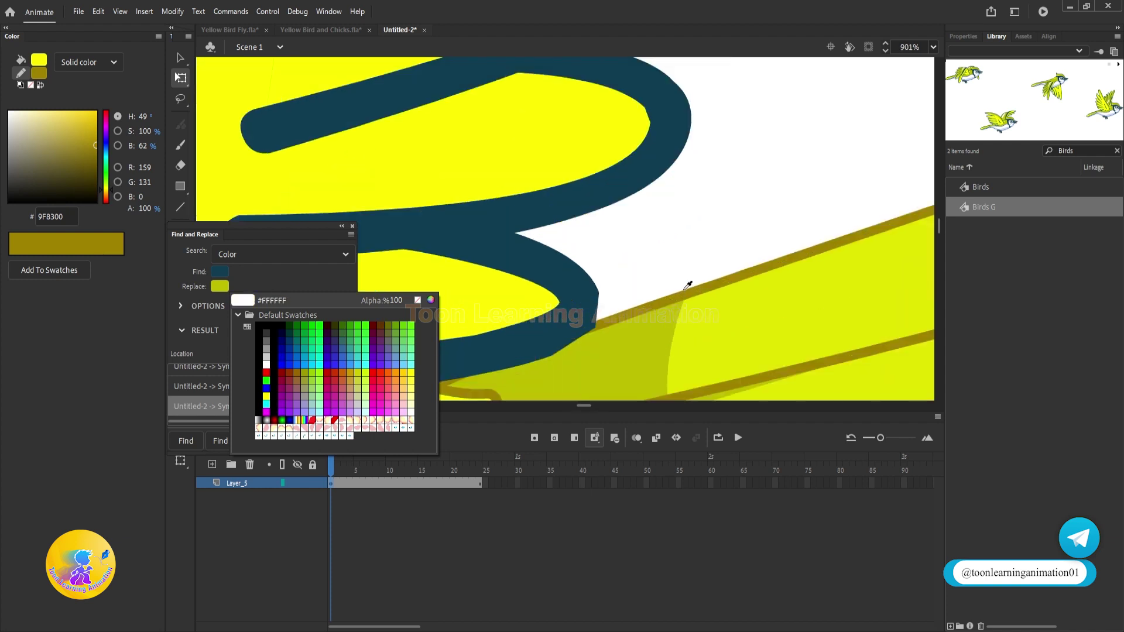
left_click(689, 284)
left_click(328, 441)
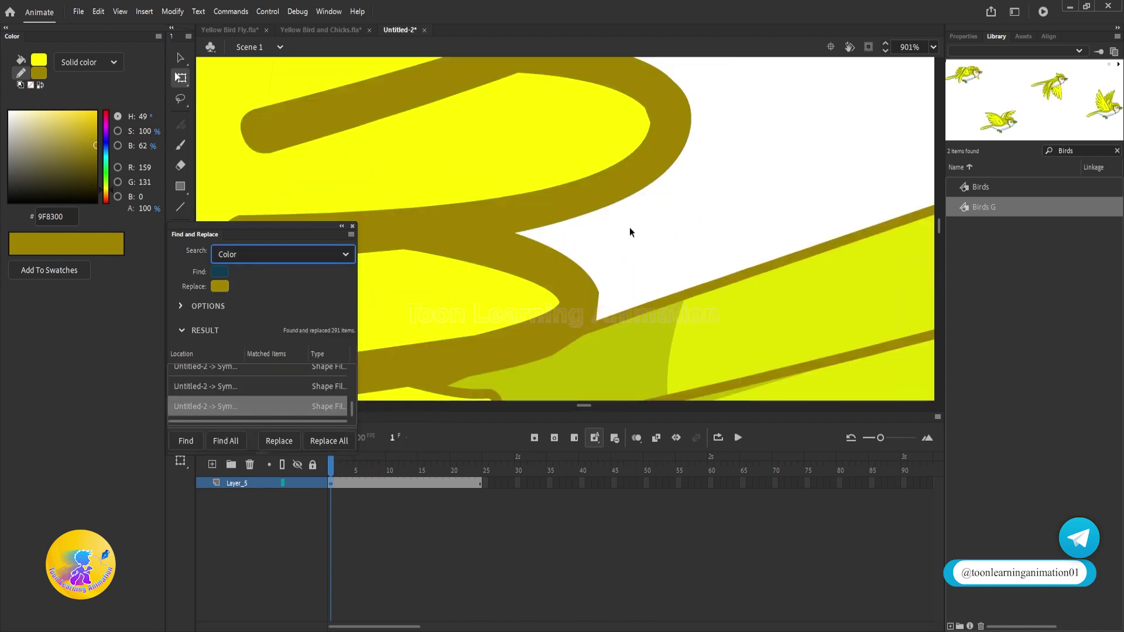
scroll(704, 242, "down", 5)
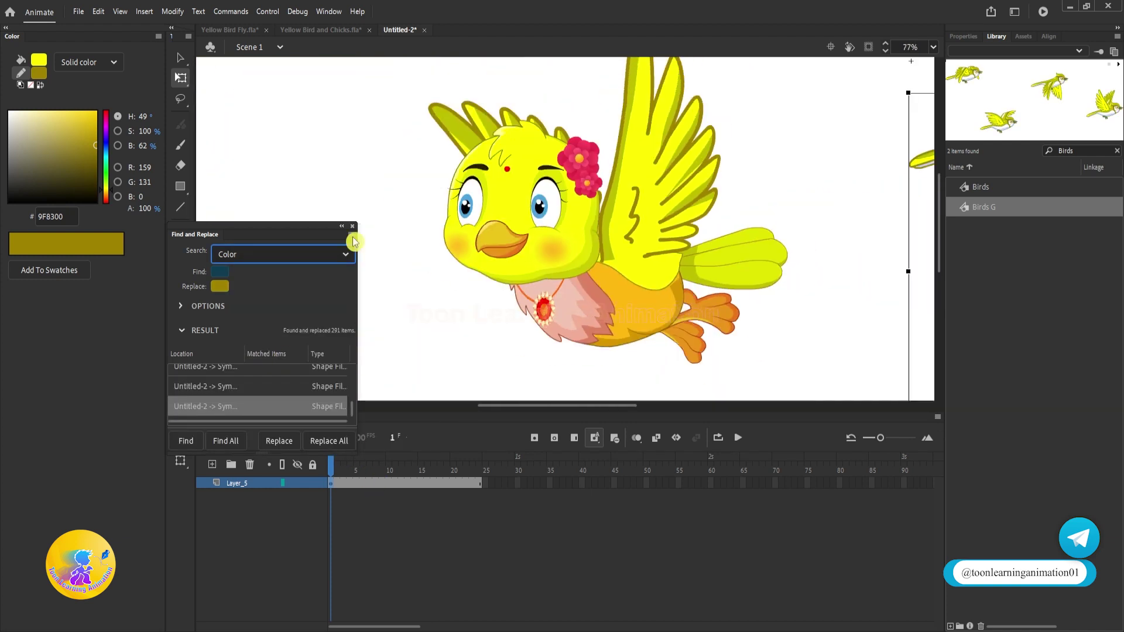
left_click(348, 227)
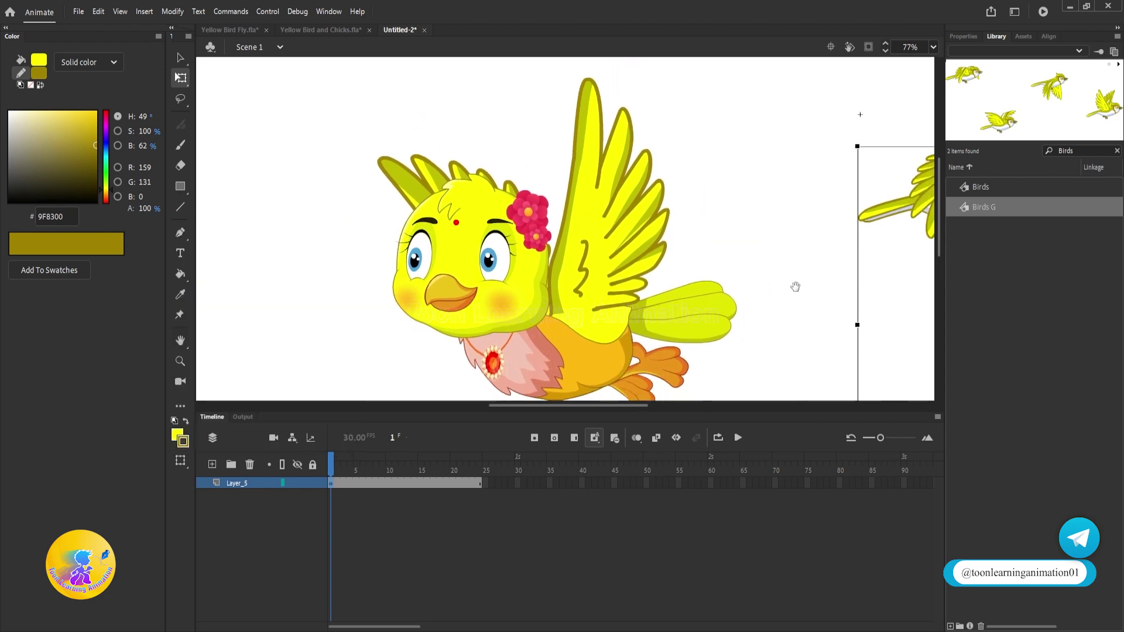
Copy both wings of the rightmost small bird from frame 3 of the Birds symbol.
left_click_drag(761, 259, 741, 249)
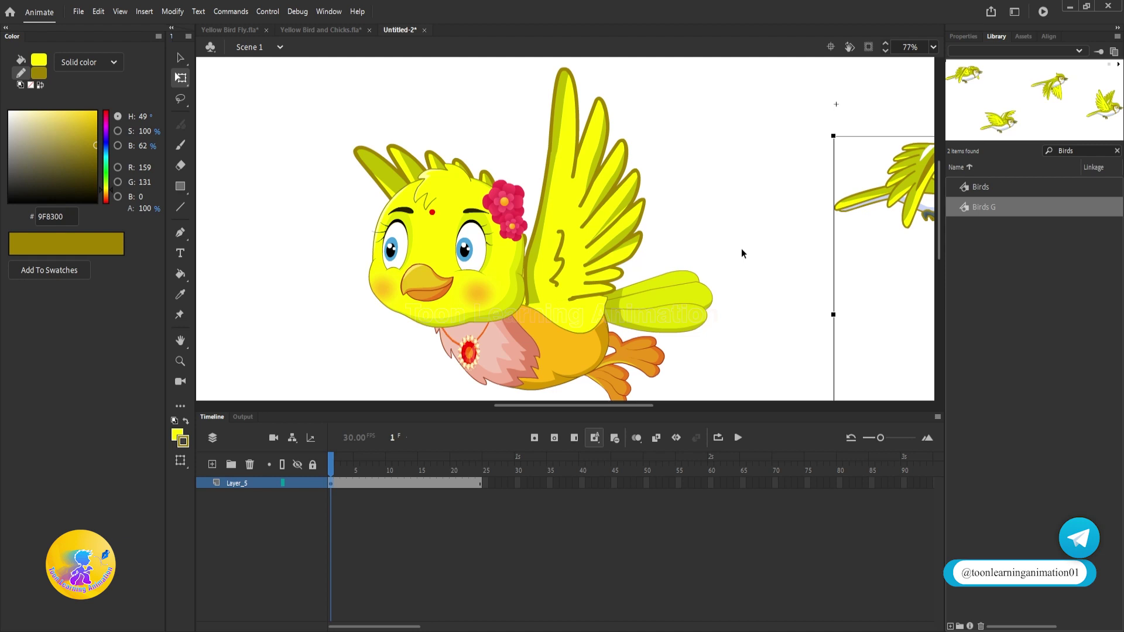
key("v")
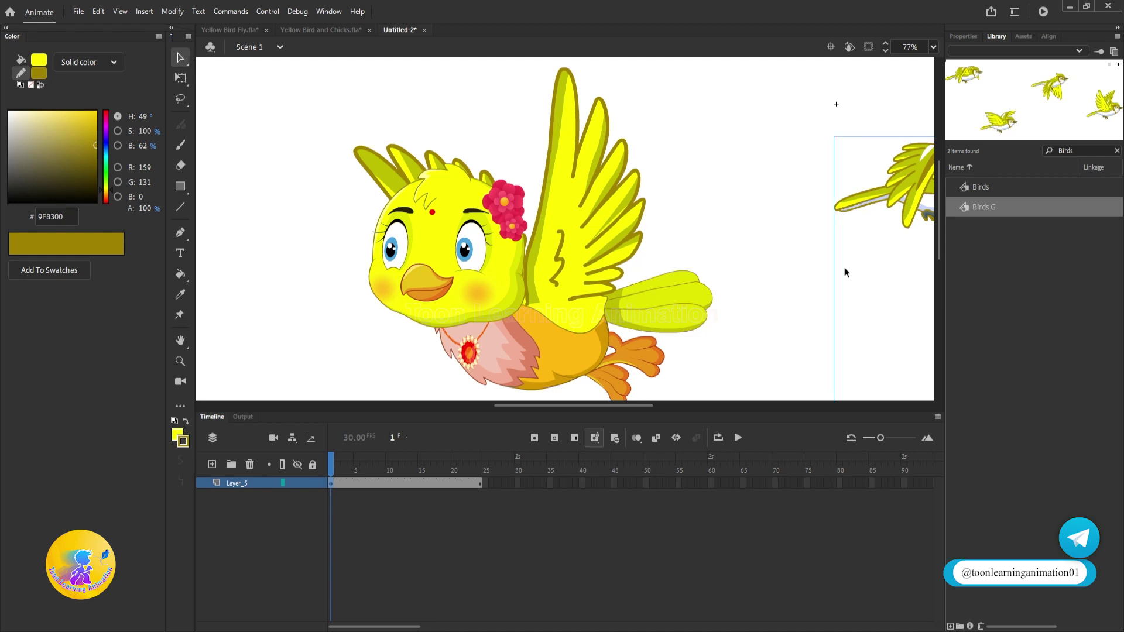
scroll(718, 253, "right", 2)
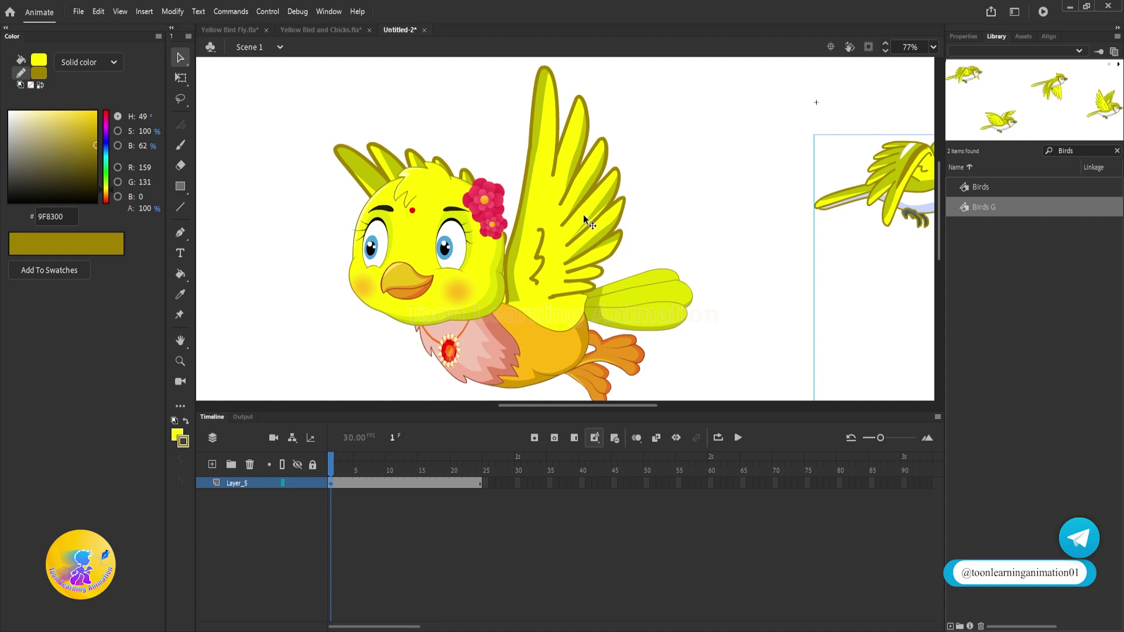
scroll(583, 214, "down", 2)
scroll(573, 243, "up", 2)
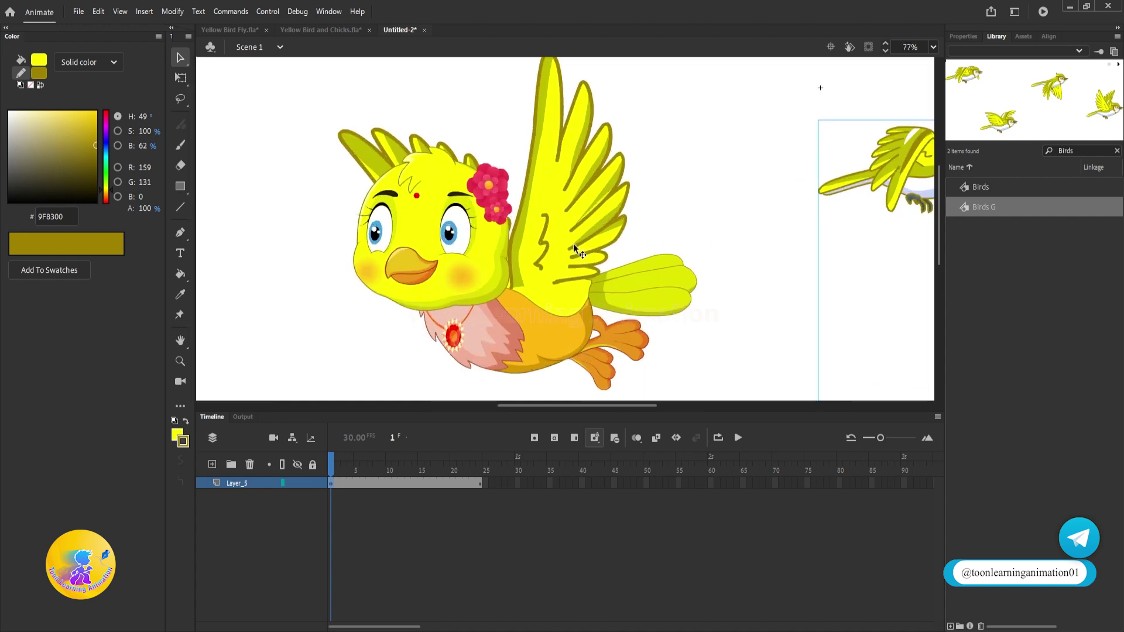
scroll(568, 238, "down", 1)
scroll(814, 260, "right", 10)
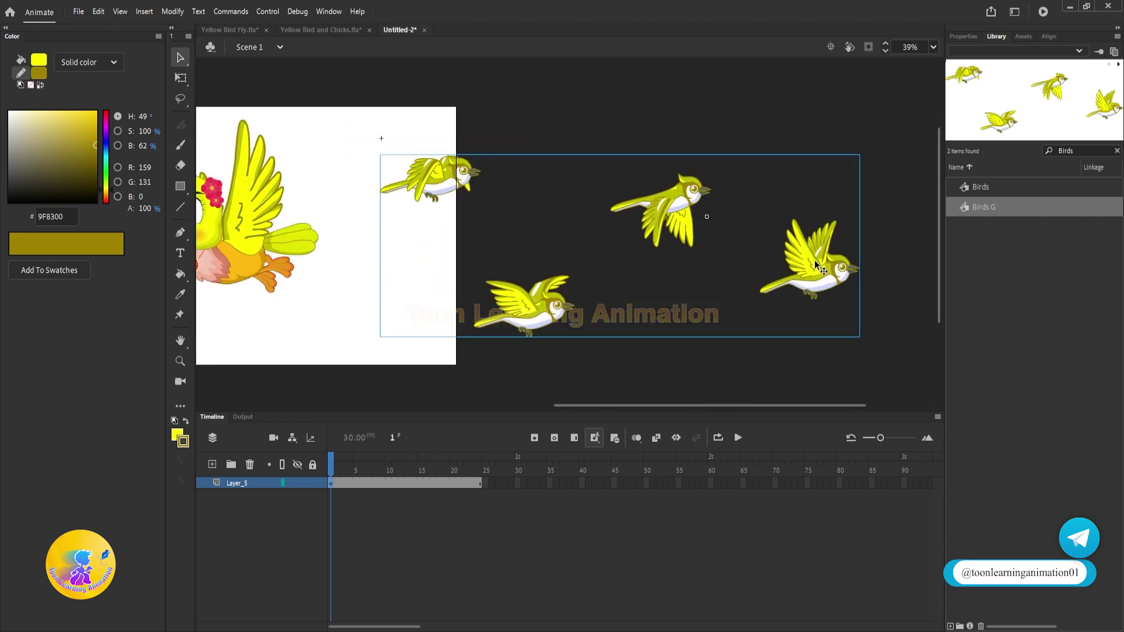
scroll(808, 261, "up", 3)
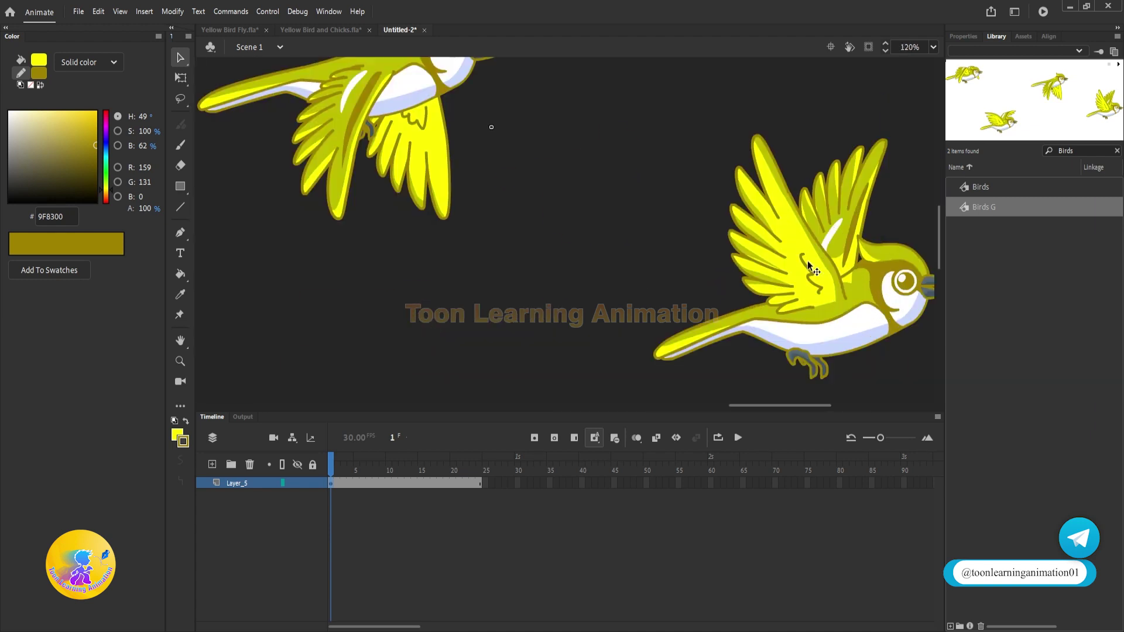
double_click(805, 261)
double_click(805, 261)
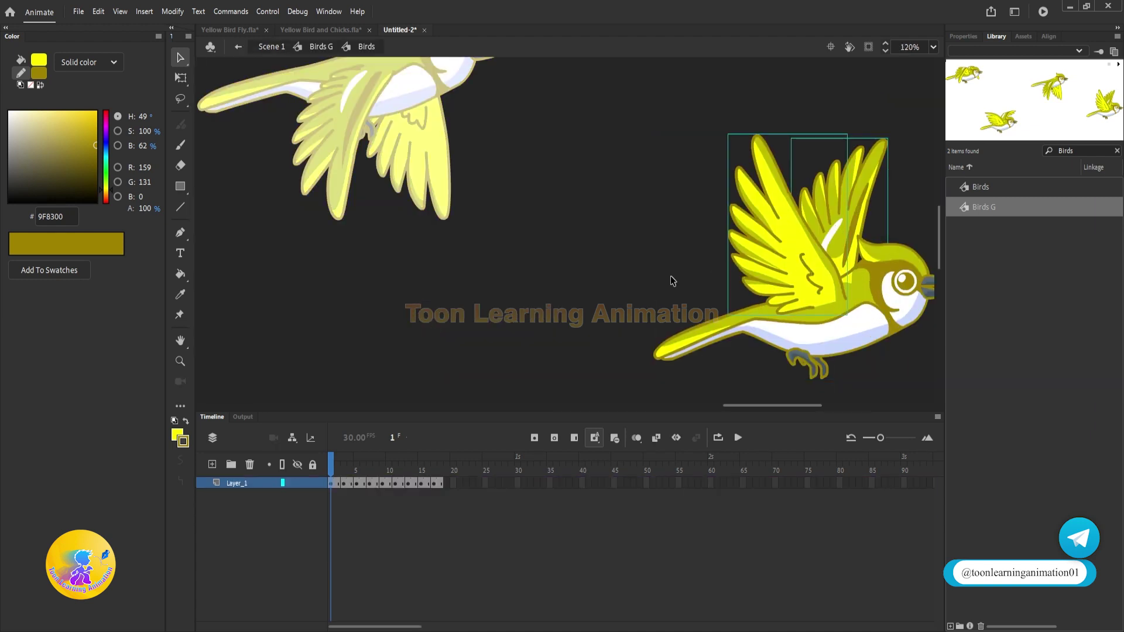
key("period")
key("period")
left_click(867, 192, "shift")
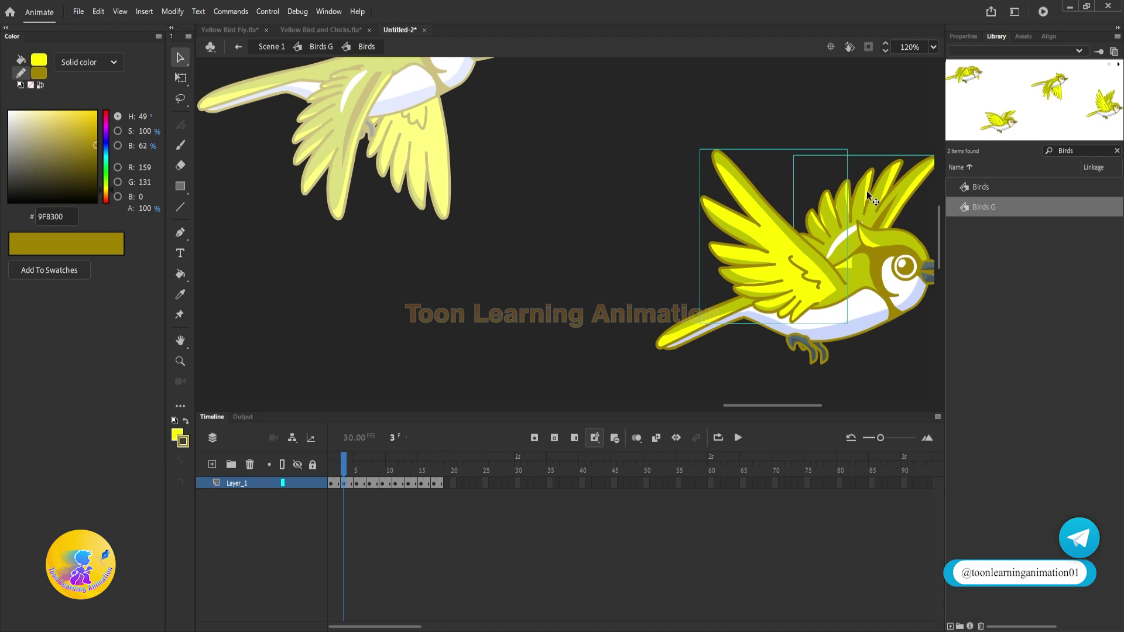
Paste the copied wings into frame 3 of the yellow bird's BB Front Fin symbol.
left_click(266, 49)
left_click_drag(492, 128, 901, 234)
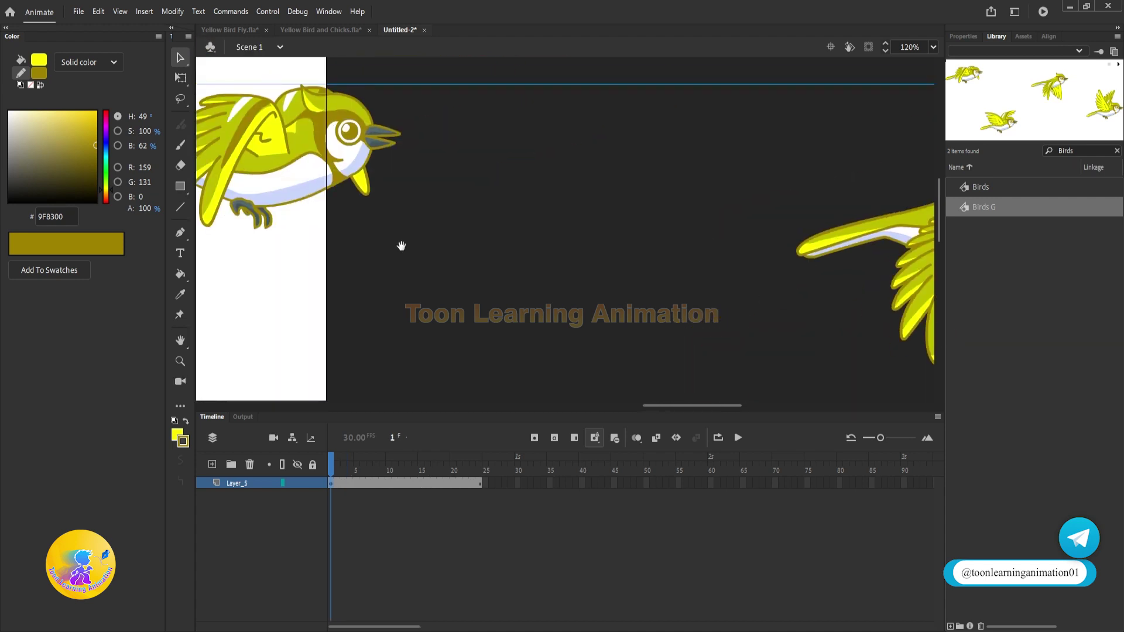
left_click_drag(399, 246, 913, 398)
left_click_drag(324, 291, 731, 269)
double_click(749, 280)
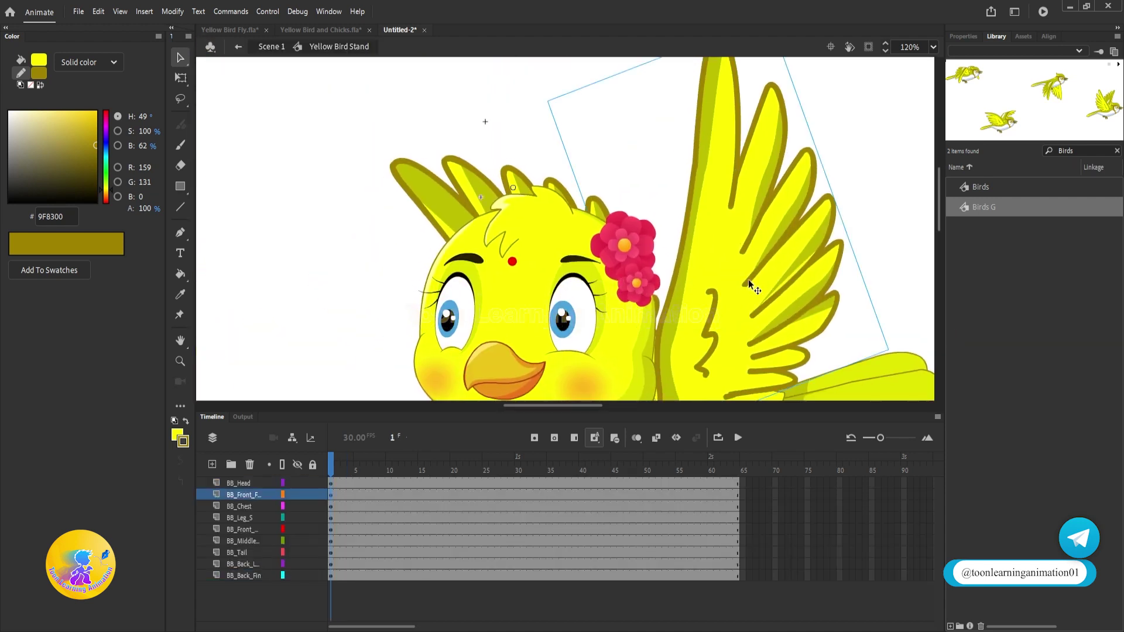
double_click(748, 279)
left_click(345, 468)
scroll(472, 207, "down", 3)
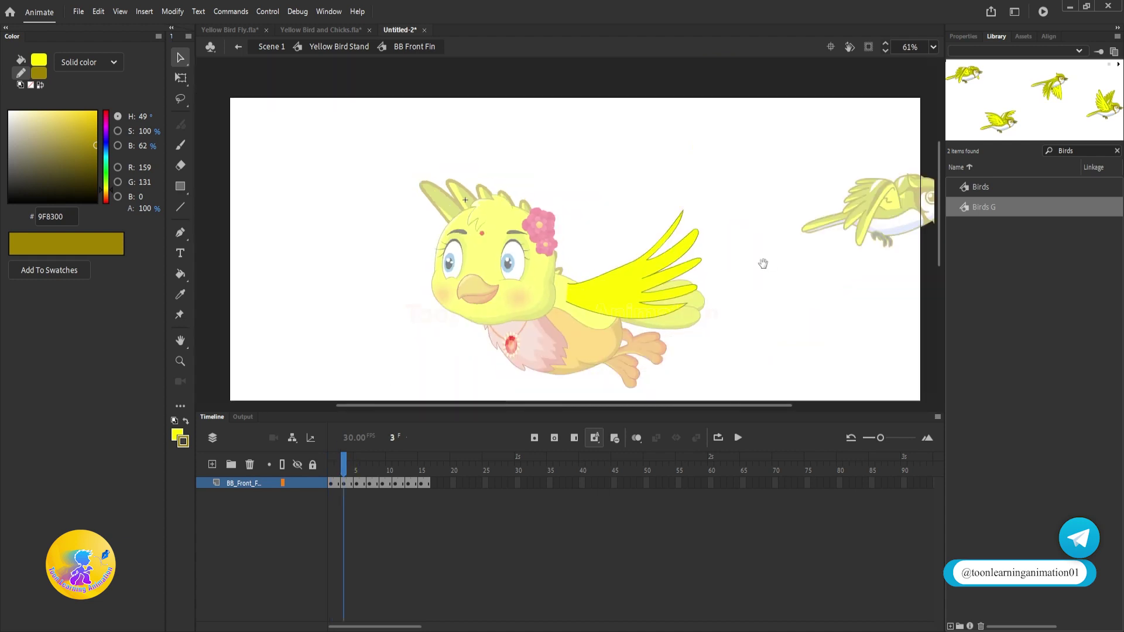
left_click_drag(763, 263, 742, 257)
key("ctrl+v")
scroll(559, 277, "up", 4)
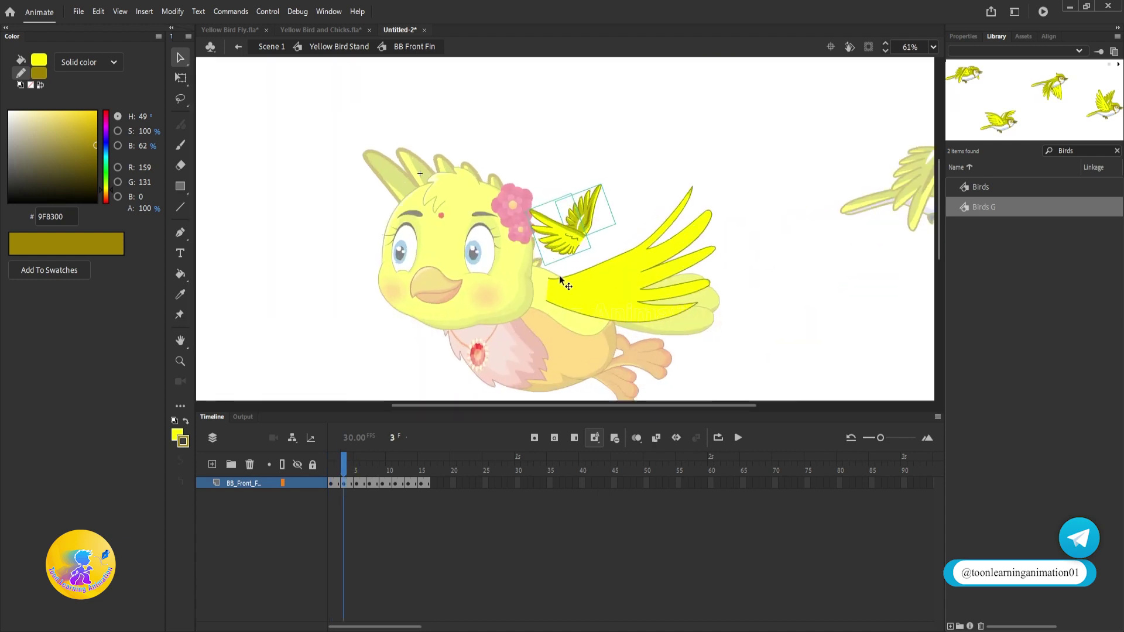
Flip the pasted wings horizontally, enlarge them to roughly the old wing's size and fit them over the front wing.
left_click_drag(690, 229, 636, 203)
right_click(476, 155)
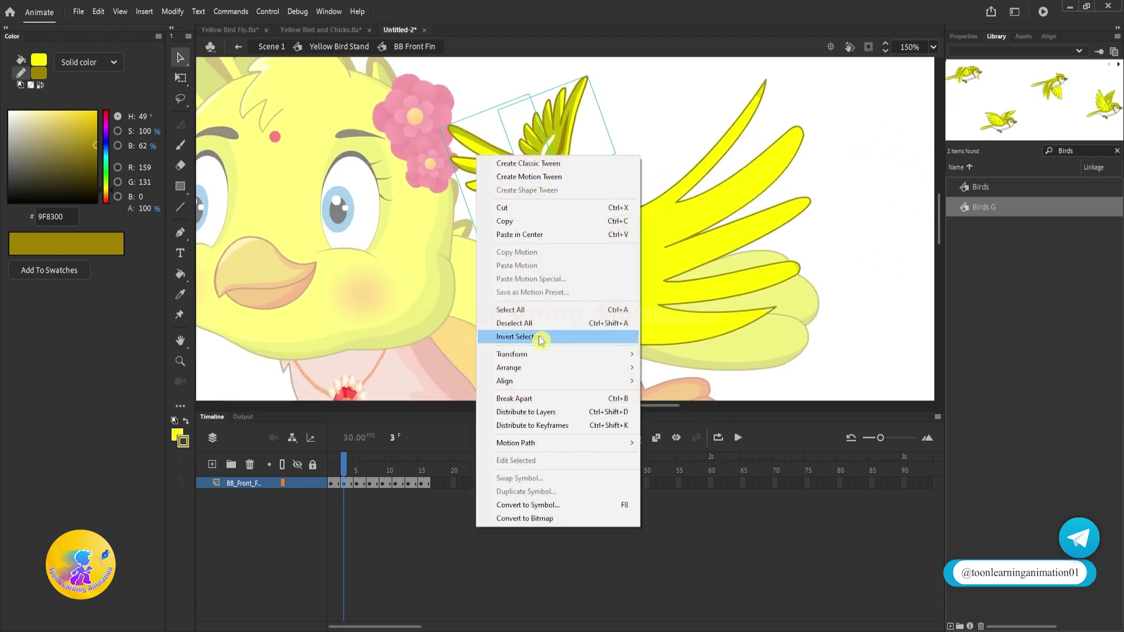
mouse_move(574, 356)
left_click(754, 482)
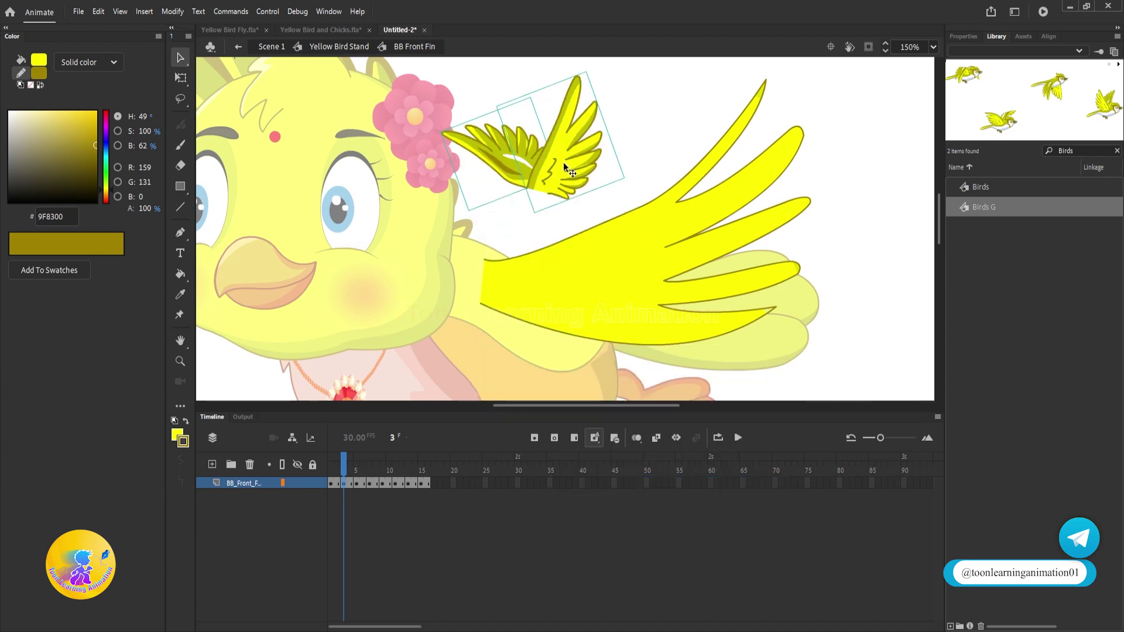
key("q")
left_click_drag(625, 176, 896, 321)
left_click_drag(597, 265, 553, 281)
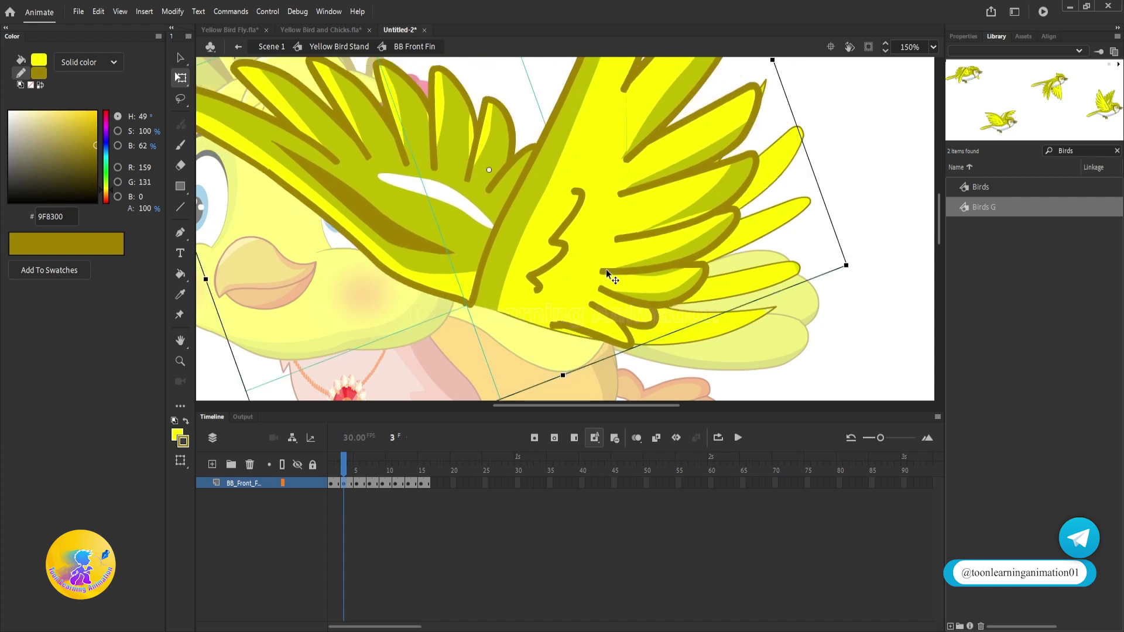
Cut the white-highlighted wing out of frame 3, delete the old yellow front wing and leave the BB Front Fin symbol.
scroll(606, 269, "down", 2)
left_click(447, 107)
left_click_drag(451, 205, 791, 284)
double_click(810, 332)
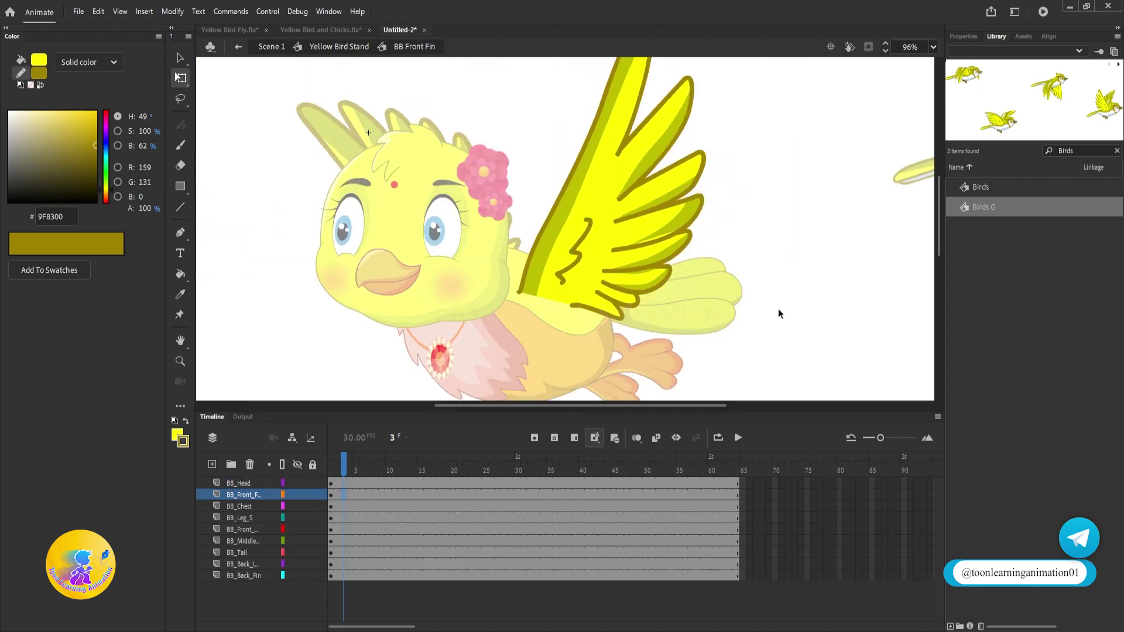
Replace the old back wing in frame 3 of the BB Back Fin symbol with the cut wing, placed behind the head.
double_click(377, 365)
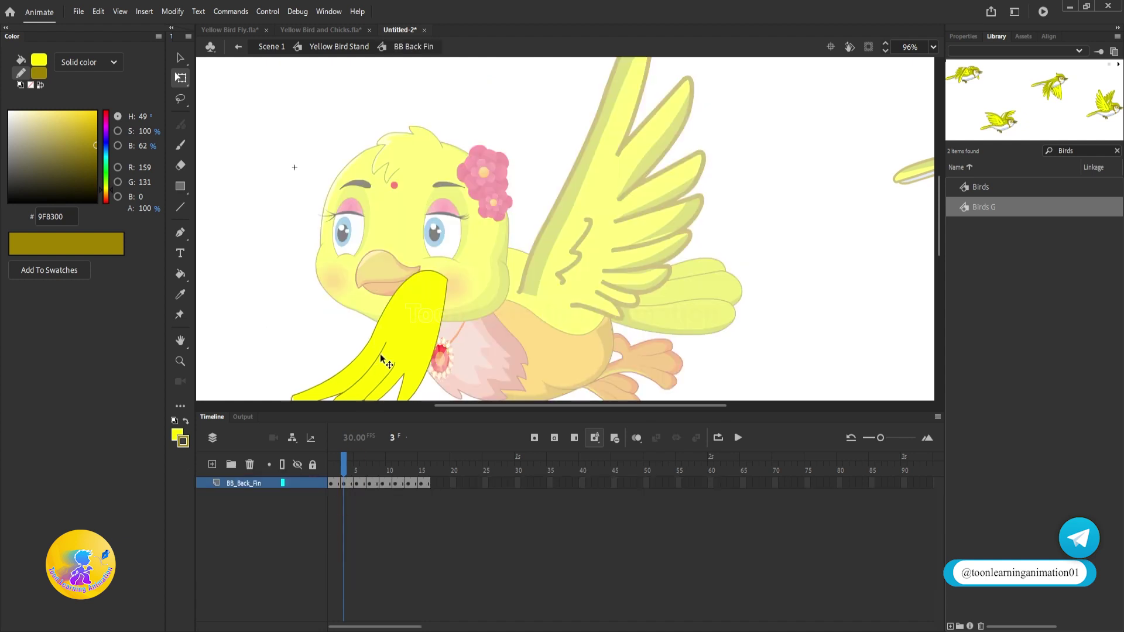
left_click_drag(392, 343, 352, 232)
key("Delete")
key("ctrl+v")
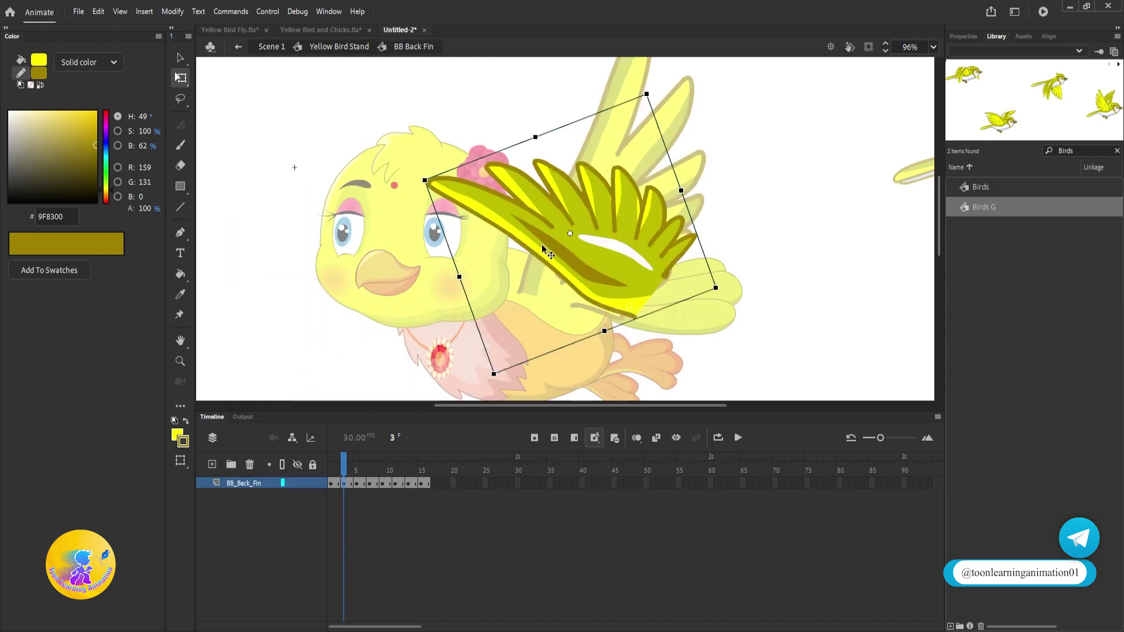
left_click_drag(620, 265, 477, 254)
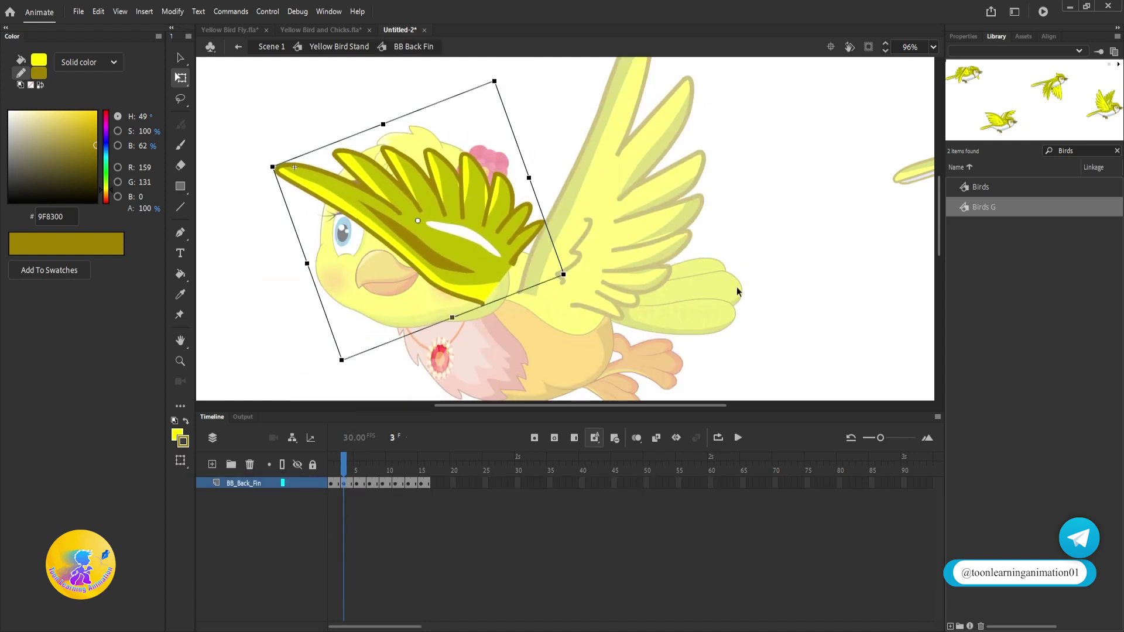
double_click(806, 259)
scroll(674, 285, "down", 2)
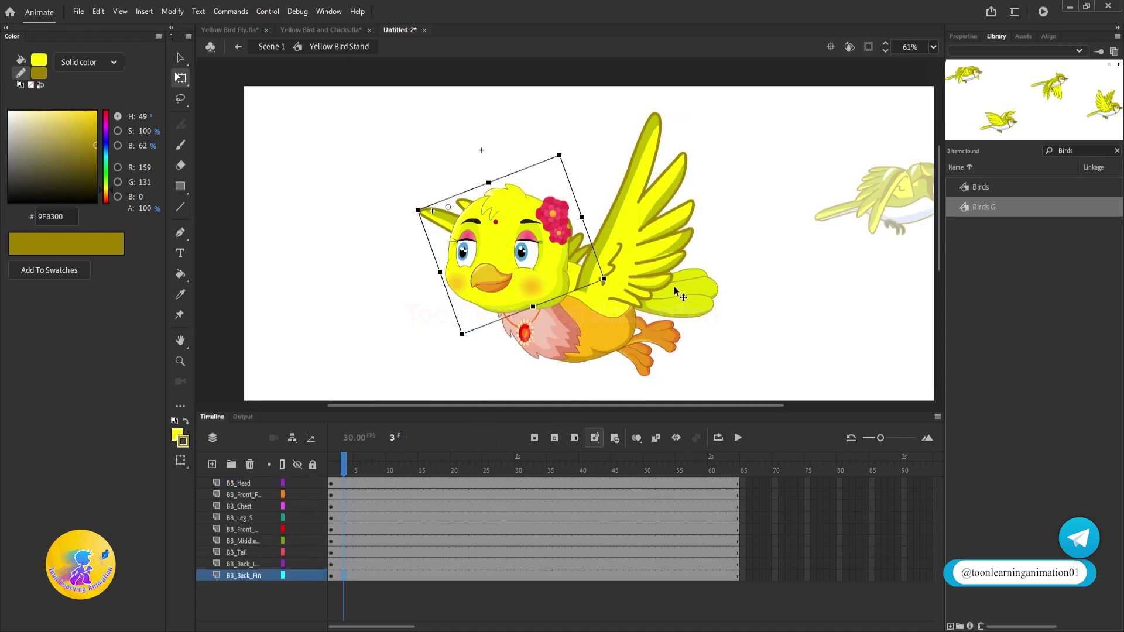
In frame 1 of BB Front Fin, open the outline drawing object of the front wing's third-lowest feather and show its properties.
left_click_drag(344, 469, 331, 465)
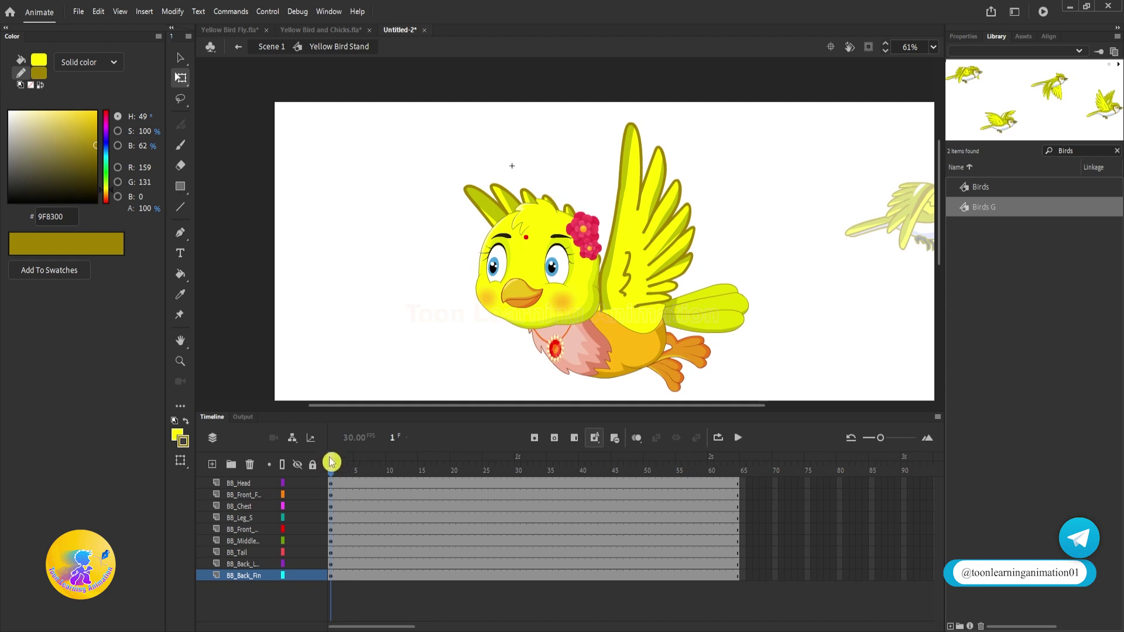
double_click(668, 251)
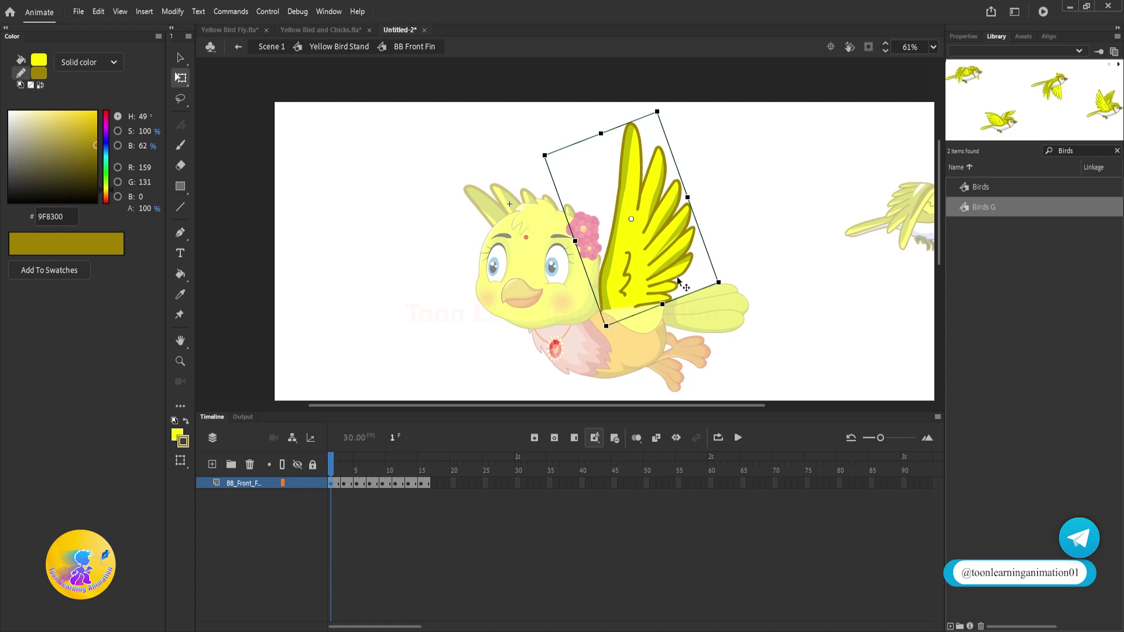
scroll(675, 281, "up", 5)
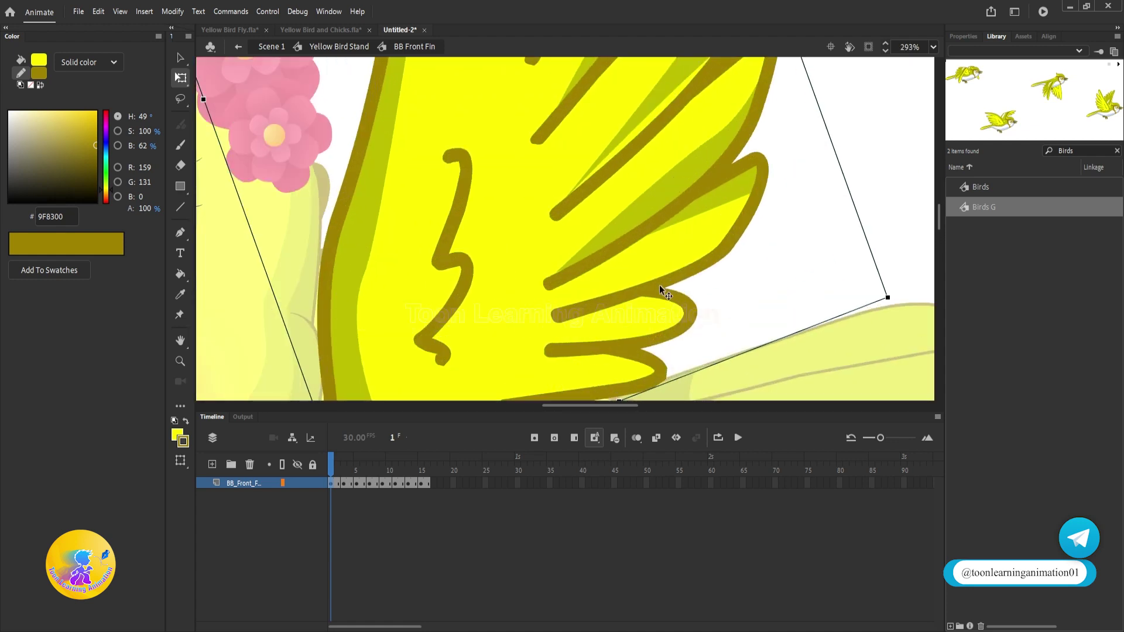
double_click(670, 279)
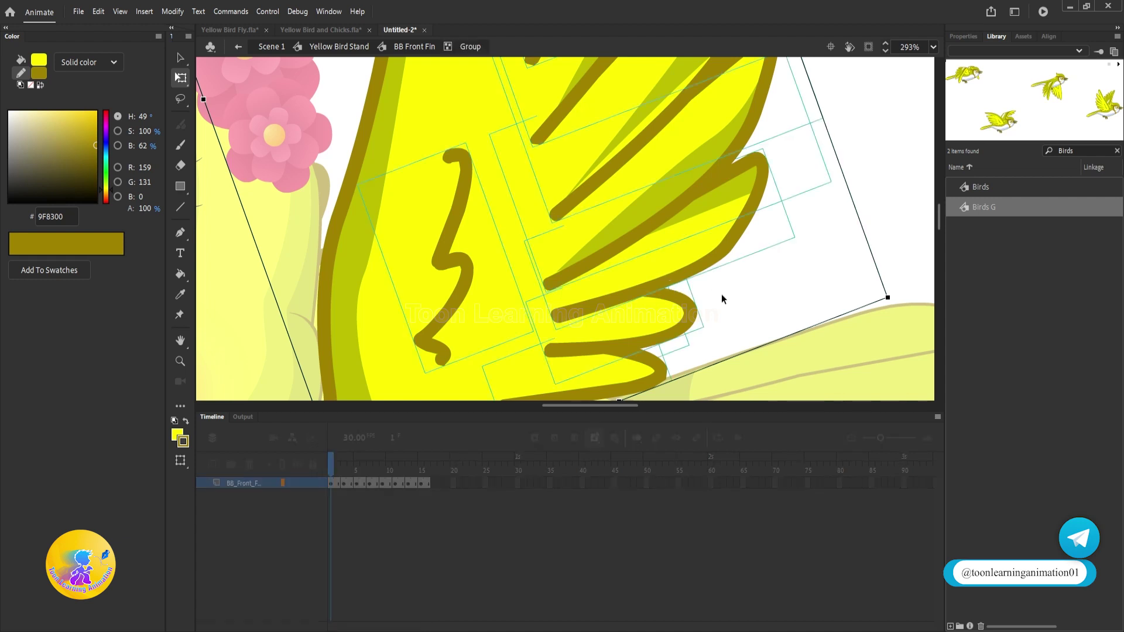
double_click(674, 275)
double_click(673, 273)
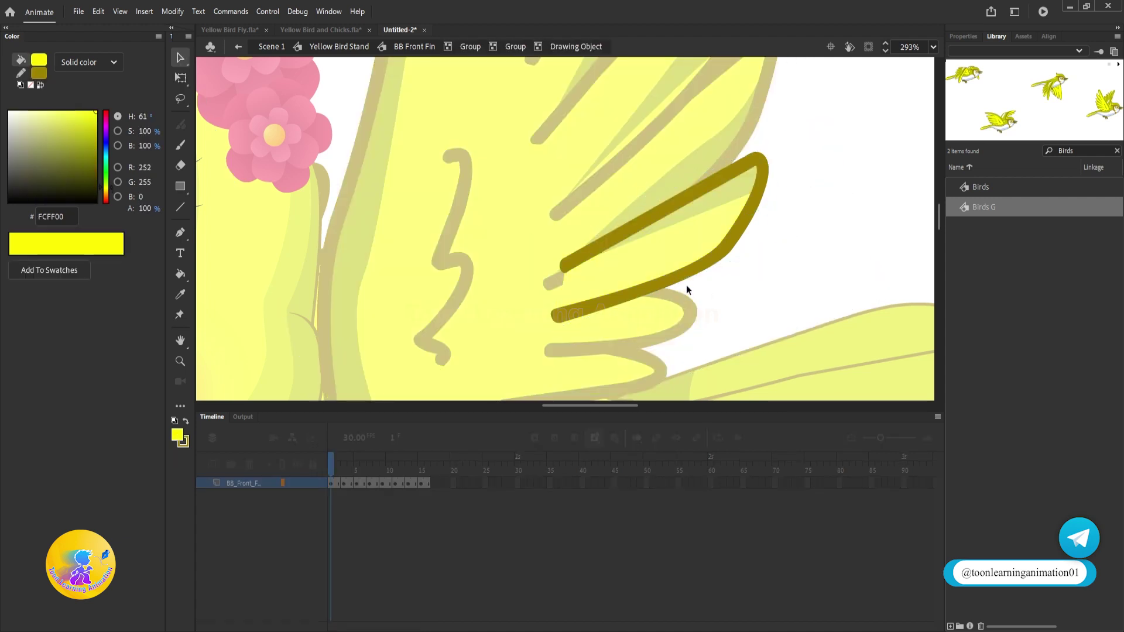
left_click(681, 275)
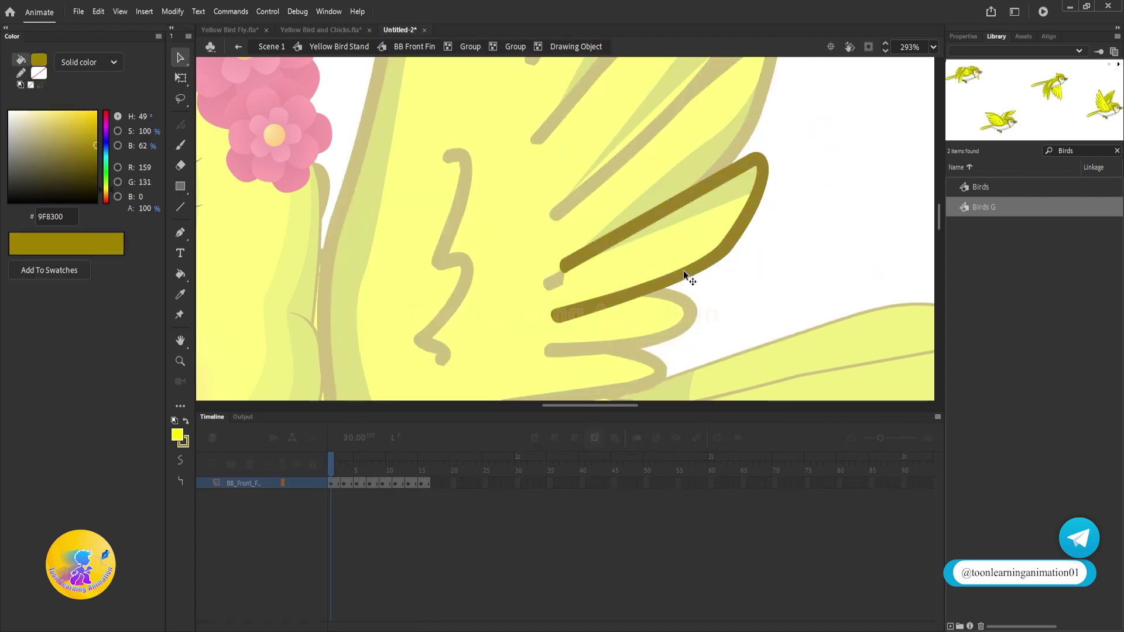
left_click(962, 39)
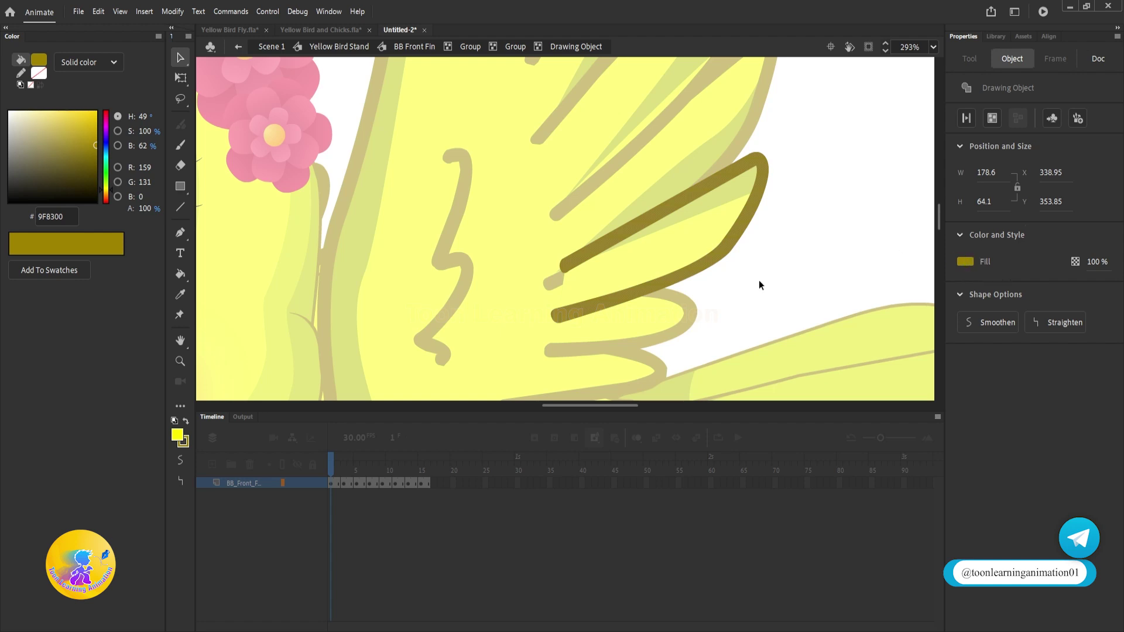
Reshape the lower edge of the feather's brown outline so the line is thinner, then return to the wing group.
scroll(816, 293, "up", 3)
left_click(818, 293)
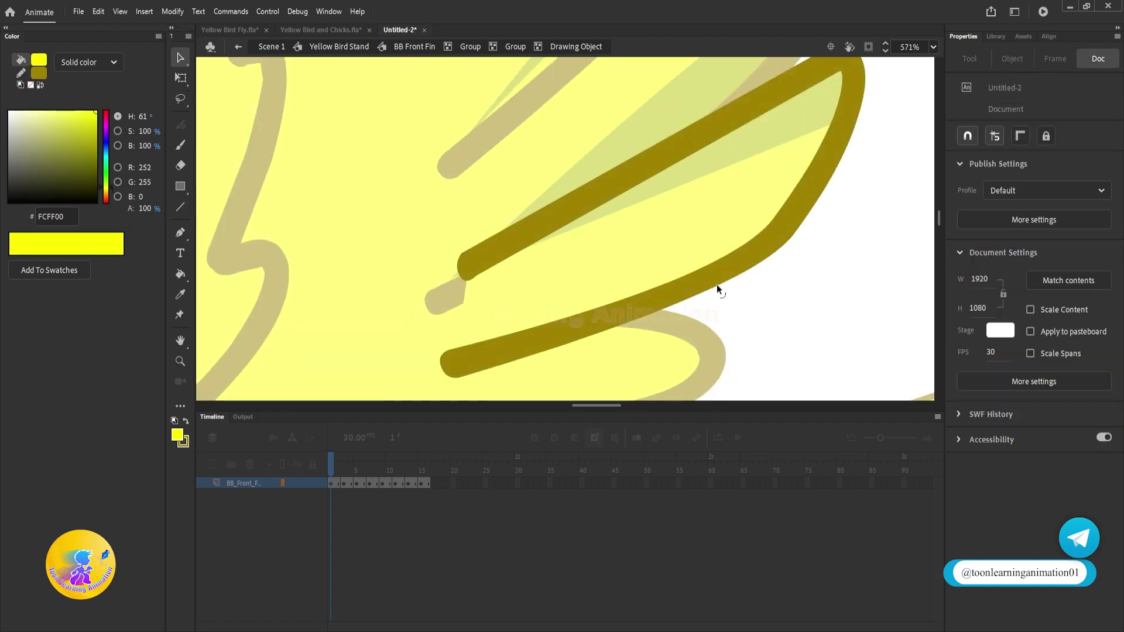
mouse_move(717, 283)
left_mouse_down()
mouse_move(732, 306)
mouse_move(743, 293)
mouse_move(721, 332)
mouse_move(759, 290)
mouse_move(706, 346)
mouse_move(660, 293)
mouse_move(658, 304)
left_mouse_up()
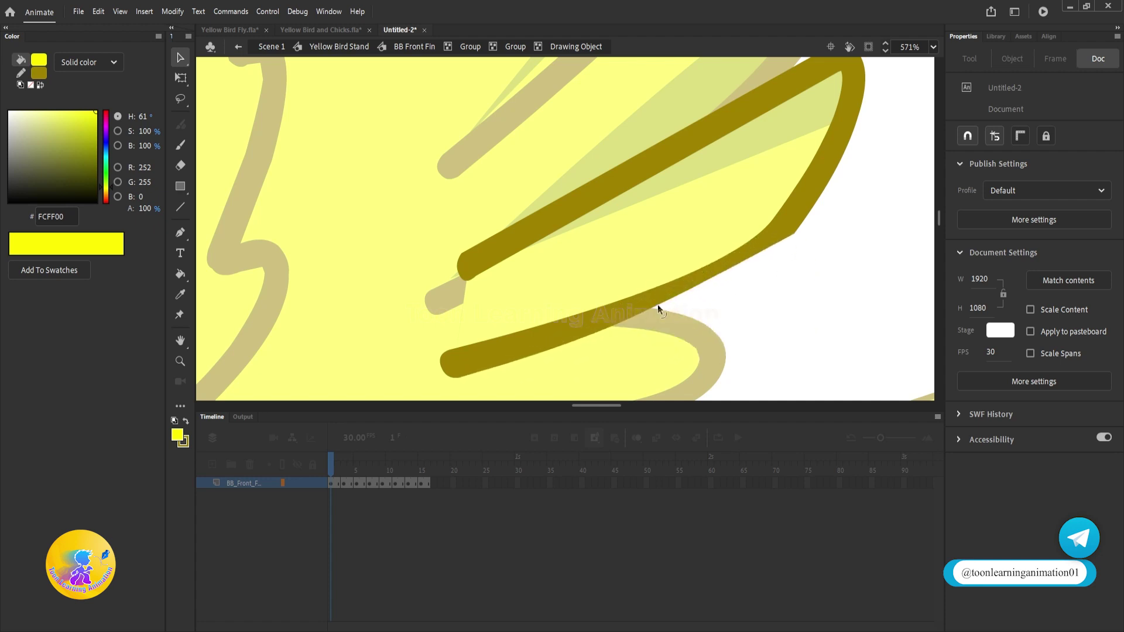
scroll(765, 262, "down", 5)
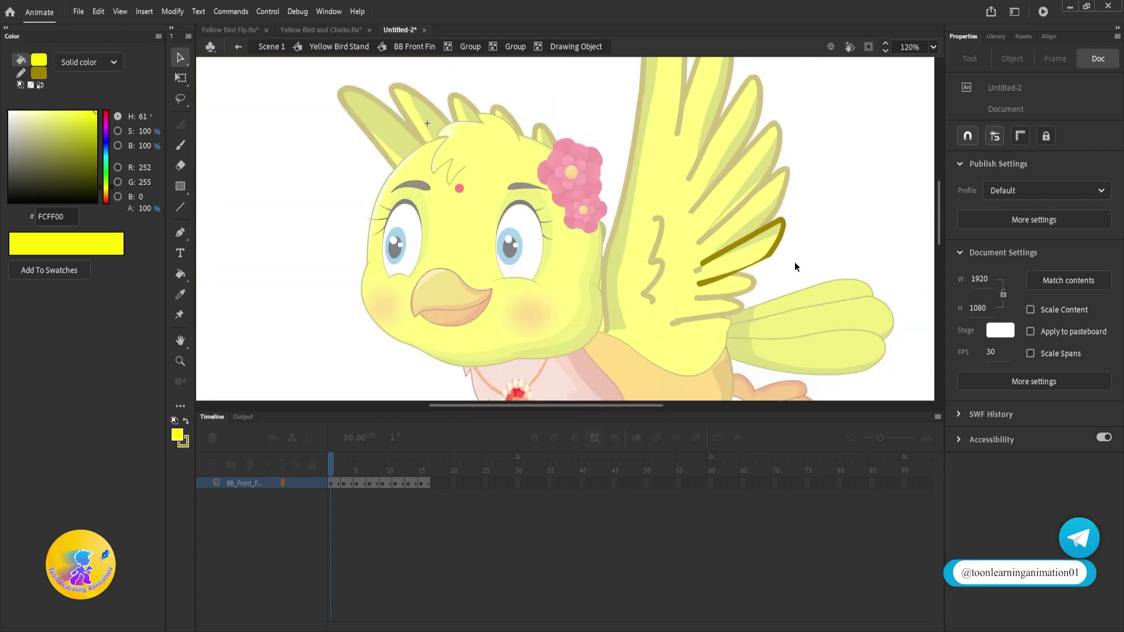
double_click(796, 261)
left_click(799, 258)
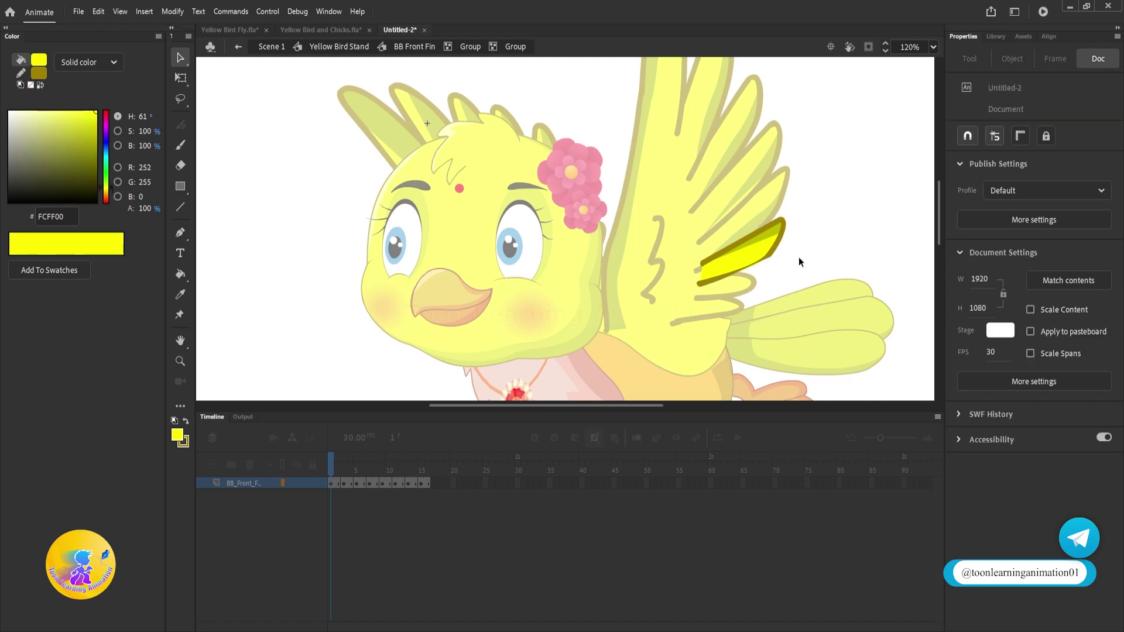
double_click(798, 258)
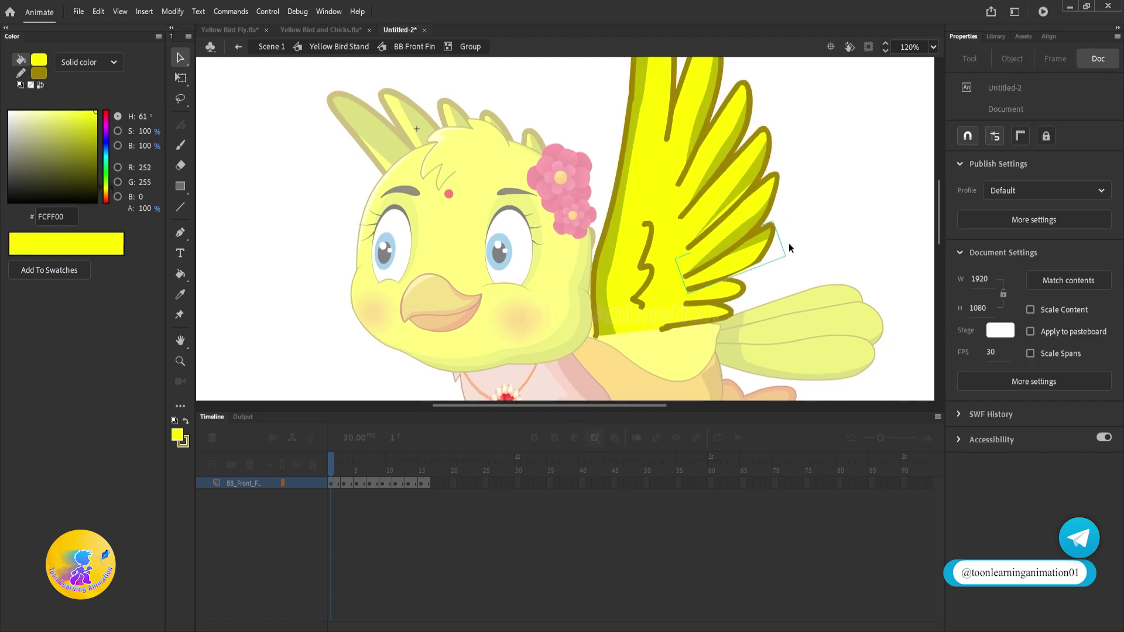
Leave the front wing's group and return to the Yellow Bird Stand symbol.
left_click_drag(797, 256, 770, 251)
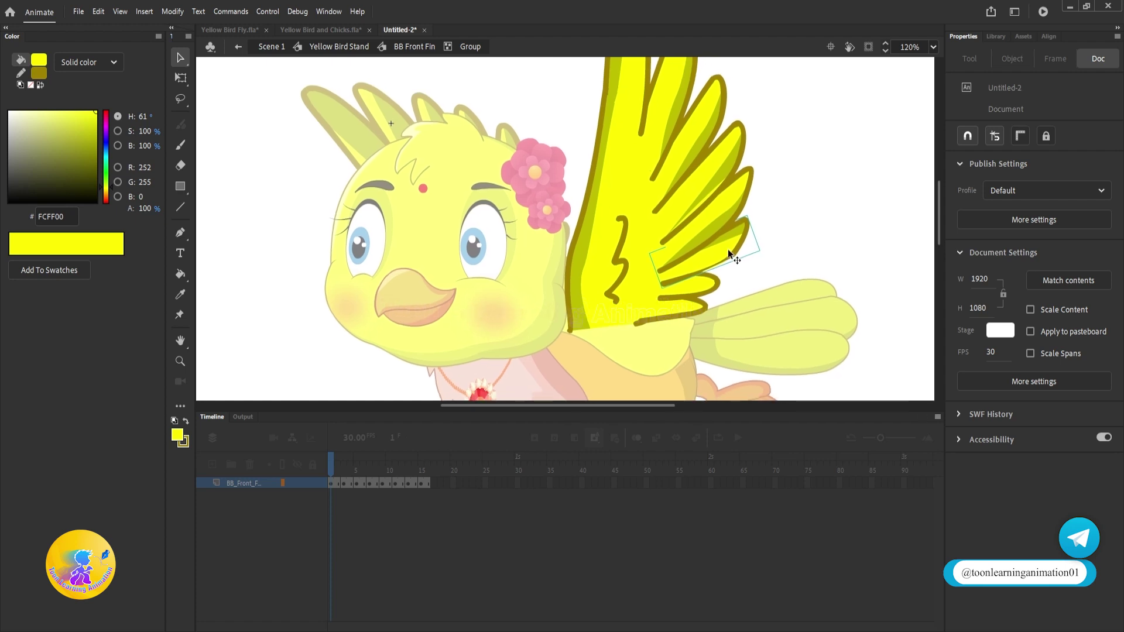
scroll(565, 278, "up", 3)
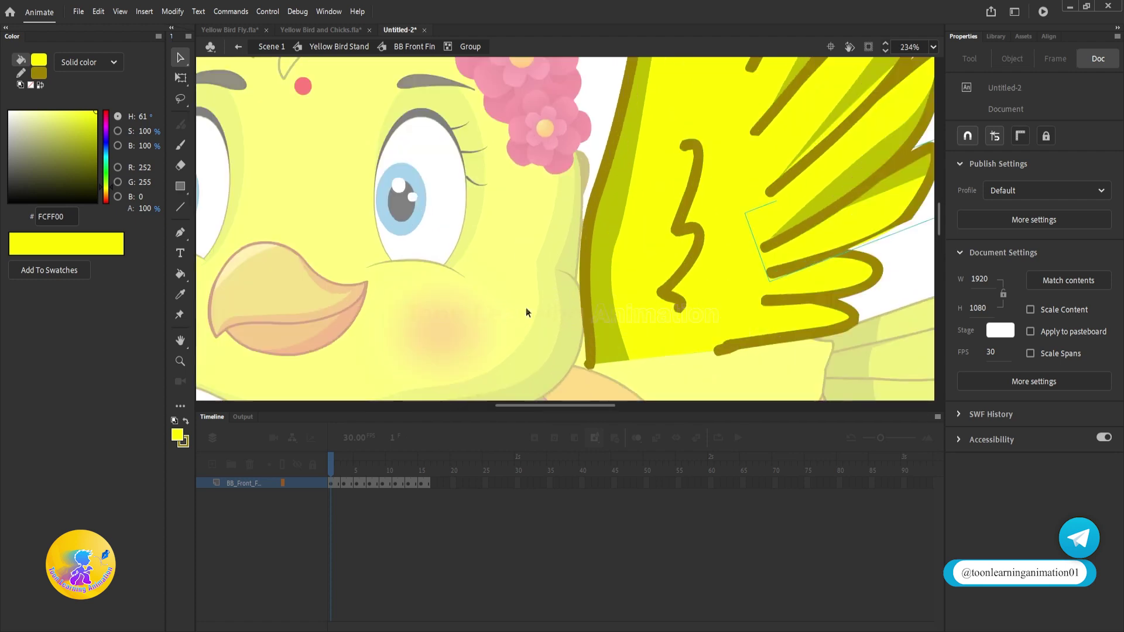
scroll(578, 276, "down", 3)
scroll(753, 239, "up", 1)
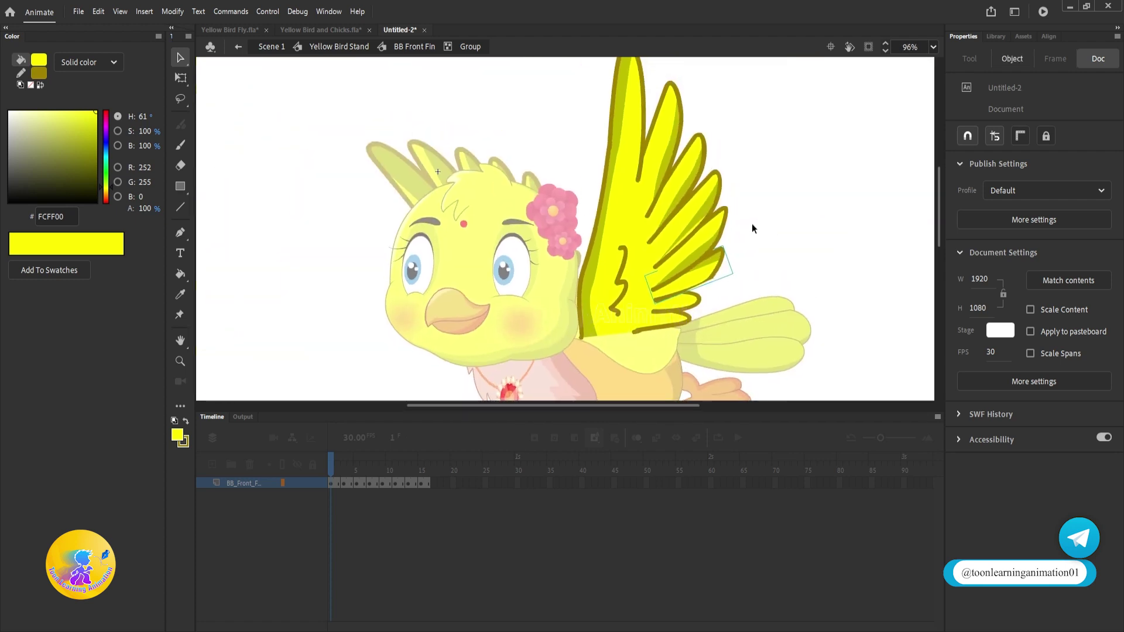
key("q")
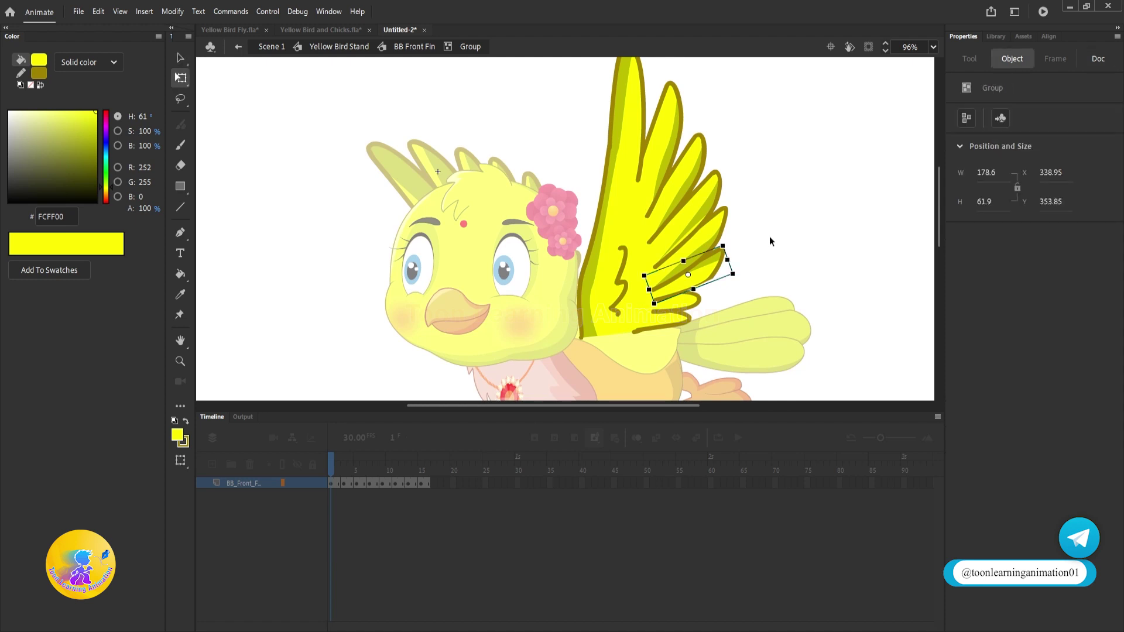
double_click(776, 258)
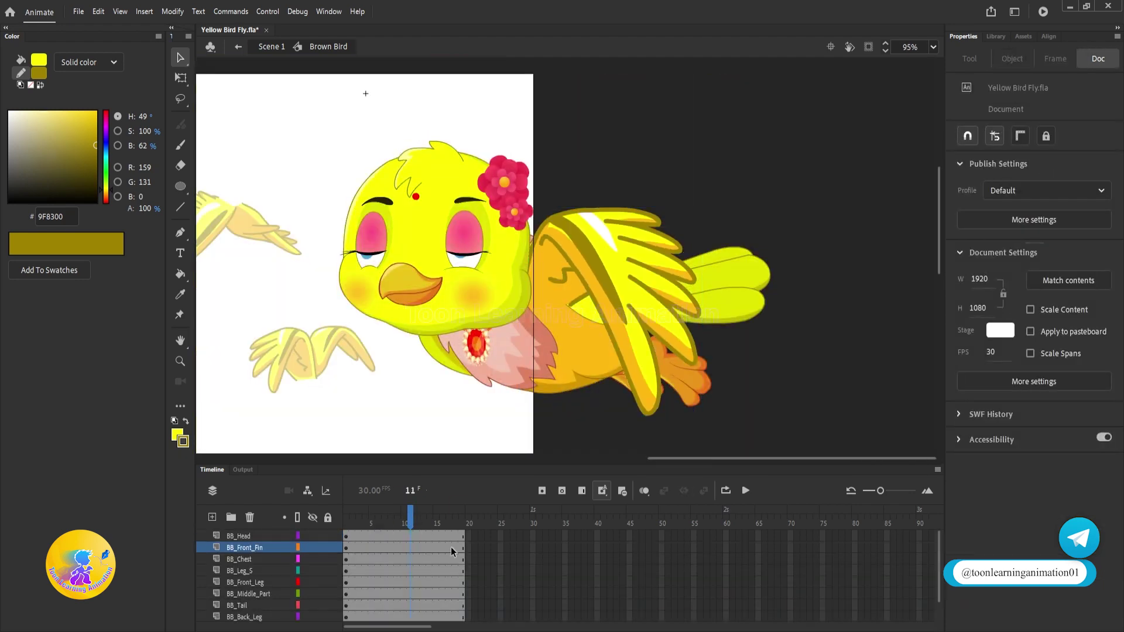
Examine the yellow bird's wings in Yellow Bird Fly.fla for comparison and return to Untitled-2.
left_click_drag(451, 552, 425, 546)
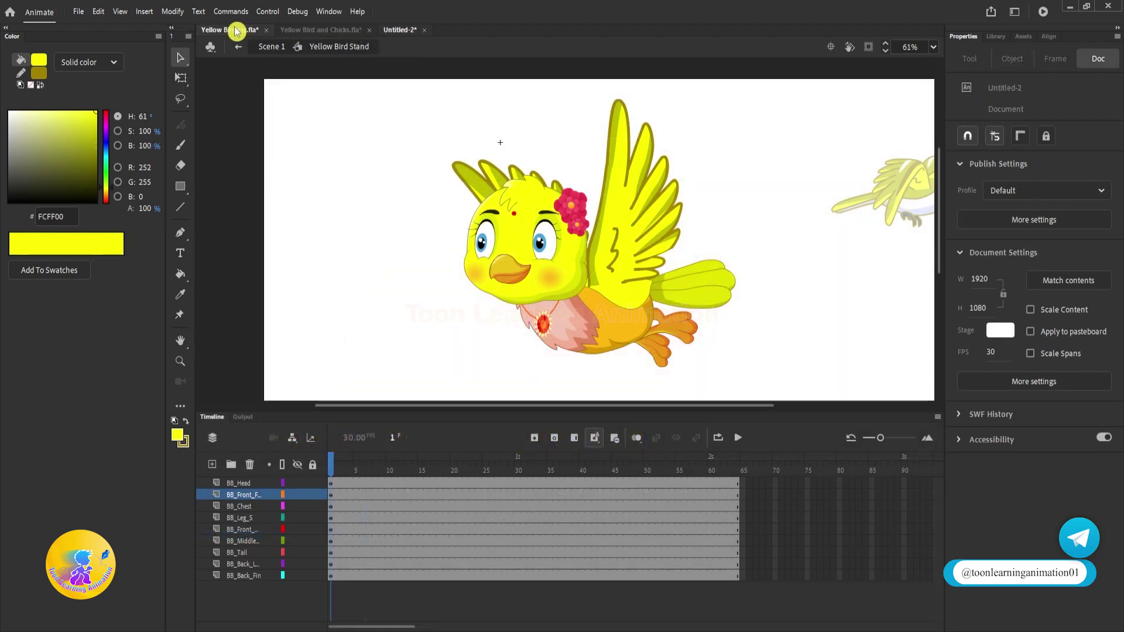
left_click(235, 31)
left_click_drag(452, 293, 555, 322)
scroll(300, 247, "up", 3)
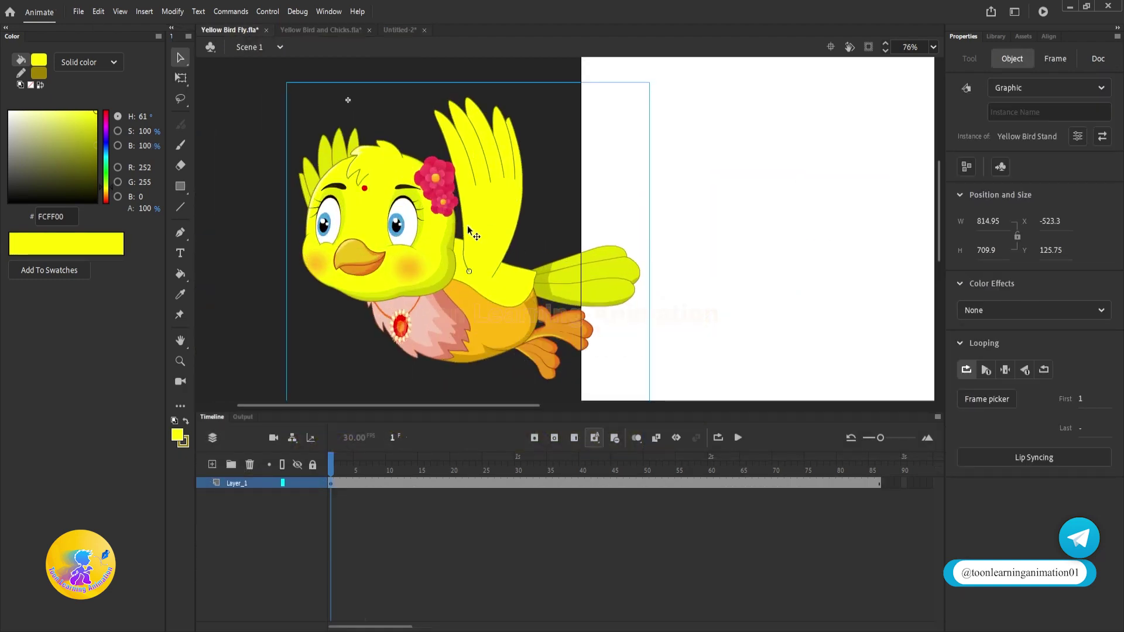
left_click(400, 30)
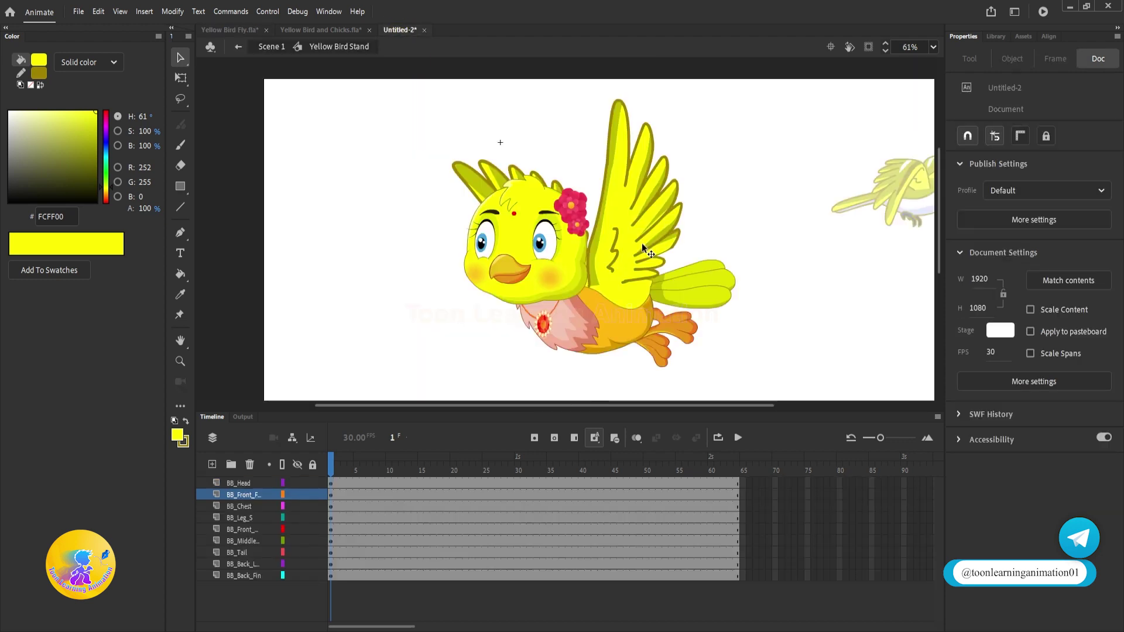
Leave the Yellow Bird Stand symbol and return to Scene 1.
scroll(624, 245, "down", 4)
left_click_drag(708, 323, 665, 345)
scroll(651, 283, "up", 2)
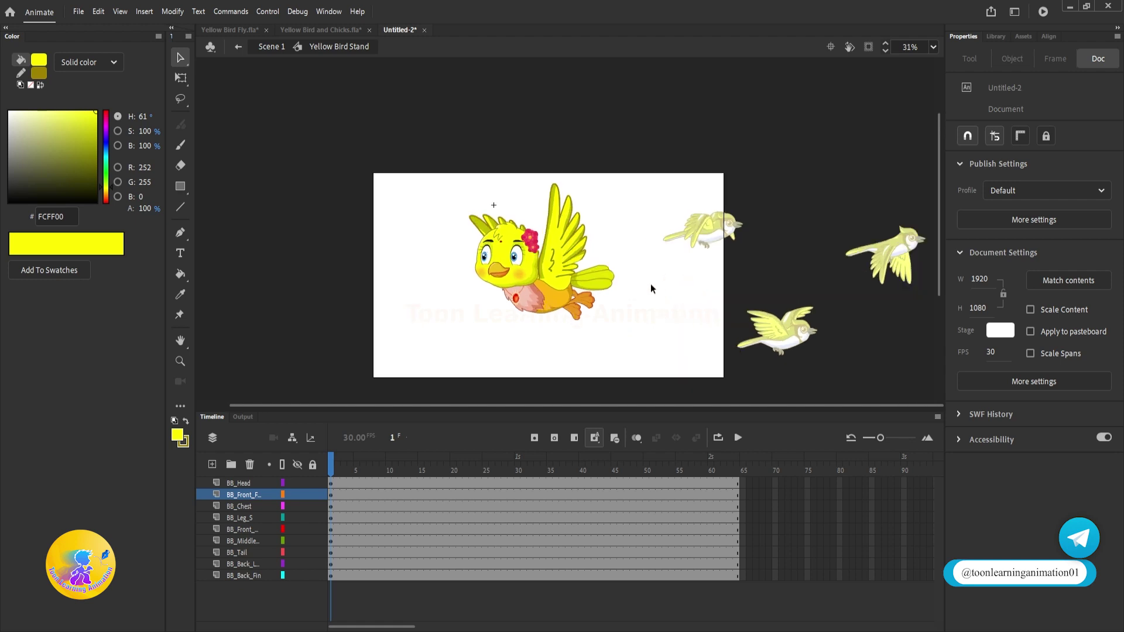
double_click(652, 283)
left_click_drag(694, 251, 703, 253)
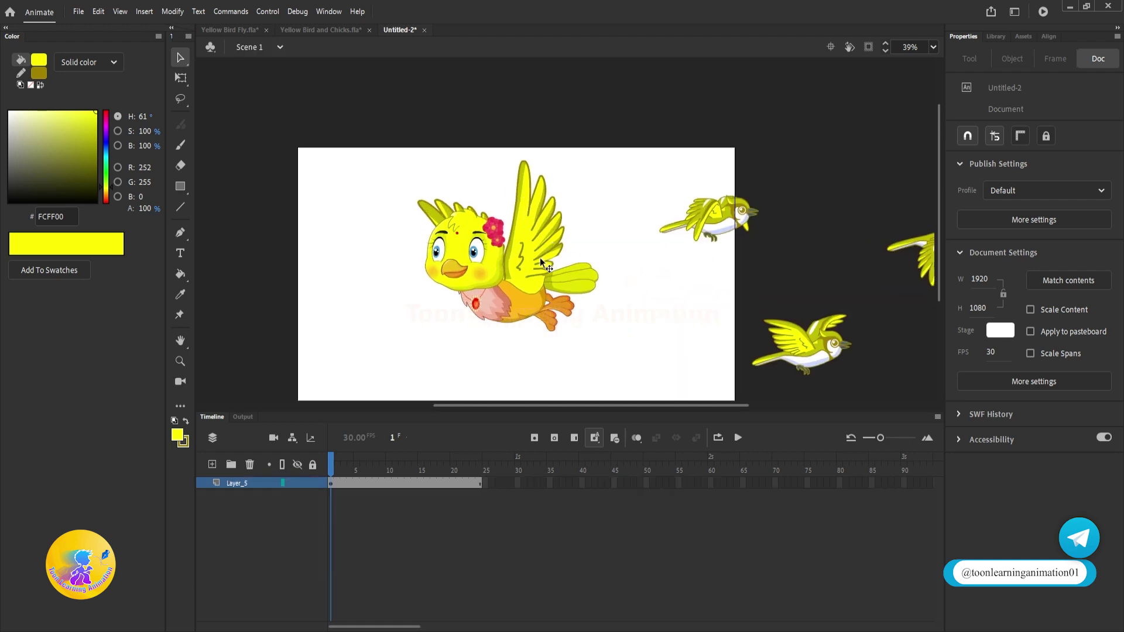
Examine the yellow bird's new wings up close and beside the small birds in Scene 1.
scroll(540, 258, "up", 3)
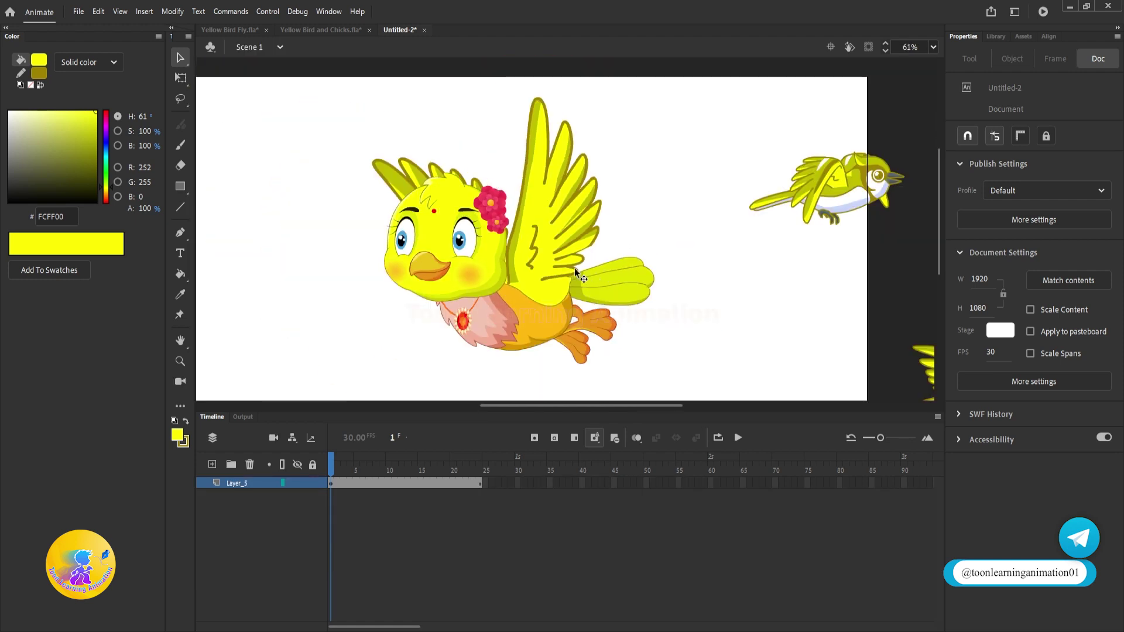
scroll(574, 268, "up", 3)
scroll(541, 310, "down", 3)
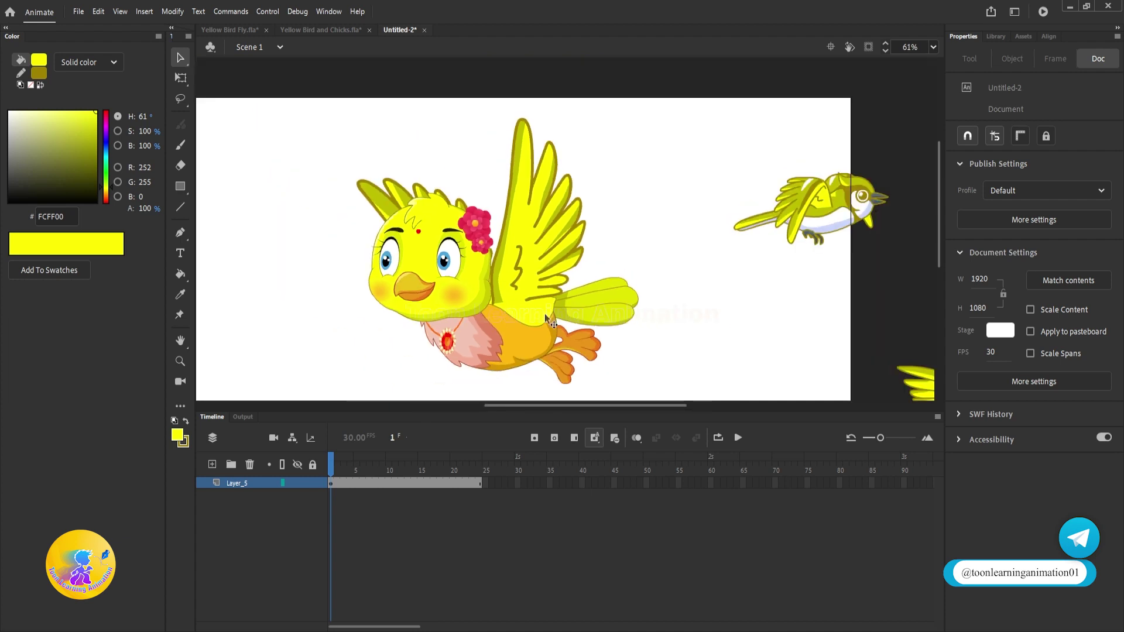
scroll(544, 314, "down", 2)
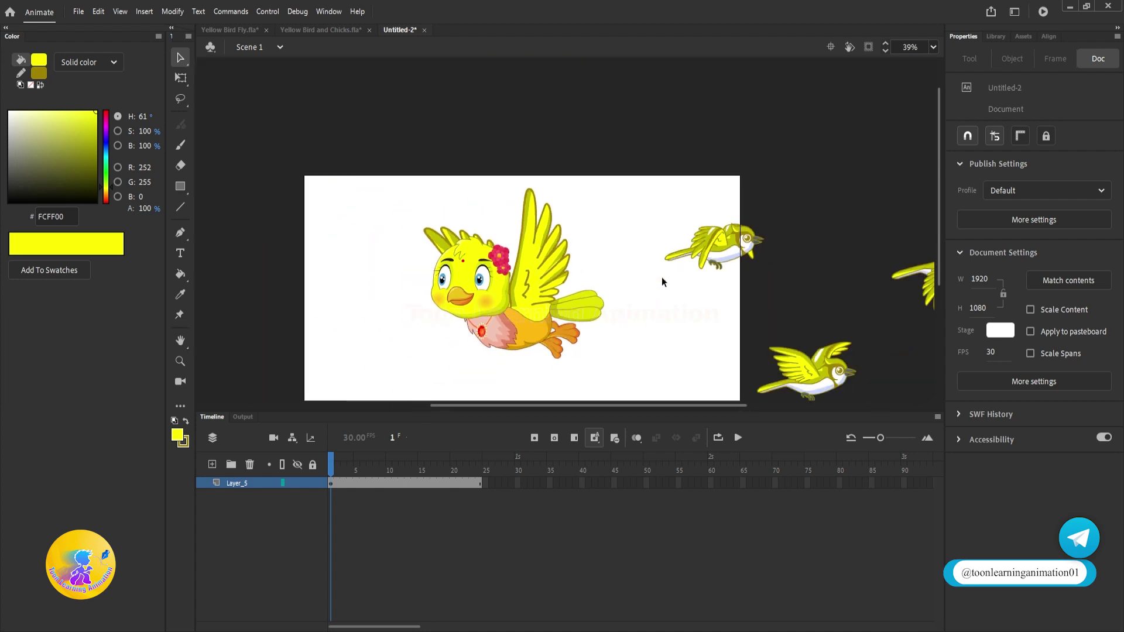
left_click_drag(677, 301, 700, 285)
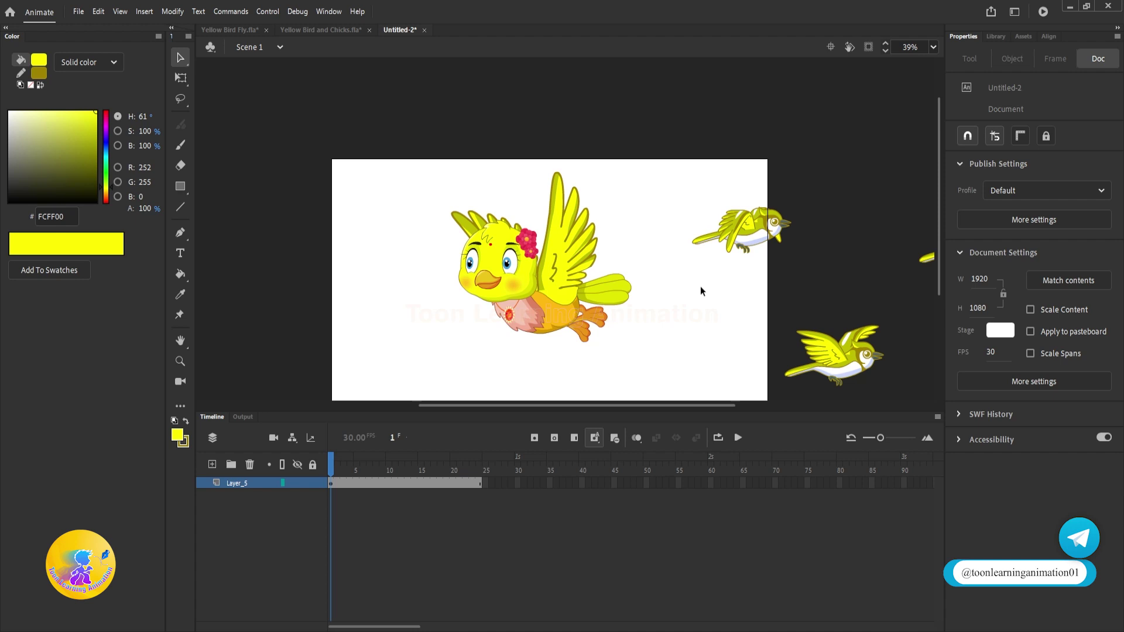
scroll(700, 286, "down", 1)
scroll(579, 293, "up", 1)
scroll(628, 288, "up", 1)
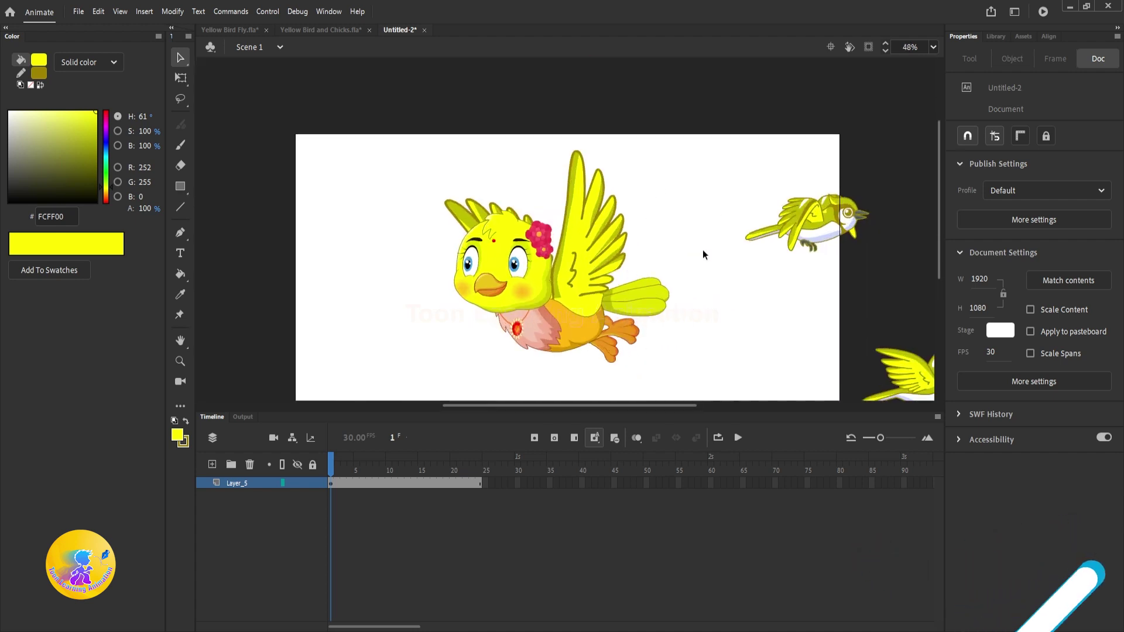
Replace the Classic Brush with the Paint Brush tool in the drawing toolset.
scroll(685, 244, "up", 2)
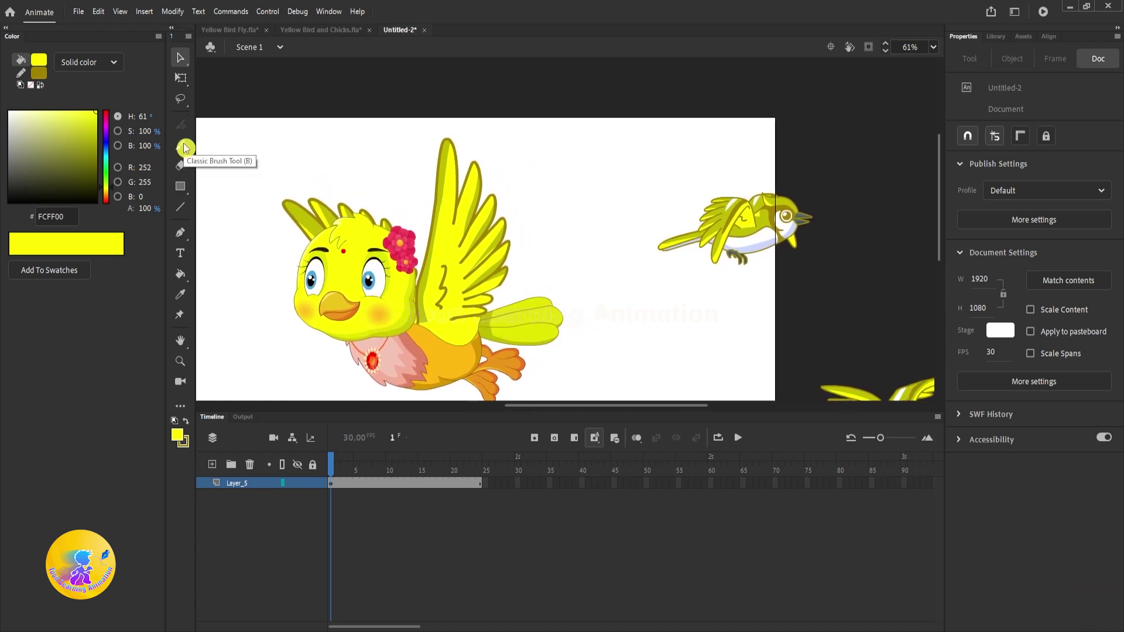
left_click(180, 406)
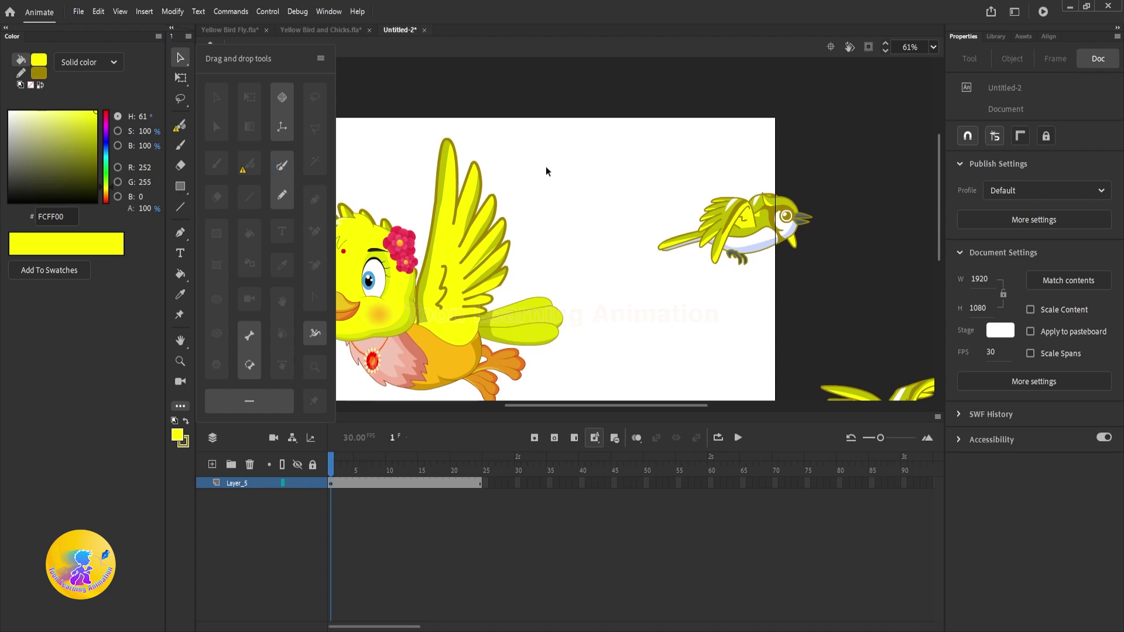
mouse_move(282, 166)
left_mouse_down()
mouse_move(251, 171)
mouse_move(191, 221)
mouse_move(180, 145)
left_mouse_up()
Sketch the outline of a raised wing with separate feathers freehand beside the yellow bird, using the Paint Brush.
mouse_move(605, 291)
left_mouse_down()
mouse_move(601, 248)
mouse_move(627, 134)
mouse_move(635, 208)
left_mouse_up()
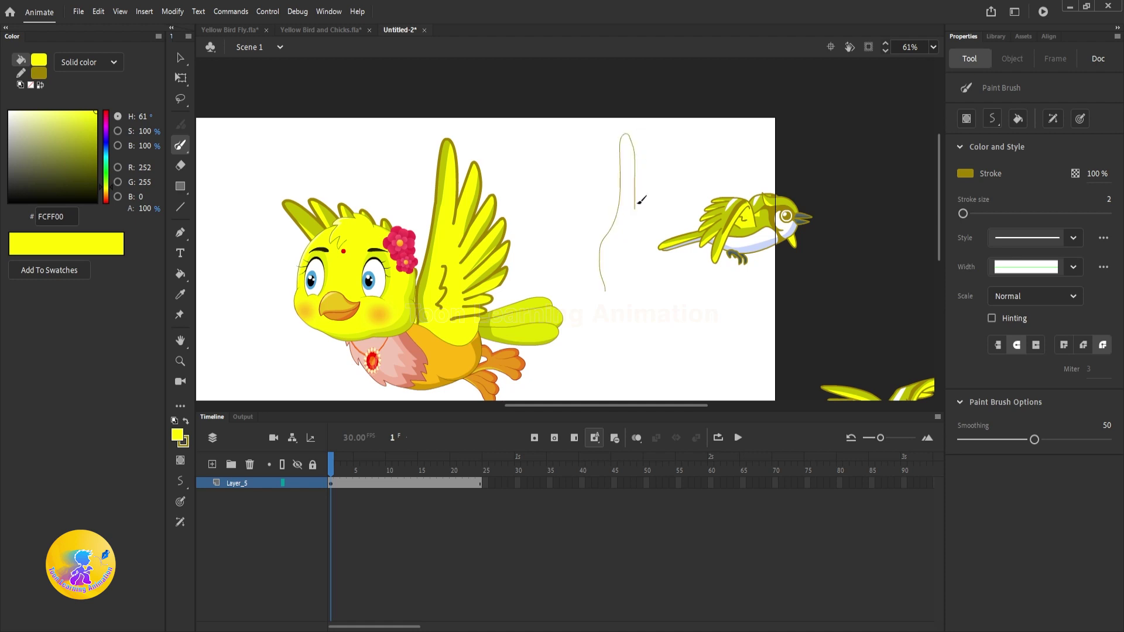
mouse_move(656, 137)
left_mouse_down()
mouse_move(657, 160)
mouse_move(674, 139)
mouse_move(668, 206)
mouse_move(687, 170)
mouse_move(672, 240)
left_mouse_up()
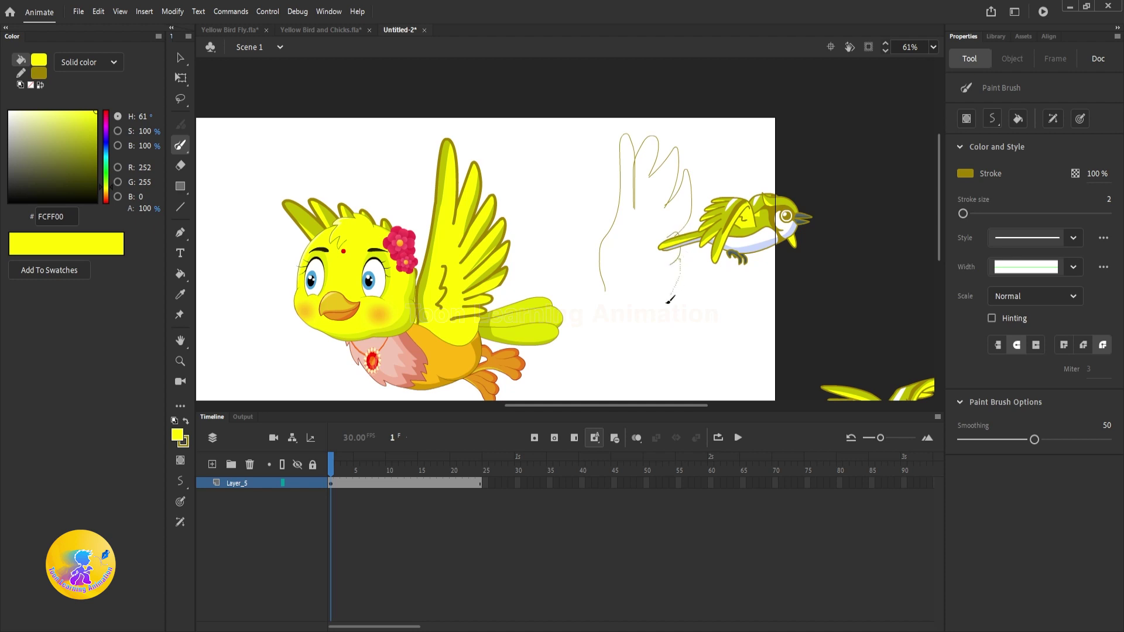
left_click_drag(668, 302, 650, 332)
key("v")
Open the Yellow Bird Stand symbol for editing and set the front wing's looping to a single frame.
scroll(680, 249, "down", 3)
left_click_drag(677, 265, 767, 240)
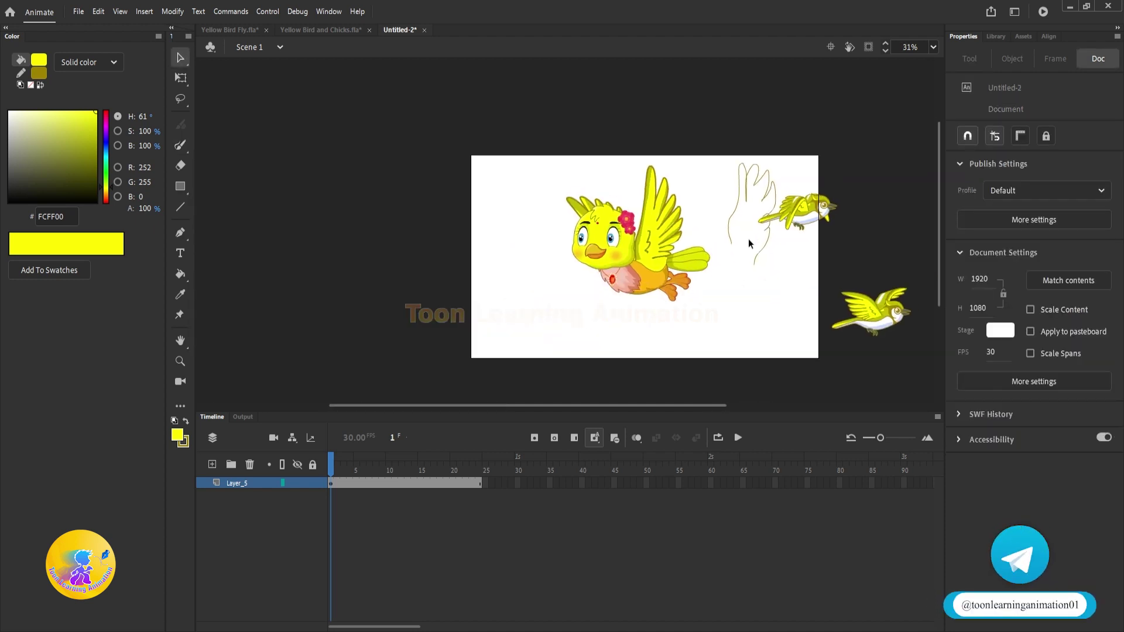
scroll(745, 212, "up", 4)
left_click_drag(648, 236, 635, 226)
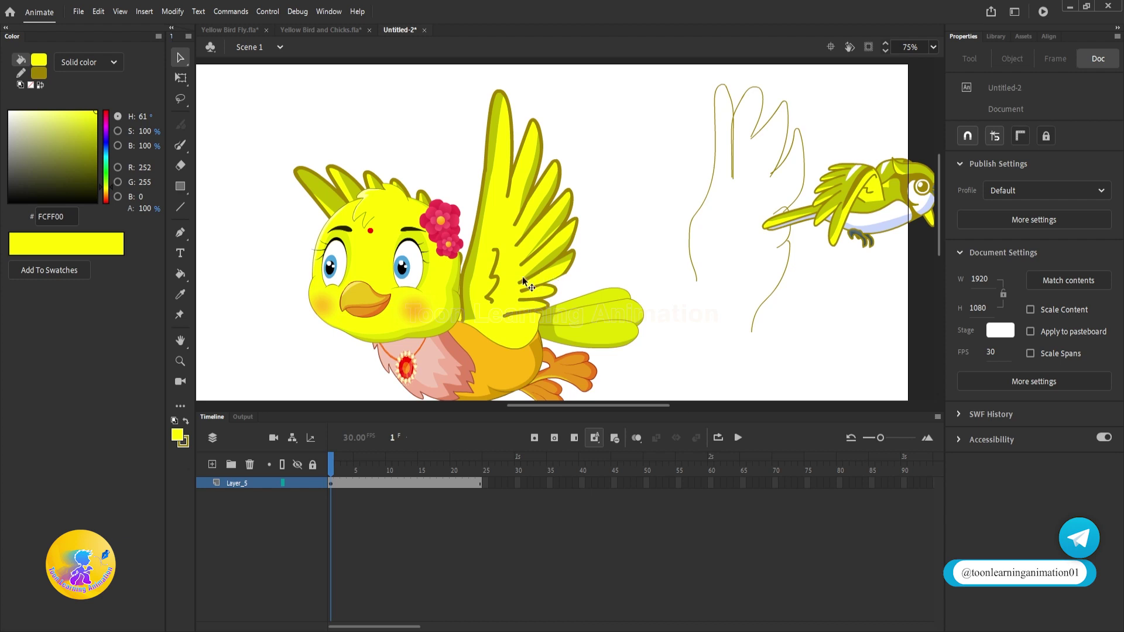
key("q")
double_click(501, 248)
left_click(501, 247)
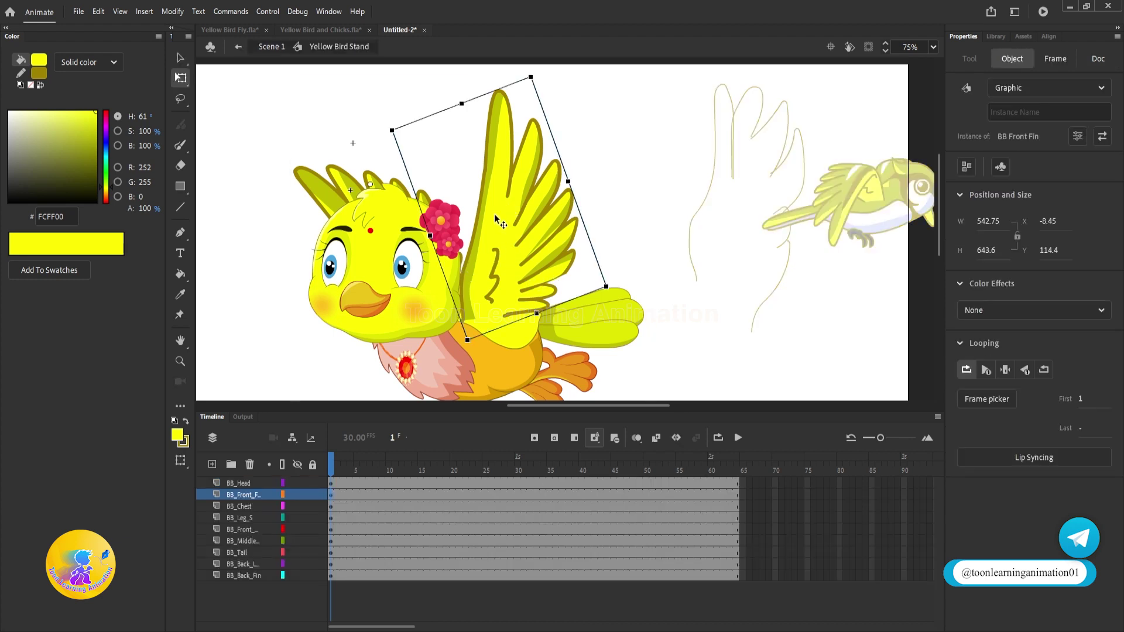
left_click(1007, 372)
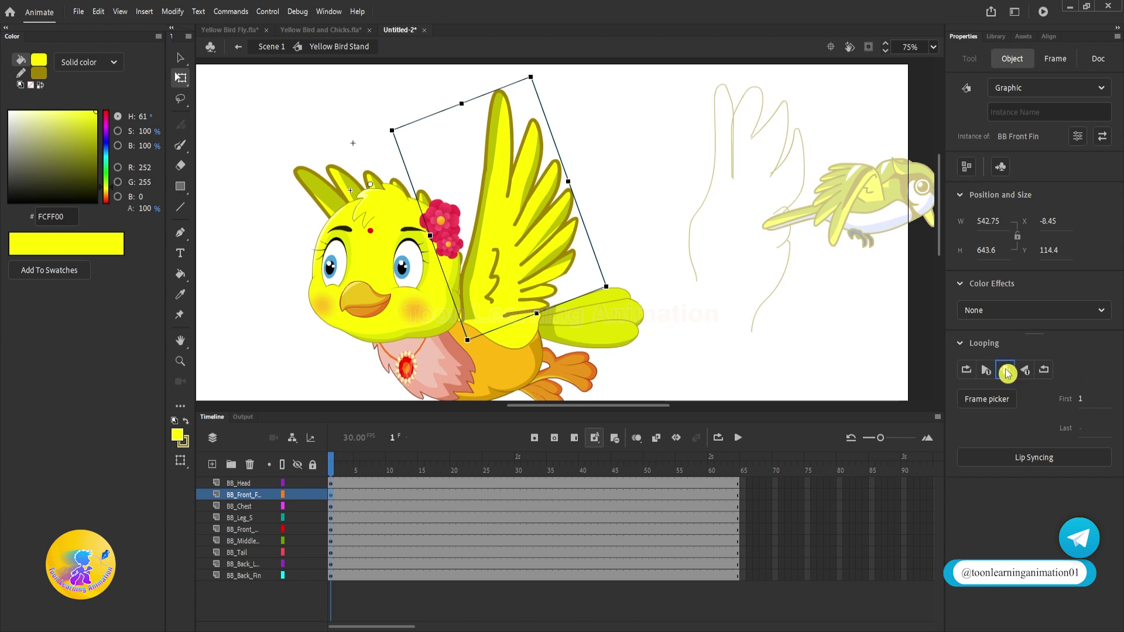
Add front-wing keyframes at frames 5 and 9, shortening the wing at 5 and flipping it downward at 9.
left_click(355, 494)
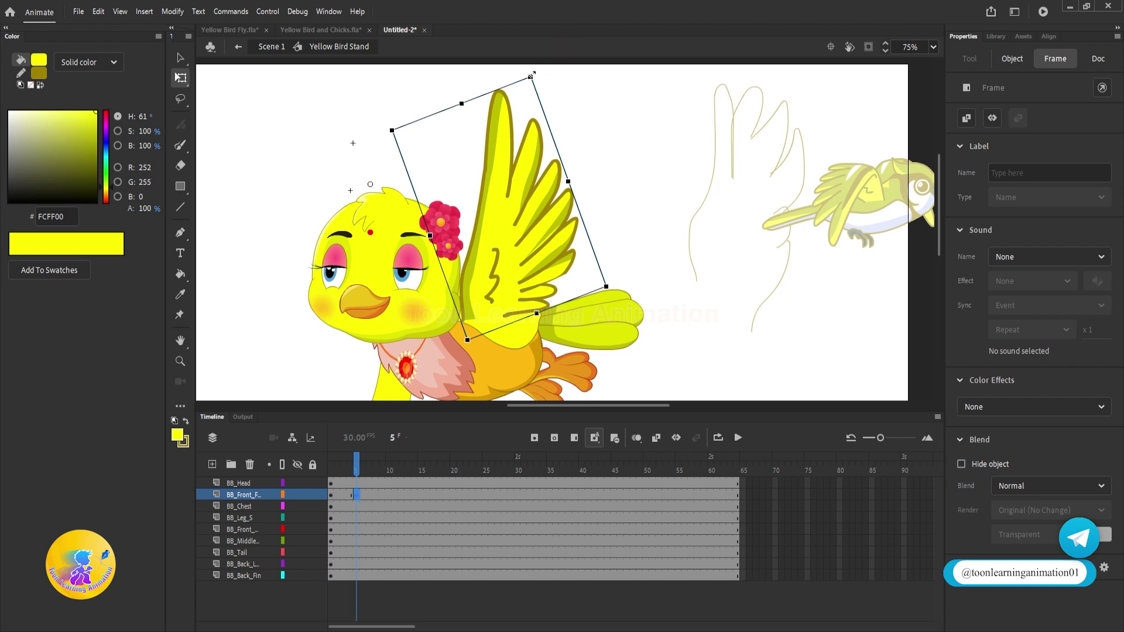
left_click_drag(462, 103, 481, 171)
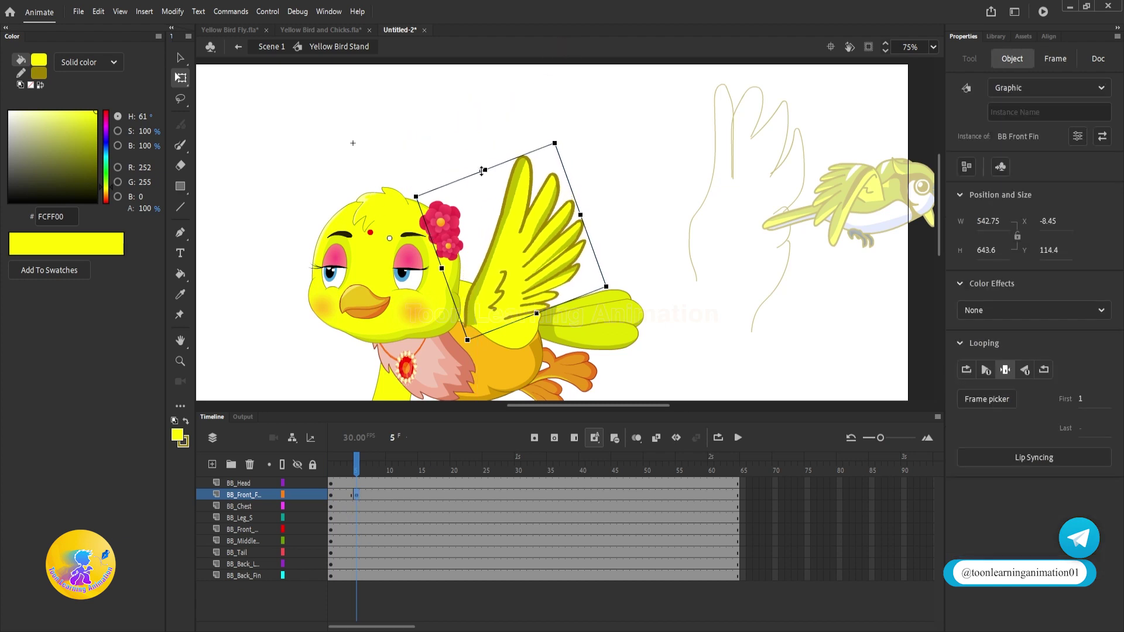
left_click(384, 493)
key("F6")
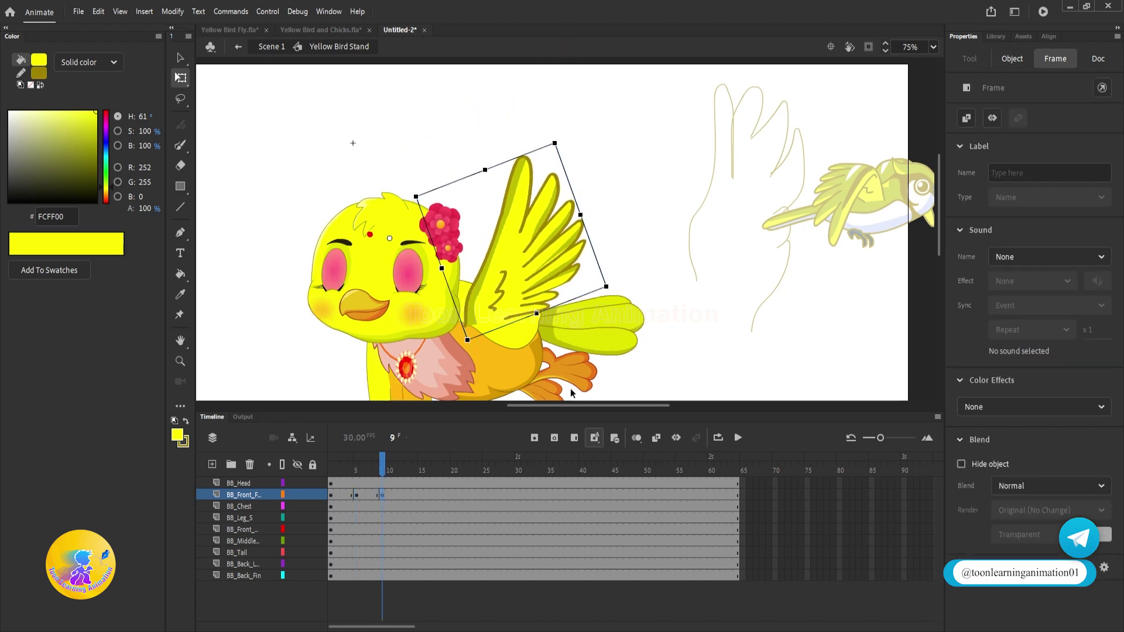
left_click_drag(487, 169, 536, 376)
key("alt")
Add a front-wing keyframe at frame 13, rotate the wing further down and move its base back to the shoulder.
left_click(409, 495)
key("F6")
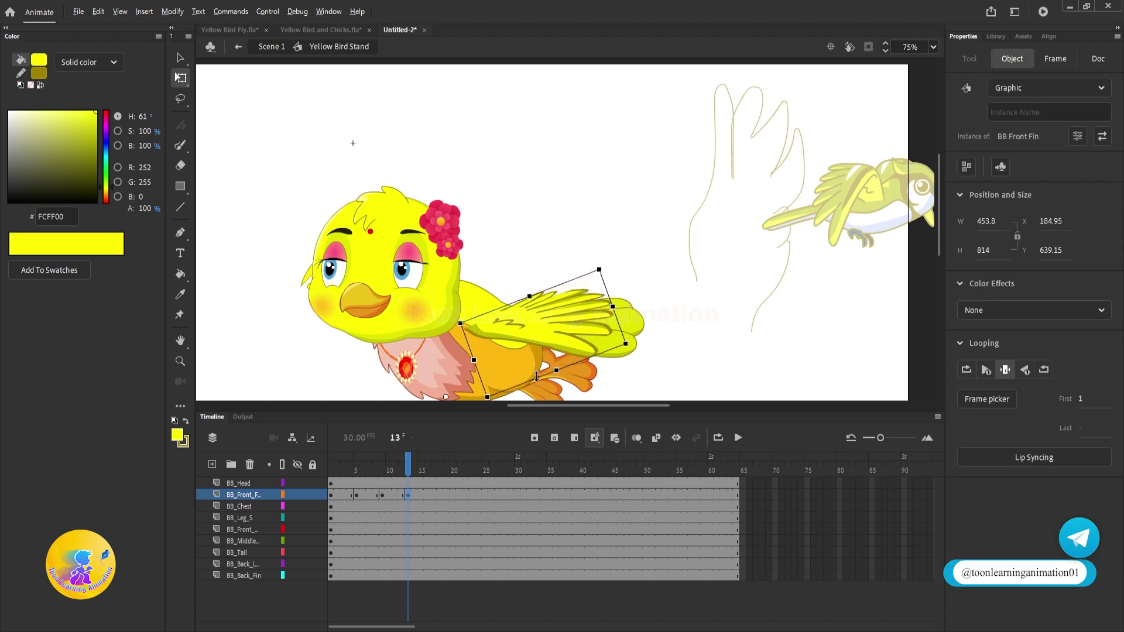
left_click_drag(636, 337, 607, 411)
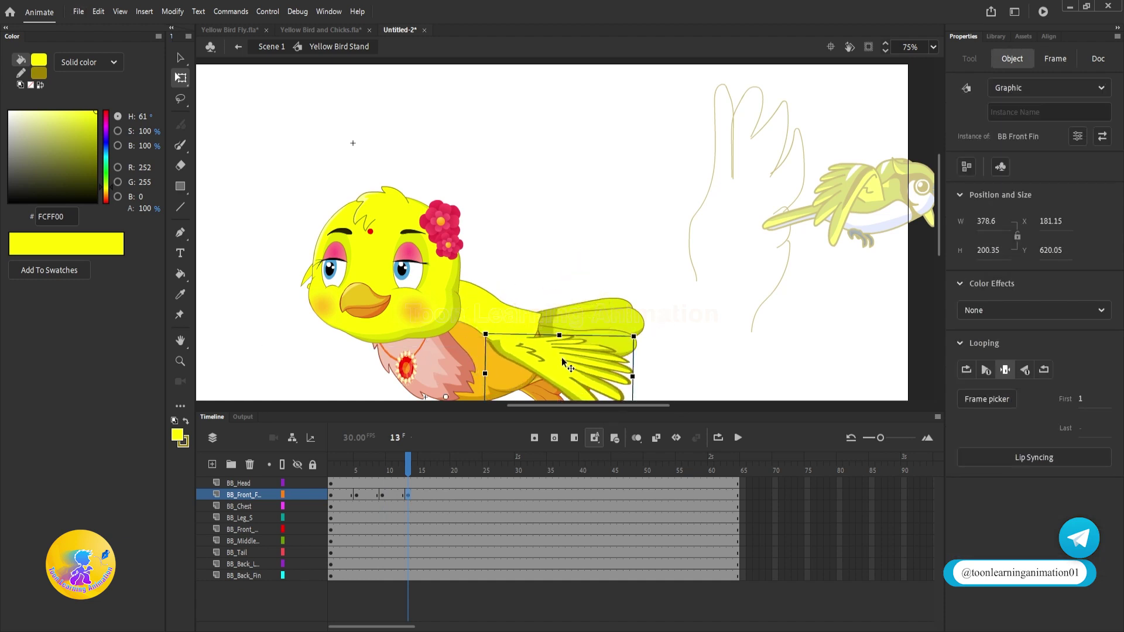
left_click_drag(561, 357, 533, 331)
Add a front-wing keyframe at frame 17, stretch and rotate the wing downward, and realign it with the shoulder.
left_click(434, 495)
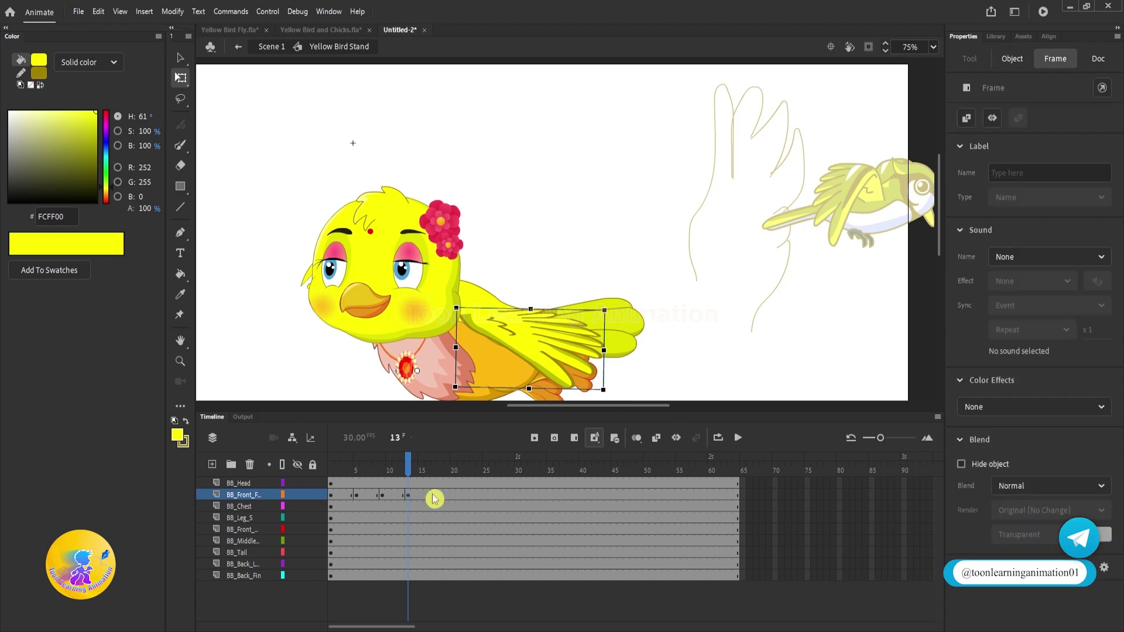
key("F6")
scroll(725, 170, "down", 3)
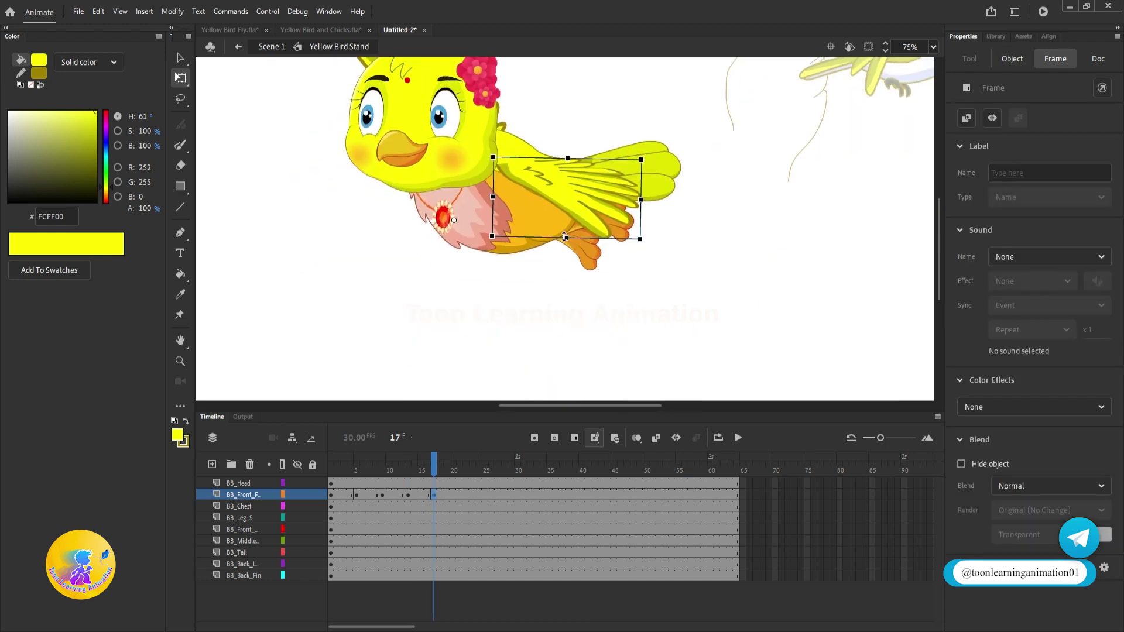
left_click_drag(565, 237, 553, 329)
left_click_drag(643, 336, 636, 360)
left_click_drag(583, 277, 560, 255)
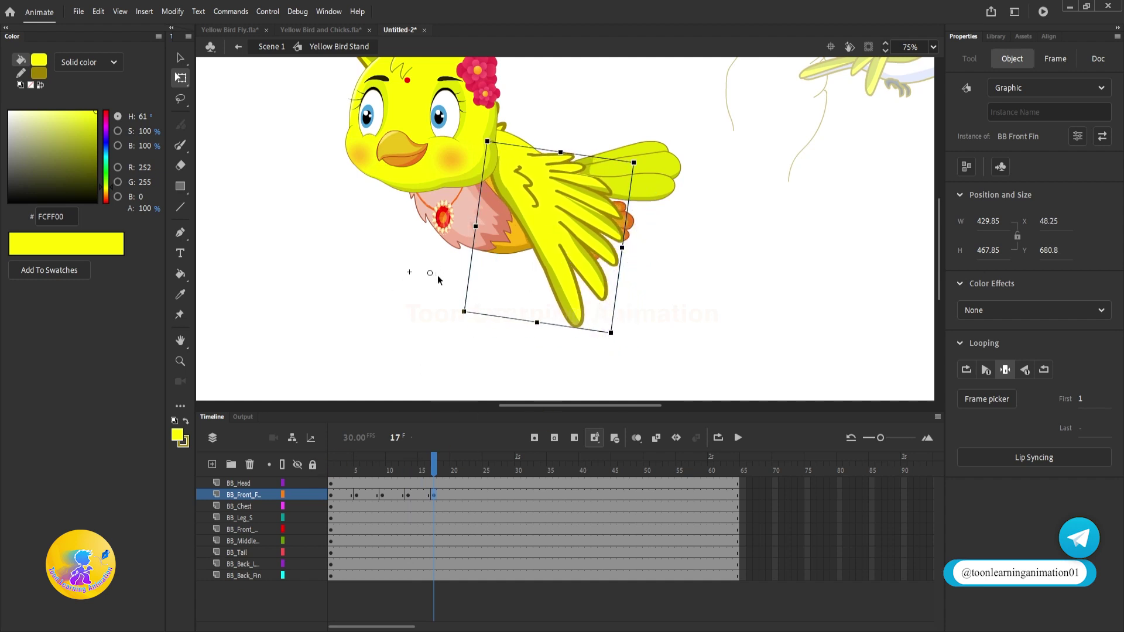
Lengthen and rotate the front wing further down in a keyframe at frame 22, and remove one frame before it.
left_click(465, 495)
key("F6")
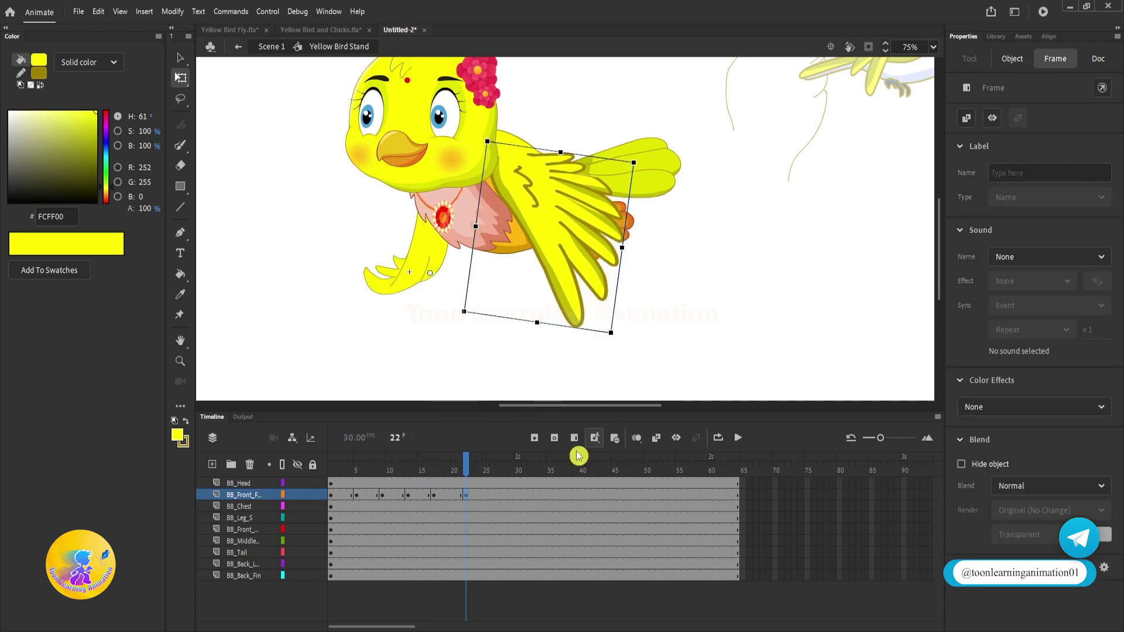
left_click_drag(536, 324, 532, 352)
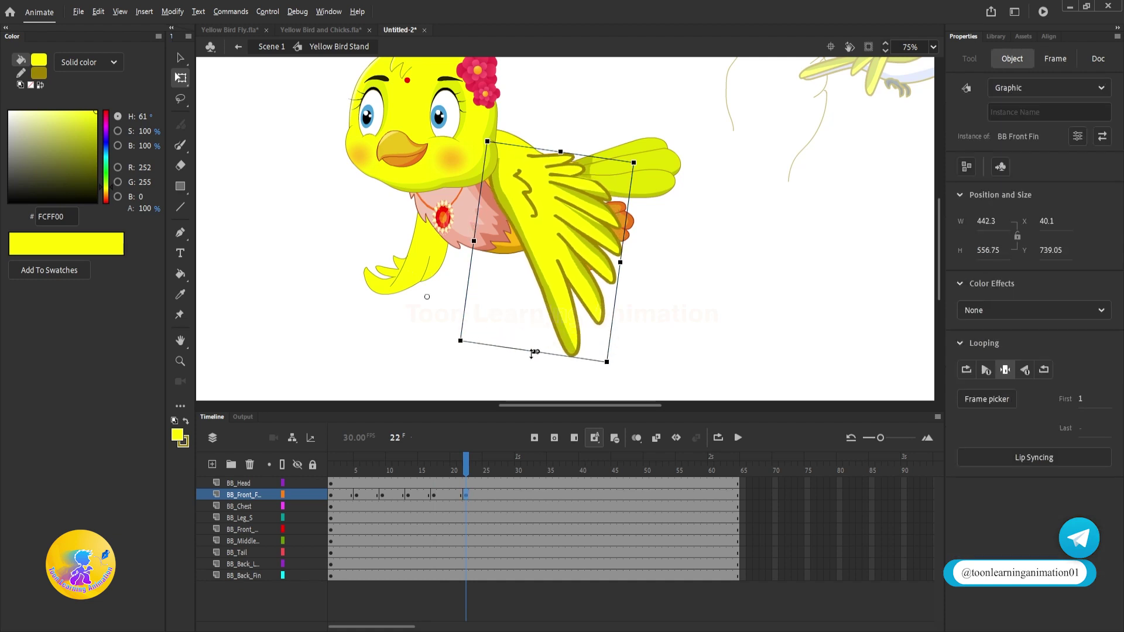
left_click_drag(612, 366, 552, 380)
left_click(451, 494)
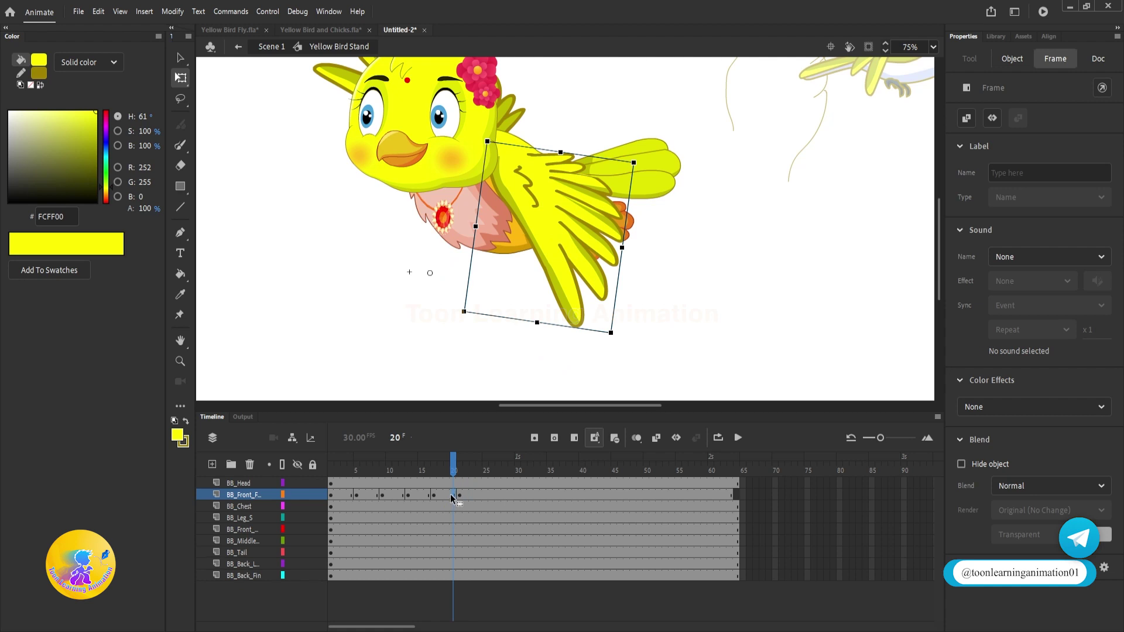
Apply a classic tween between all the front-wing keyframes and play the result.
left_click(350, 495)
left_click_drag(359, 495, 439, 496)
right_click(433, 498)
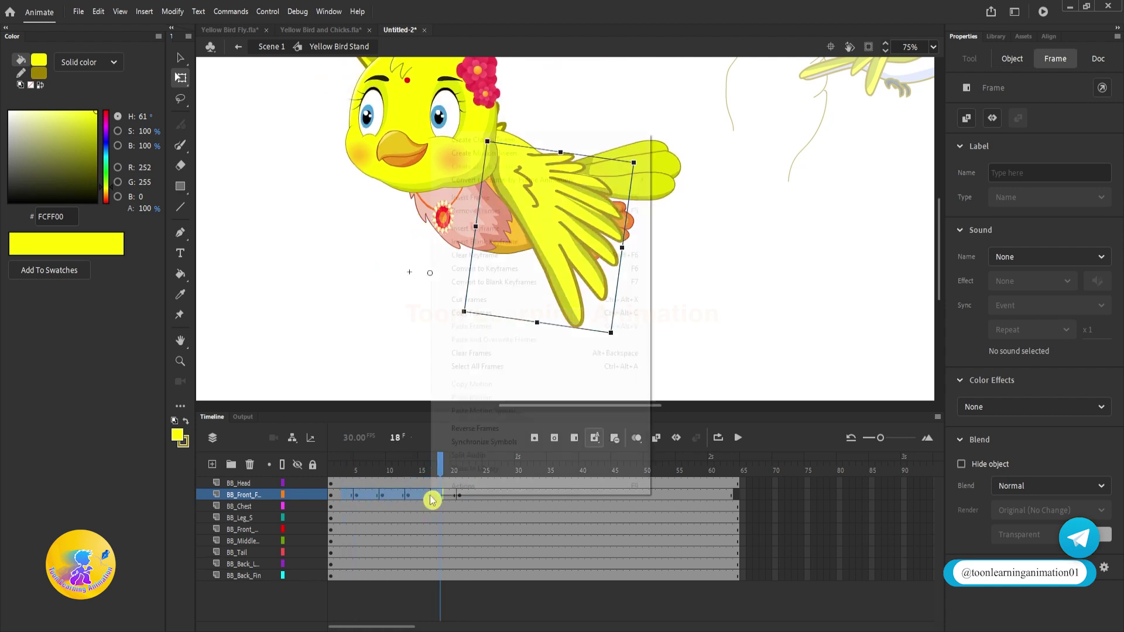
left_click(483, 139)
left_click_drag(385, 456, 187, 431)
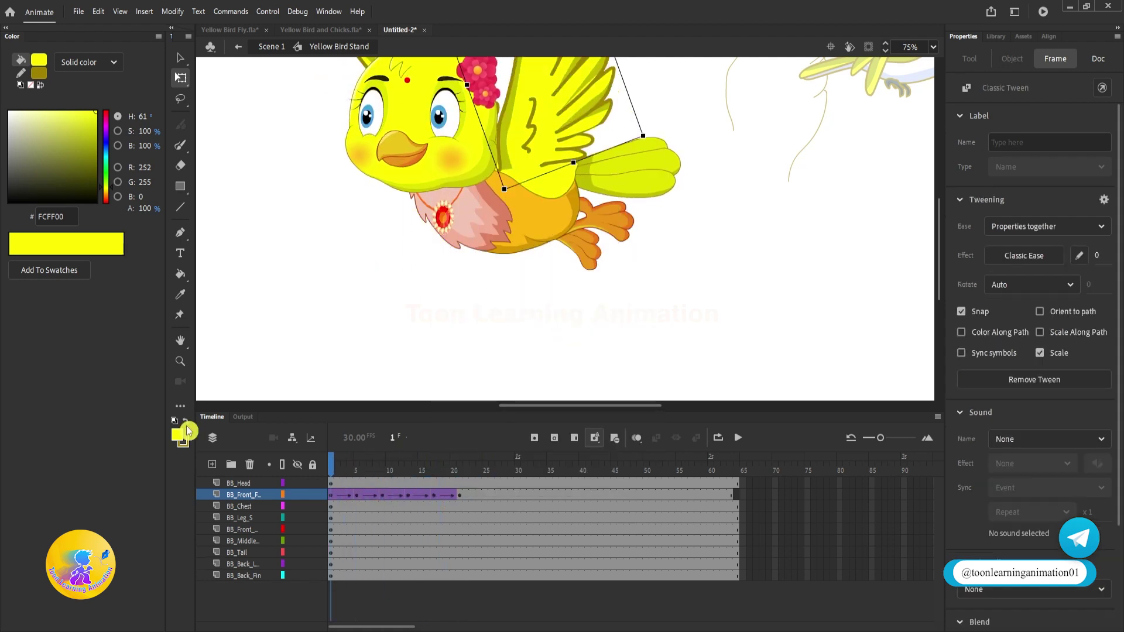
key("Return")
left_click(290, 585)
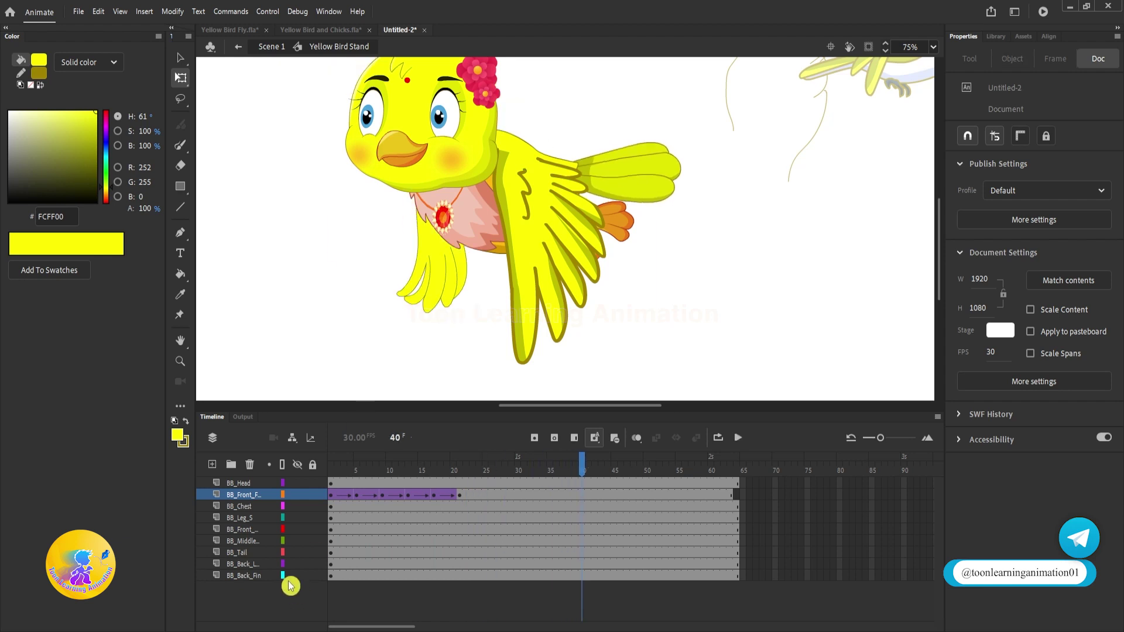
Remove two frames between each pair of neighbouring front-wing keyframes on all layers and play the faster flap.
left_click(342, 473)
key("shift+F5")
key("shift+F5")
left_click_drag(354, 473, 357, 473)
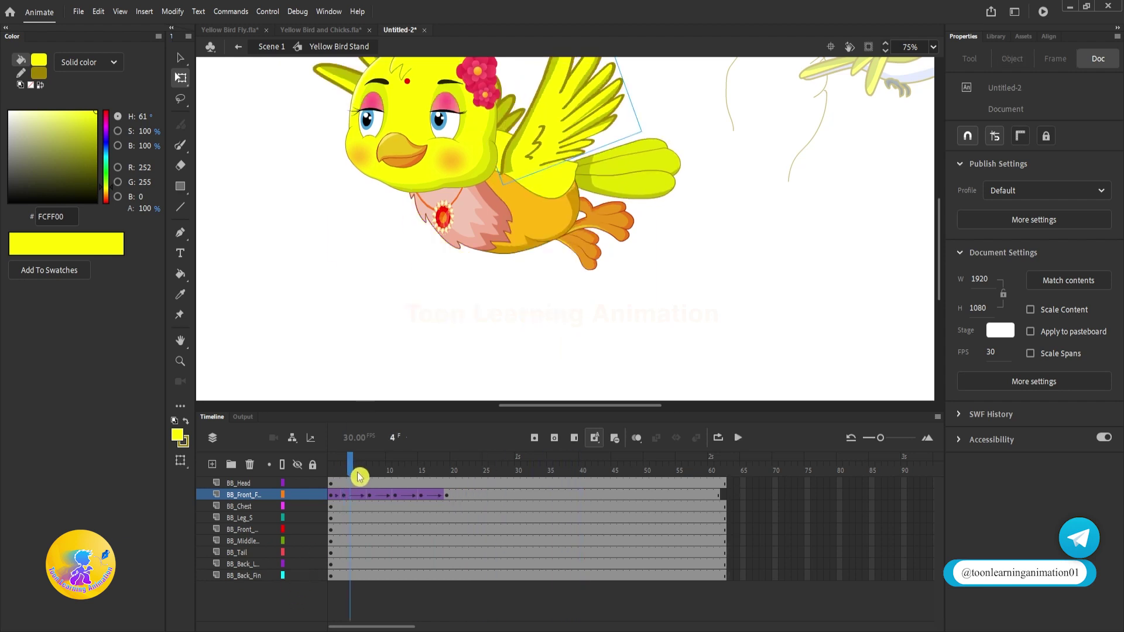
key("shift+F5")
key("shift+F5")
left_click(363, 466)
key("shift+F5")
key("shift+F5")
left_click(385, 468)
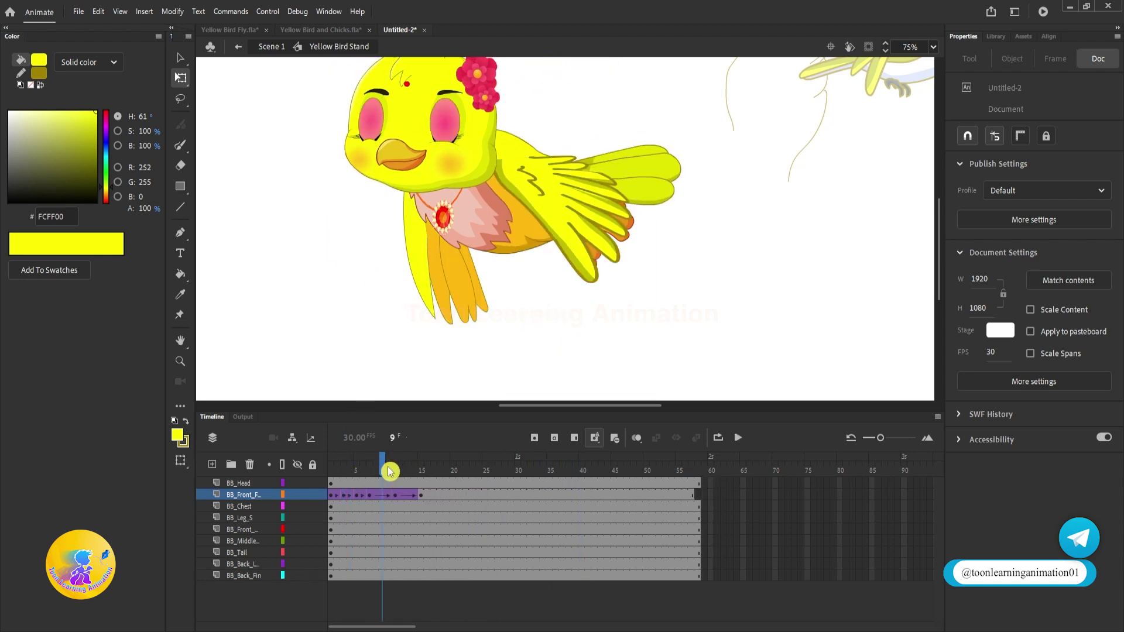
key("shift+F5")
key("shift+F5")
left_click(392, 466)
key("shift+F5")
key("shift+F5")
key("shift+comma")
key("Return")
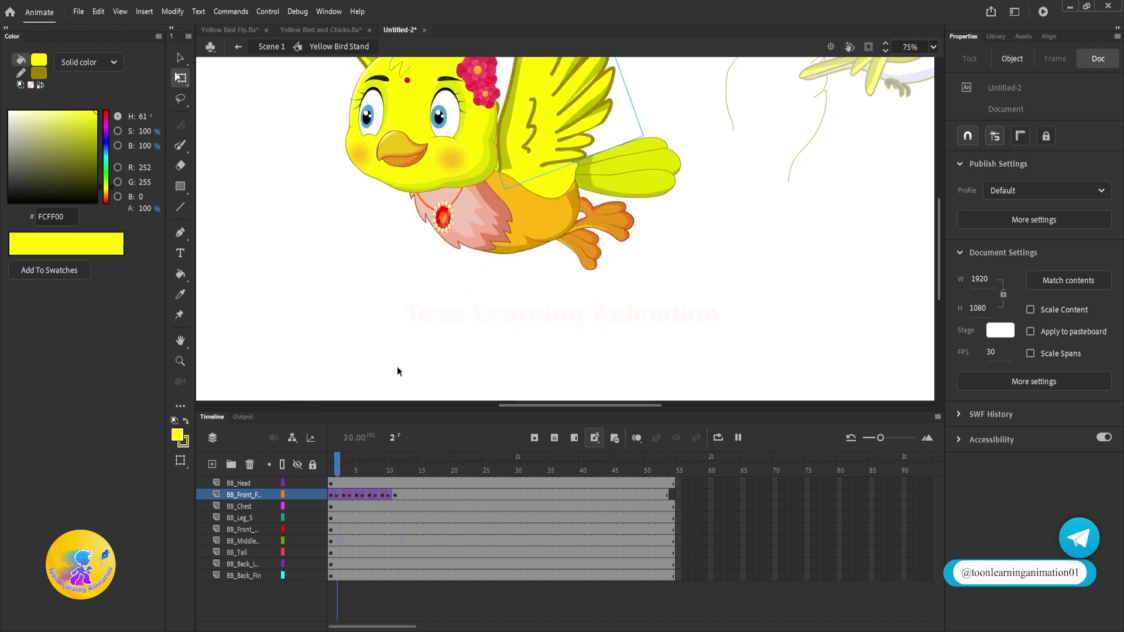
key("Return")
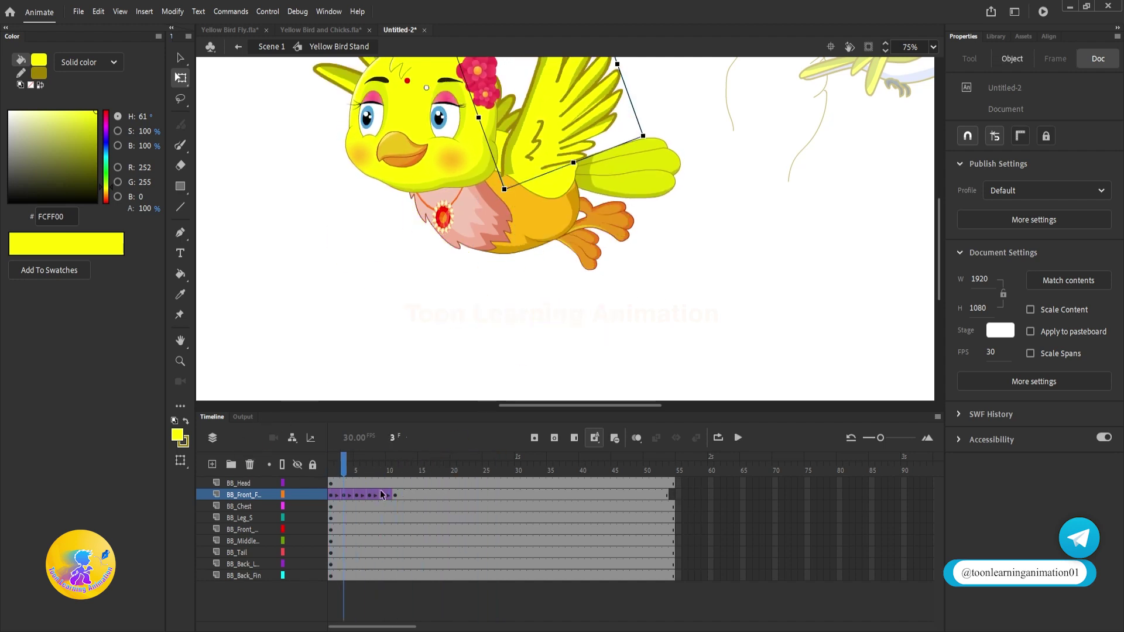
Duplicate front-wing frames 1–11 directly after themselves, reverse the copied frames and play the full flap.
left_click_drag(397, 495, 332, 495)
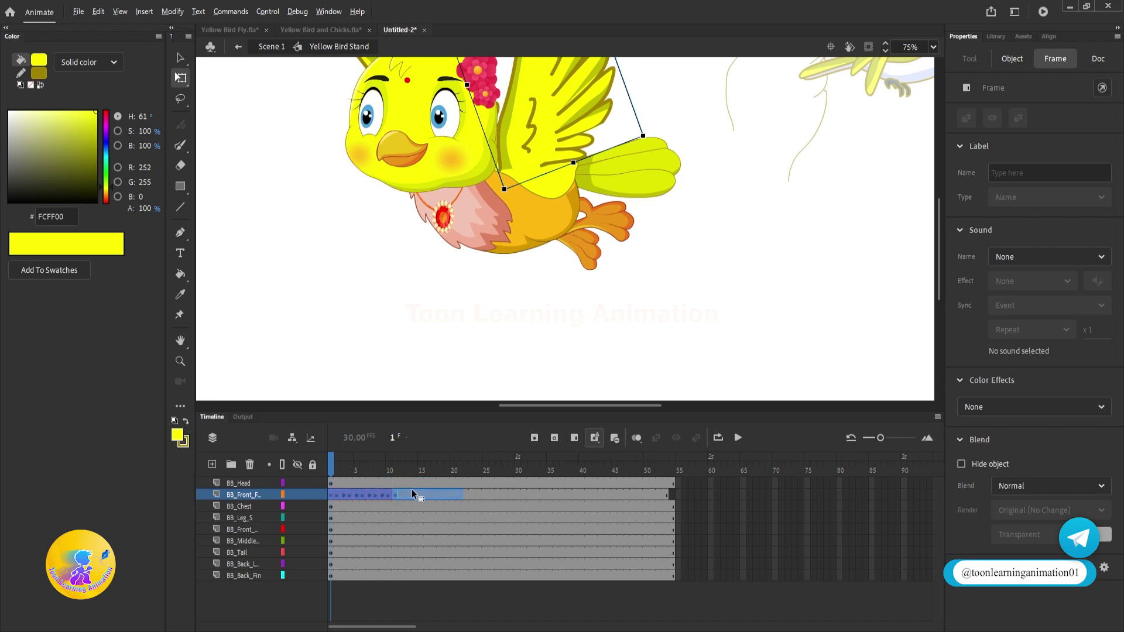
left_click_drag(418, 496, 424, 463)
right_click(418, 495)
left_click(477, 427)
key("Return")
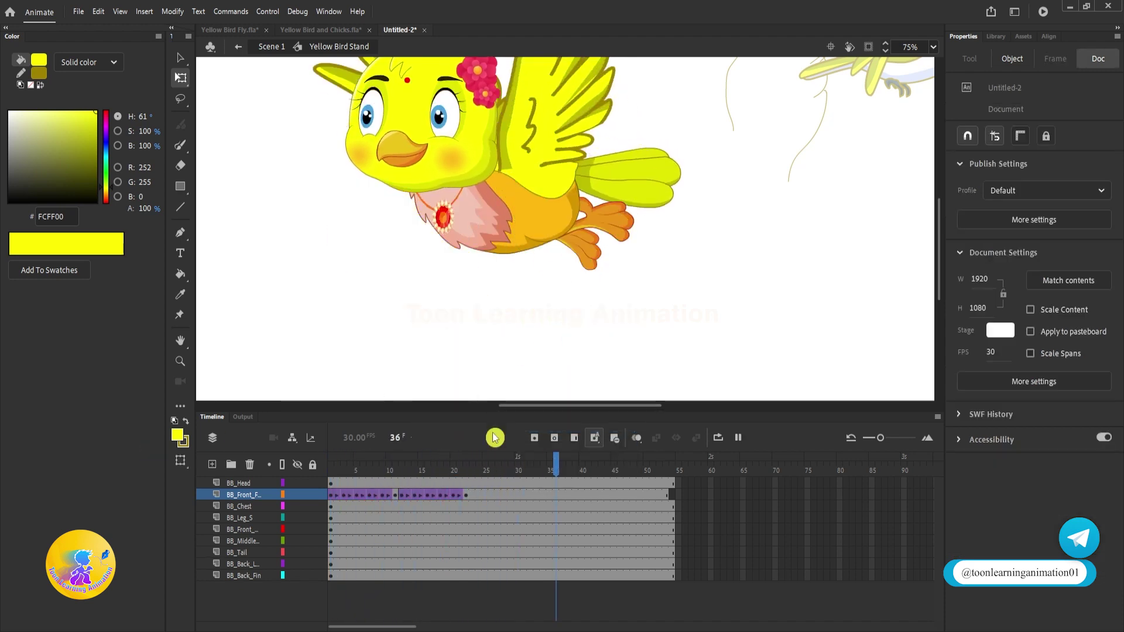
Trim all layers of the Yellow Bird Stand symbol to end at frame 22.
left_click_drag(878, 576, 331, 461)
key("shift+F5")
scroll(669, 253, "down", 2)
left_click_drag(701, 206, 688, 311)
scroll(670, 295, "up", 1)
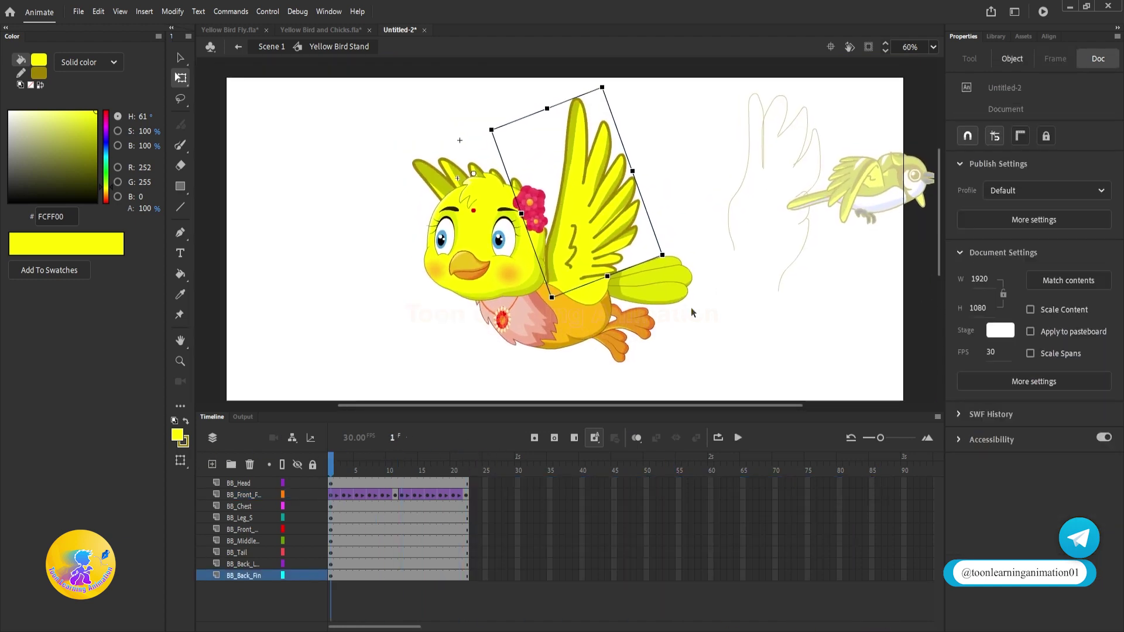
Play the yellow bird's flight animation repeatedly to check the front wing's flap.
key("Return")
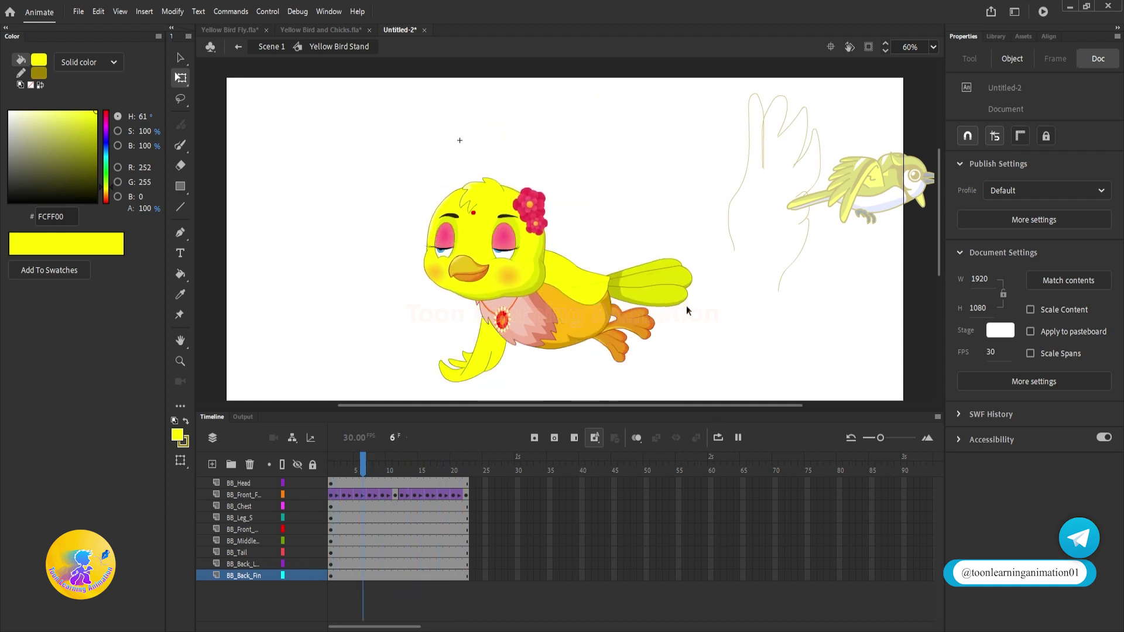
key("Return")
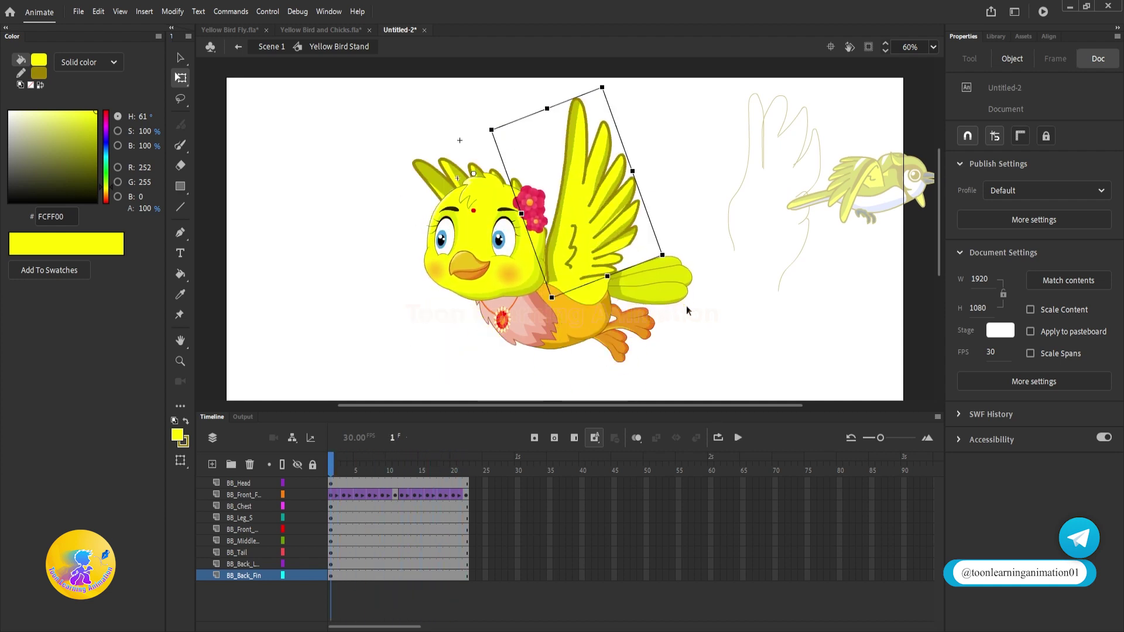
left_click_drag(680, 306, 675, 293)
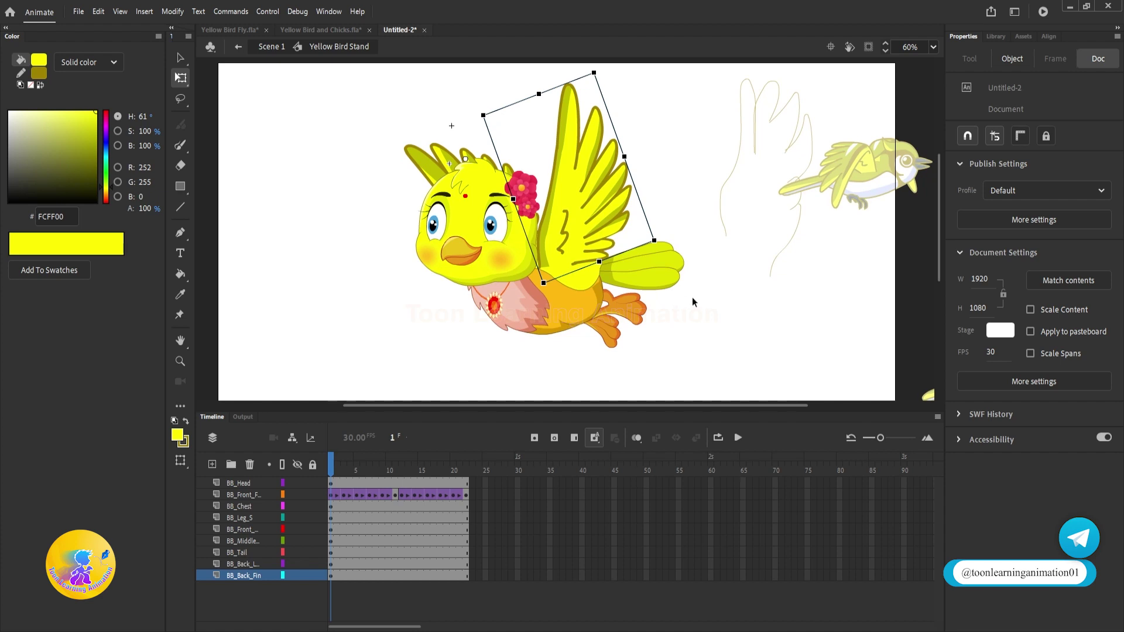
key("Return")
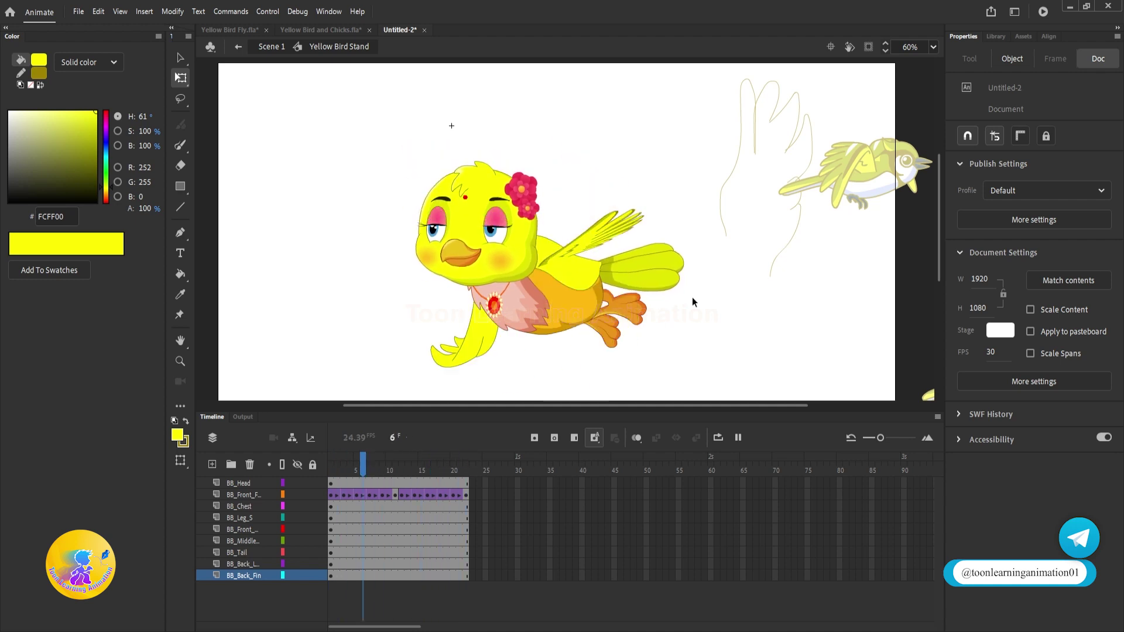
key("Return")
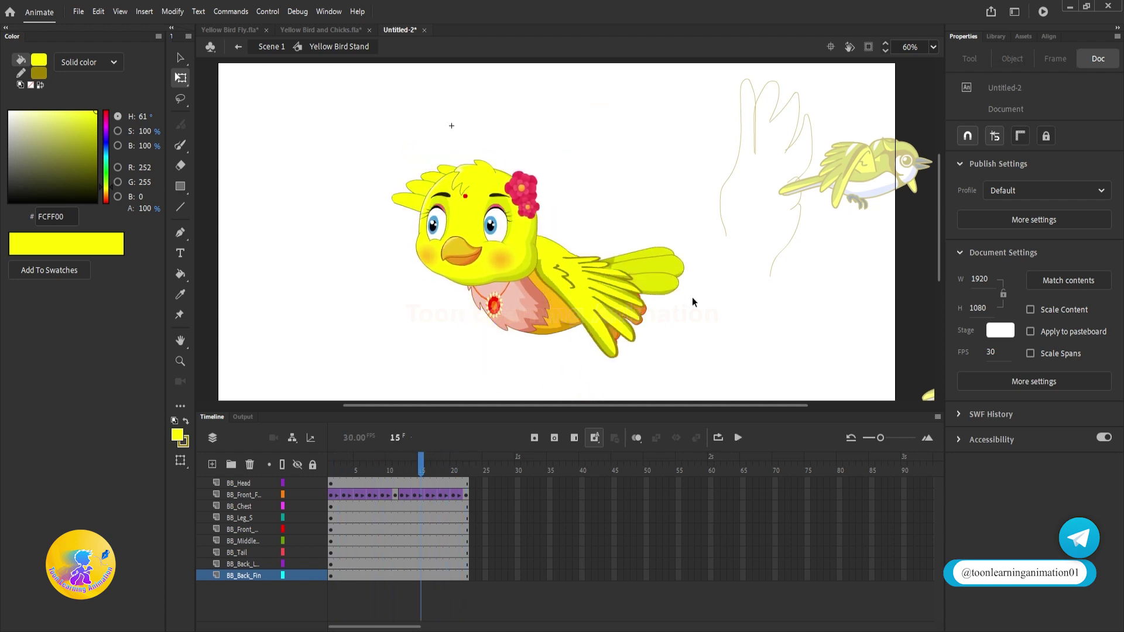
scroll(665, 283, "down", 3)
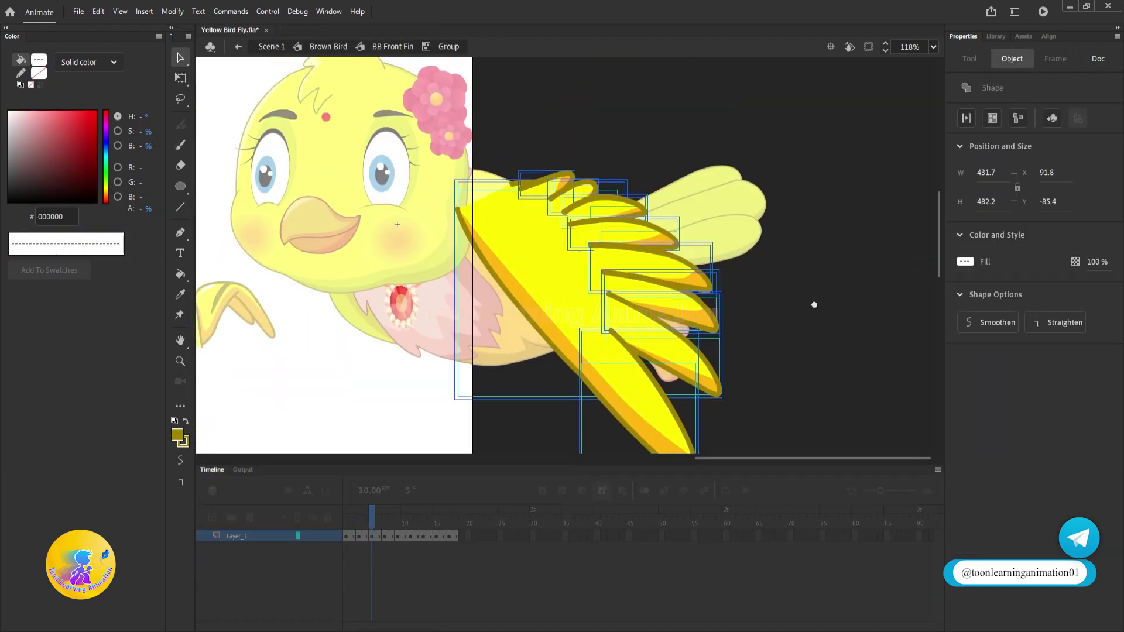
Break apart the feather and shading drawing objects in the front wing's group in Yellow Bird Fly.fla into plain shapes.
key("ctrl+b")
left_click(782, 304)
key("ctrl+a")
left_click(779, 234)
left_click(572, 327)
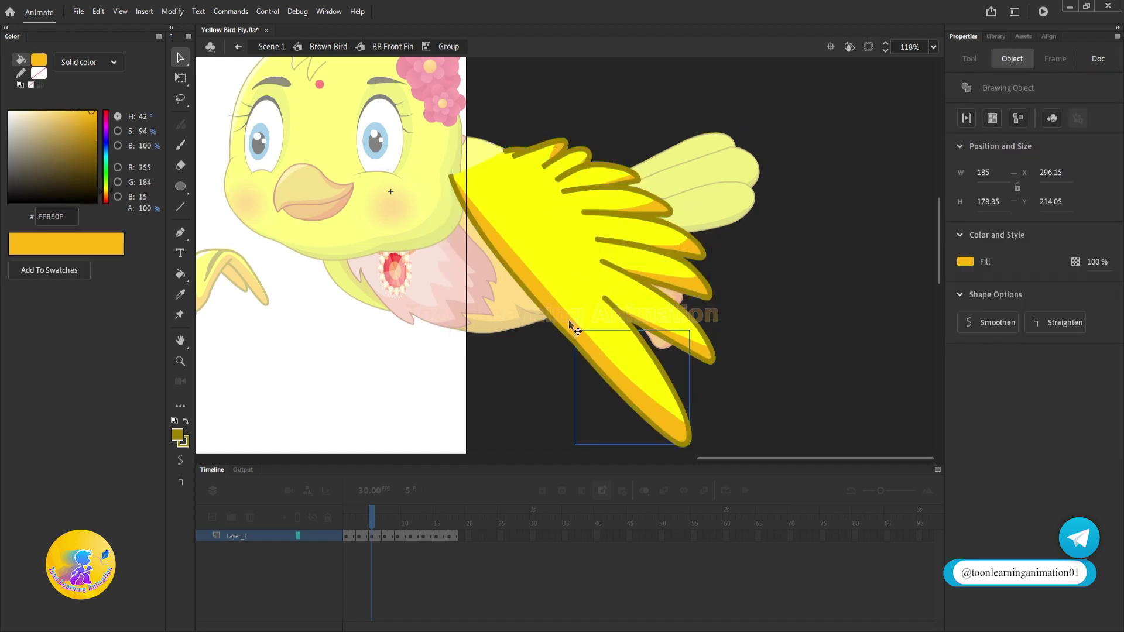
left_click(696, 347)
left_click(693, 286, "shift")
left_click(640, 189, "shift")
left_click(637, 179, "shift")
left_click(566, 145)
key("ctrl+b")
key("ctrl+a")
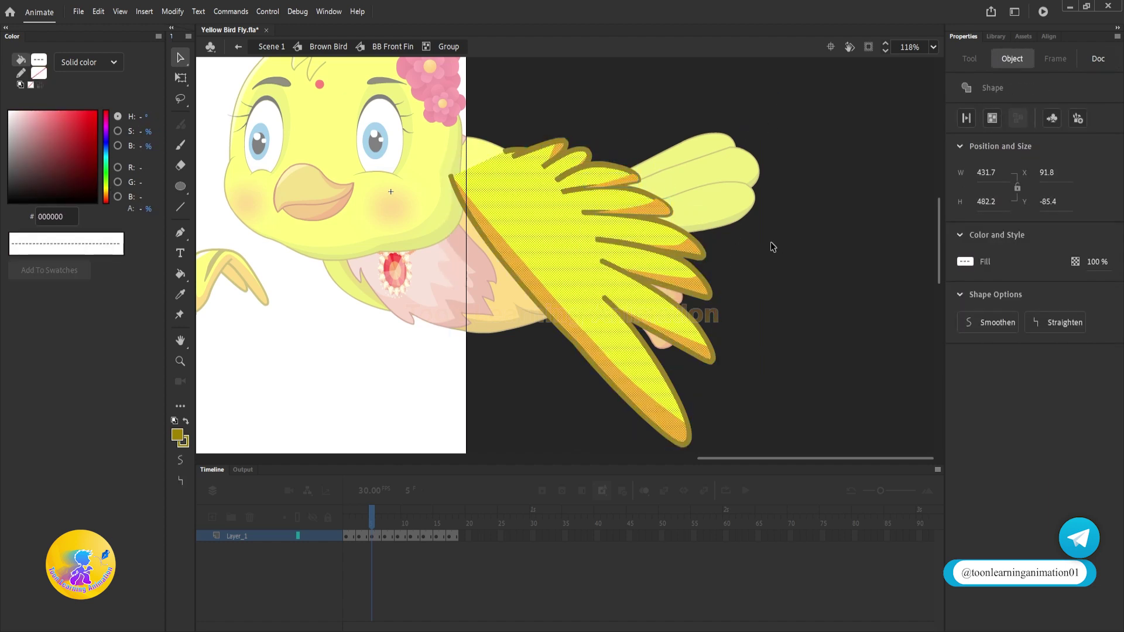
Recolour the front wing's thick dark outline yellow, FCFE00, and adjust the wing's shapes.
left_click(773, 244)
left_click(654, 207)
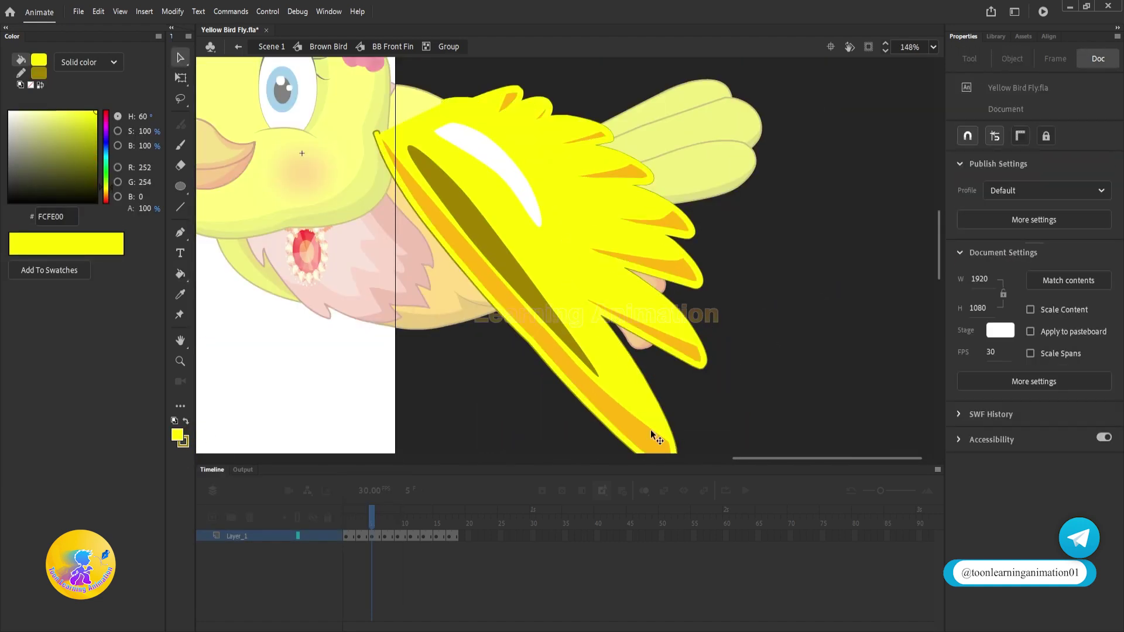
left_click_drag(442, 230, 505, 268)
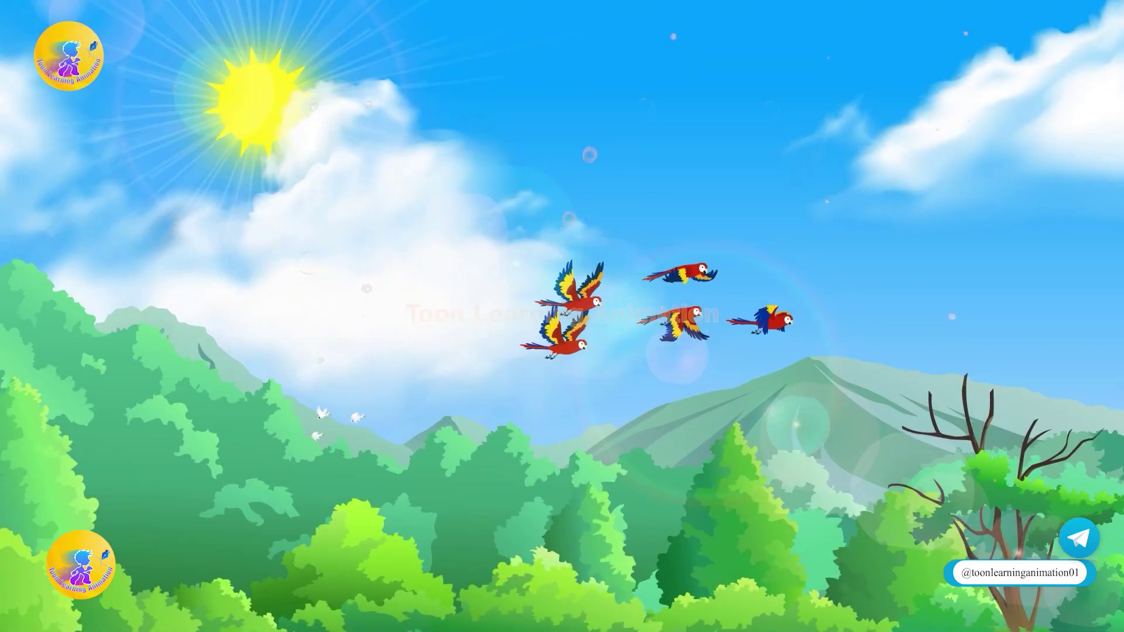